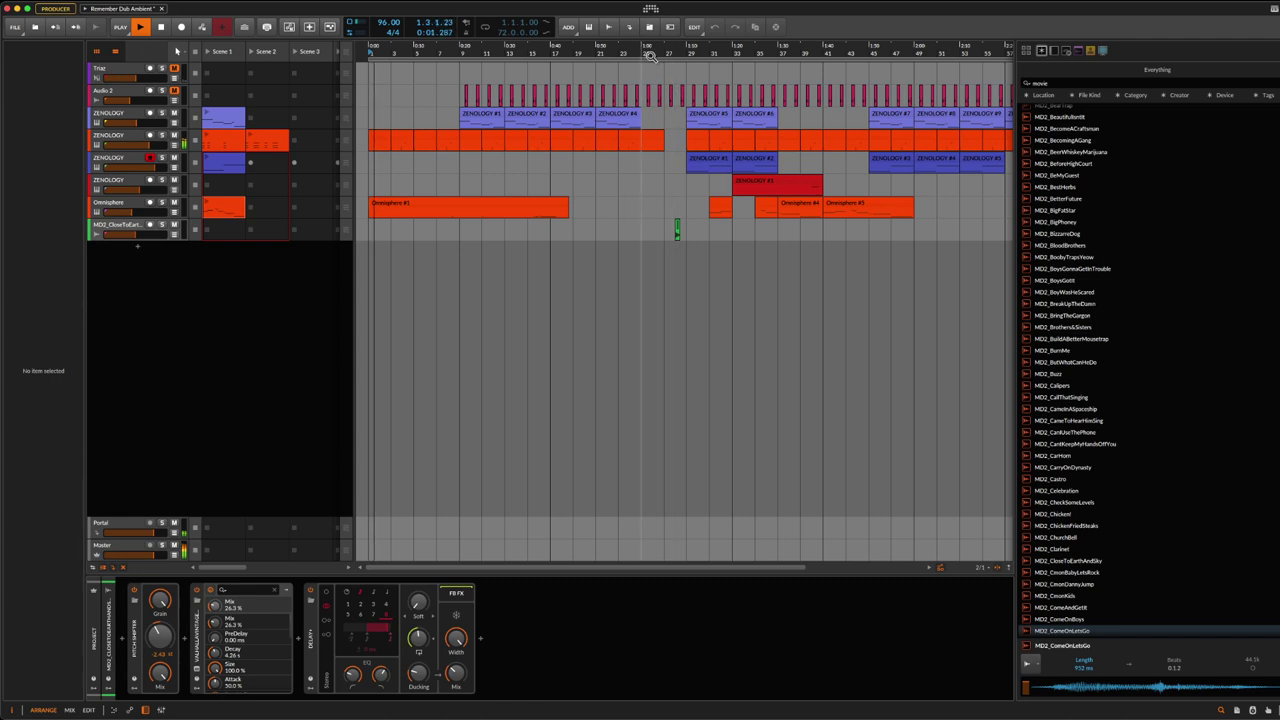
Step: Narrow the browser to give the arrangement timeline more width and bring the song's clips into view
scroll(648, 50, up, 3)
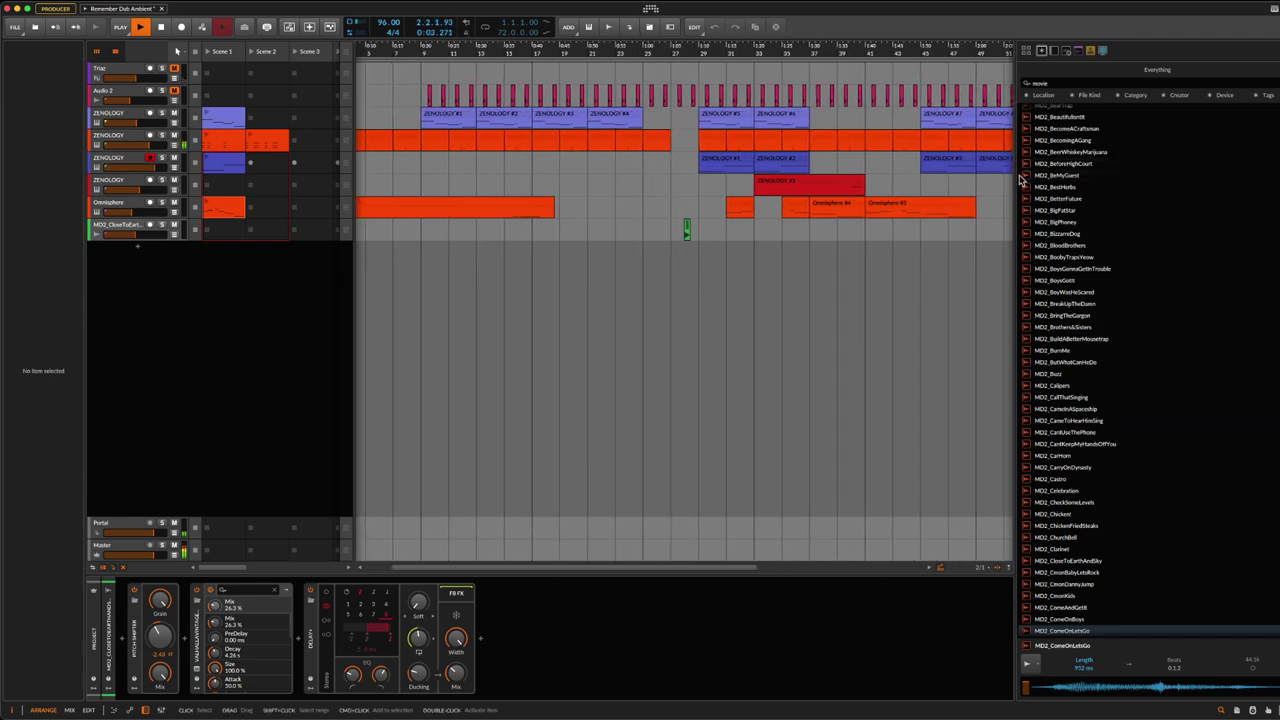
drag(1014, 174, 1166, 174)
double_click(1030, 8)
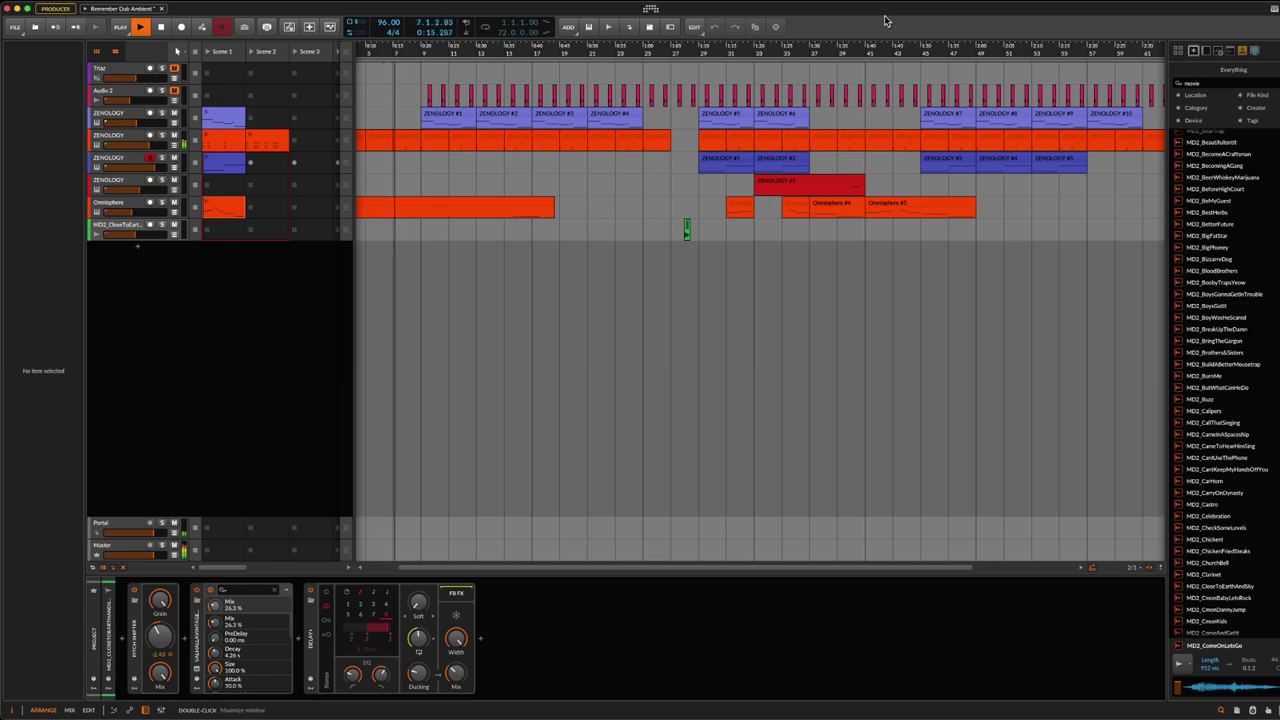
scroll(450, 95, up, 3)
scroll(490, 120, down, 2)
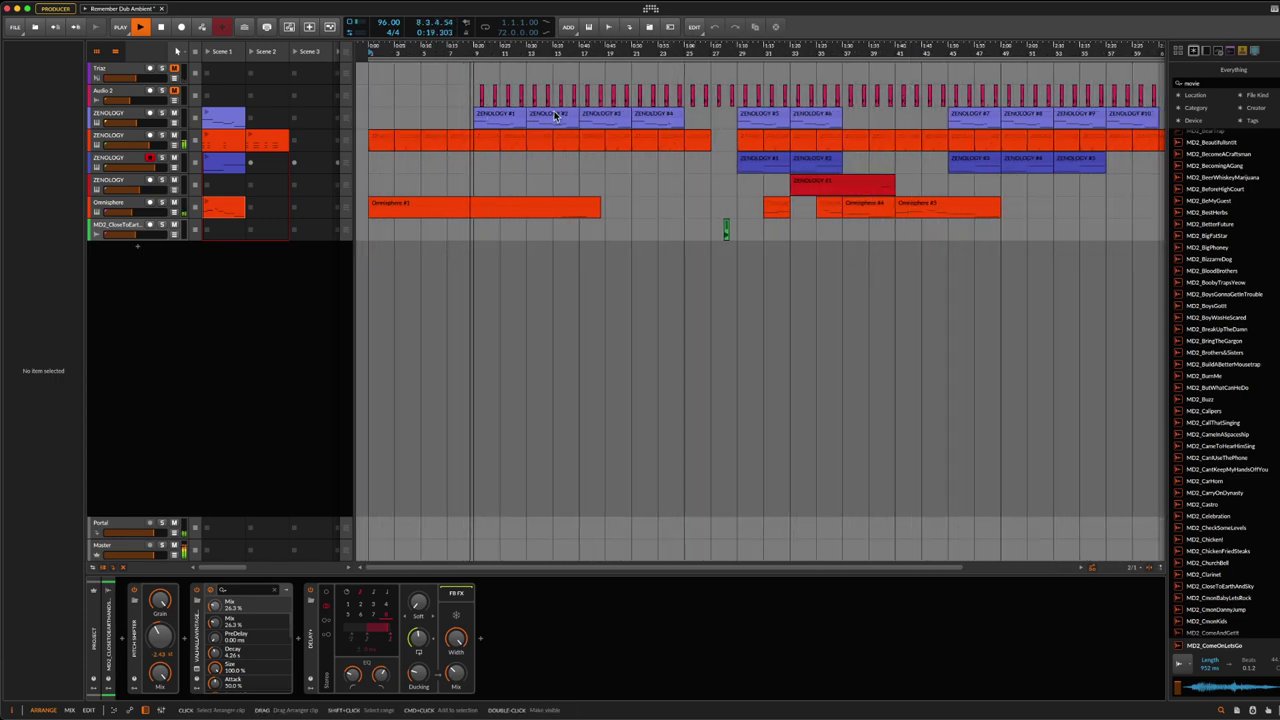
drag(808, 57, 335, 100)
Step: Inspect the synth preset in the plug-in window of the first ZENOLOGY track, and close the window again
click(130, 120)
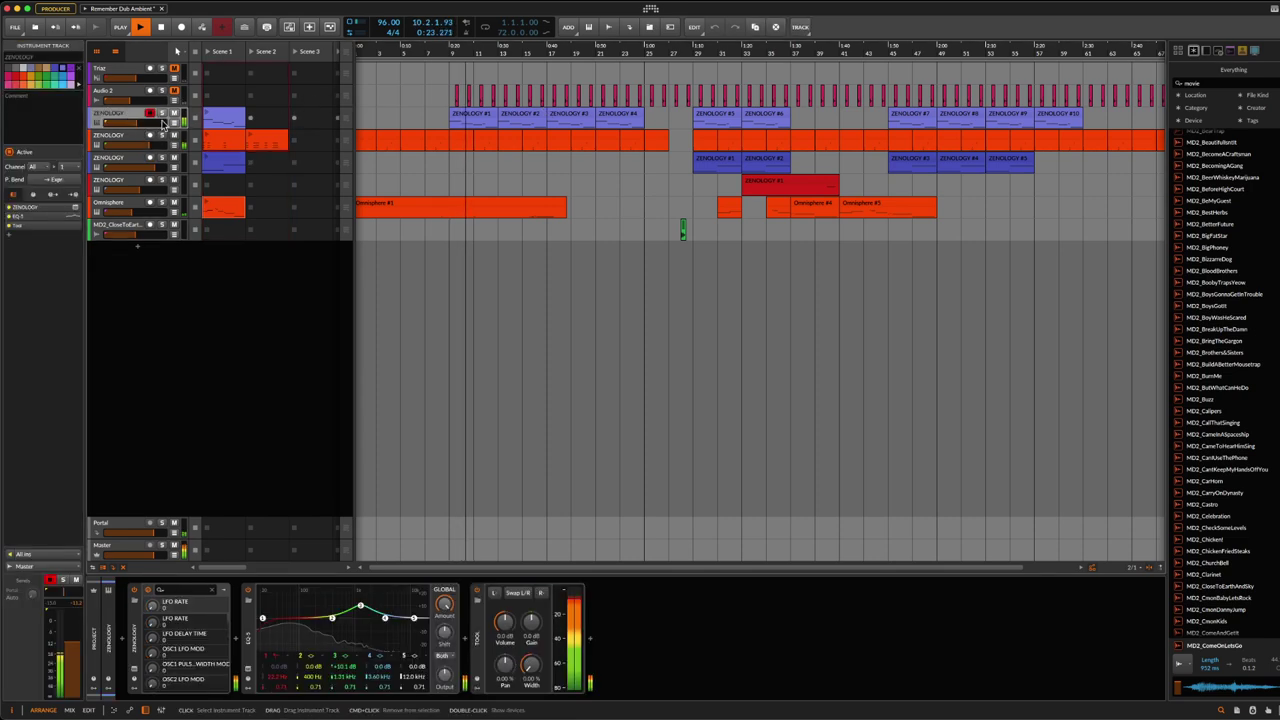
click(133, 675)
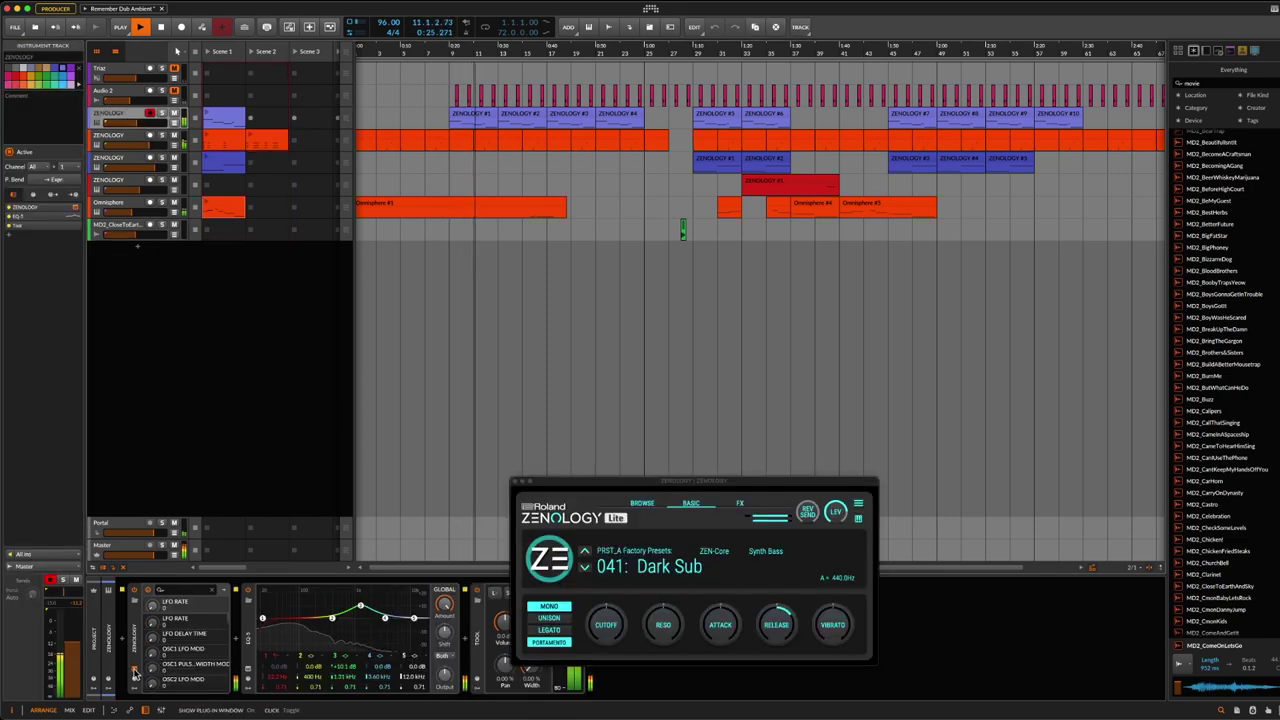
click(517, 481)
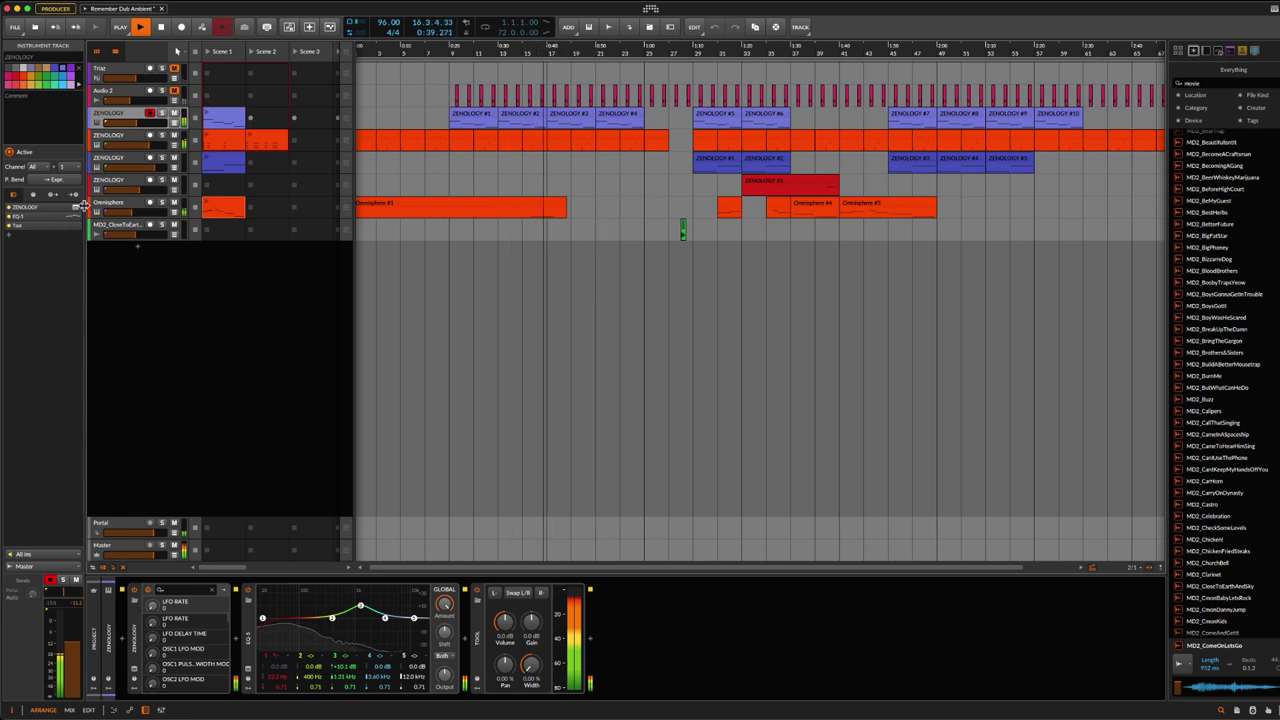
Step: Inspect the ValhallaSupermassive settings on the Omnisphere track and close the plug-in window again
click(113, 207)
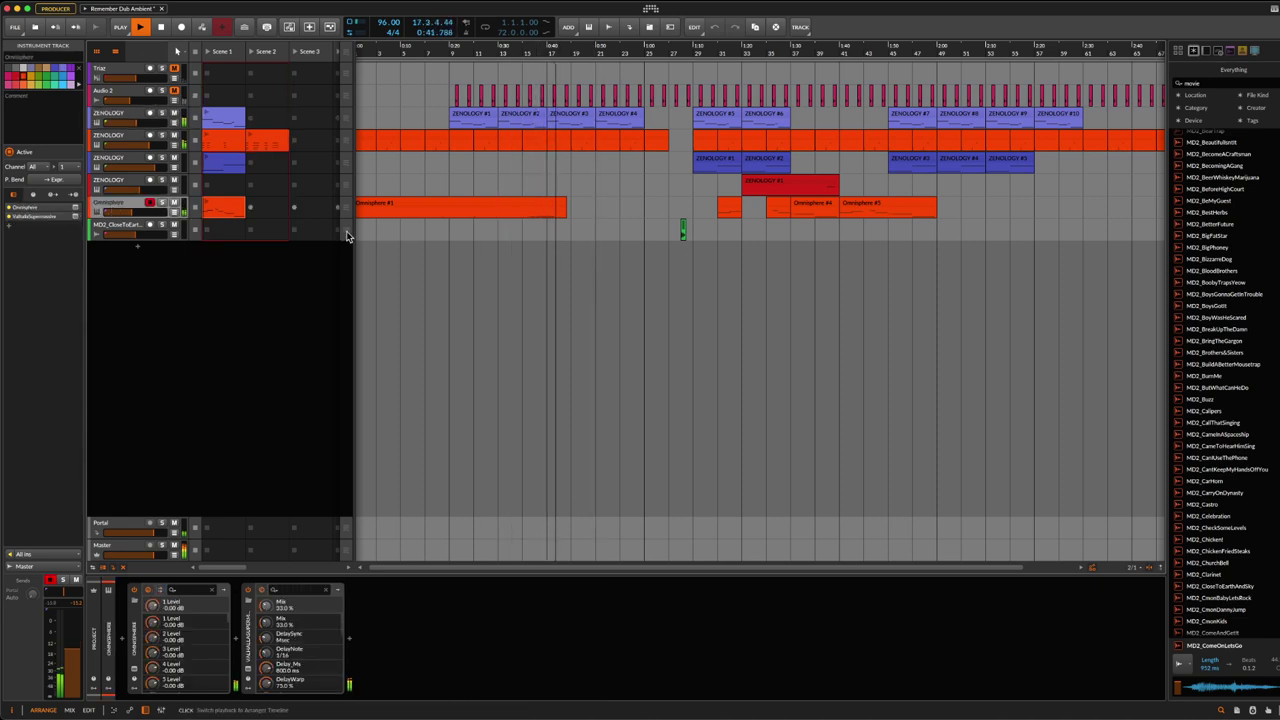
click(249, 671)
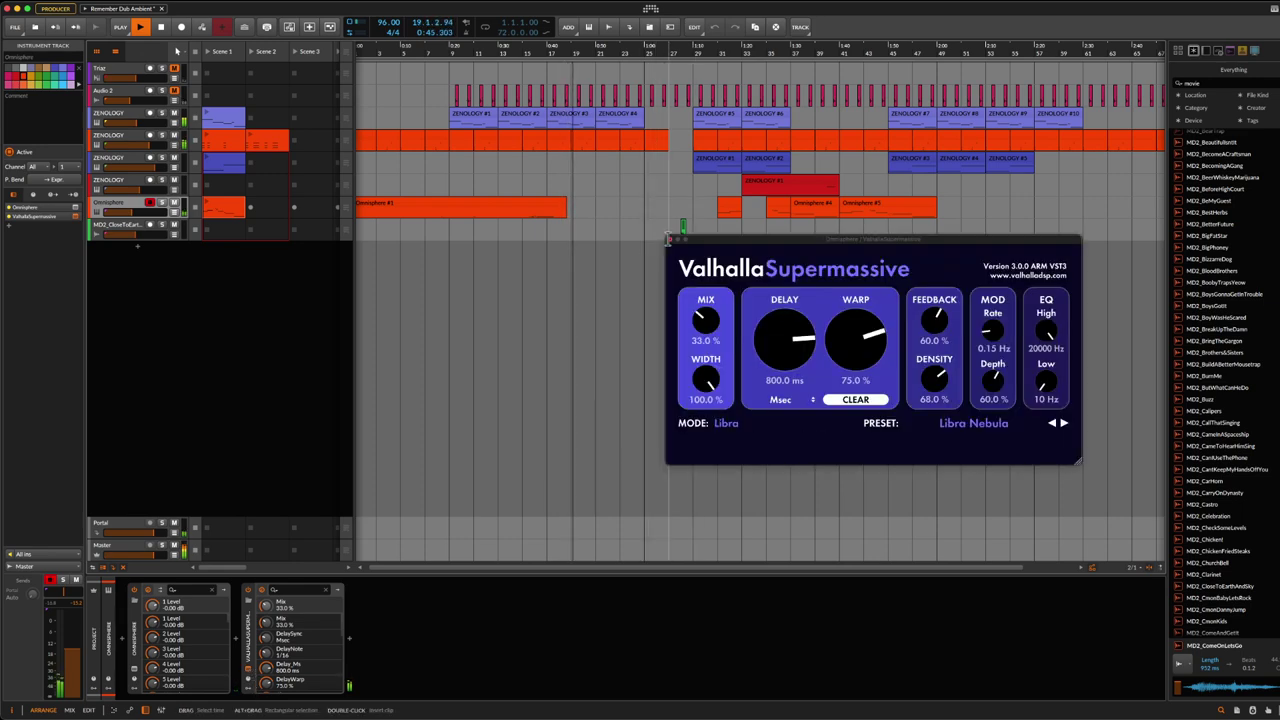
click(252, 672)
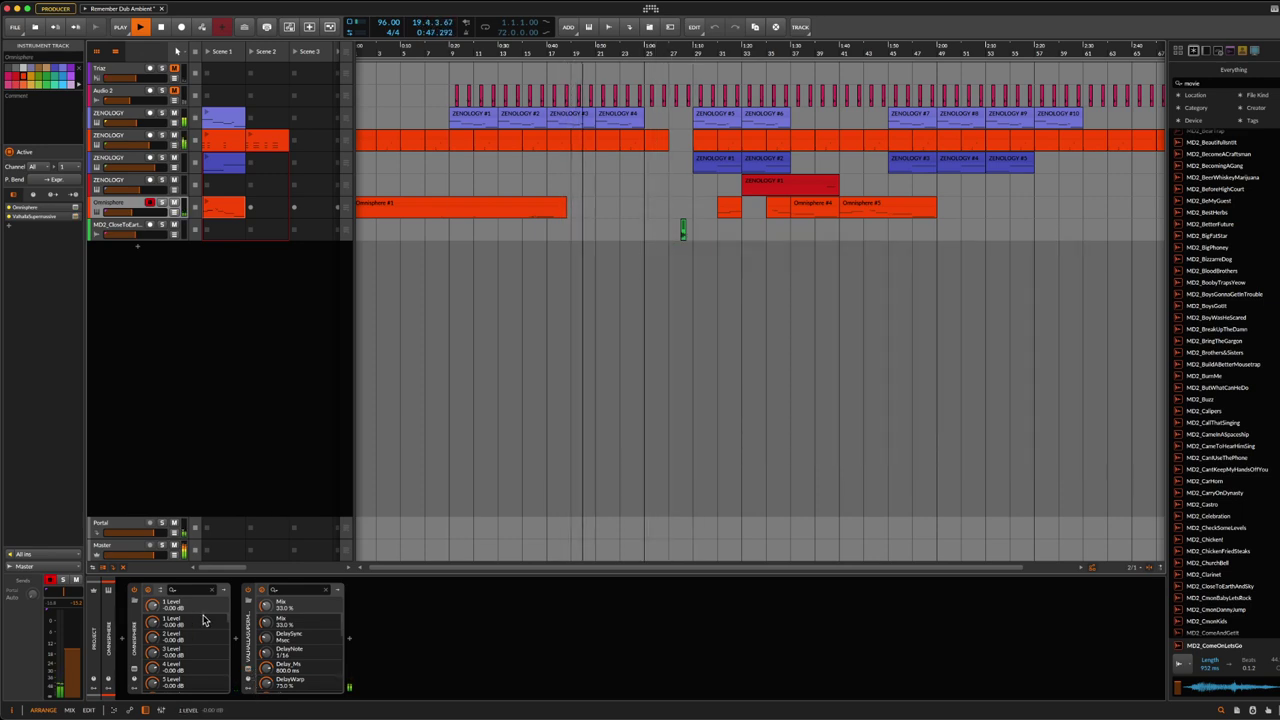
Step: Show the device chains of the first ZENOLOGY track and of the MD2_CloseToEarthAndSky audio track
drag(747, 47, 757, 47)
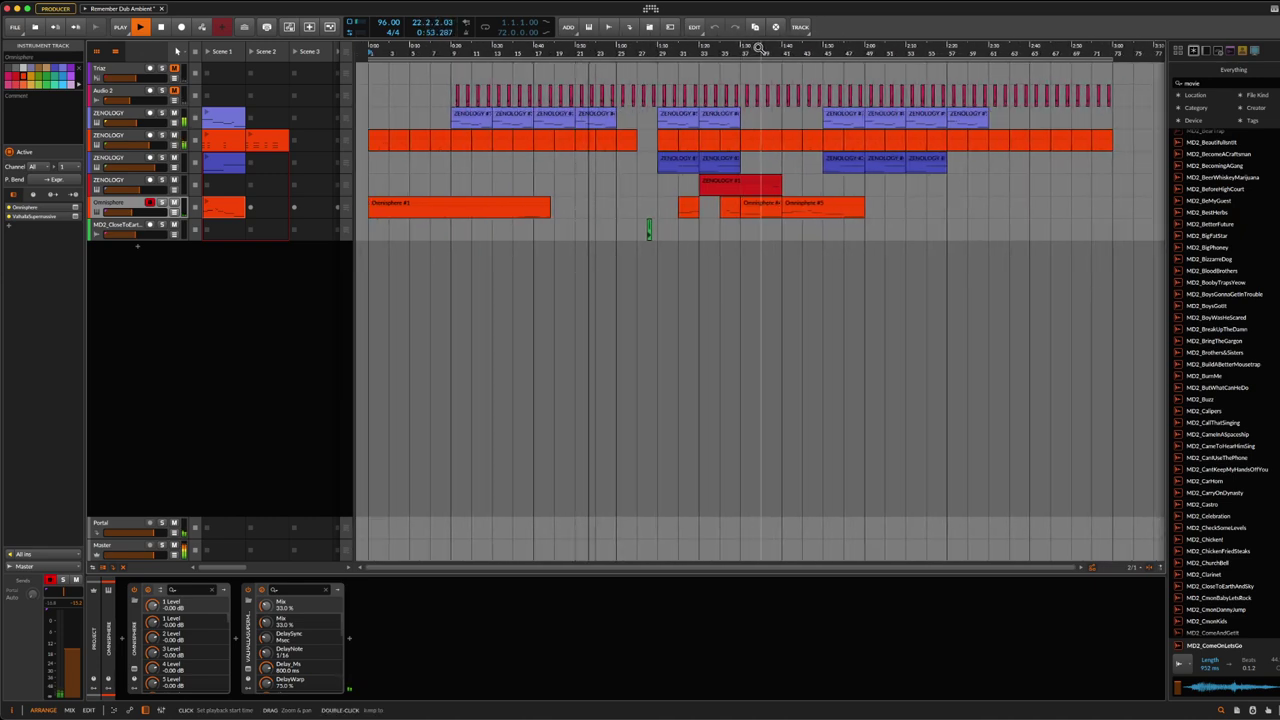
click(145, 118)
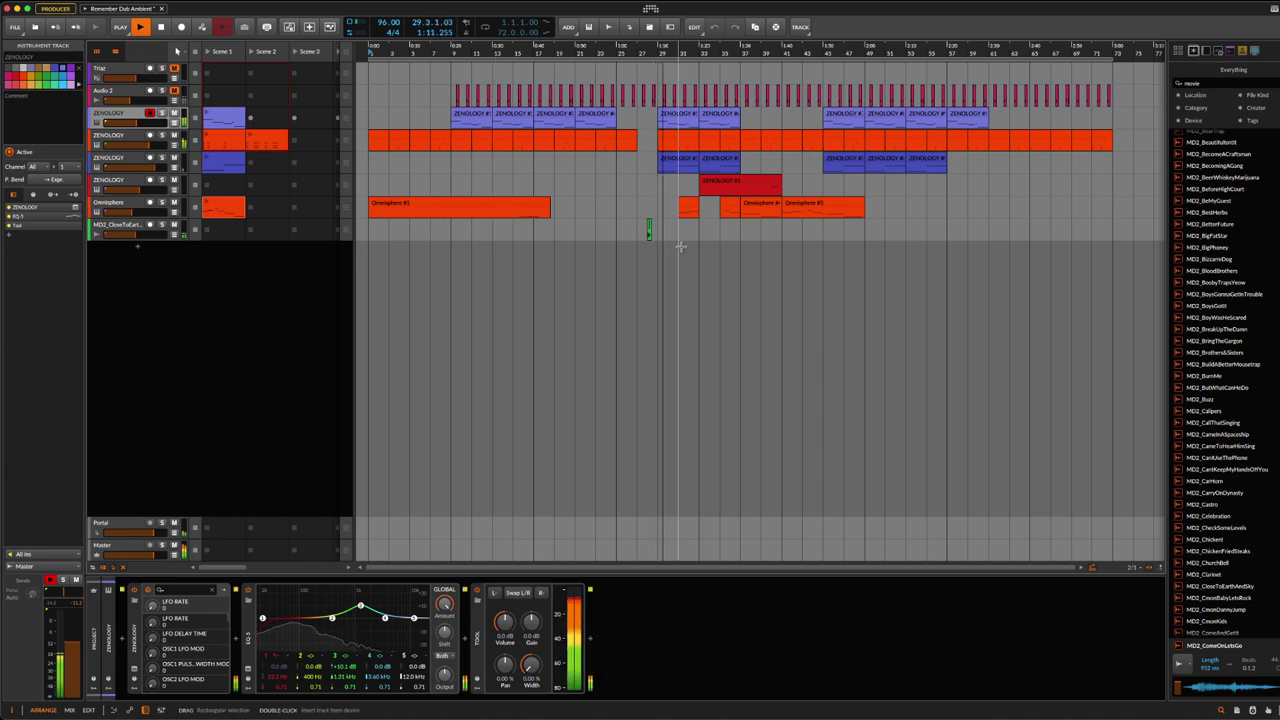
click(130, 228)
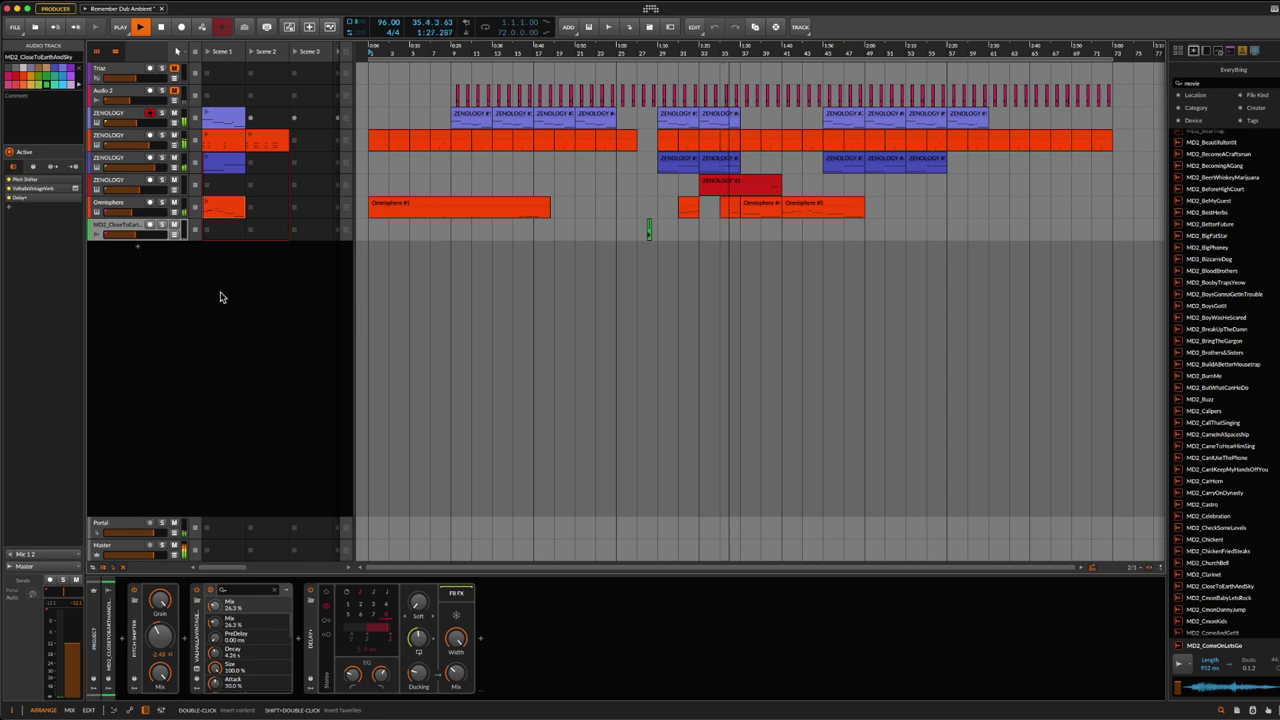
Step: With the Omnisphere track temporarily soloed, lower the Mix of its ValhallaSupermassive effect to 31.3 %
click(162, 204)
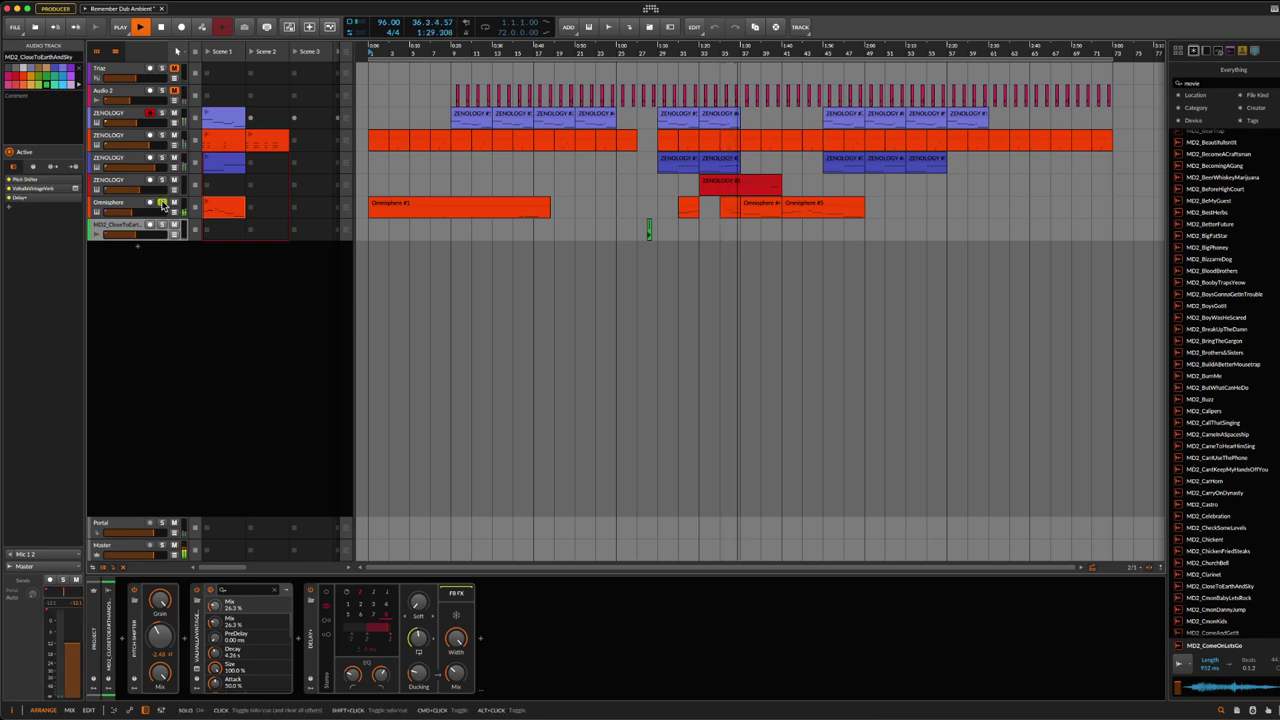
click(145, 206)
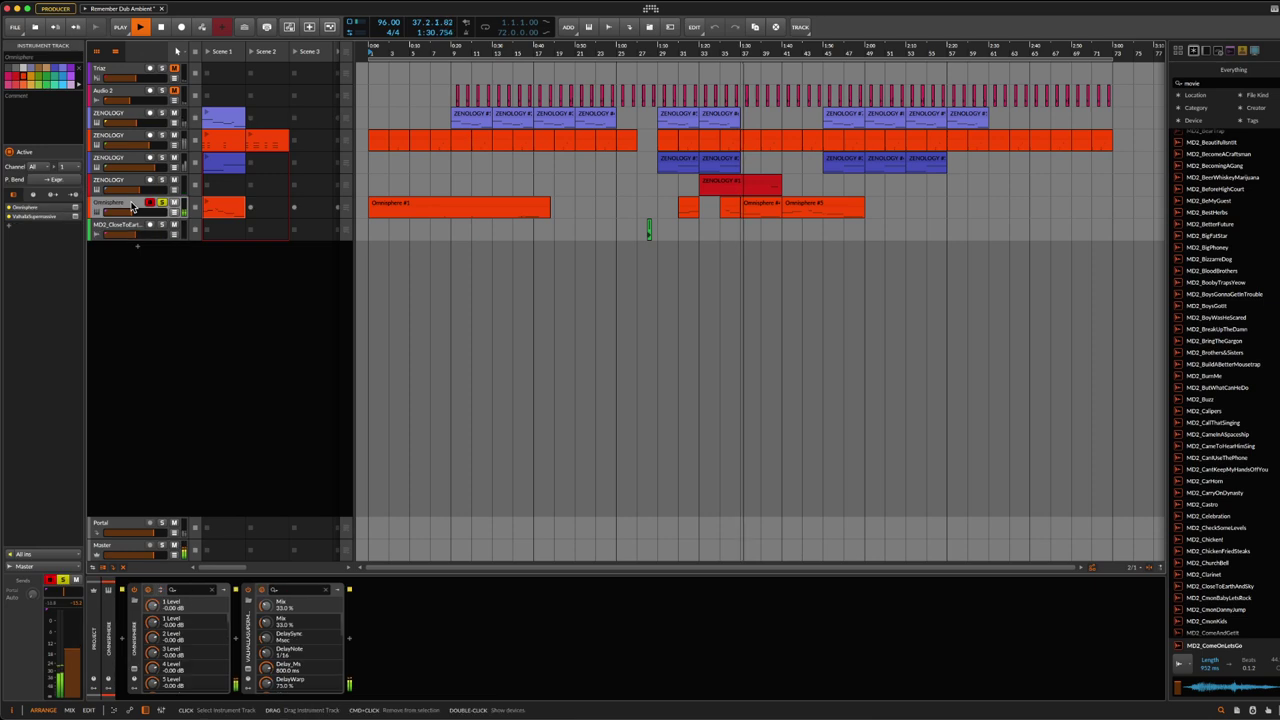
click(251, 678)
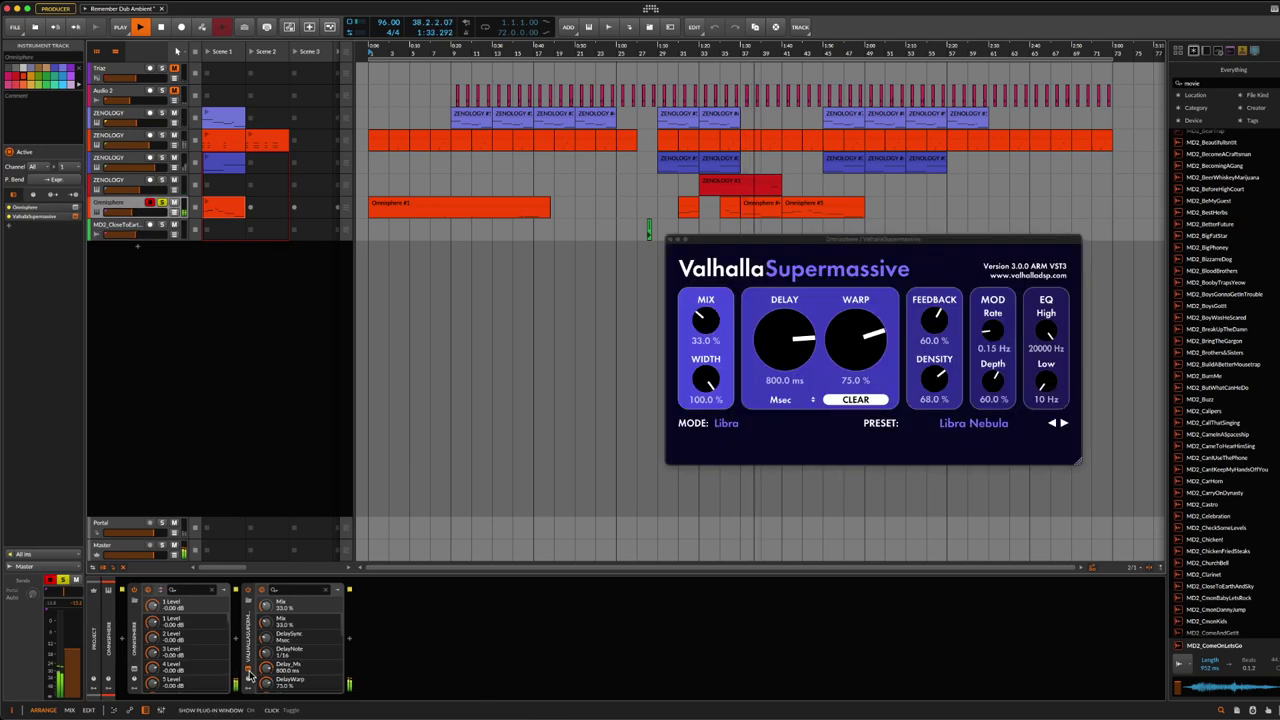
click(706, 320)
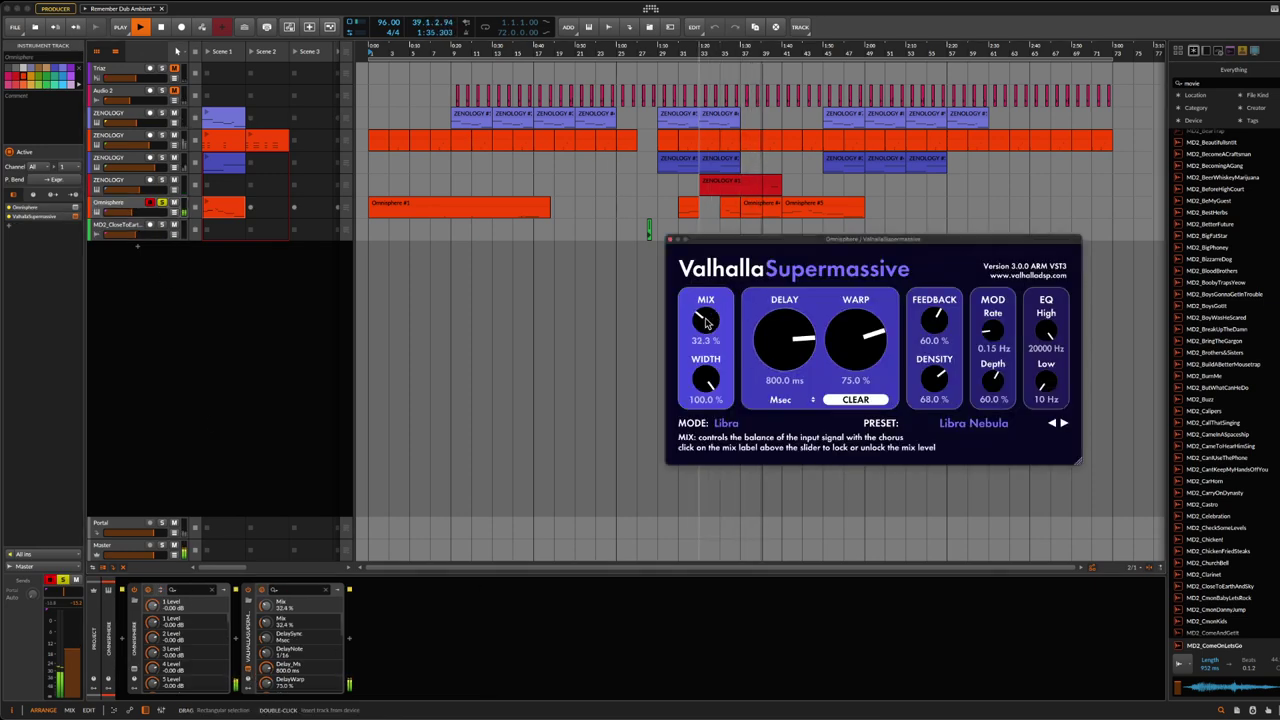
click(252, 678)
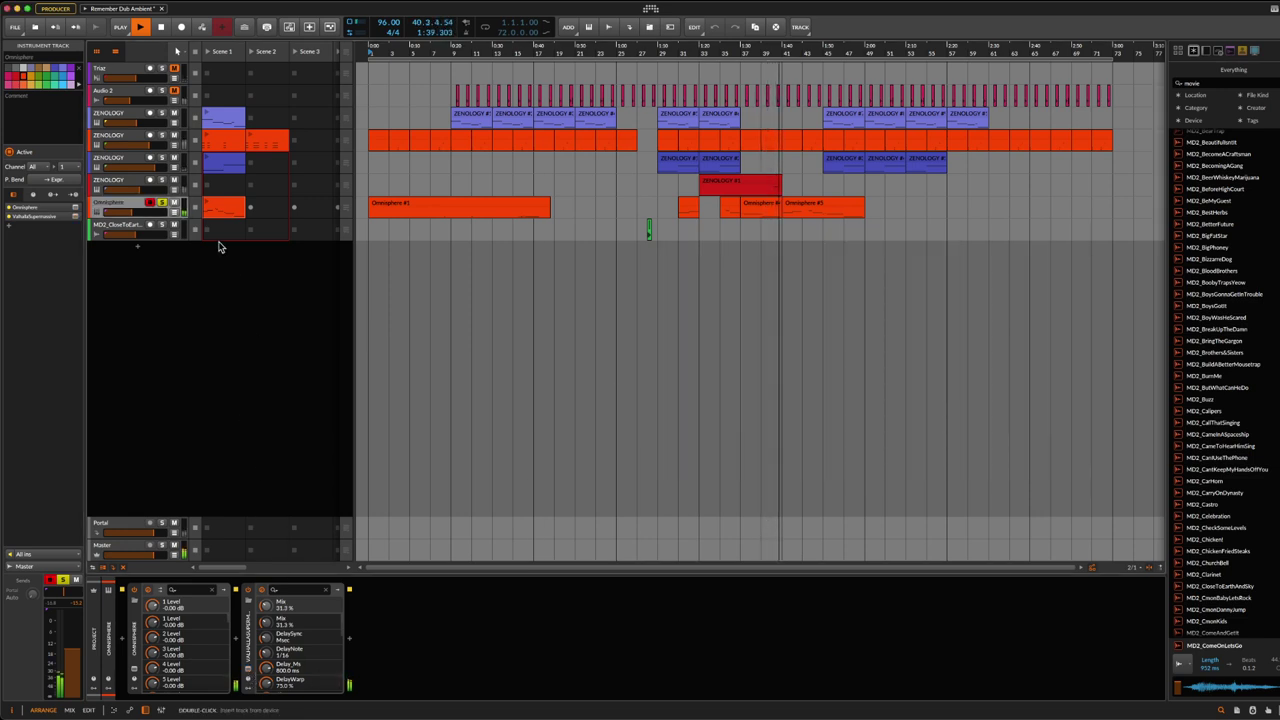
click(162, 204)
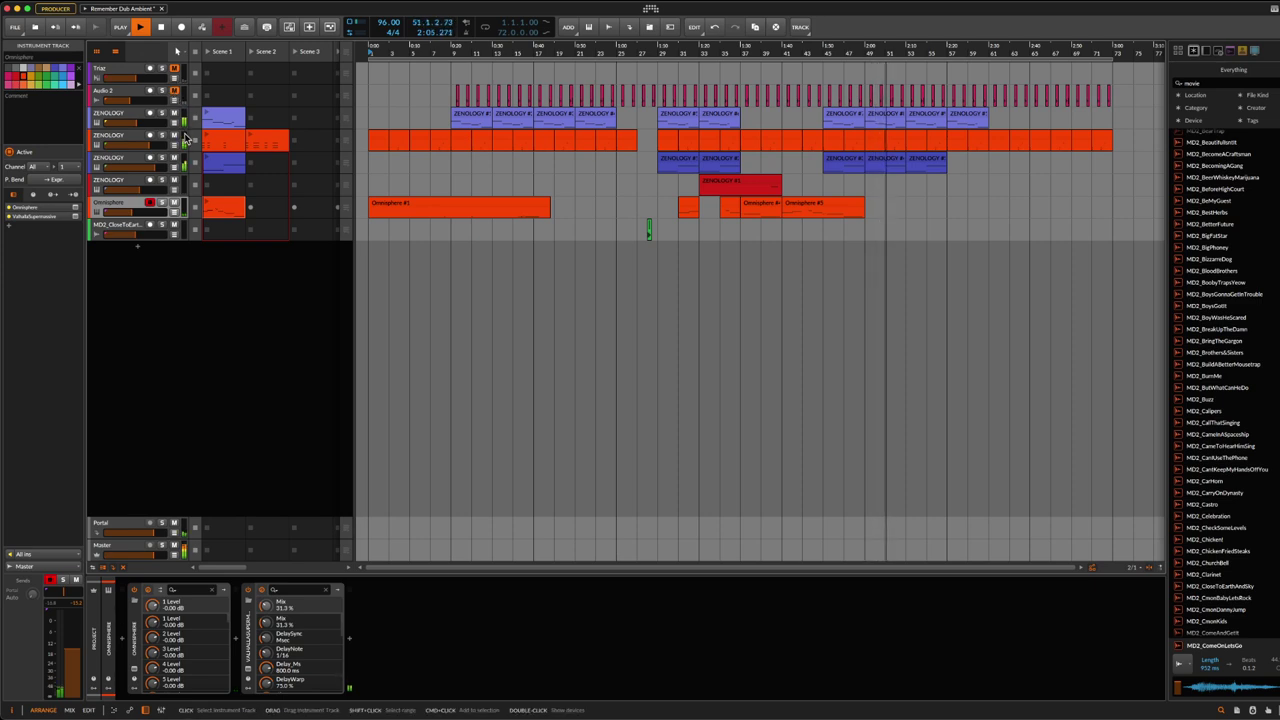
Step: Delete the repeated clips on the Audio 2 track from bar 9 up to bar 45
click(480, 95)
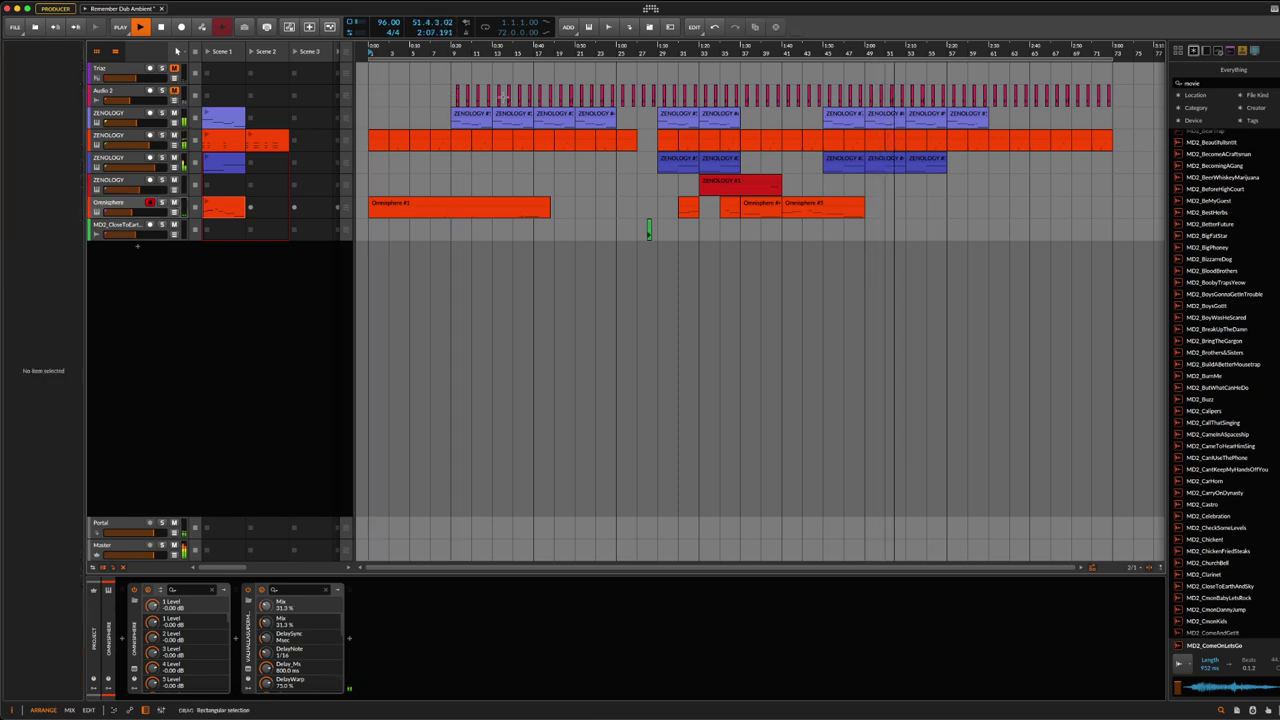
drag(480, 95, 641, 93)
drag(745, 90, 824, 93)
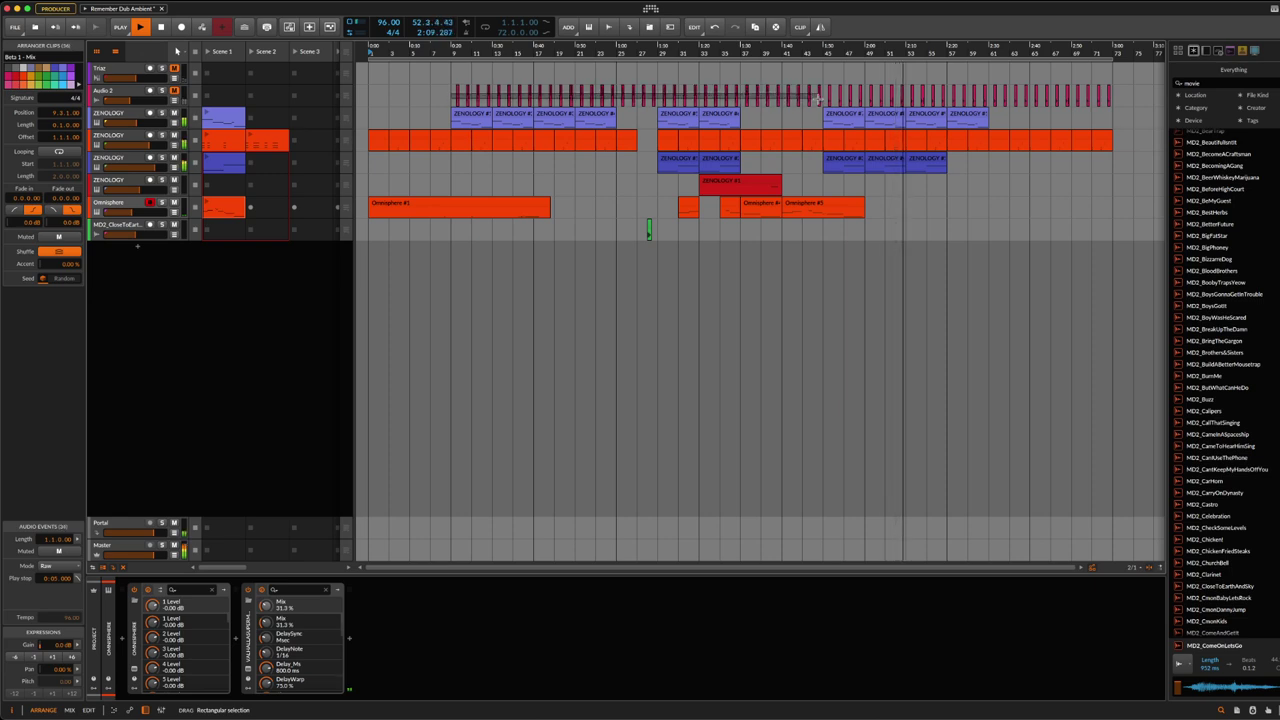
drag(452, 97, 826, 99)
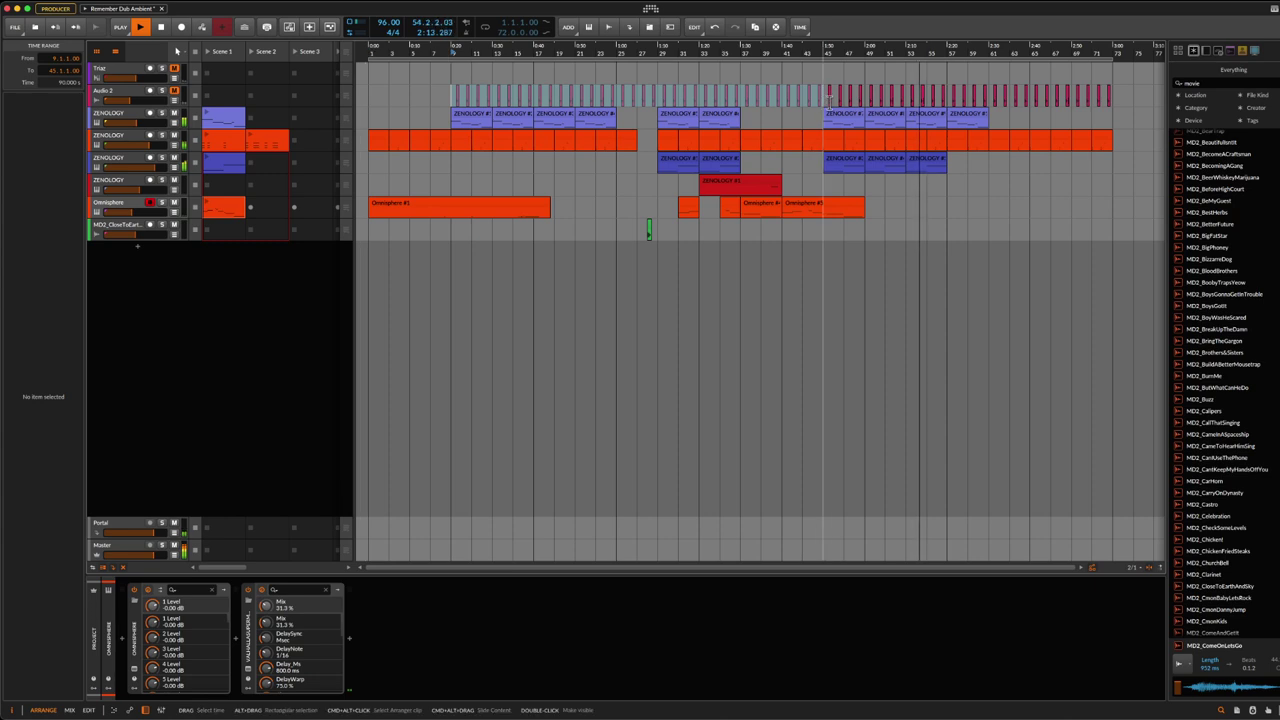
key(Delete)
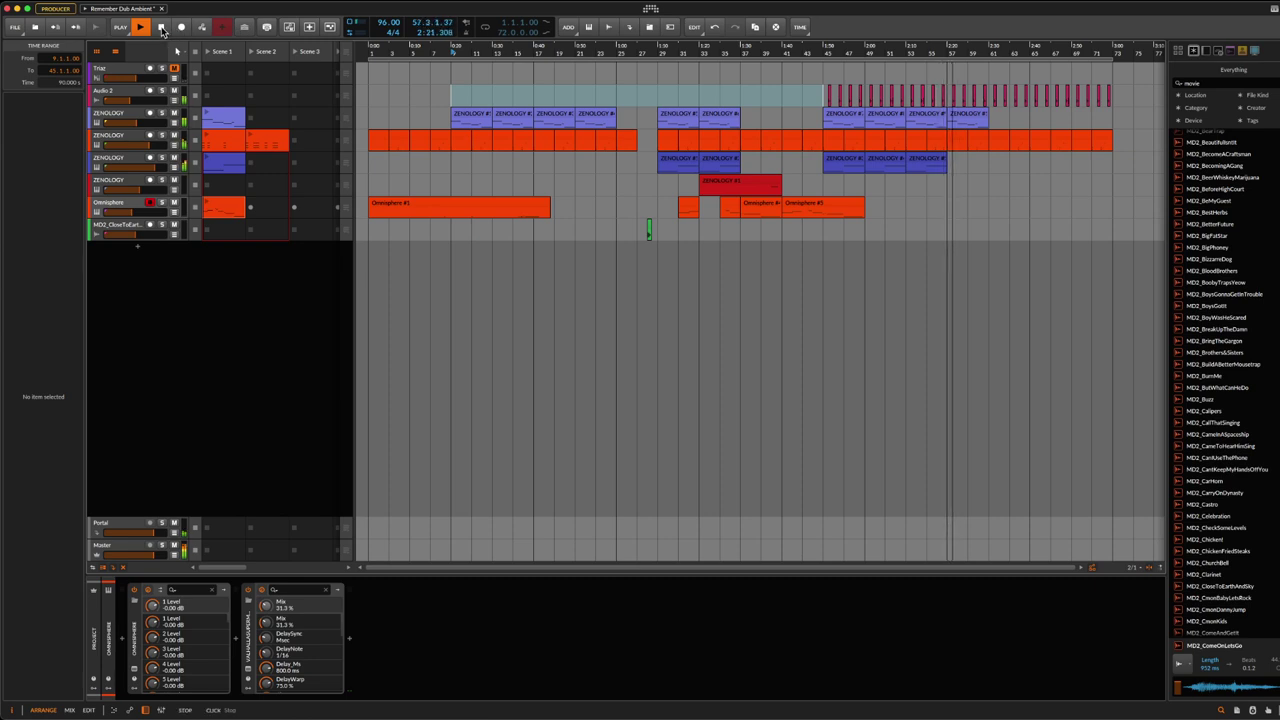
Step: Solo the Audio 2 track and inspect its Rockruepal COMP TWO compressor settings
click(130, 95)
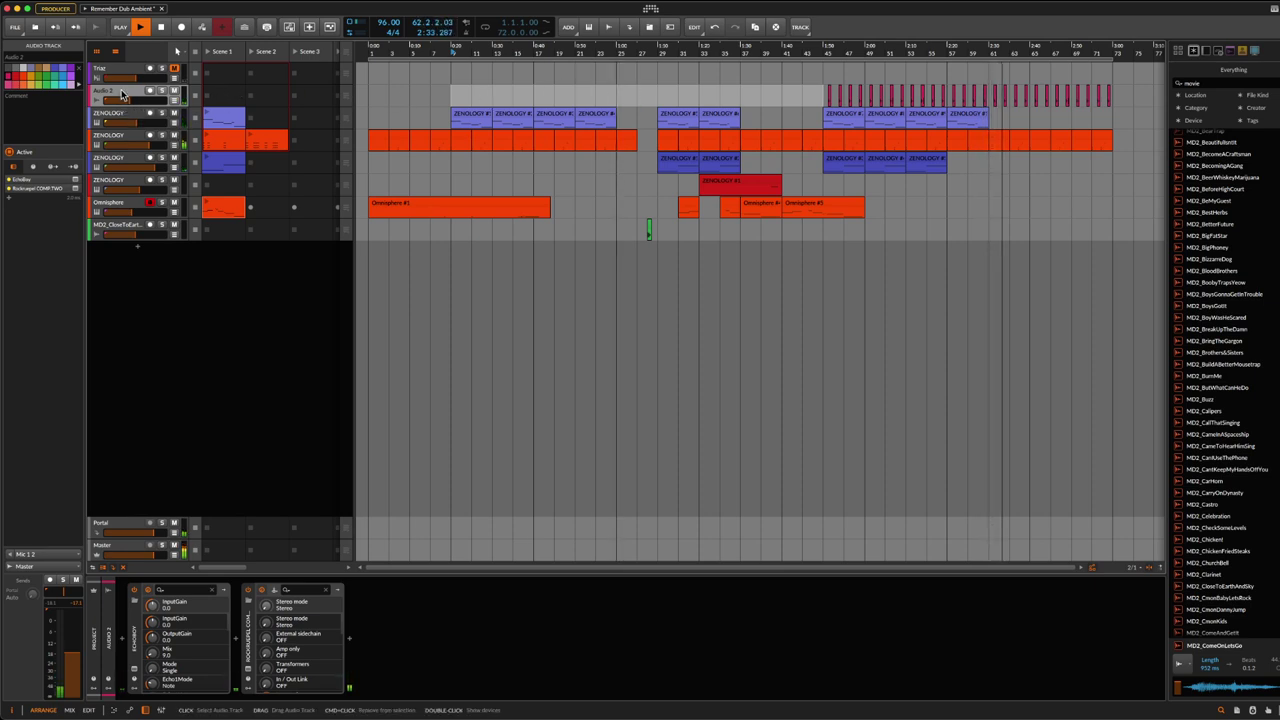
click(162, 91)
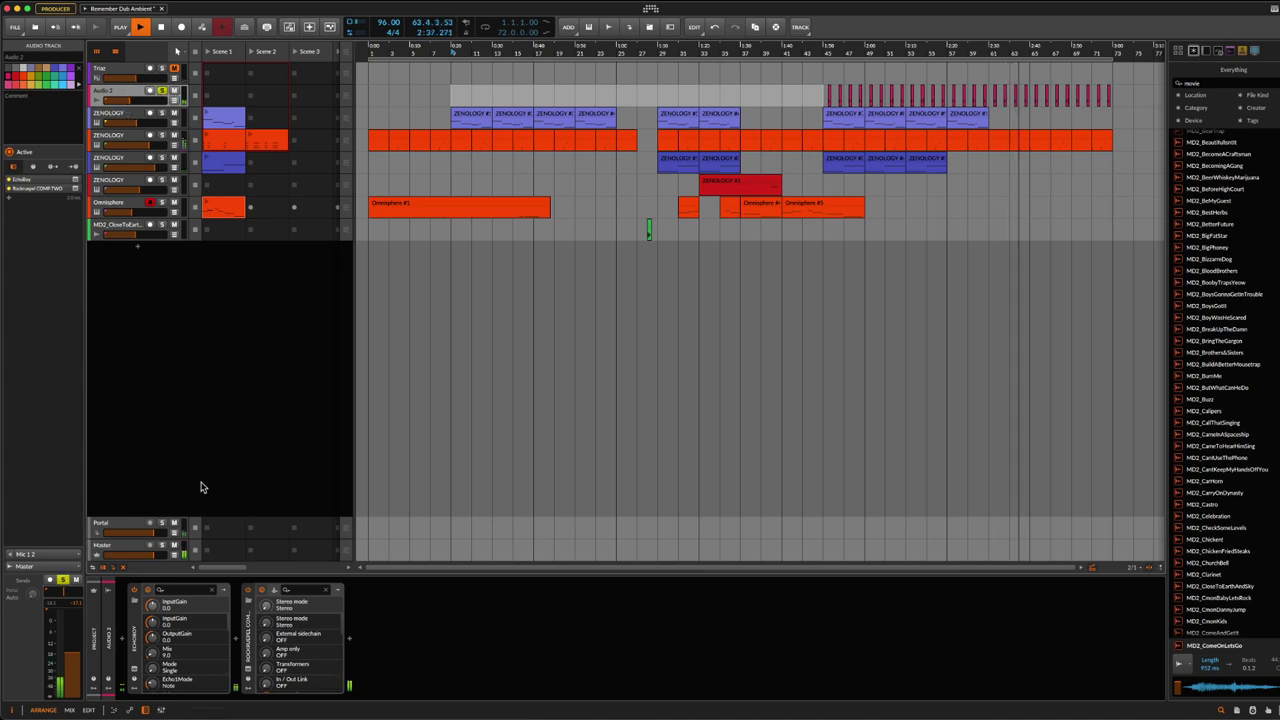
click(248, 673)
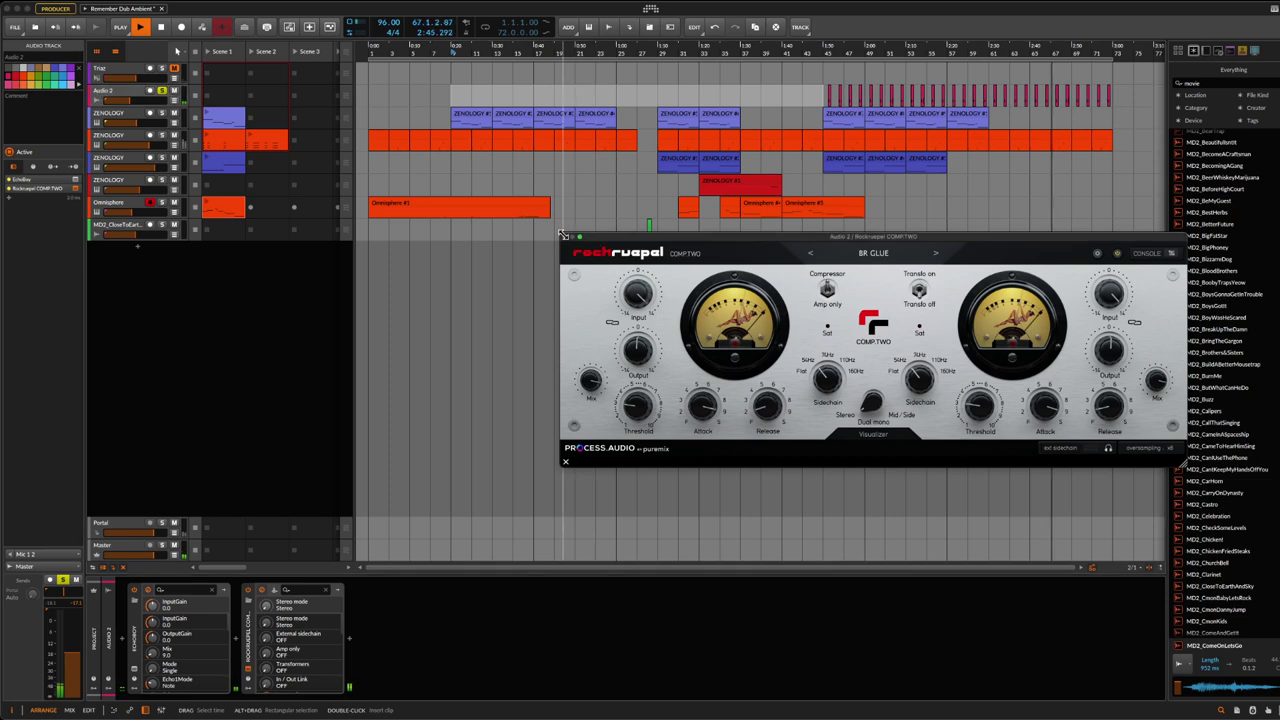
click(566, 239)
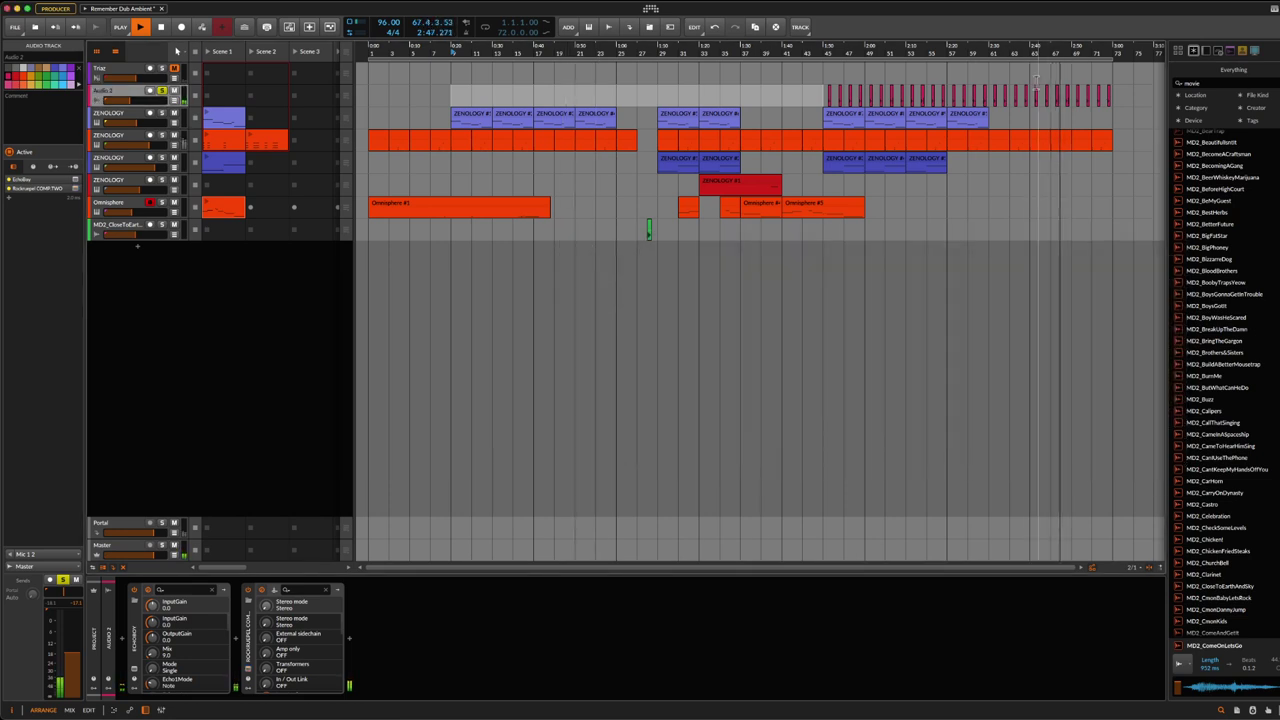
Step: Delete the Audio 2 clips from bar 61 to bar 73 and turn off the track's solo
drag(1112, 93, 988, 93)
scroll(990, 97, right, 1)
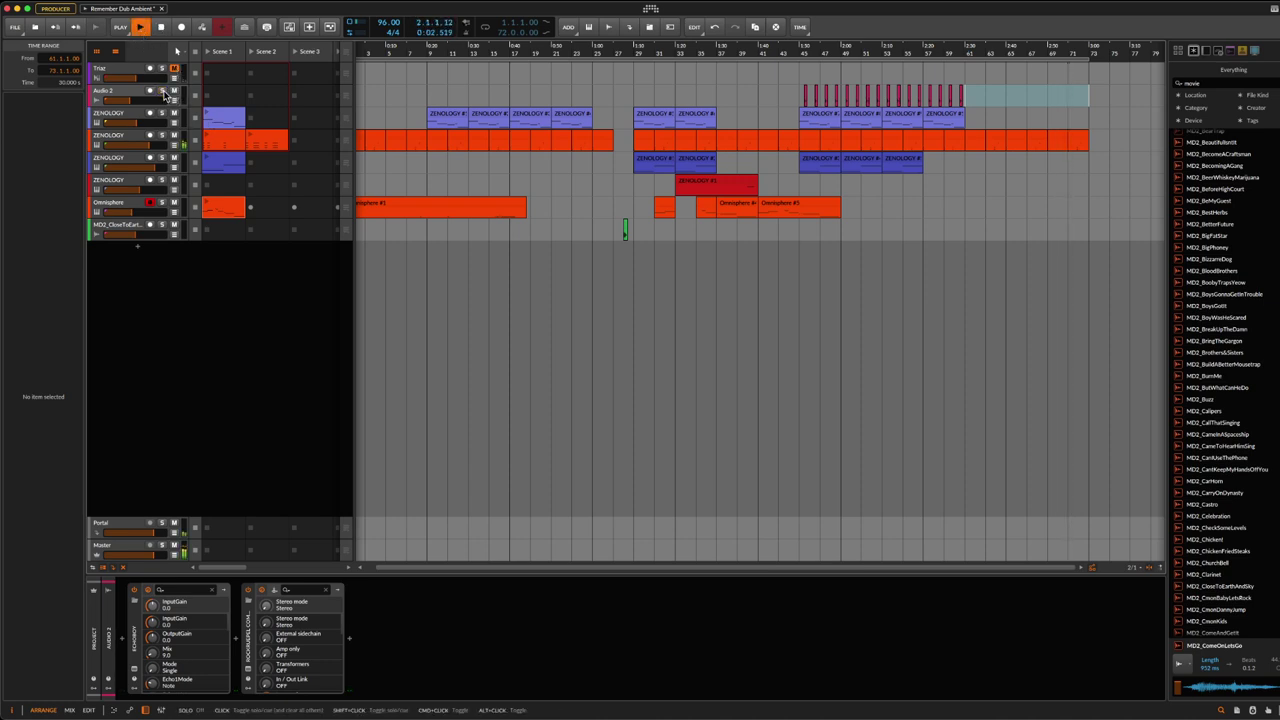
scroll(490, 52, down, 3)
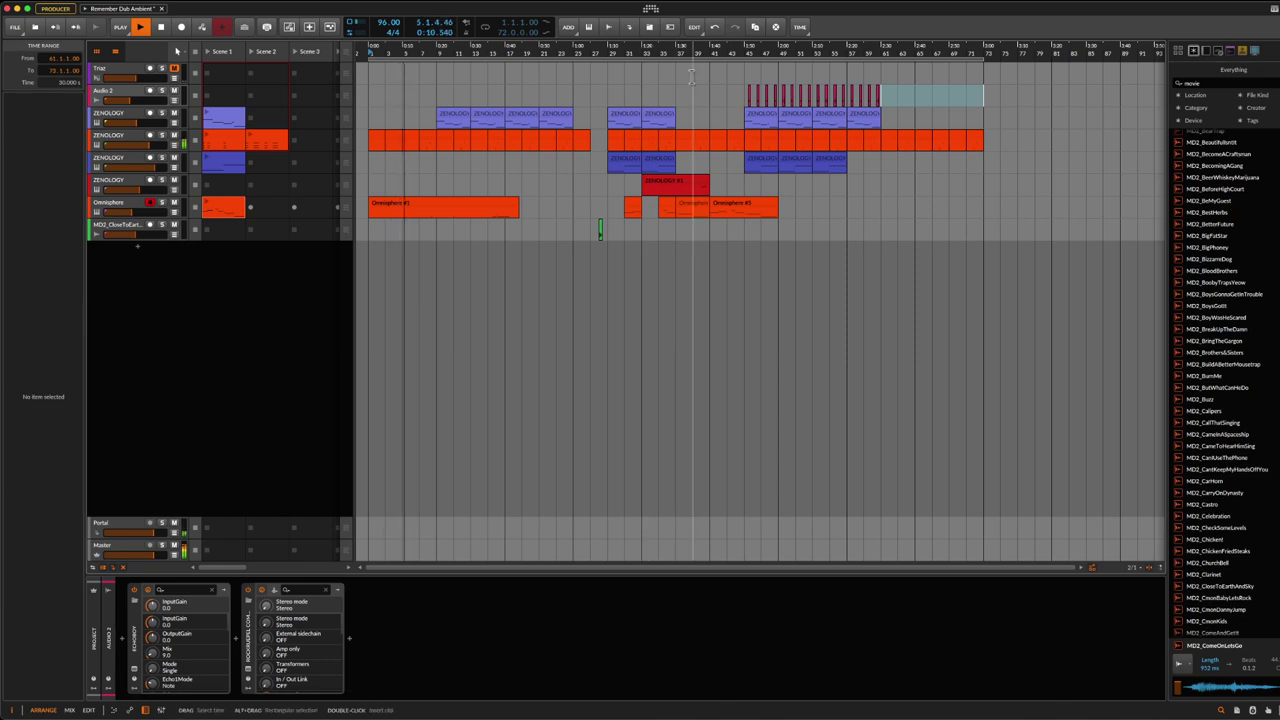
Step: Examine the notes of the Omnisphere #1 clip and select the first and second ZENOLOGY tracks in turn
double_click(513, 207)
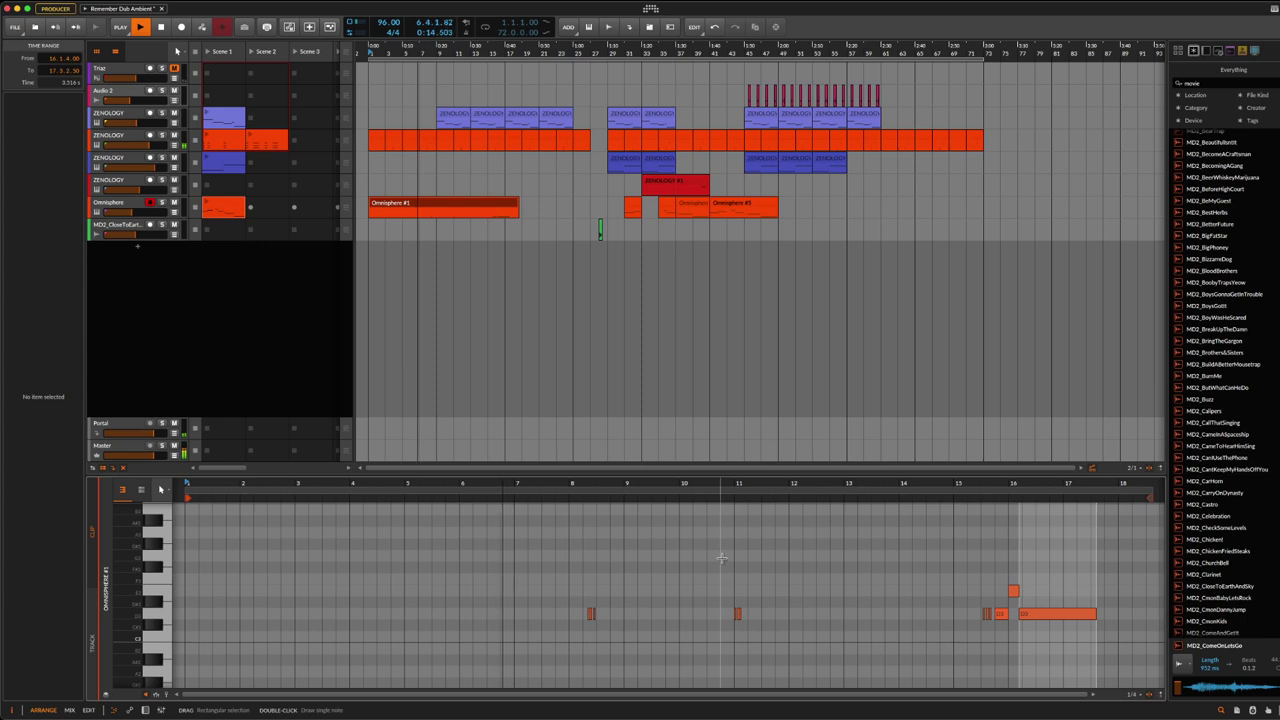
drag(600, 486, 570, 486)
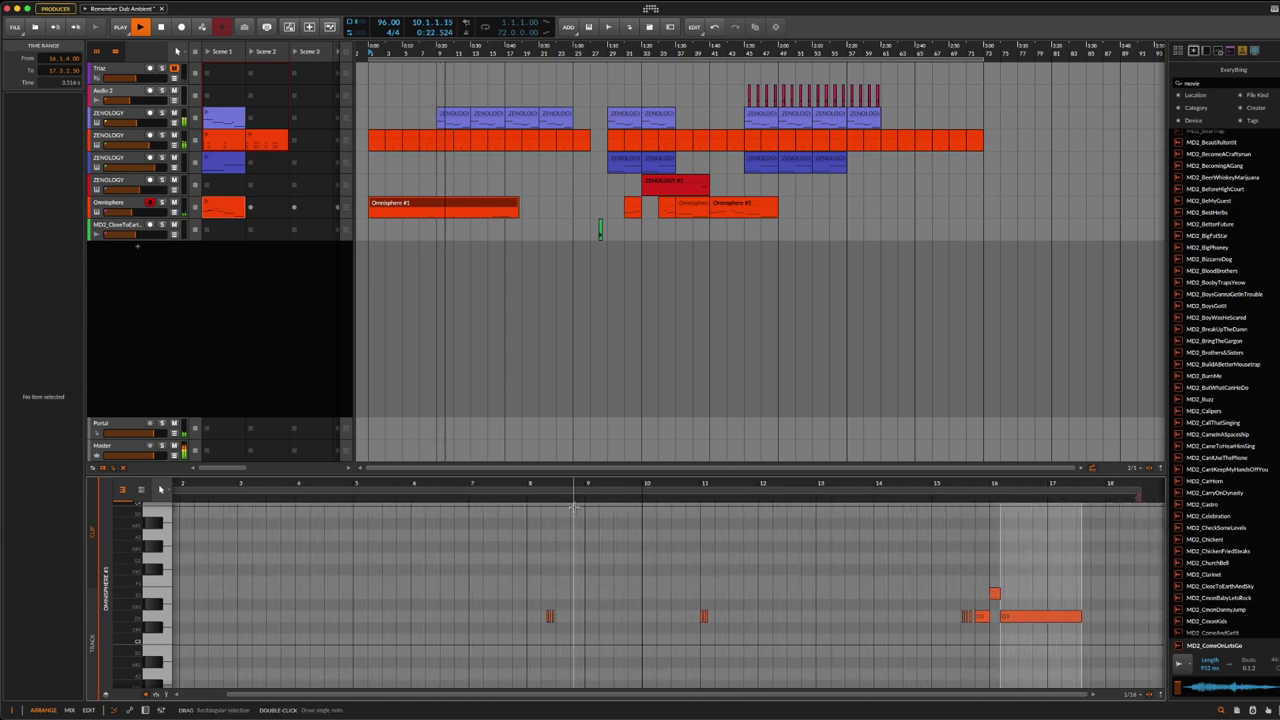
click(168, 122)
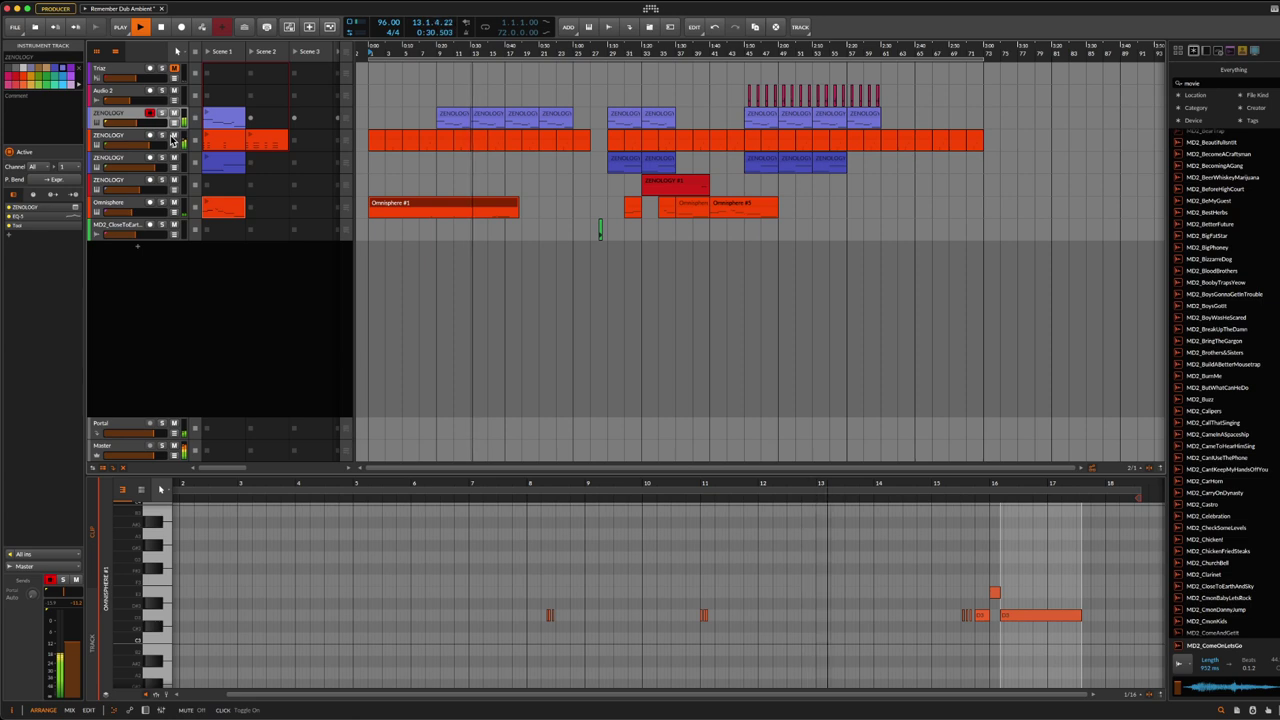
click(131, 141)
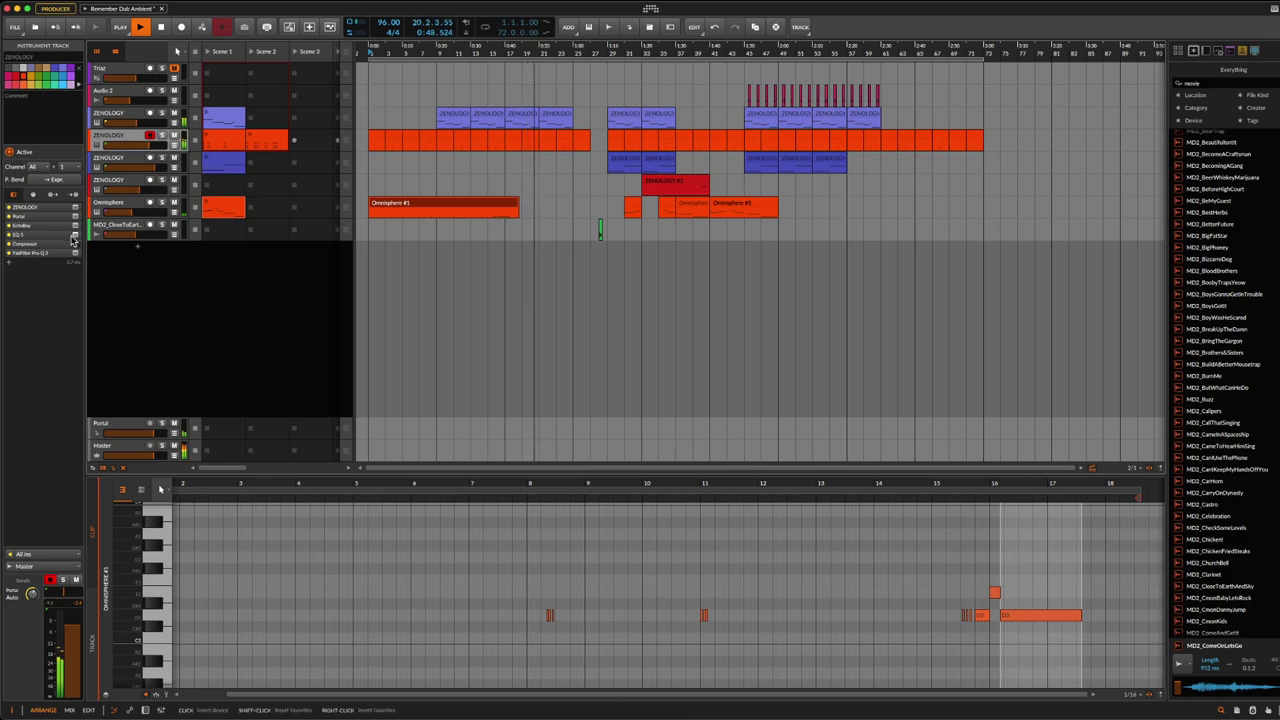
Step: Show the device chain of the MD2_CloseToEarthAndSky track and open its ValhallaVintageVerb window for inspection
click(560, 228)
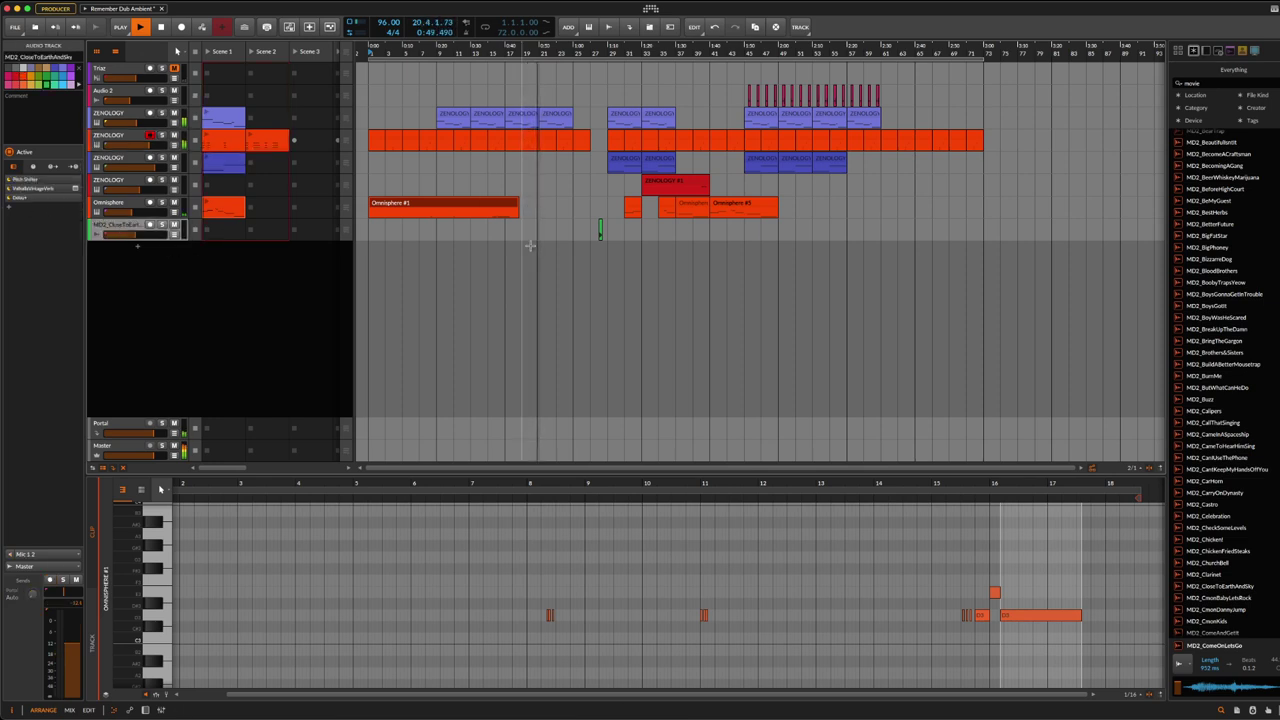
click(600, 227)
key(d)
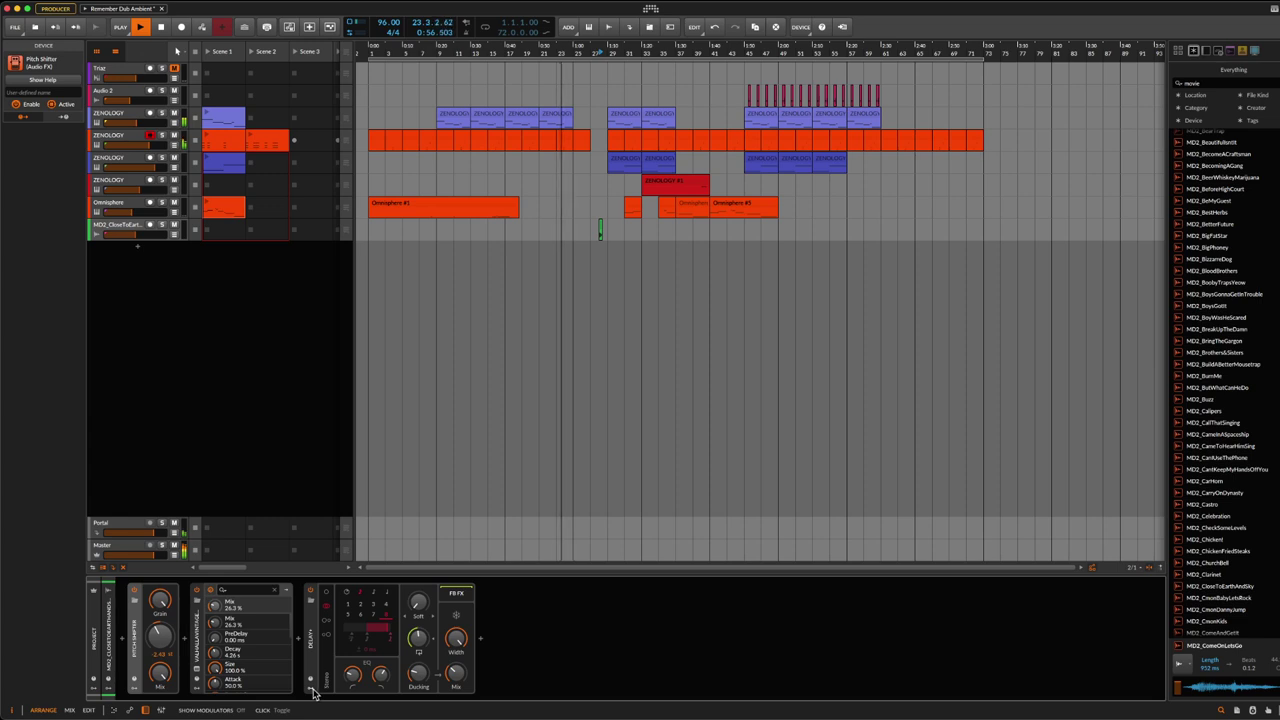
click(197, 675)
drag(860, 246, 690, 281)
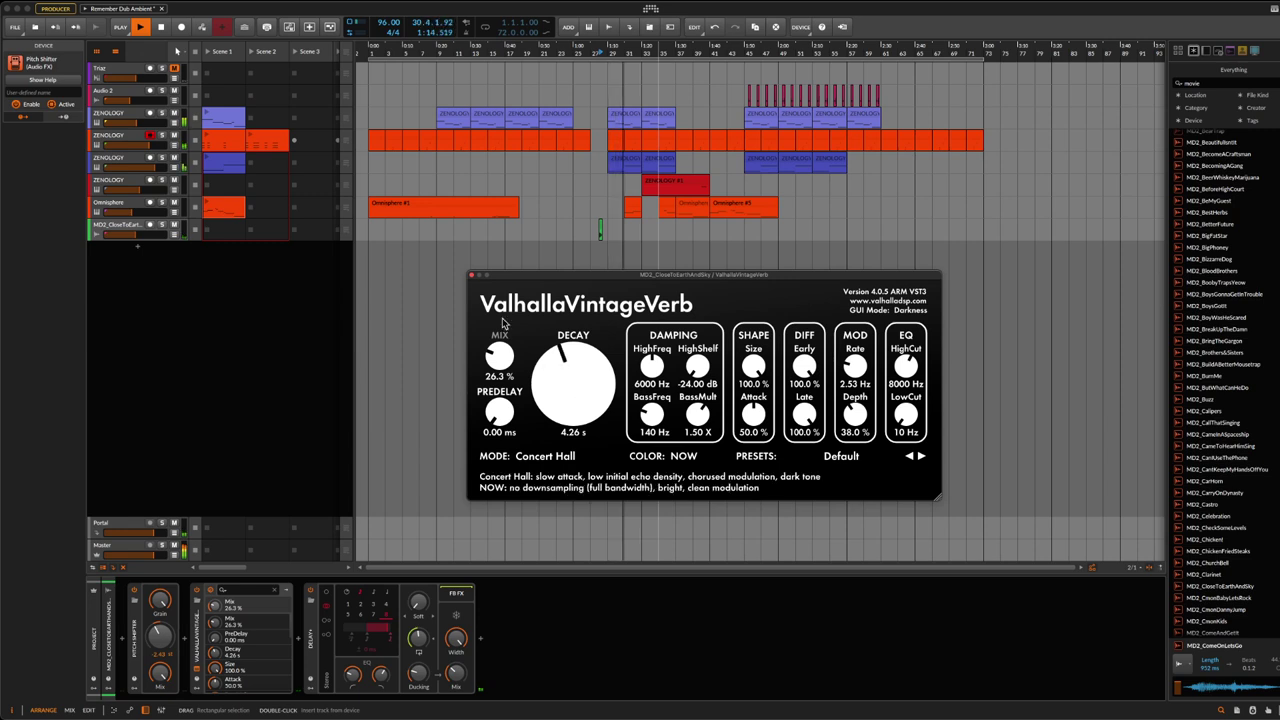
Step: Close the ValhallaVintageVerb window, solo the MD2_CloseToEarthAndSky track and audition its clip from bar 27
click(472, 274)
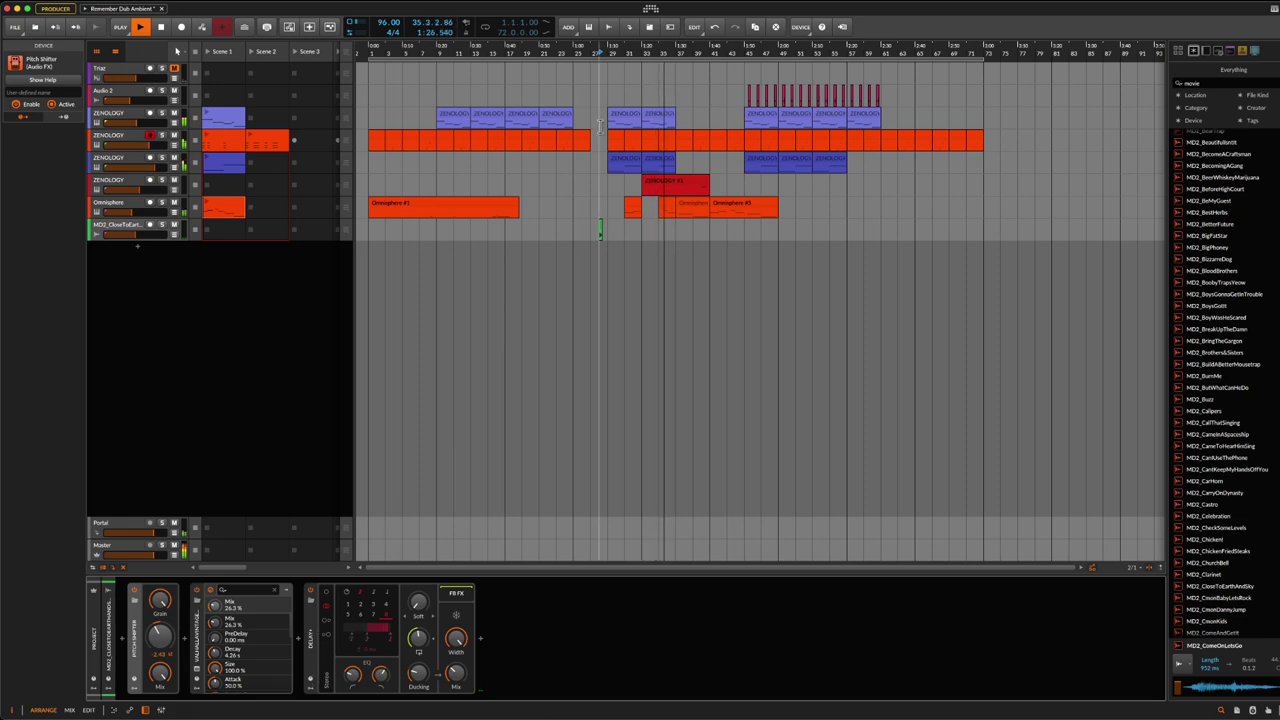
click(600, 228)
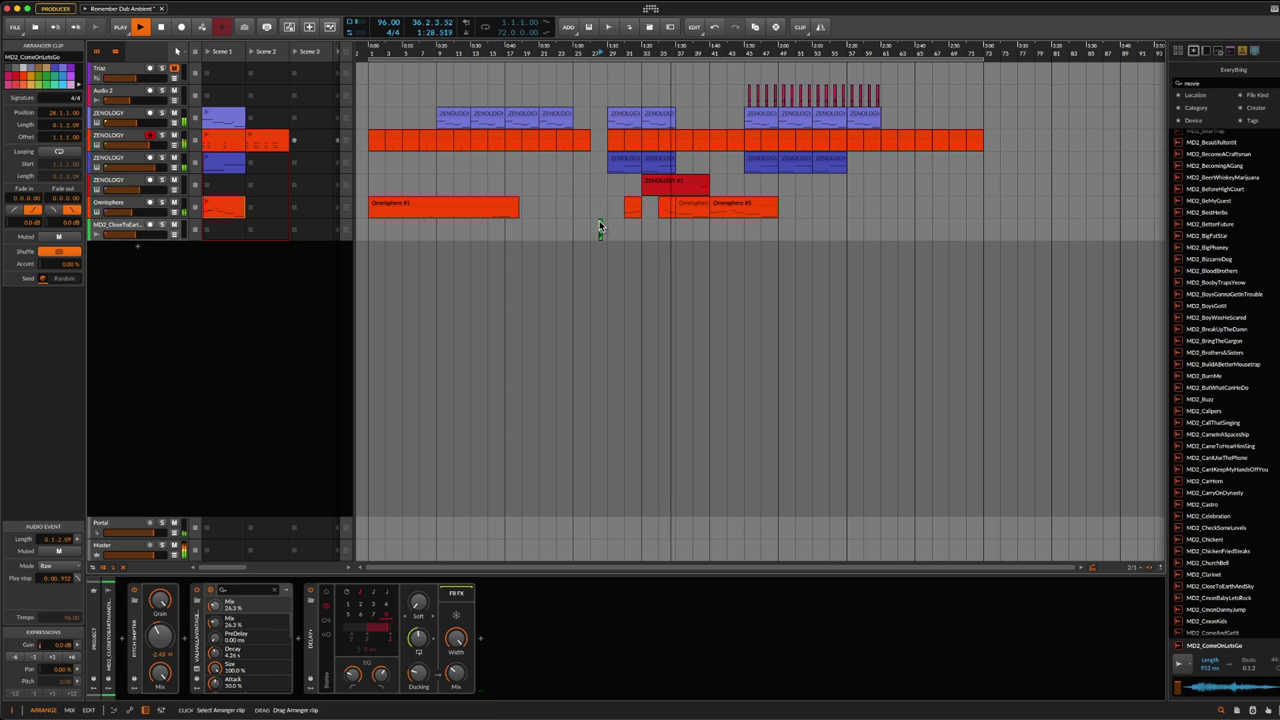
key(s)
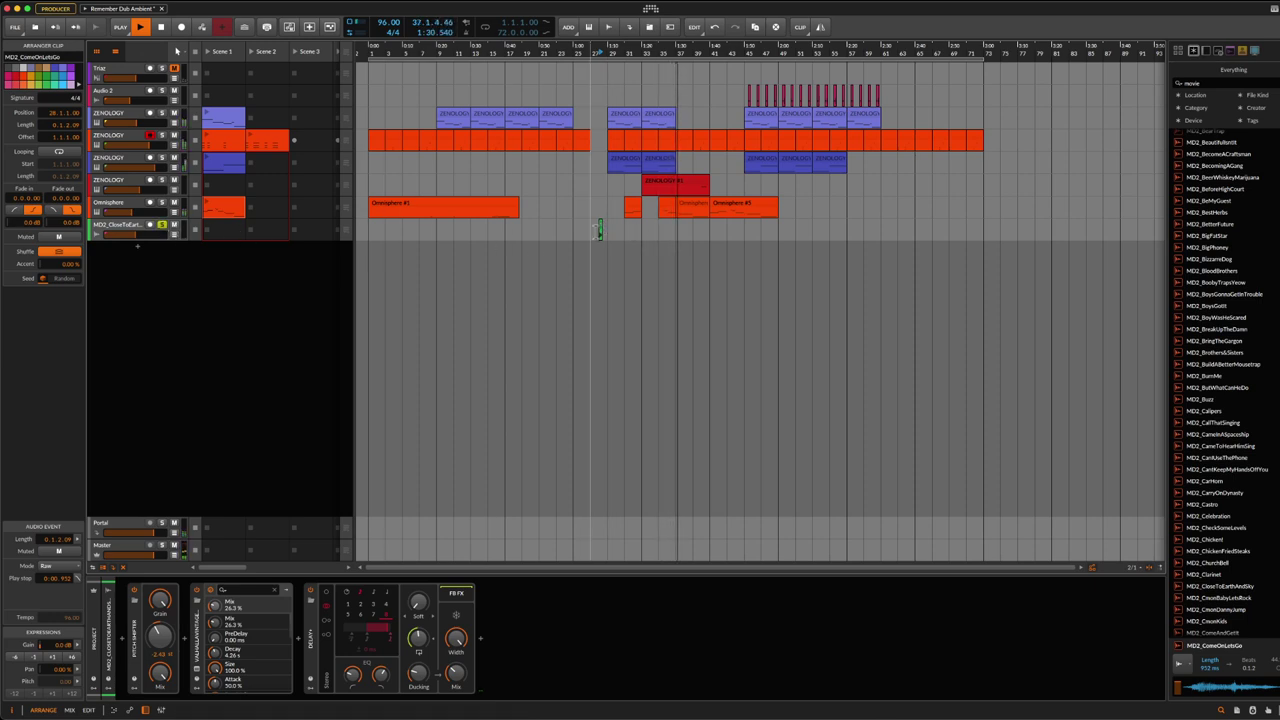
click(597, 234)
key(space)
click(549, 259)
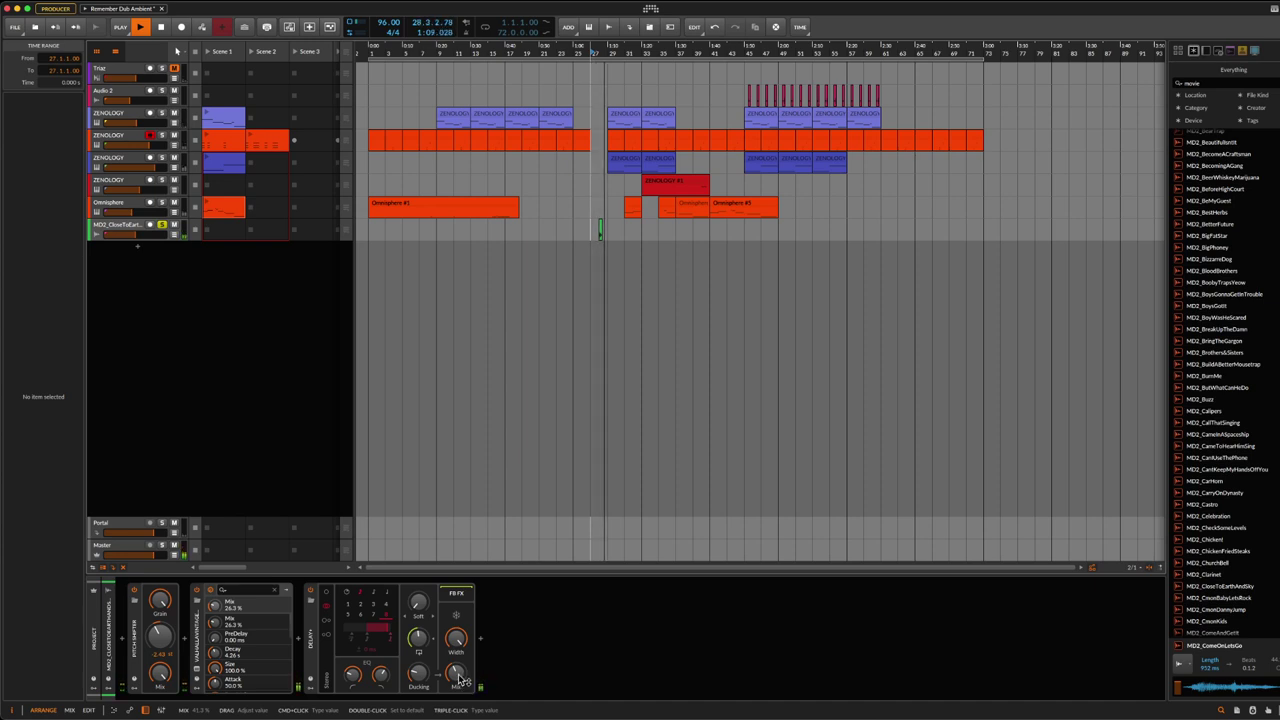
Step: Check the delay's Mix control, turn off the solo on the MD2_CloseToEarthAndSky track and save the project
click(459, 677)
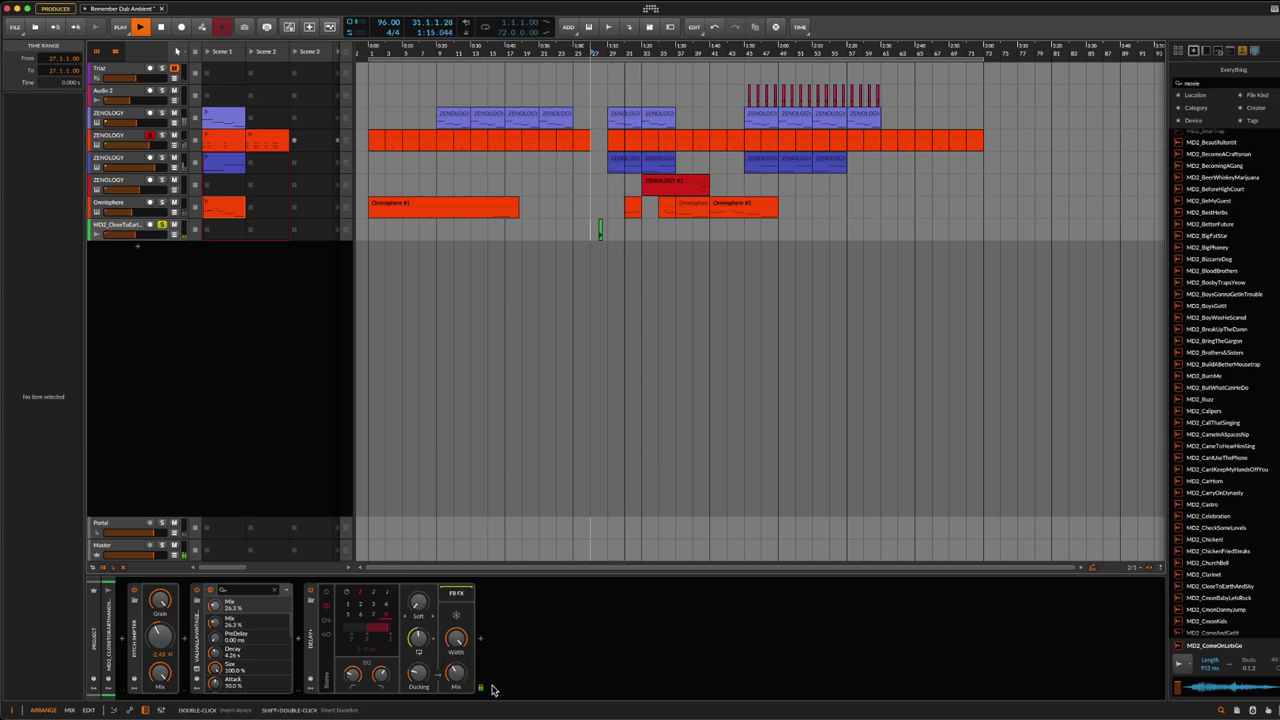
click(162, 226)
key(ctrl+s)
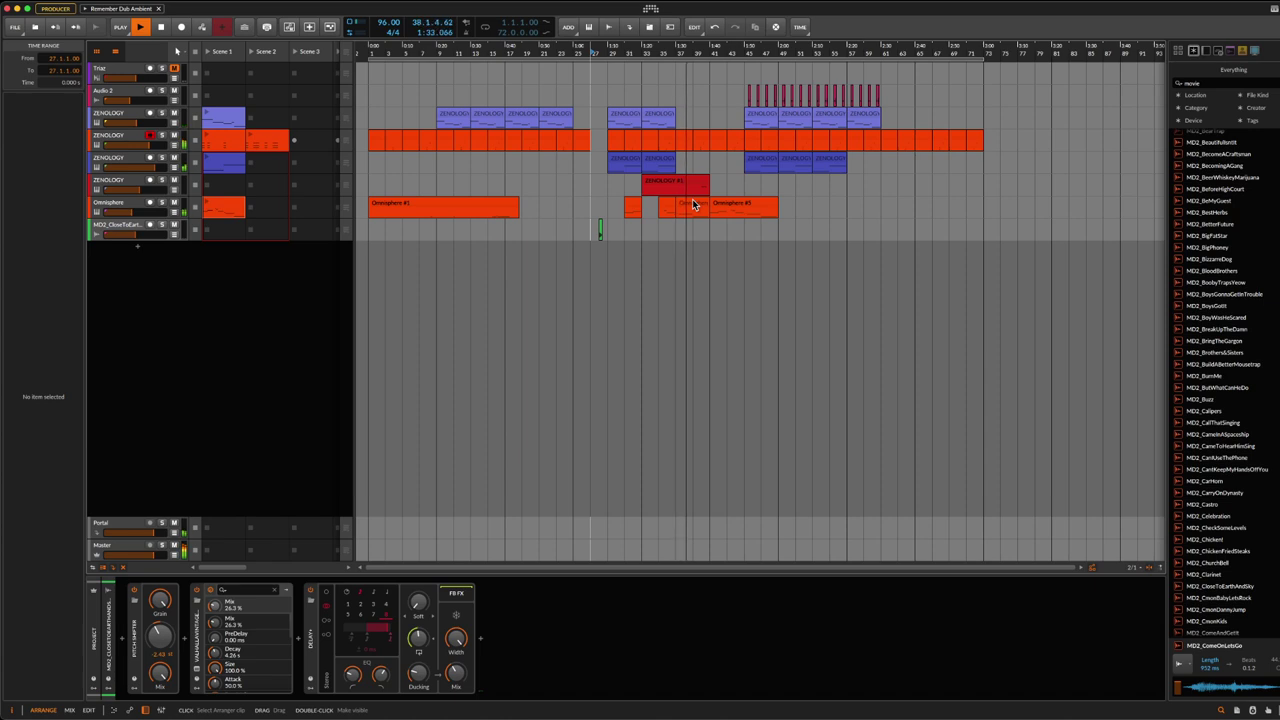
Step: Show the Master track's device chain and open the SSL Native Bus Compressor 2 window for inspection
click(114, 230)
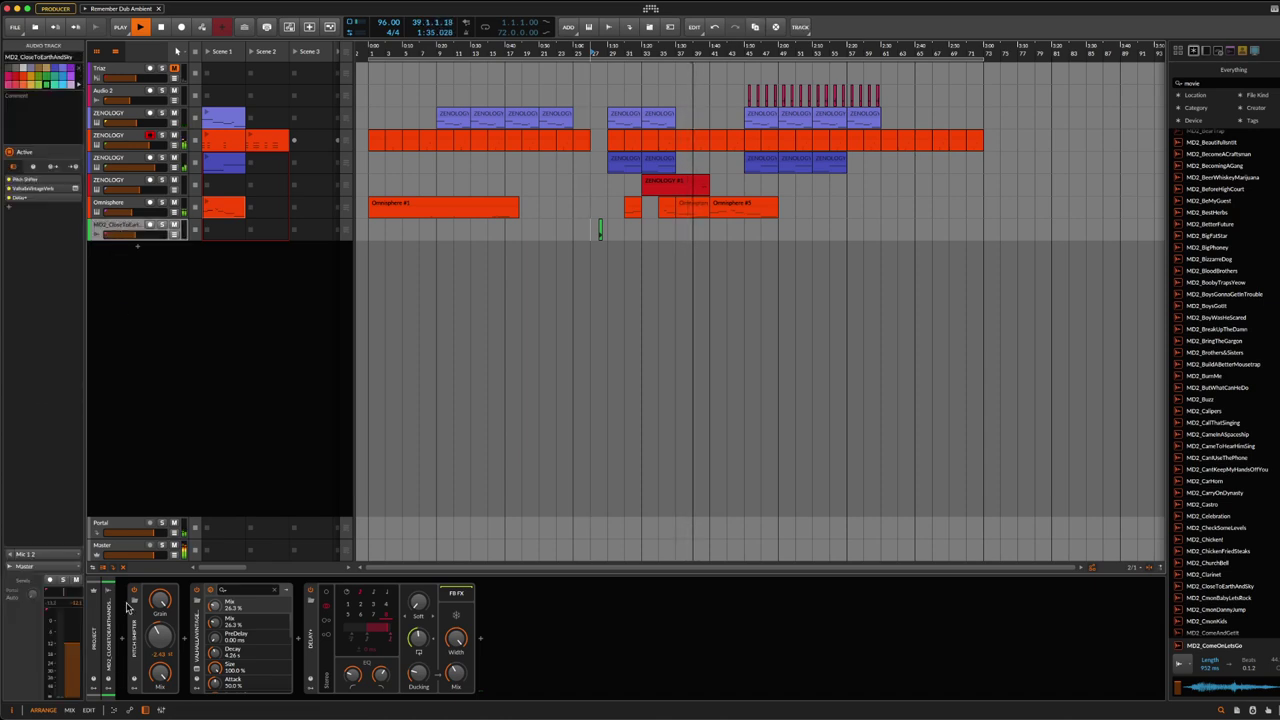
key(Down)
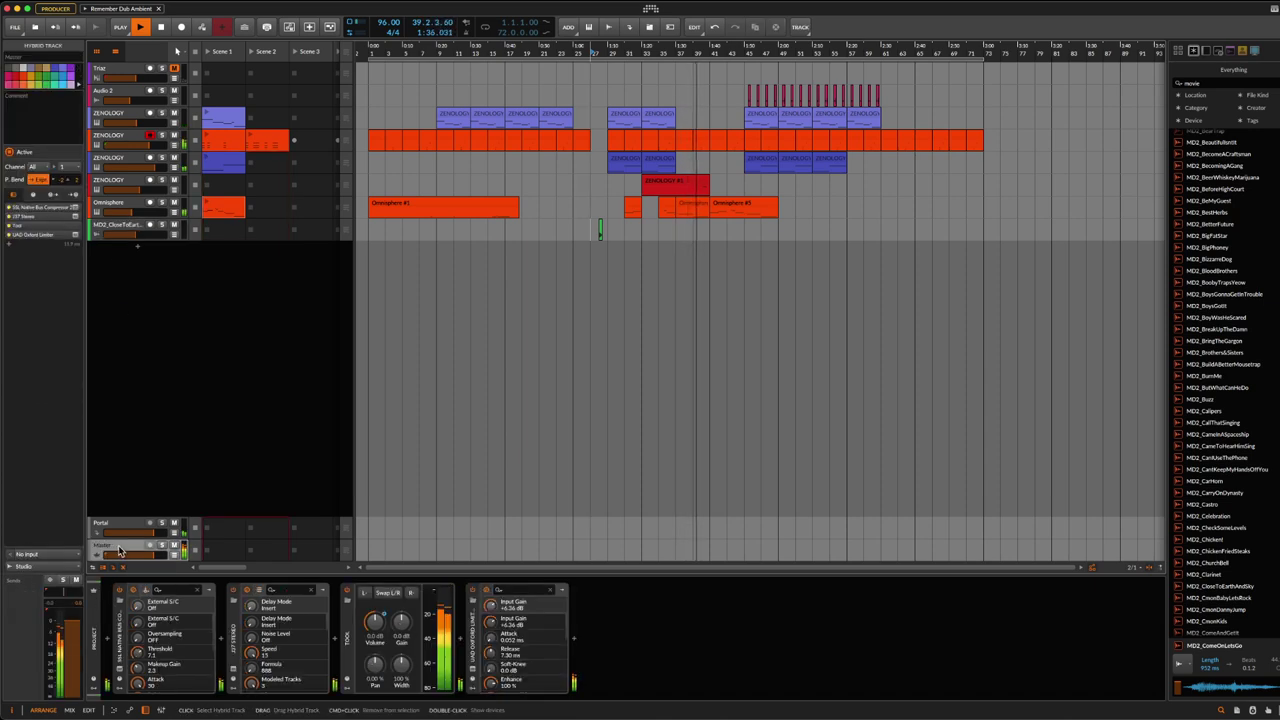
click(120, 676)
drag(896, 211, 946, 252)
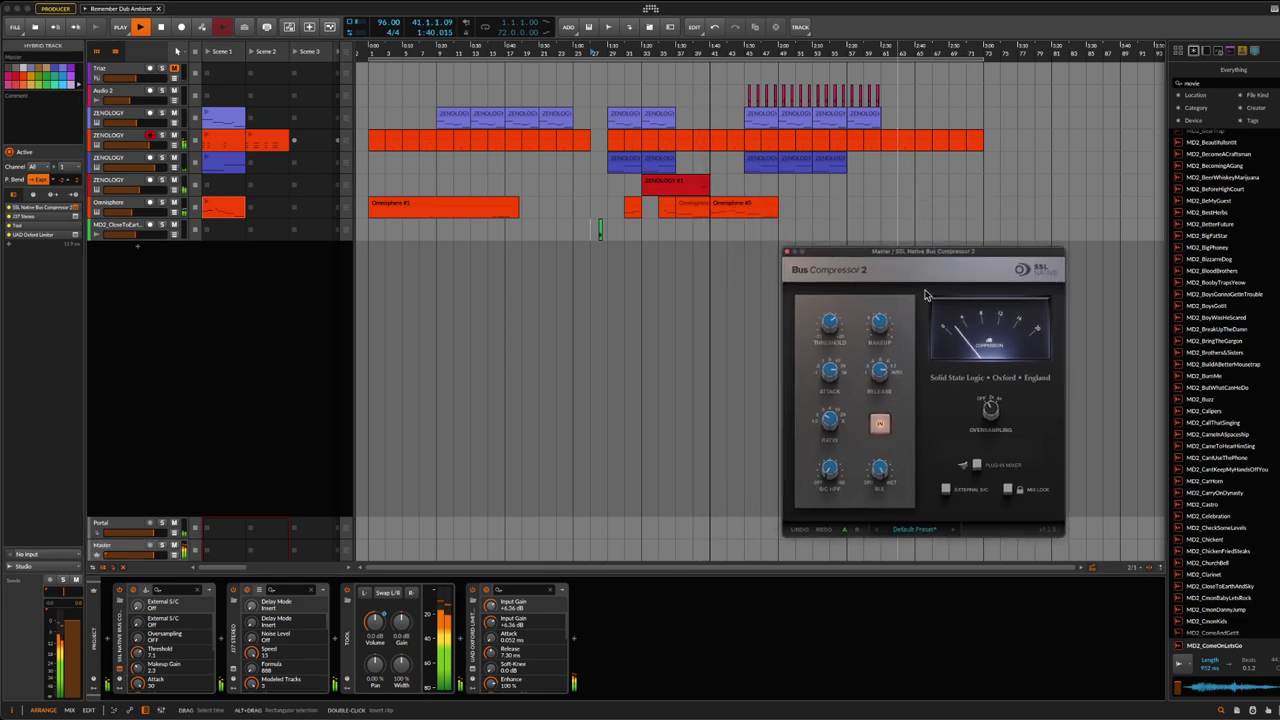
Step: Inspect the Master's J37 Stereo tape plug-in and compare the mix with it bypassed and re-enabled
click(232, 673)
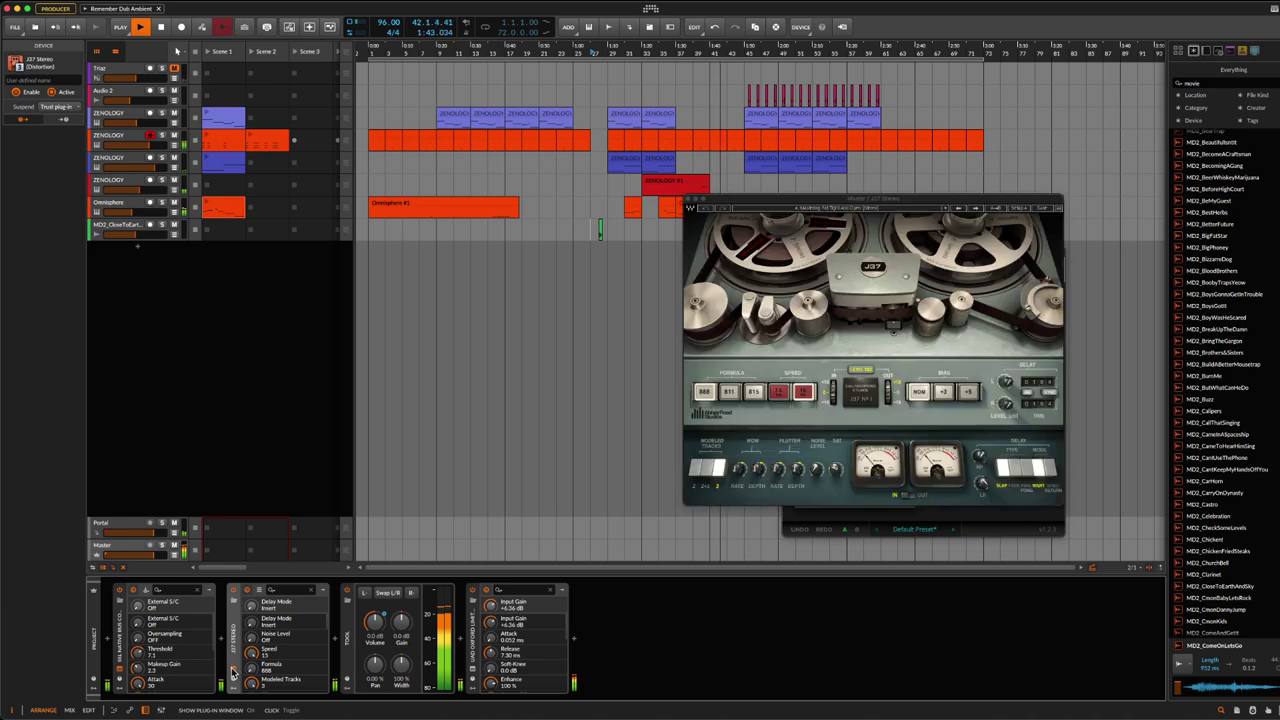
drag(803, 199, 410, 249)
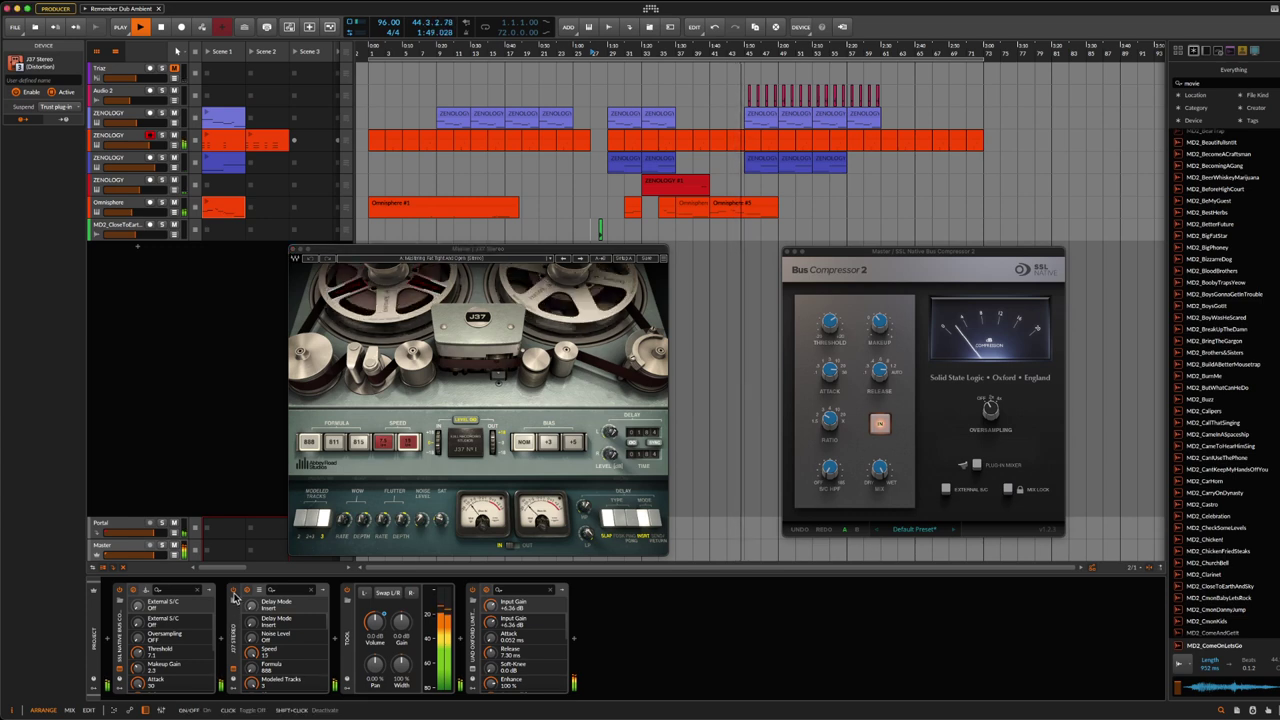
click(233, 593)
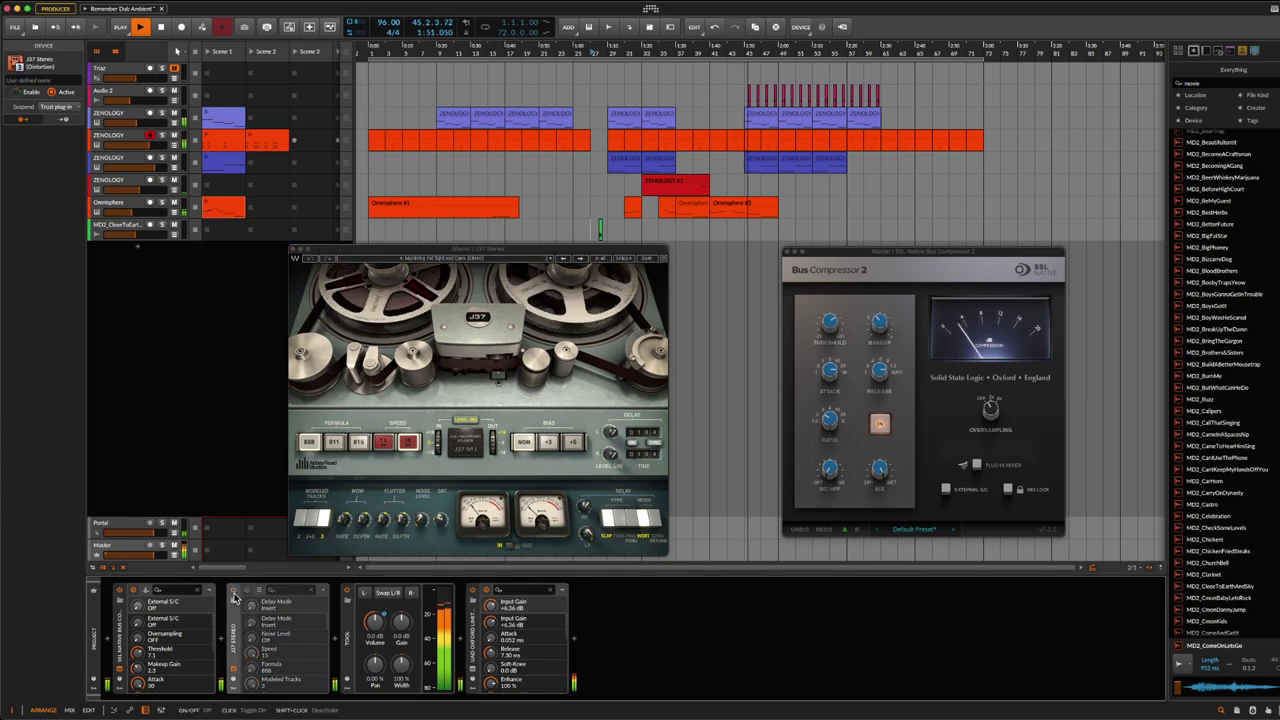
click(233, 593)
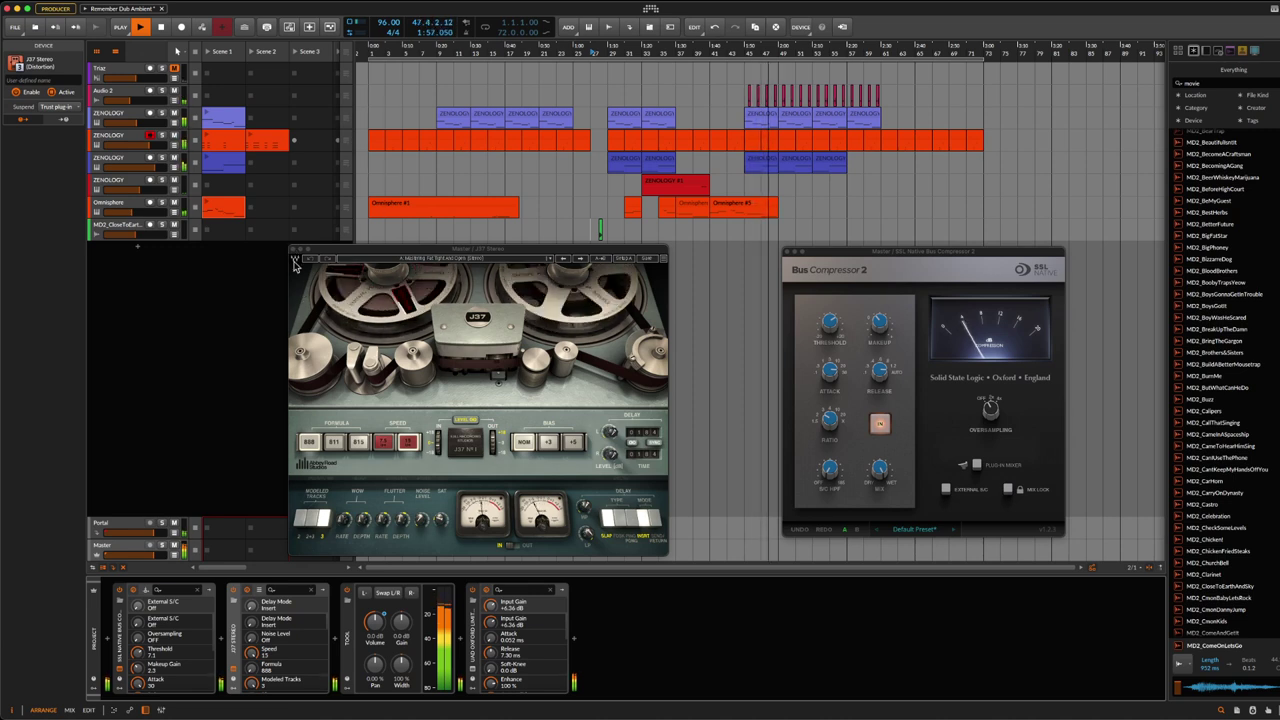
click(294, 249)
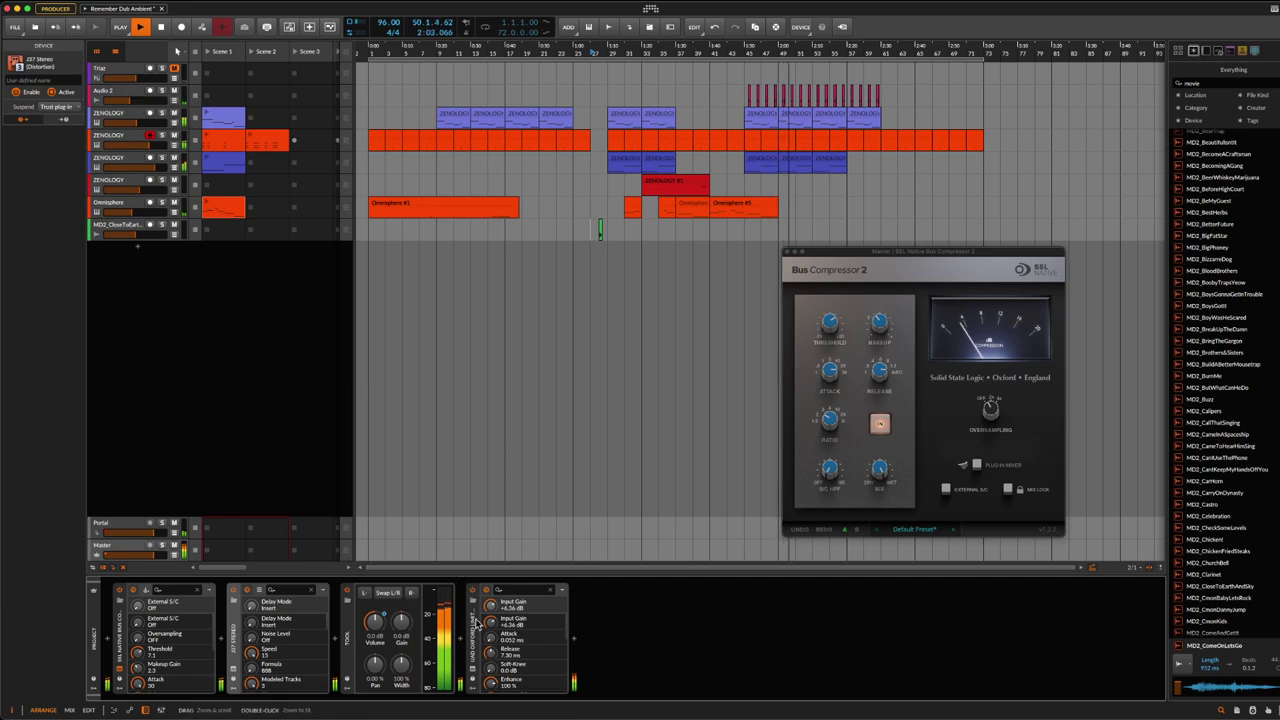
Step: Set the Master's UAD Oxford Limiter attack to 1.03 ms and release to 0.170 ms, and save the project
click(474, 668)
click(474, 676)
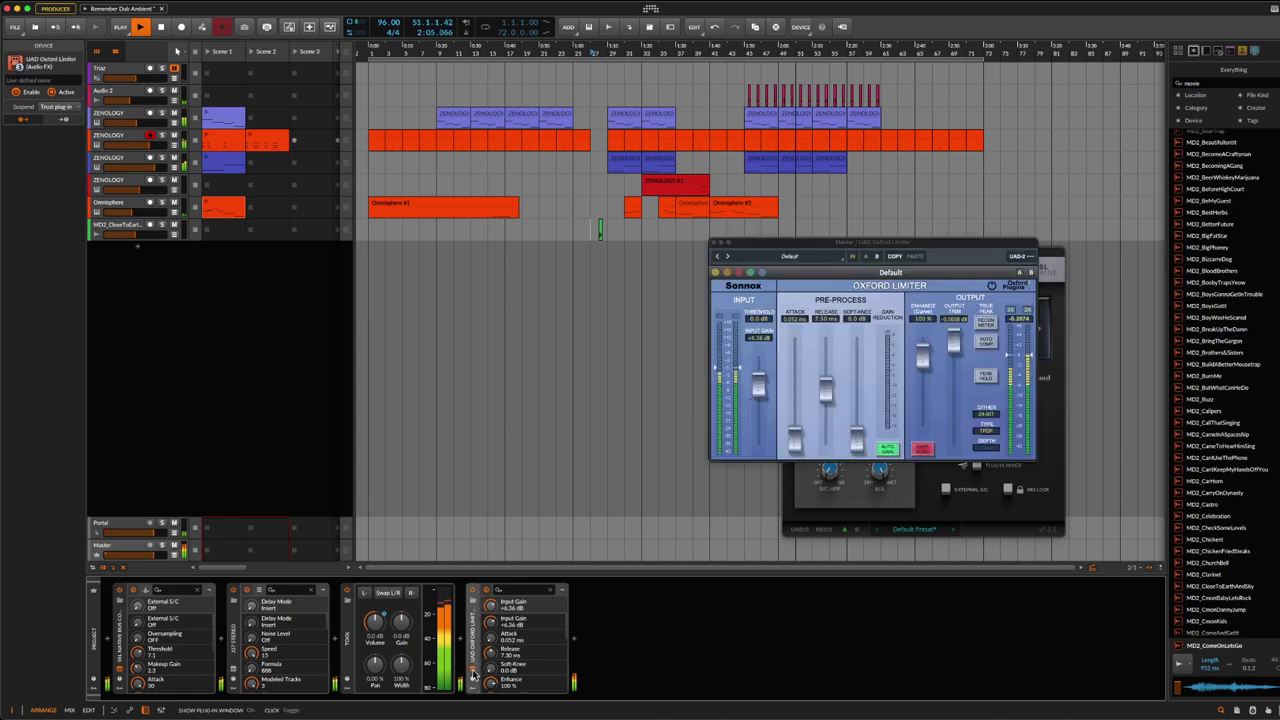
click(474, 676)
click(474, 676)
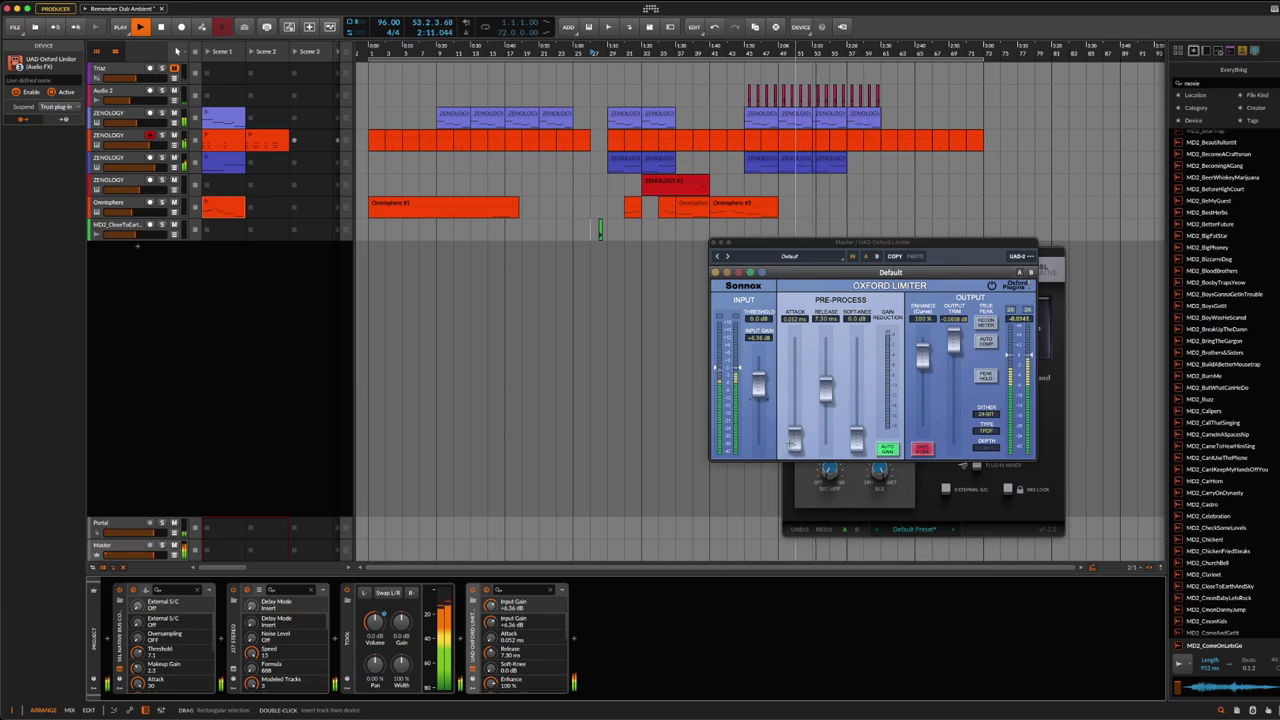
drag(794, 437, 795, 445)
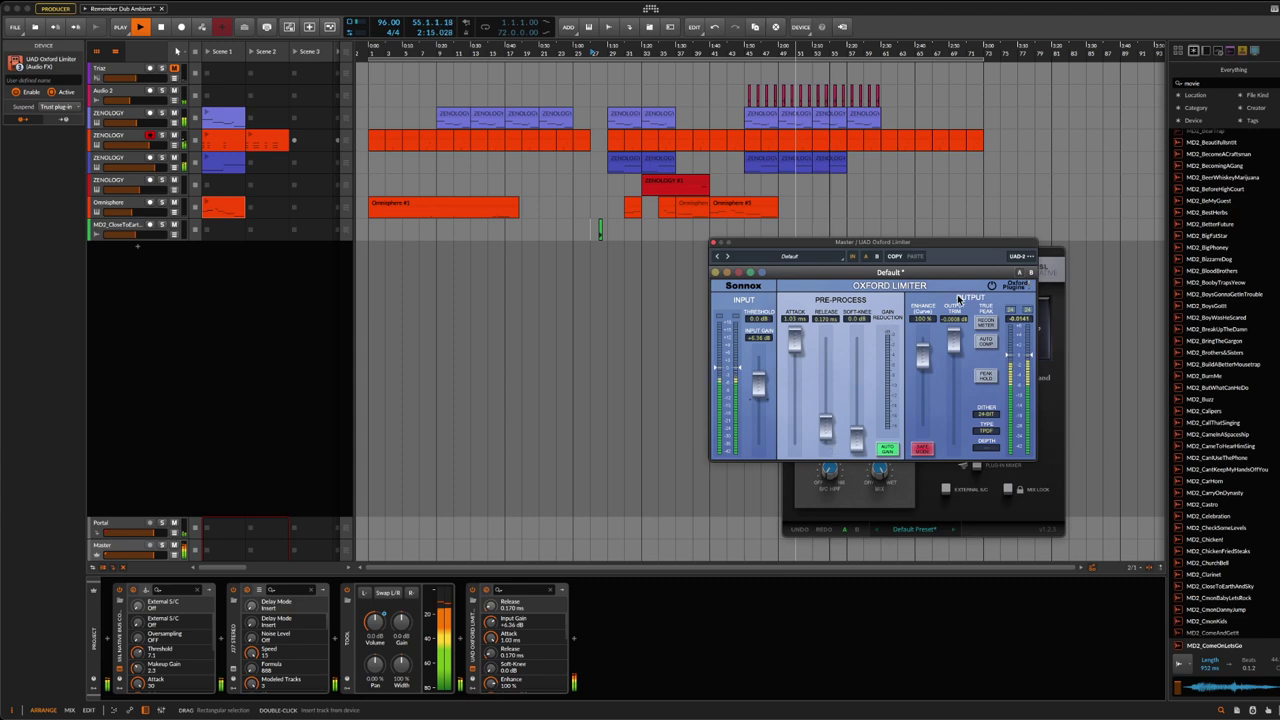
click(713, 243)
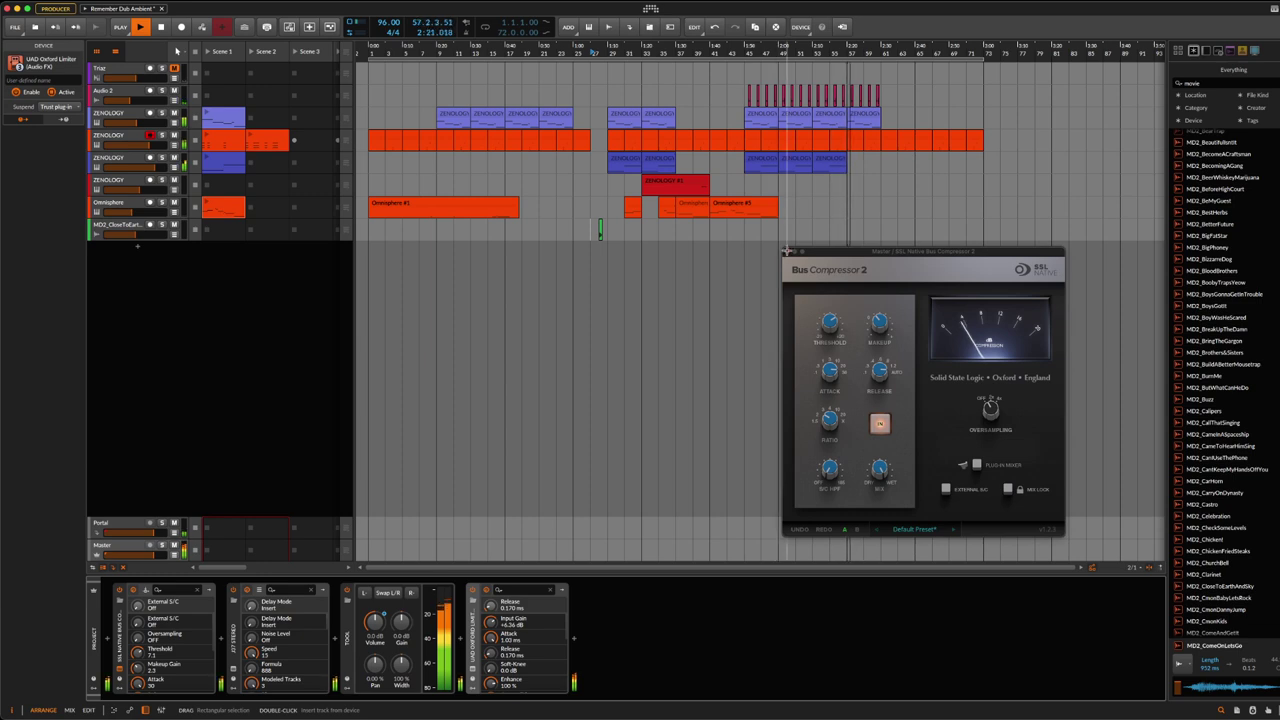
click(786, 252)
key(super+s)
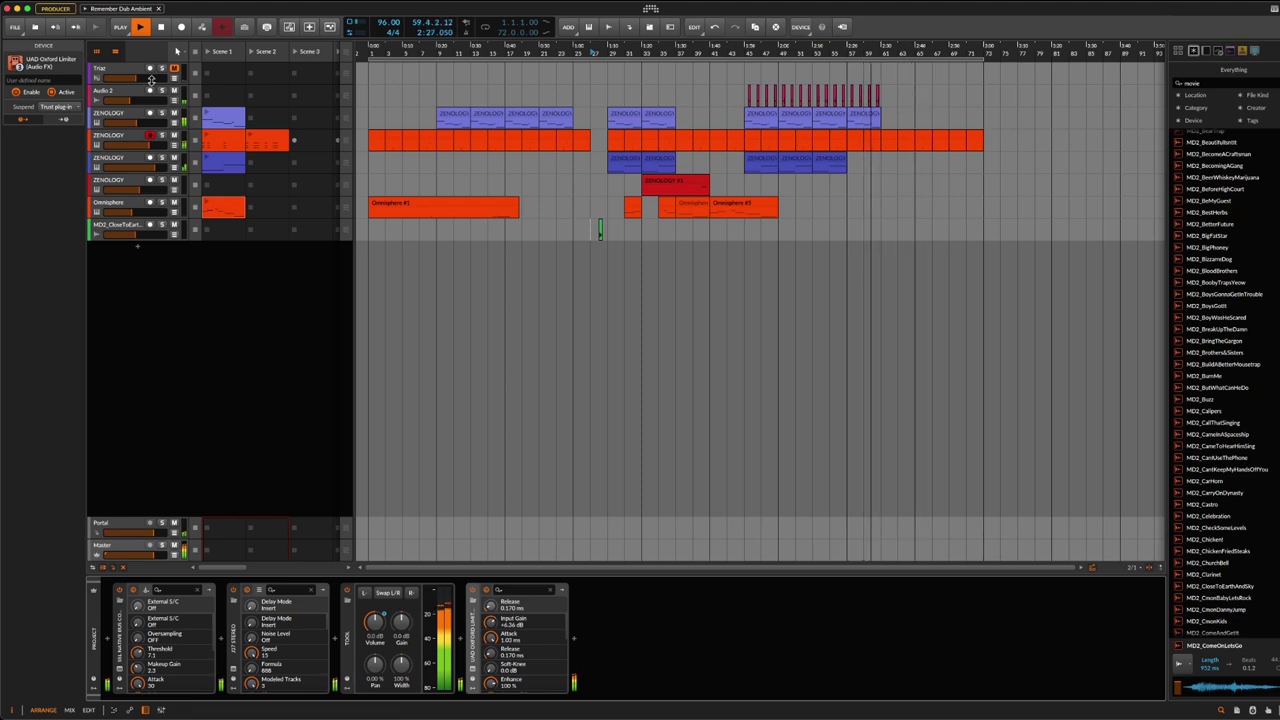
Step: Audition Audio 2 soloed from bar 45 with its Rockruepal COMP TWO settings shown, and raise its volume to -9.6 dB in the full mix
click(126, 101)
click(161, 91)
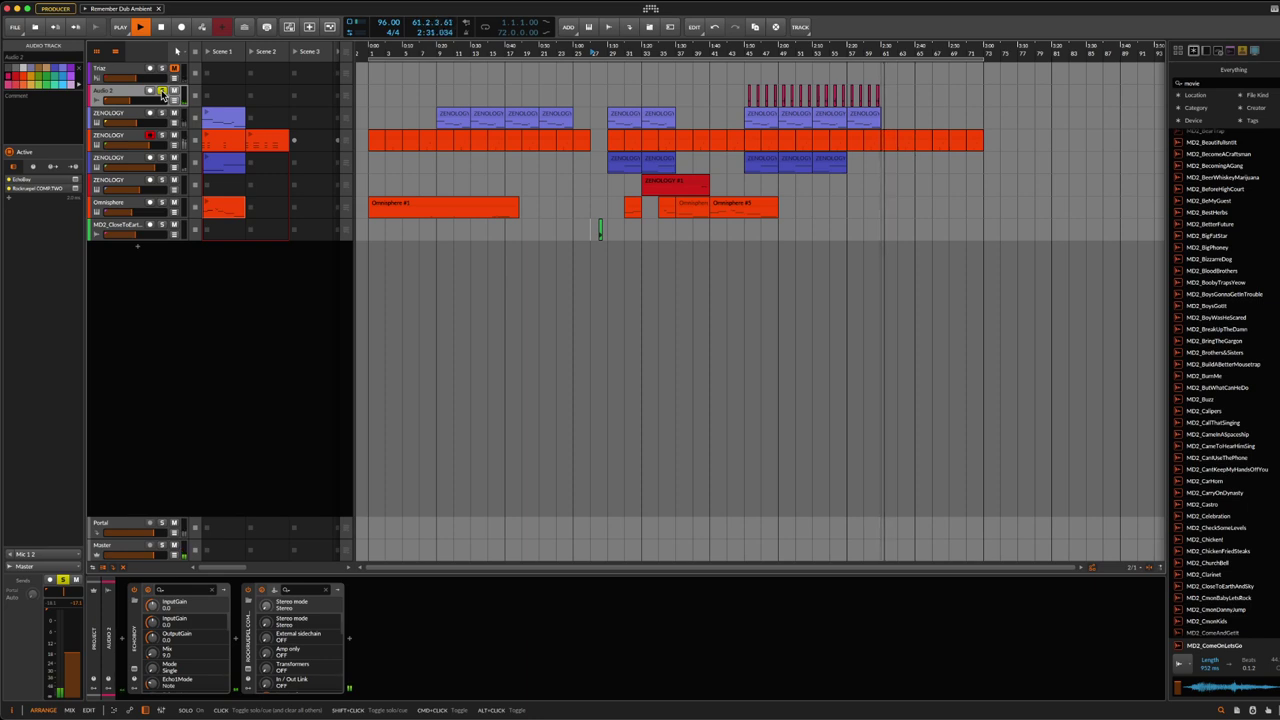
click(745, 90)
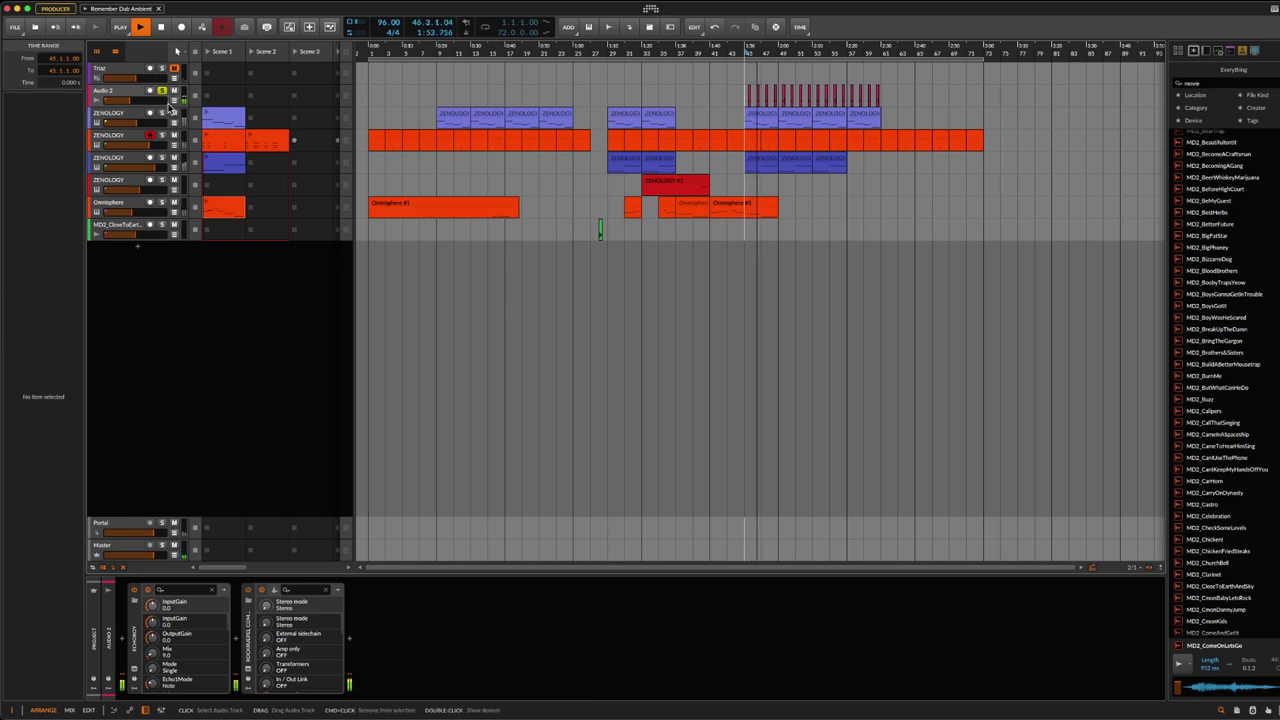
click(249, 674)
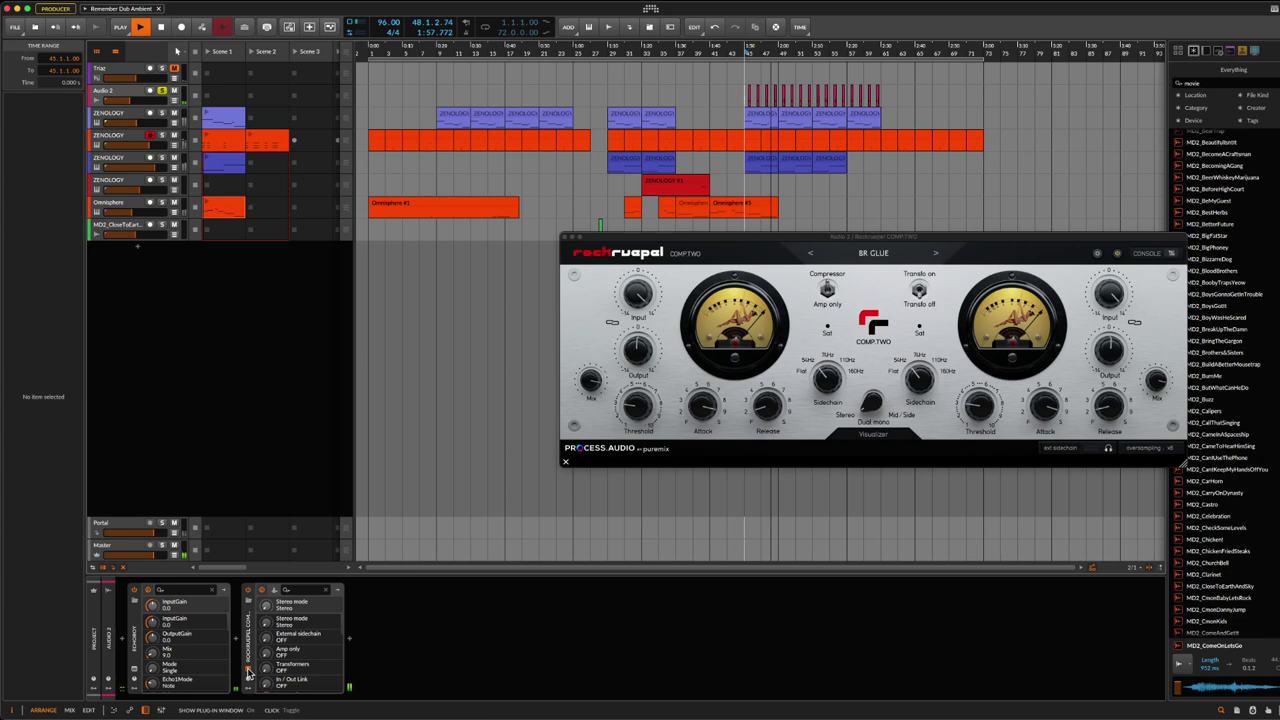
click(249, 674)
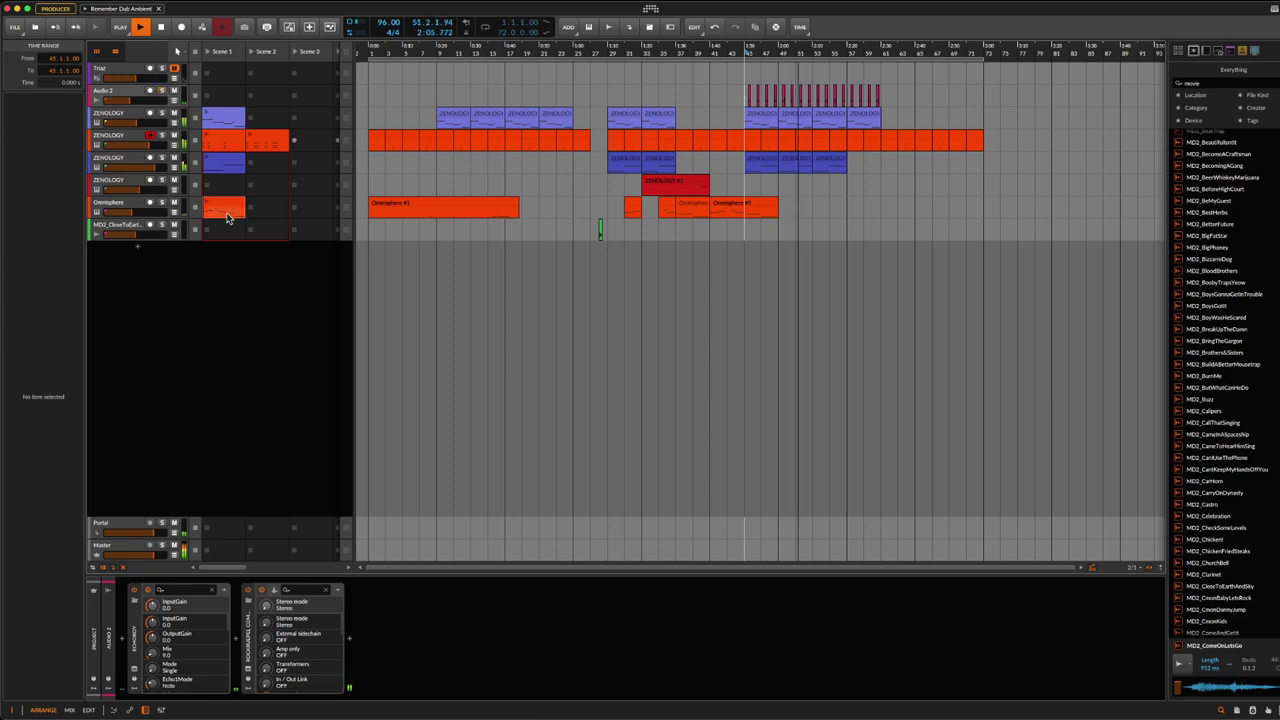
mouse_move(130, 100)
mouse_down()
mouse_move(153, 100)
mouse_move(141, 100)
mouse_up()
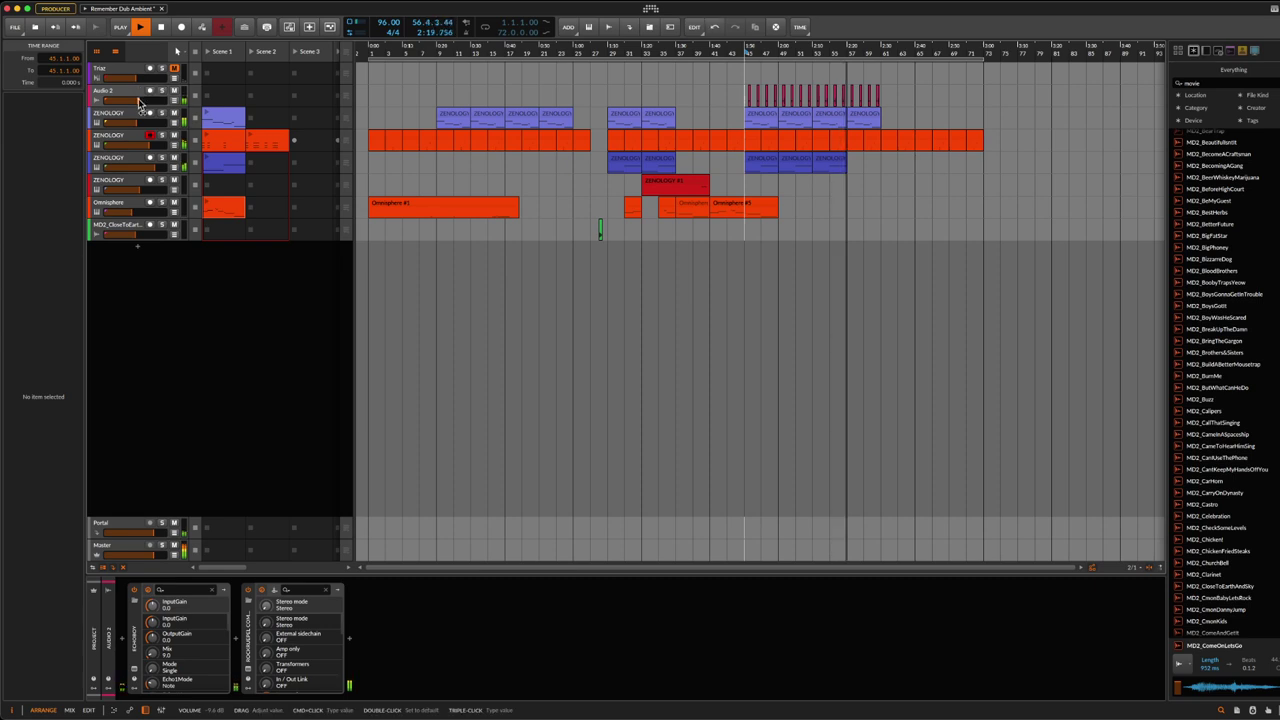
Step: Place a copy of the last Beta 1 - Mix clip on Audio 2 half a beat after the original in bar 60
scroll(832, 47, up, 2)
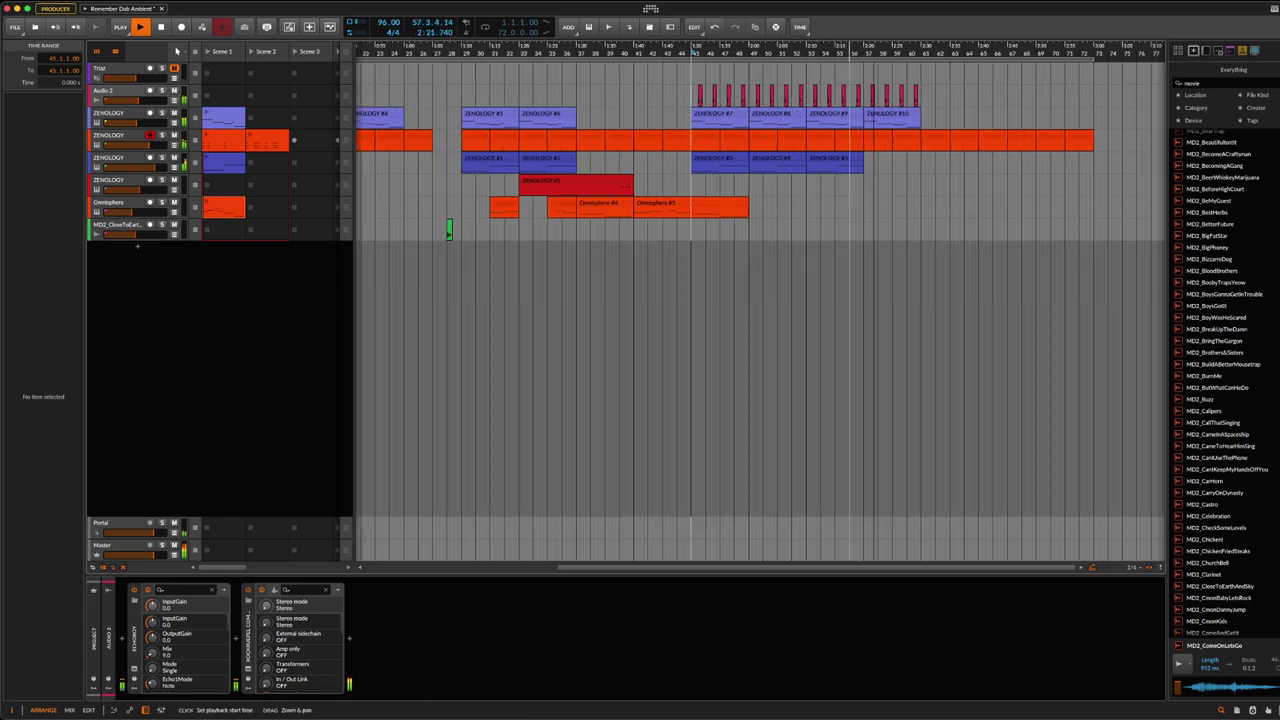
scroll(832, 47, up, 2)
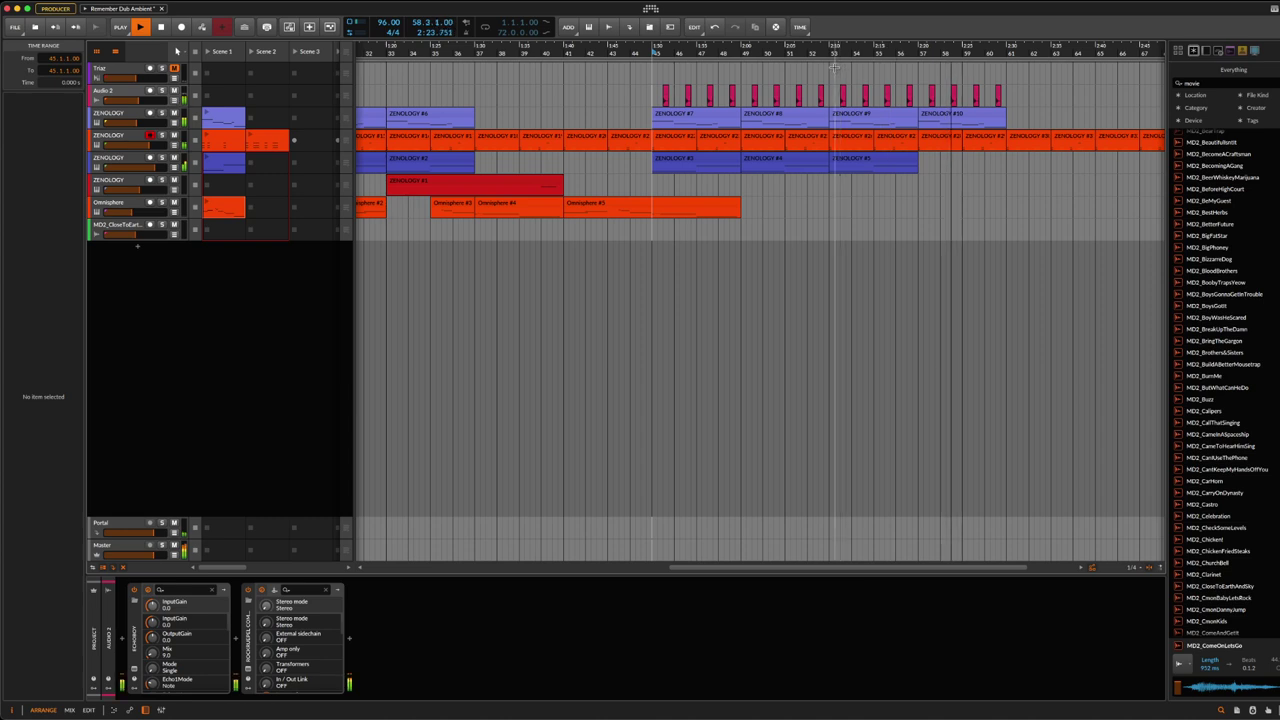
click(999, 95)
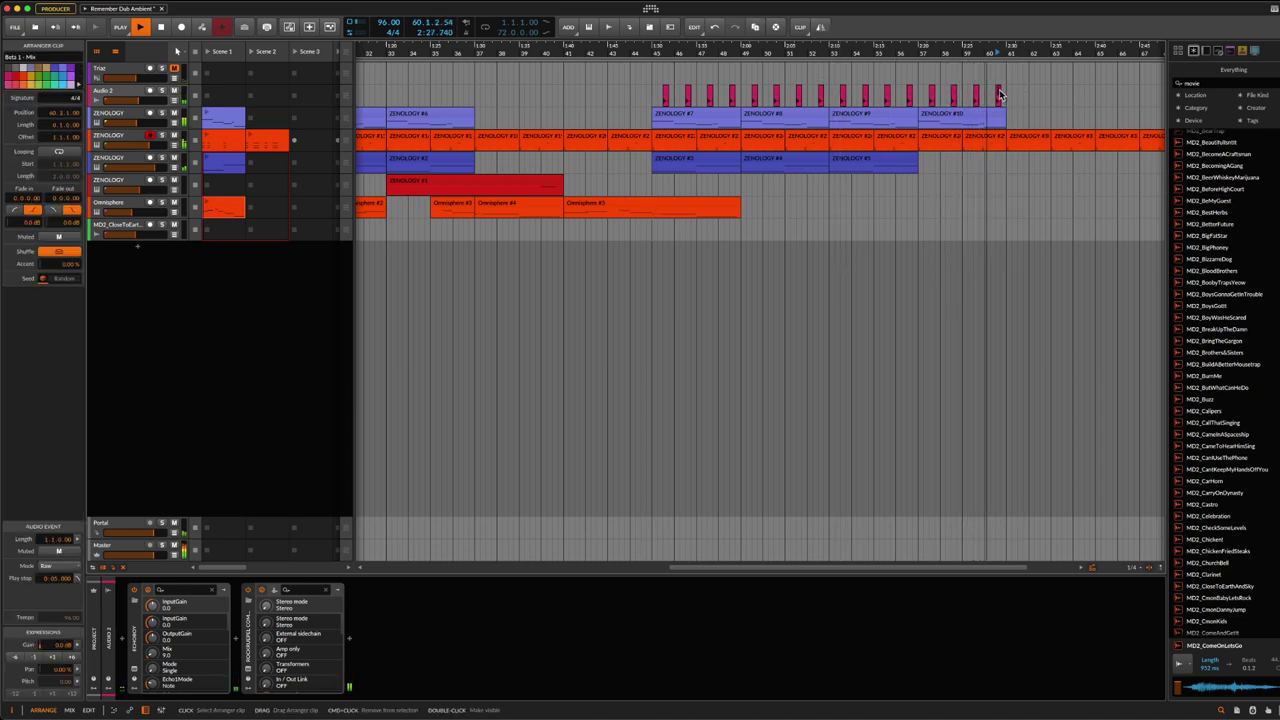
scroll(1004, 48, up, 2)
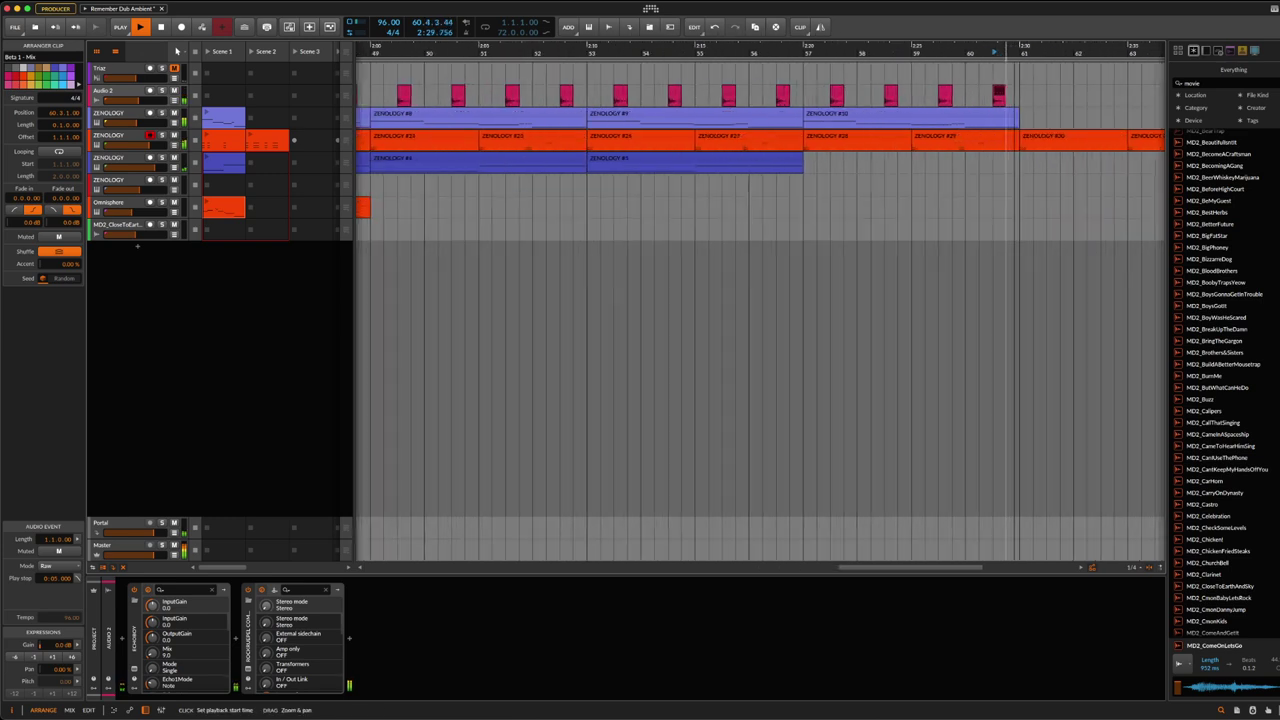
scroll(1004, 49, up, 1)
drag(1004, 49, 906, 98)
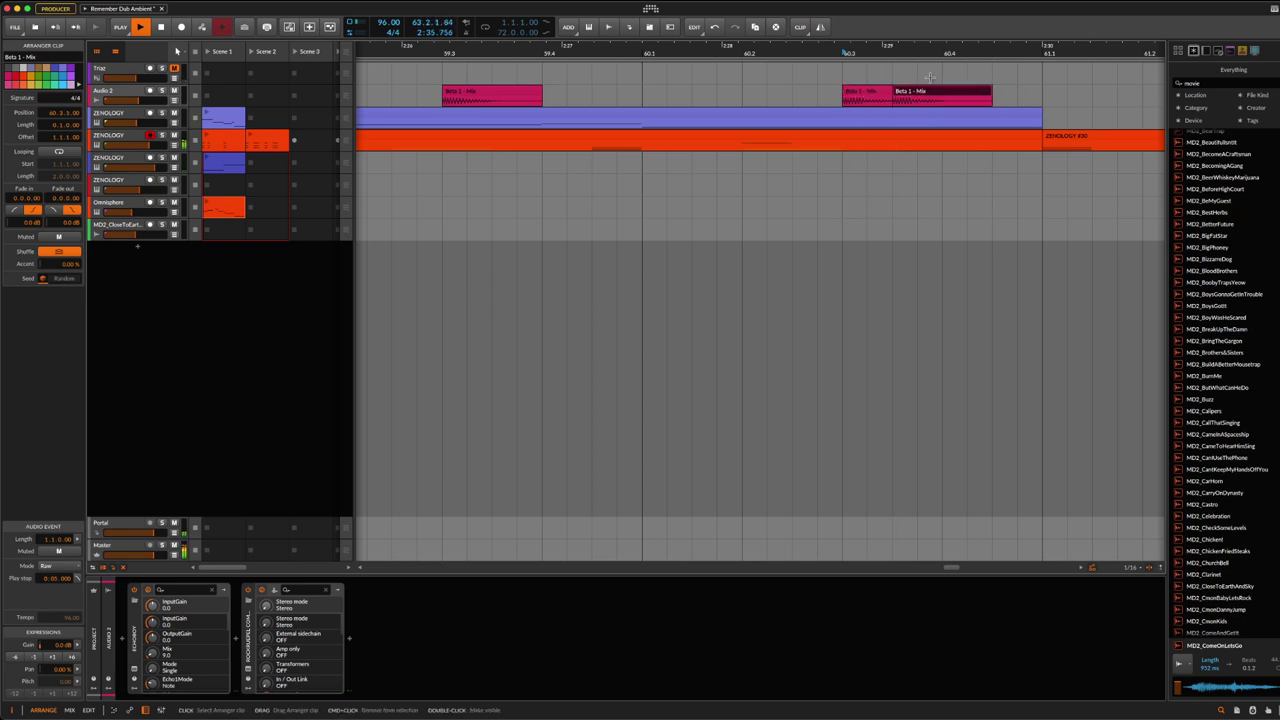
Step: Restart playback of the arrangement from bar 45 and save the project
scroll(950, 49, down, 10)
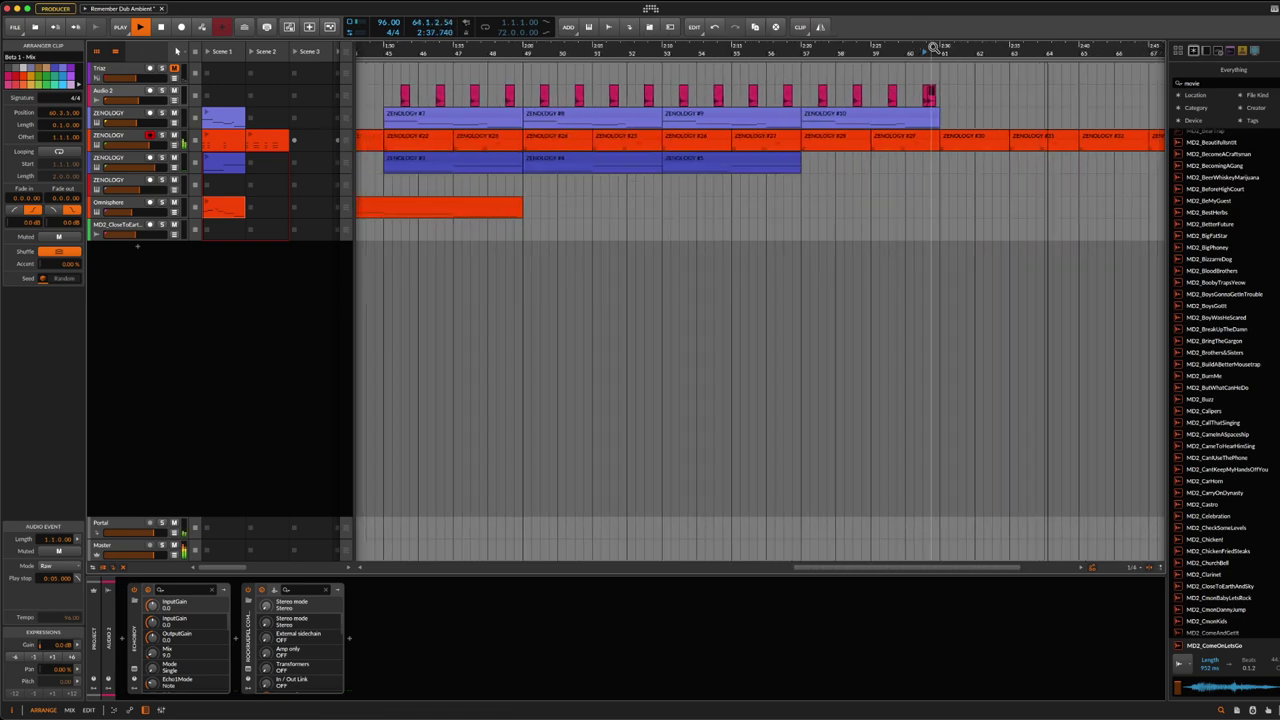
click(678, 100)
key(space)
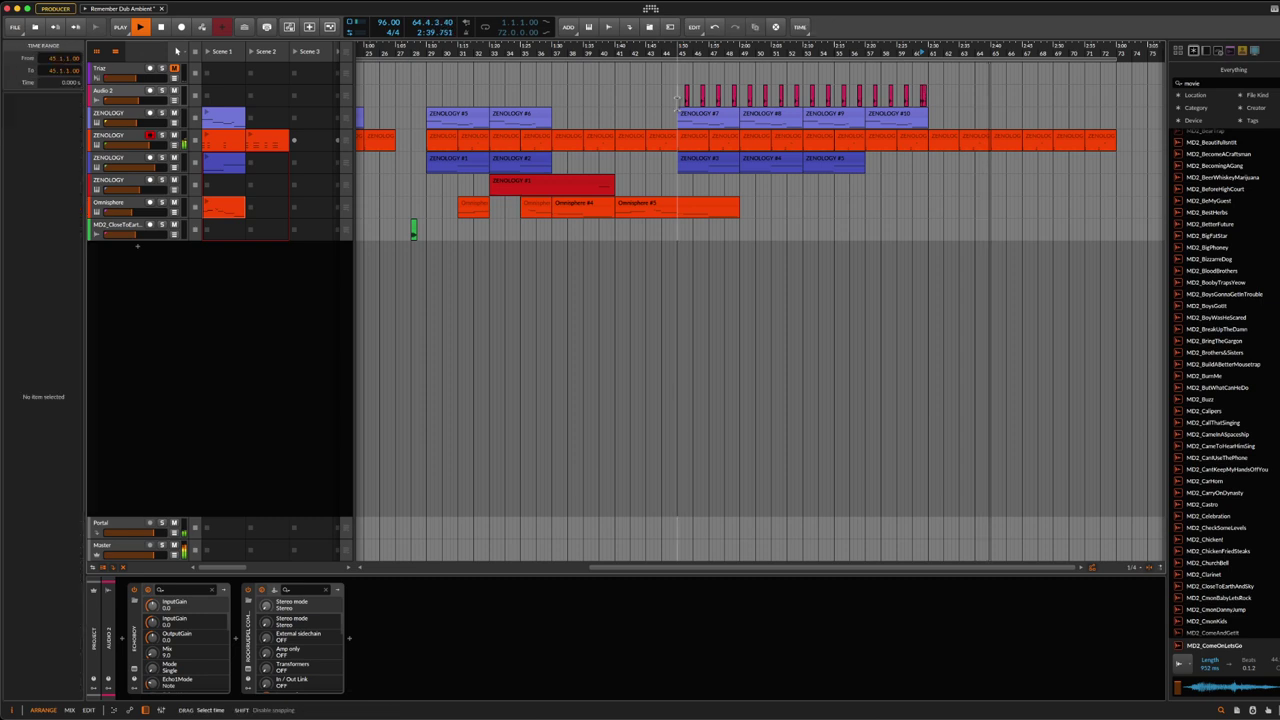
key(space)
key(ctrl+s)
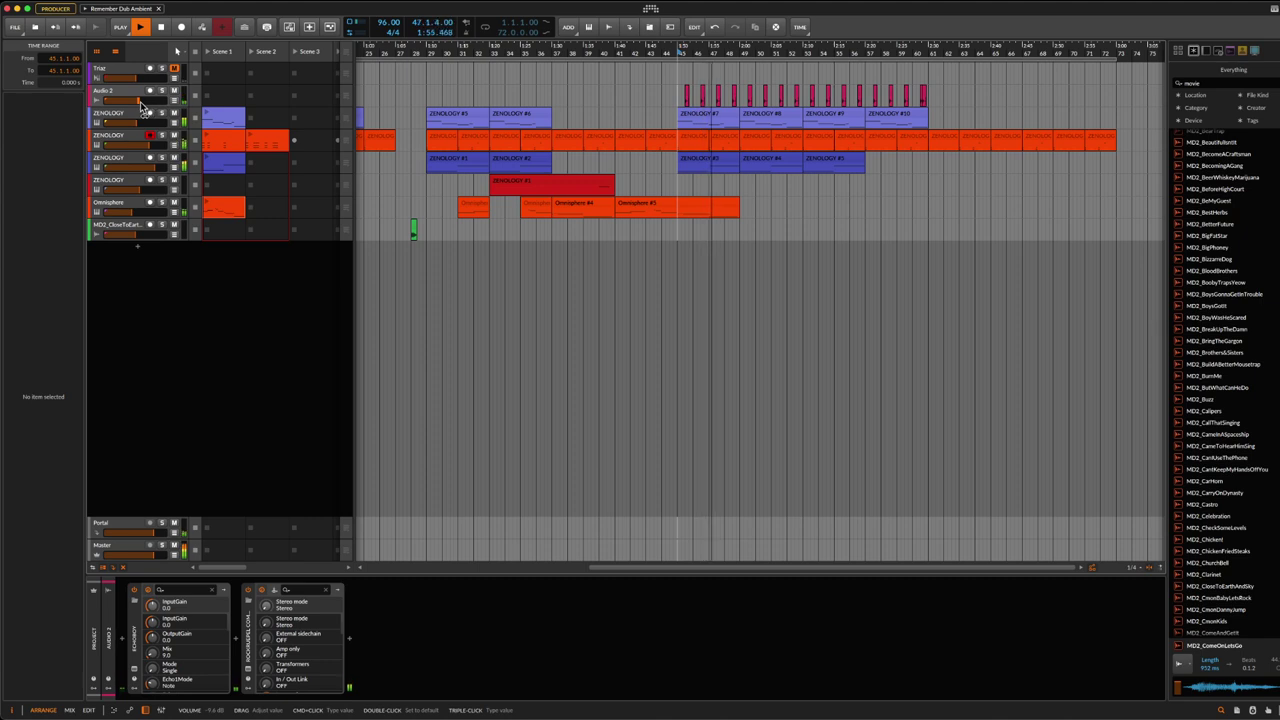
Step: Set the Audio 2 track's volume to -9.2 dB and select the track
drag(140, 103, 138, 102)
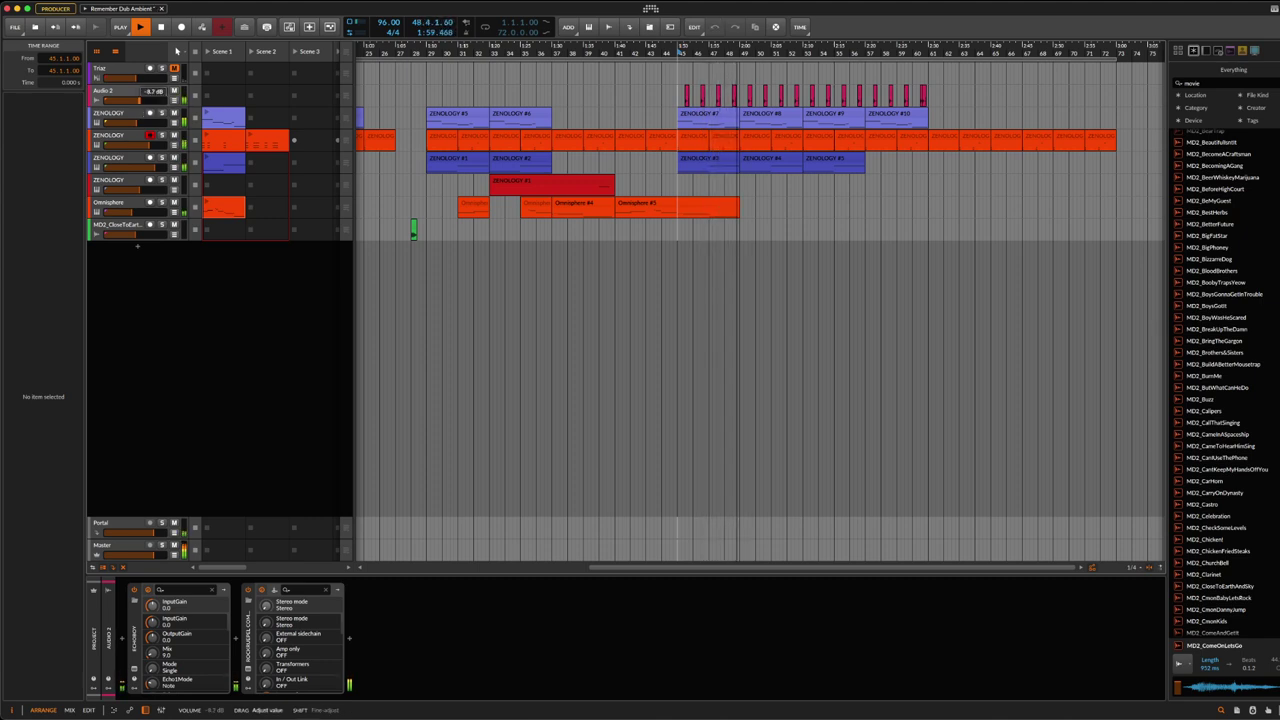
drag(138, 102, 138, 102)
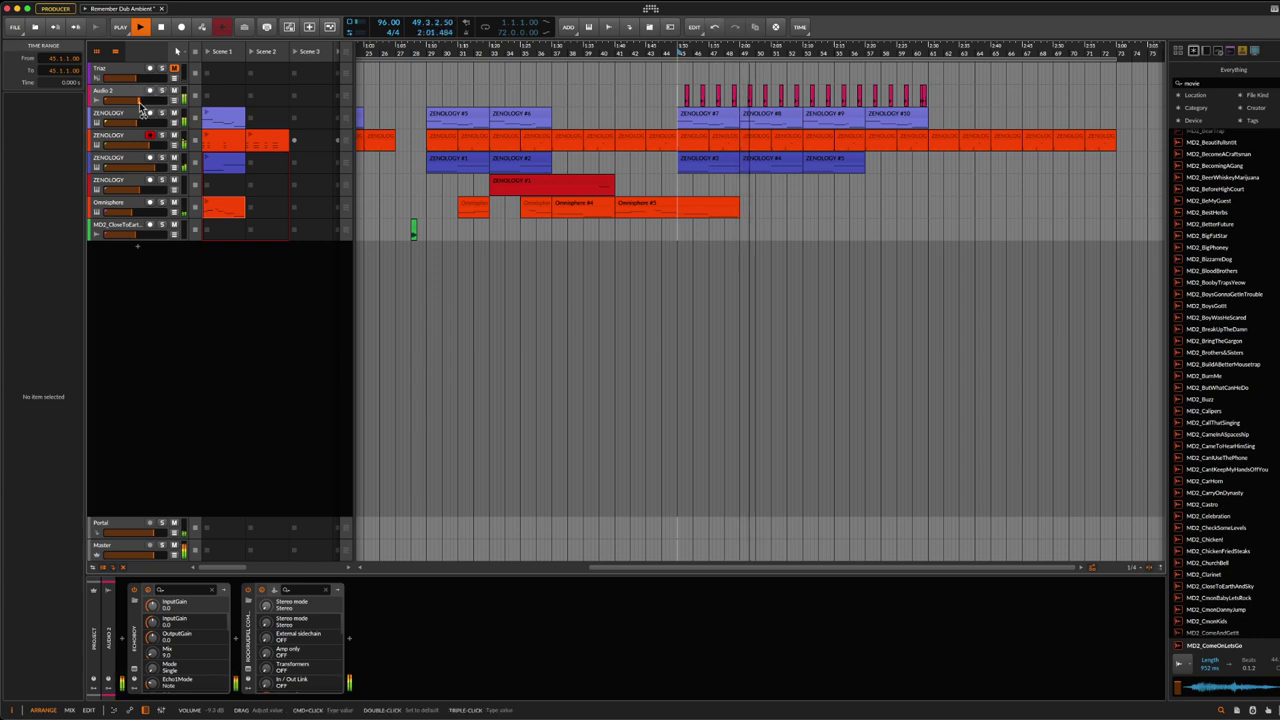
click(117, 96)
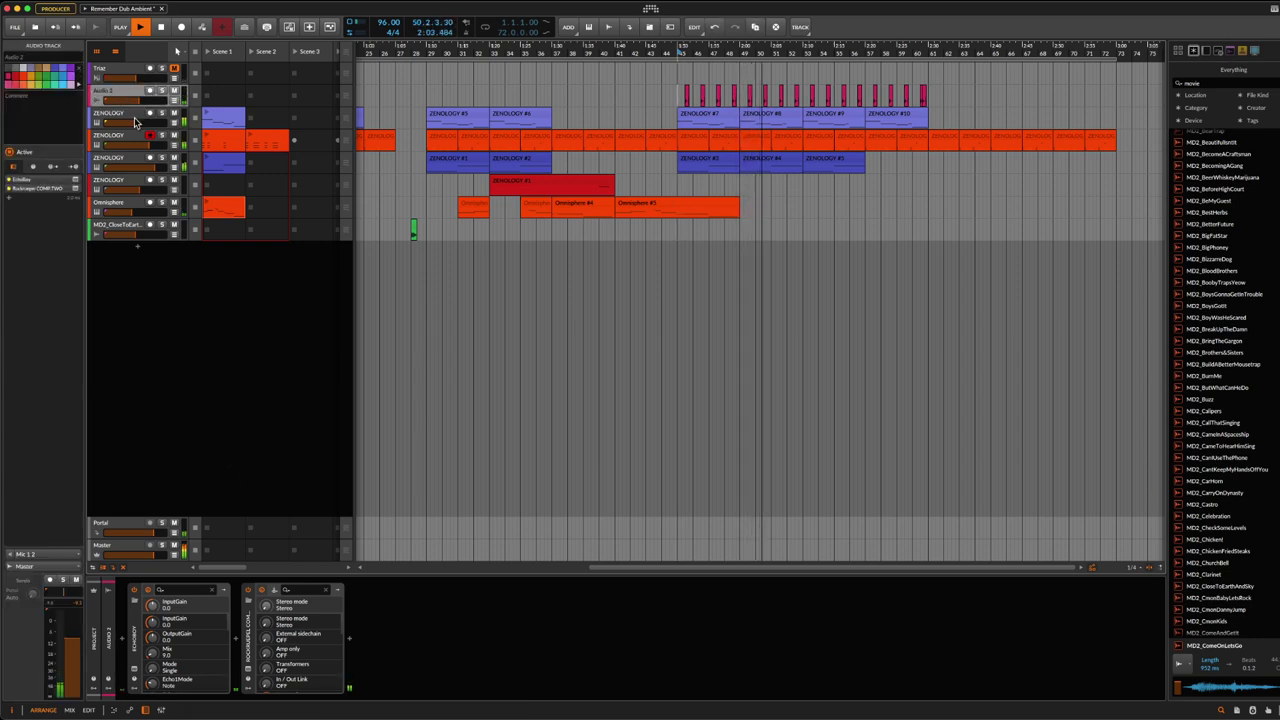
Step: Open Audio 2's EchoBoy delay window to check its settings during playback, and close it
click(136, 668)
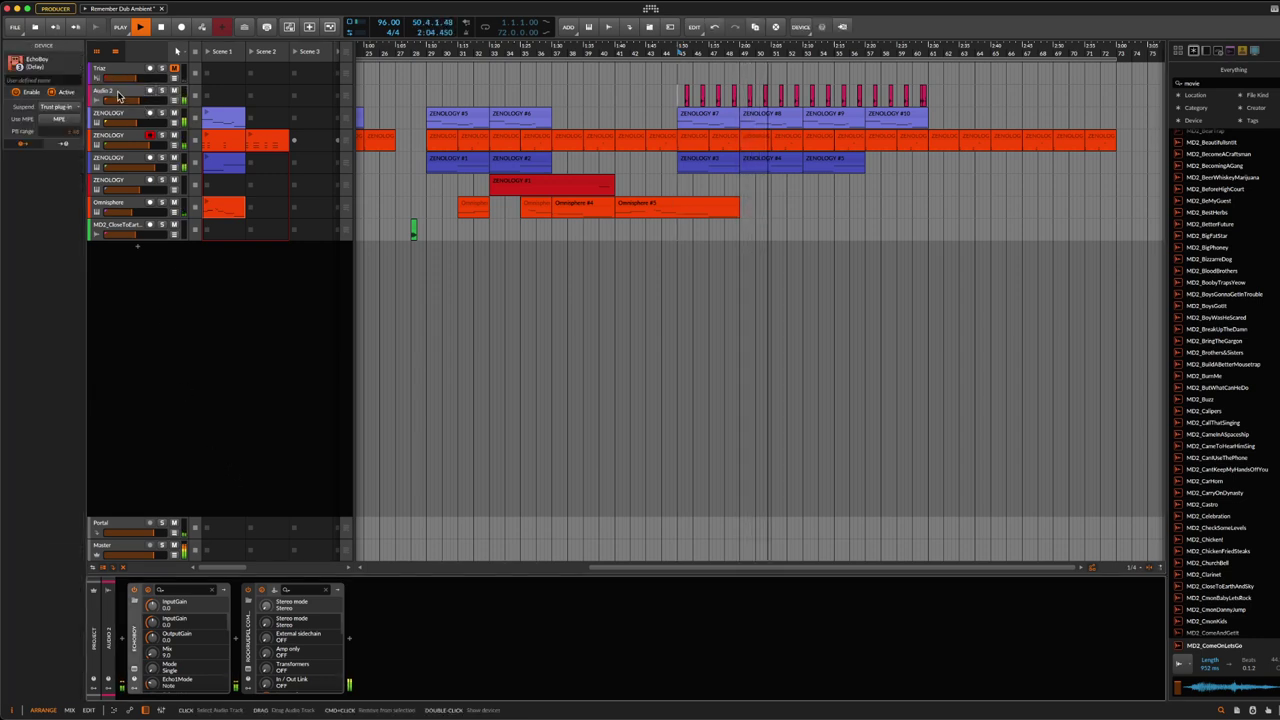
click(136, 668)
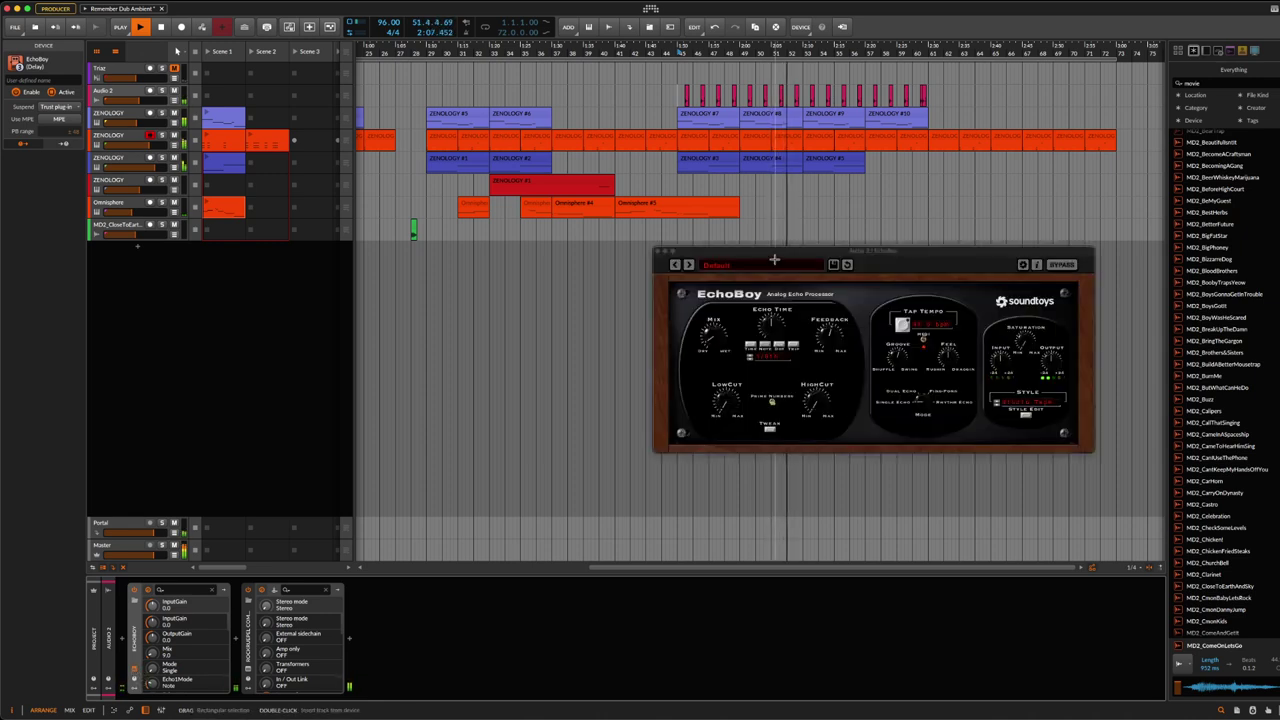
drag(763, 257, 711, 316)
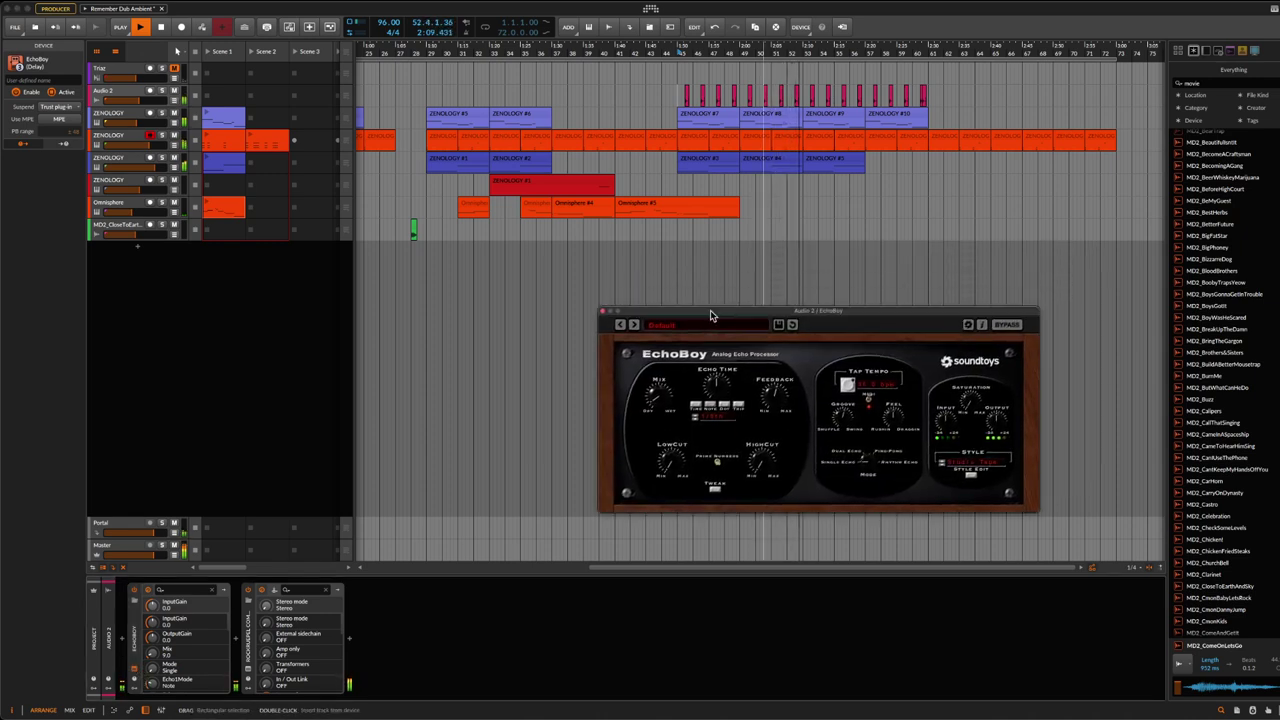
click(603, 313)
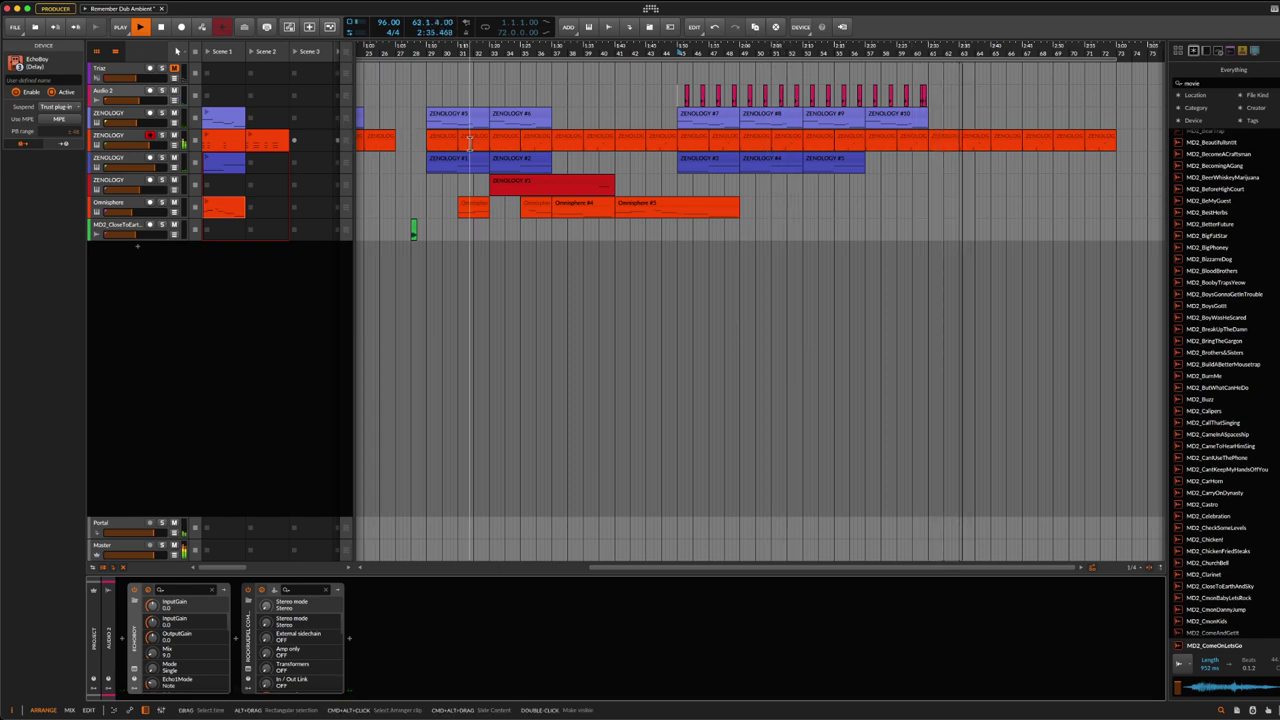
Step: Show the whole arrangement and inspect the device chains of the orange and light-purple ZENOLOGY tracks
scroll(978, 52, down, 3)
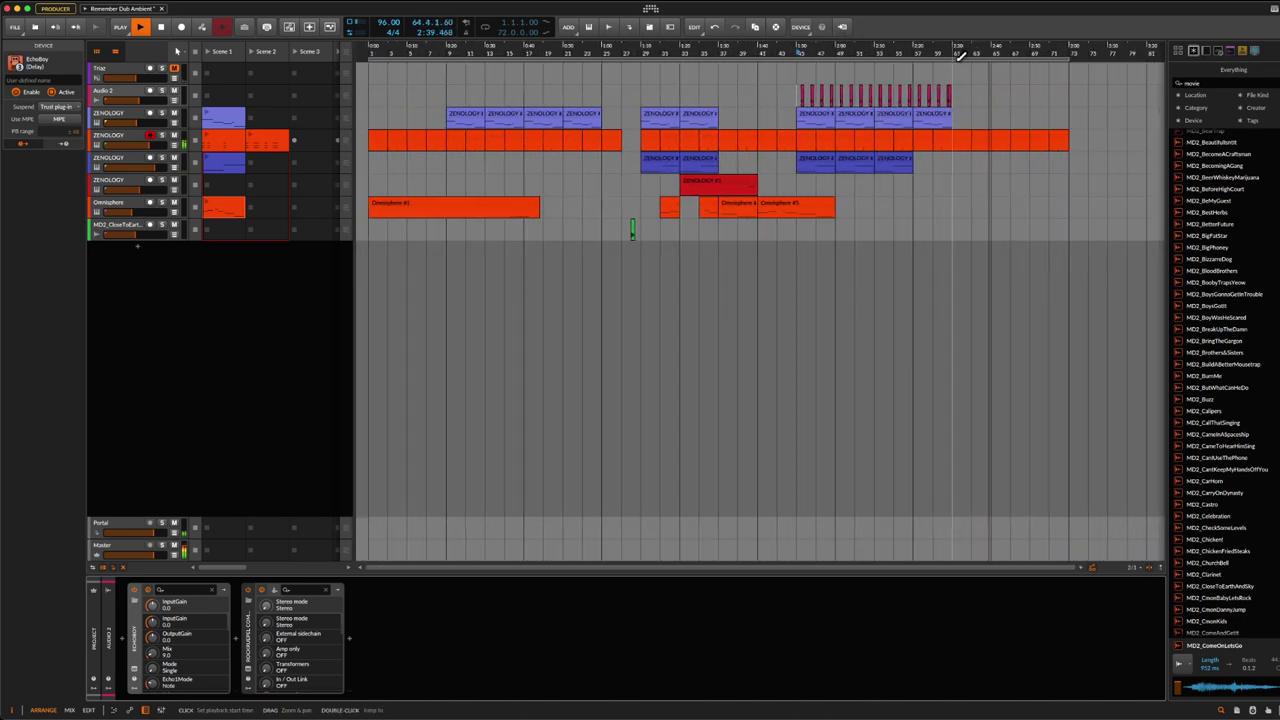
click(113, 140)
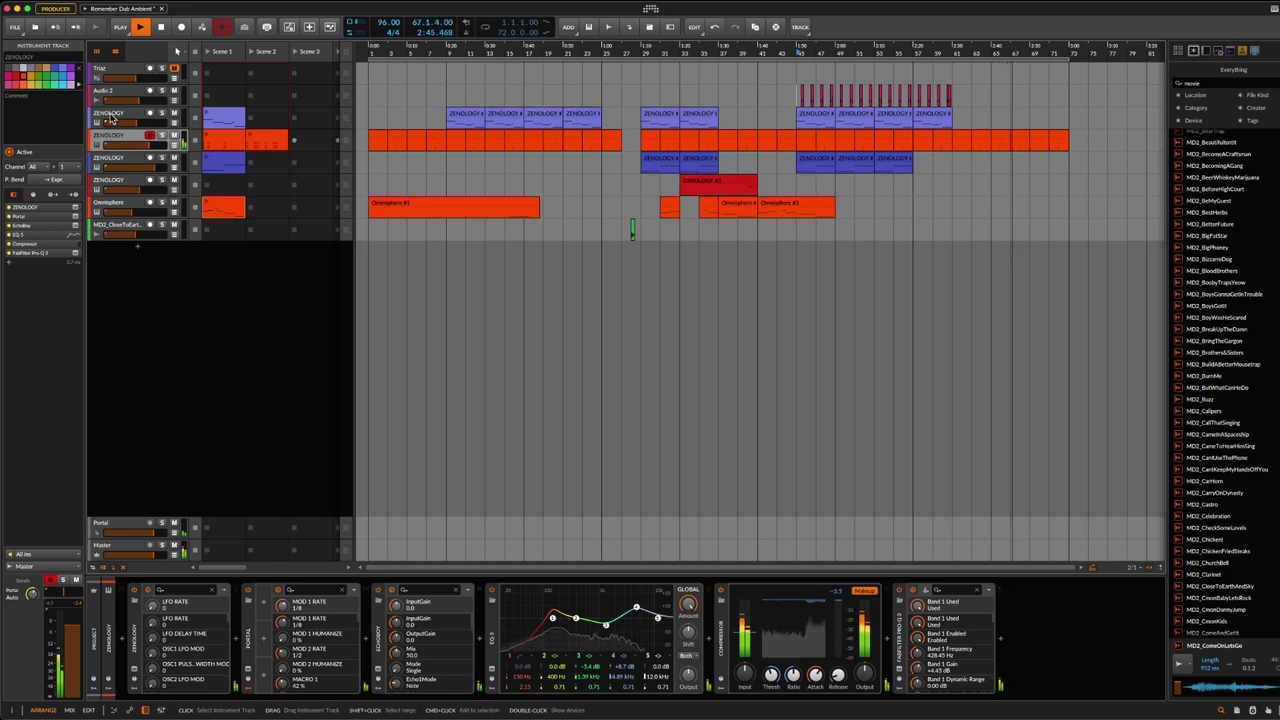
click(111, 118)
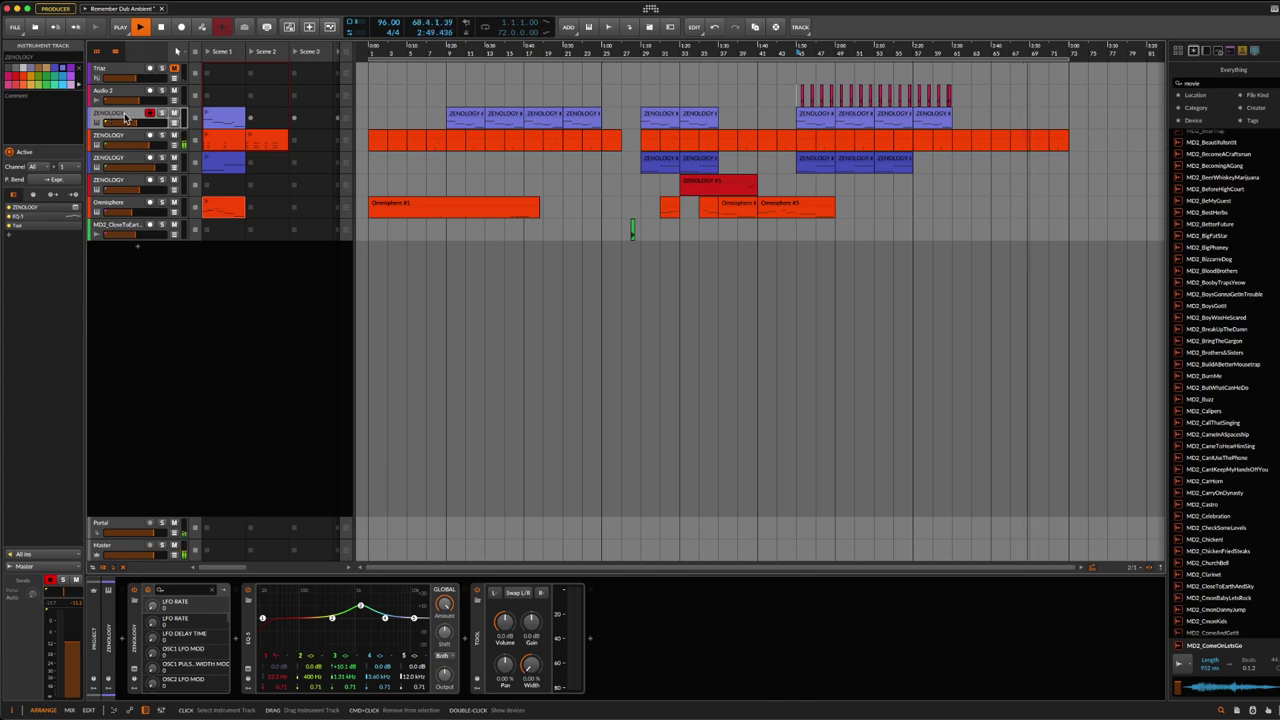
Step: Stop playback, save the project and restart the arrangement from bar 1
click(162, 28)
key(super+s)
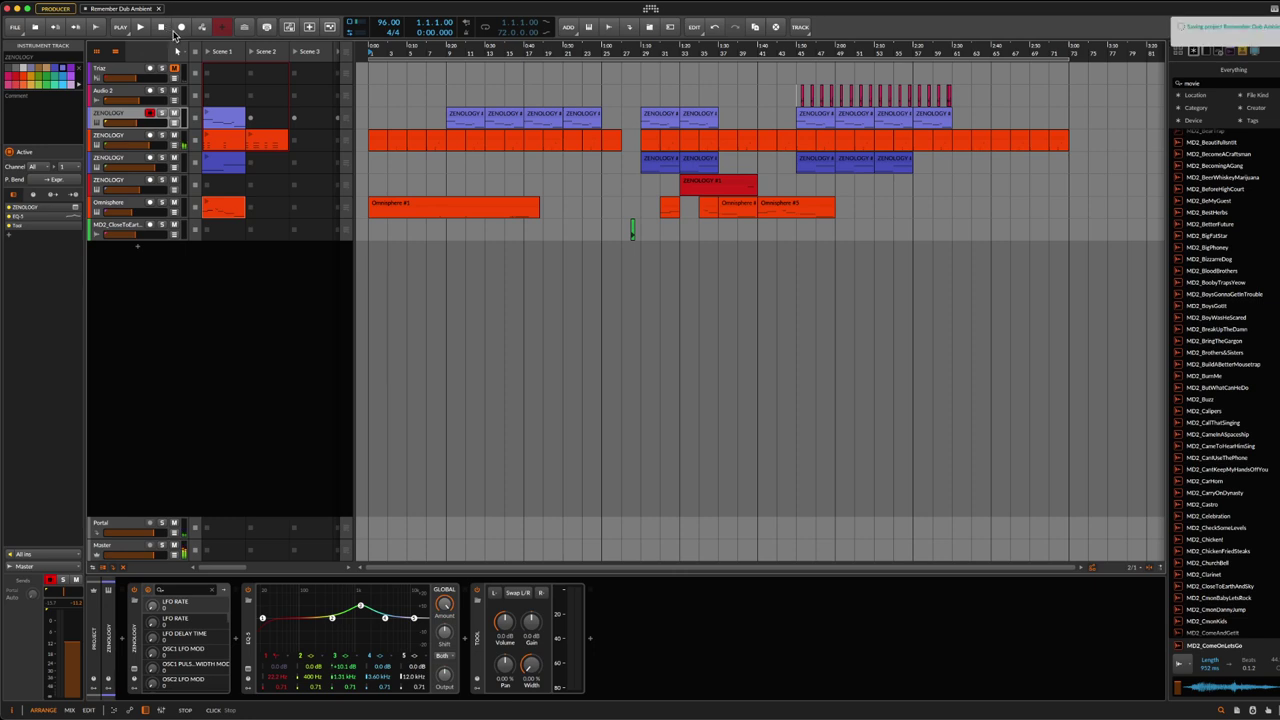
click(140, 27)
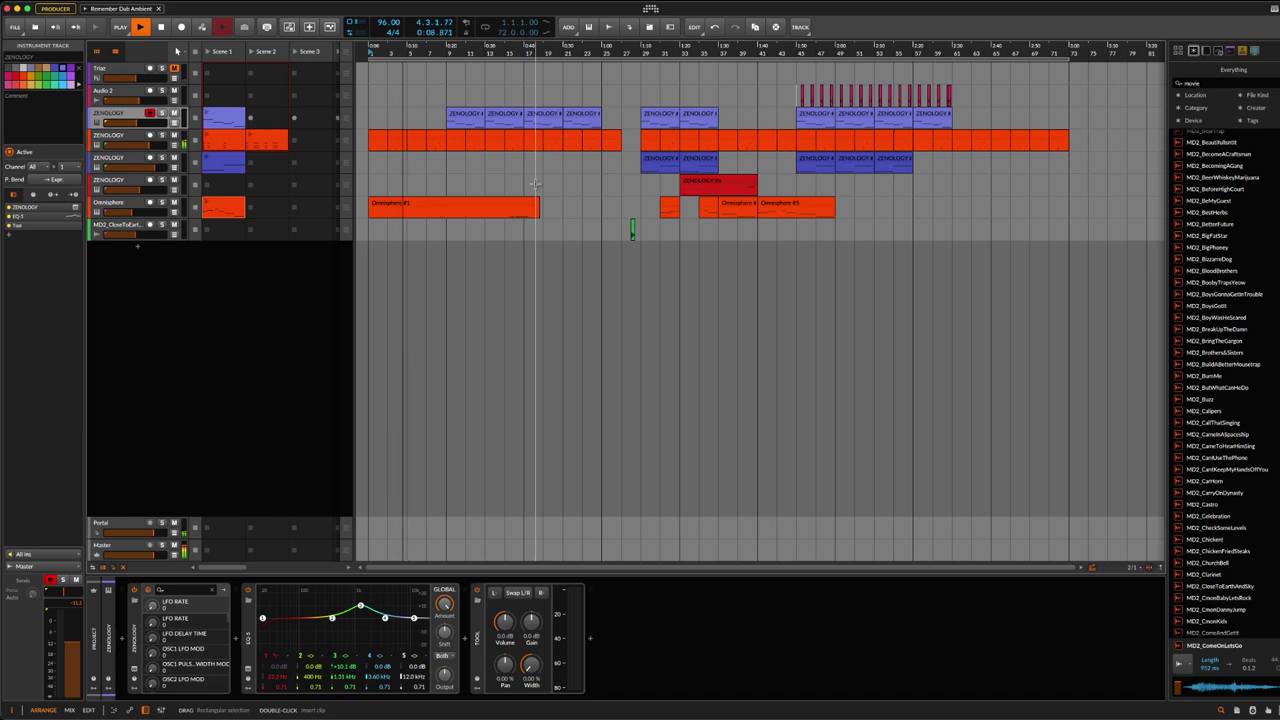
Step: Inspect the MD2_CloseToEarthAndSky and Portal FX track devices, and examine Portal's Heaven Reveal preset in its plug-in window
click(120, 226)
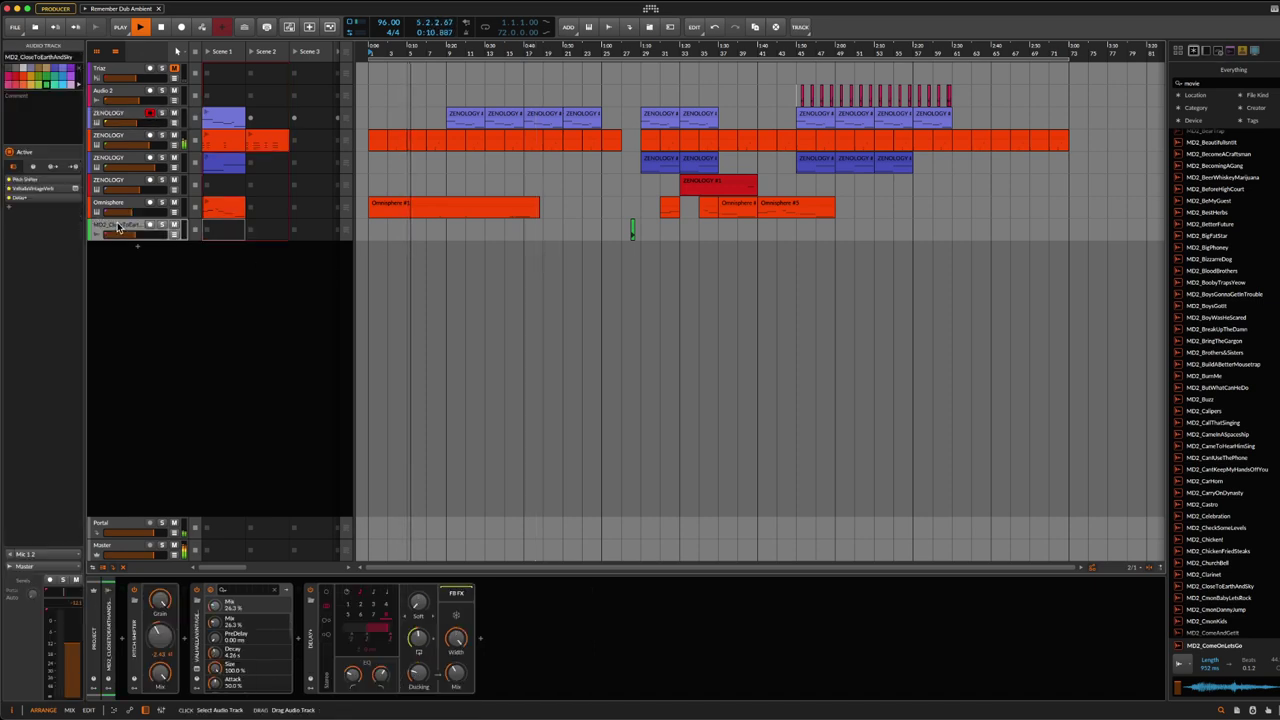
click(125, 546)
click(127, 525)
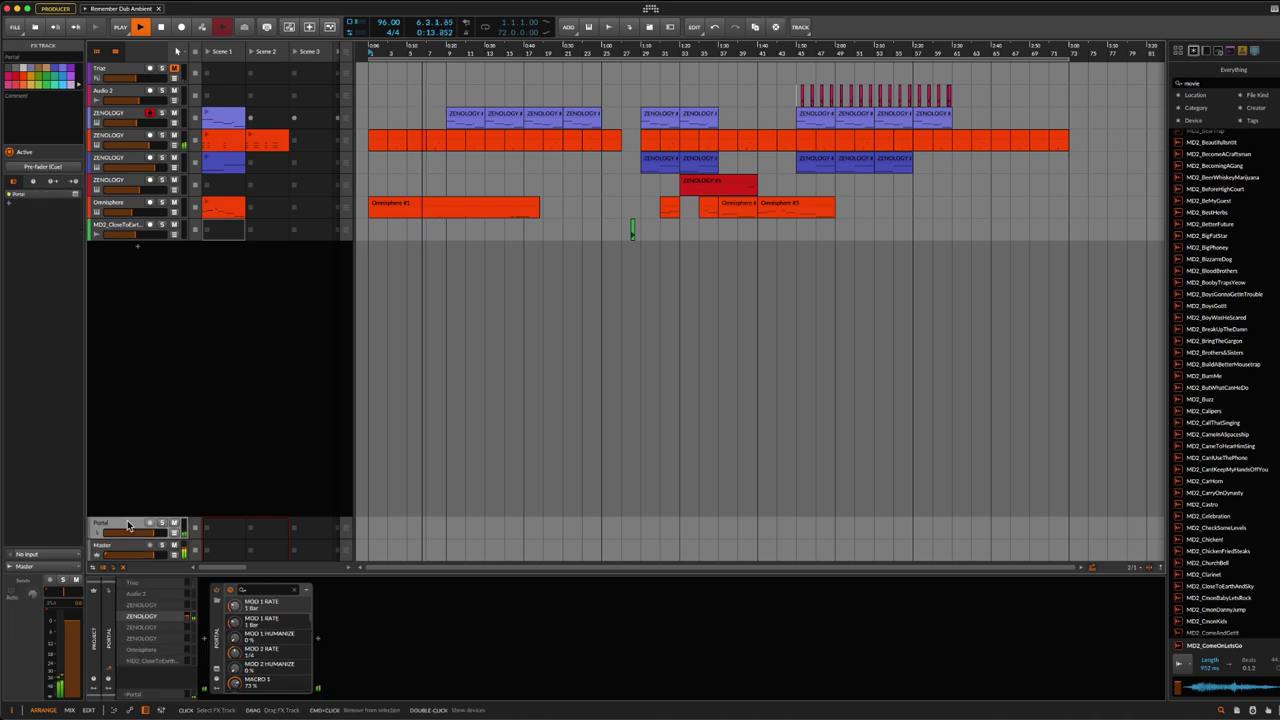
click(216, 668)
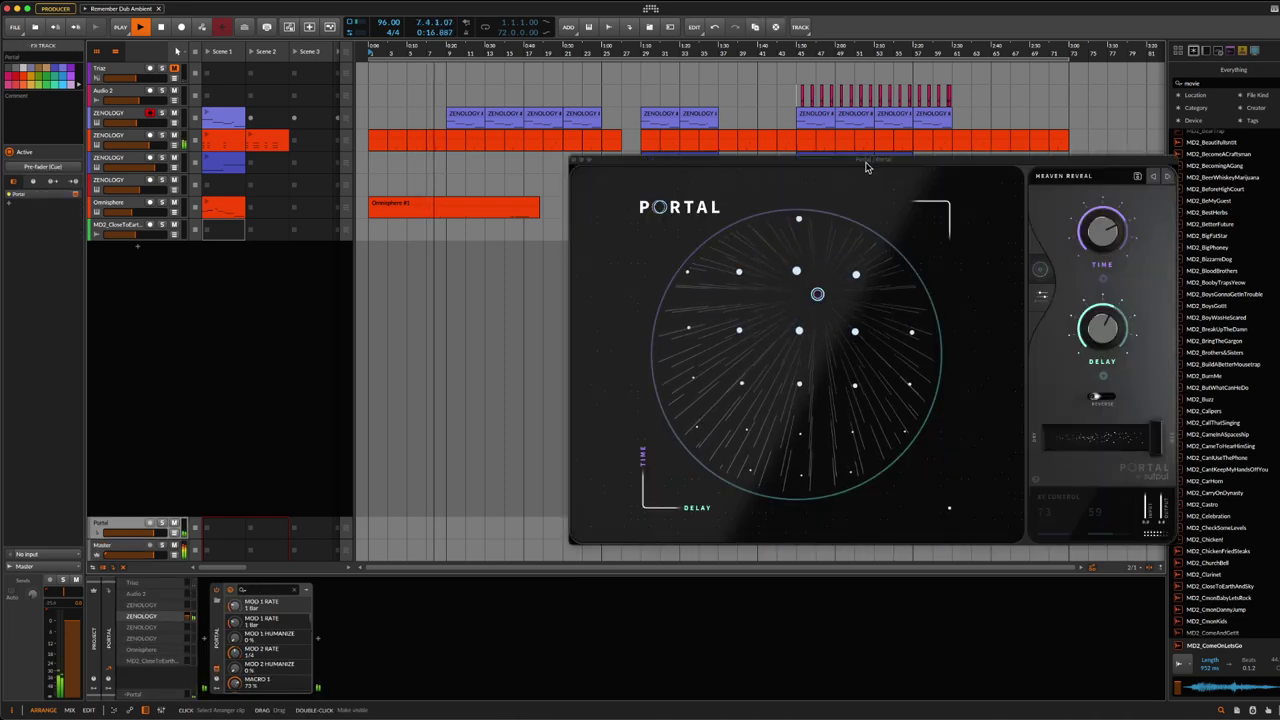
drag(866, 160, 838, 160)
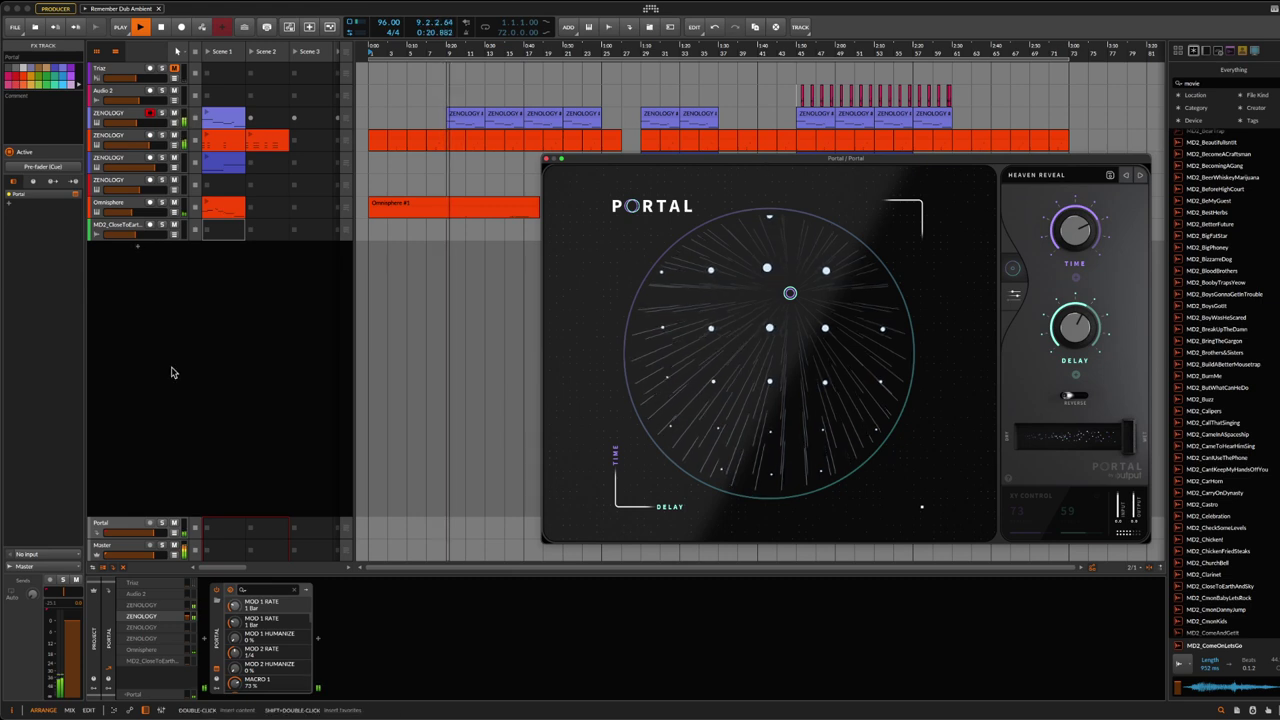
click(546, 158)
Step: Check the orange ZENOLOGY channel's Portal send and device chain in the mixer, and return to the arrangement
key(alt+2)
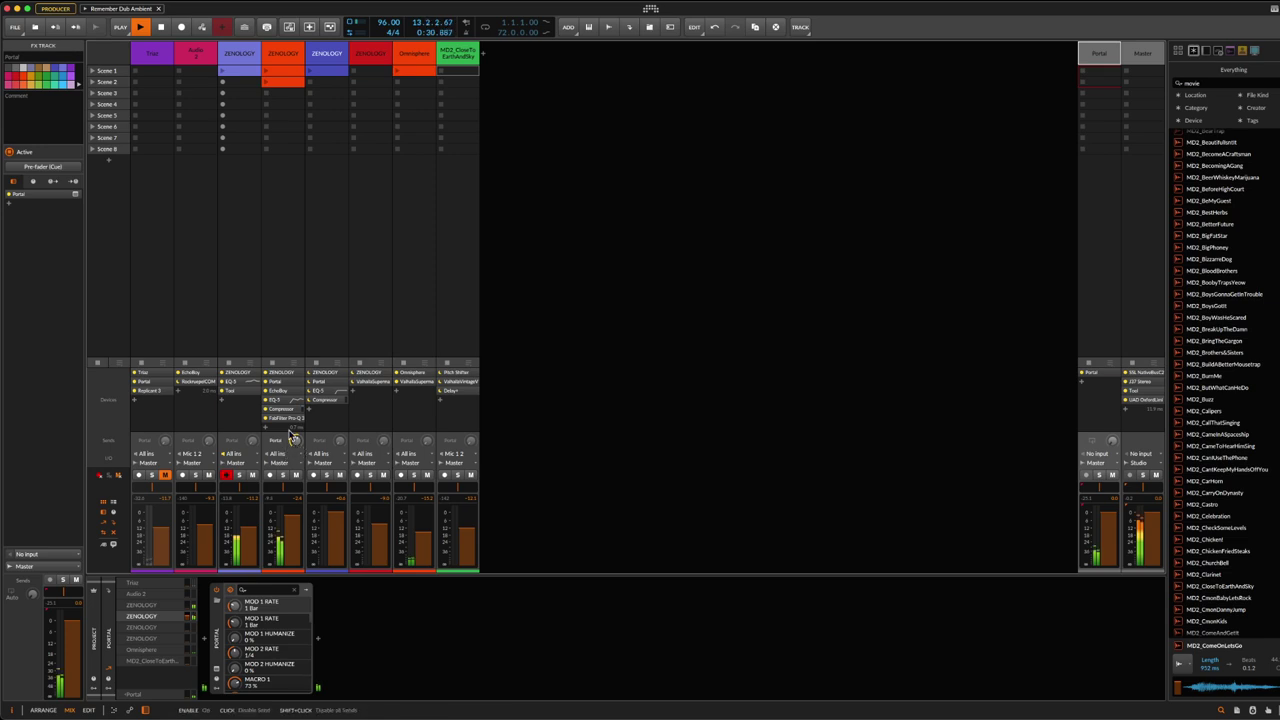
click(287, 52)
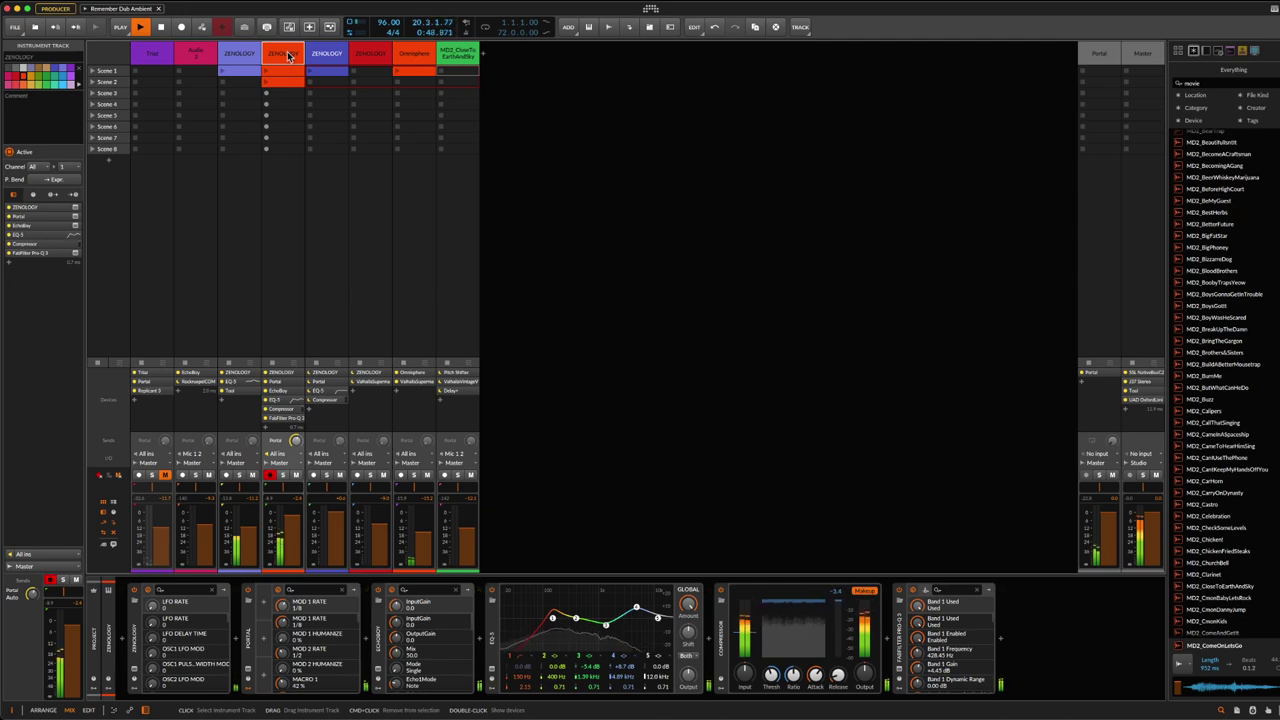
key(alt+1)
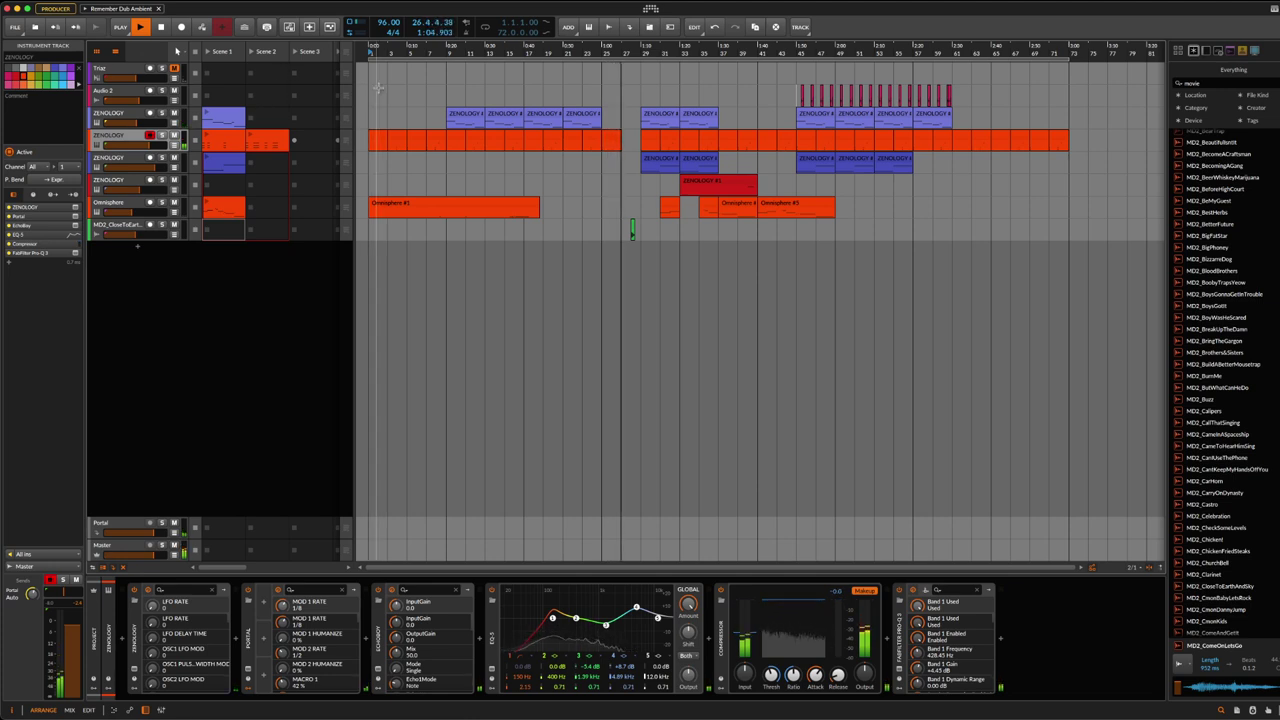
click(751, 60)
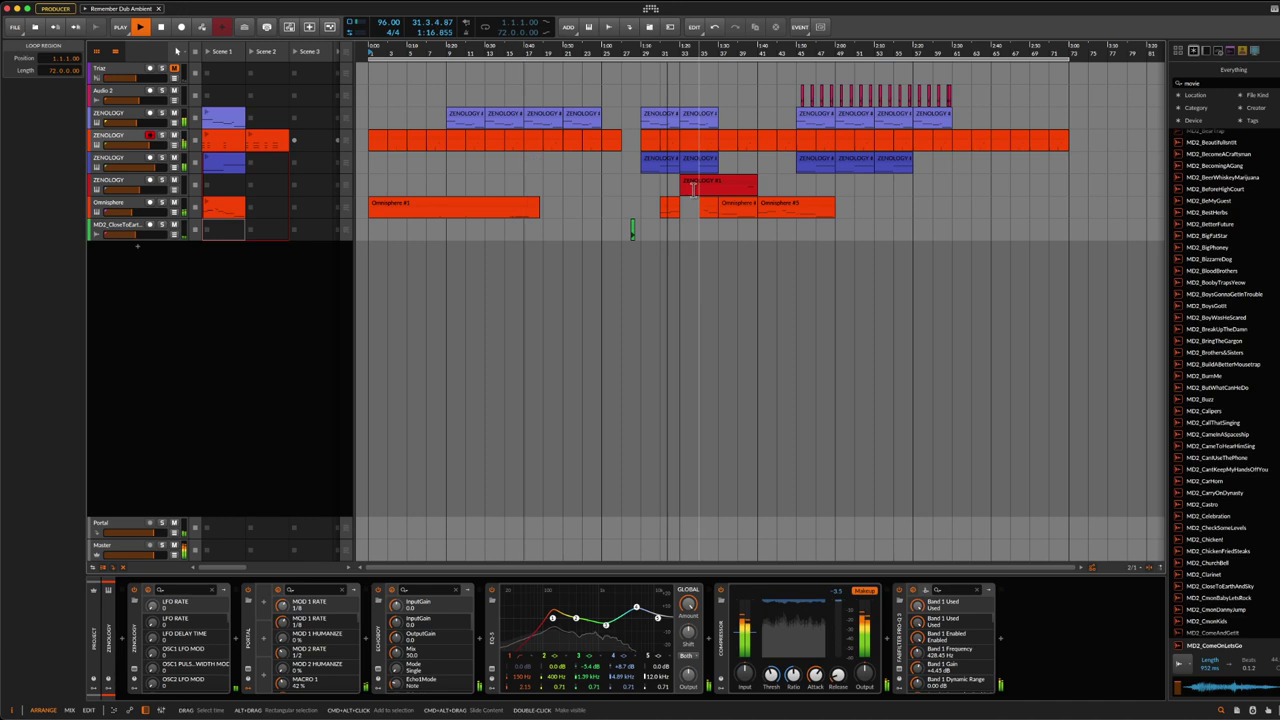
Step: Try to bounce the two-bar Omnisphere clip at bar 31 to a new audio track, pre-fader at 24-bit with dither
click(671, 211)
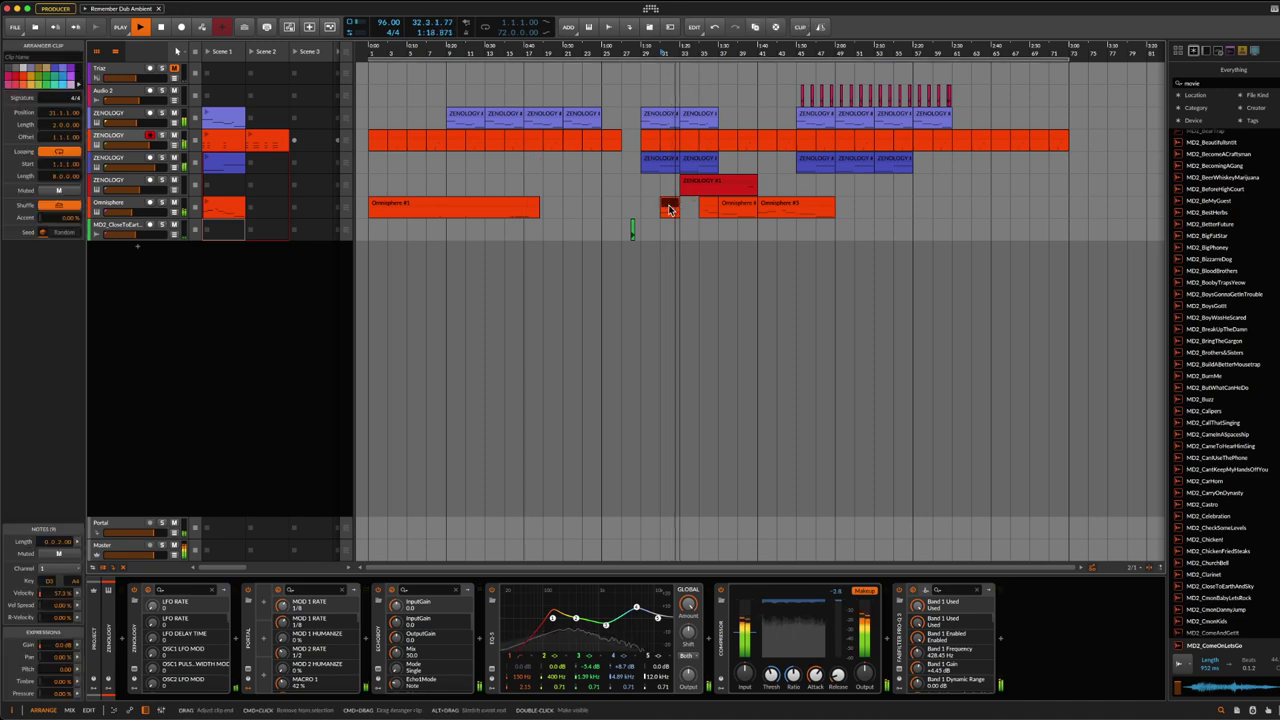
right_click(670, 209)
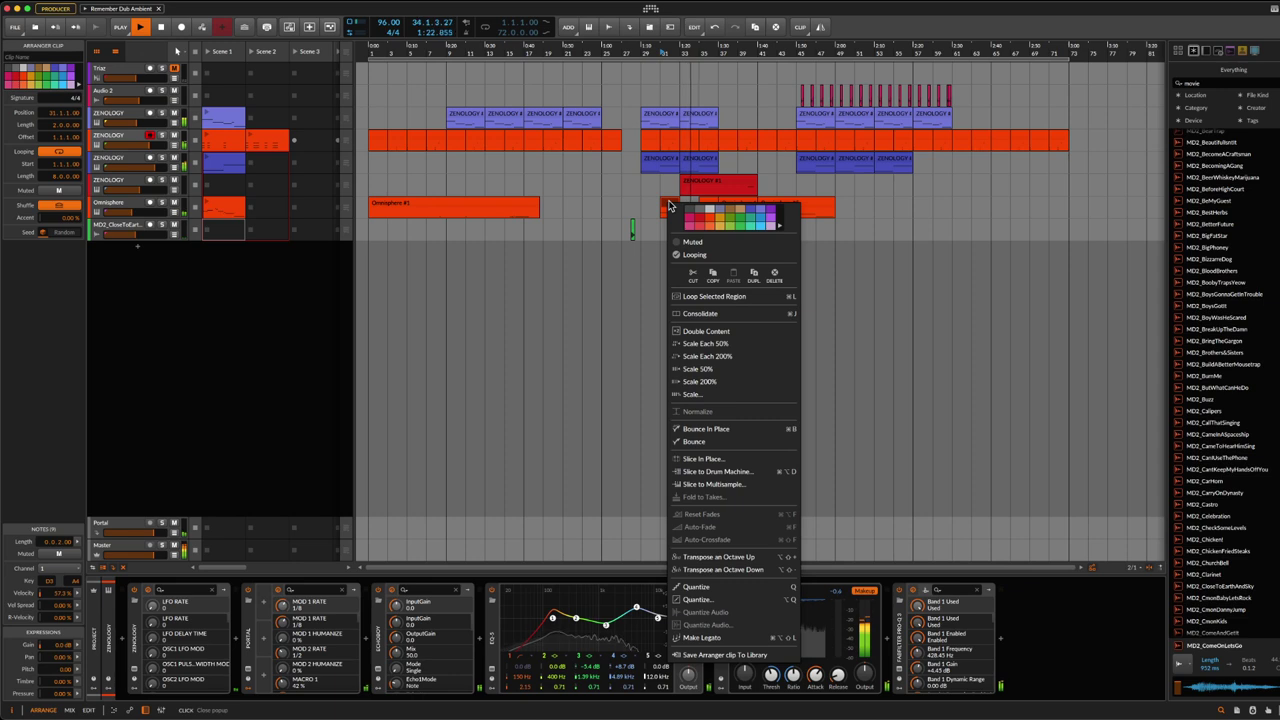
click(731, 441)
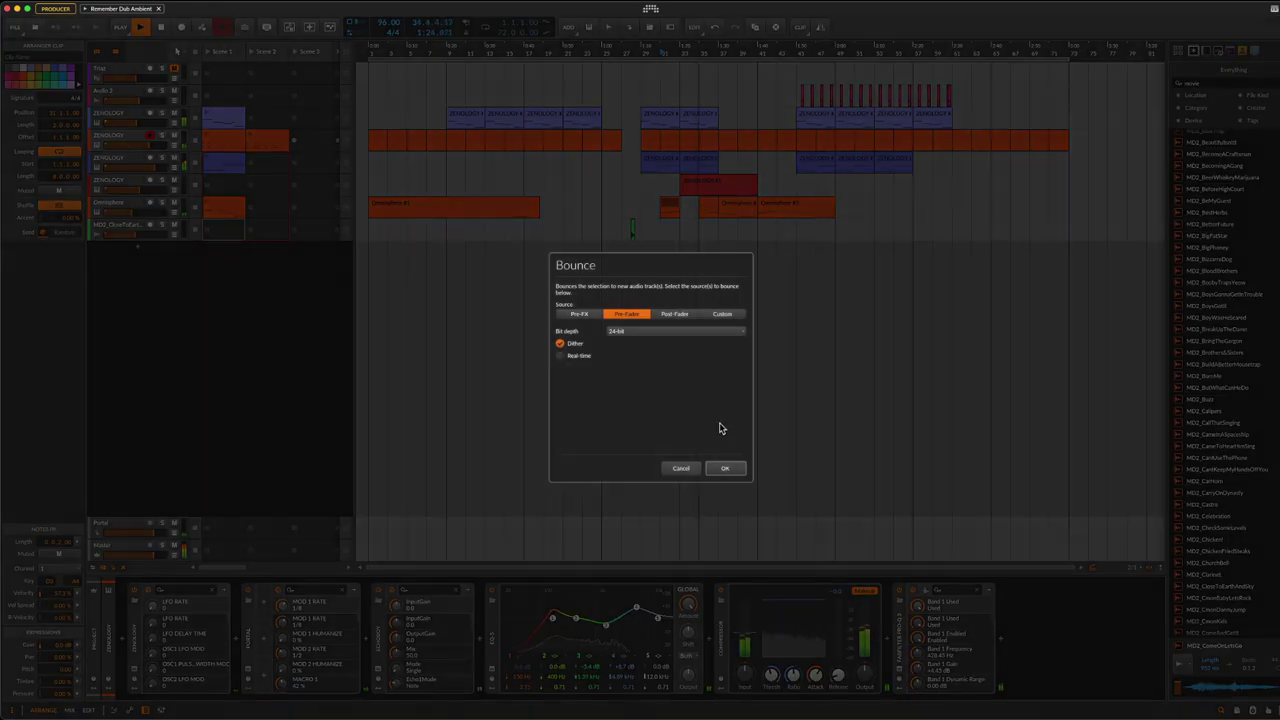
click(726, 469)
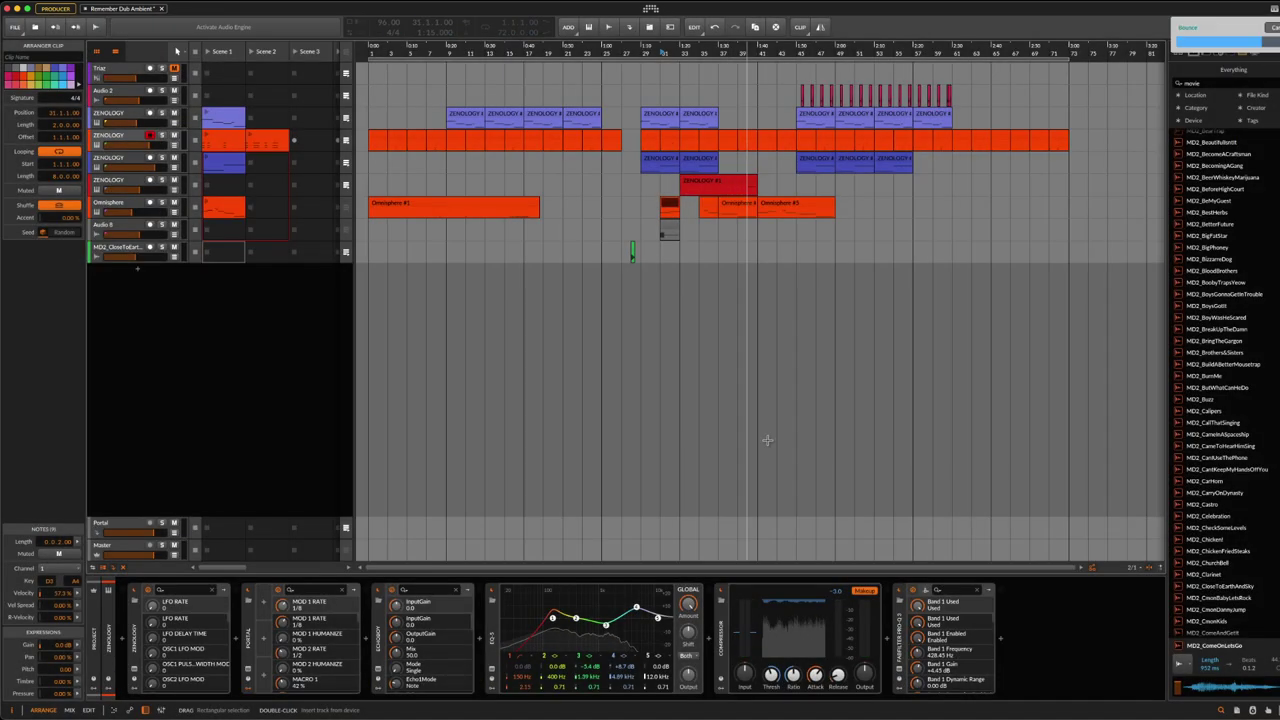
Step: Bounce the two-bar Omnisphere clip at bar 31 in place and play the arrangement from bar 27
right_click(673, 207)
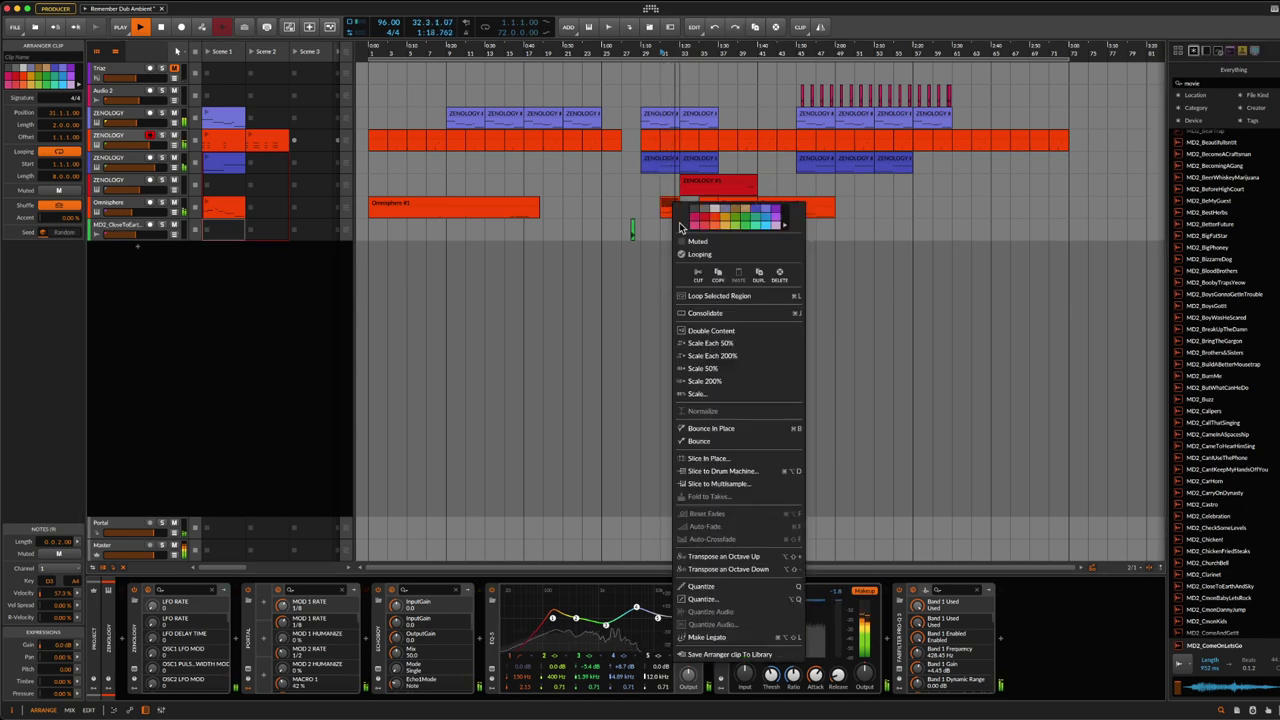
click(744, 430)
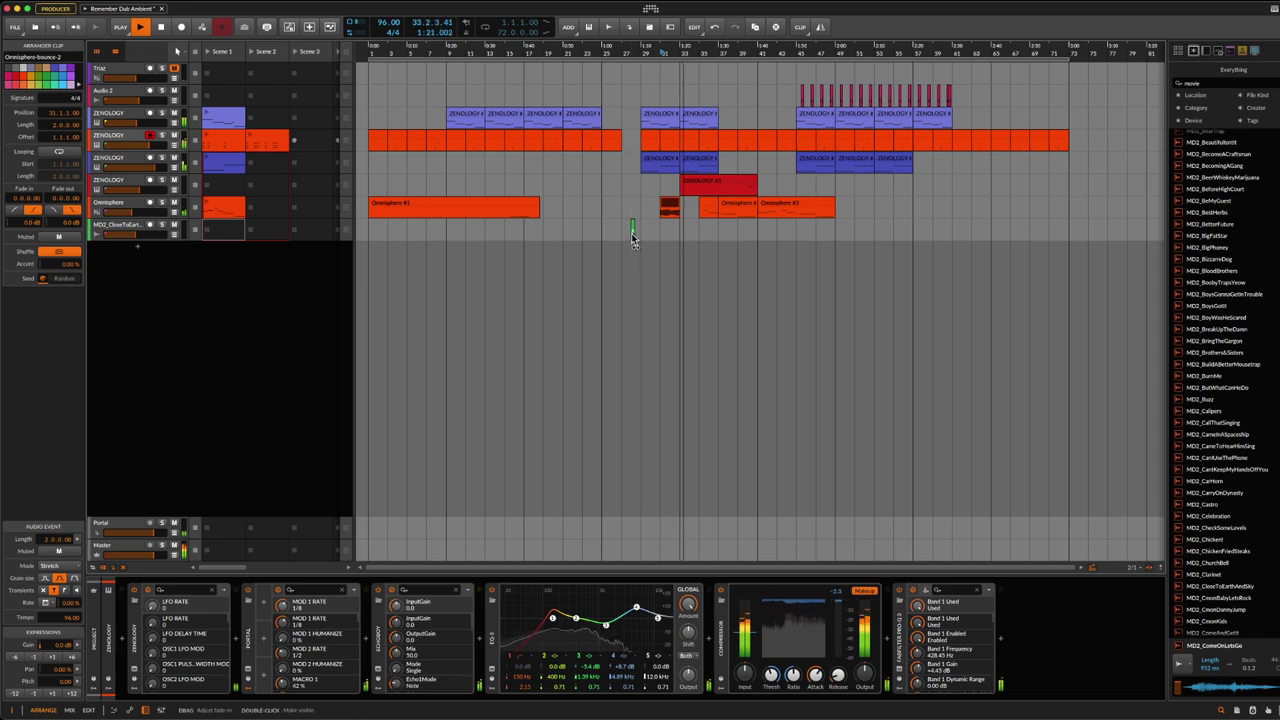
click(630, 238)
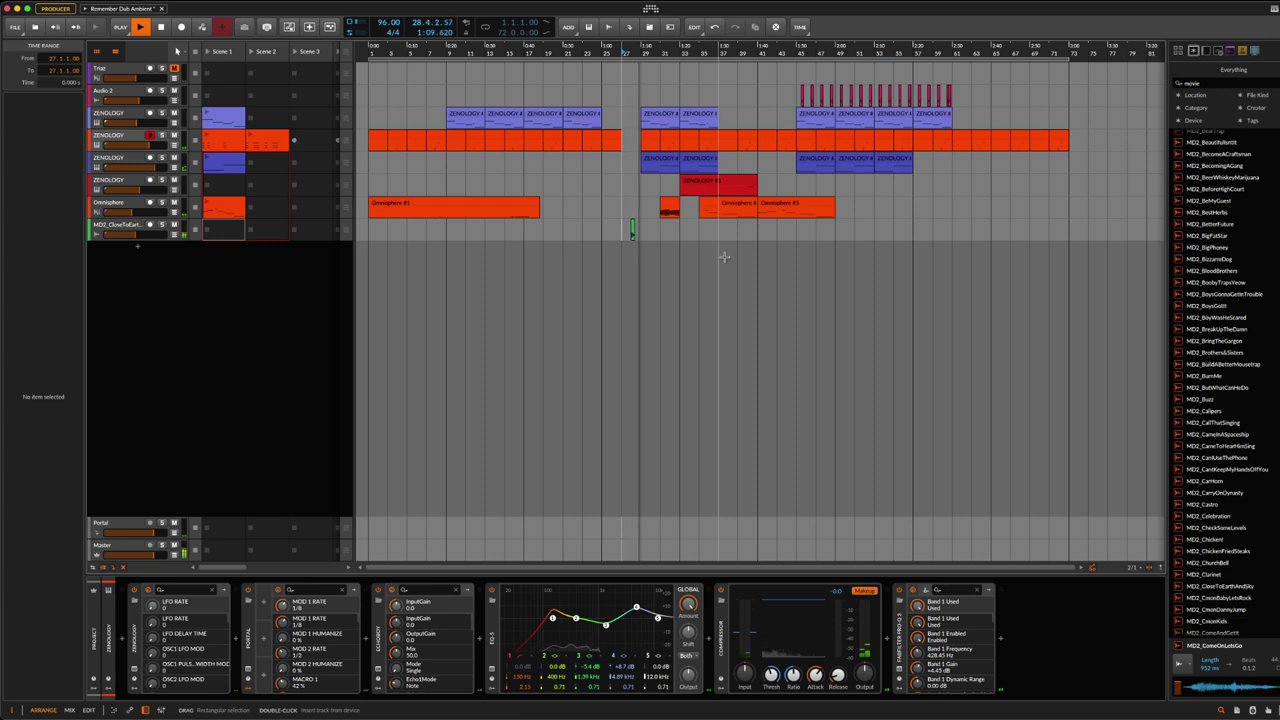
Step: Give the bounced Omnisphere clip a 0.0.0.99 fade-in and a 0.0.0.62 fade-out, and replay it from bar 31
click(671, 207)
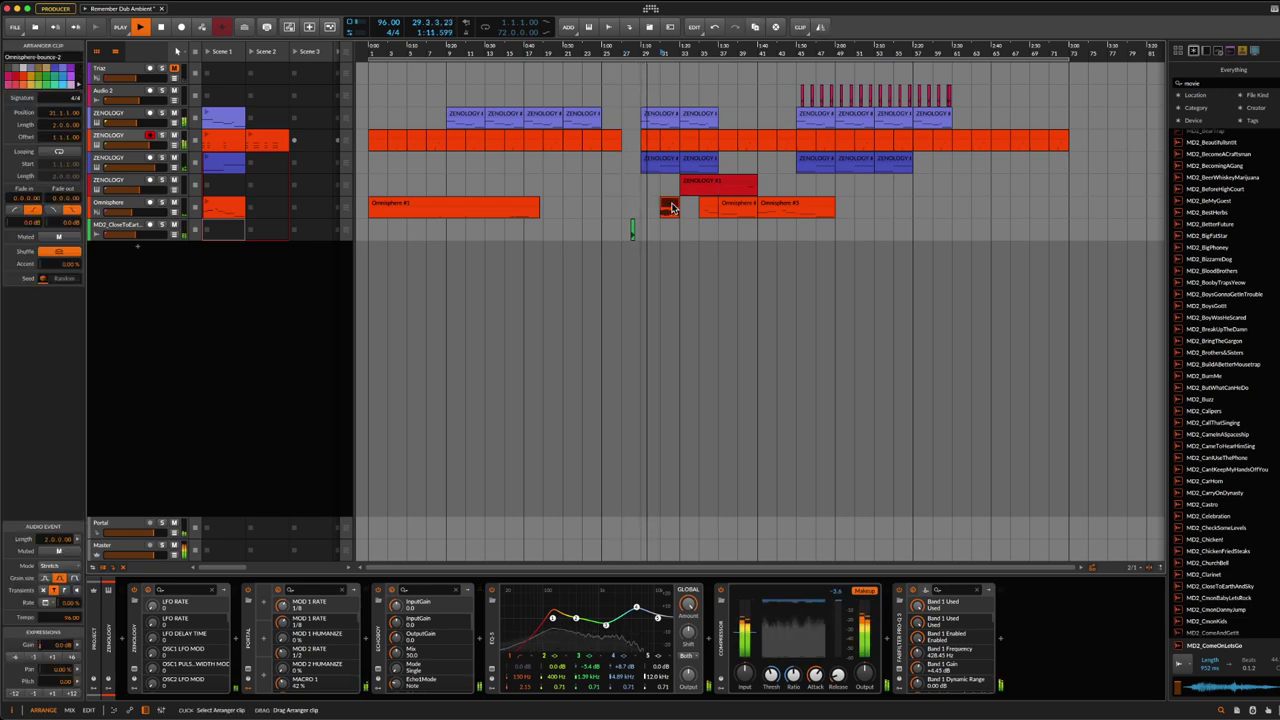
drag(152, 216, 152, 330)
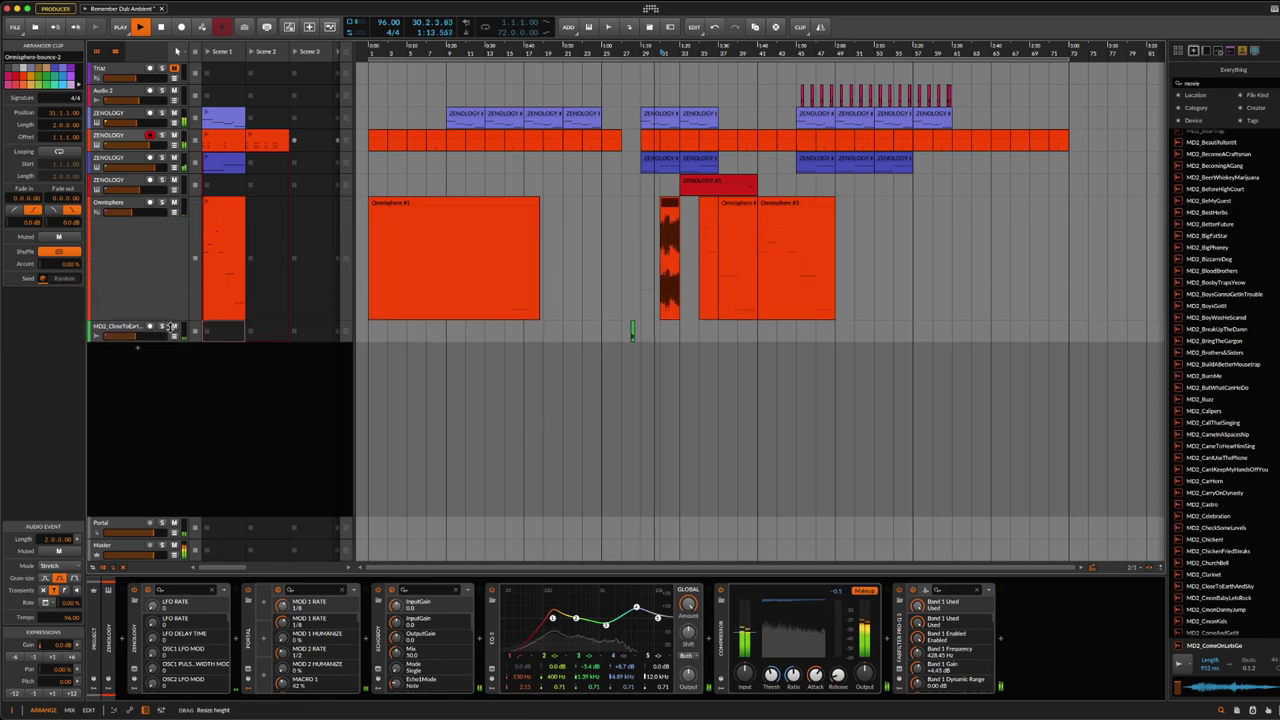
key(z)
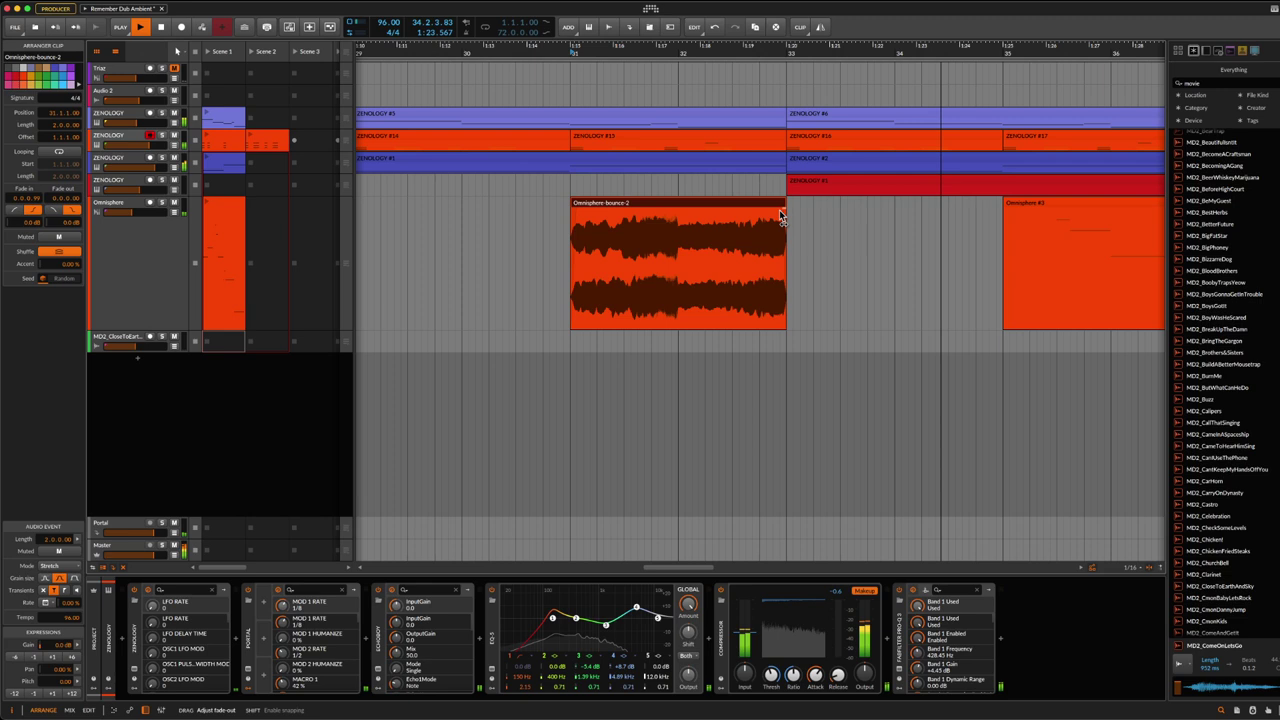
key(space)
key(space)
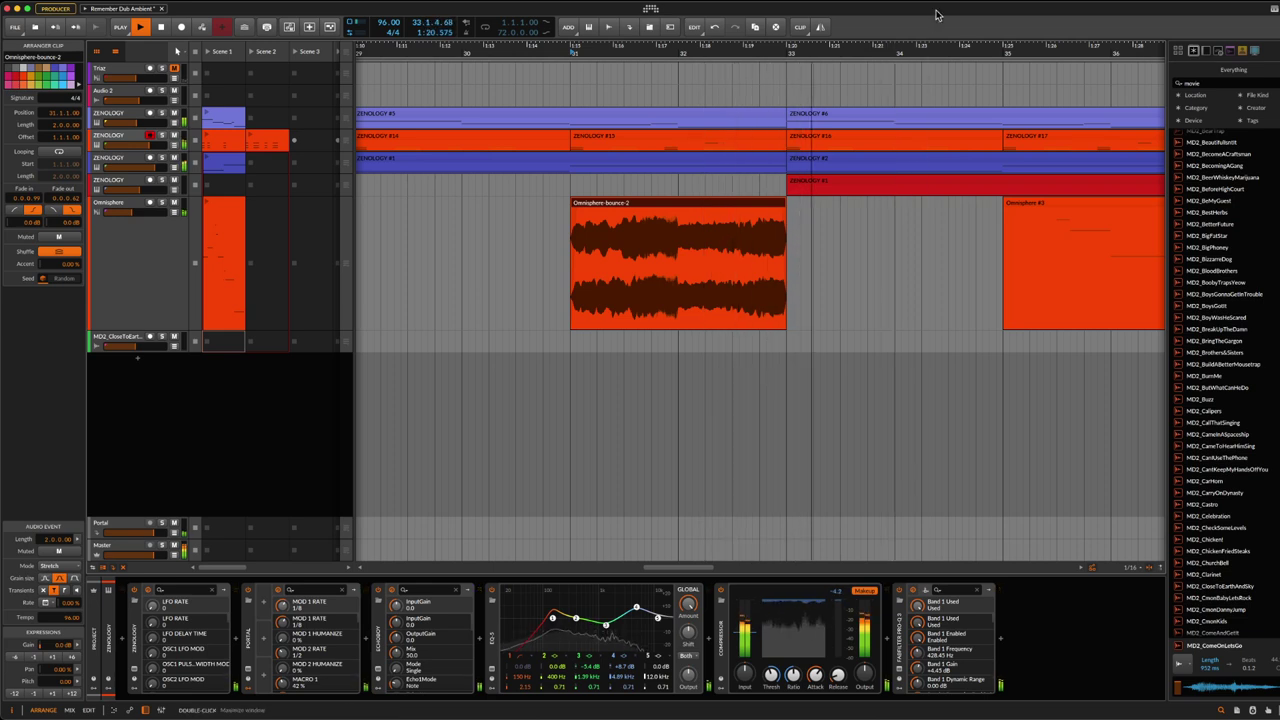
Step: Reduce the Omnisphere track to its compact height and save the project
scroll(633, 342, down, 3)
scroll(758, 46, down, 1)
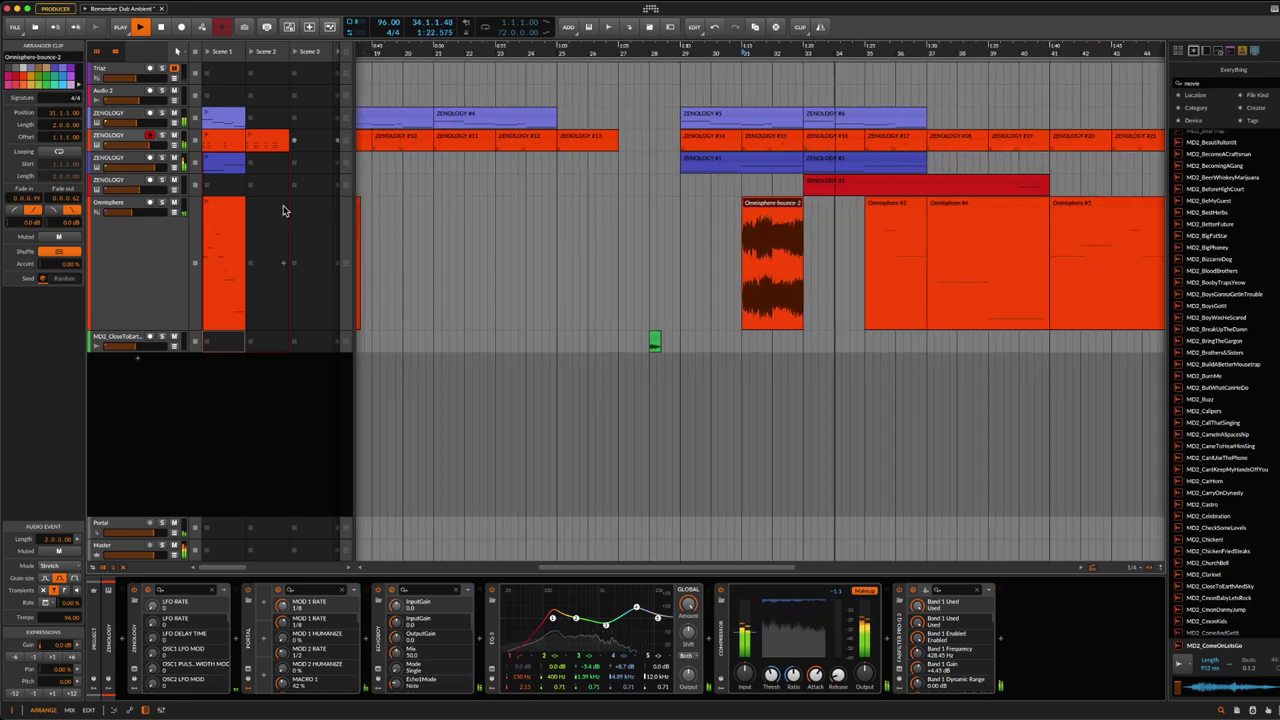
drag(153, 327, 153, 220)
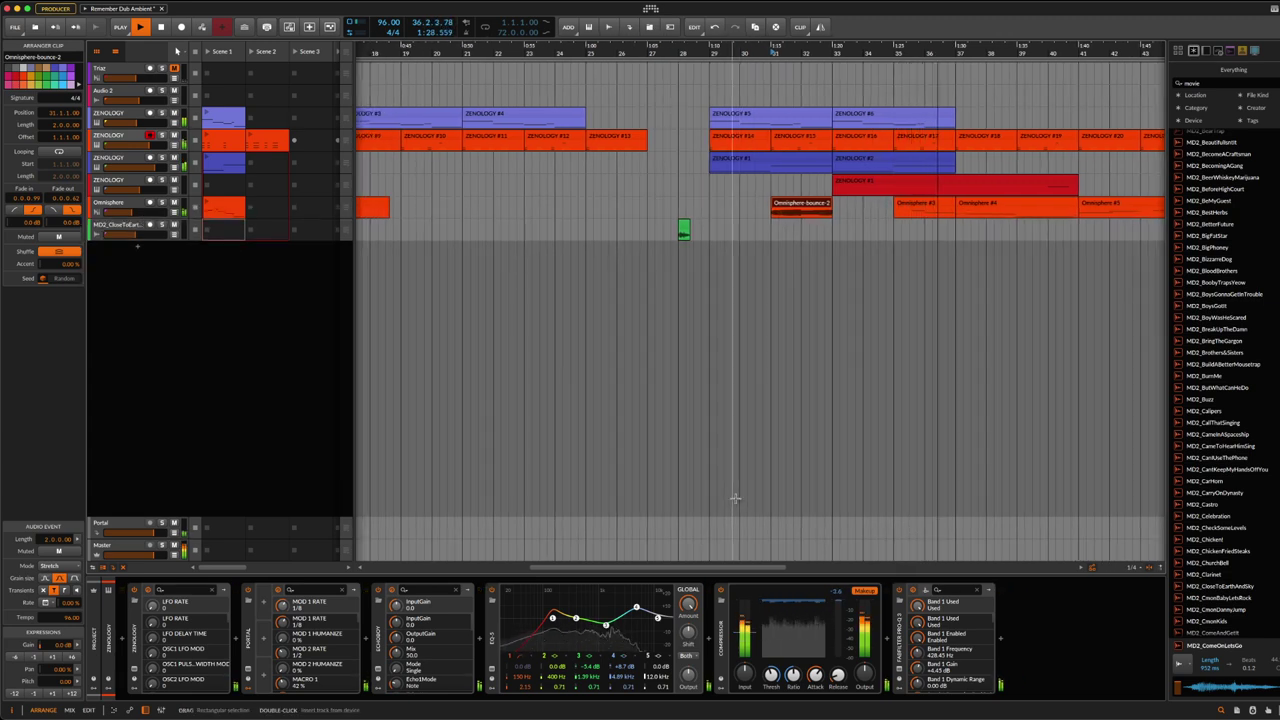
key(super+s)
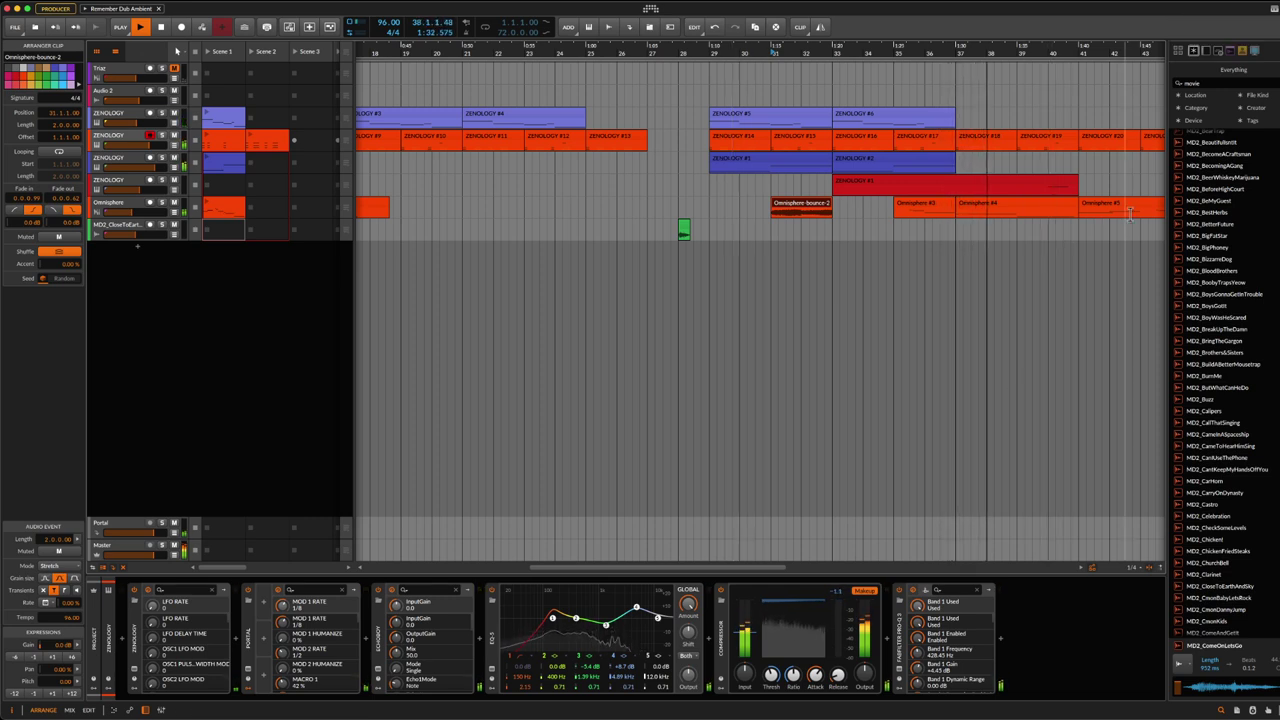
Step: Solo the red ZENOLOGY track and audition its clip from bar 33
drag(1092, 48, 1070, 178)
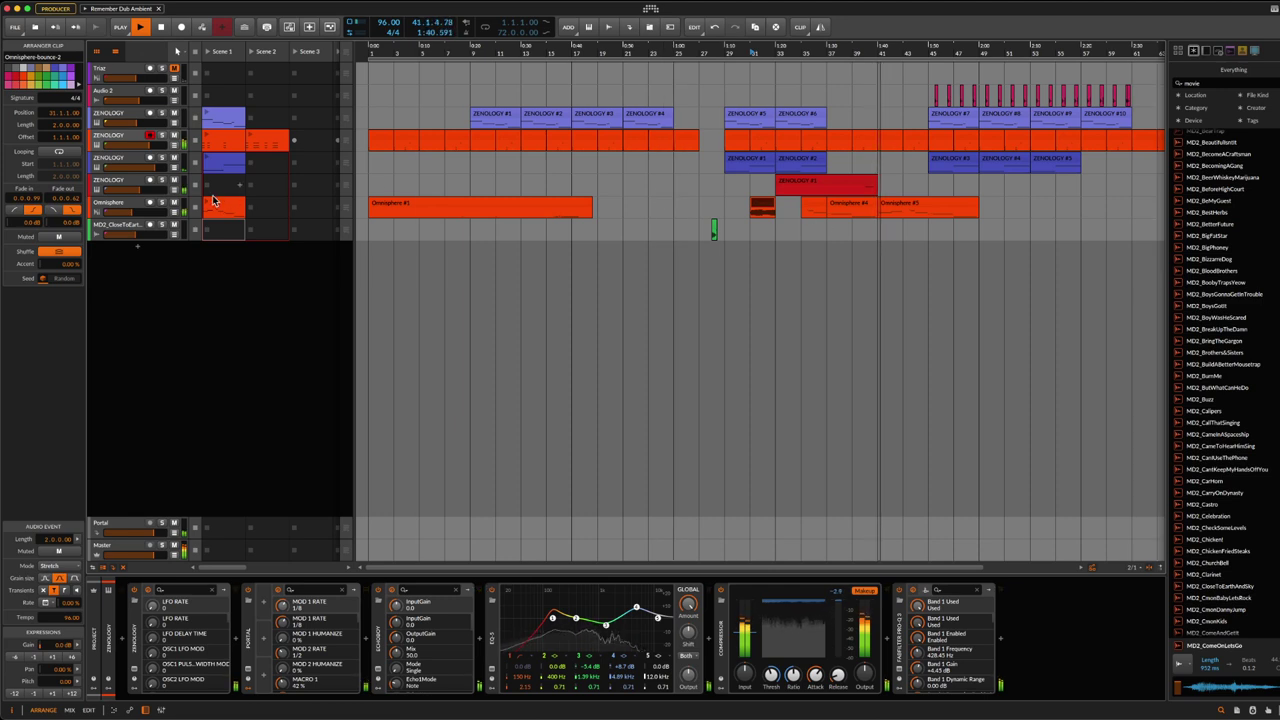
click(805, 183)
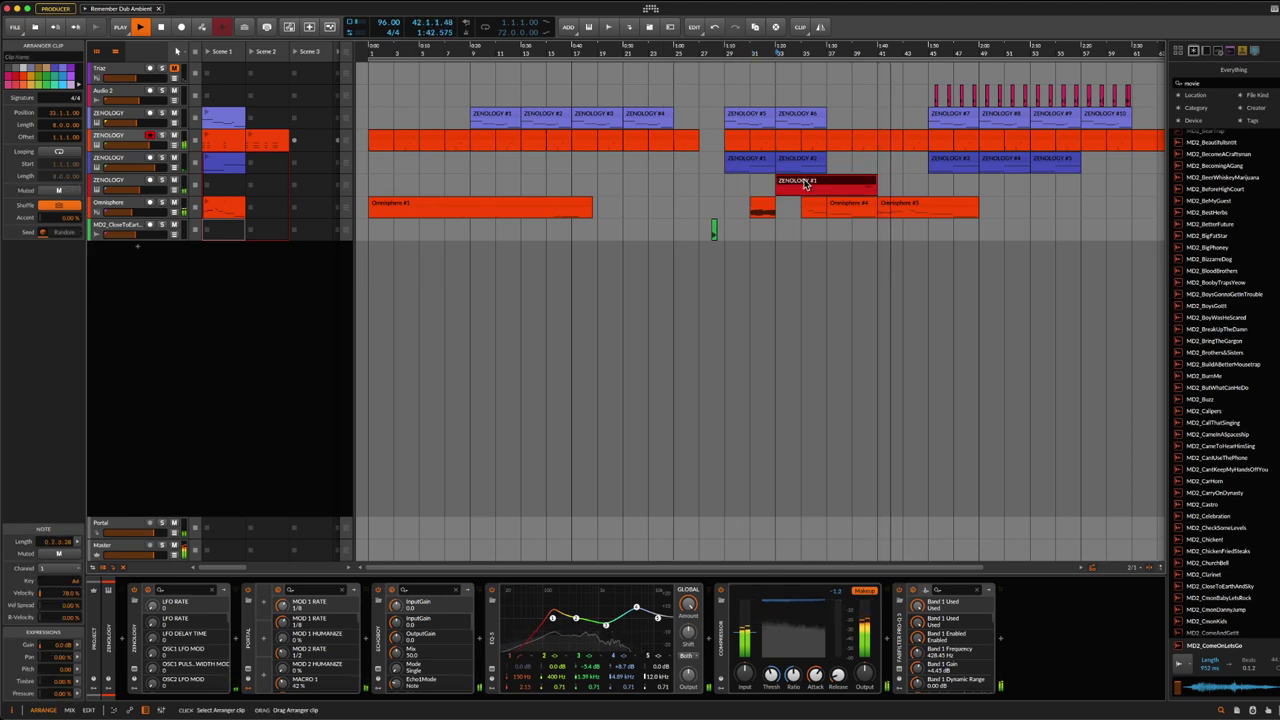
click(162, 181)
key(space)
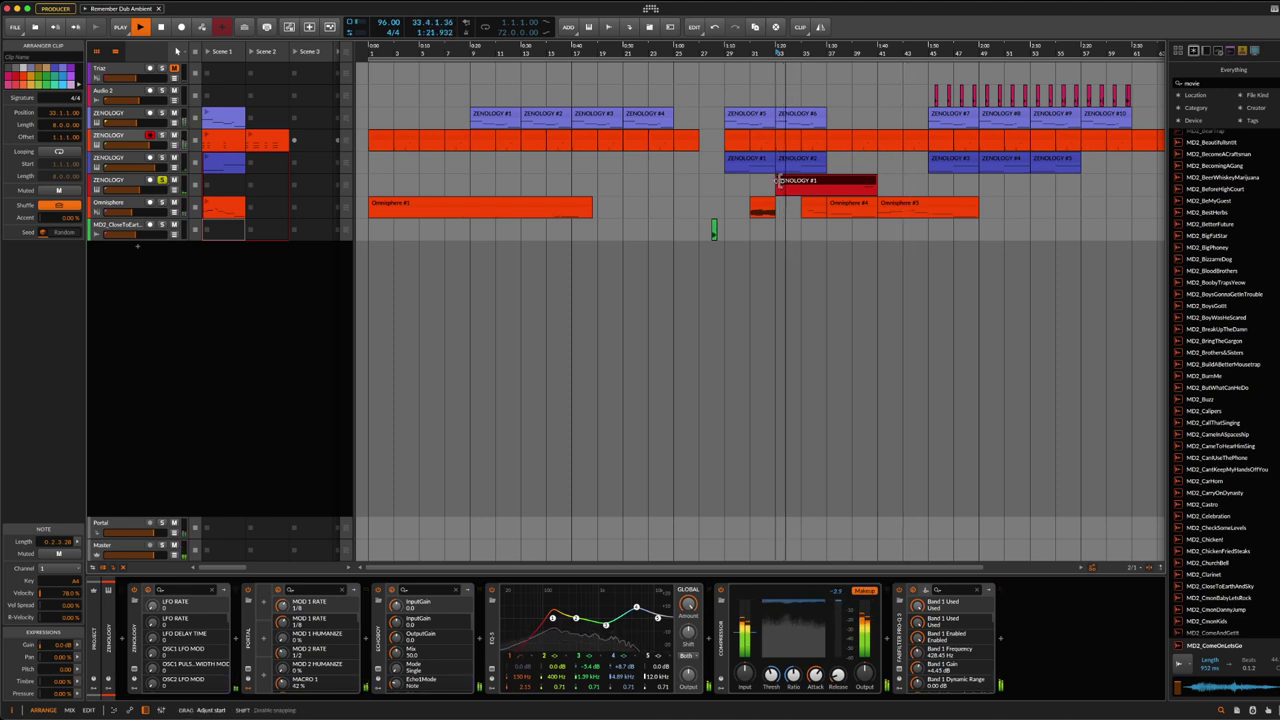
Step: Trim the start of the red ZENOLOGY clip to bar 39 and play from there
drag(778, 182, 849, 181)
click(854, 182)
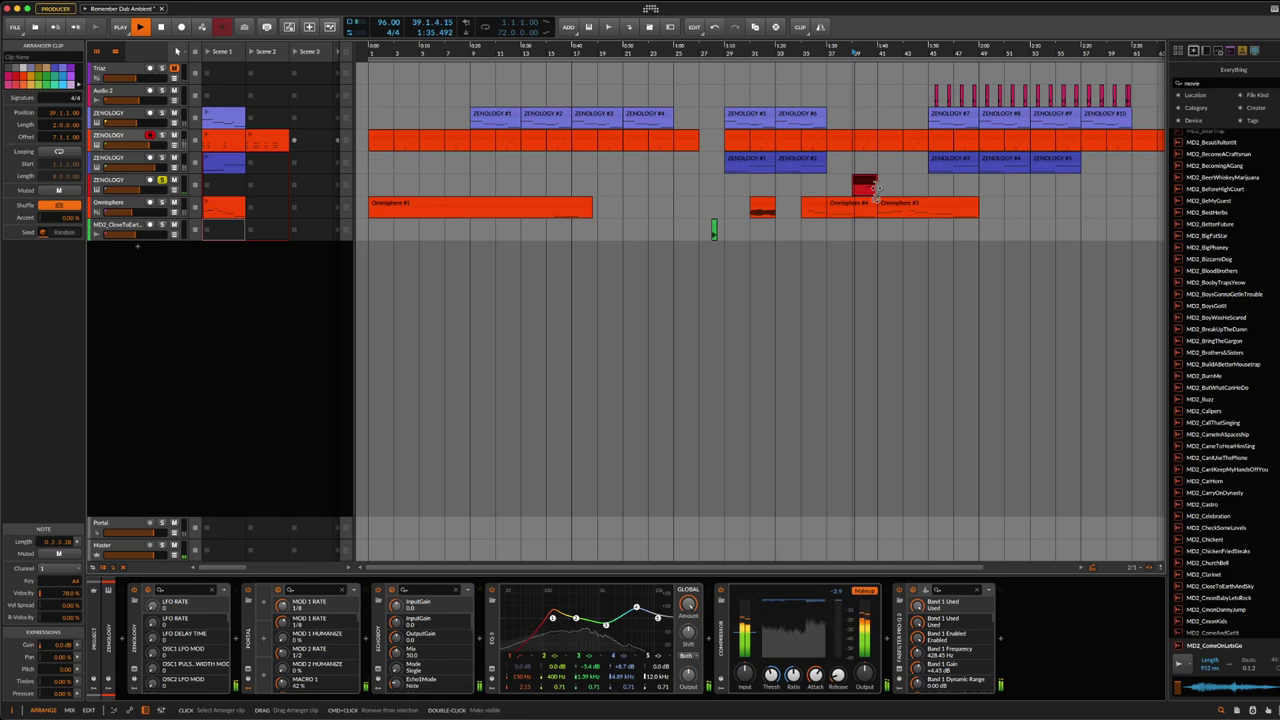
Step: Check the FabFilter Pro-Q 3 curve on the soloed red ZENOLOGY track and replay its clip from bar 39
scroll(886, 187, up, 3)
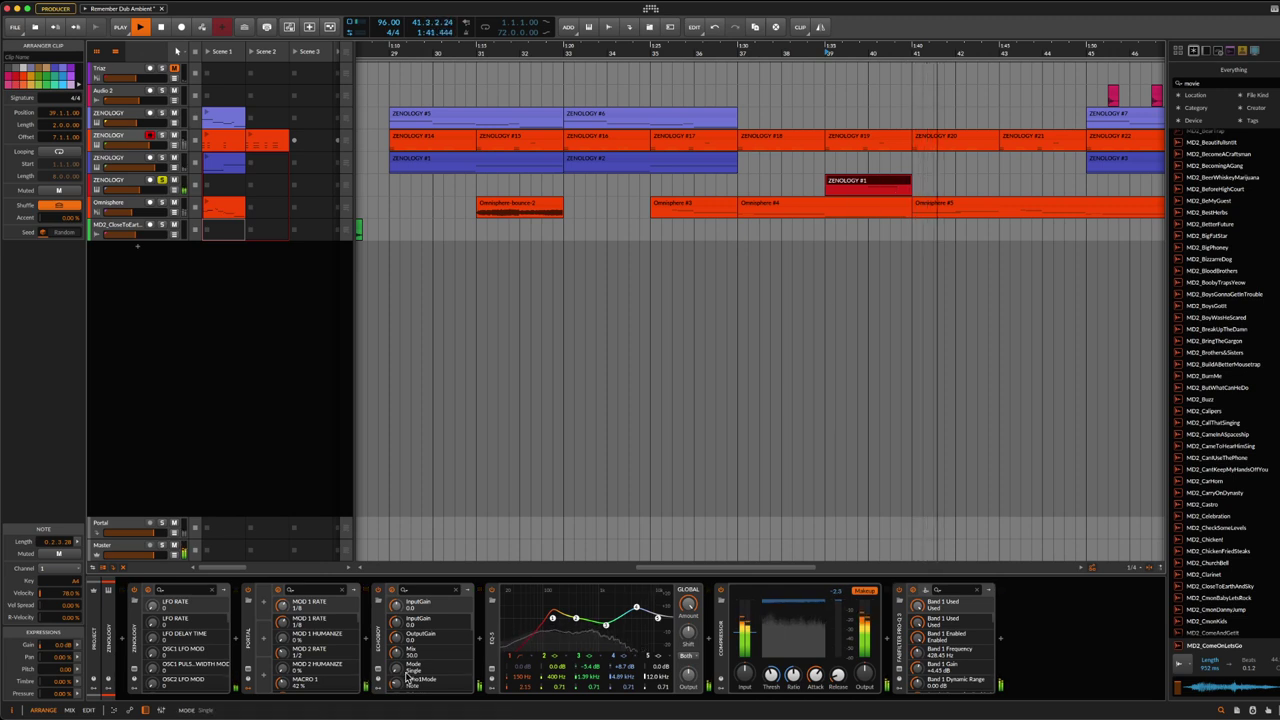
click(899, 676)
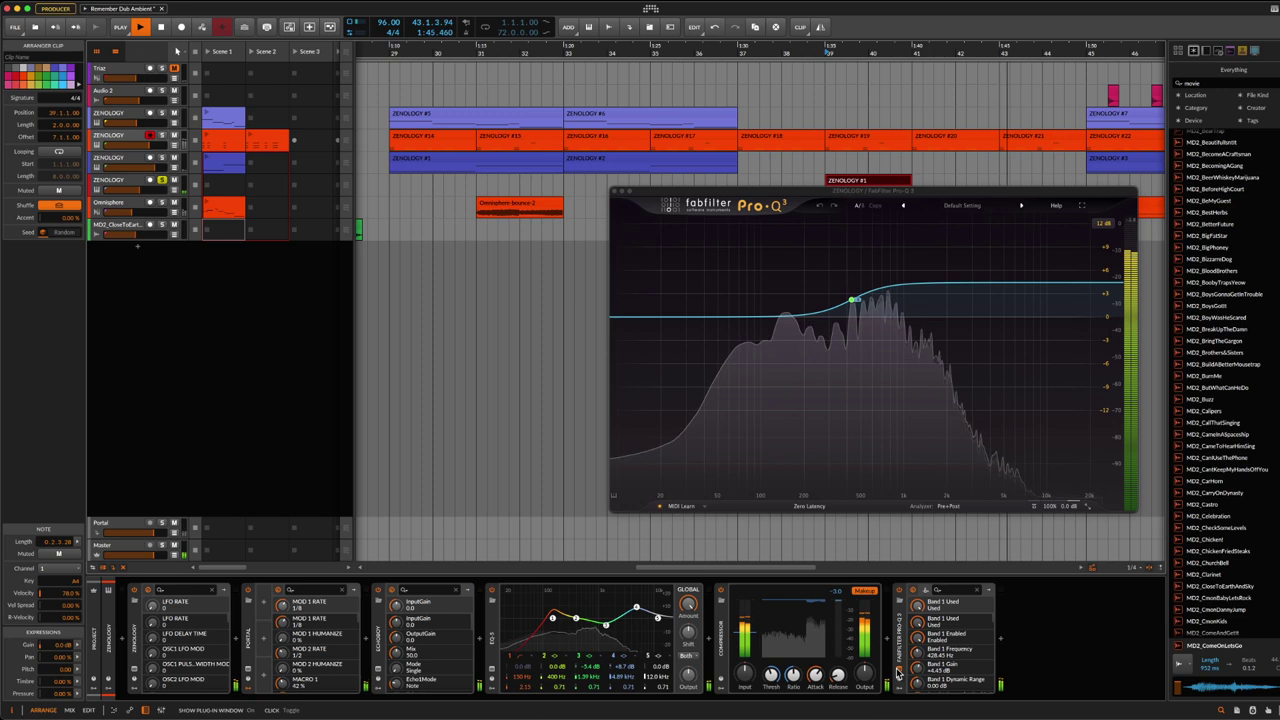
click(899, 676)
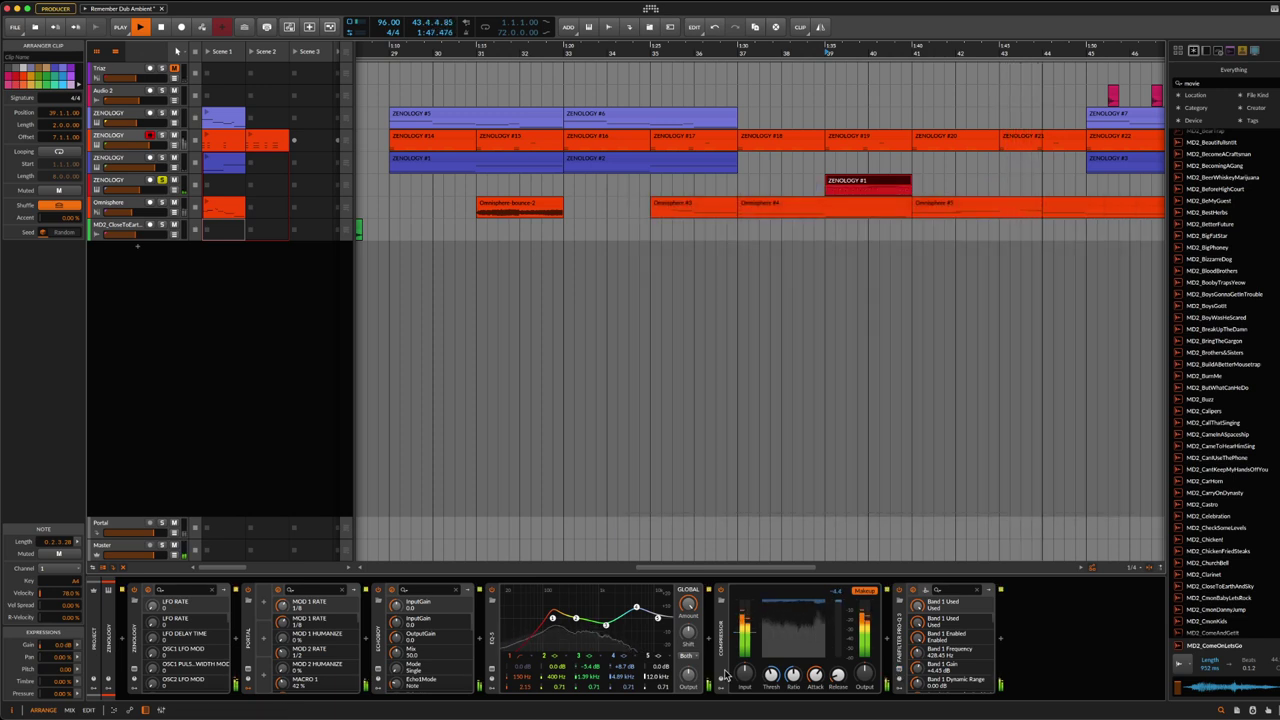
key(space)
key(space)
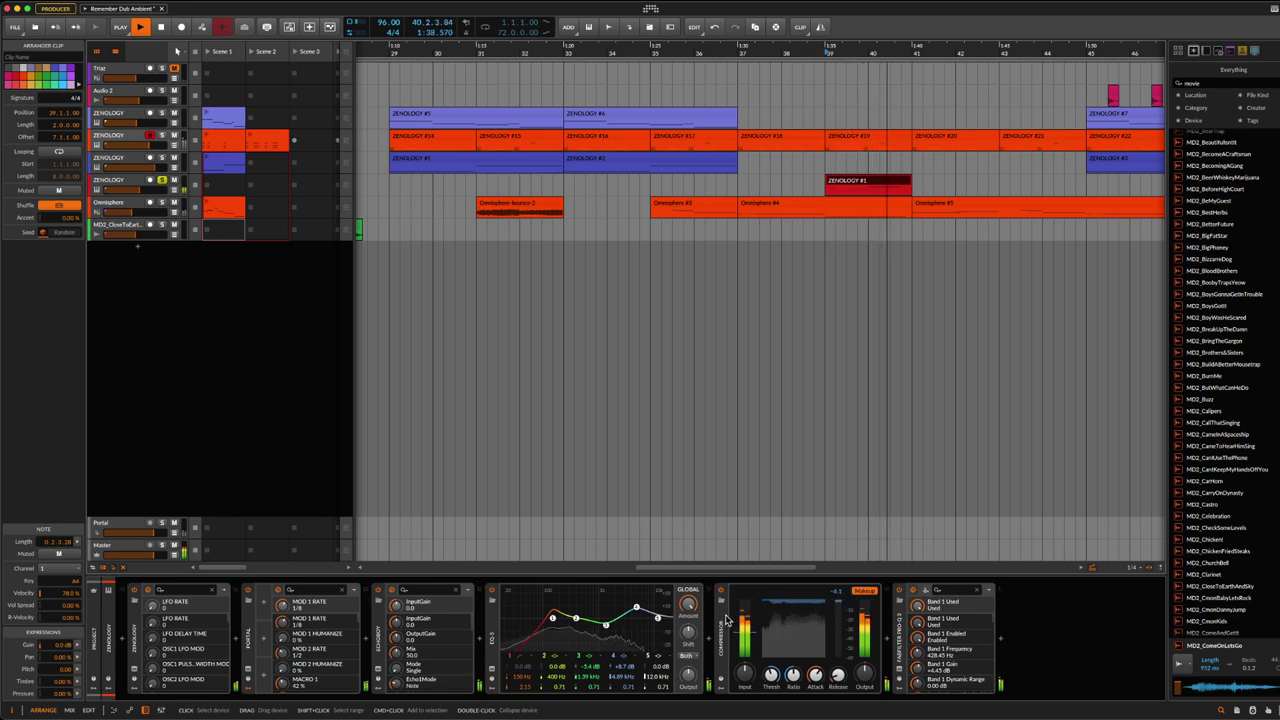
Step: Bounce the red ZENOLOGY clip in place and fit the result to one bar starting at bar 40
right_click(880, 179)
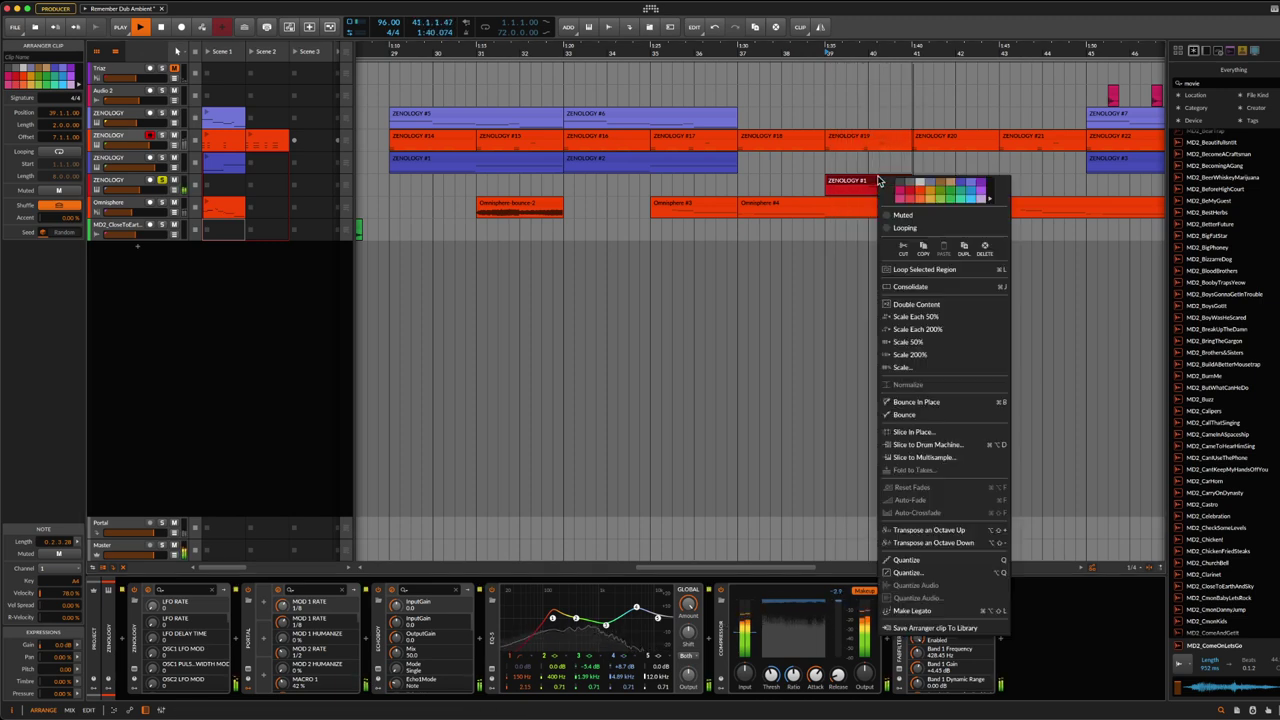
click(952, 403)
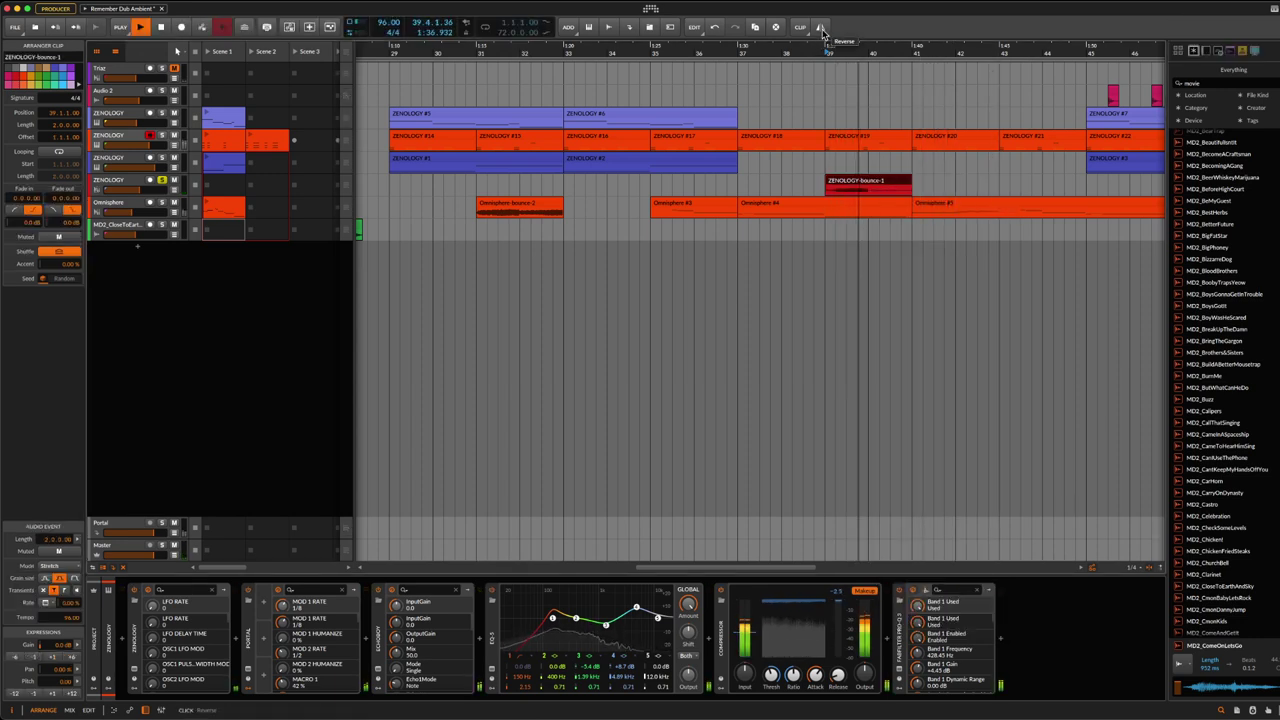
drag(850, 184, 909, 185)
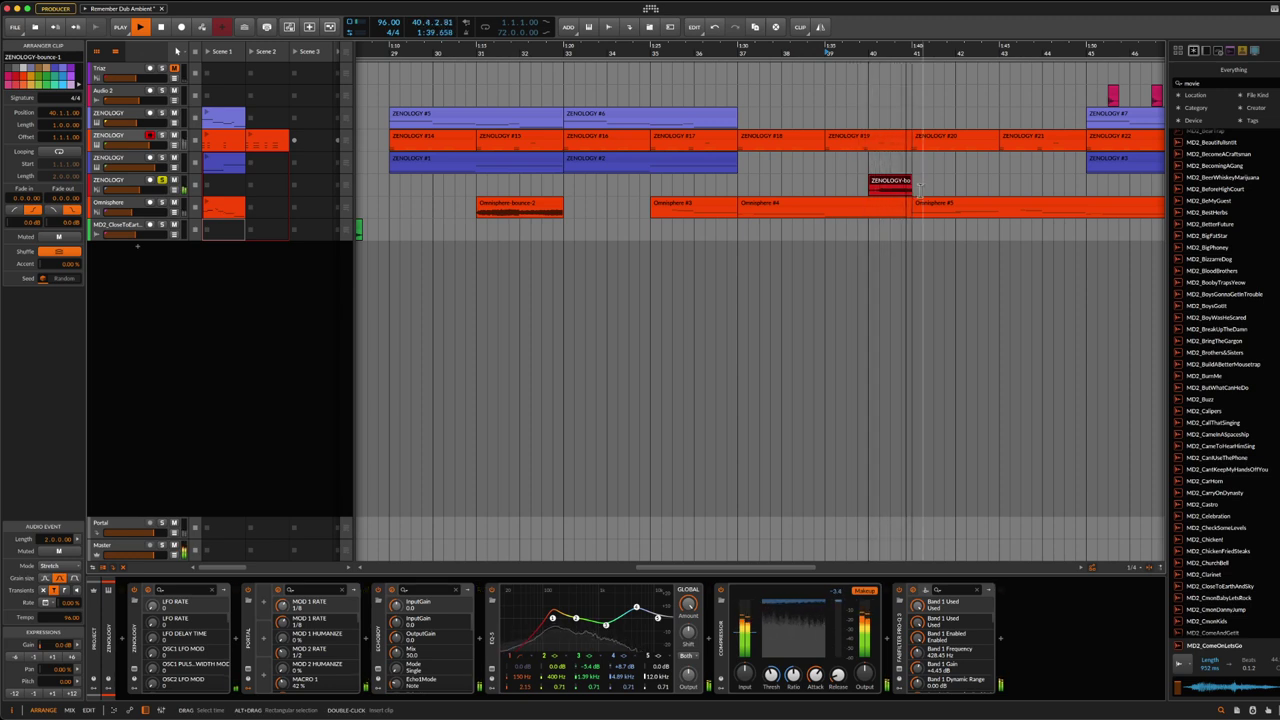
Step: Add a short fade-out at the end of the bounced red ZENOLOGY clip, replay it, and unsolo the track
scroll(915, 165, up, 6)
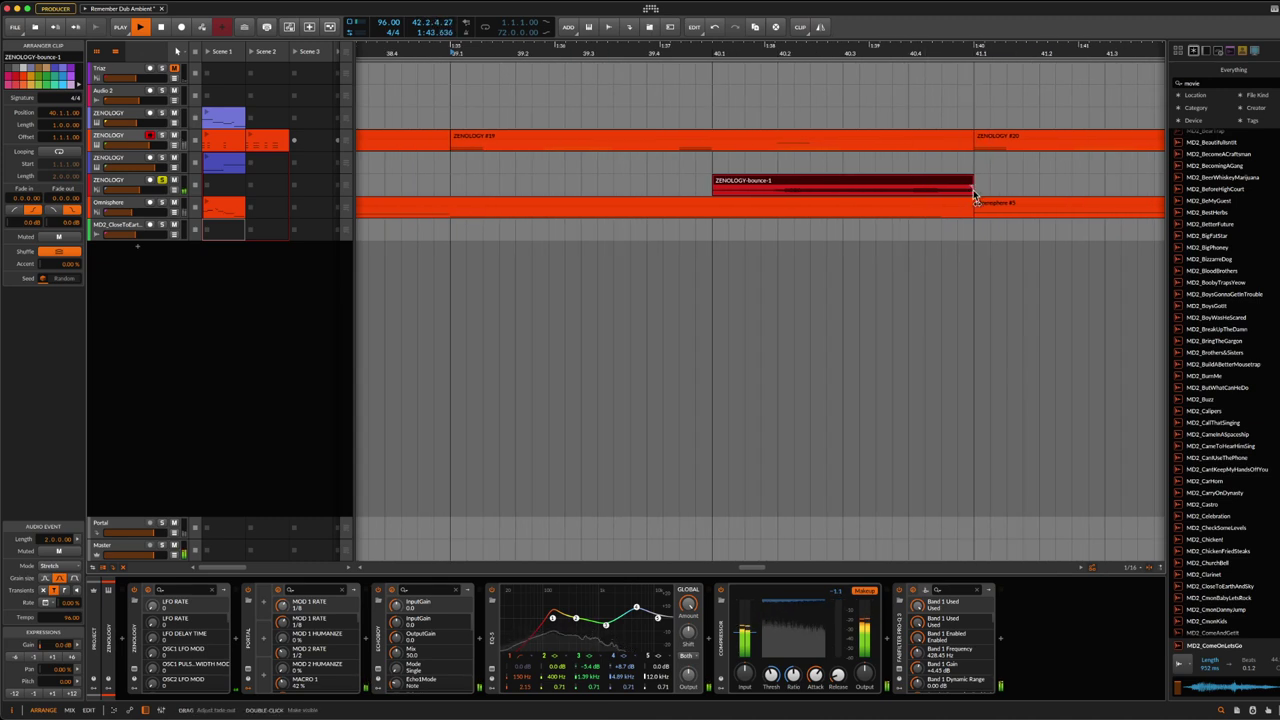
key(space)
key(space)
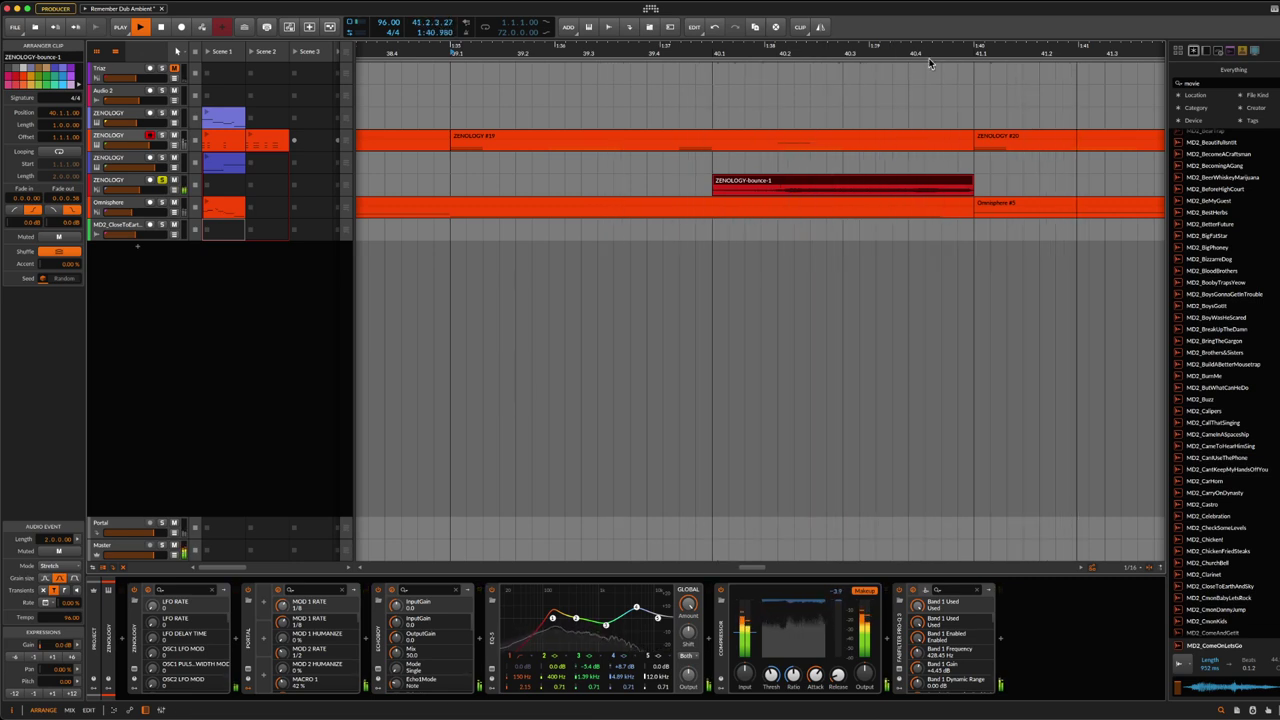
drag(929, 63, 494, 162)
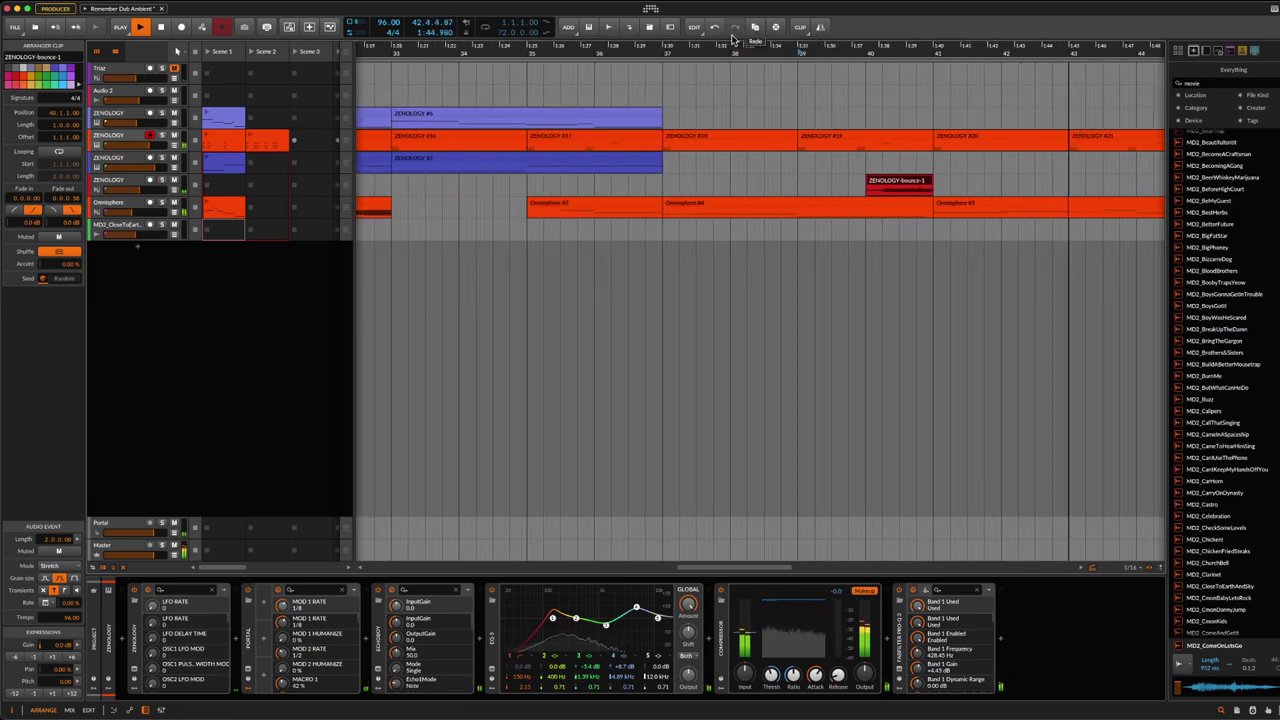
drag(733, 55, 587, 240)
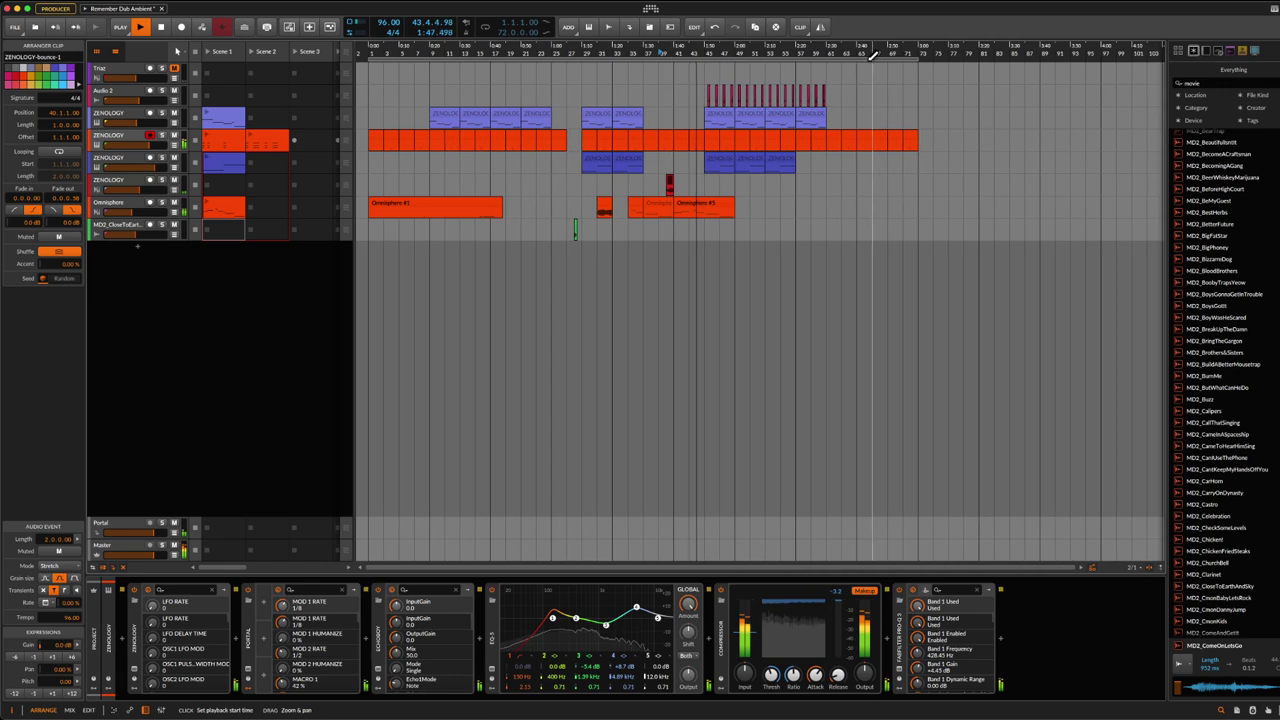
Step: Set a 12-bar loop region starting at bar 45 and turn on loop playback
click(126, 102)
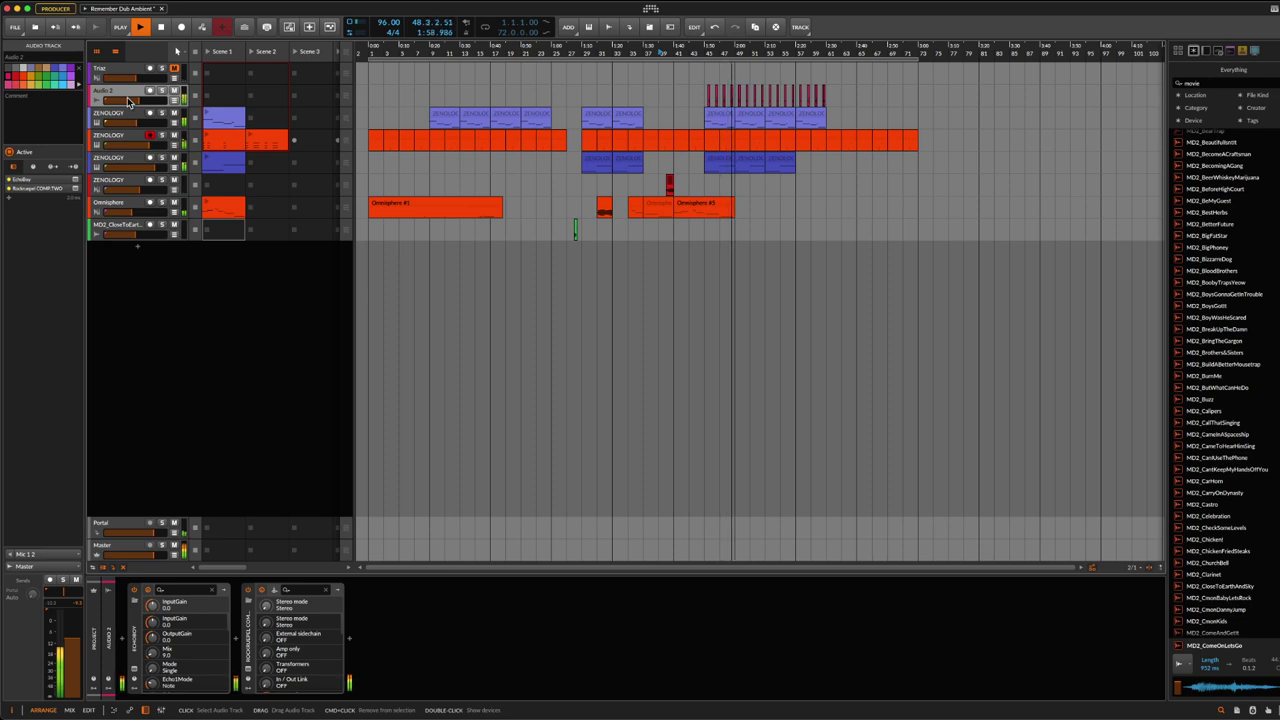
drag(370, 57, 705, 57)
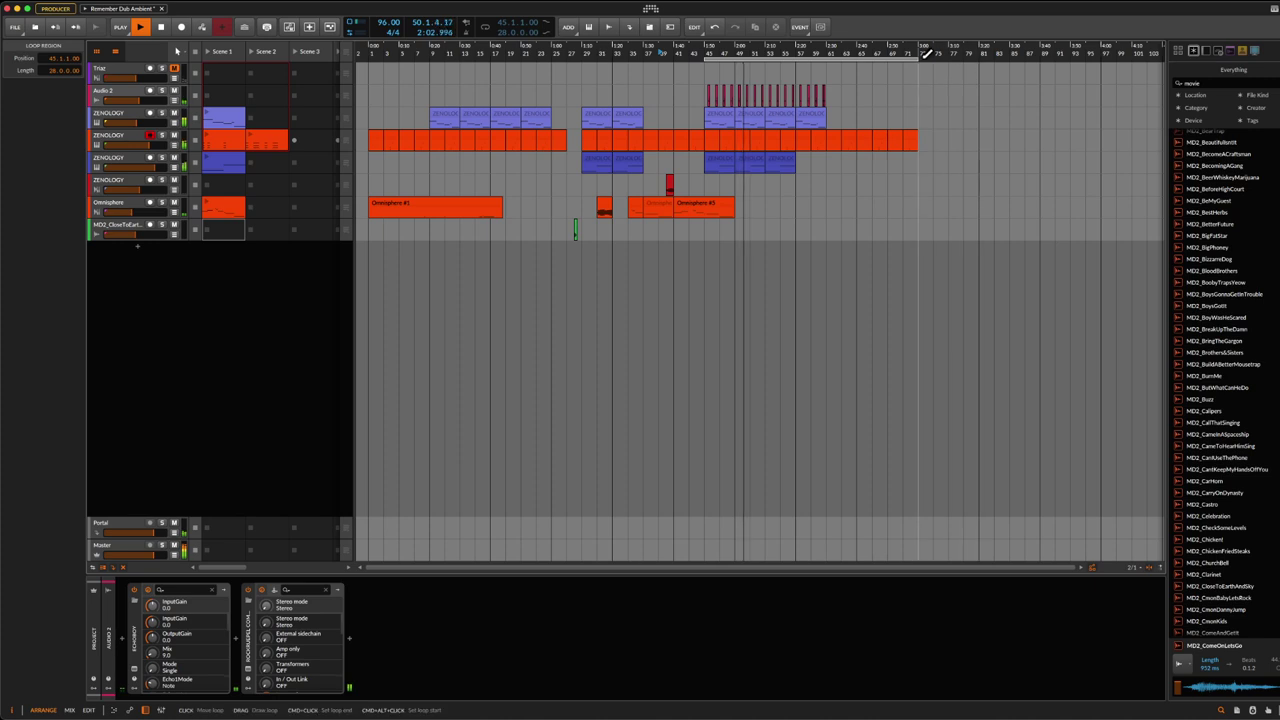
drag(902, 61, 797, 74)
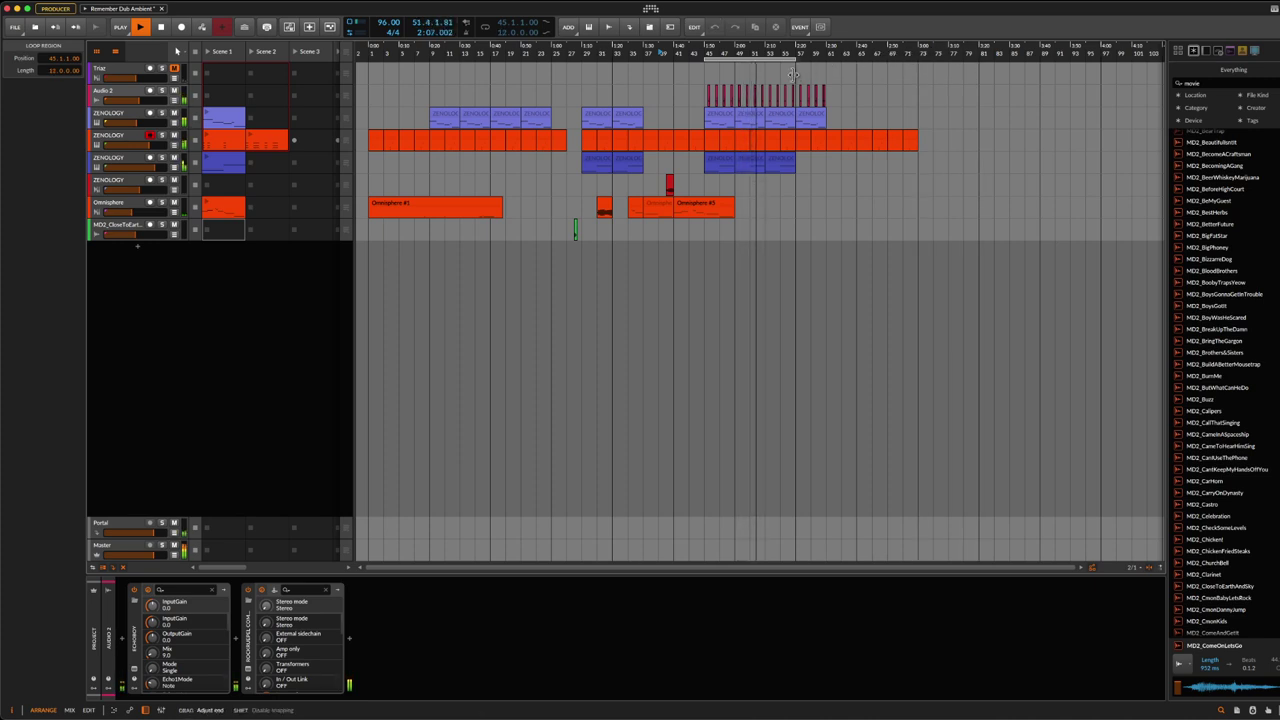
key(l)
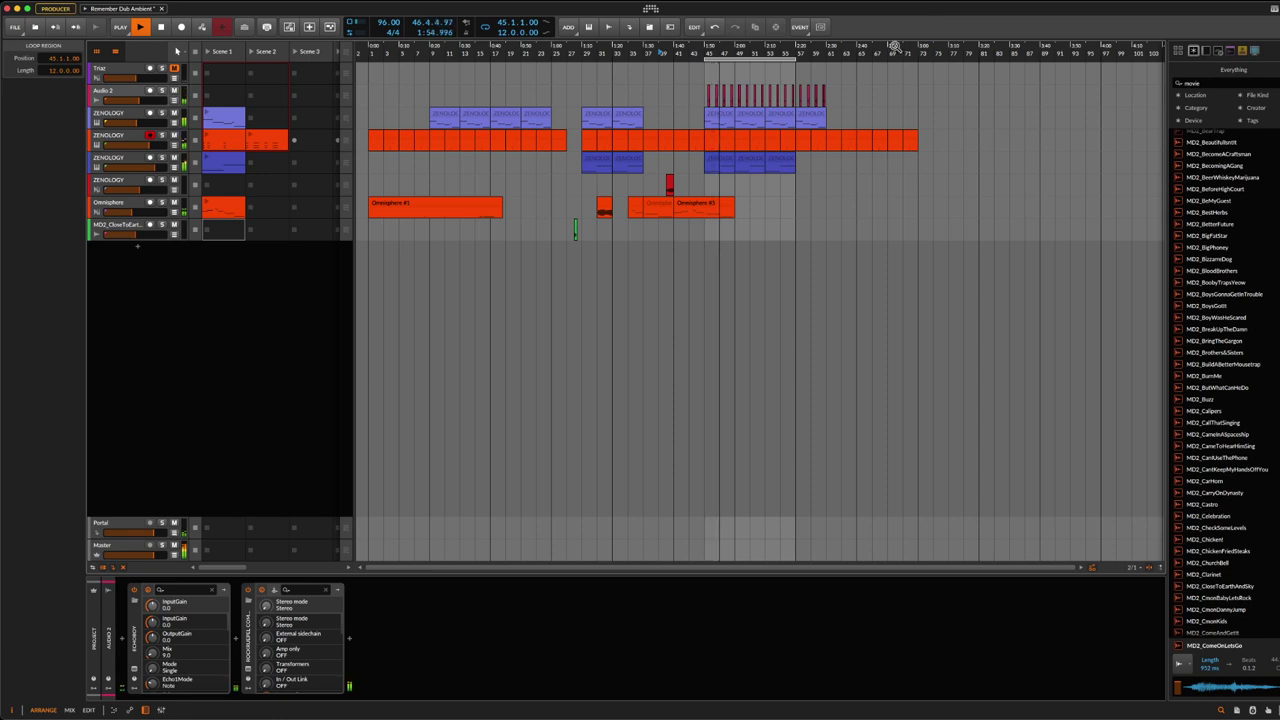
Step: Select the Audio 2 range from 60.1.1 to 61.1.1 with the doubled hit and copy it to bar 56
drag(955, 50, 958, 57)
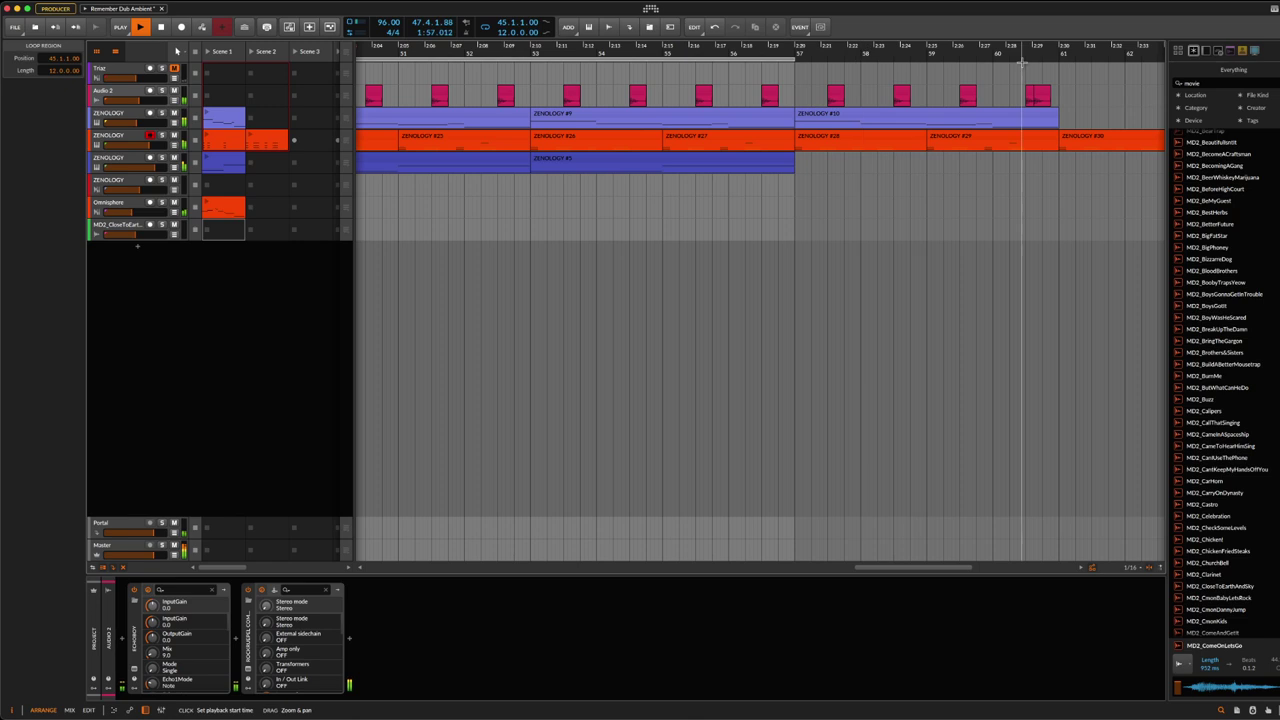
click(1059, 93)
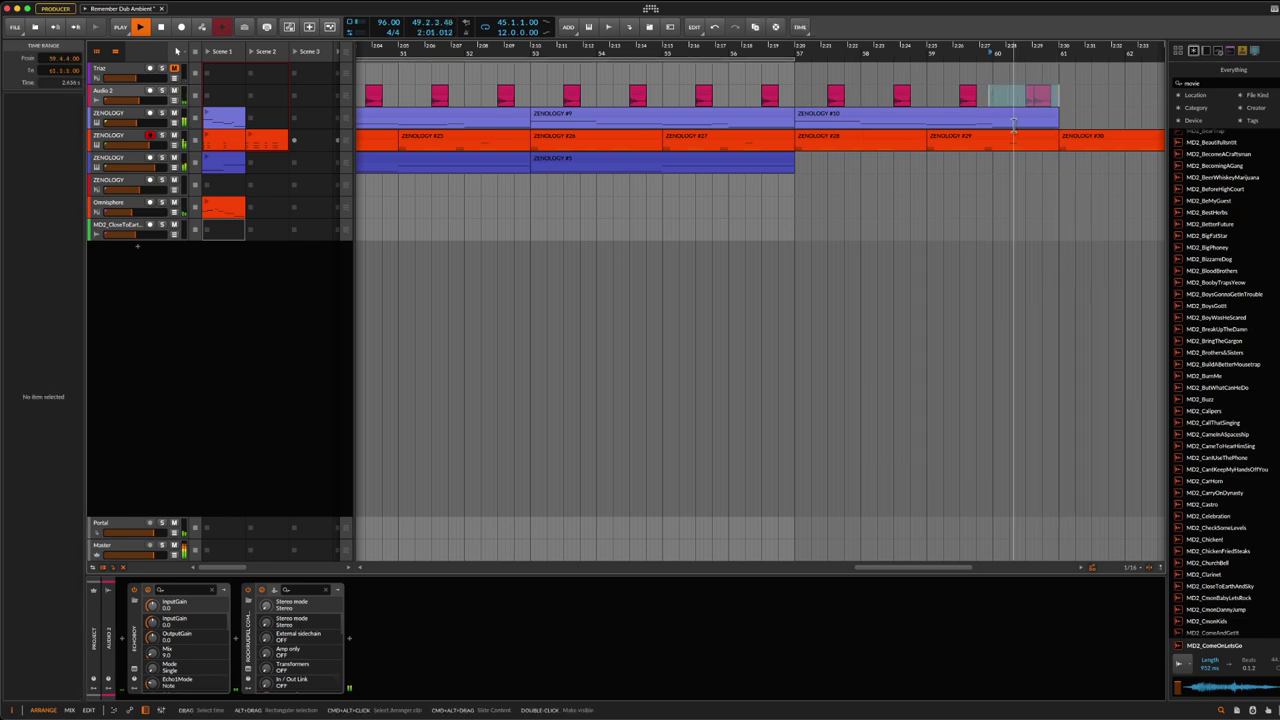
drag(1064, 96, 1034, 96)
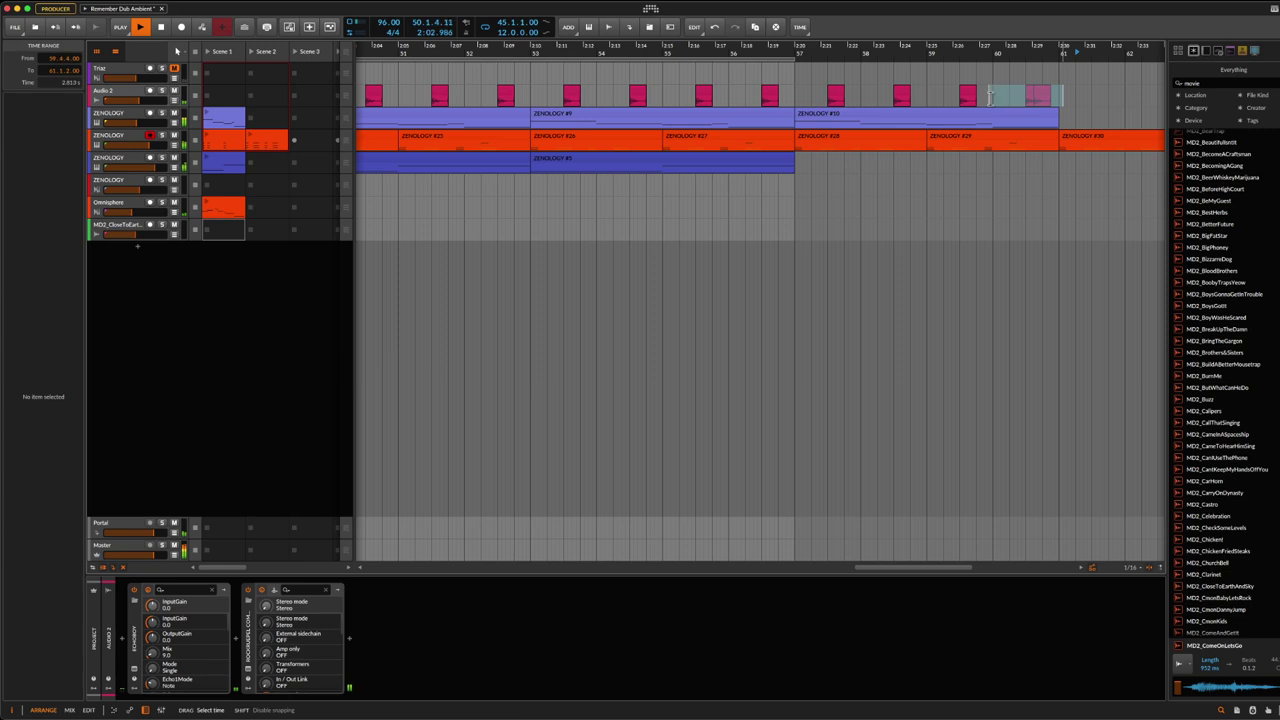
click(997, 104)
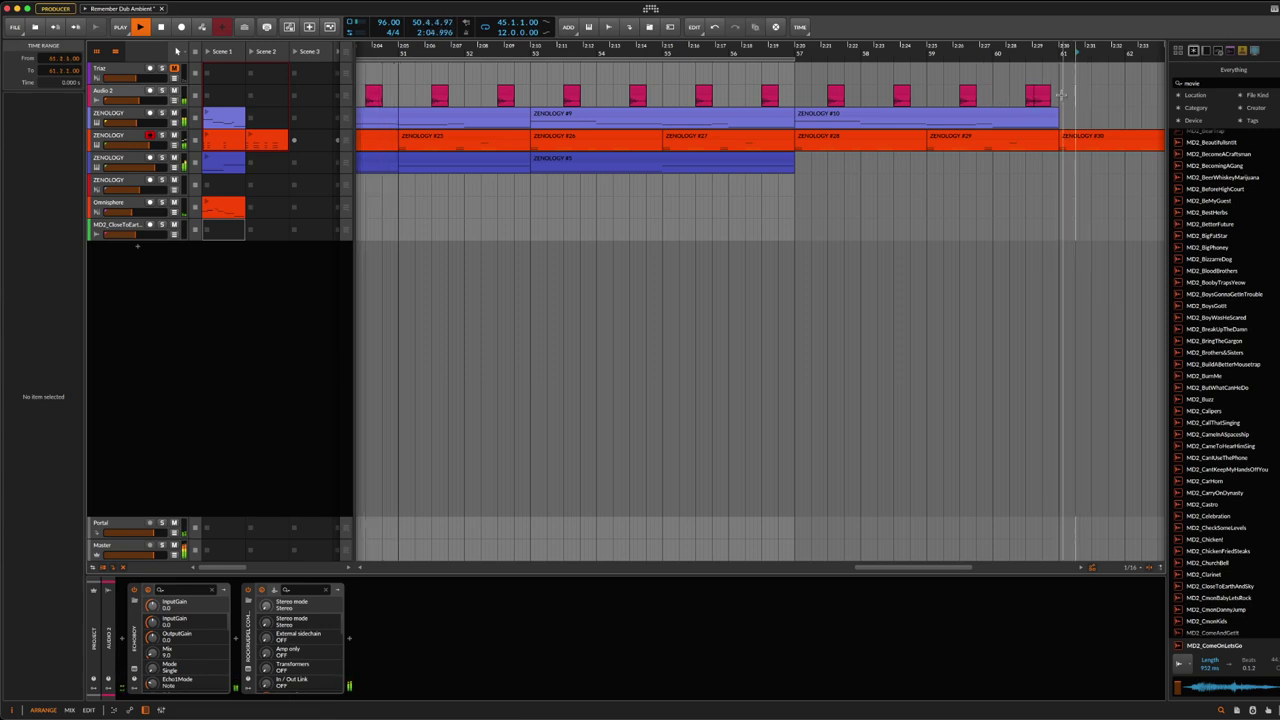
click(1058, 96)
drag(1058, 96, 997, 96)
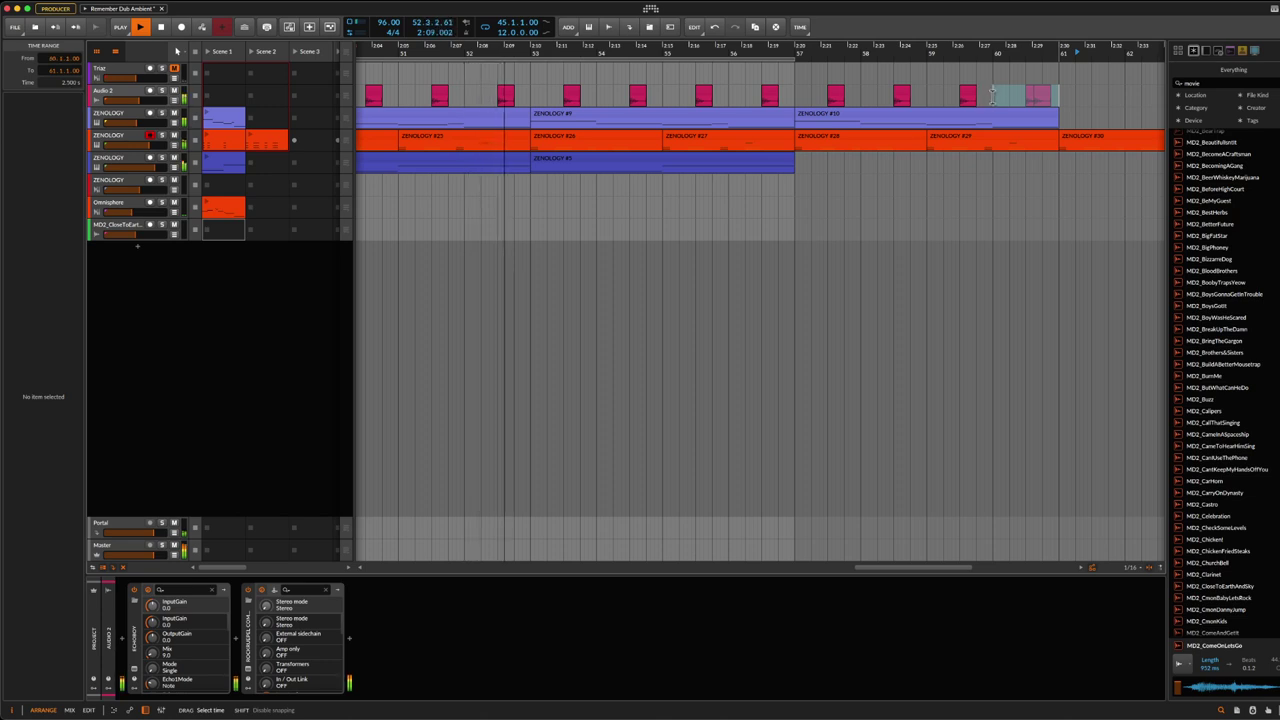
drag(1043, 94, 776, 99)
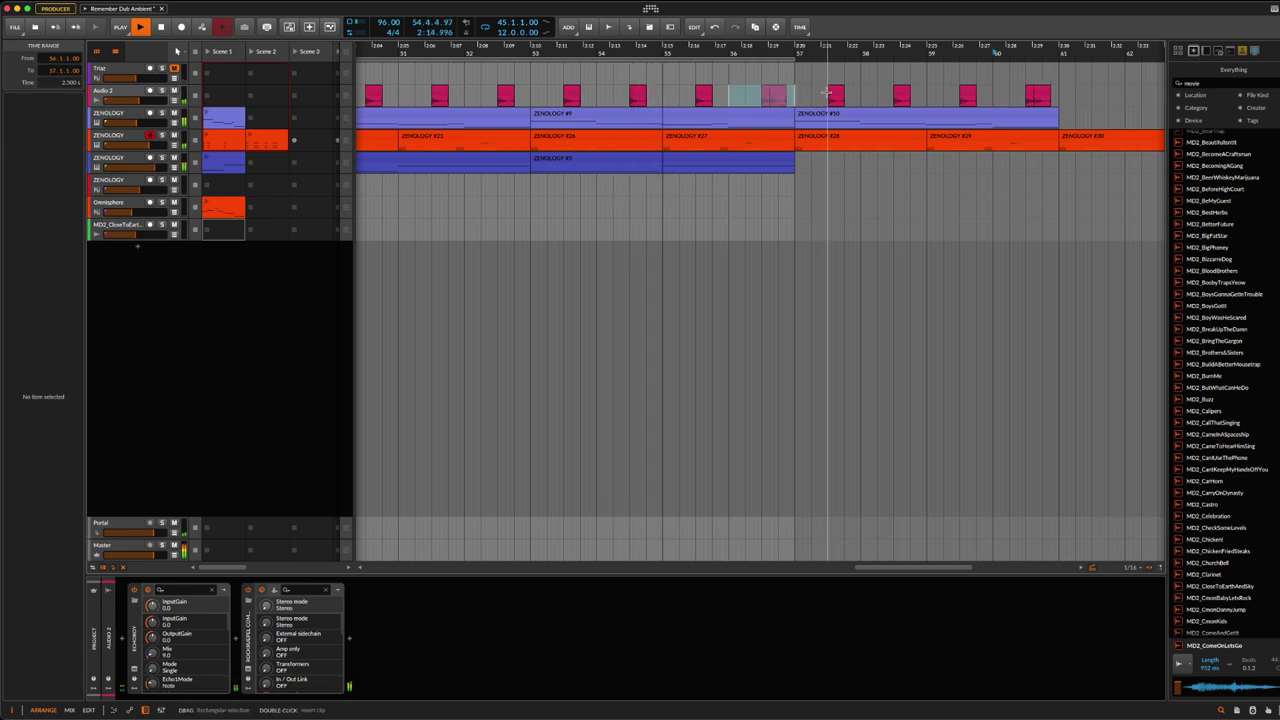
Step: Copy the short Beta 1 - Mix clip at 56.3.1 to 56.4.3 so that it ends at bar 57
scroll(772, 93, up, 4)
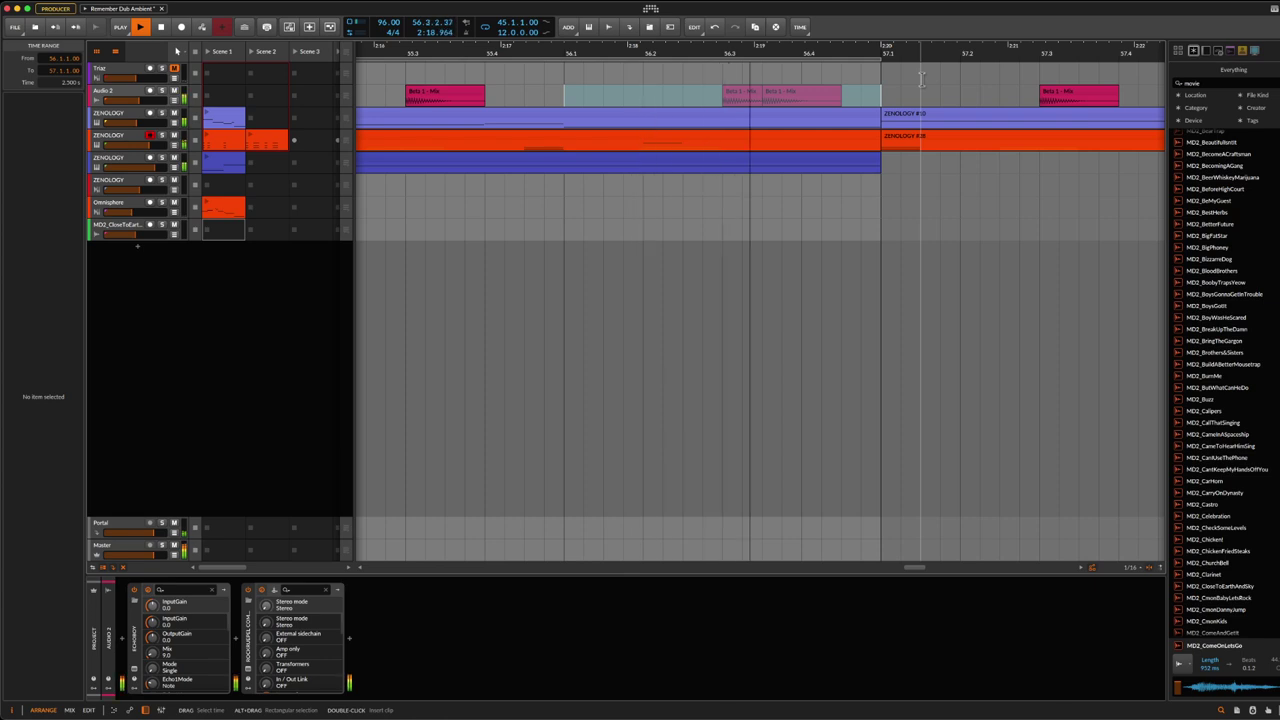
click(743, 95)
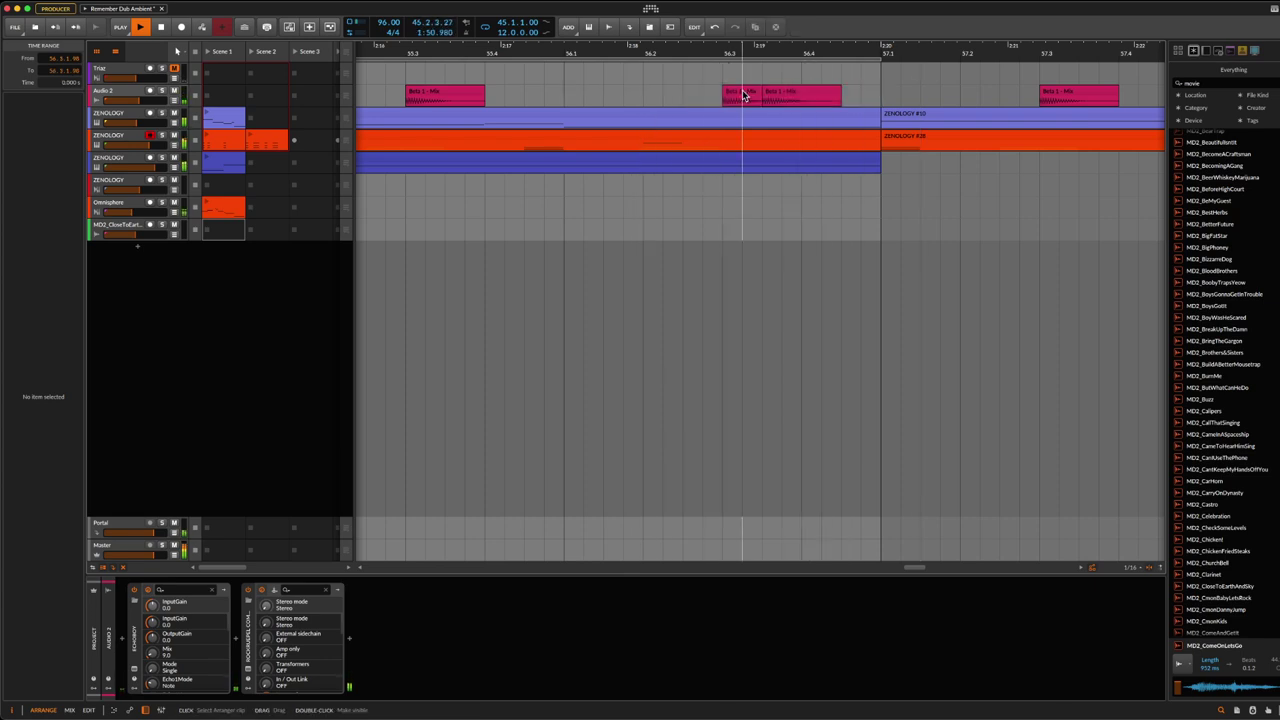
click(738, 94)
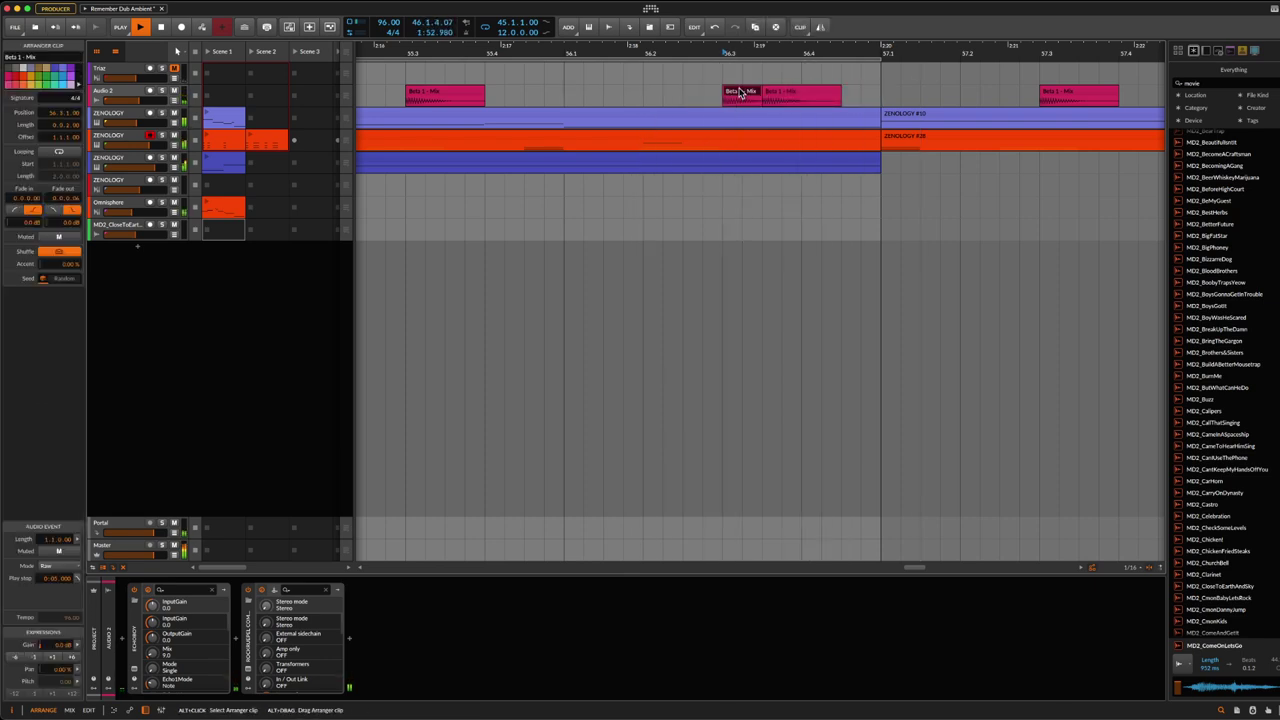
drag(757, 91, 857, 94)
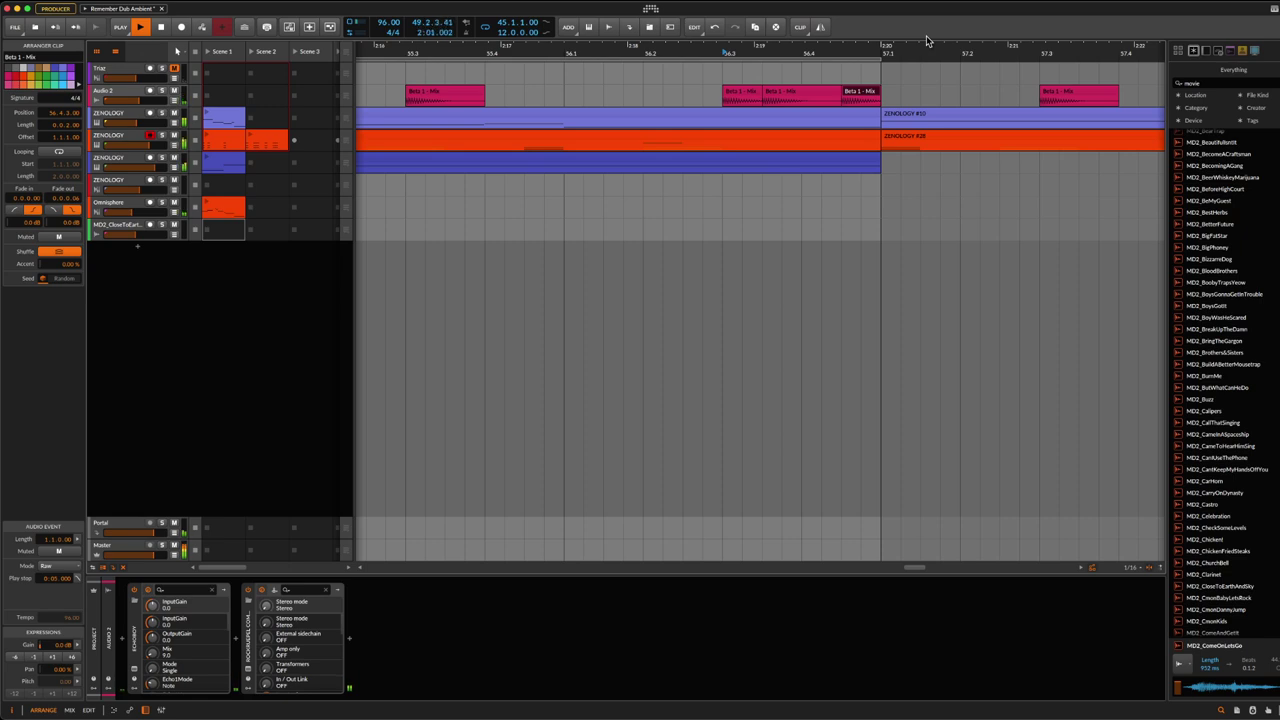
Step: Recolour the Audio 2 clip at 48.3.1 yellow and copy the preceding hit from bar 47 to 48.4.1
drag(885, 46, 1045, 85)
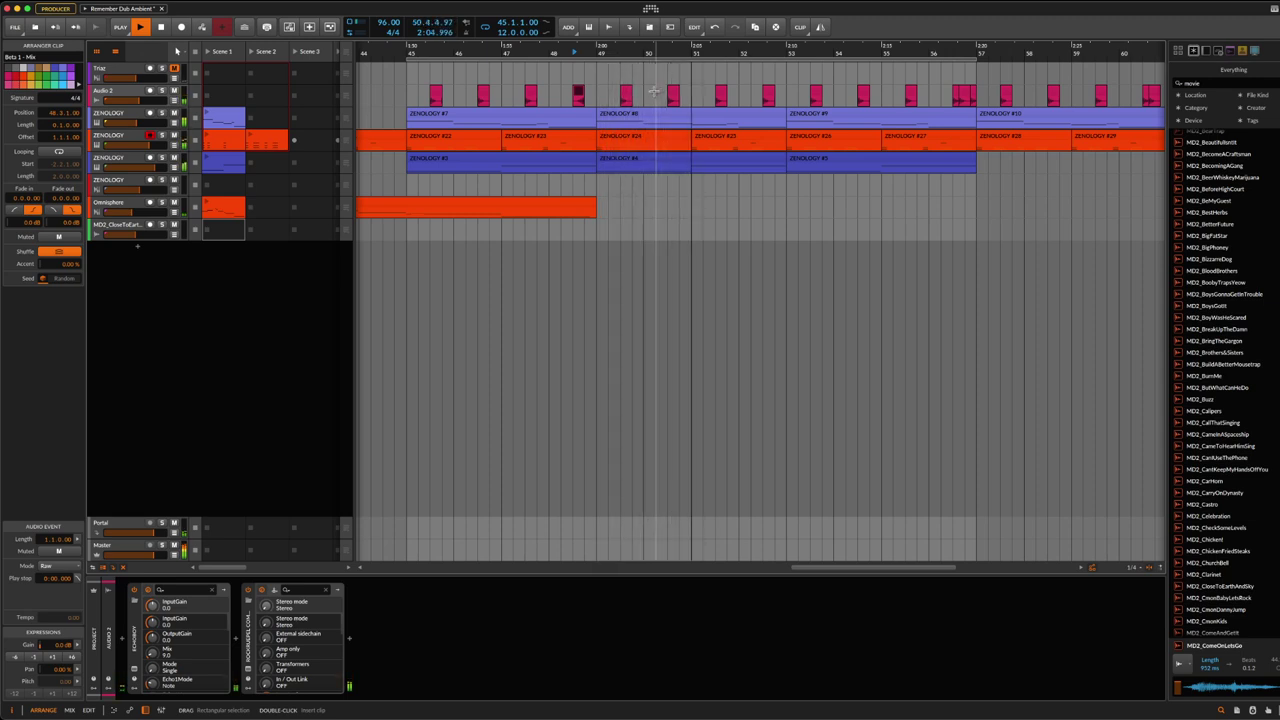
right_click(579, 94)
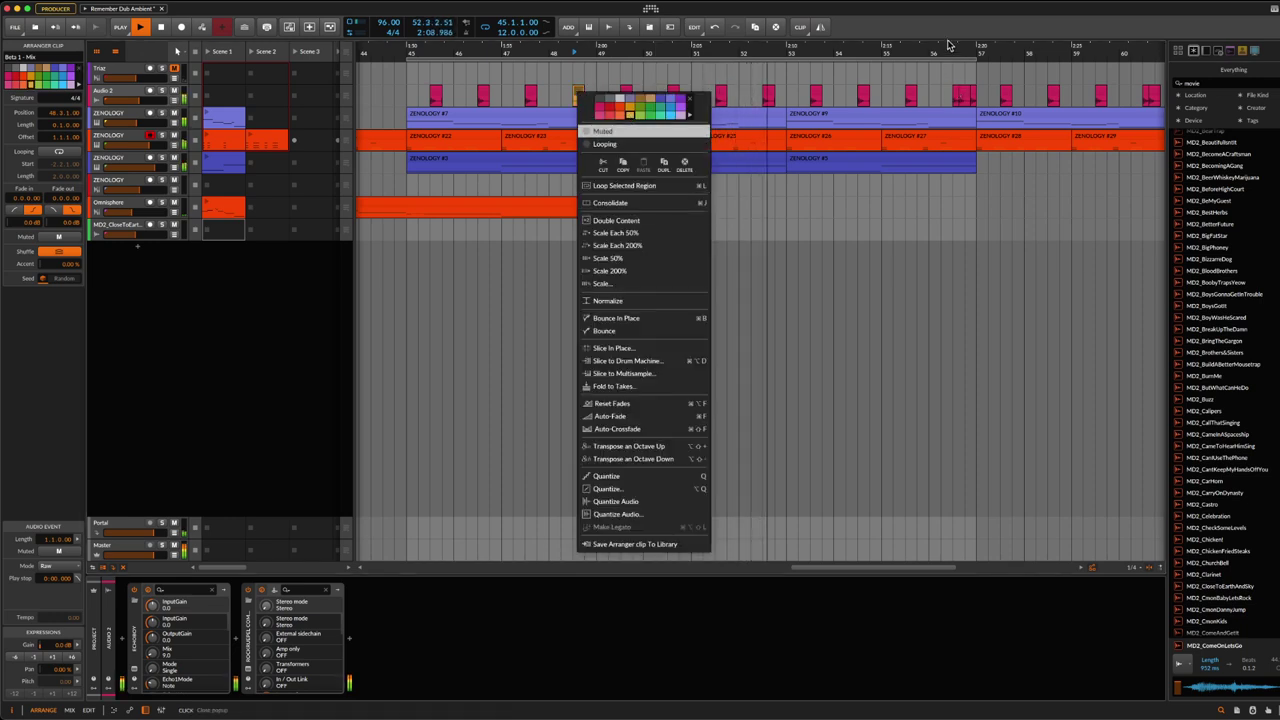
key(Escape)
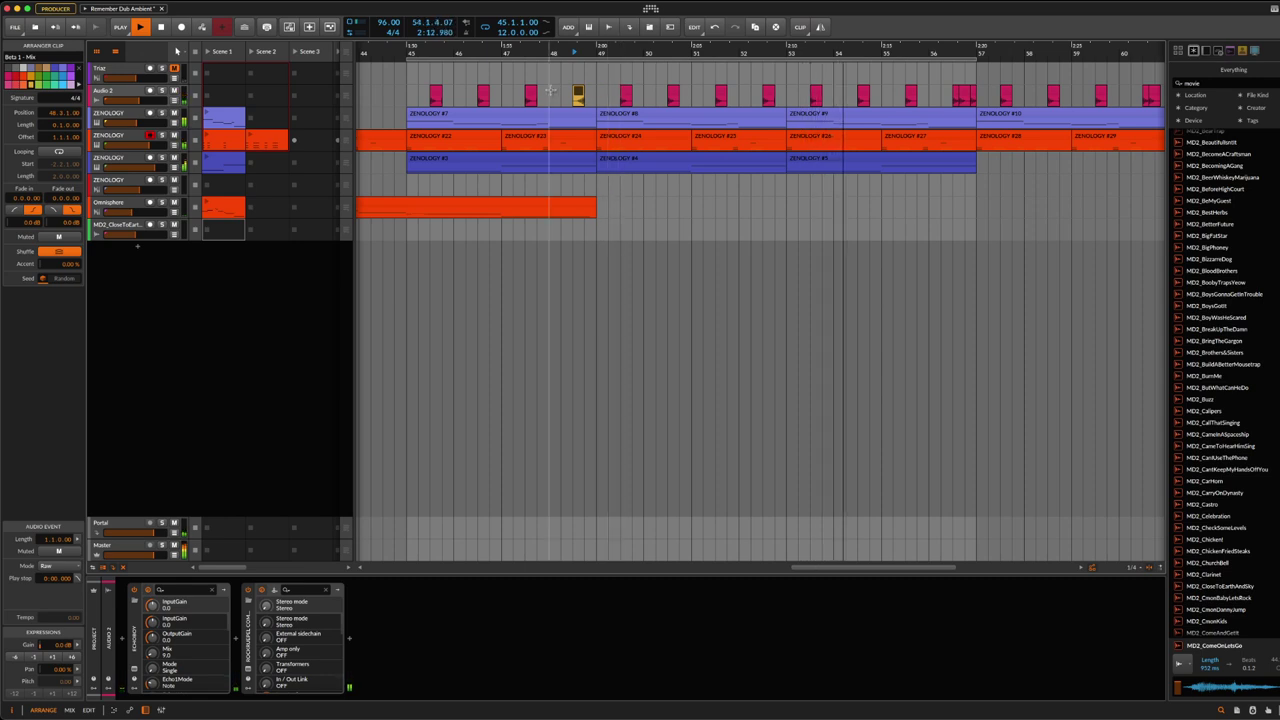
drag(532, 98, 588, 96)
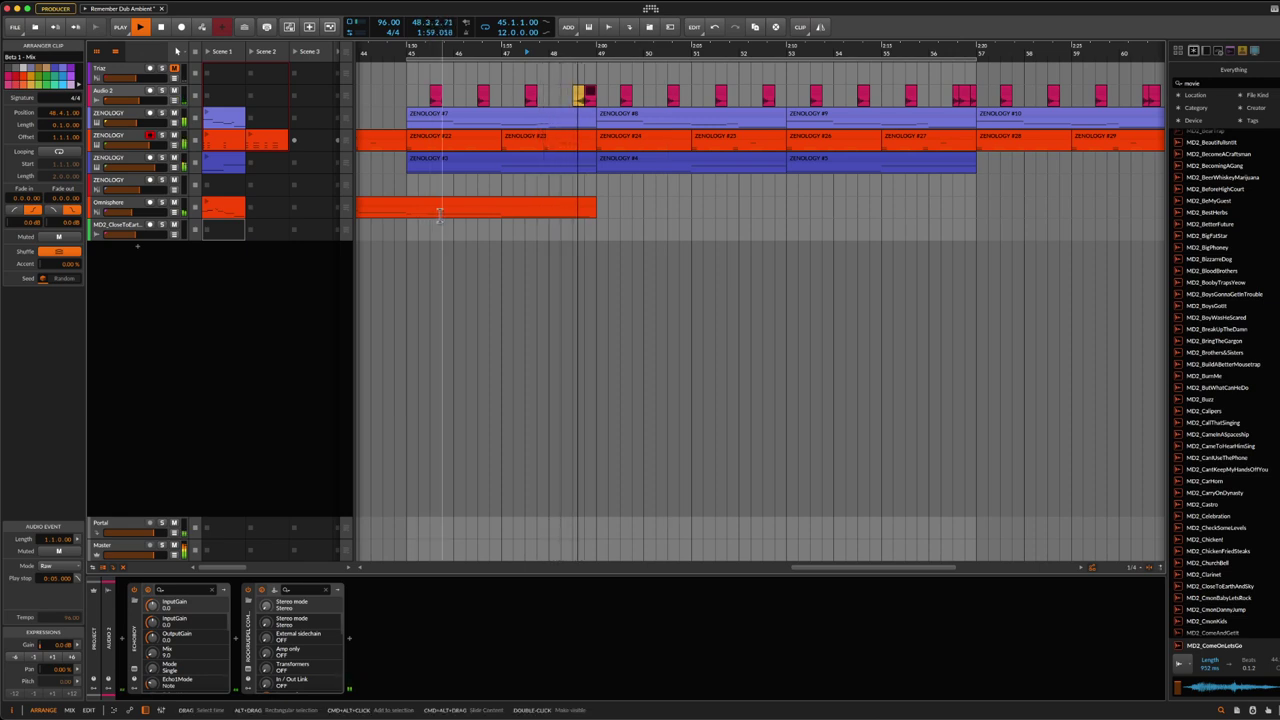
Step: Listen through the looped section and review the devices on Audio 2 and the light purple ZENOLOGY track
drag(590, 53, 622, 72)
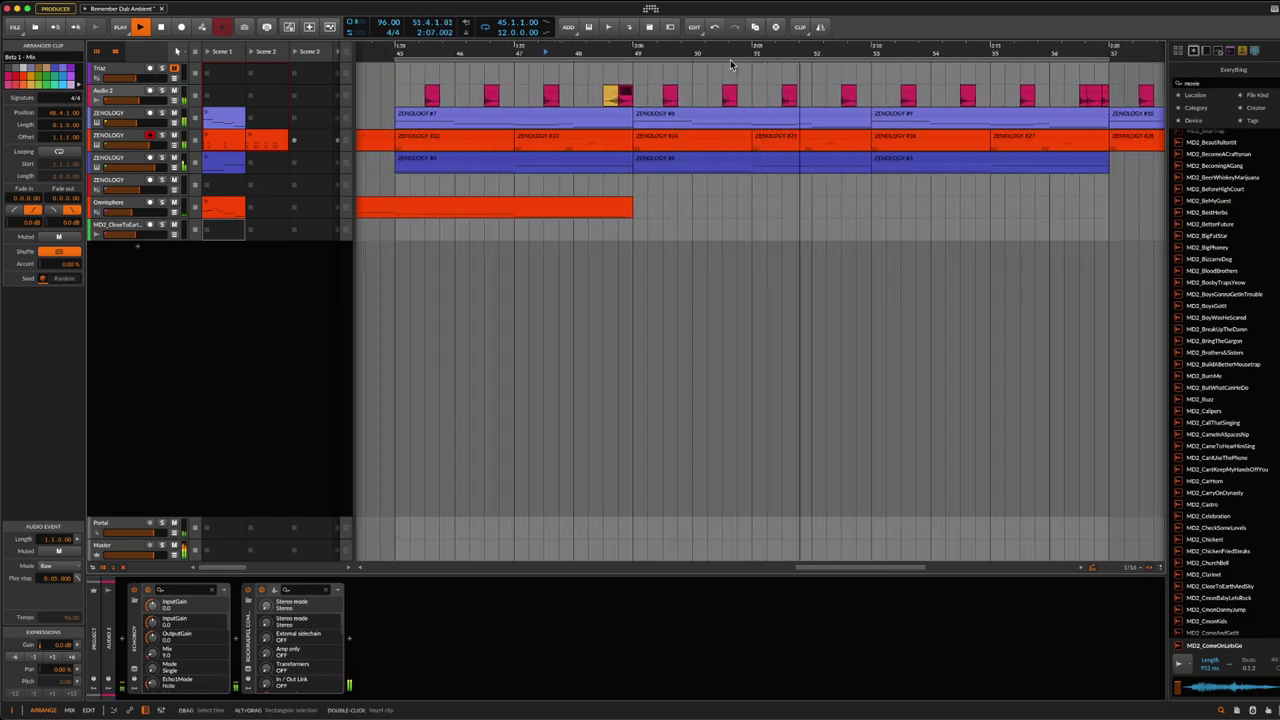
scroll(745, 140, down, 2)
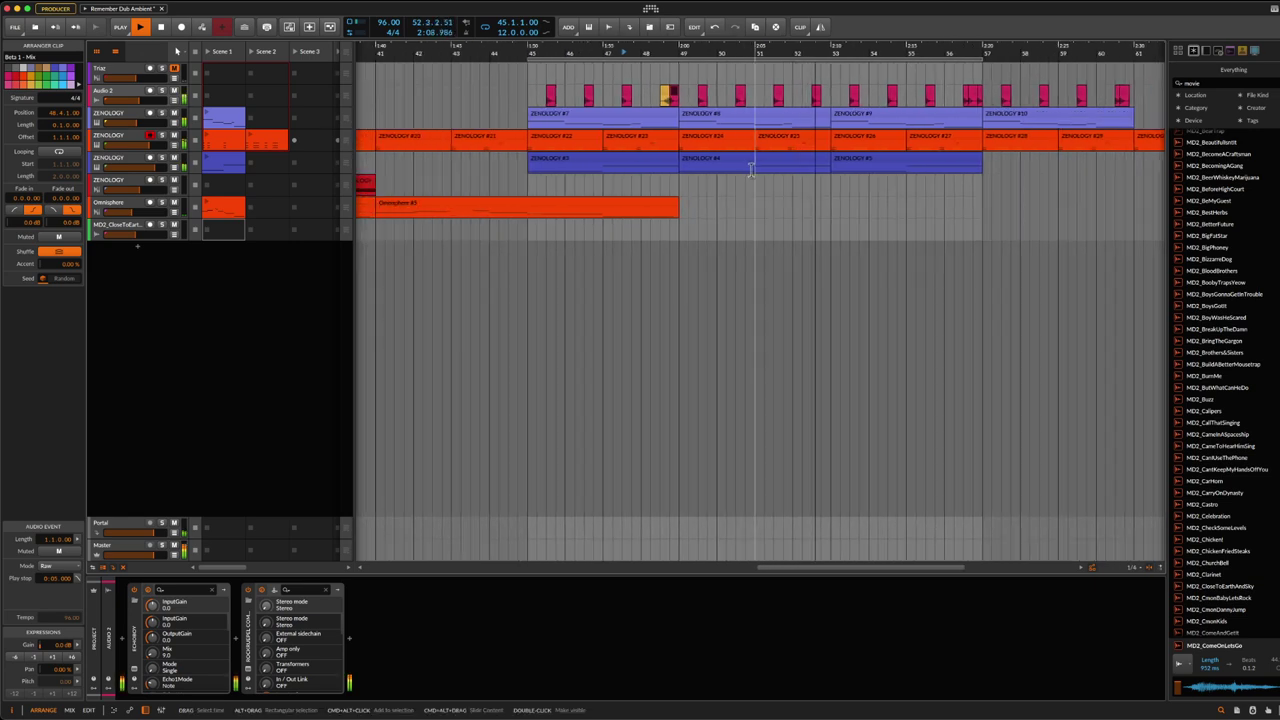
scroll(752, 274, left, 5)
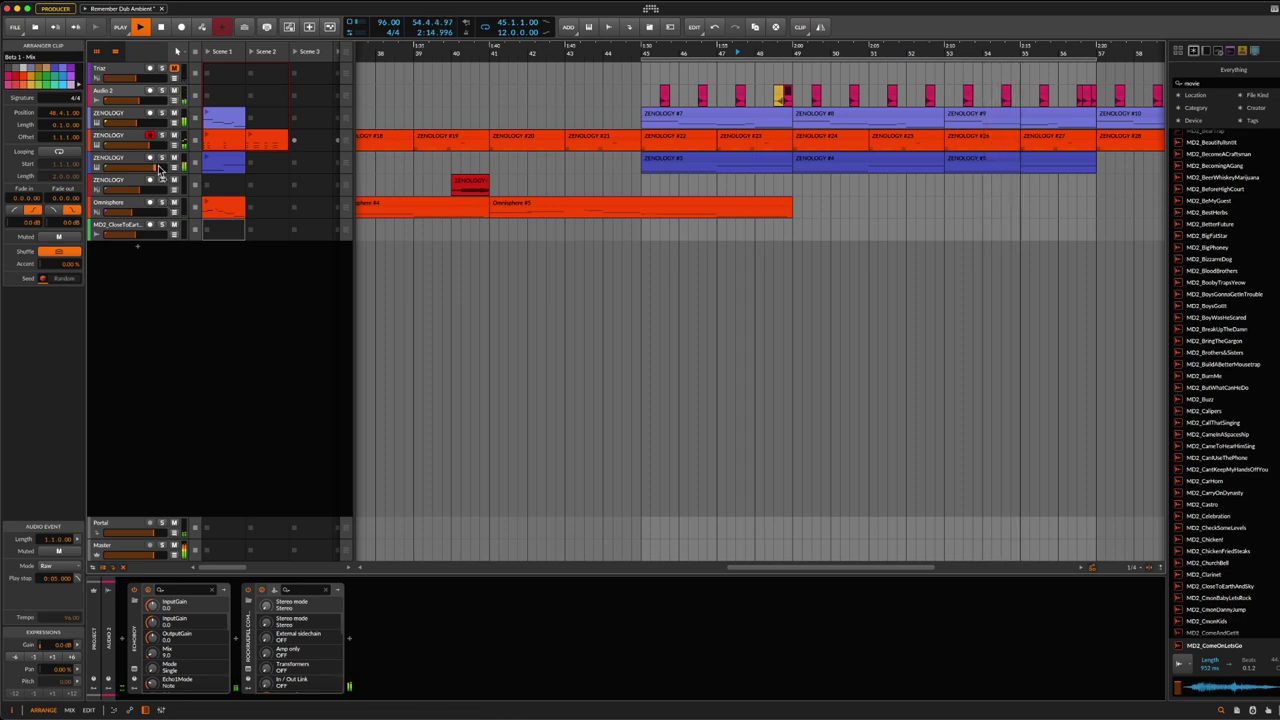
click(127, 97)
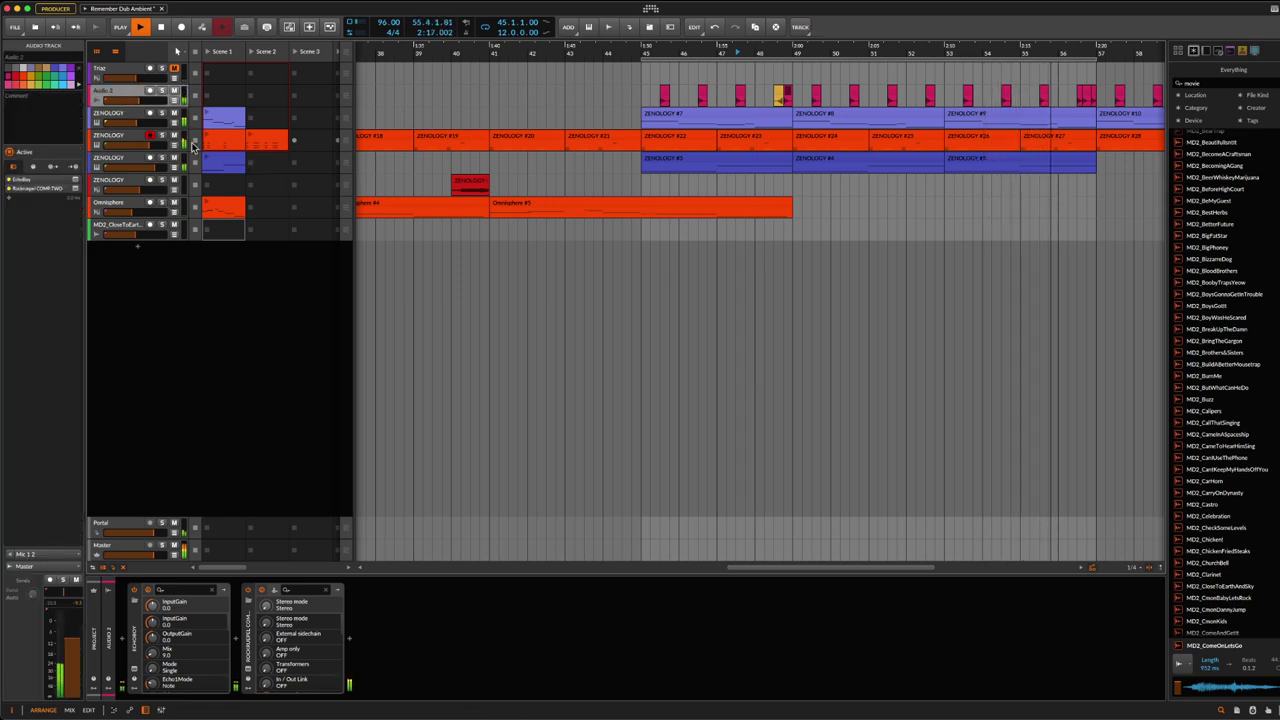
click(122, 120)
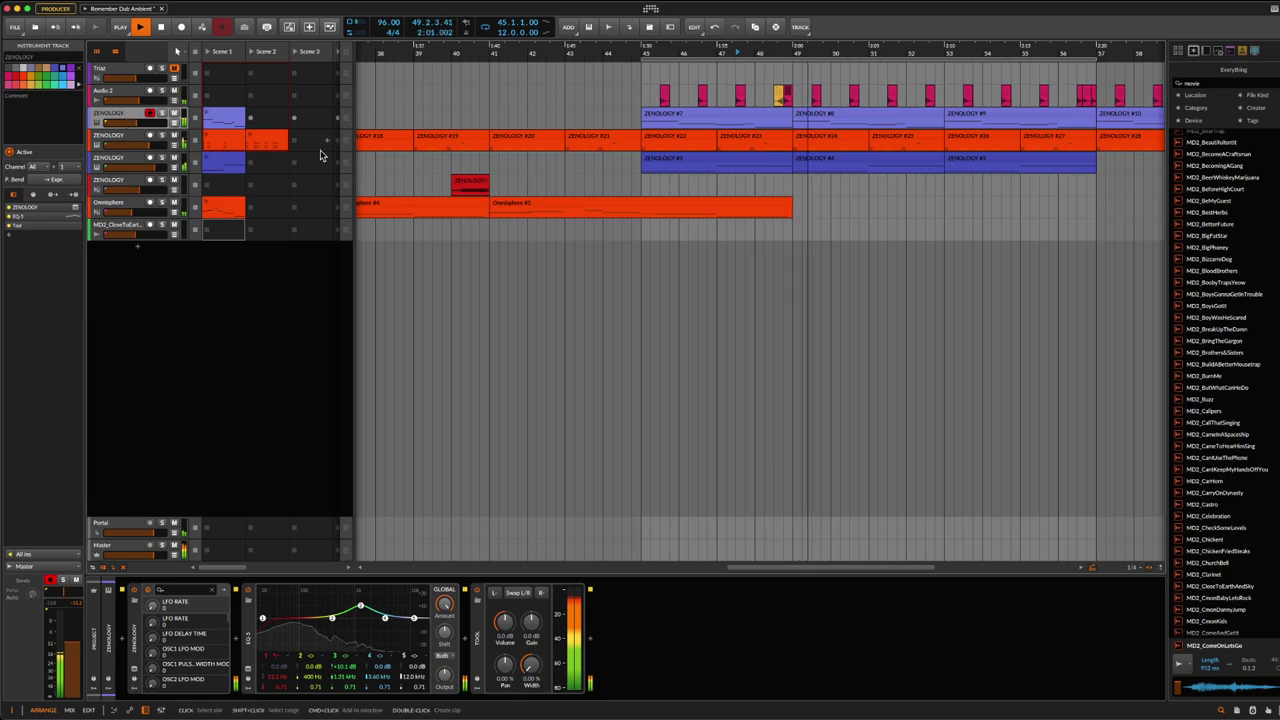
drag(787, 65, 789, 91)
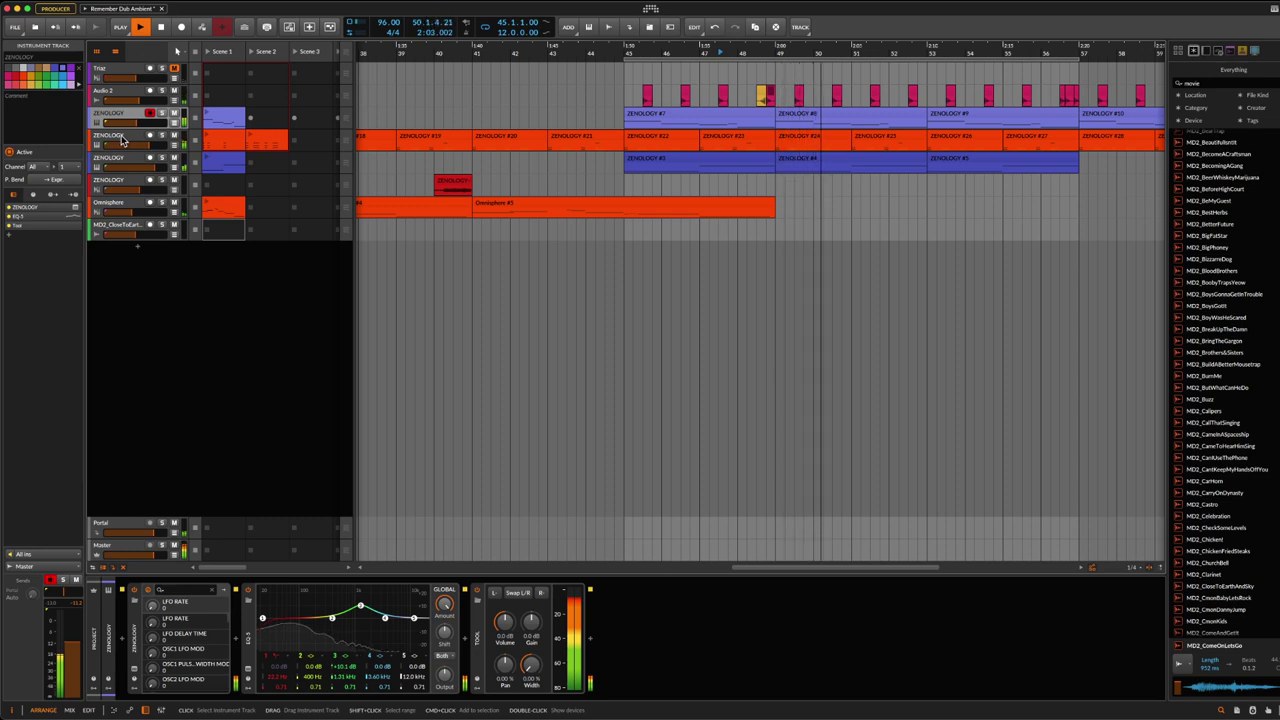
Step: Audition the light purple ZENOLOGY track in solo, release it, and solo the orange ZENOLOGY track within the loop
drag(780, 45, 800, 97)
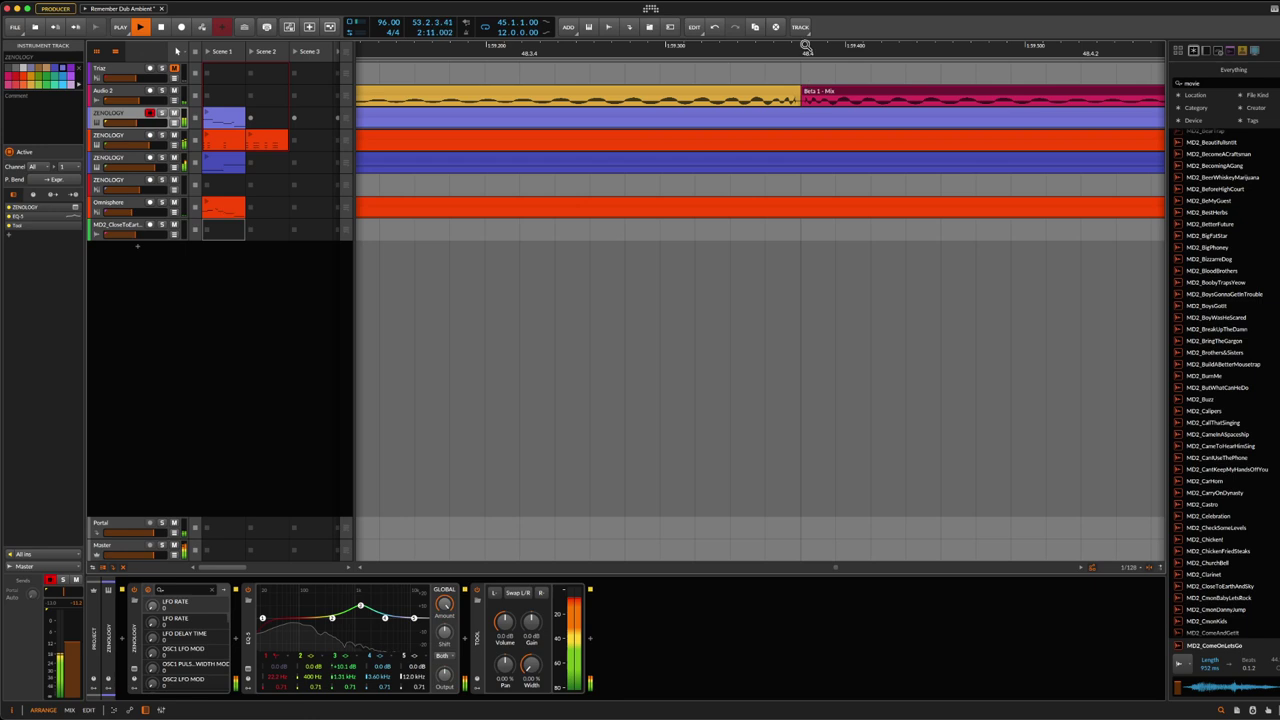
drag(806, 45, 808, 18)
mouse_move(963, 46)
mouse_down()
mouse_move(945, 34)
mouse_move(936, 58)
mouse_move(960, 30)
mouse_up()
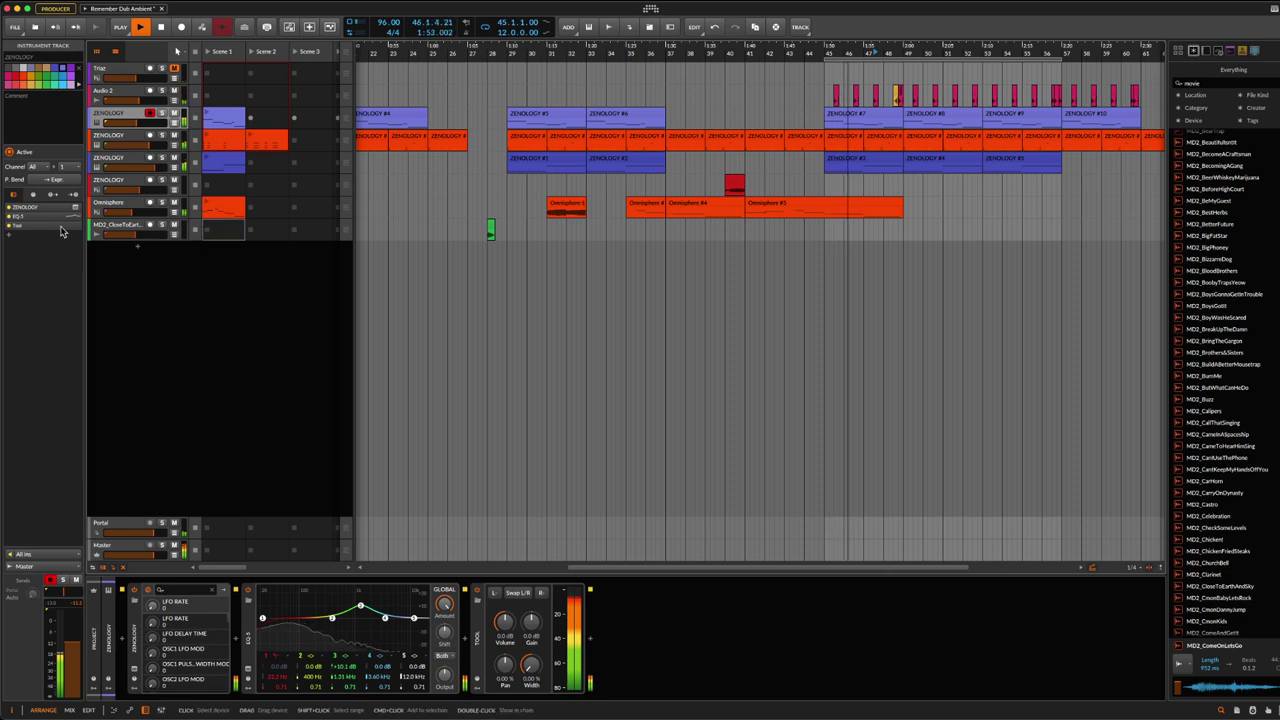
click(161, 114)
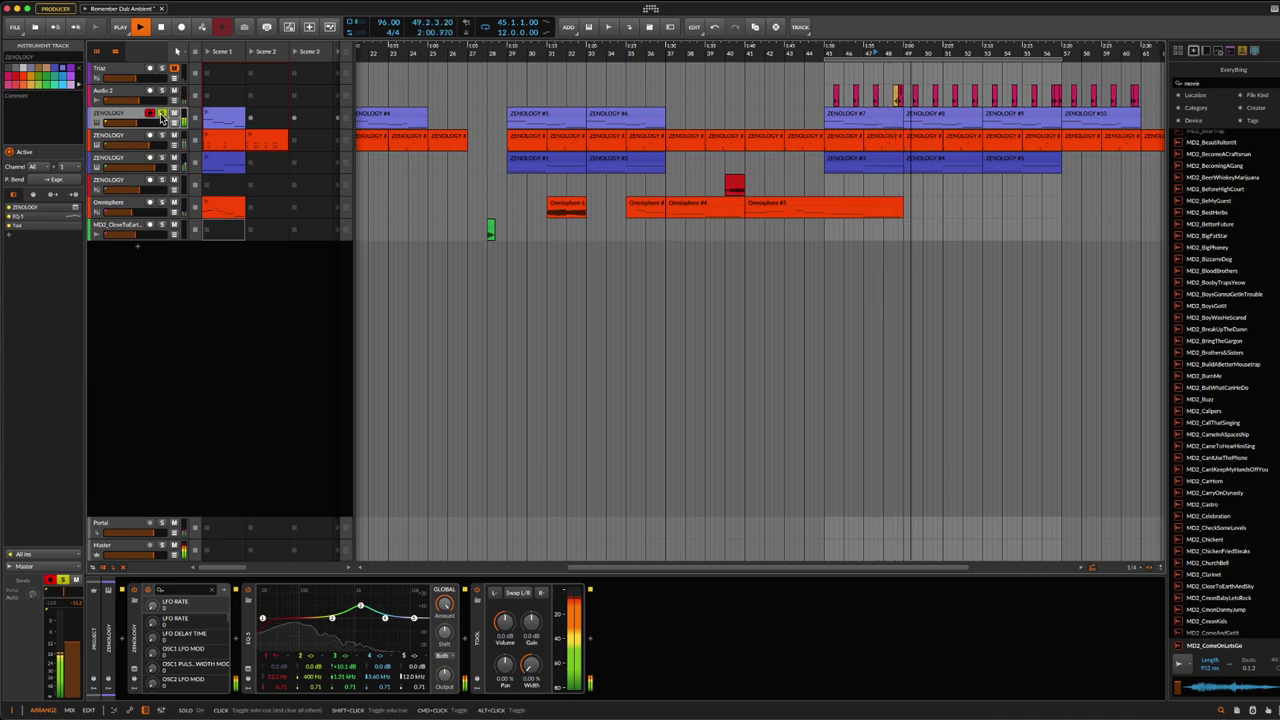
click(161, 114)
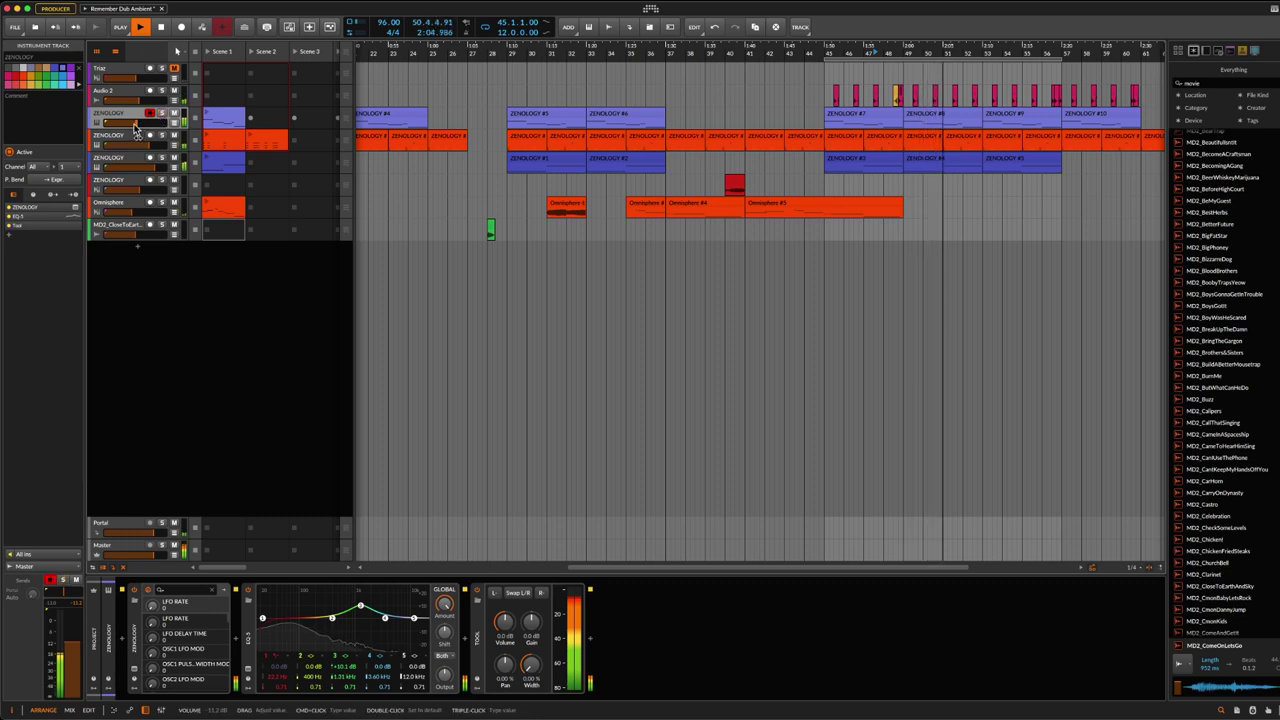
click(162, 136)
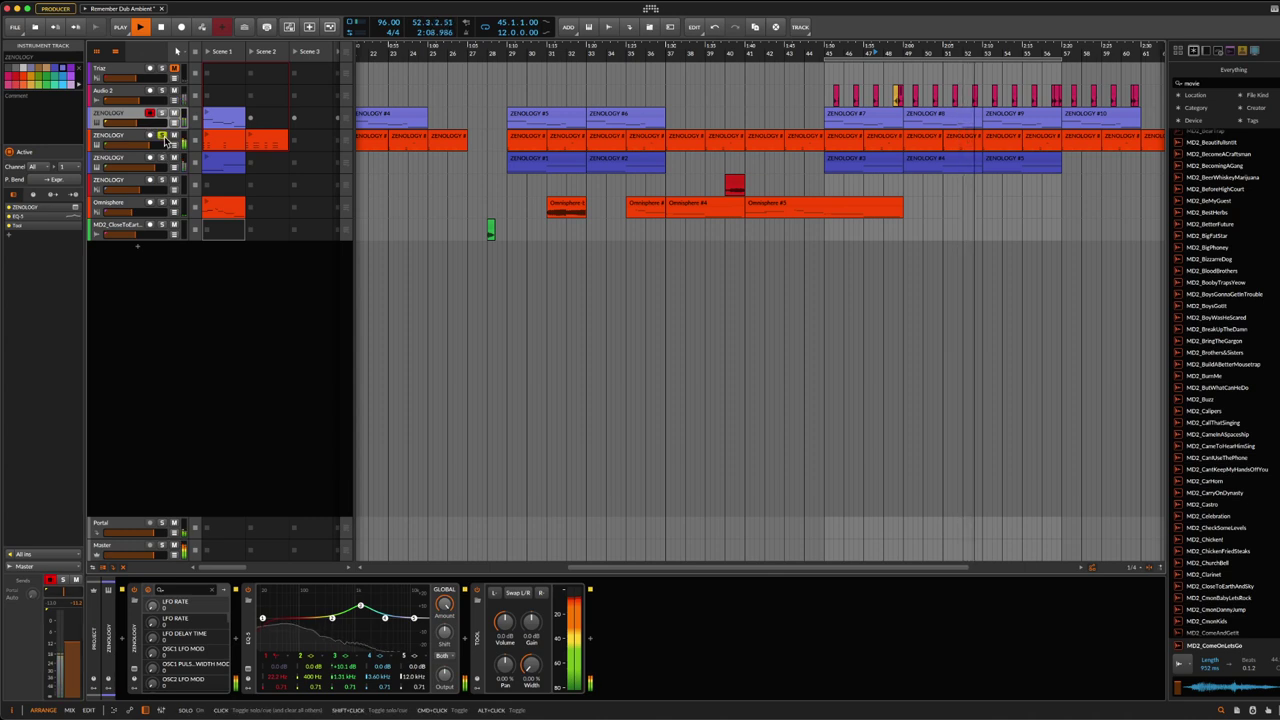
Step: Insert a Dynamics device after Tool at the end of the light purple ZENOLOGY track's chain
double_click(603, 601)
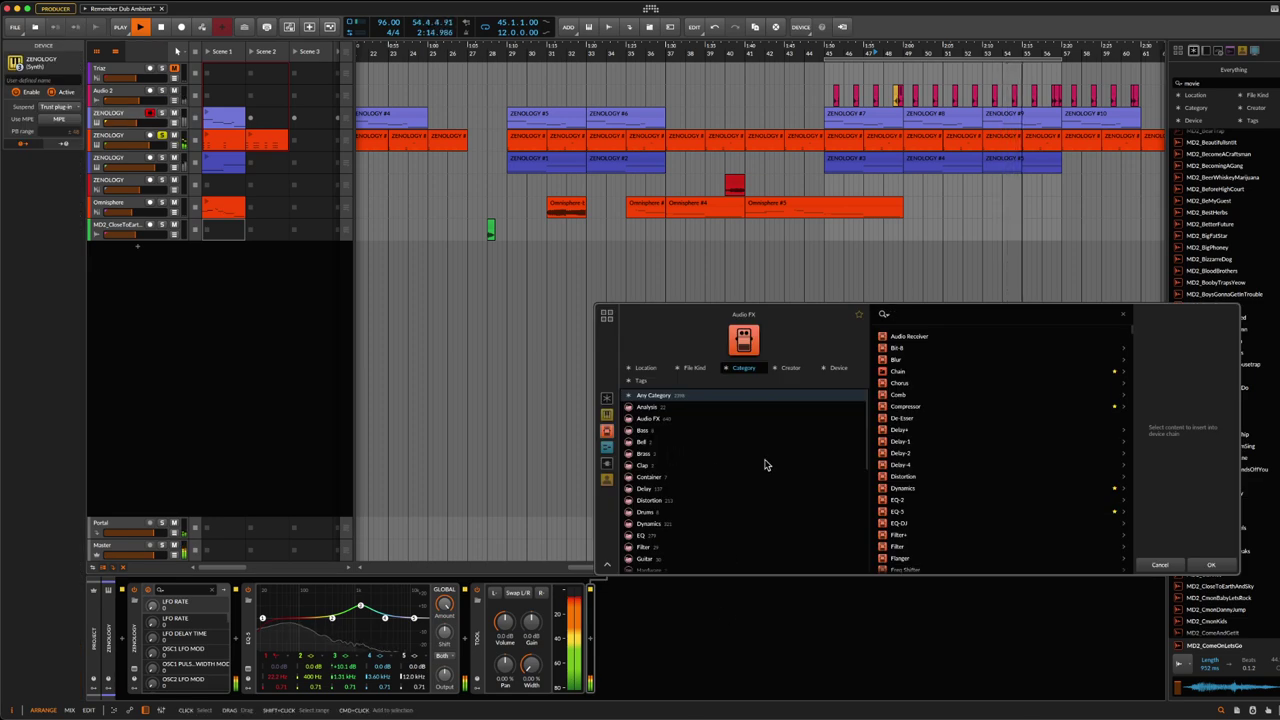
text(dyn)
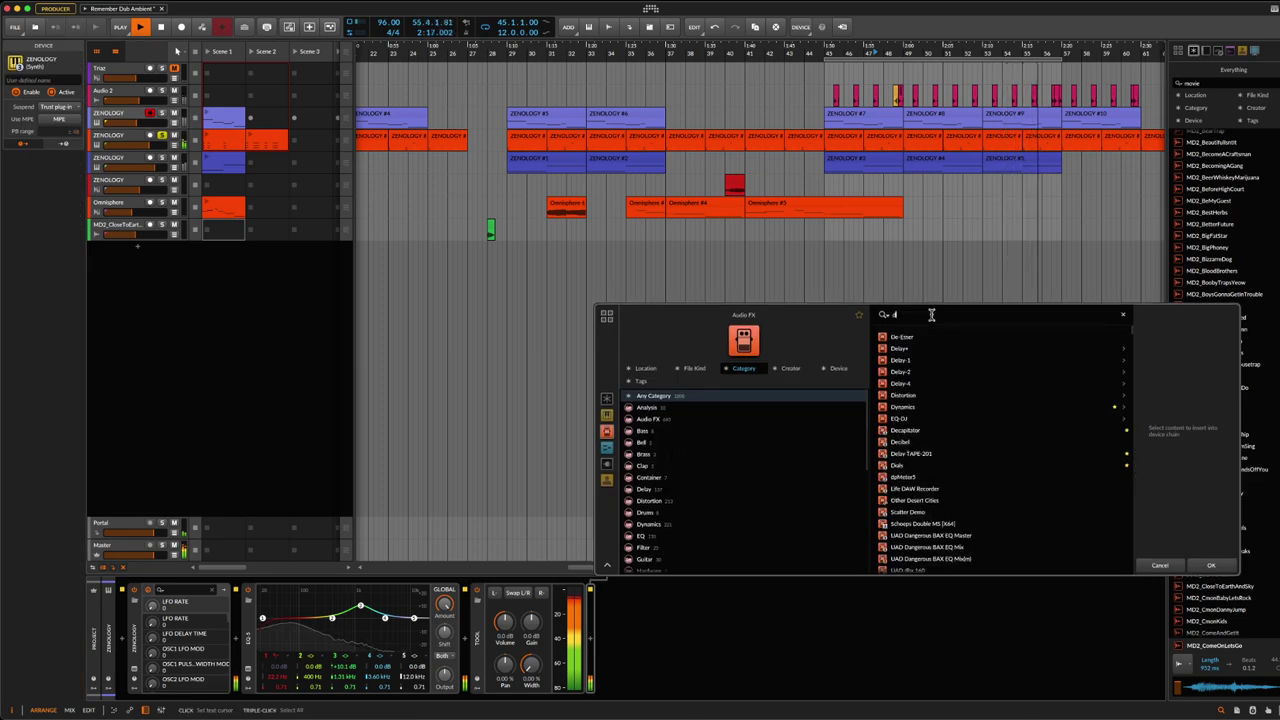
click(936, 338)
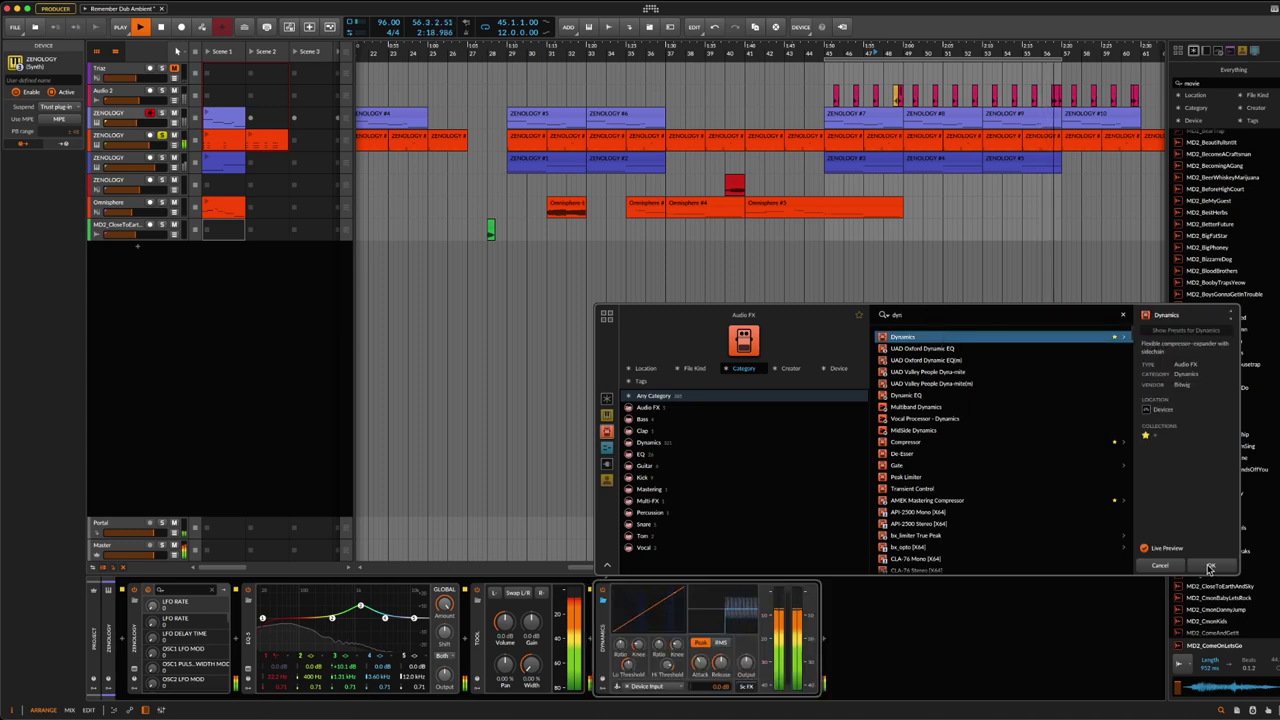
click(1210, 567)
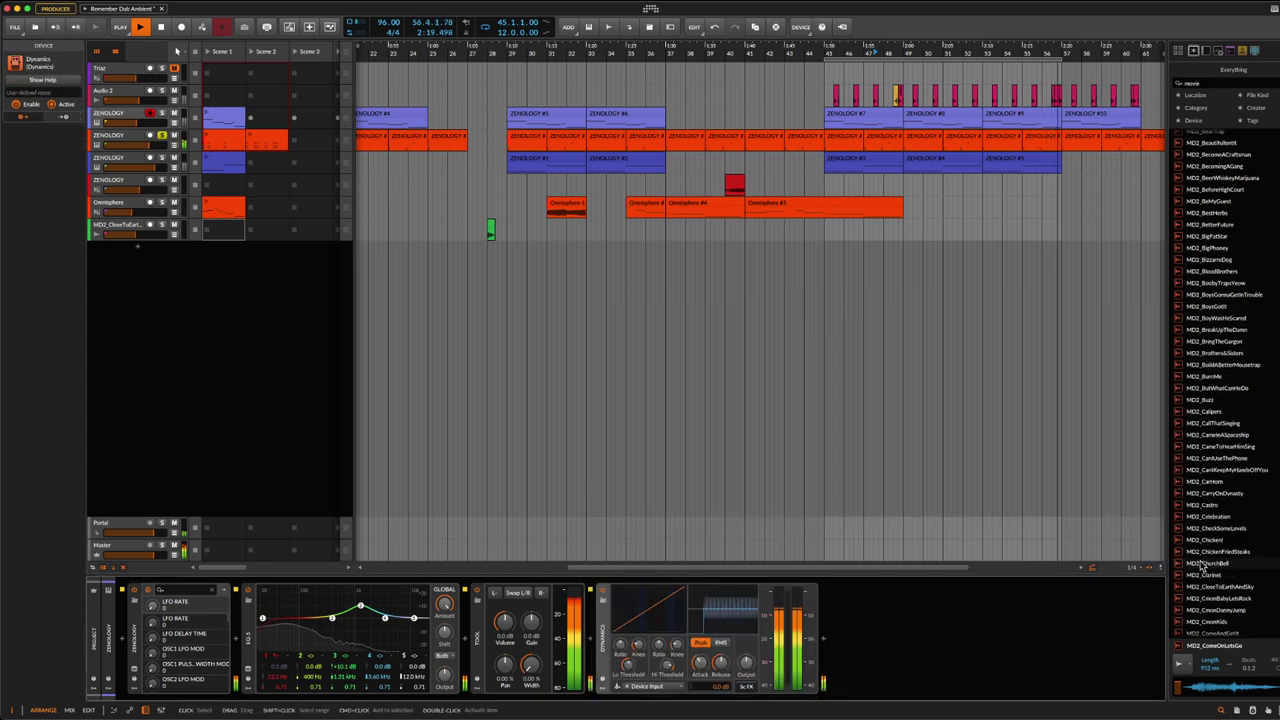
Step: Set the Dynamics device's sidechain source to Audio 2 (PRE)
click(656, 690)
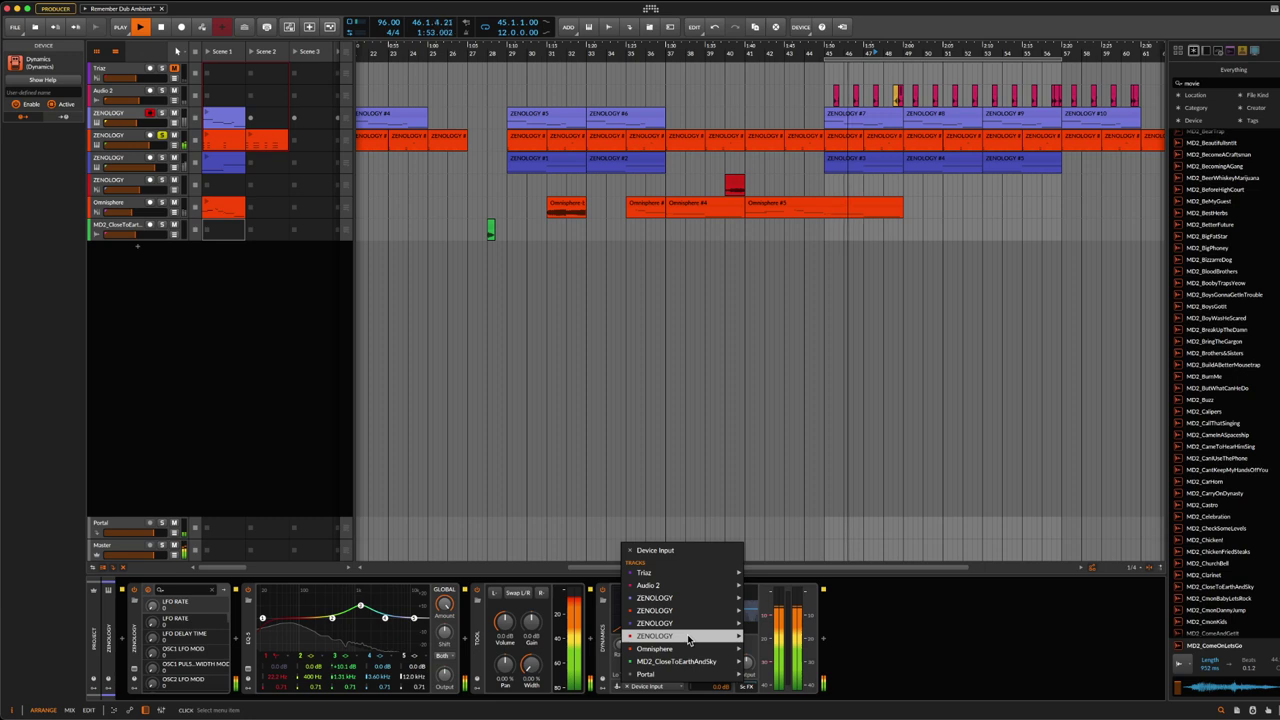
mouse_move(688, 640)
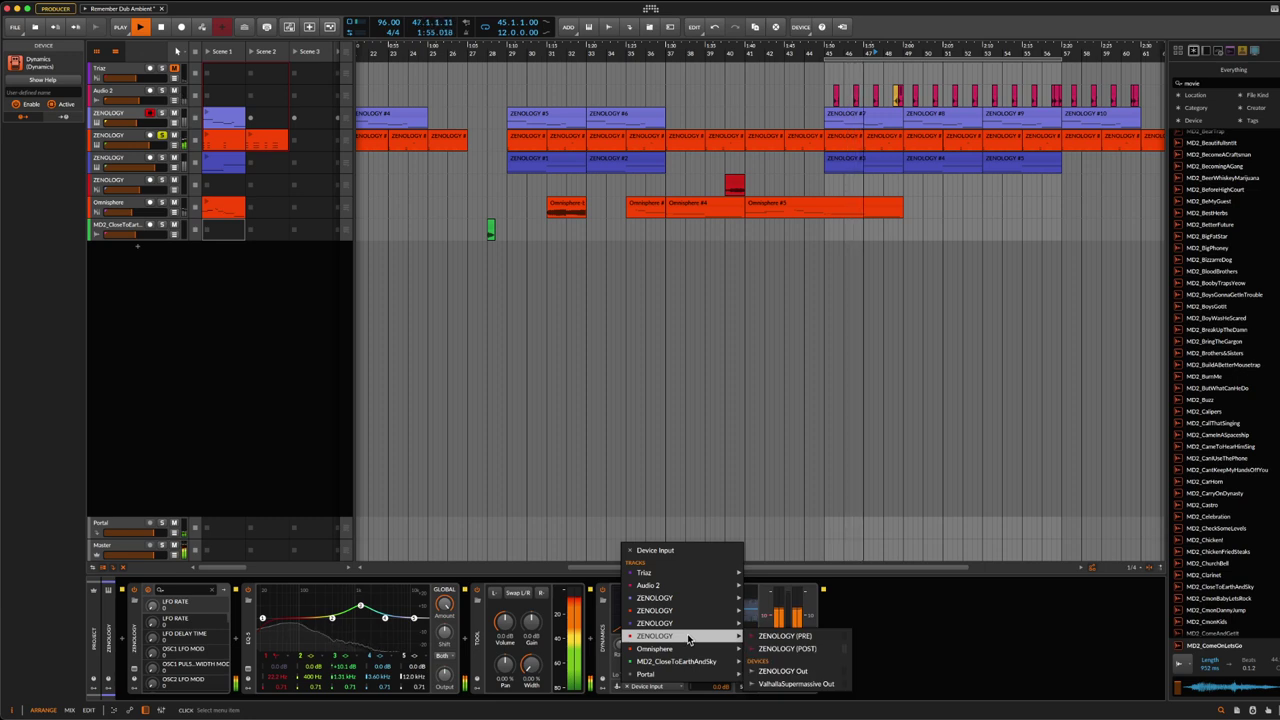
mouse_move(700, 585)
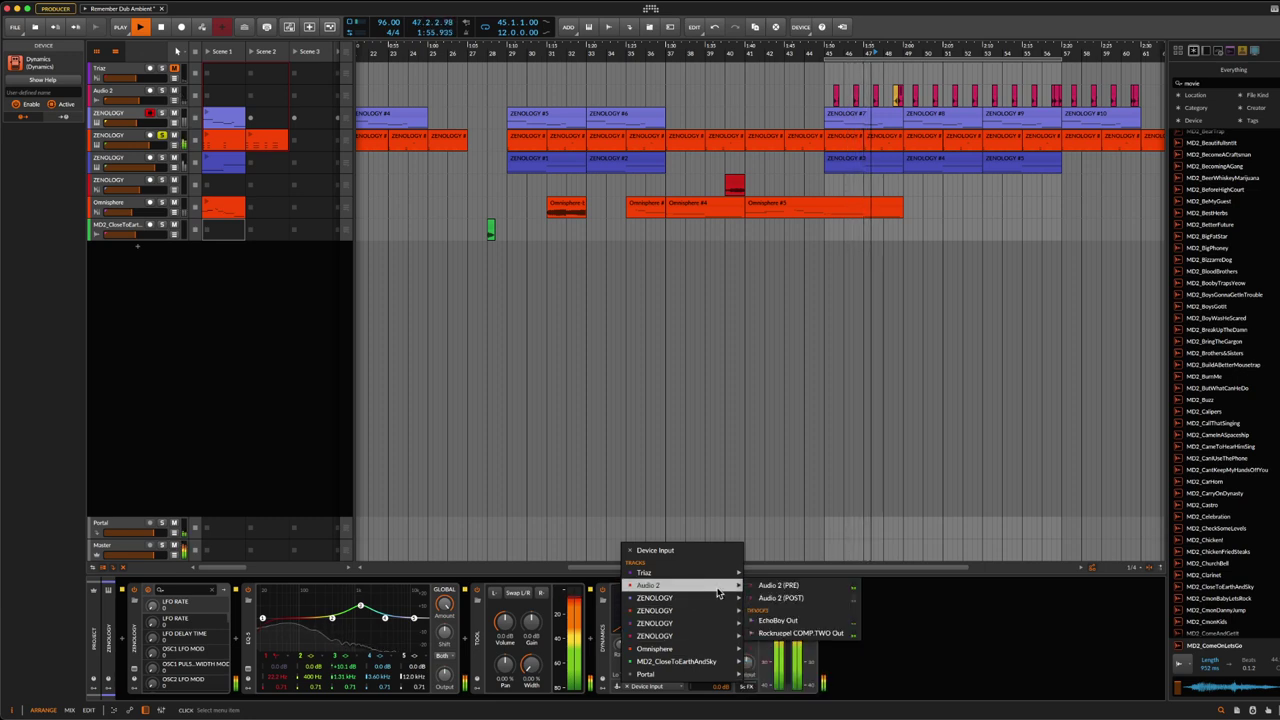
click(815, 594)
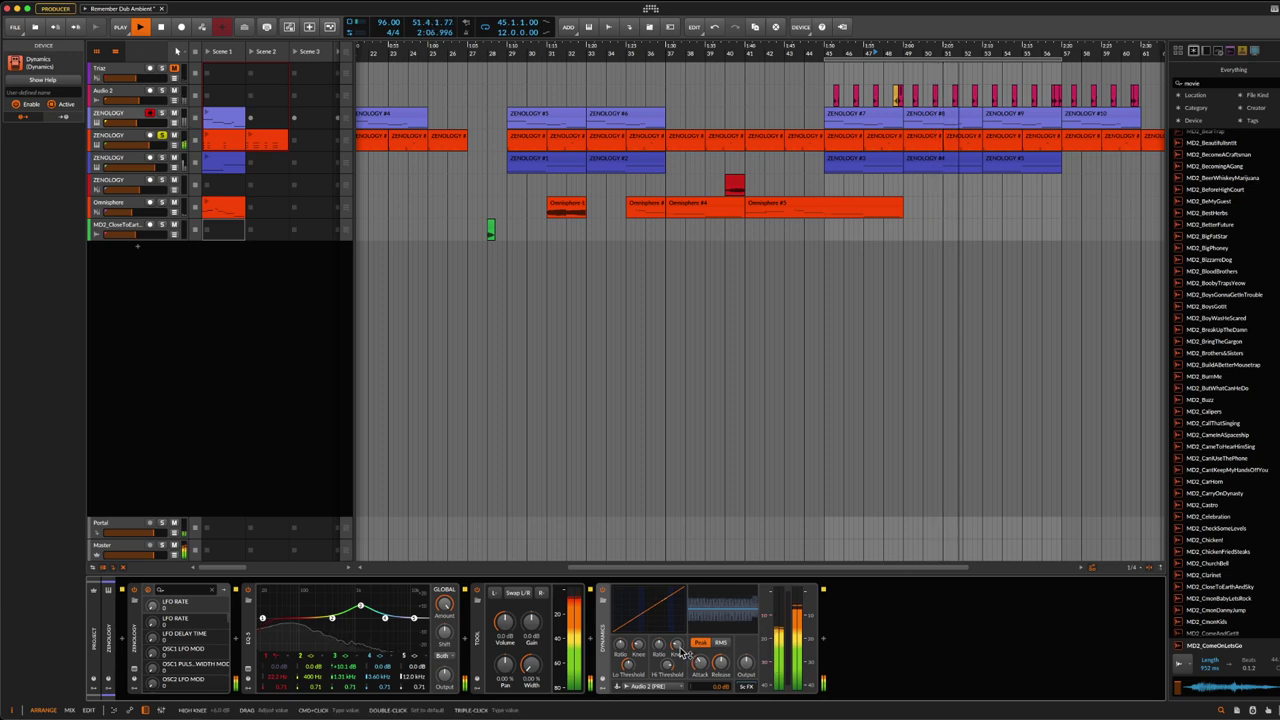
Step: Adjust the high knee of Dynamics and lower its high threshold well below -19 dB for strong ducking
mouse_move(677, 646)
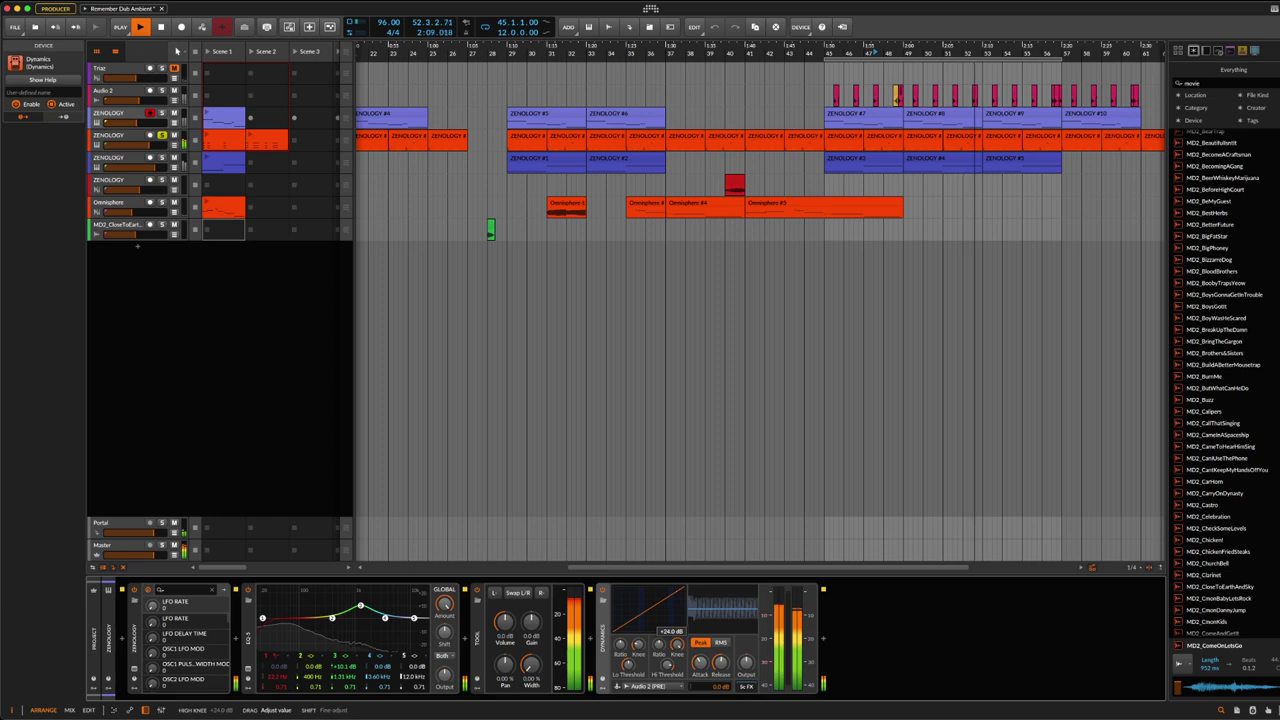
double_click(677, 646)
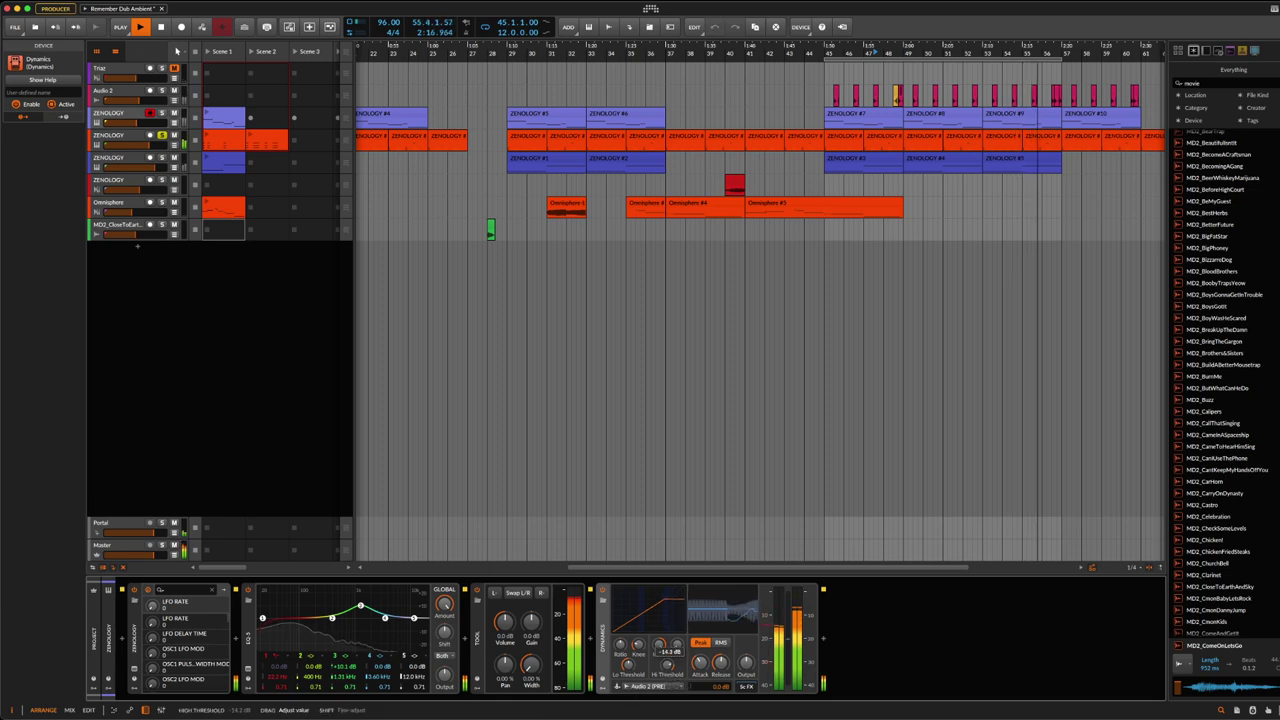
drag(660, 648, 660, 662)
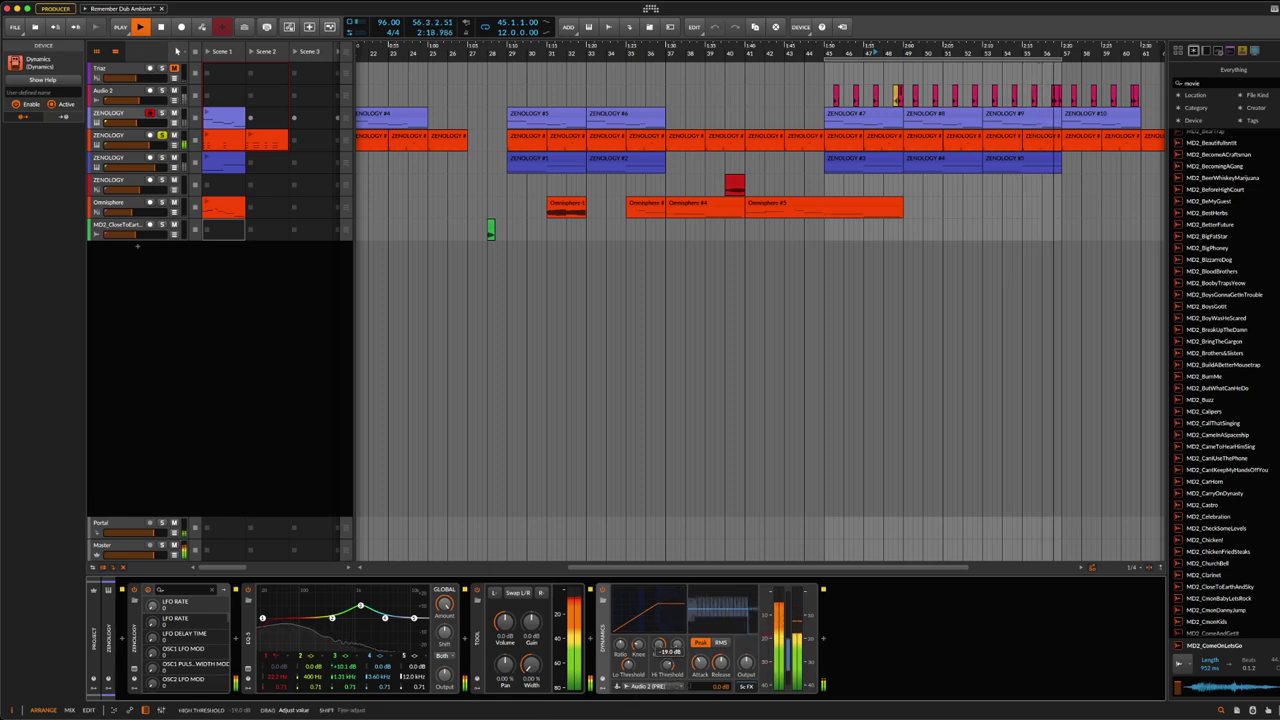
drag(660, 660, 660, 695)
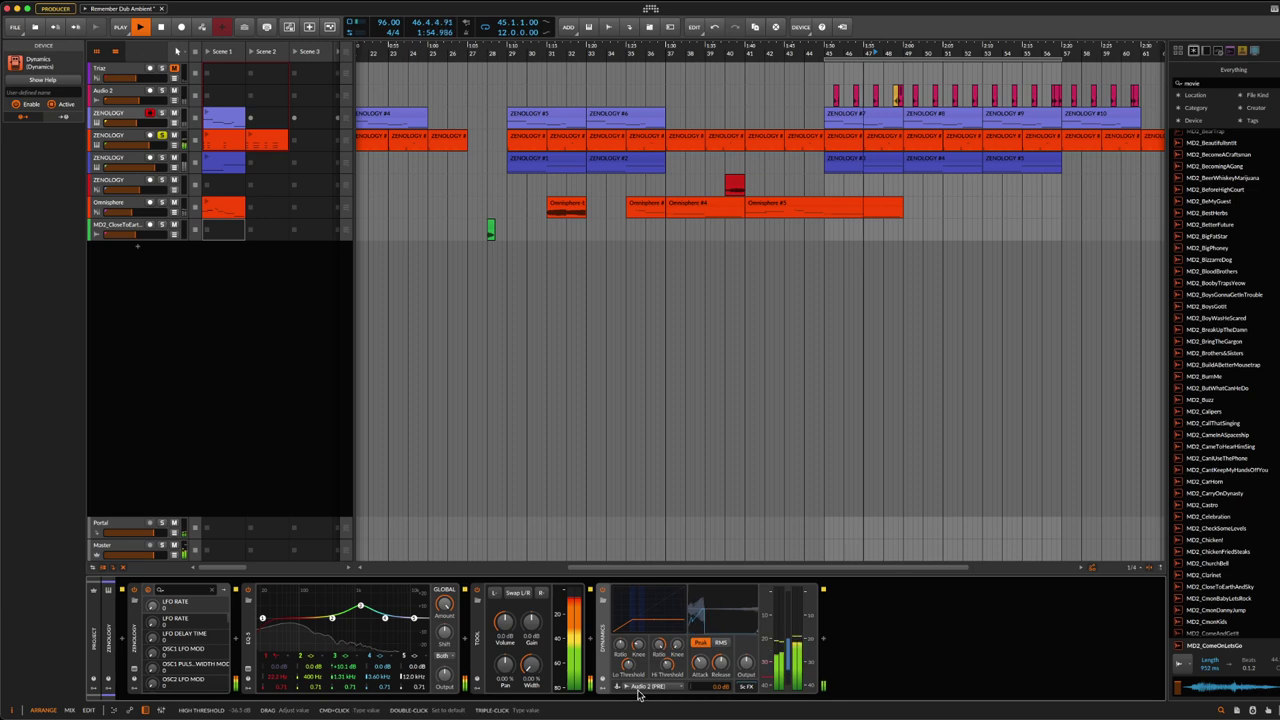
Step: Move the Dynamics device from the light purple ZENOLOGY track to the orange ZENOLOGY track's device chain
click(126, 138)
click(126, 120)
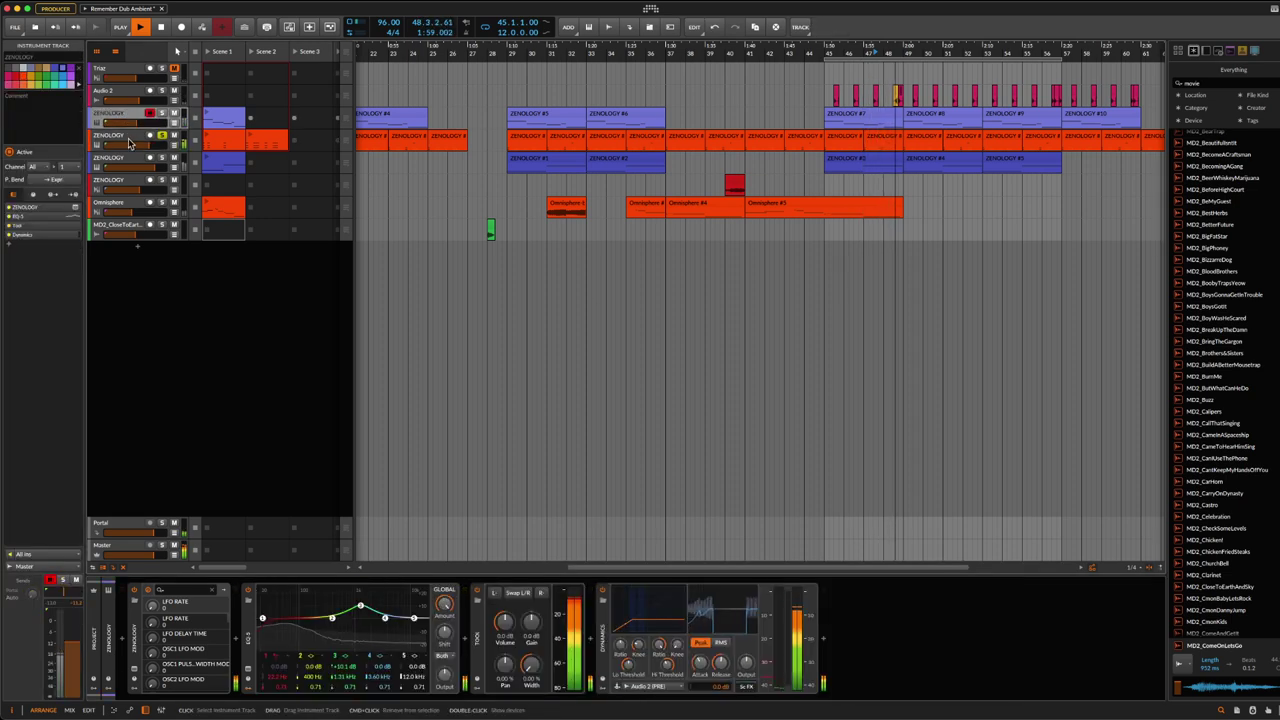
click(604, 632)
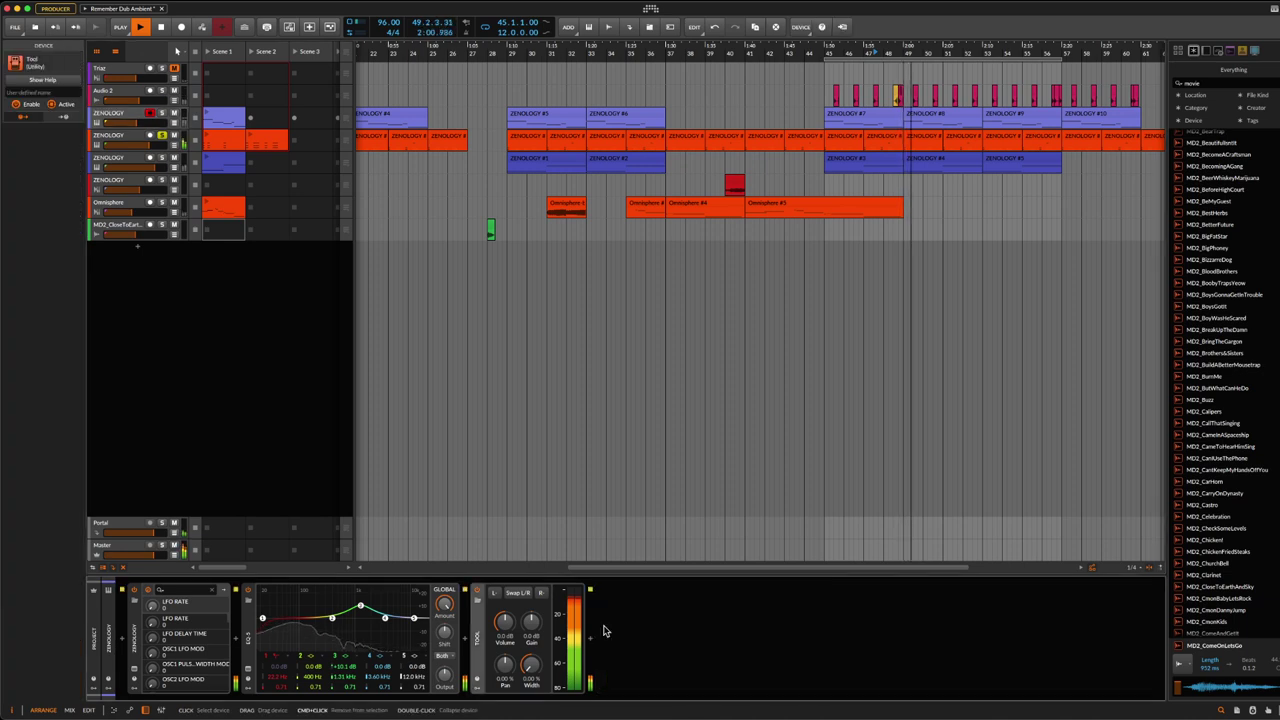
click(126, 138)
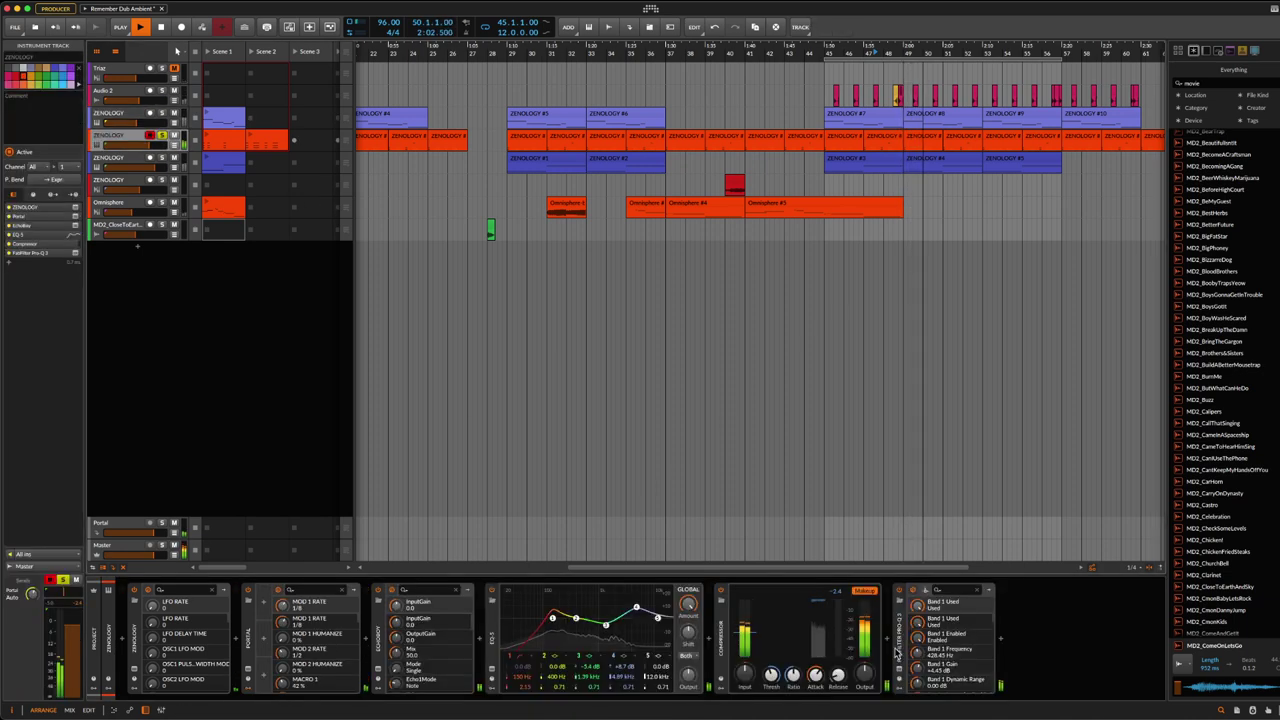
click(1057, 640)
key(ctrl+v)
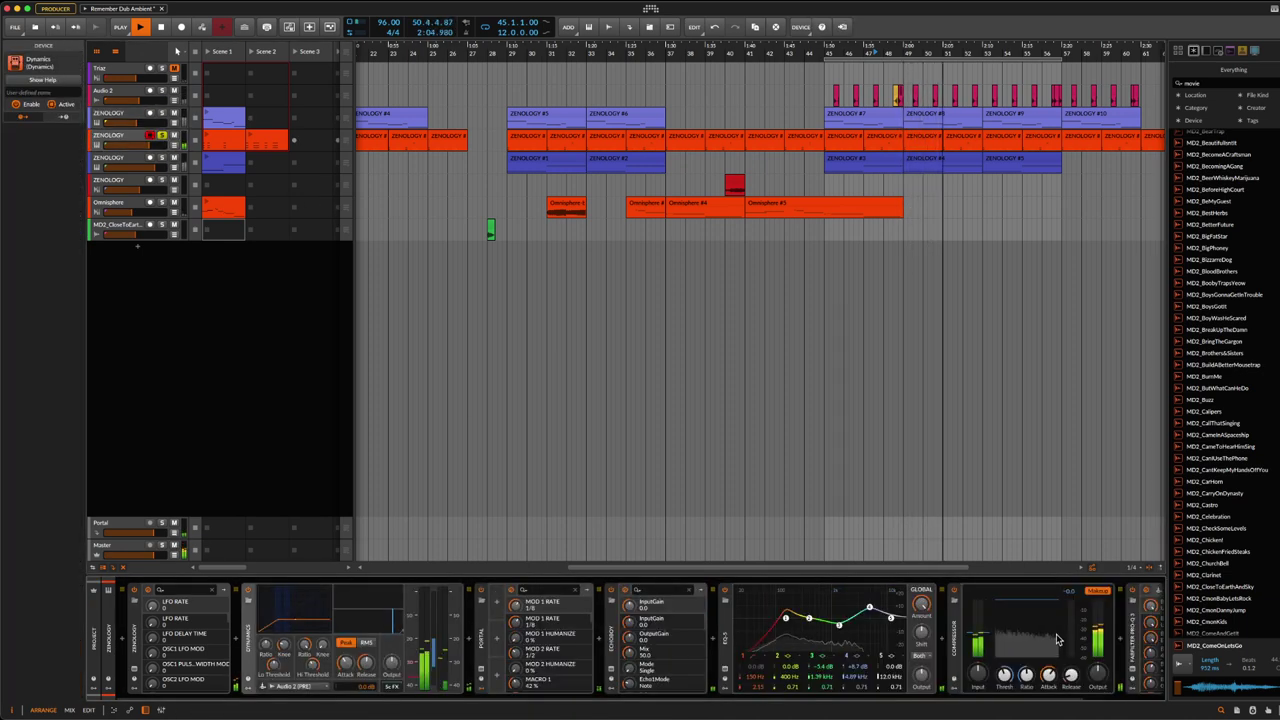
click(1013, 672)
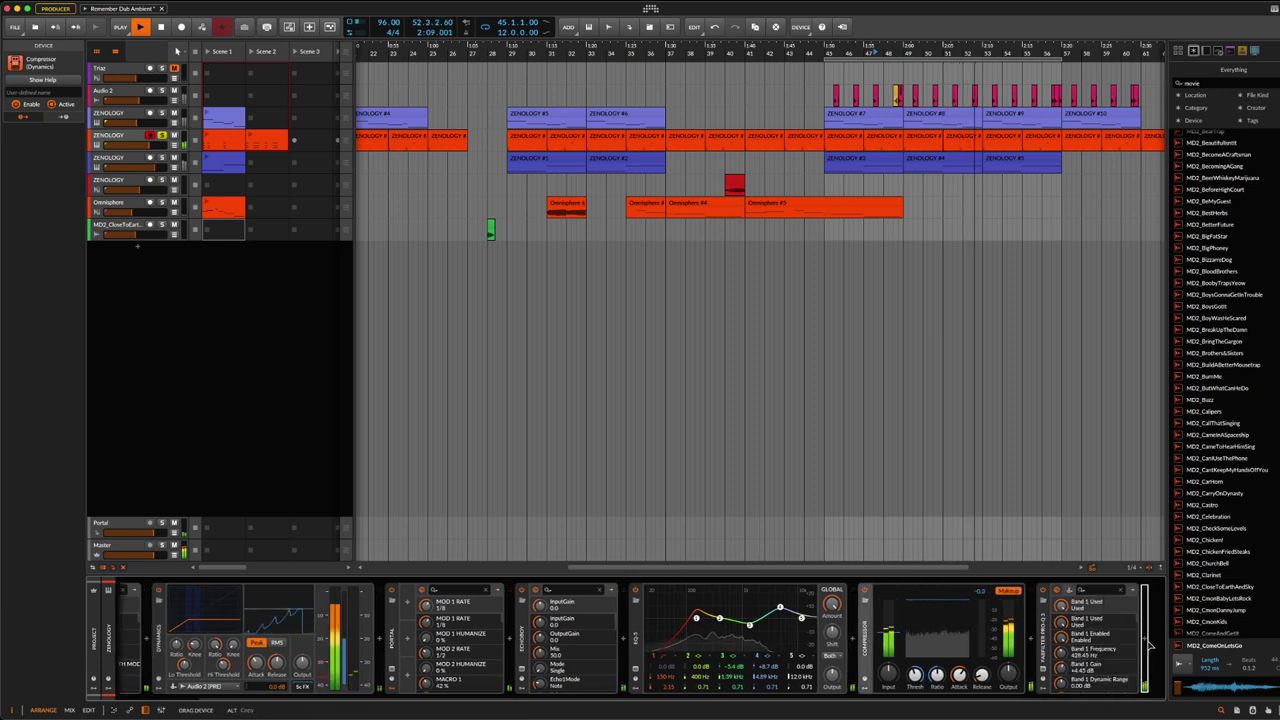
drag(1066, 591, 862, 620)
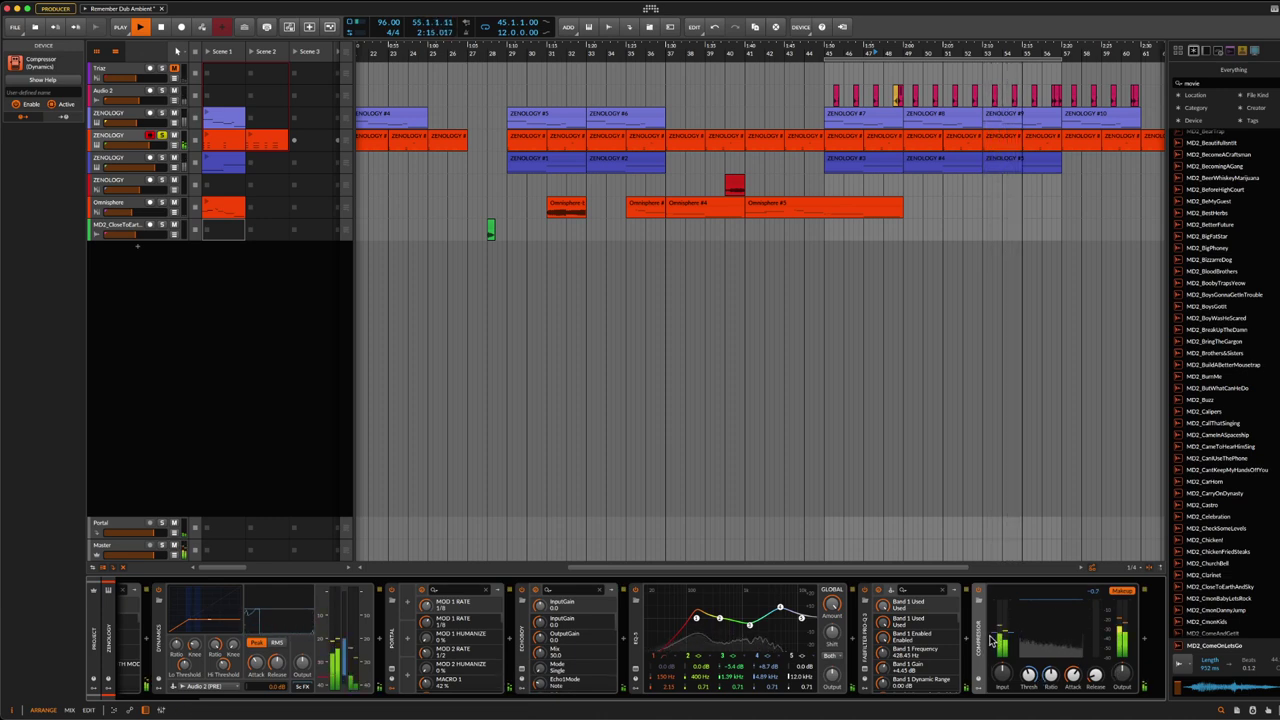
key(super+z)
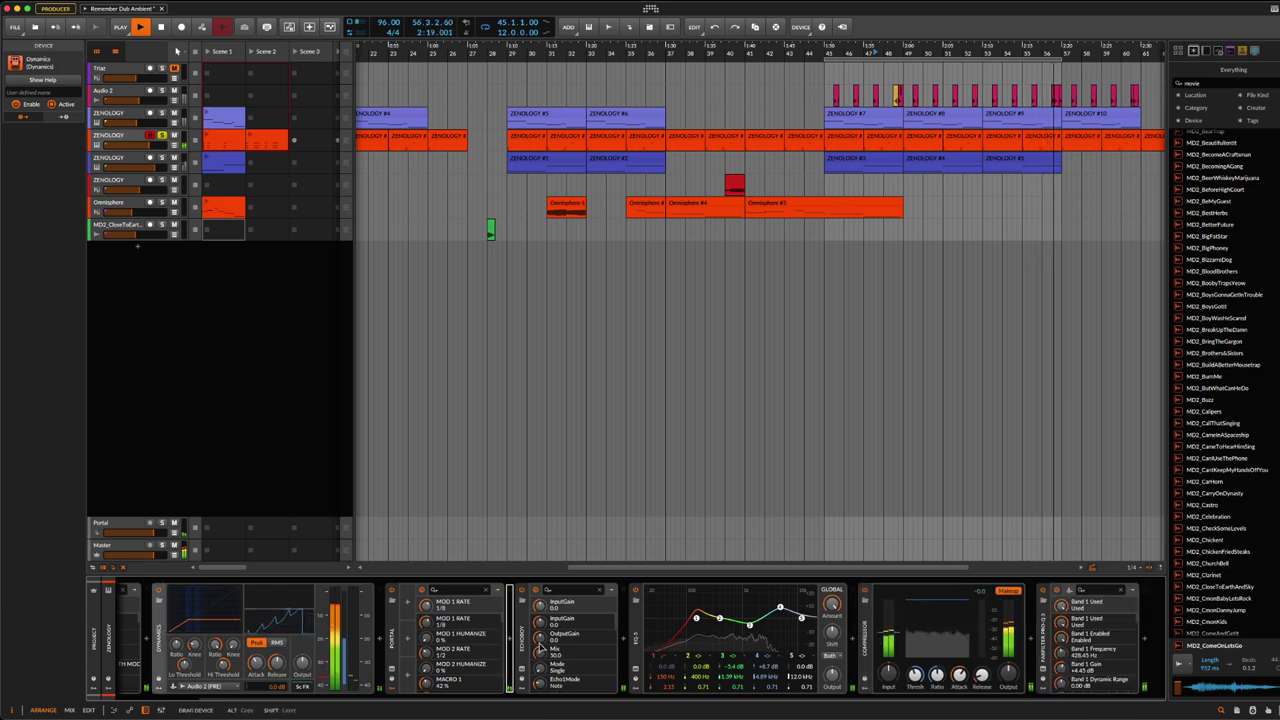
Step: Move Dynamics to the end of the orange track's chain, set its high threshold to -9.7 dB, and fine-tune attack and release
drag(260, 620, 1130, 665)
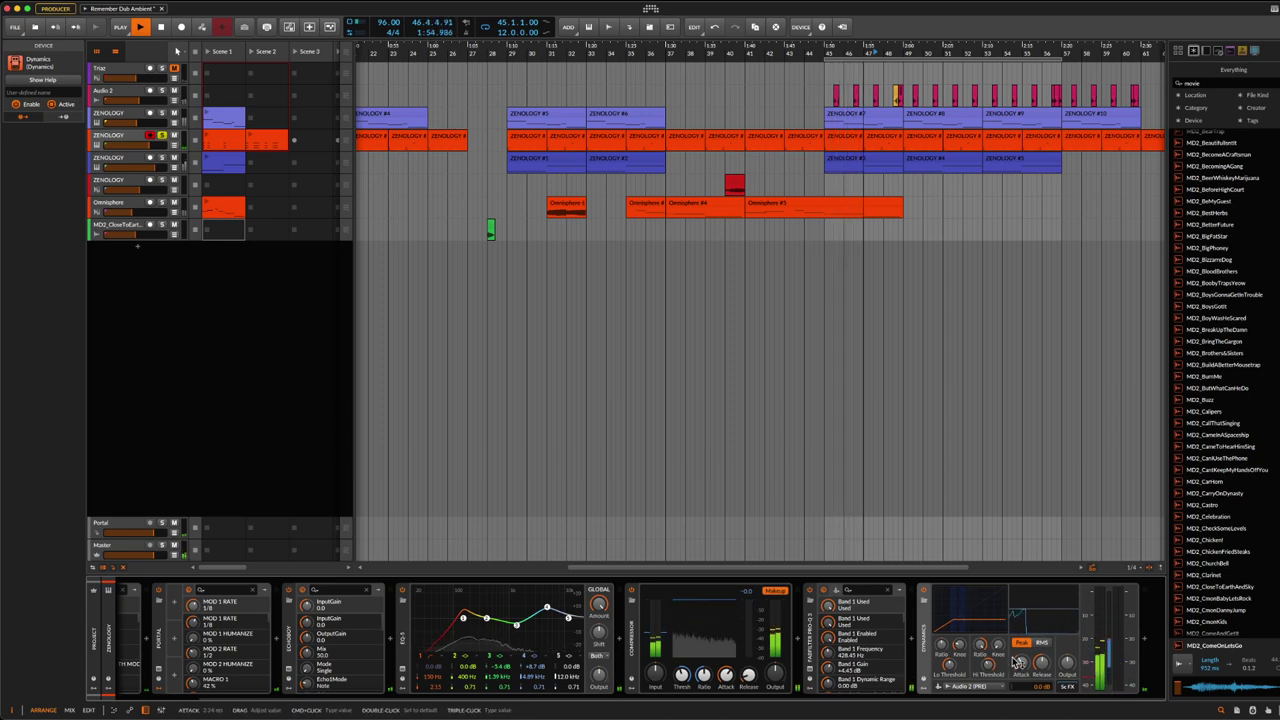
drag(993, 676, 993, 652)
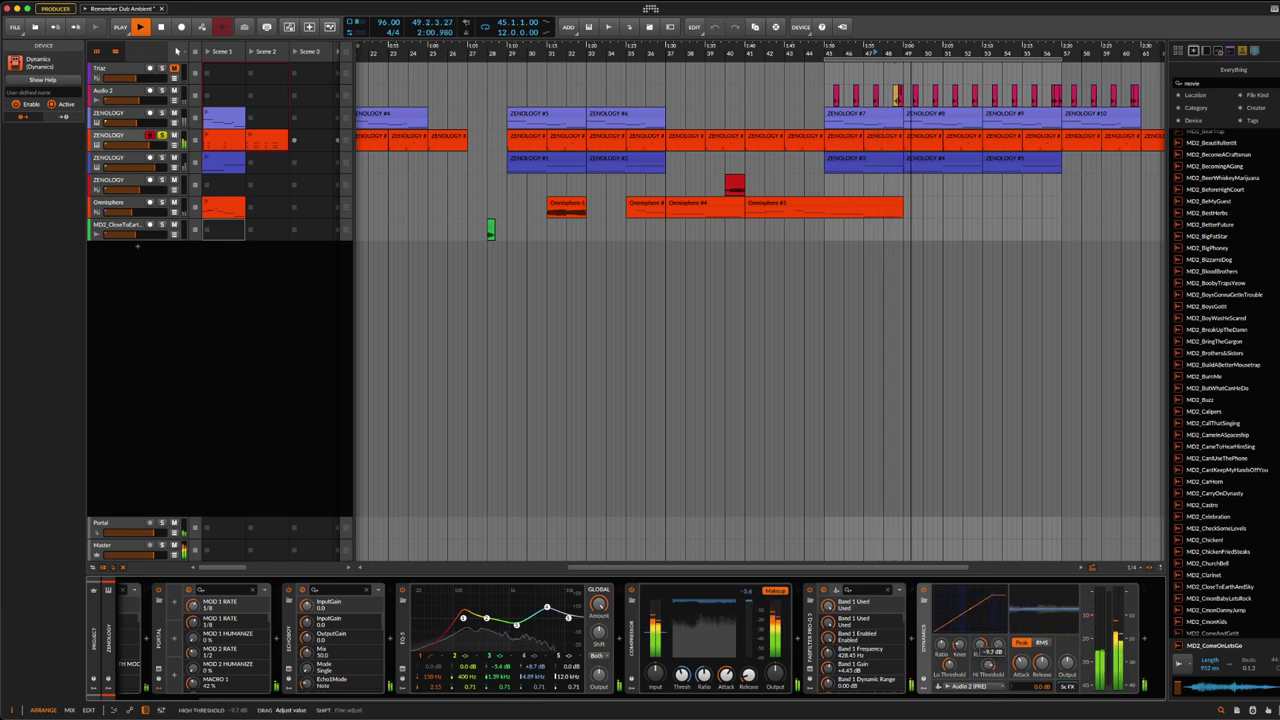
drag(1020, 662, 1020, 656)
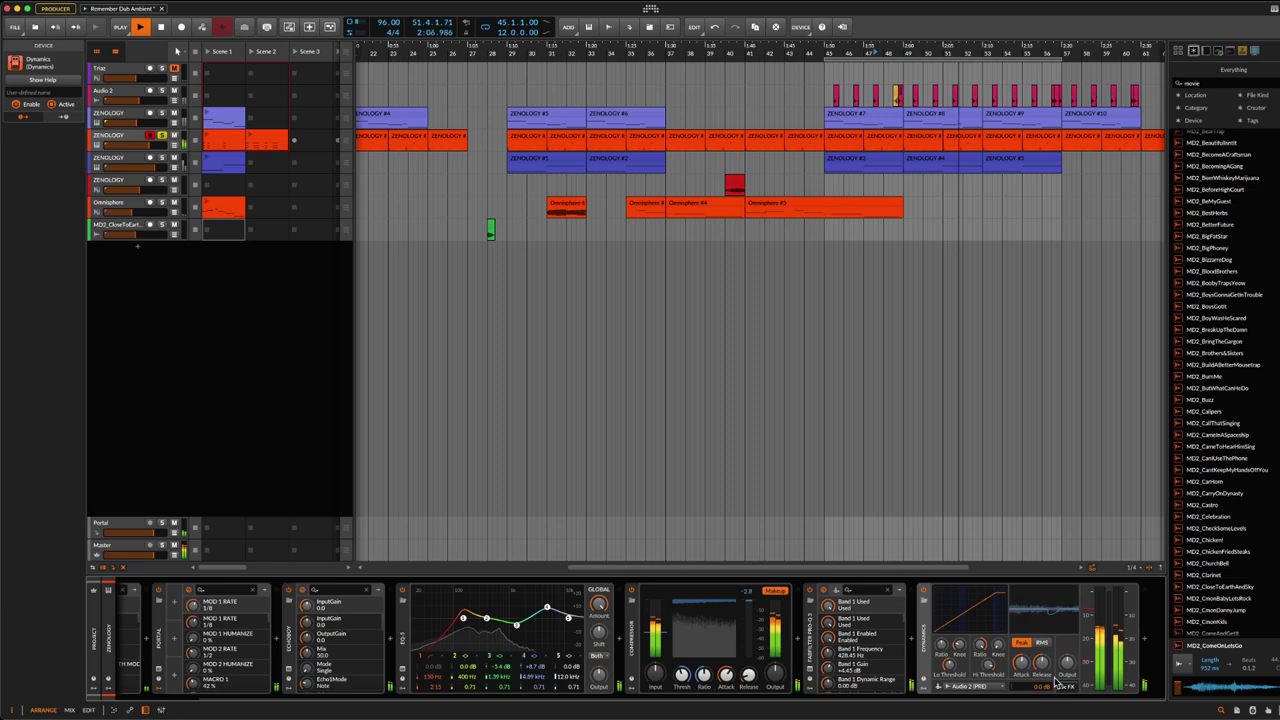
drag(1042, 662, 1043, 666)
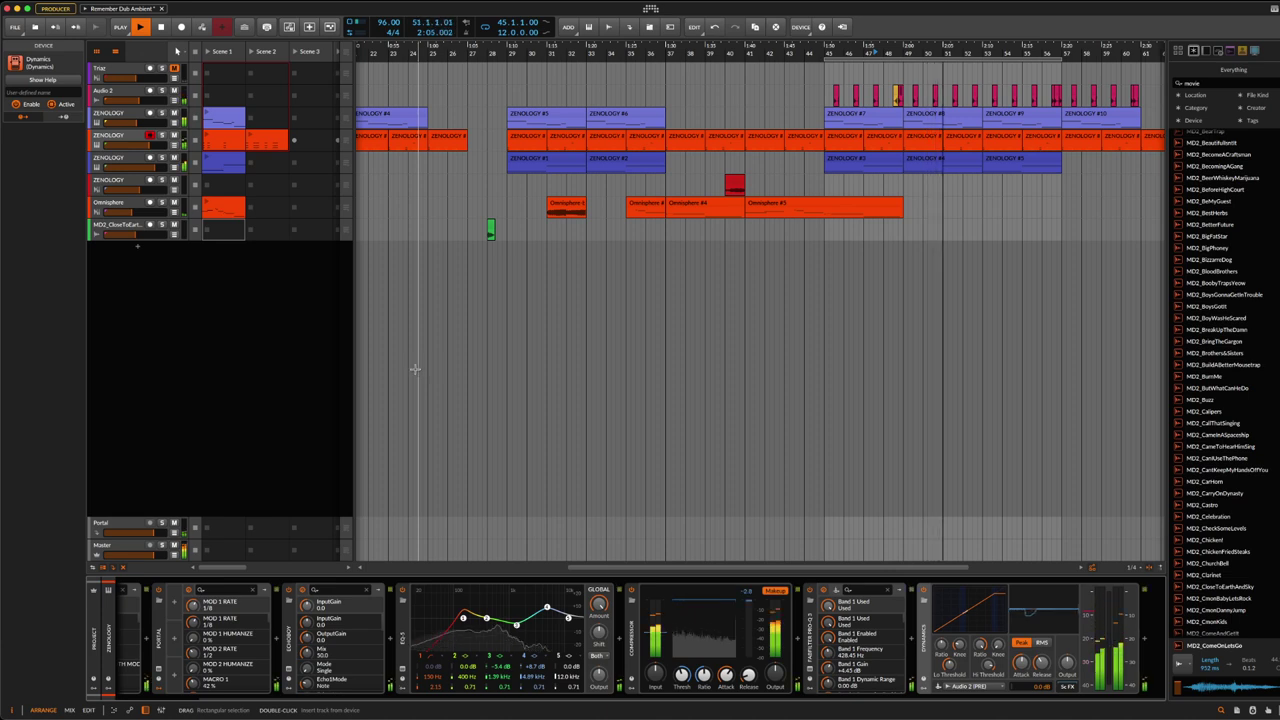
Step: Check the Rockruepel COMP.TWO settings on the Audio 2 track and close the plug-in window
key(Up)
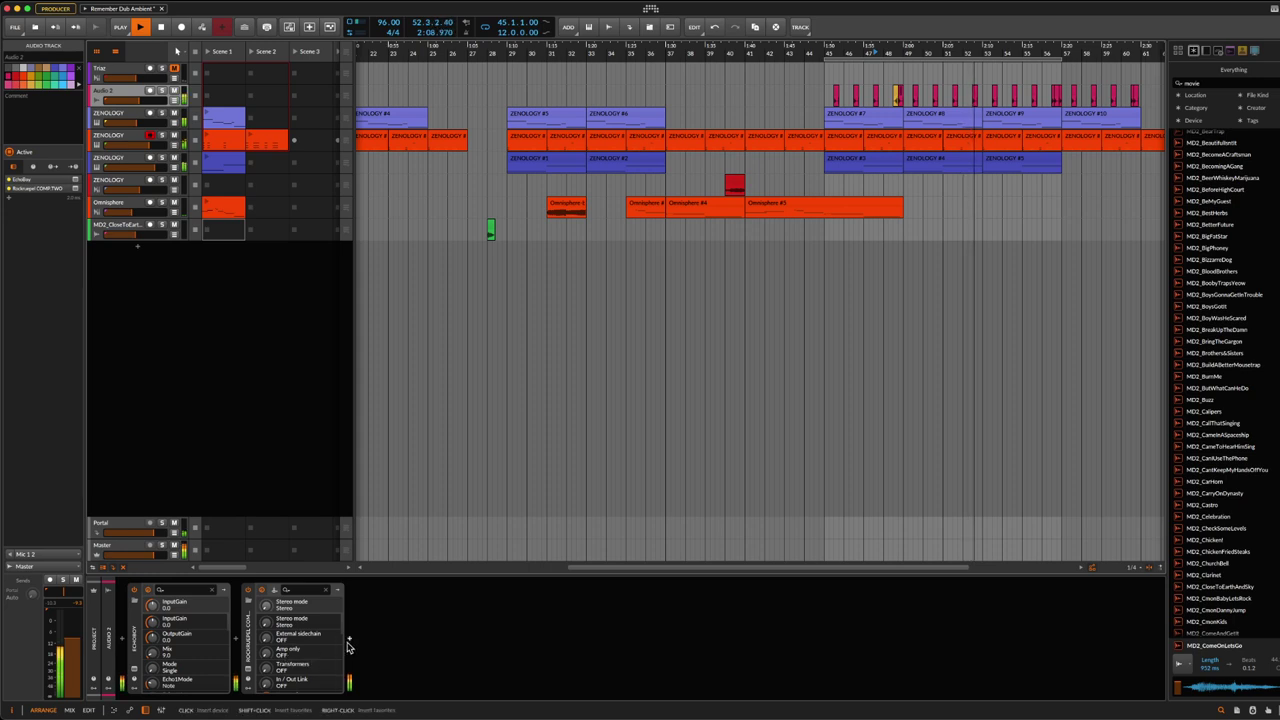
click(249, 673)
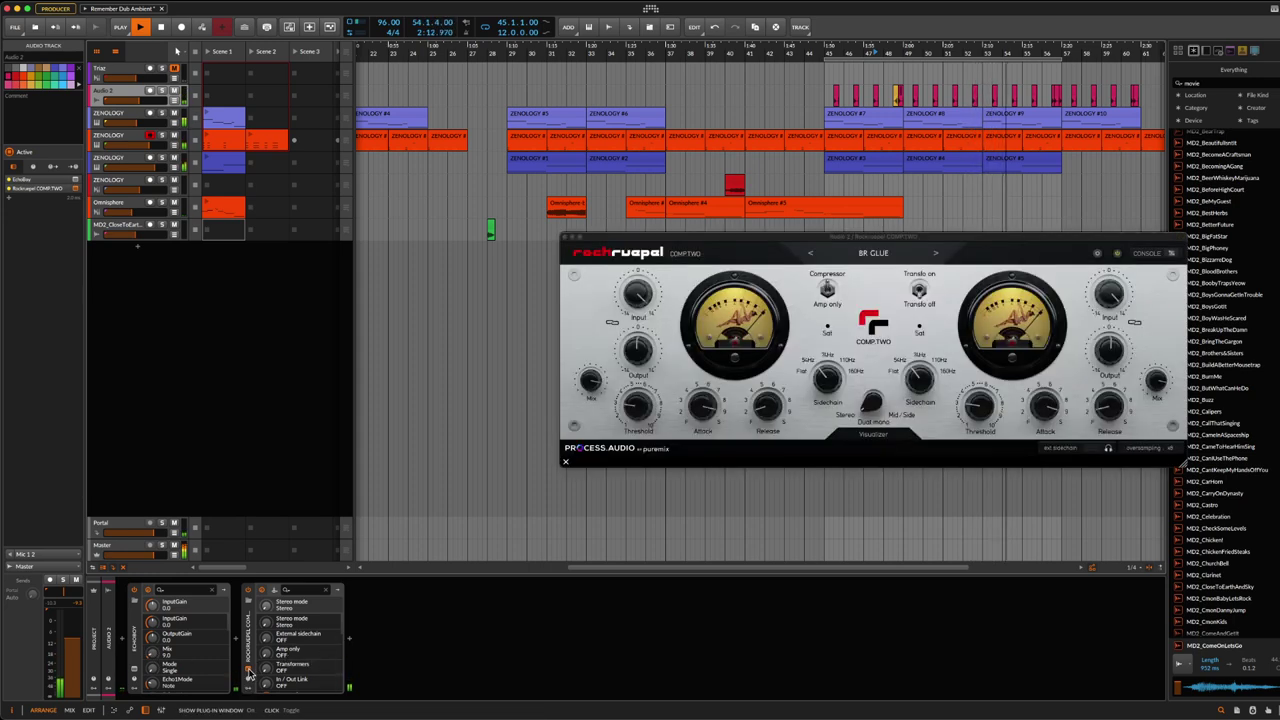
click(249, 673)
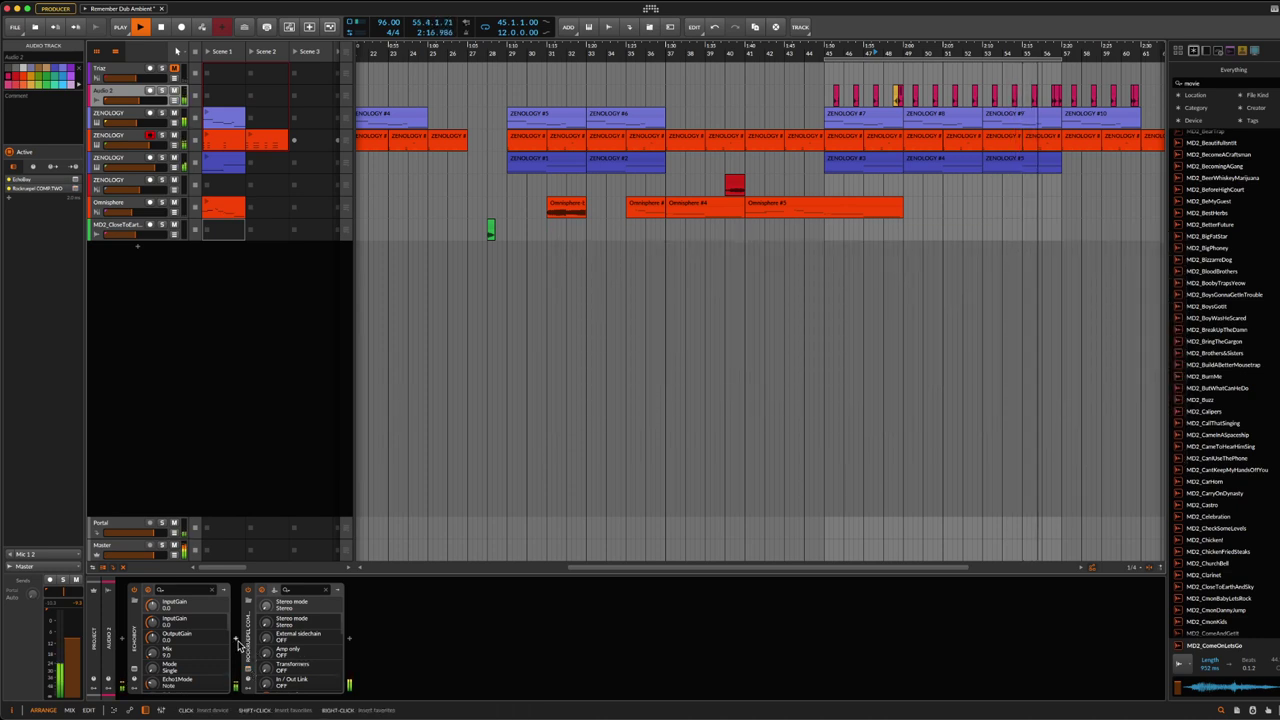
Step: Insert an EQ-5 between EchoBoy and Rockruepel COMP.TWO on the Audio 2 track
click(238, 642)
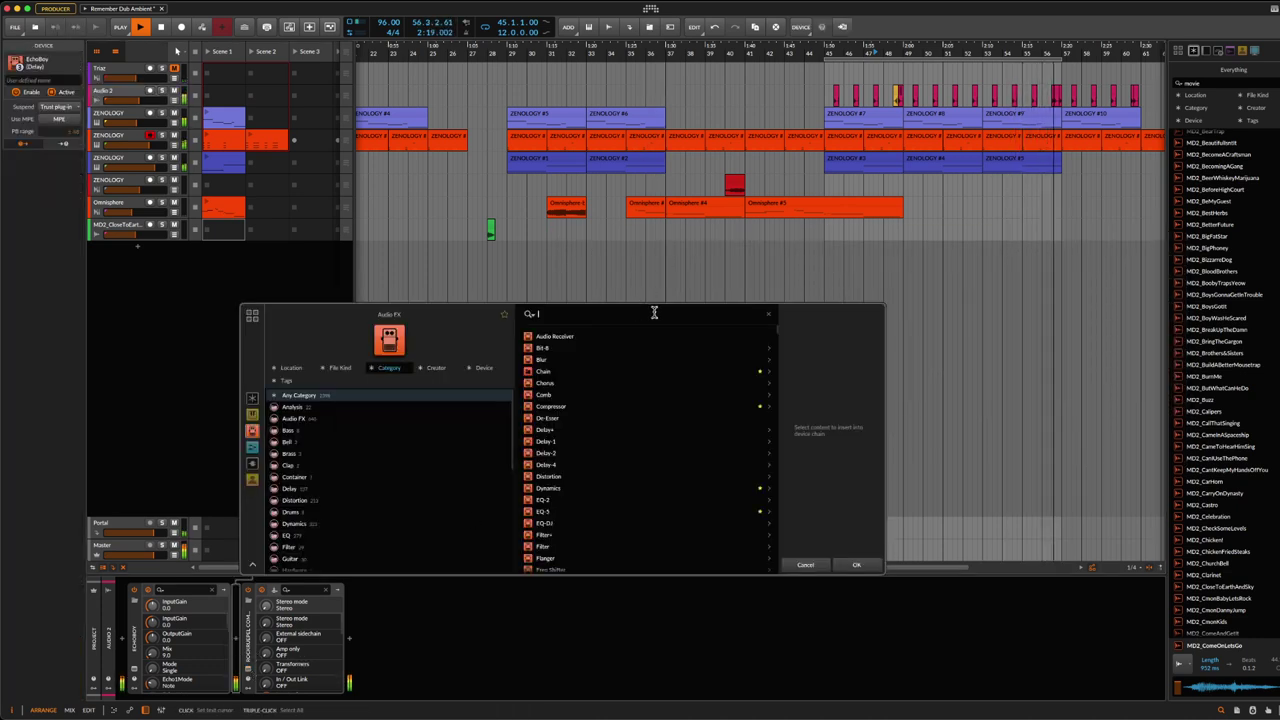
text(e)
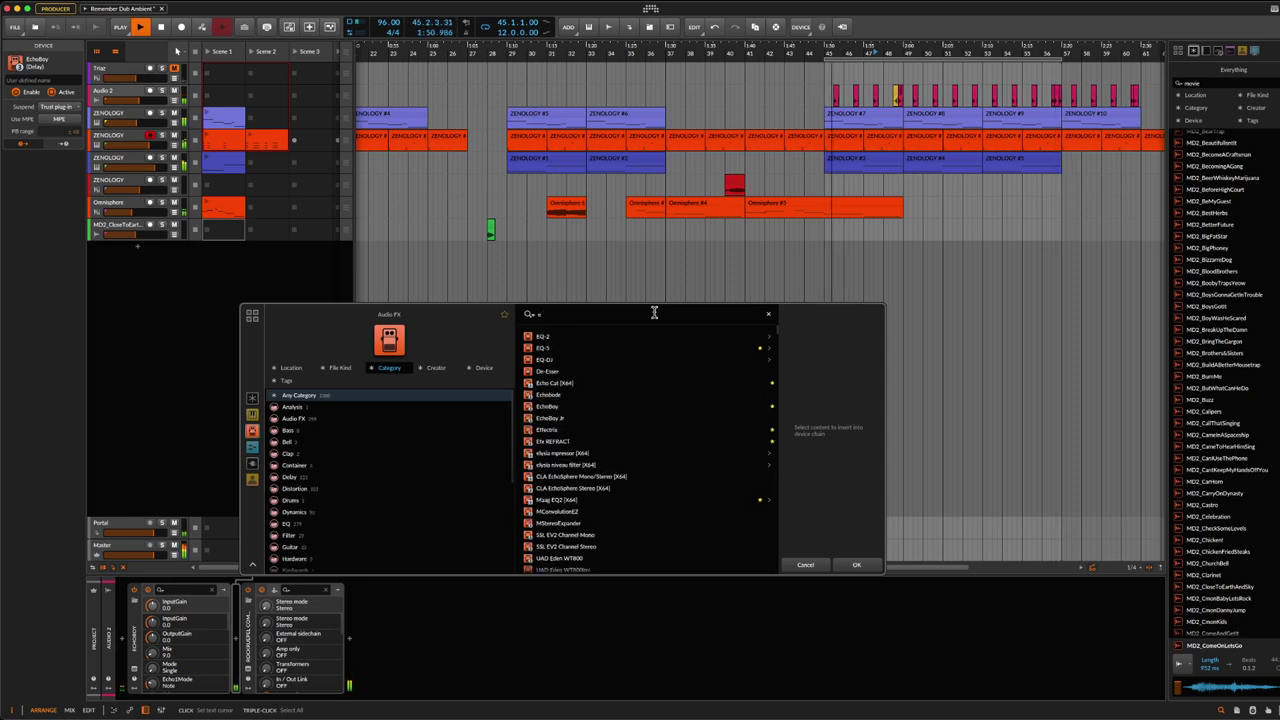
text(q)
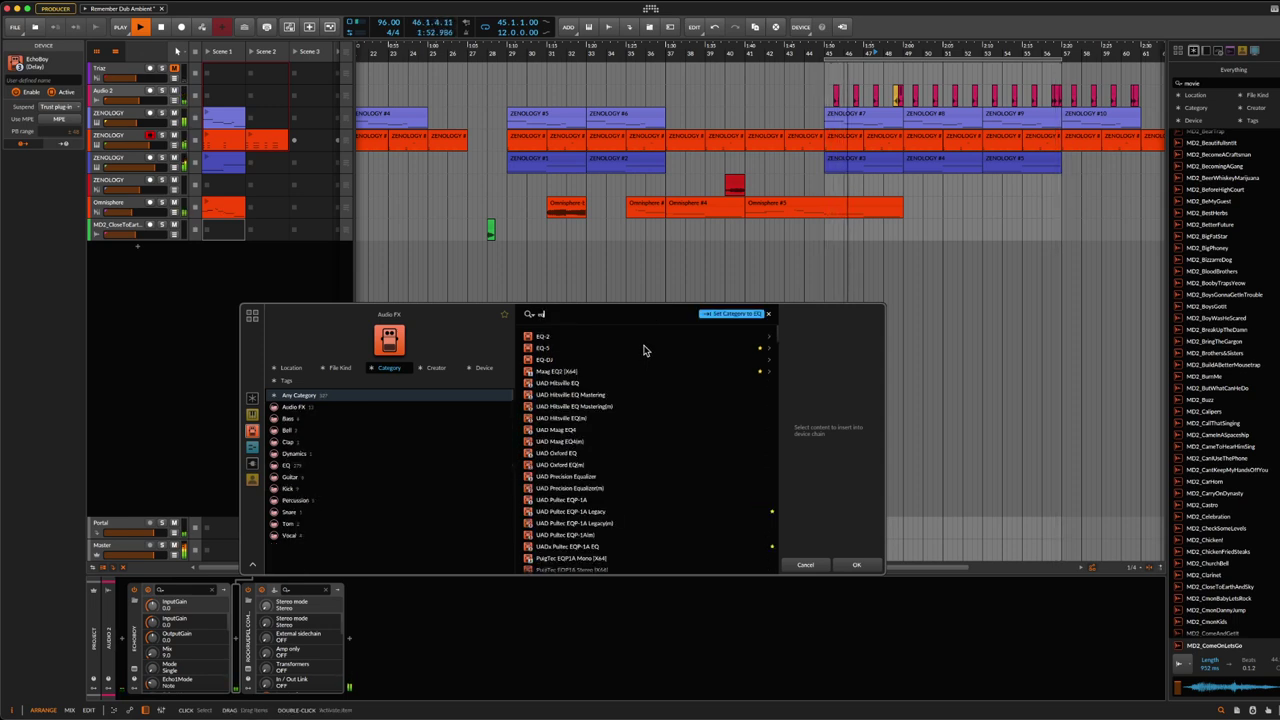
click(645, 348)
click(856, 565)
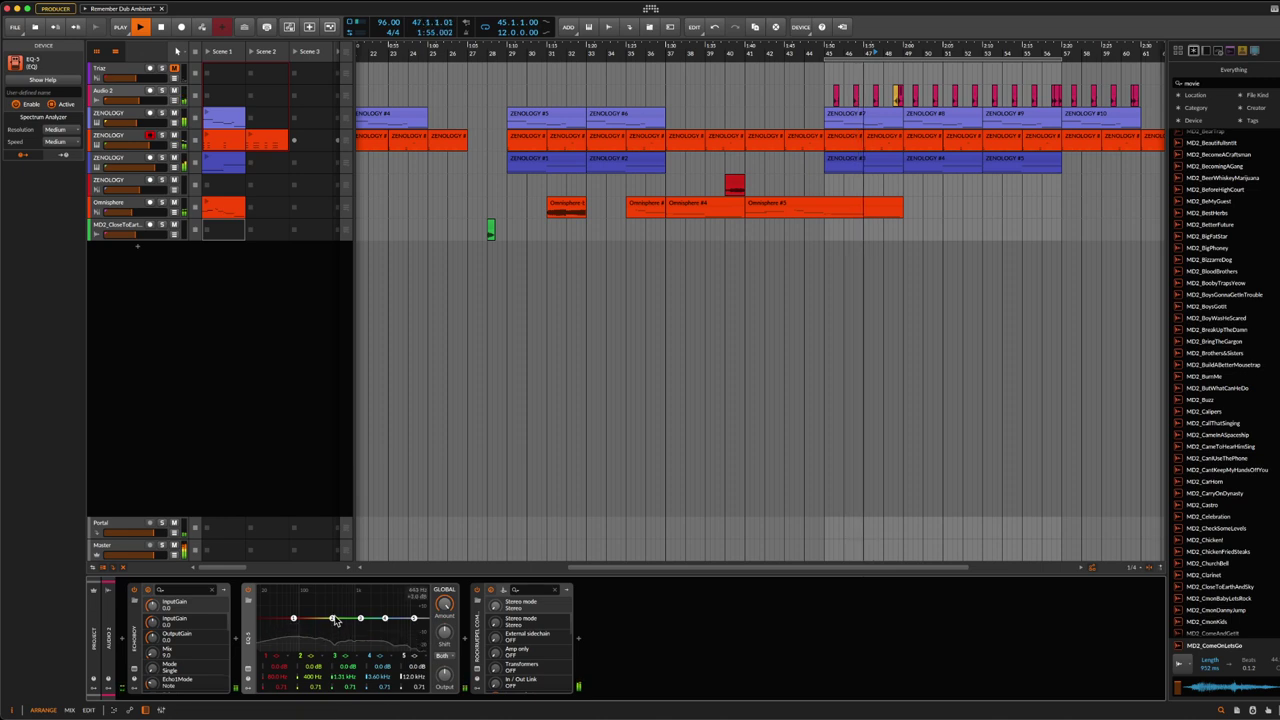
Step: Shape Audio 2's EQ-5 by boosting band 1 in the lows and setting band 2 to -4.3 dB at 347 Hz
drag(293, 618, 298, 612)
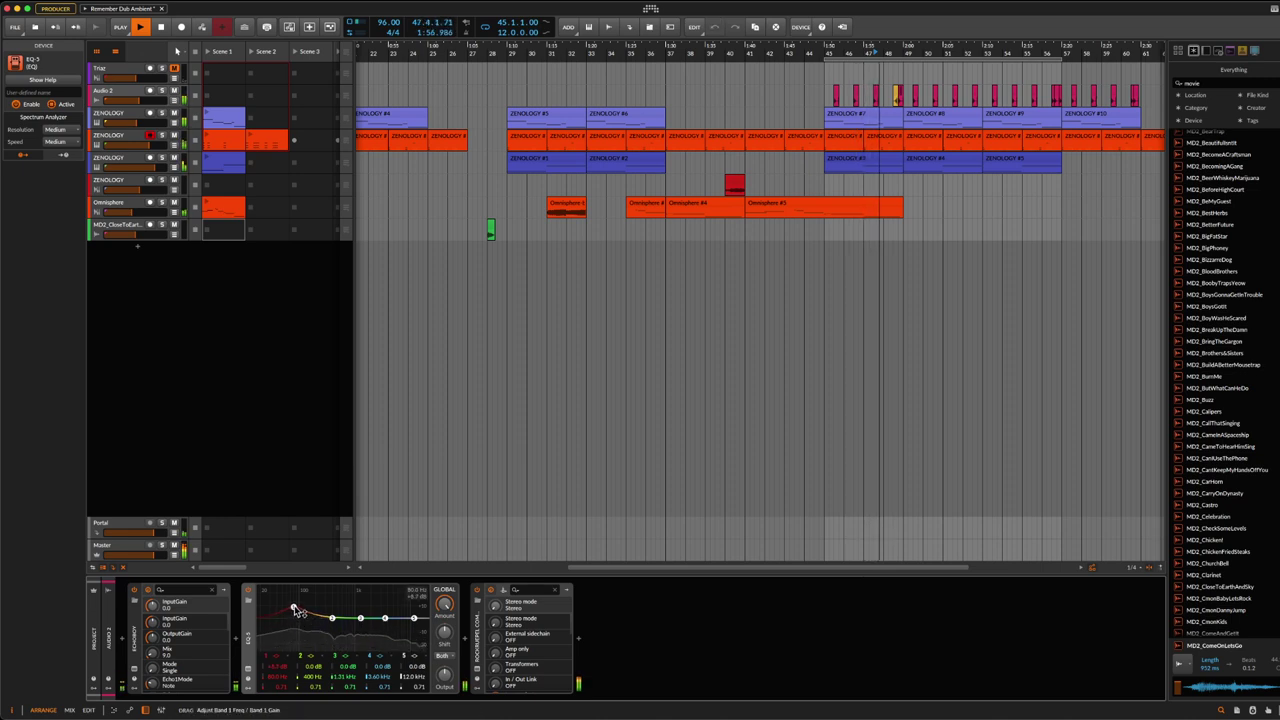
drag(294, 609, 298, 618)
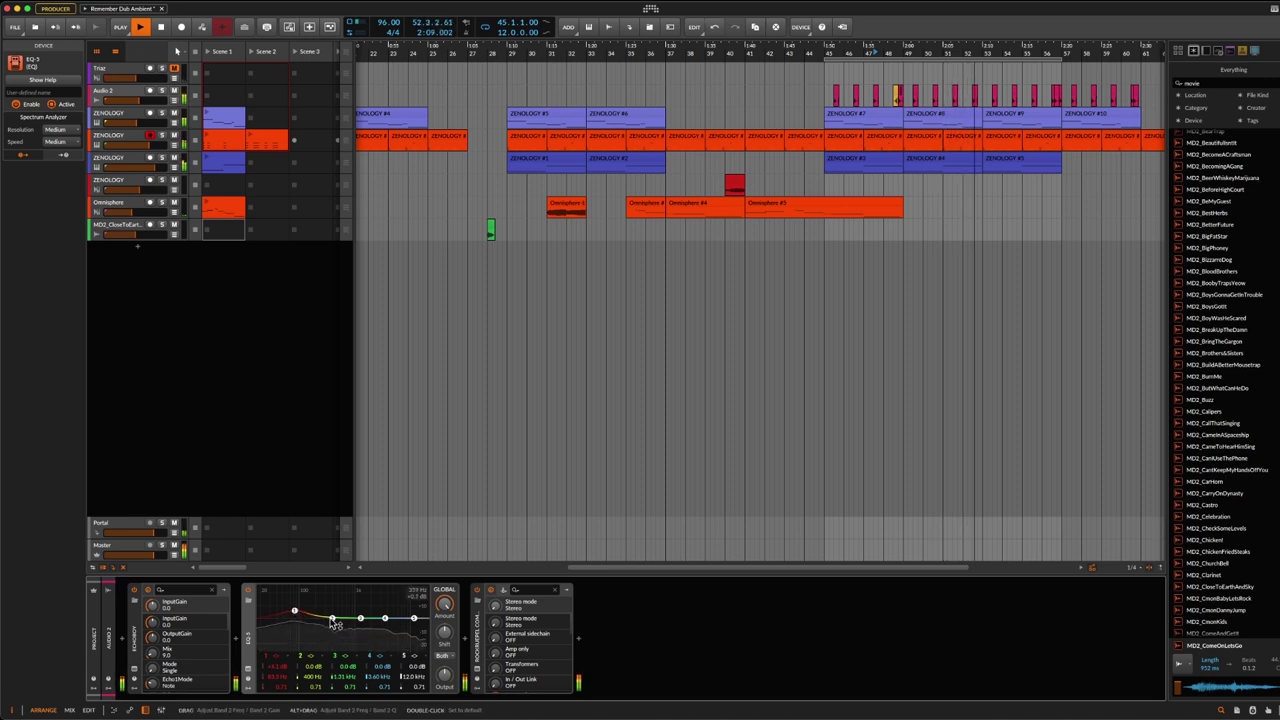
drag(326, 626, 328, 626)
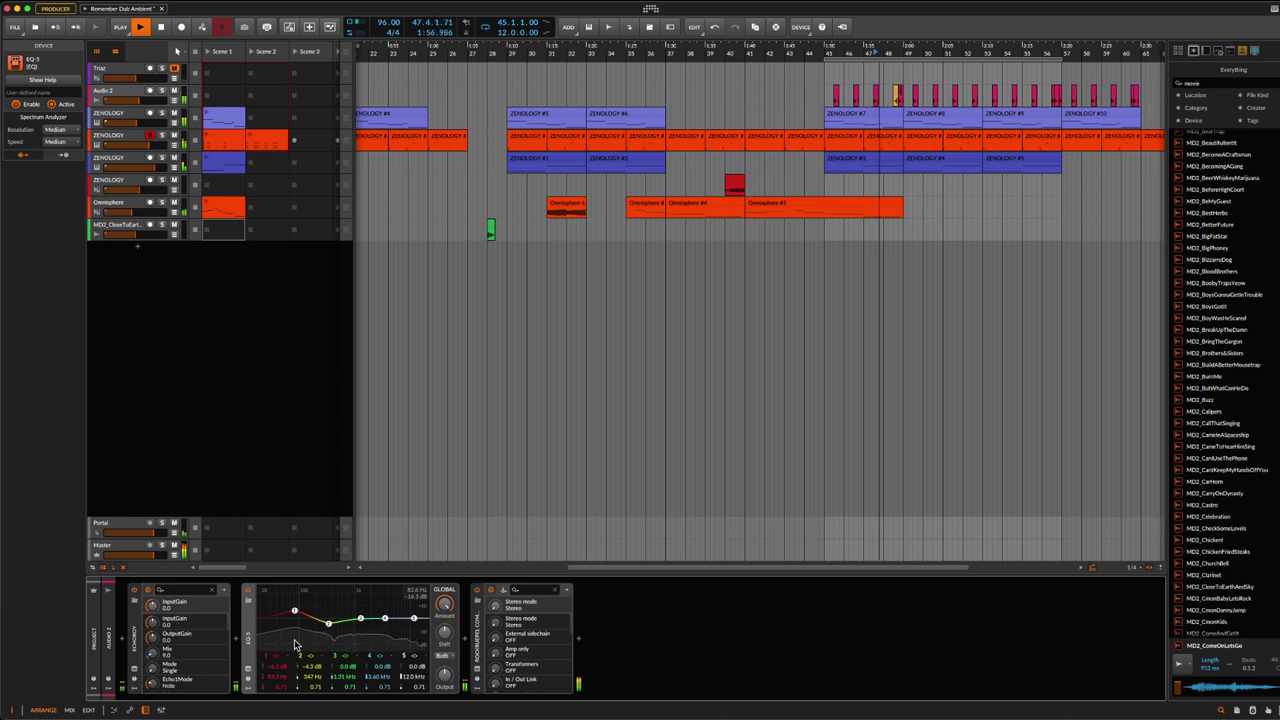
Step: Audition the light purple ZENOLOGY track soloed together with the Audio 2 hits
click(126, 118)
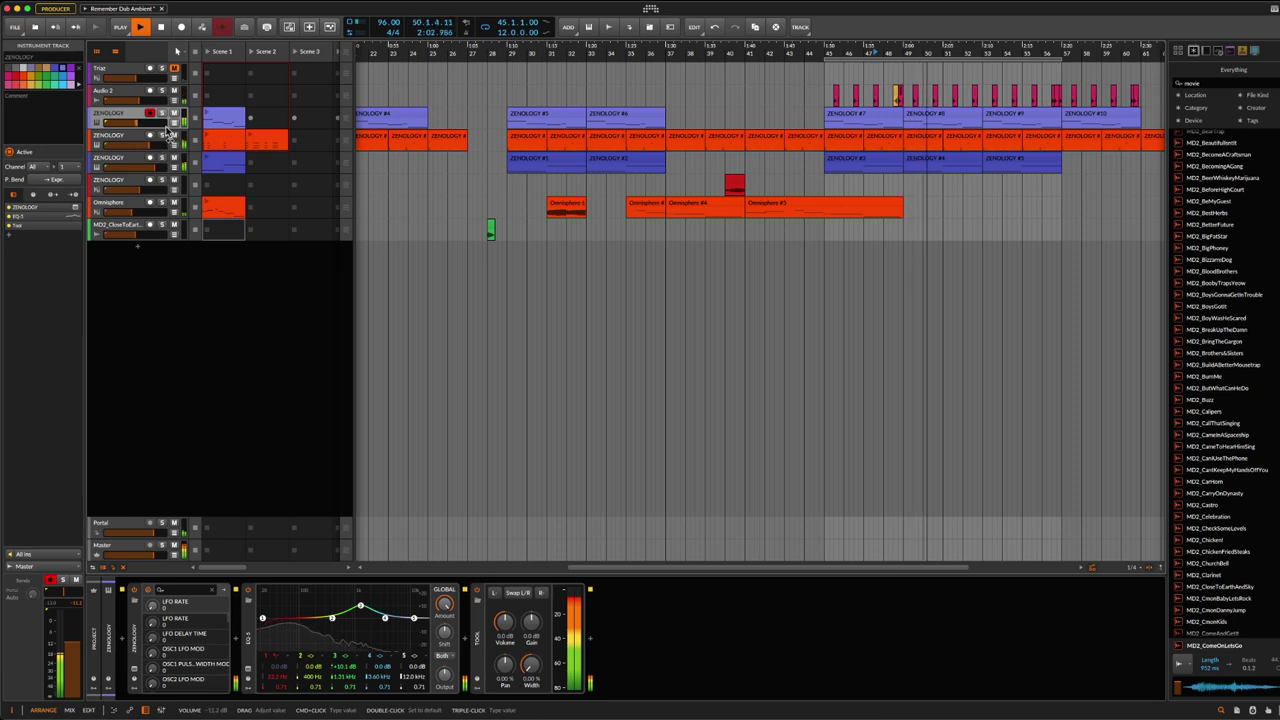
click(162, 113)
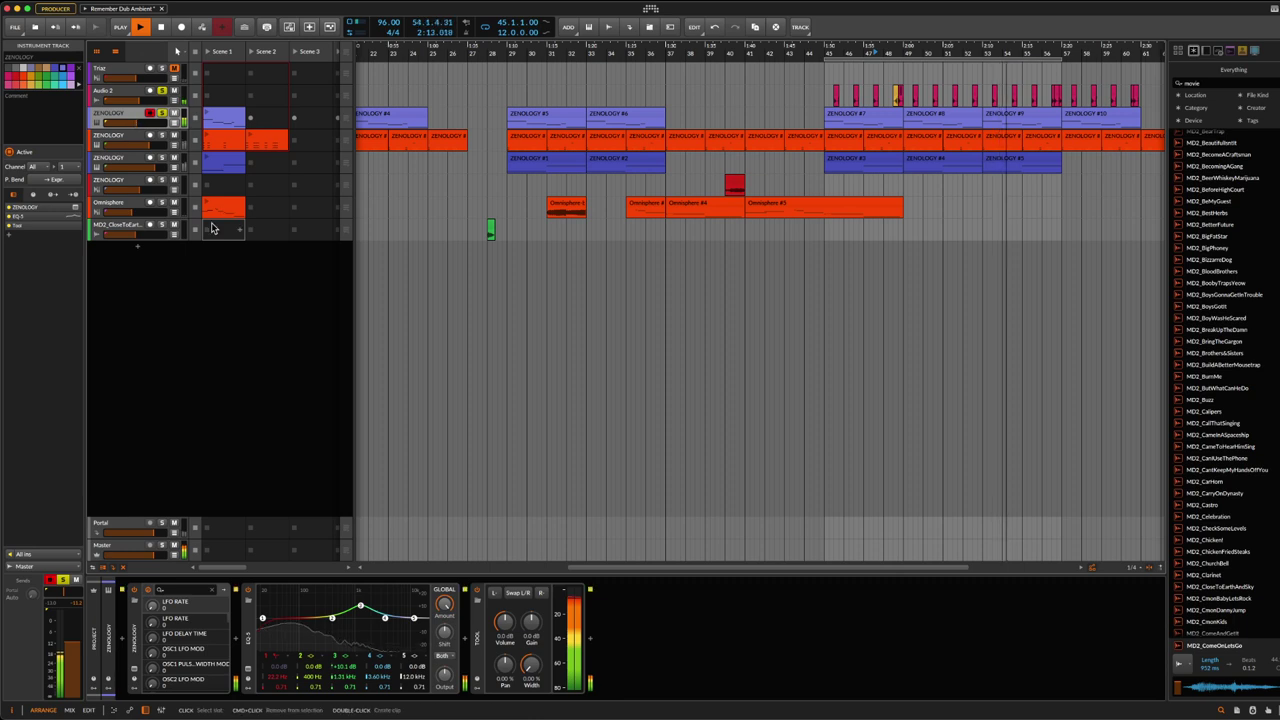
click(280, 92)
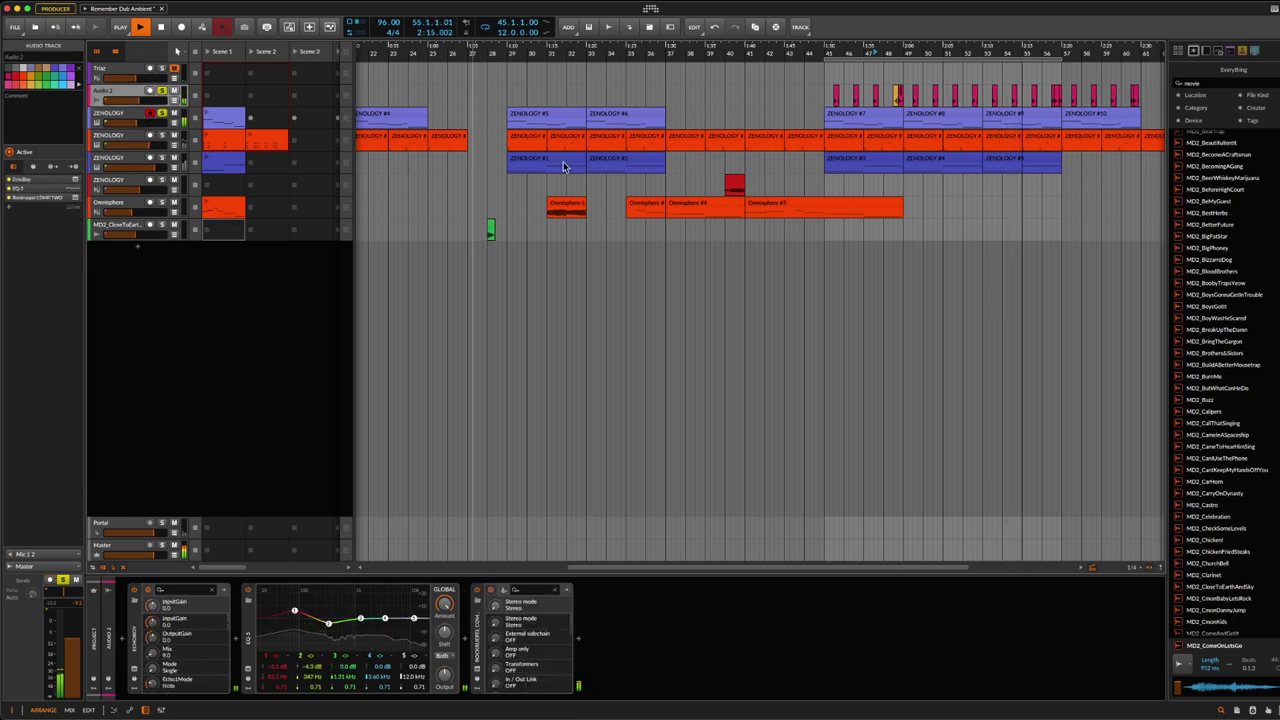
Step: Change band 1 of Audio 2's EQ-5 to a 4-pole high-pass filter and lower its frequency to about 64 Hz
click(280, 661)
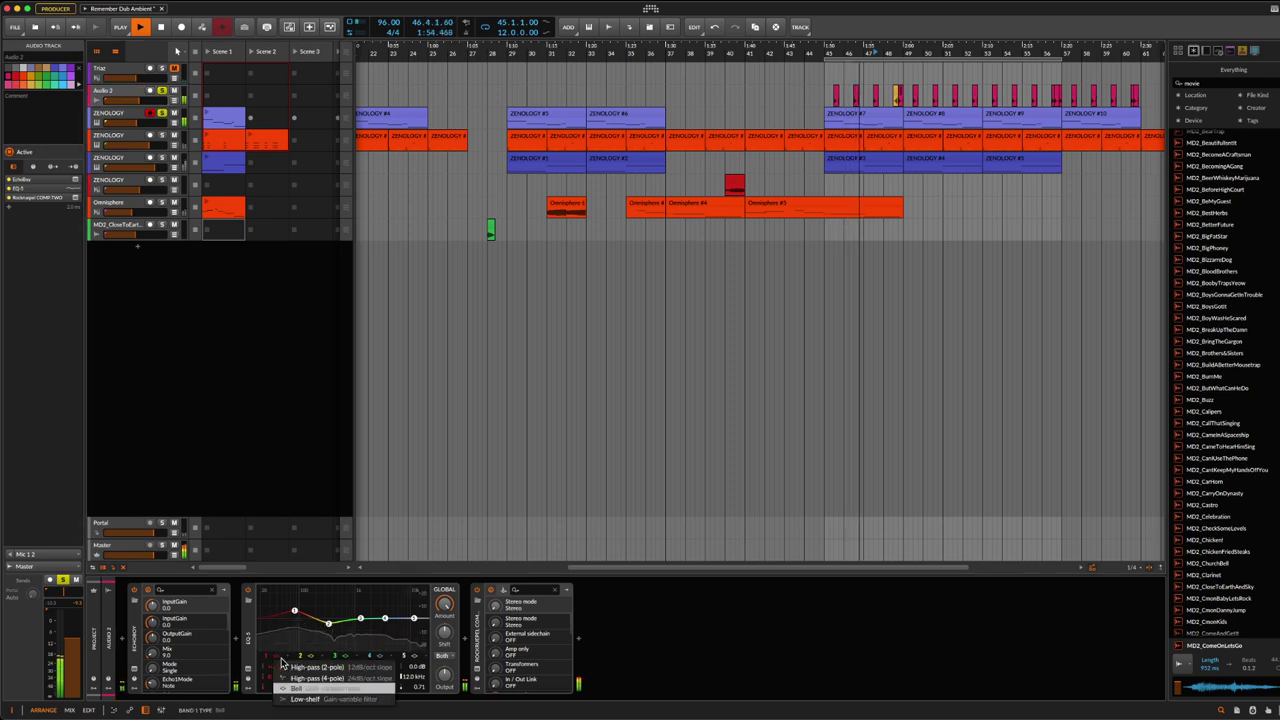
click(280, 663)
click(281, 662)
click(297, 679)
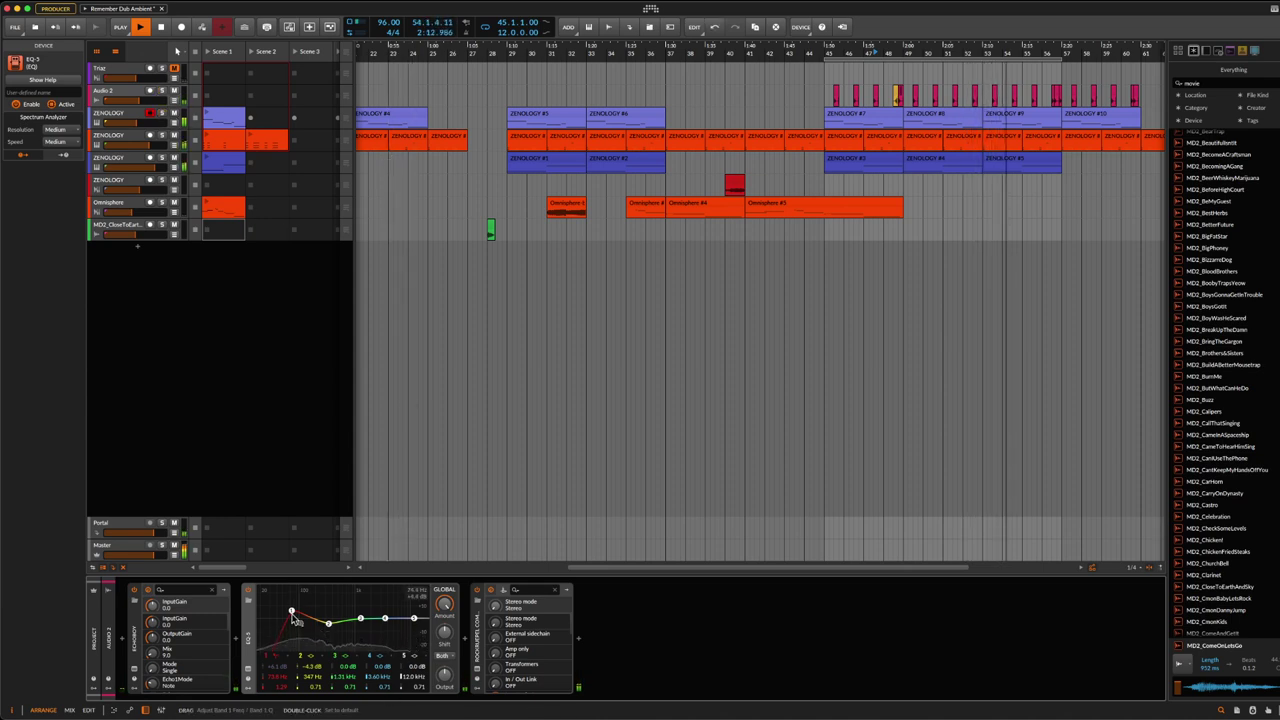
drag(292, 611, 288, 611)
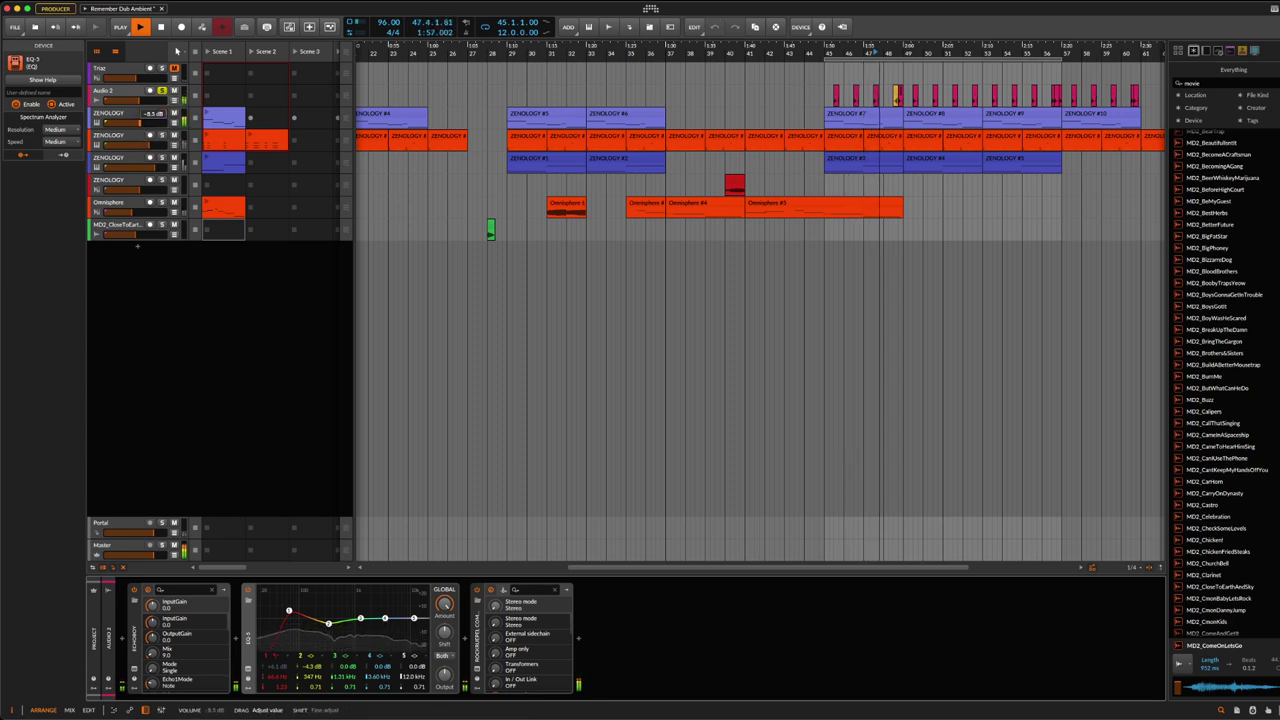
Step: Fine-tune the light purple ZENOLOGY track's volume, and stop playback and save the project
drag(140, 122, 137, 122)
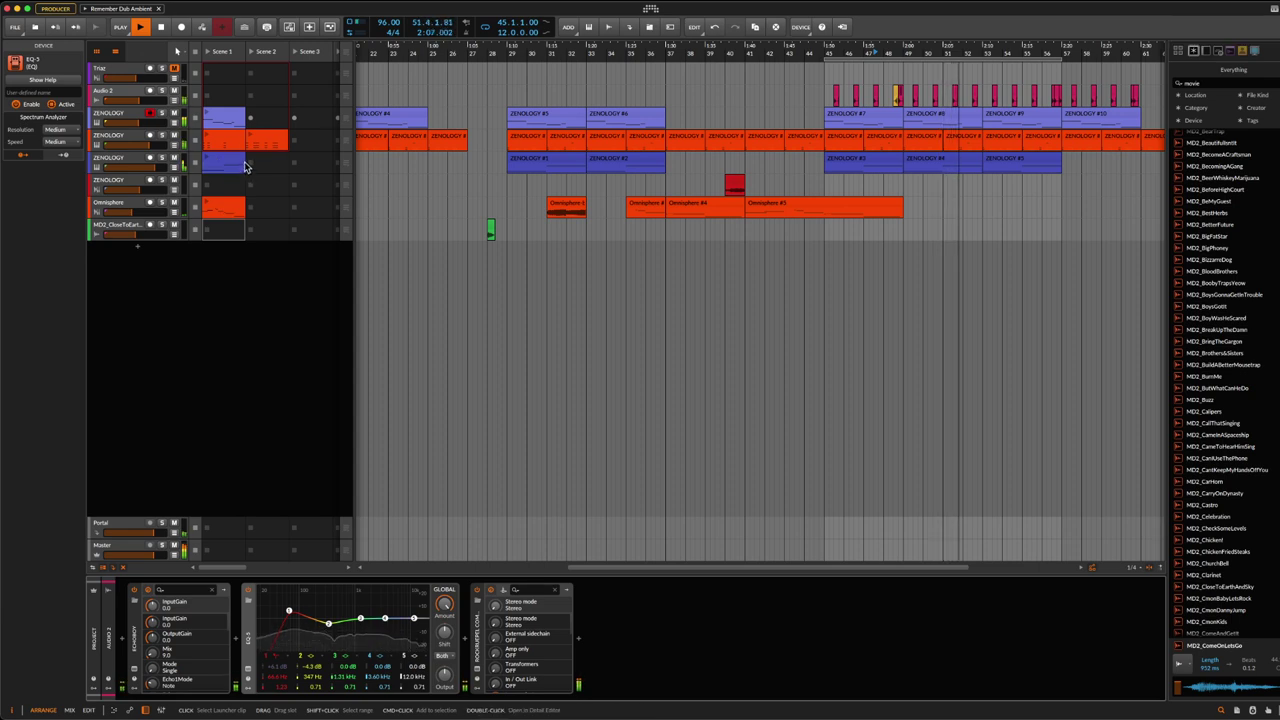
drag(730, 58, 730, 47)
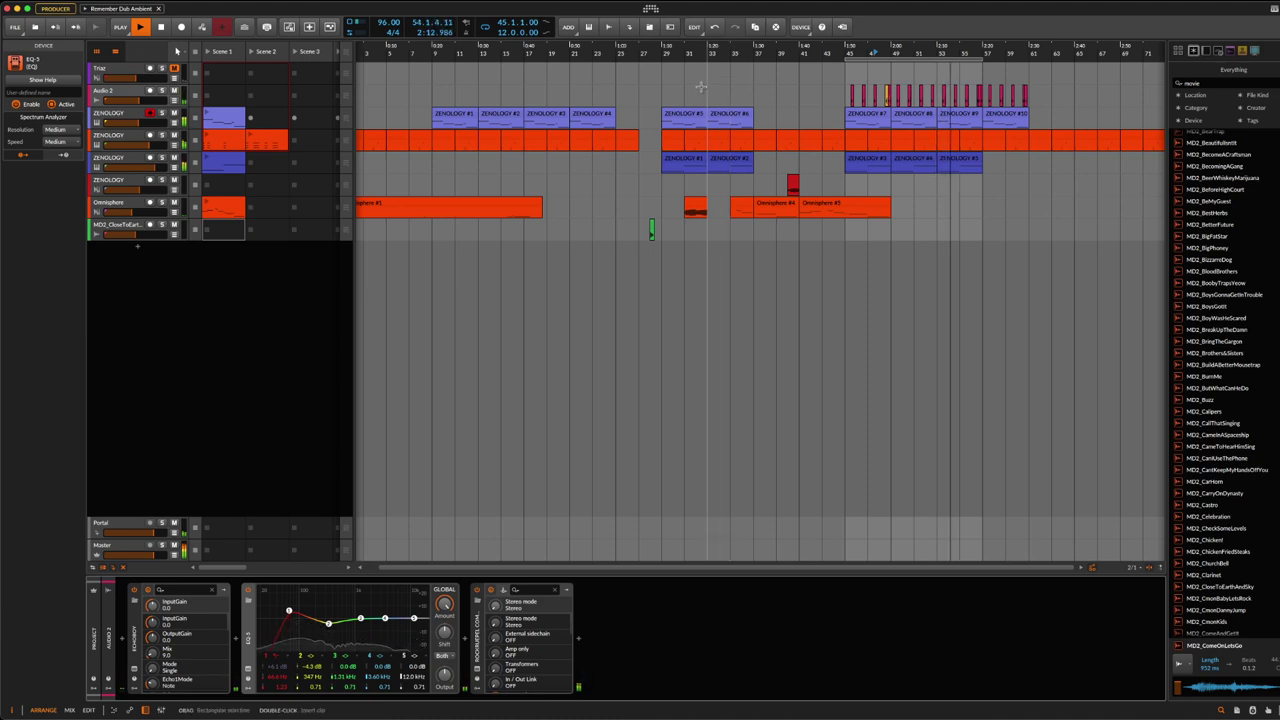
mouse_move(136, 101)
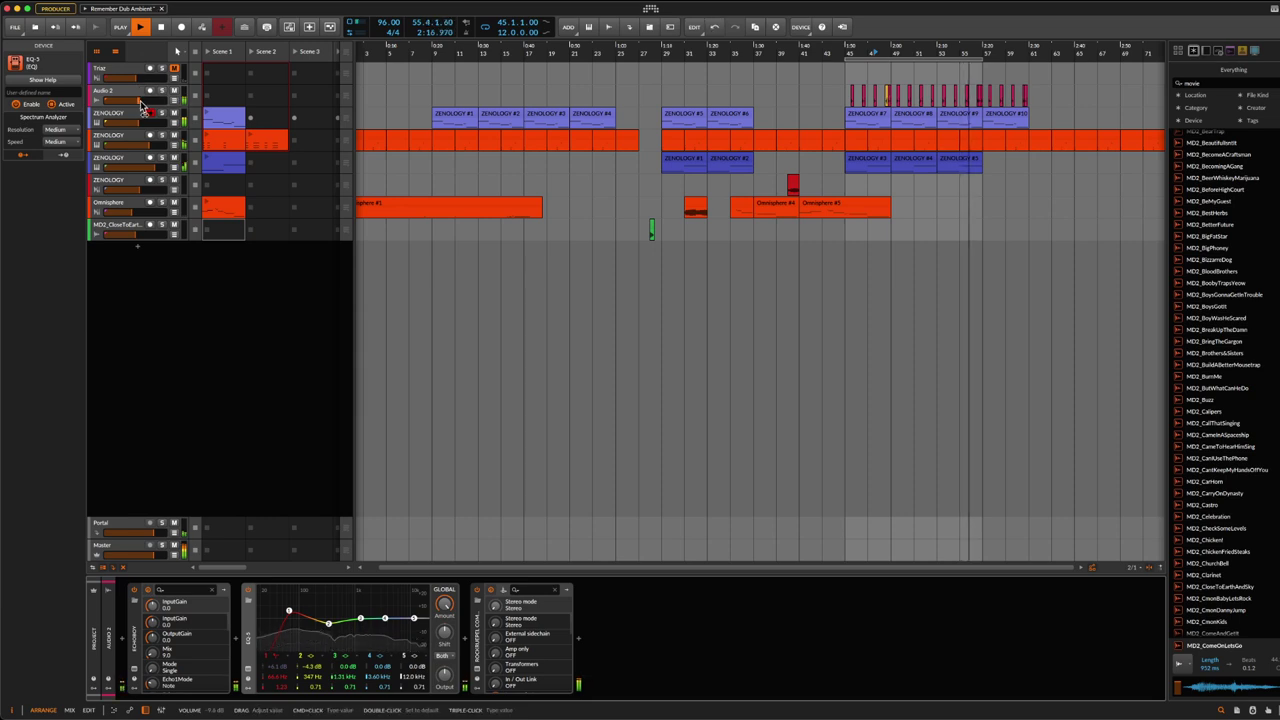
key(super+s)
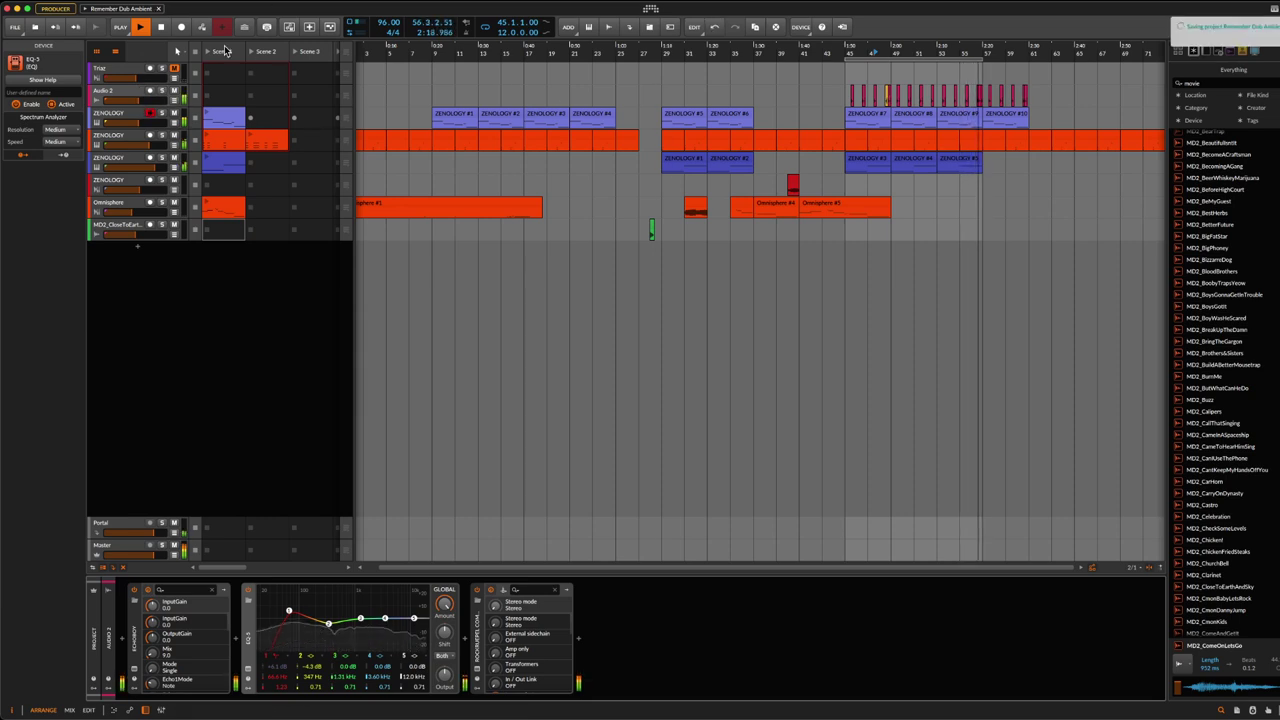
click(162, 28)
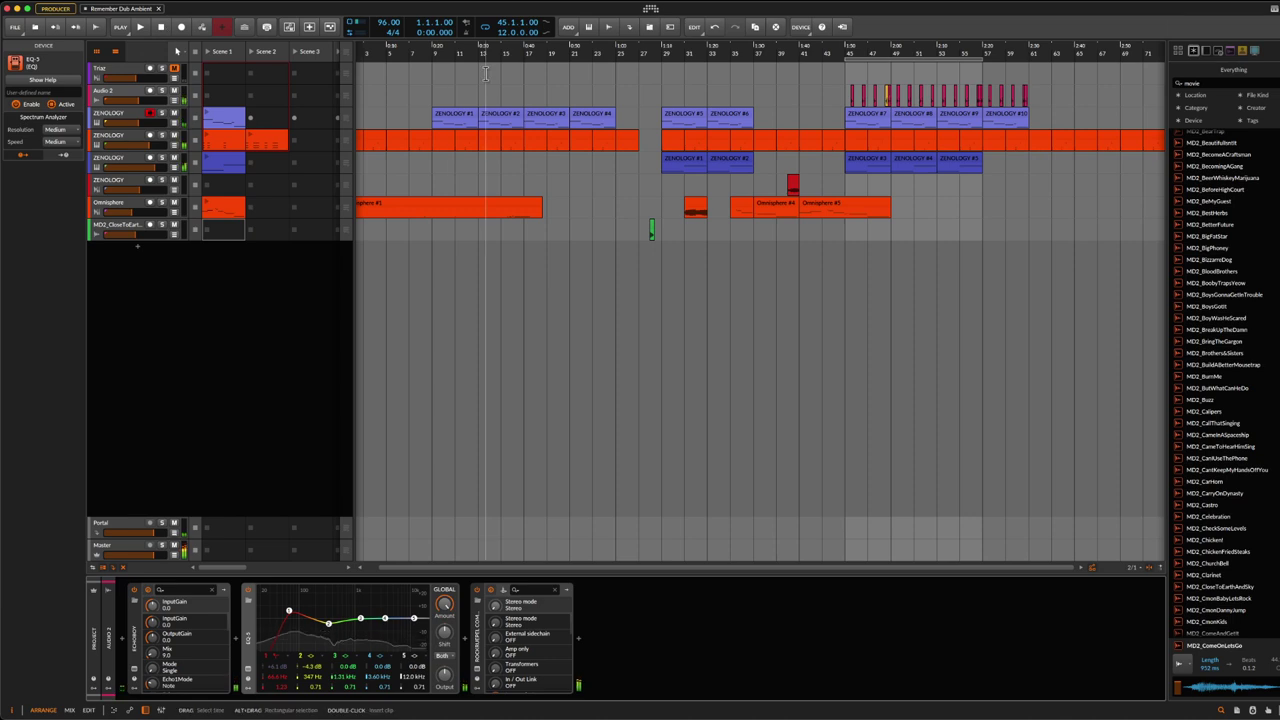
key(super+s)
Step: Recolour all the Omnisphere clips in the arrangement green and save the project
drag(939, 46, 866, 50)
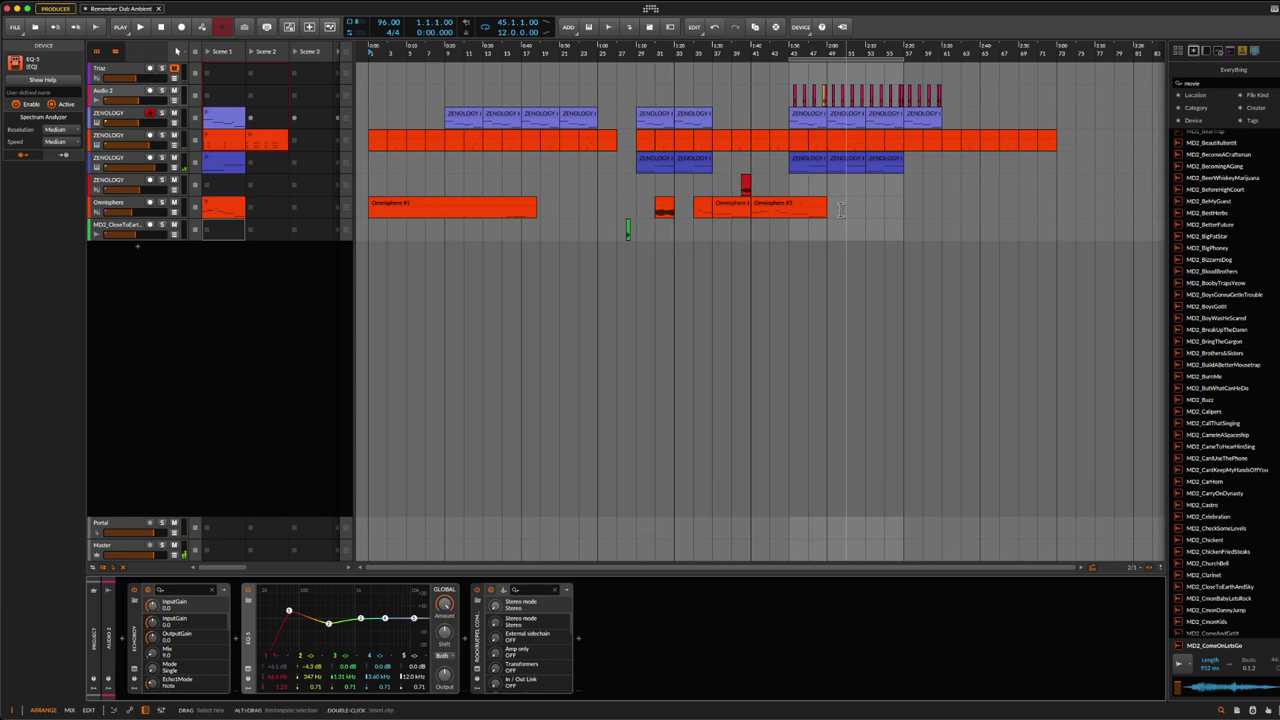
drag(828, 208, 420, 208)
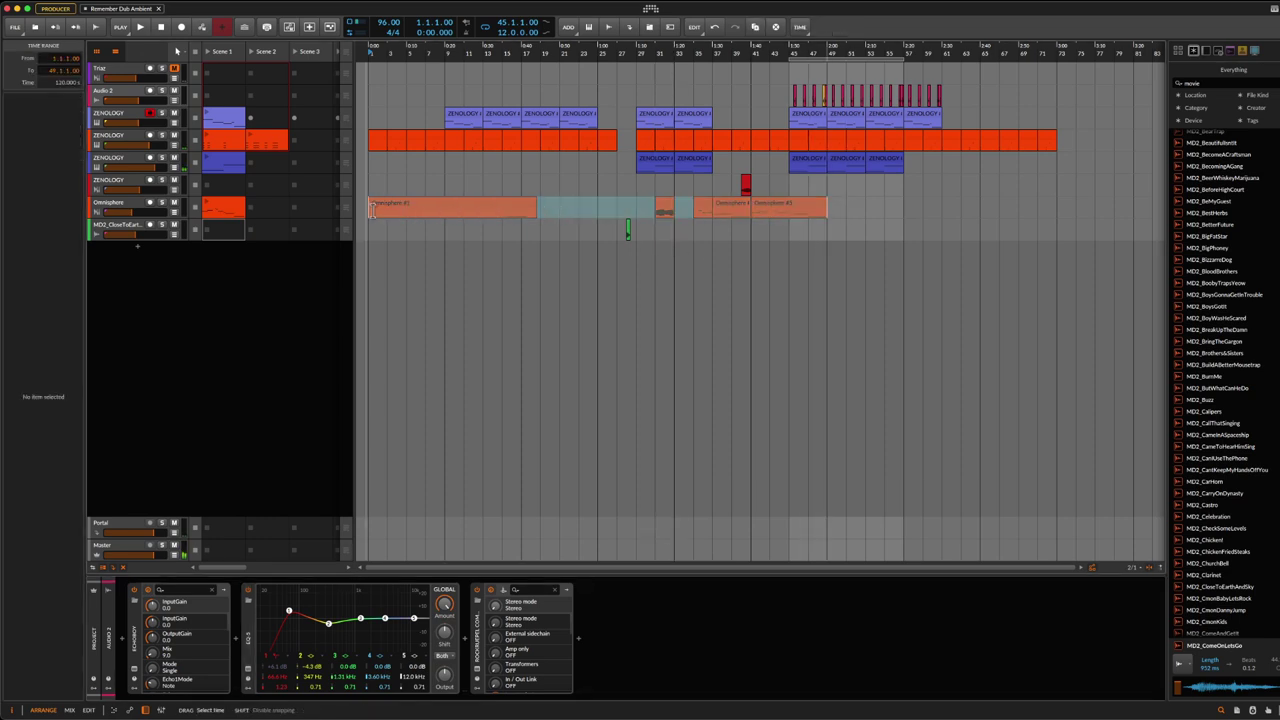
right_click(395, 203)
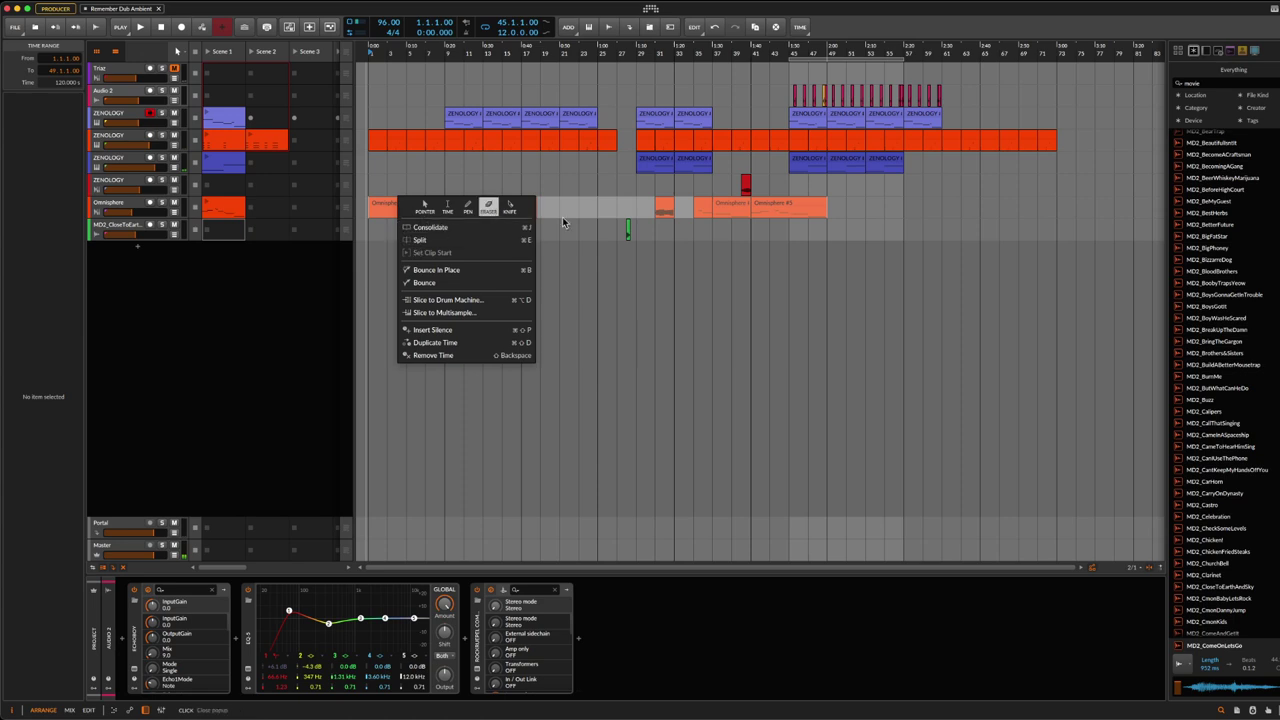
click(646, 273)
key(ctrl+a)
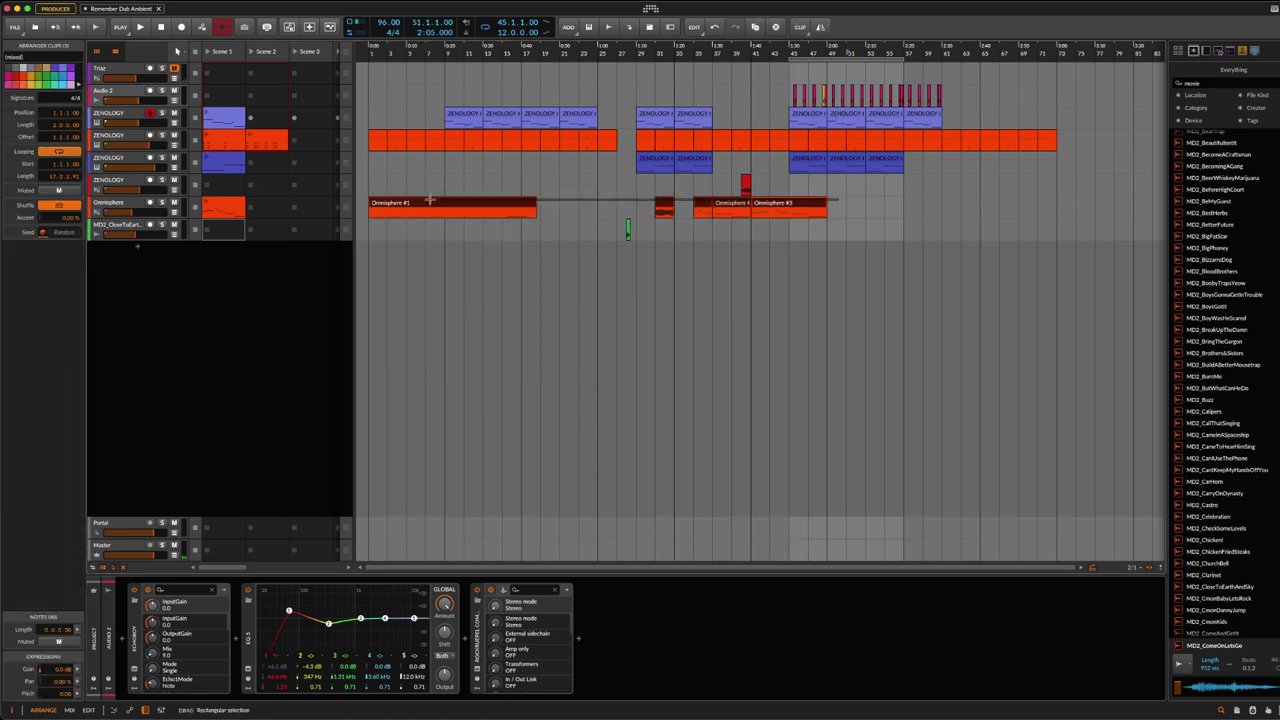
right_click(416, 207)
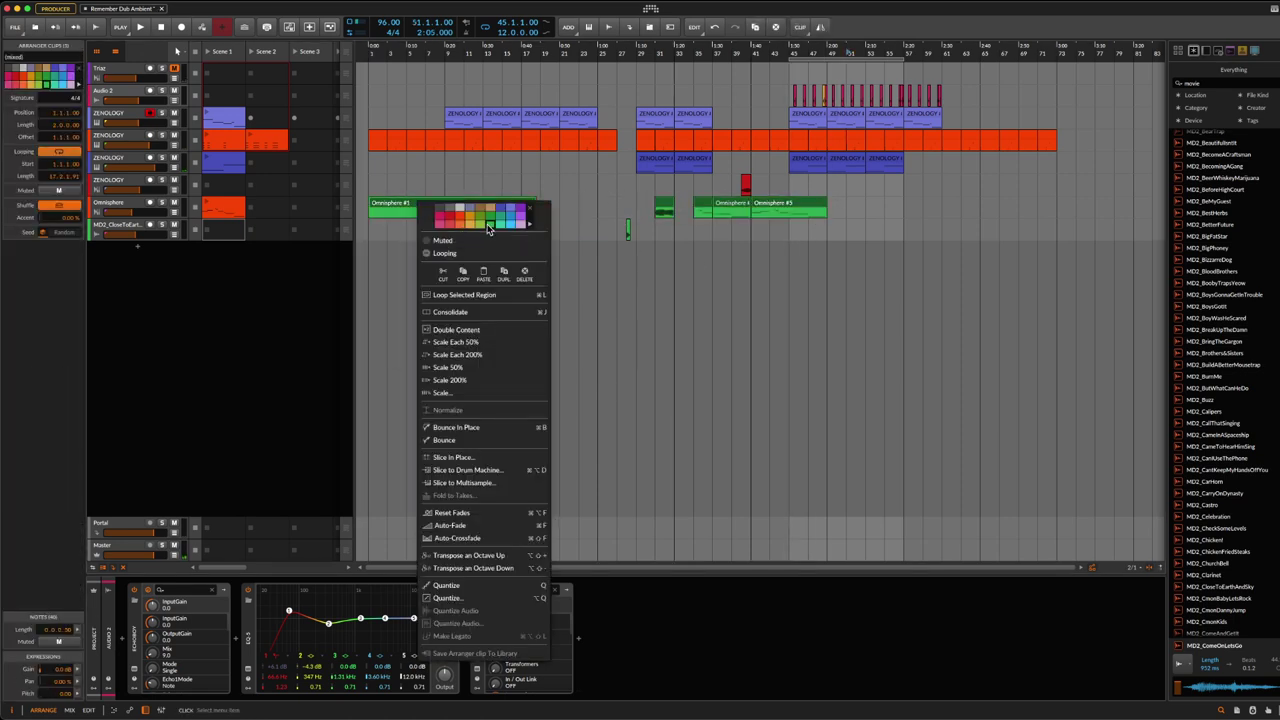
click(851, 228)
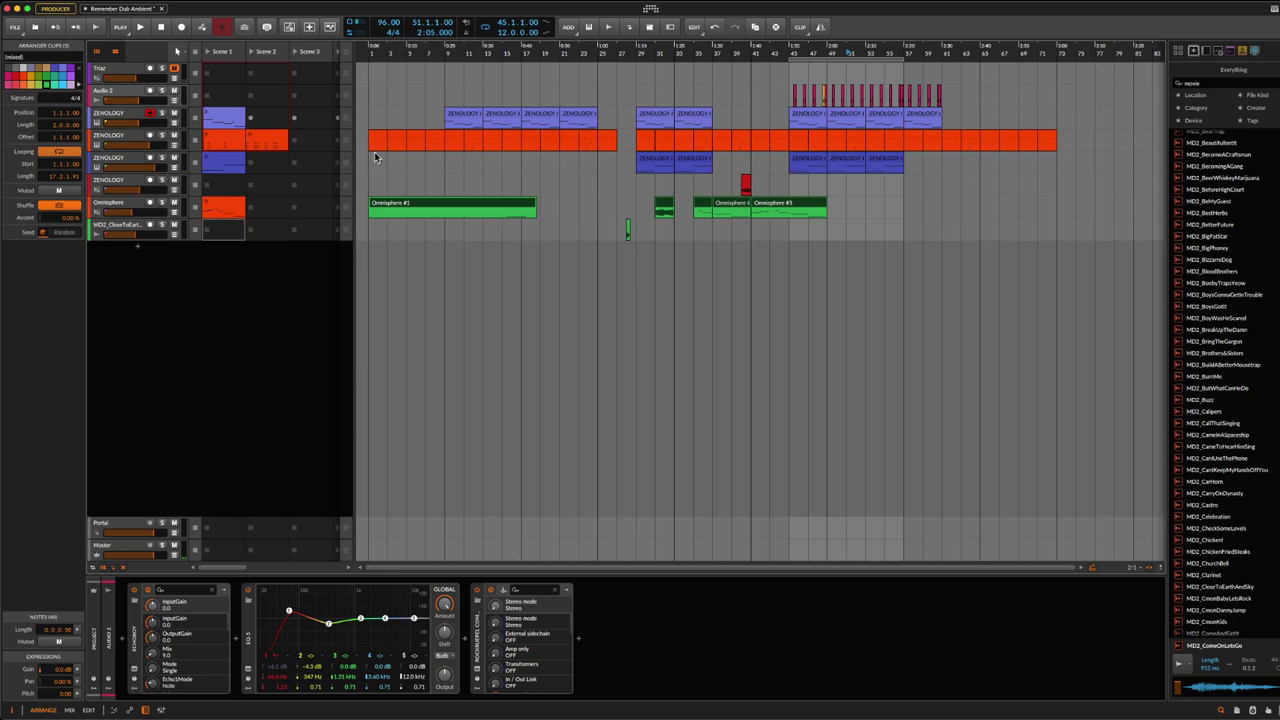
key(ctrl+s)
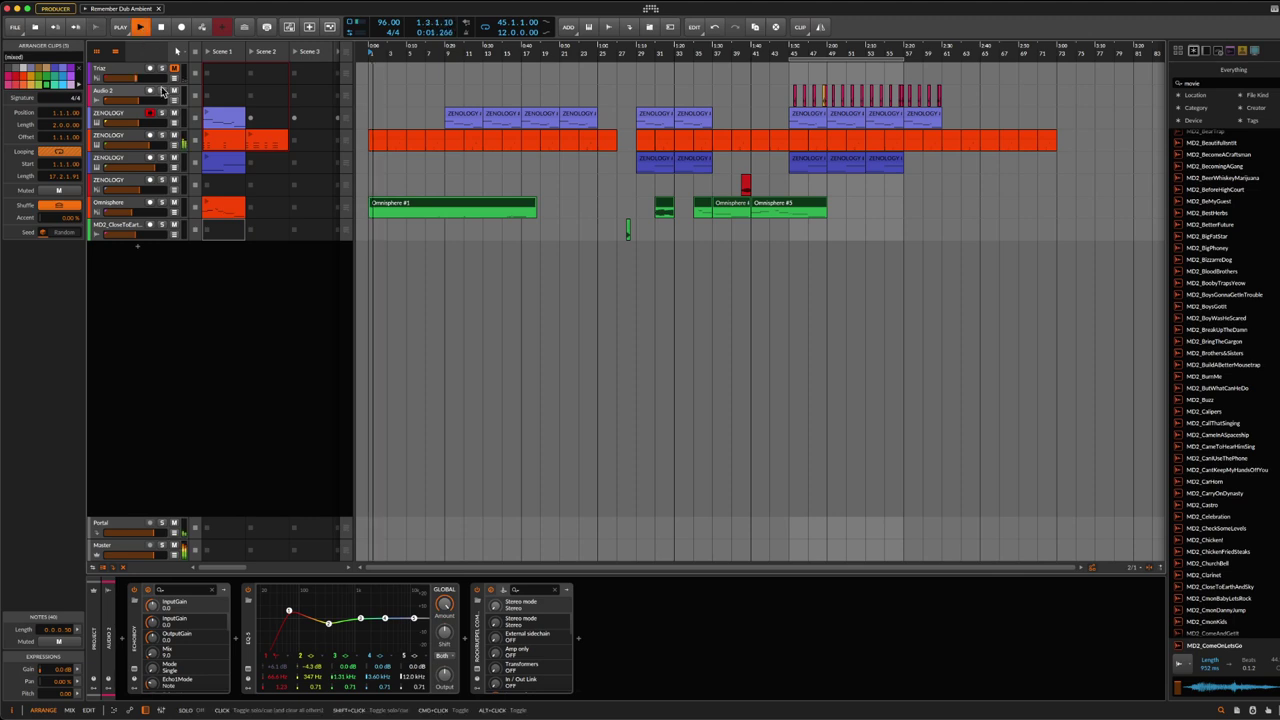
Step: Adjust band 1 of the EQ-5 on the orange ZENOLOGY track to 147 Hz
click(147, 145)
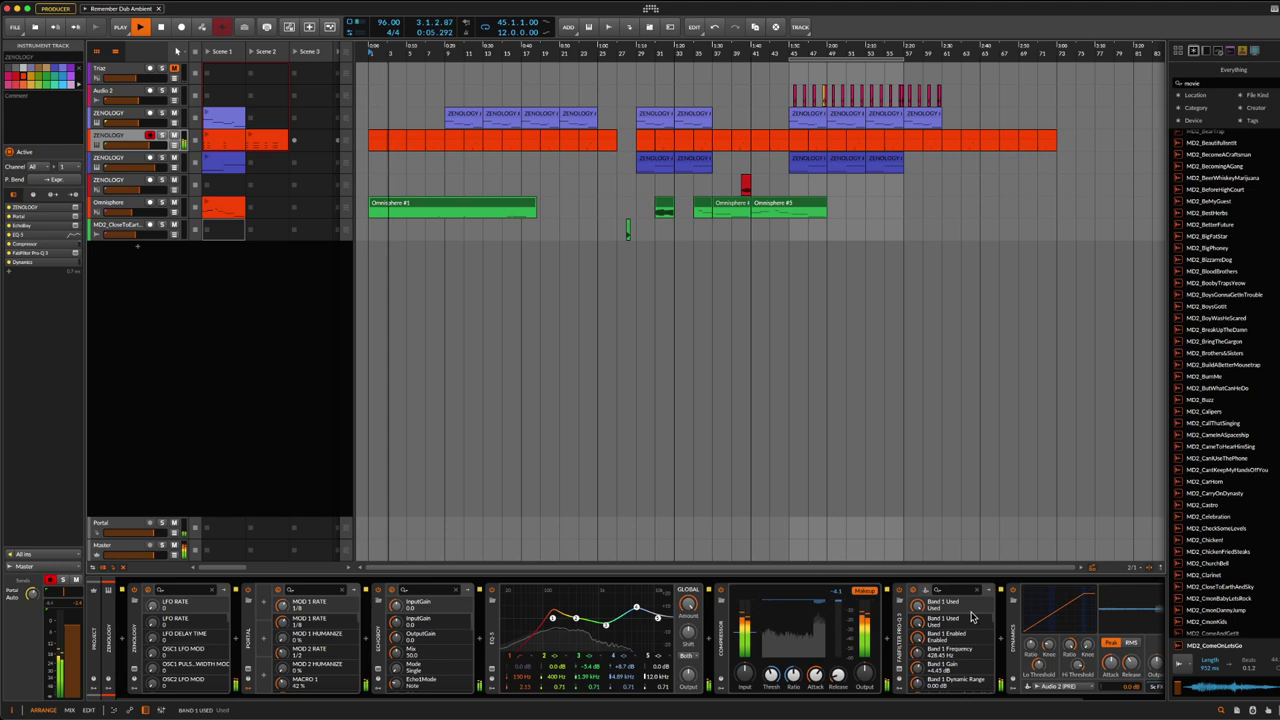
scroll(967, 617, down, 2)
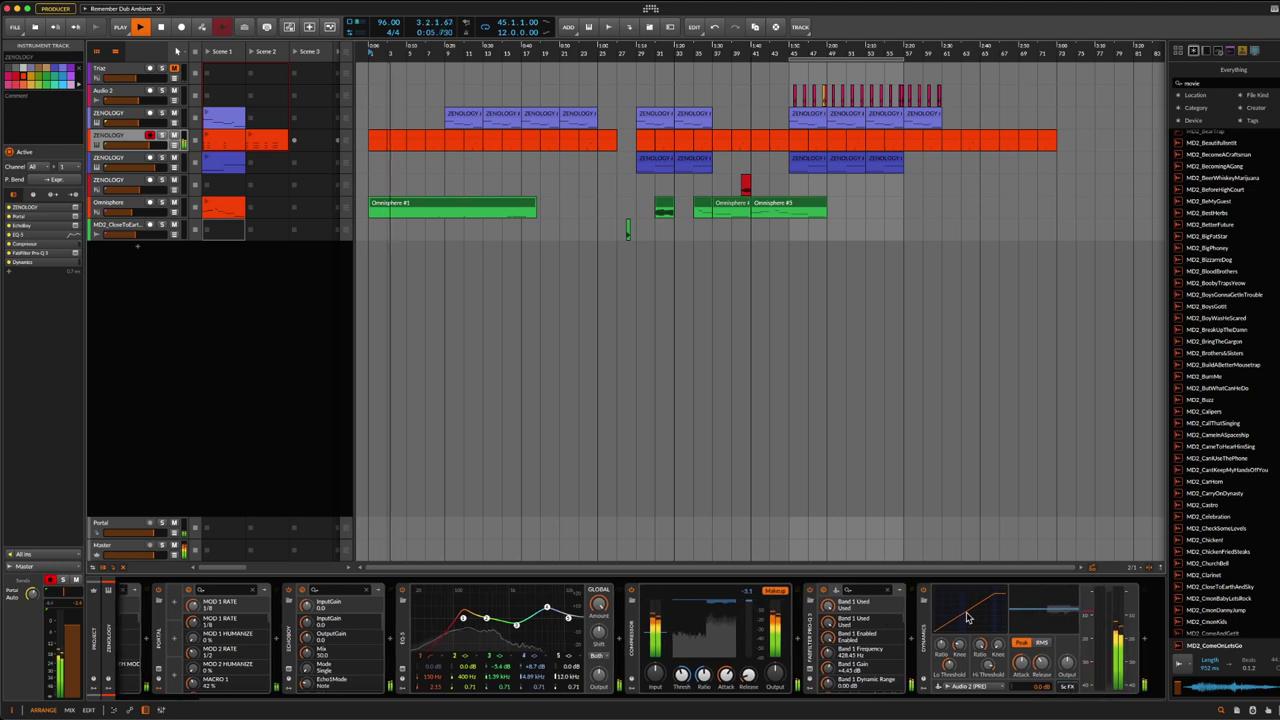
click(810, 677)
click(810, 677)
scroll(885, 657, up, 2)
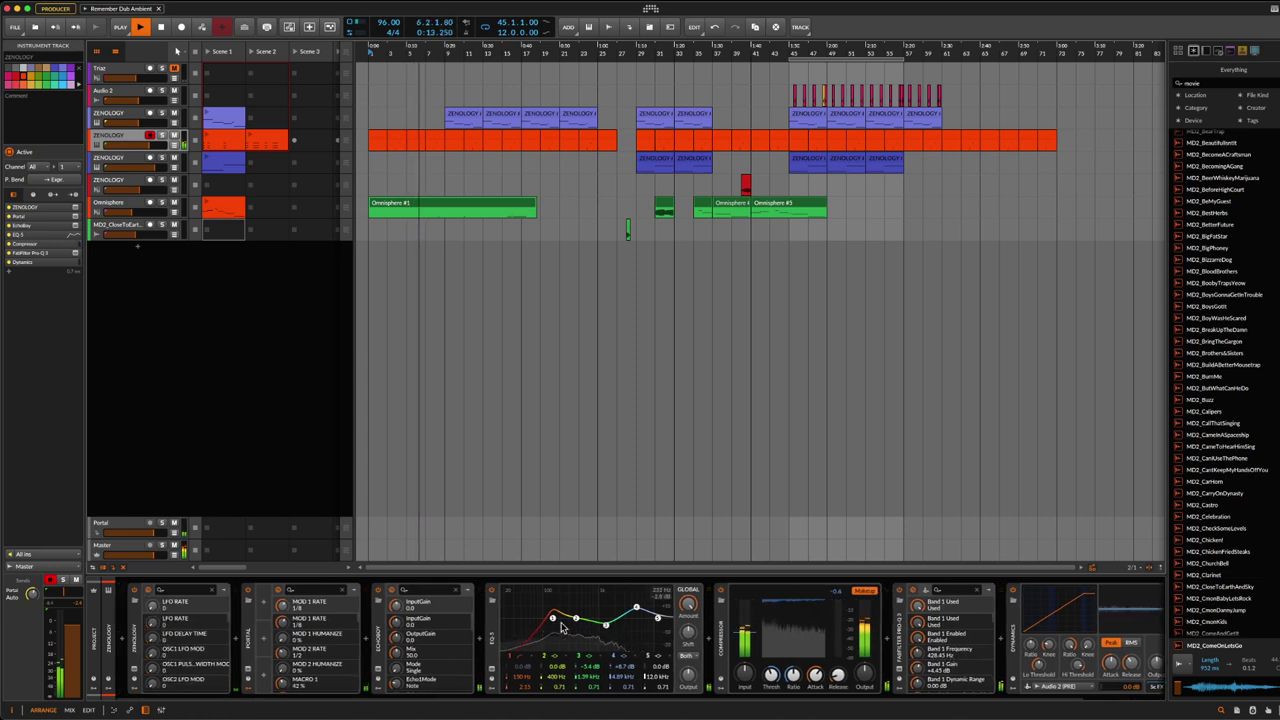
drag(553, 625, 556, 630)
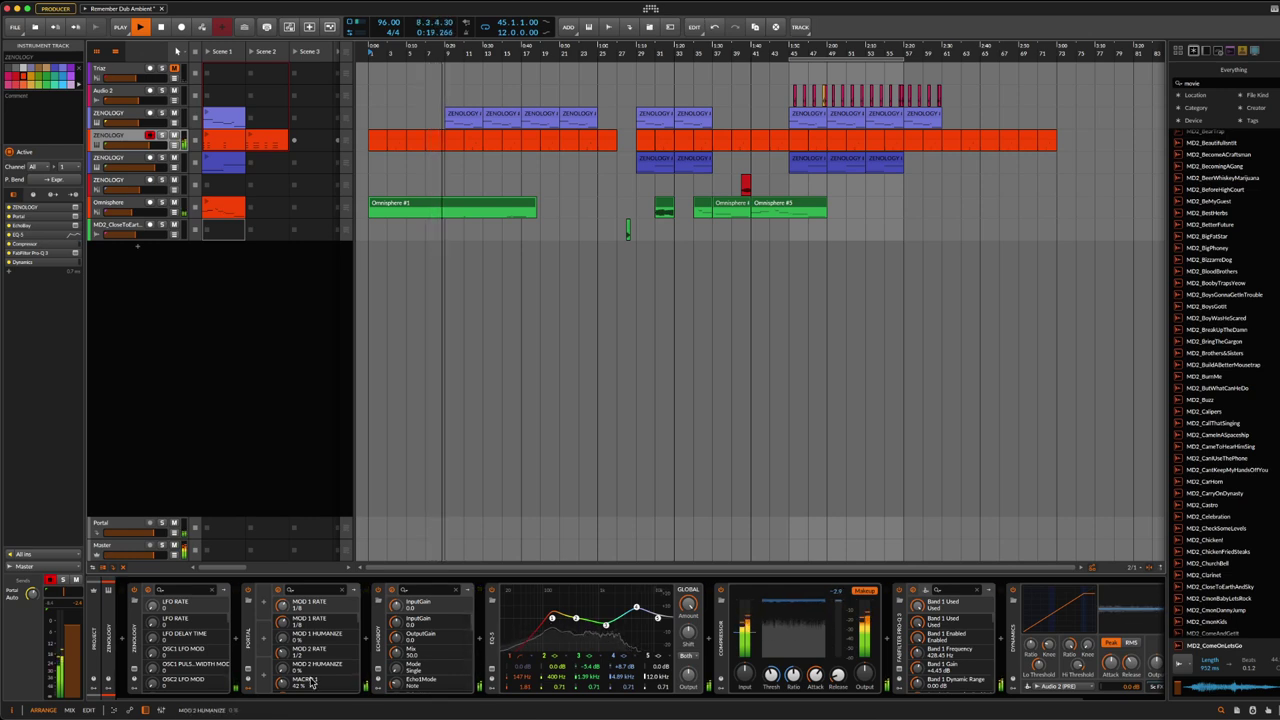
Step: Open Portal on the orange ZENOLOGY track, show its modulator slots, and reposition the XY control to raise Delay to 48
click(249, 673)
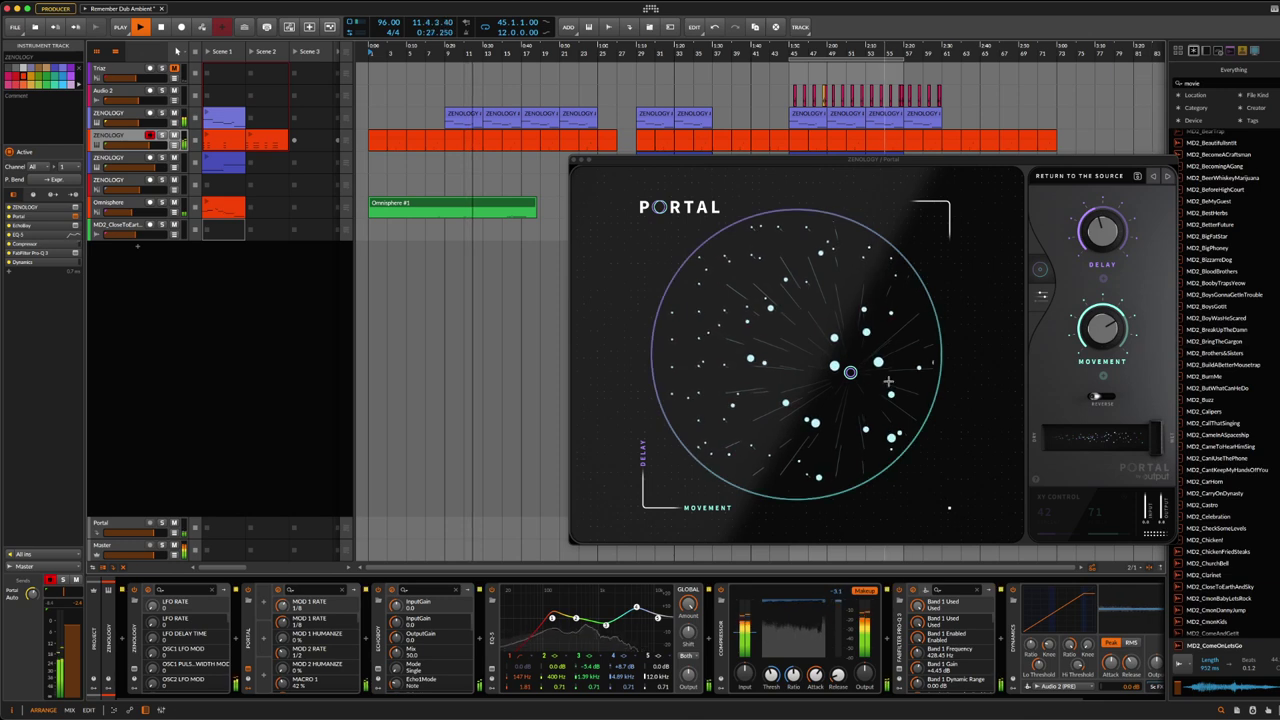
click(850, 372)
mouse_move(850, 372)
mouse_down()
mouse_move(852, 262)
mouse_move(853, 374)
mouse_move(638, 367)
mouse_move(689, 277)
mouse_move(806, 222)
mouse_move(885, 268)
mouse_move(920, 357)
mouse_move(857, 366)
mouse_move(866, 378)
mouse_move(863, 368)
mouse_up()
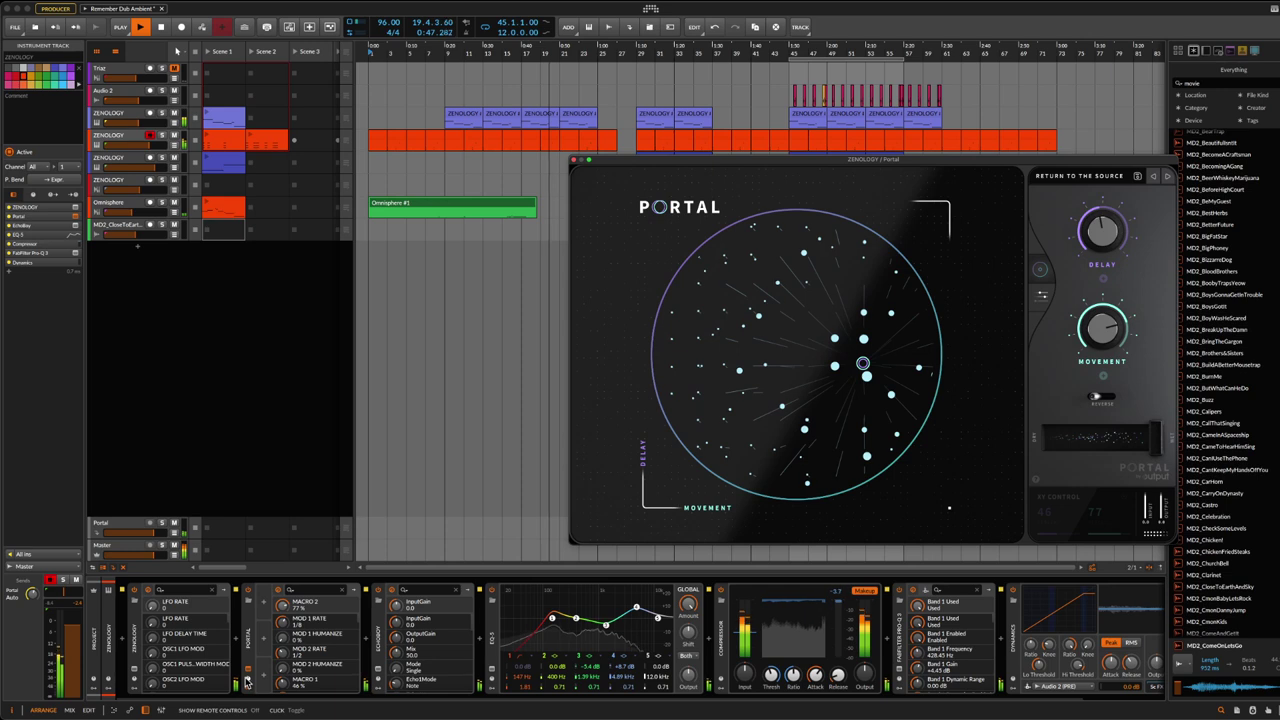
click(310, 654)
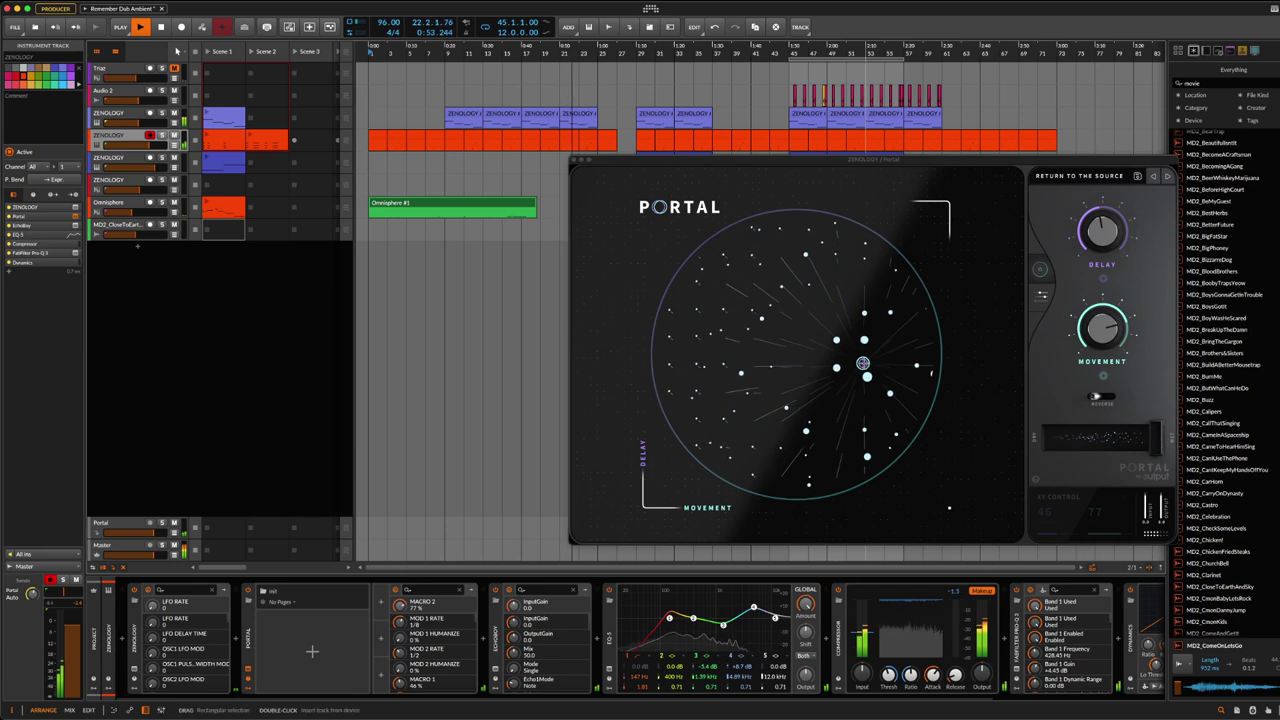
click(863, 363)
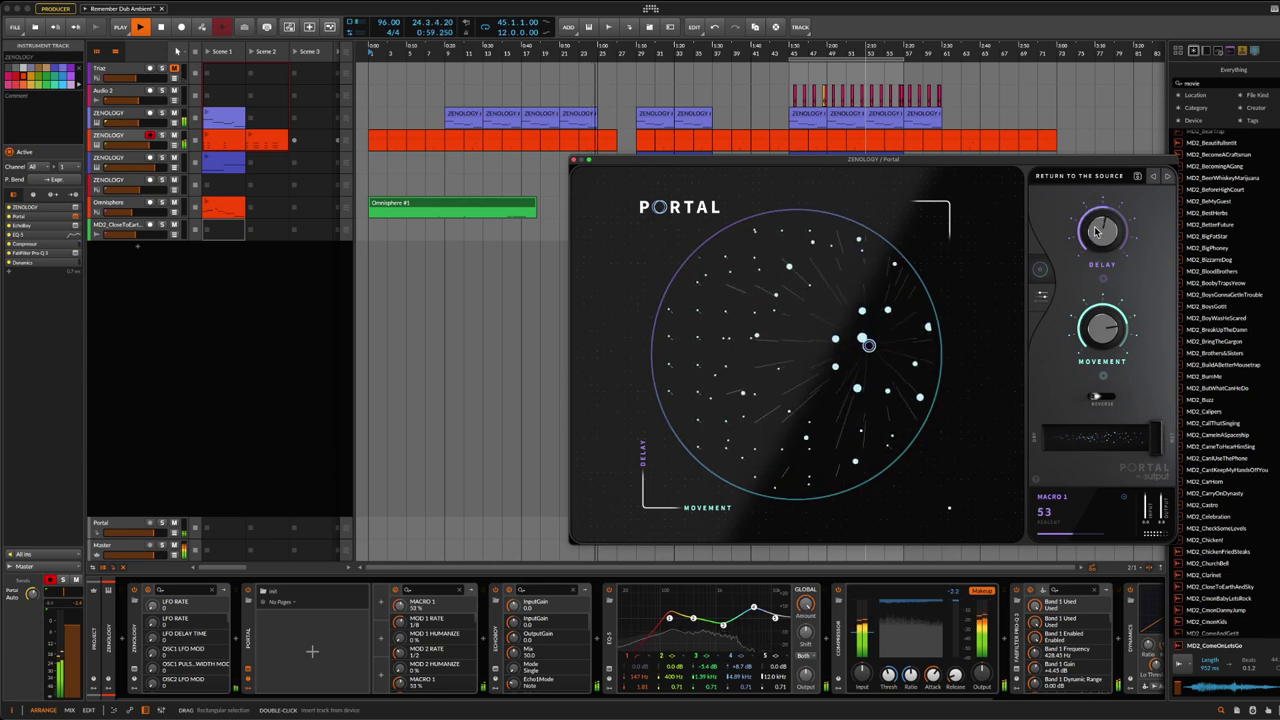
Step: Add a Random modulator to Portal and assign it to modulate Macro 1
click(381, 607)
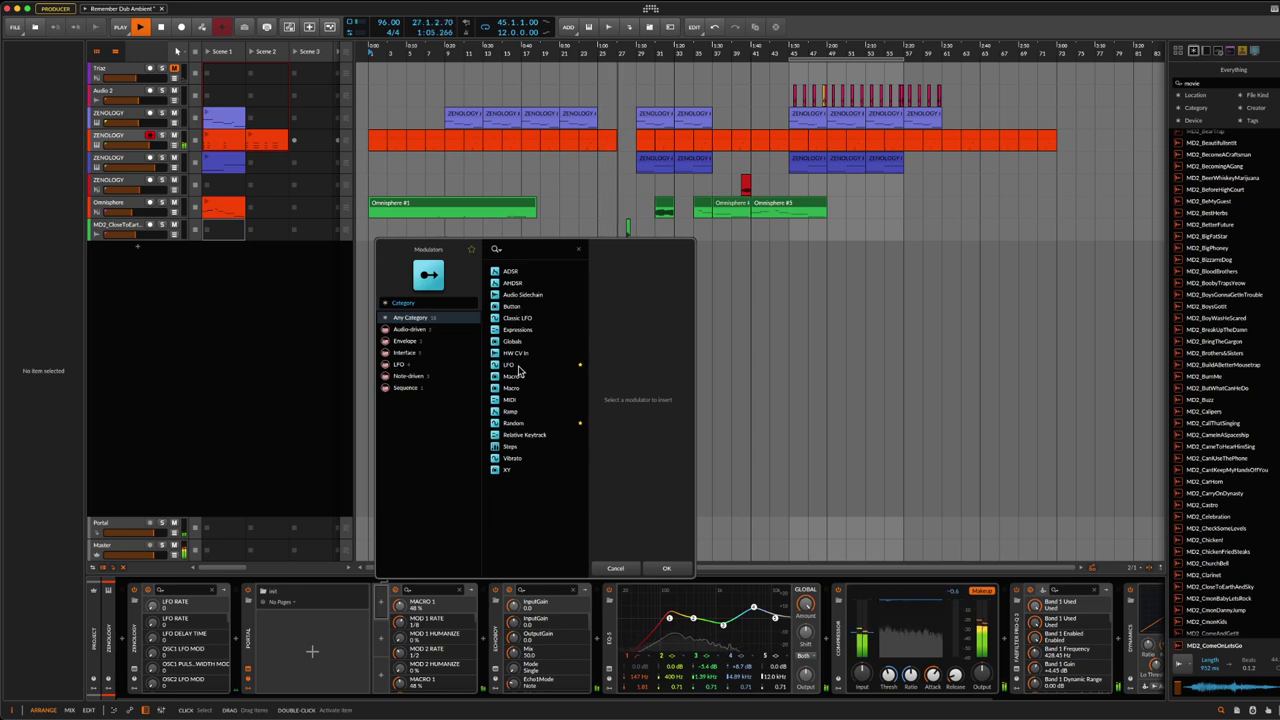
click(524, 424)
click(668, 569)
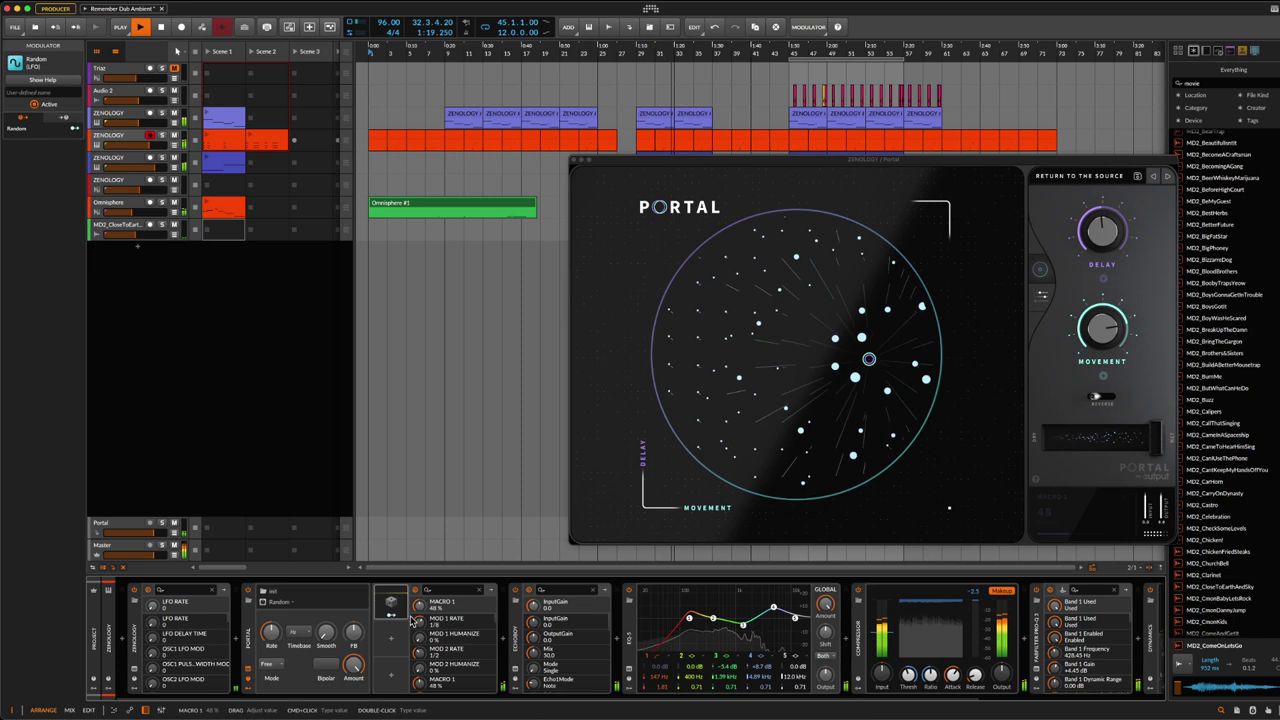
drag(420, 613, 420, 609)
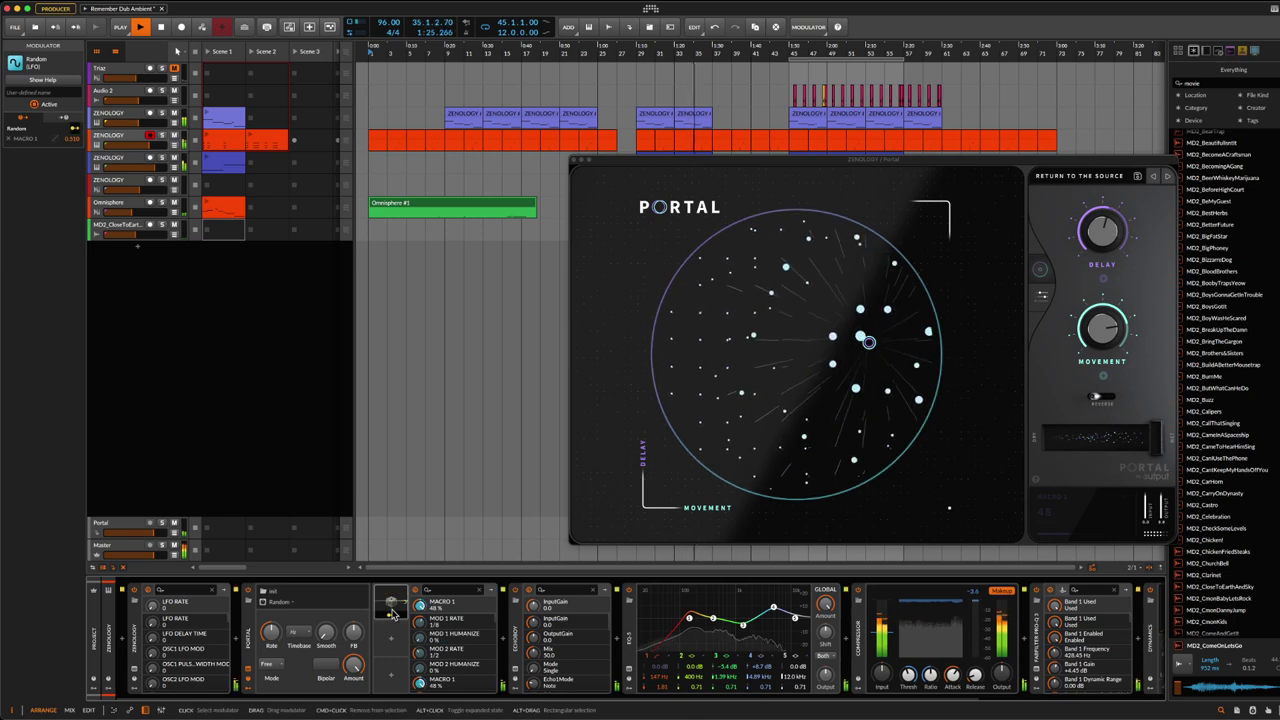
Step: Finish the Macro 1 assignment, expand the Random modulator, and set its rate timebase to Bar
click(393, 604)
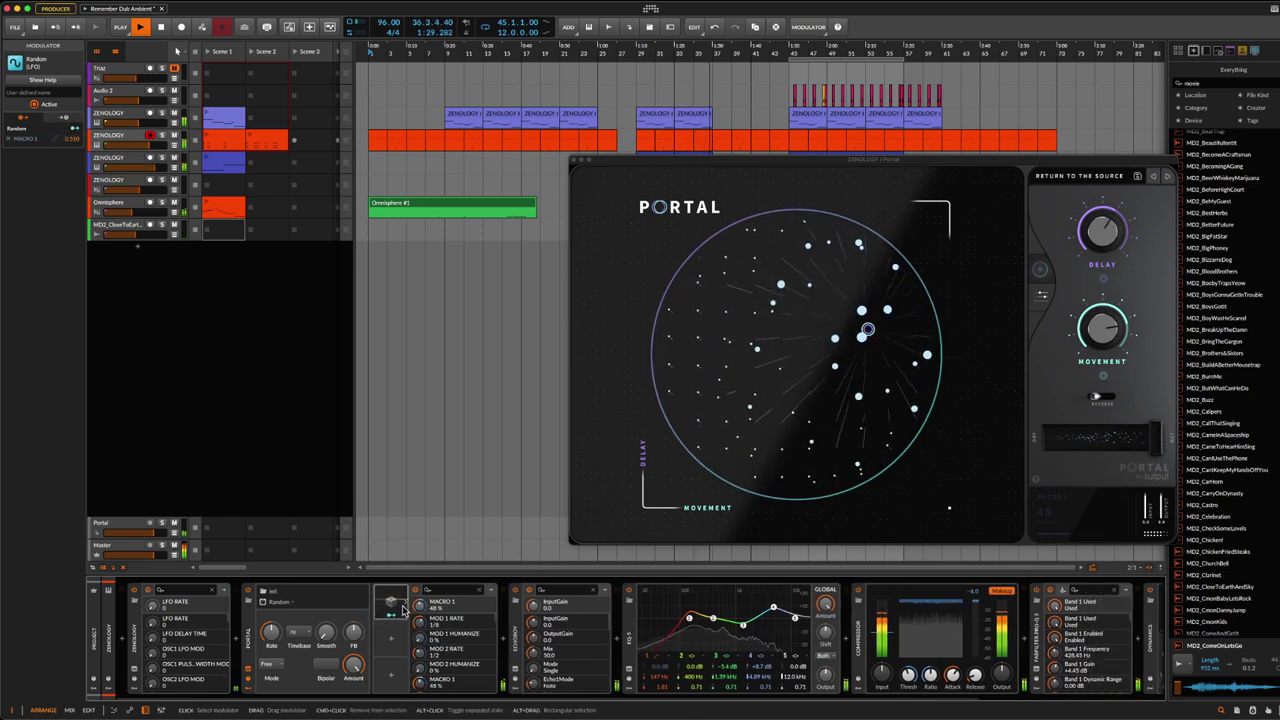
click(468, 607)
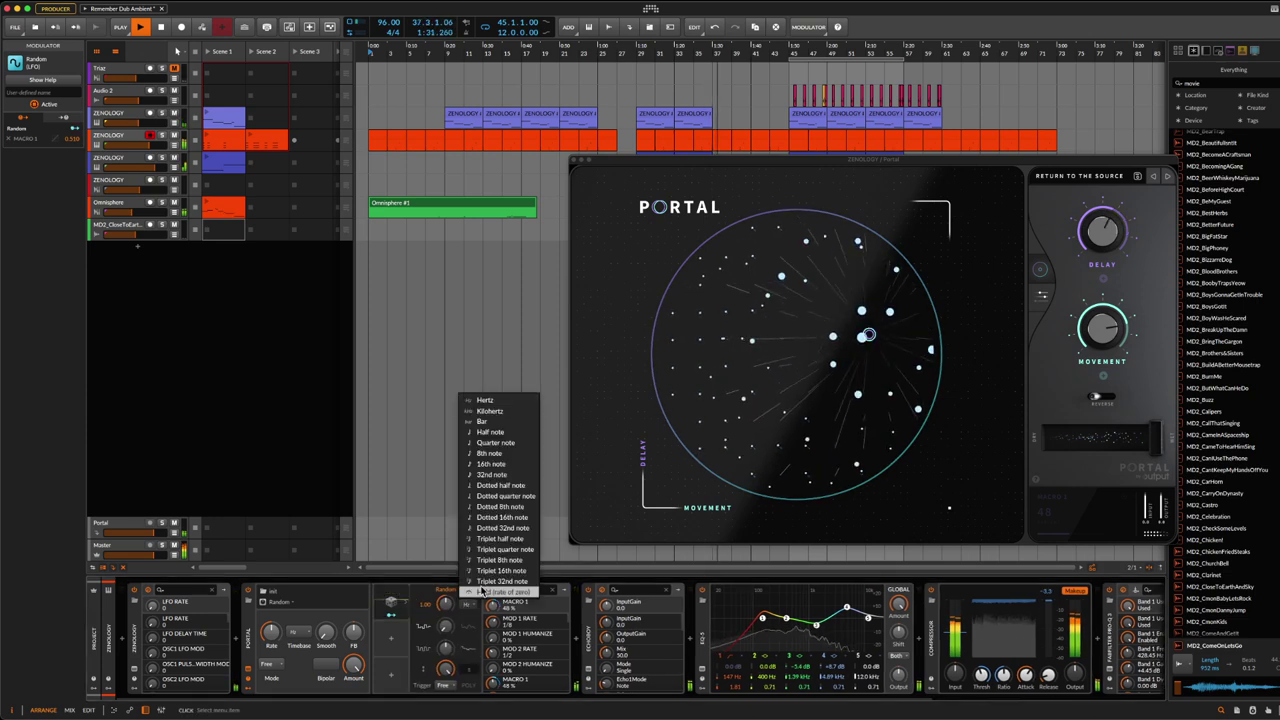
click(485, 428)
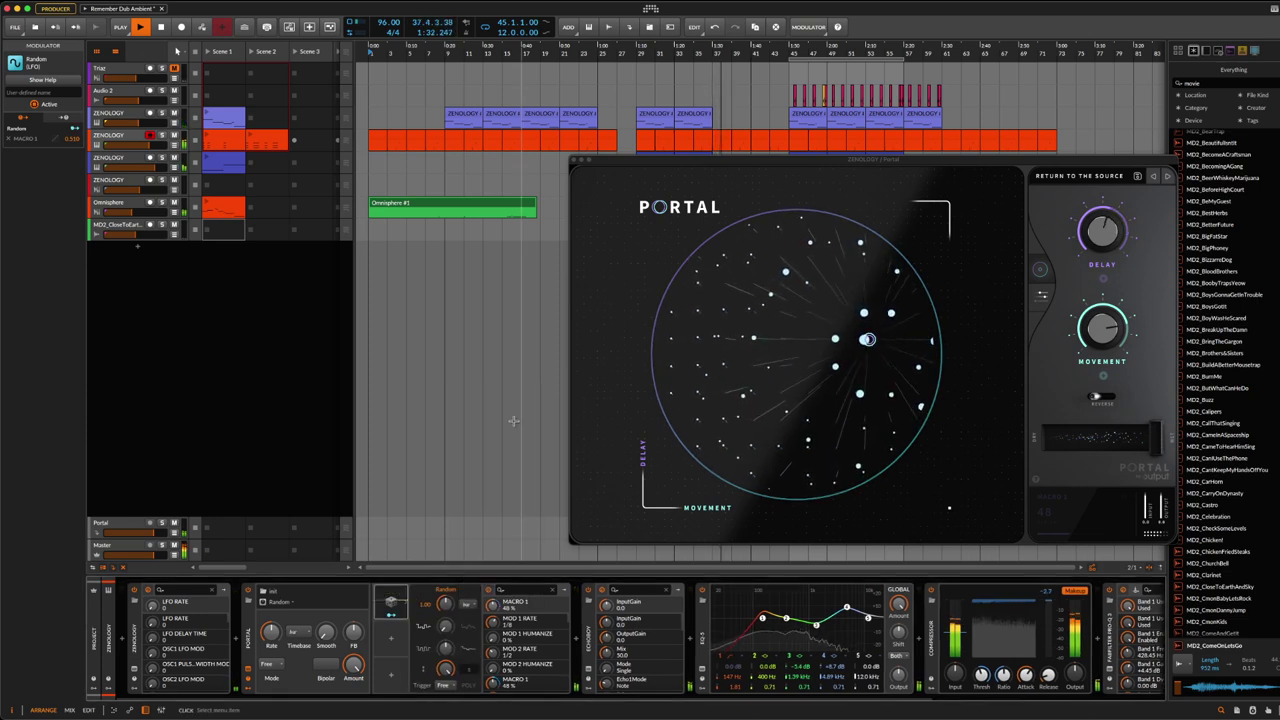
Step: Try to set the Random modulator's rate to 2 with the Bar timebase
triple_click(428, 612)
text(2)
key(Return)
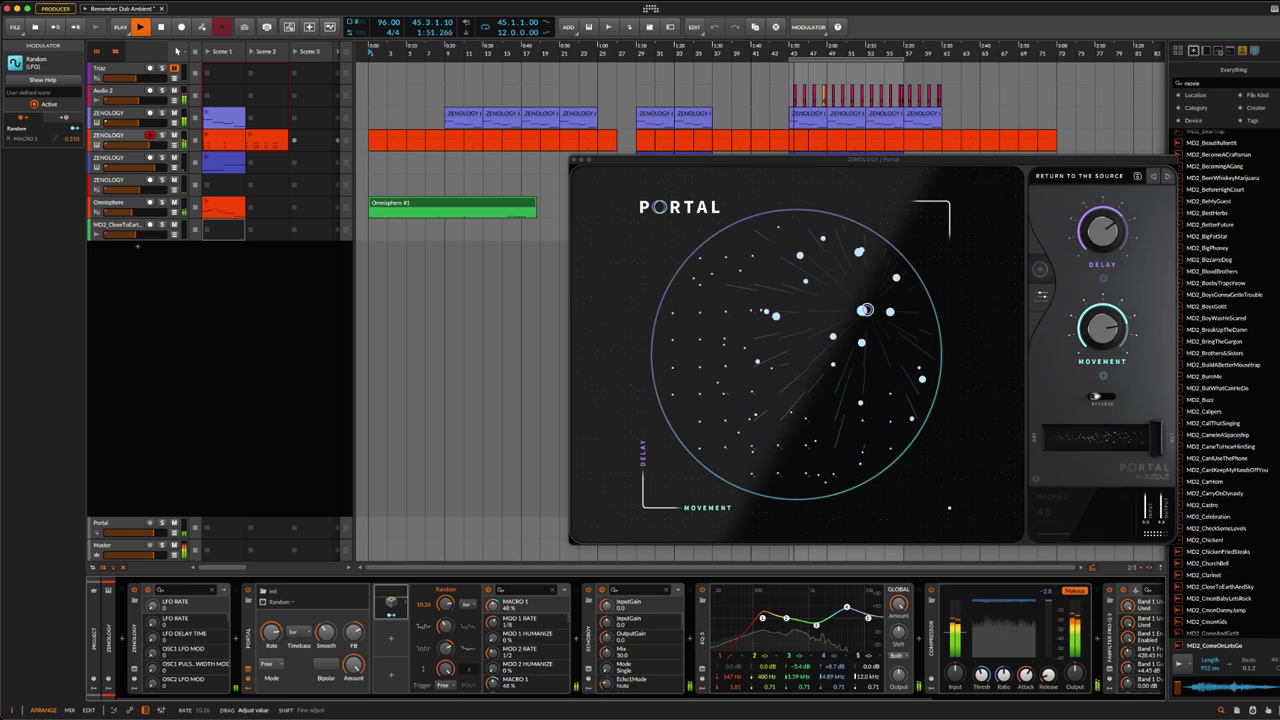
super+click(437, 607)
text(2)
key(Return)
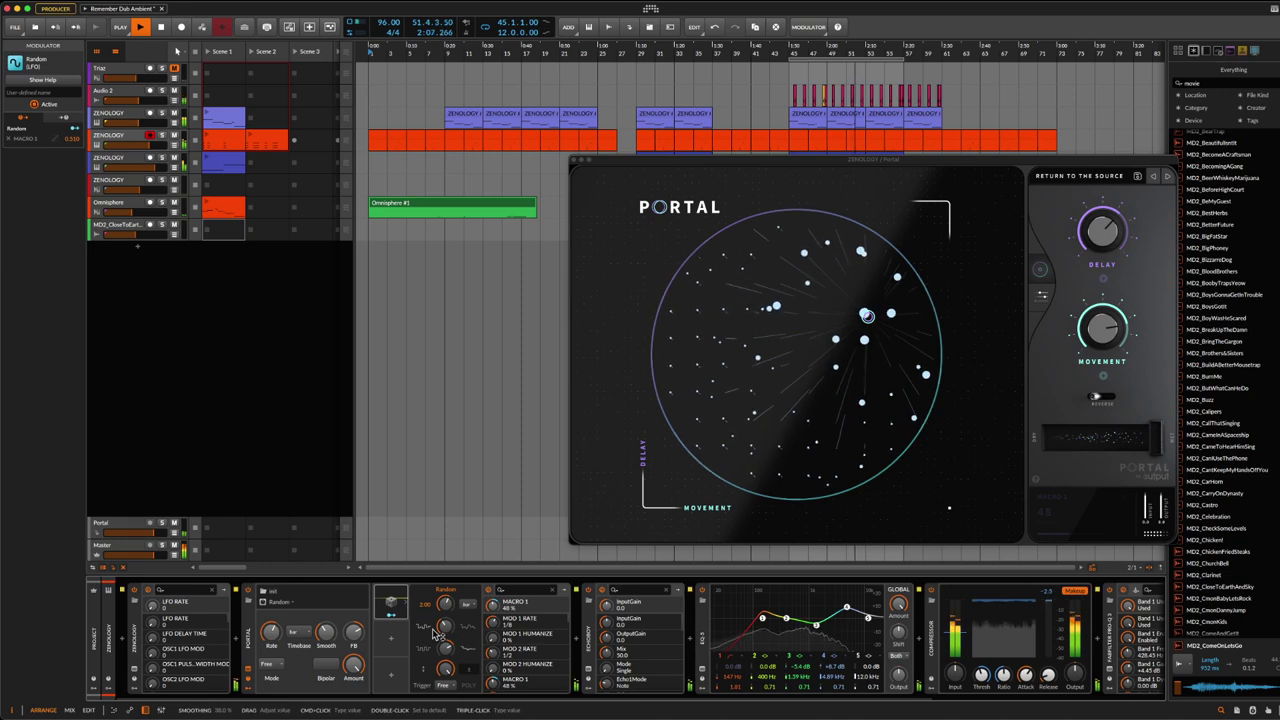
Step: Switch the Random modulator's rate timebase to Hertz and lower its rate to between 2 and 3 Hz
click(466, 604)
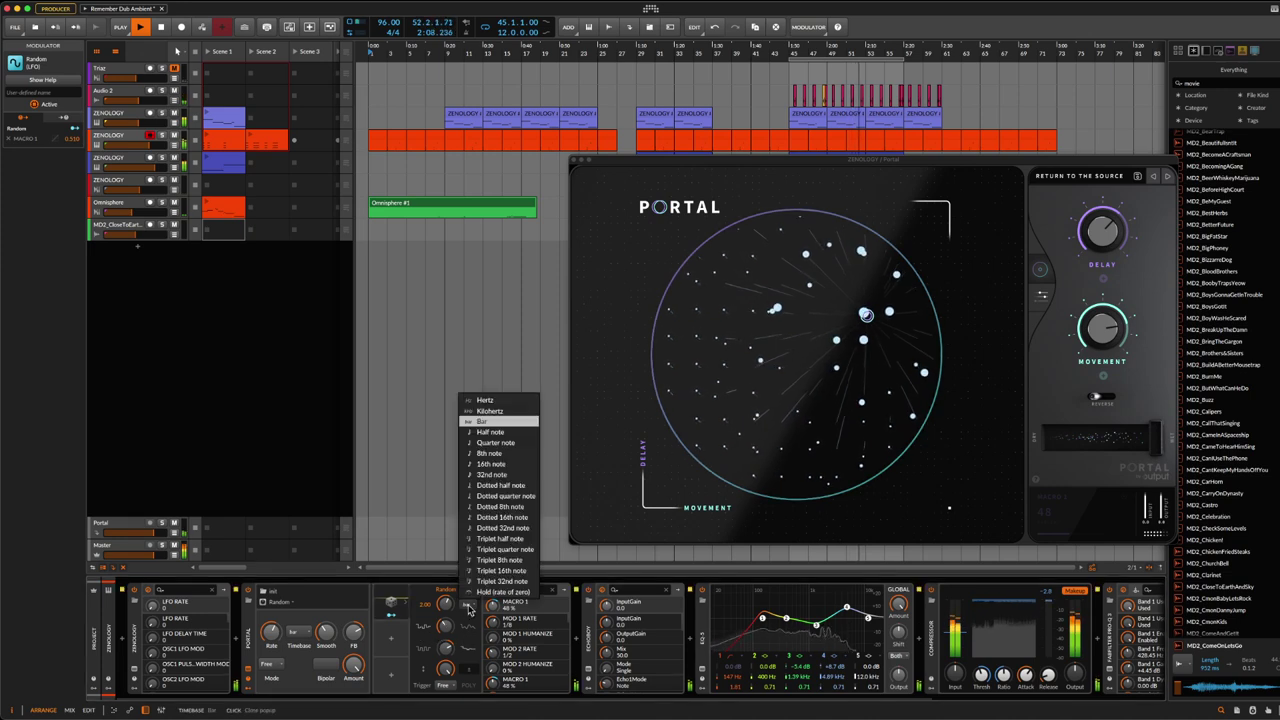
click(510, 402)
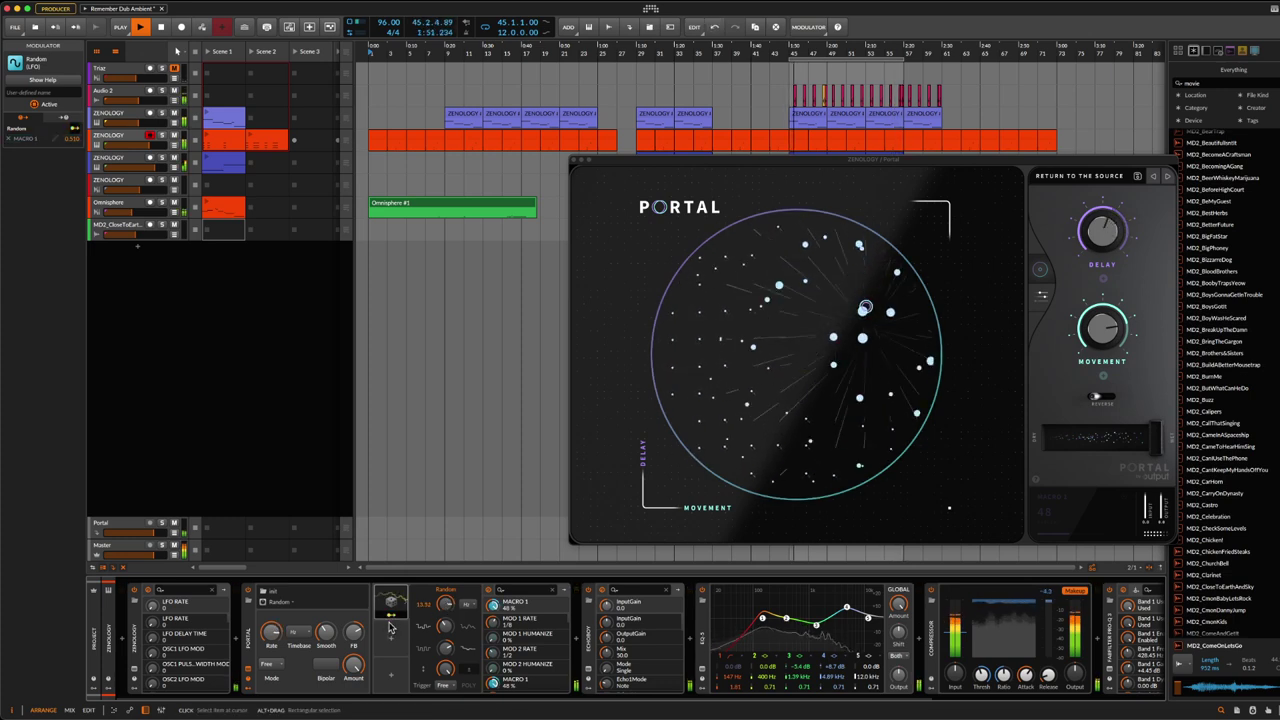
drag(450, 610, 450, 652)
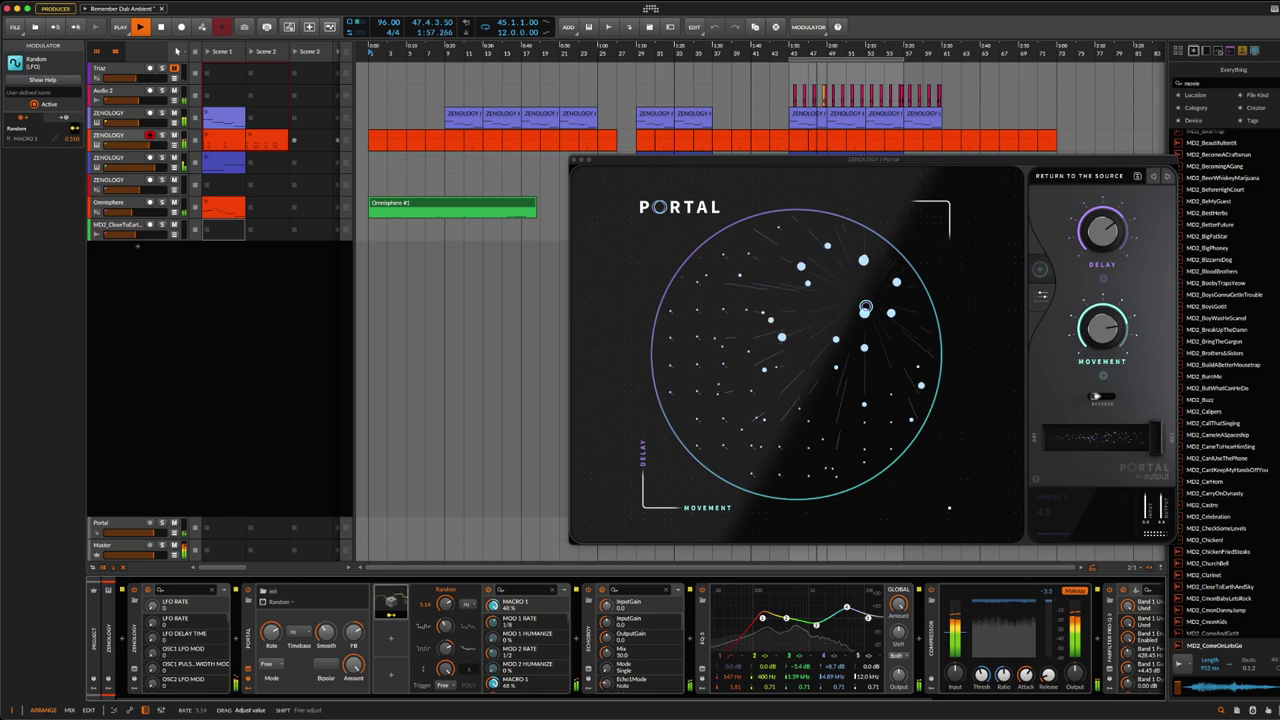
drag(450, 652, 450, 610)
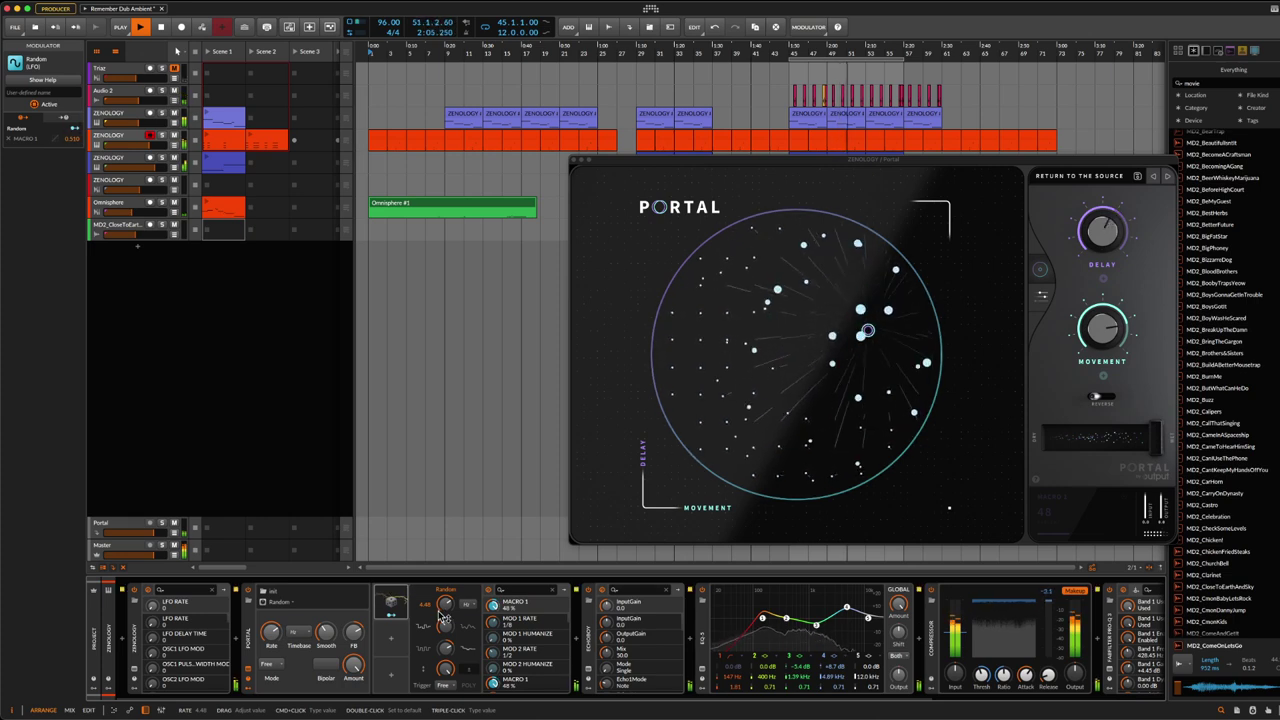
drag(446, 604, 446, 638)
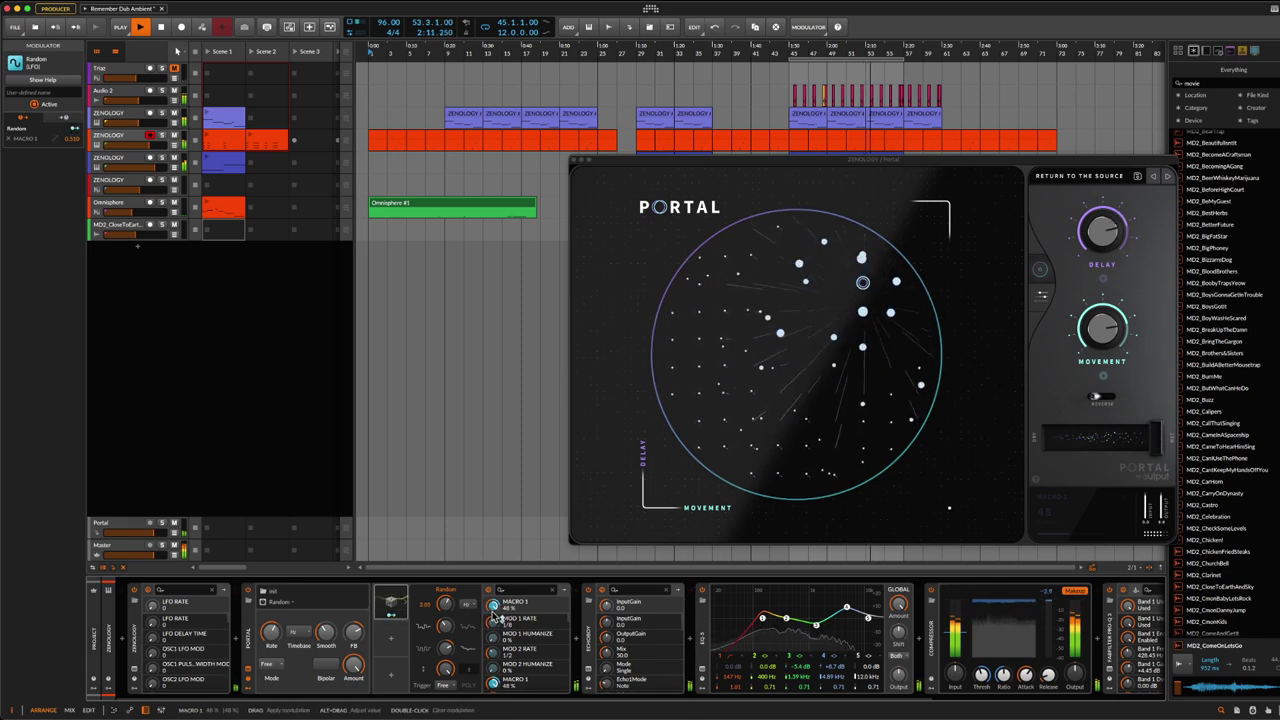
Step: Try a strong negative Random modulation on Macro 1, then set the modulation amount to 0.325
drag(493, 607, 493, 628)
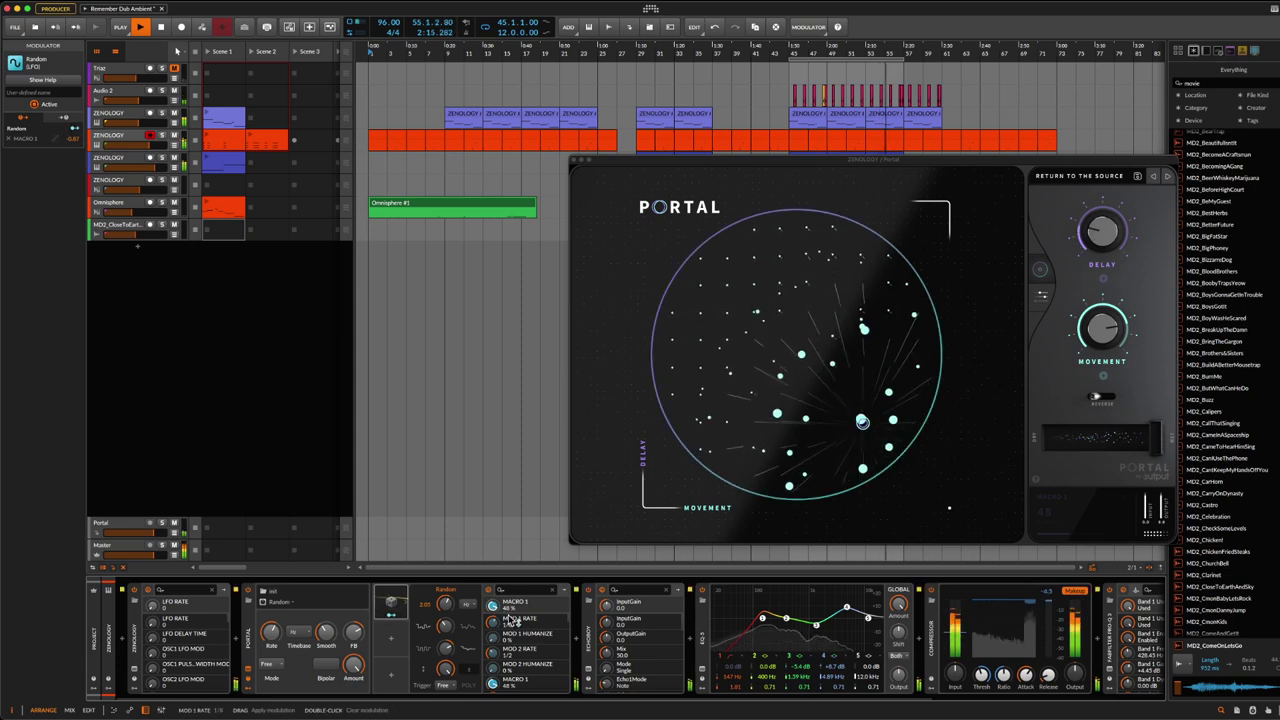
drag(513, 619, 513, 612)
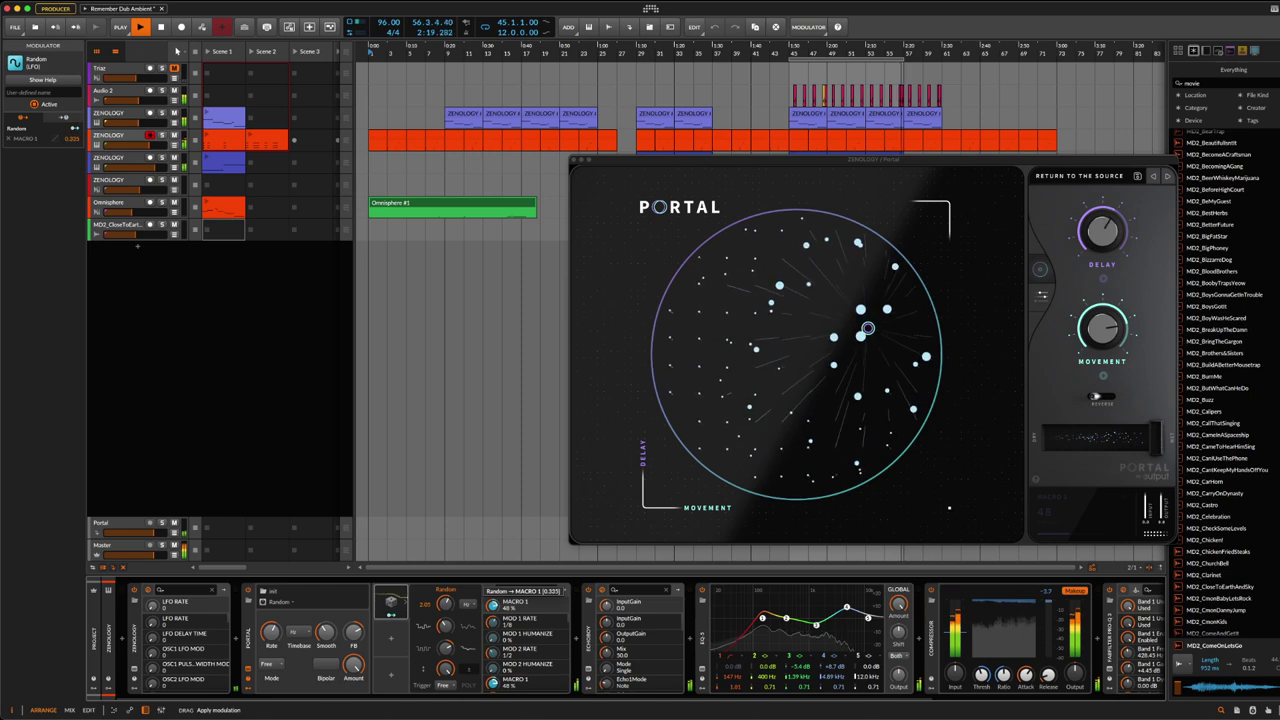
drag(513, 612, 505, 622)
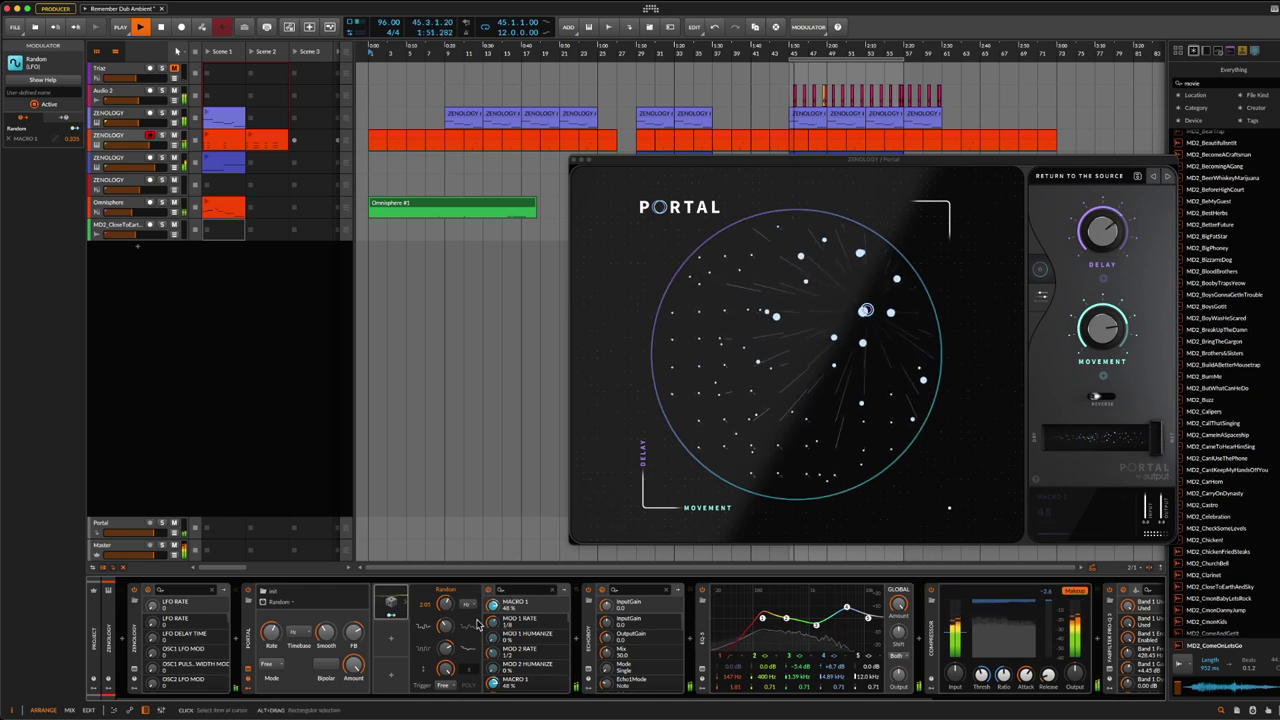
Step: Return the Random modulator's timebase to Bar and set its Macro 1 modulation amount to -0.39
click(464, 606)
click(496, 428)
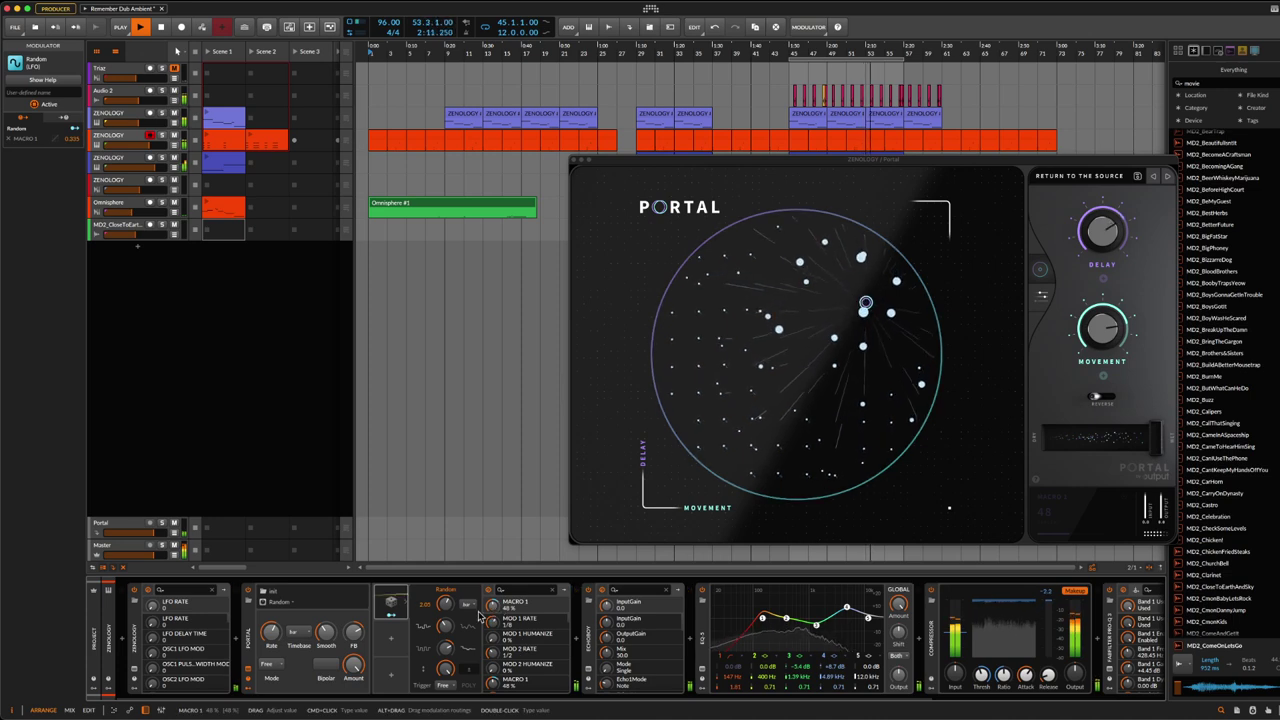
drag(493, 610, 493, 643)
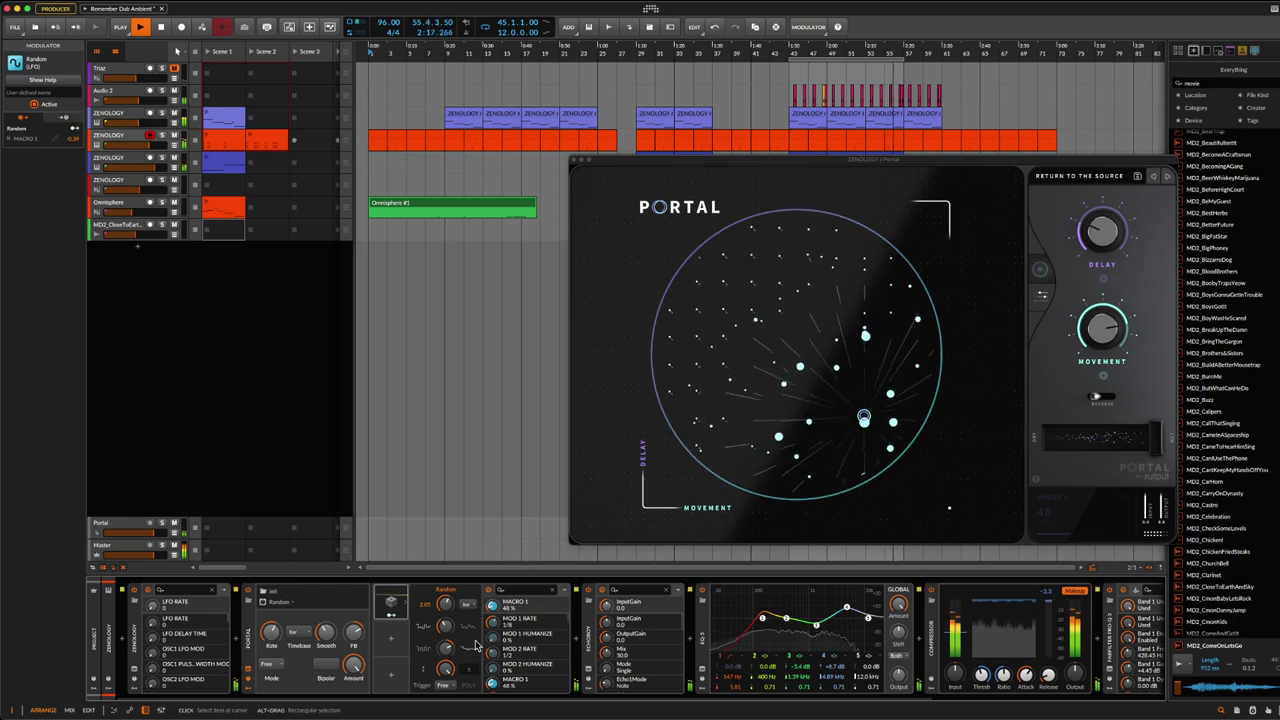
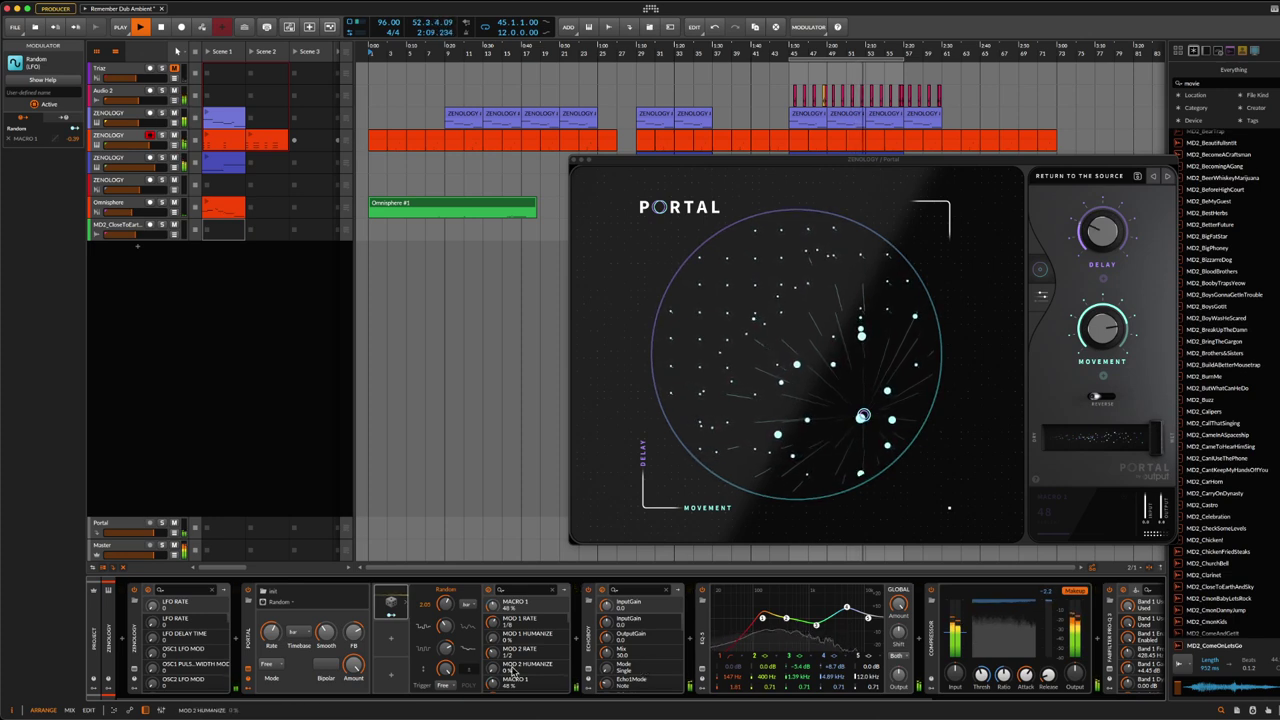
Step: Delete the Random modulator from Portal
click(401, 610)
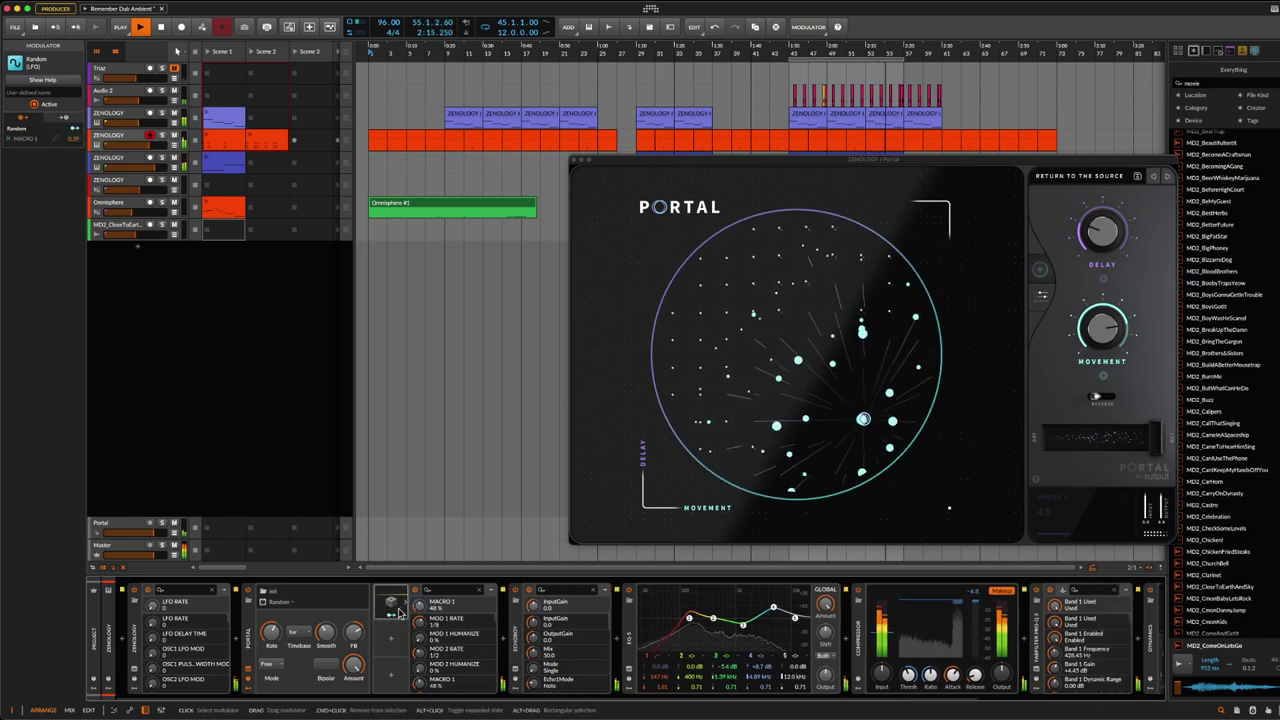
key(Delete)
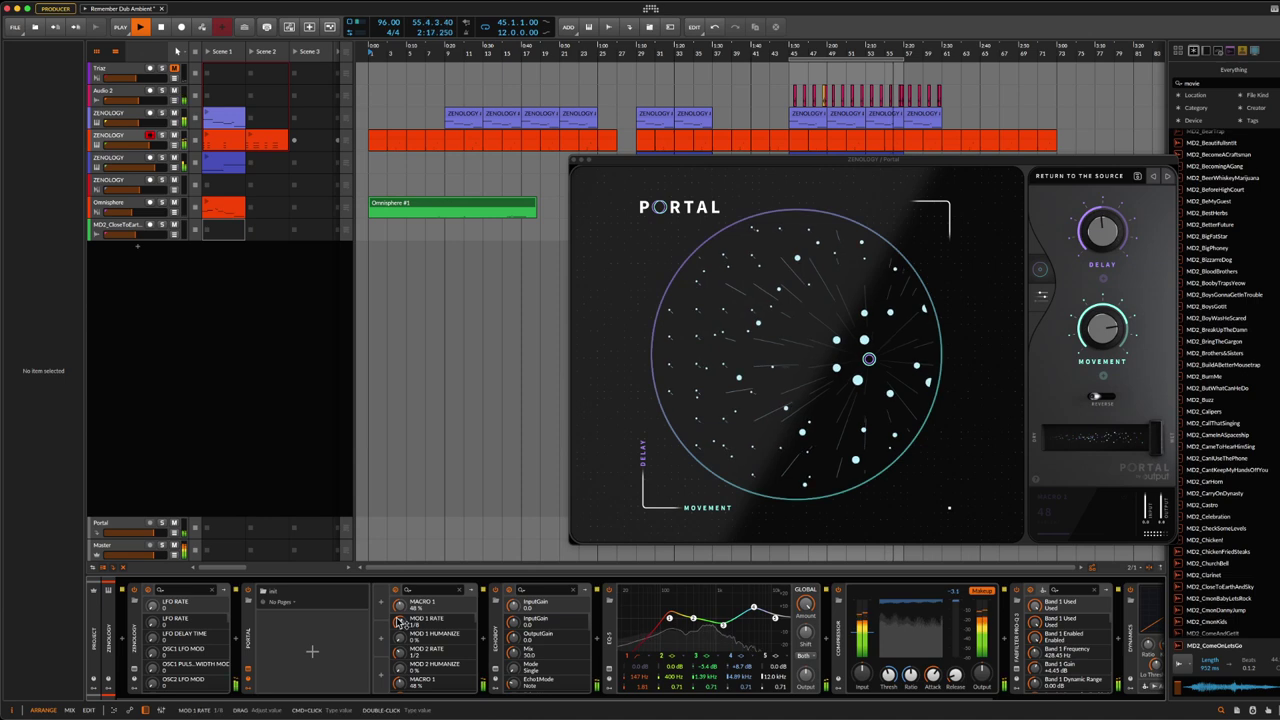
Step: Solo the orange ZENOLOGY track and reposition Portal's XY control to about Delay 8 and Movement 66
mouse_move(870, 358)
mouse_down()
mouse_move(868, 386)
mouse_move(729, 303)
mouse_move(740, 357)
mouse_move(879, 372)
mouse_up()
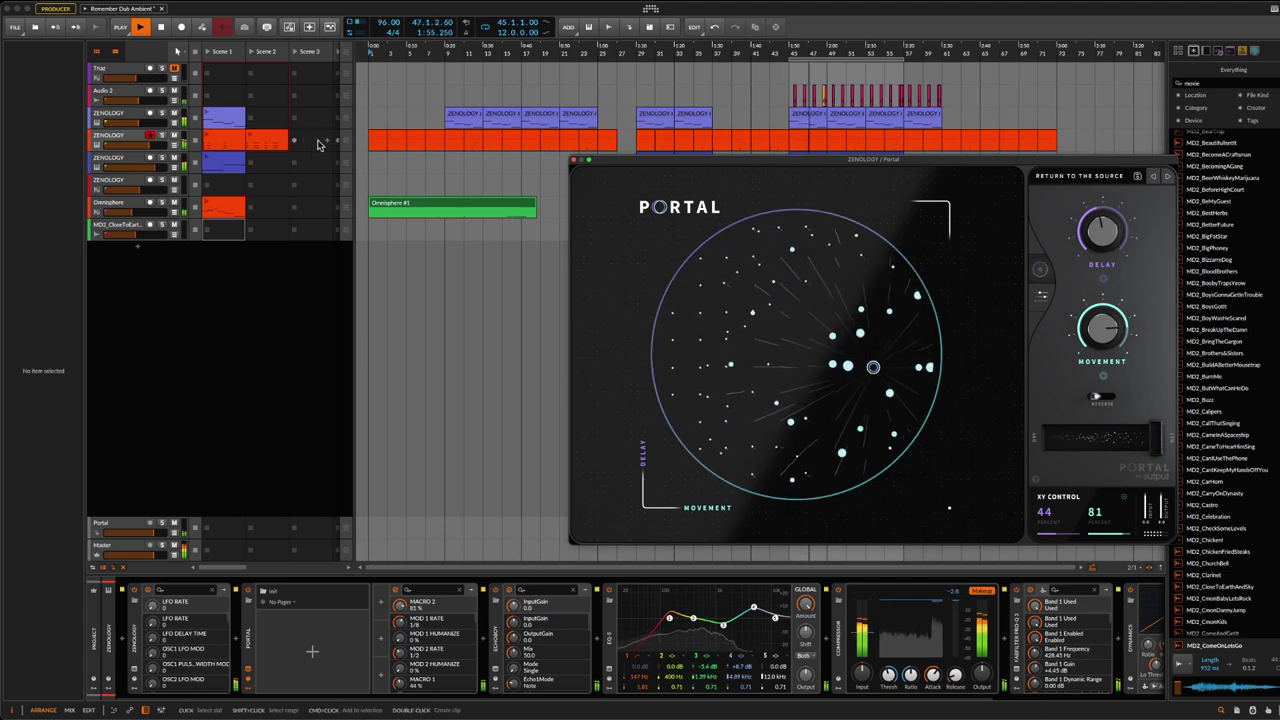
click(123, 138)
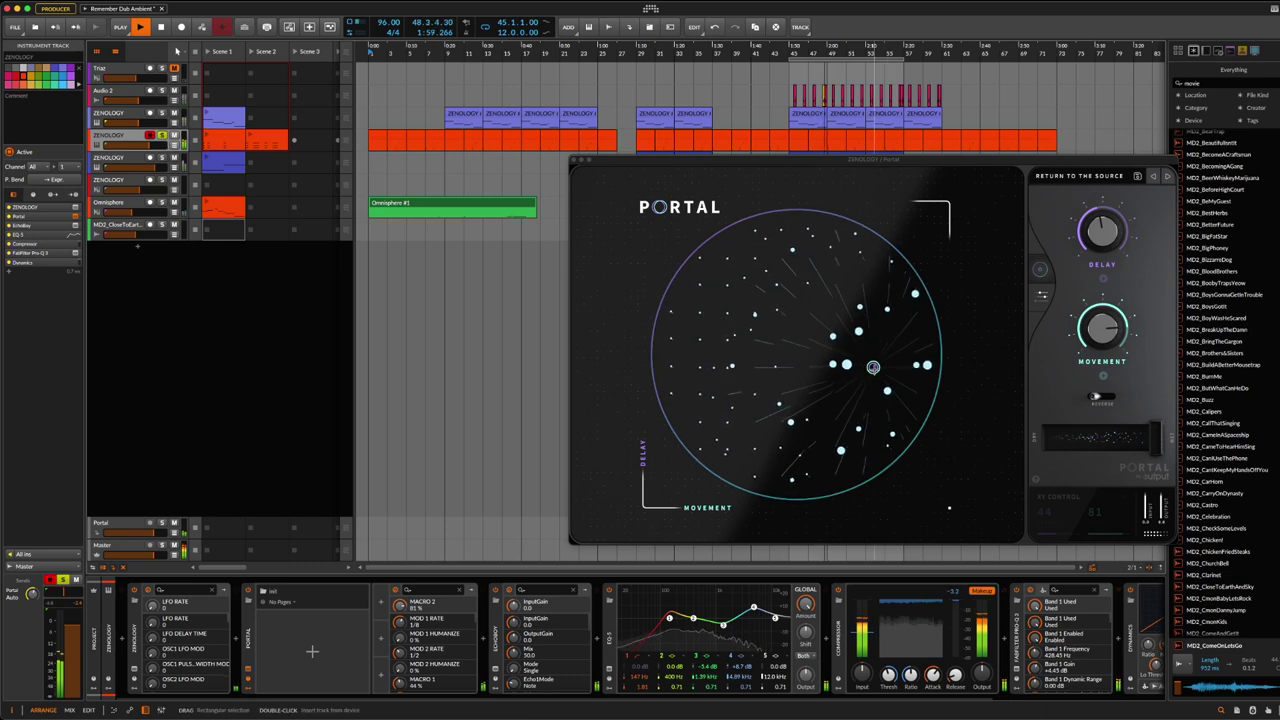
drag(873, 367, 826, 283)
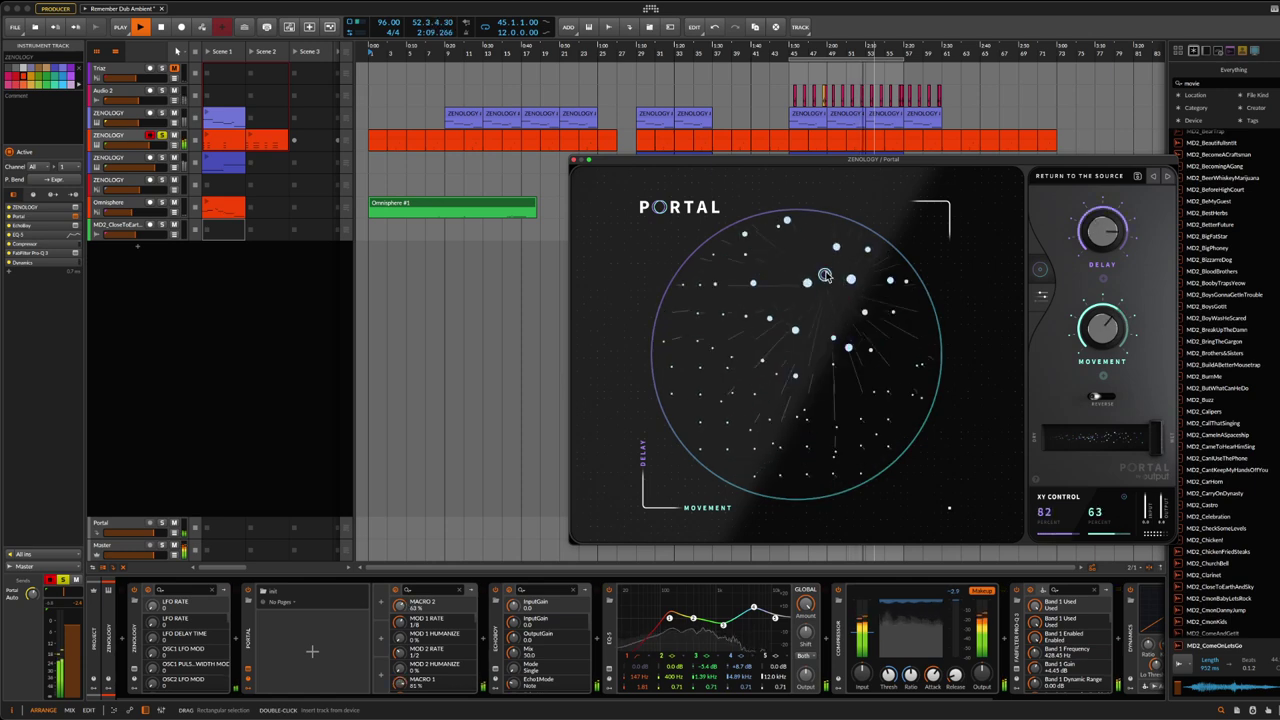
drag(818, 240, 828, 462)
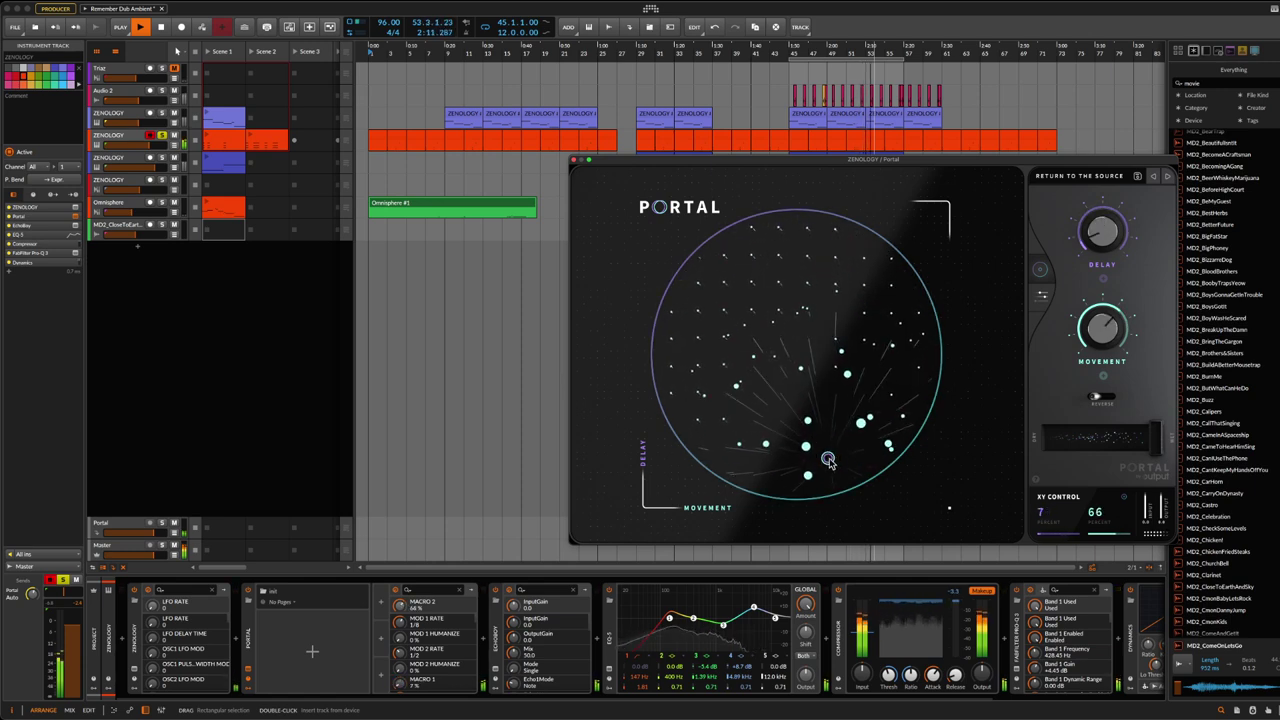
Step: Add an LFO modulator to Portal
click(380, 602)
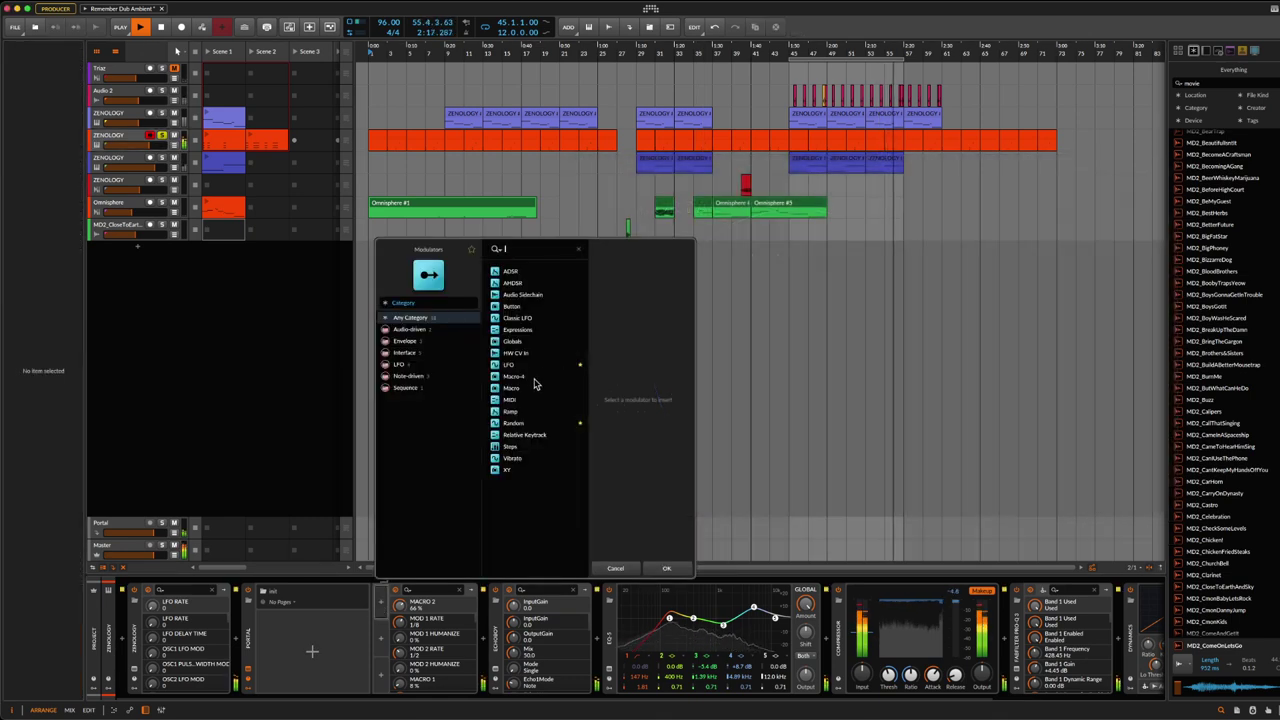
click(535, 365)
click(685, 567)
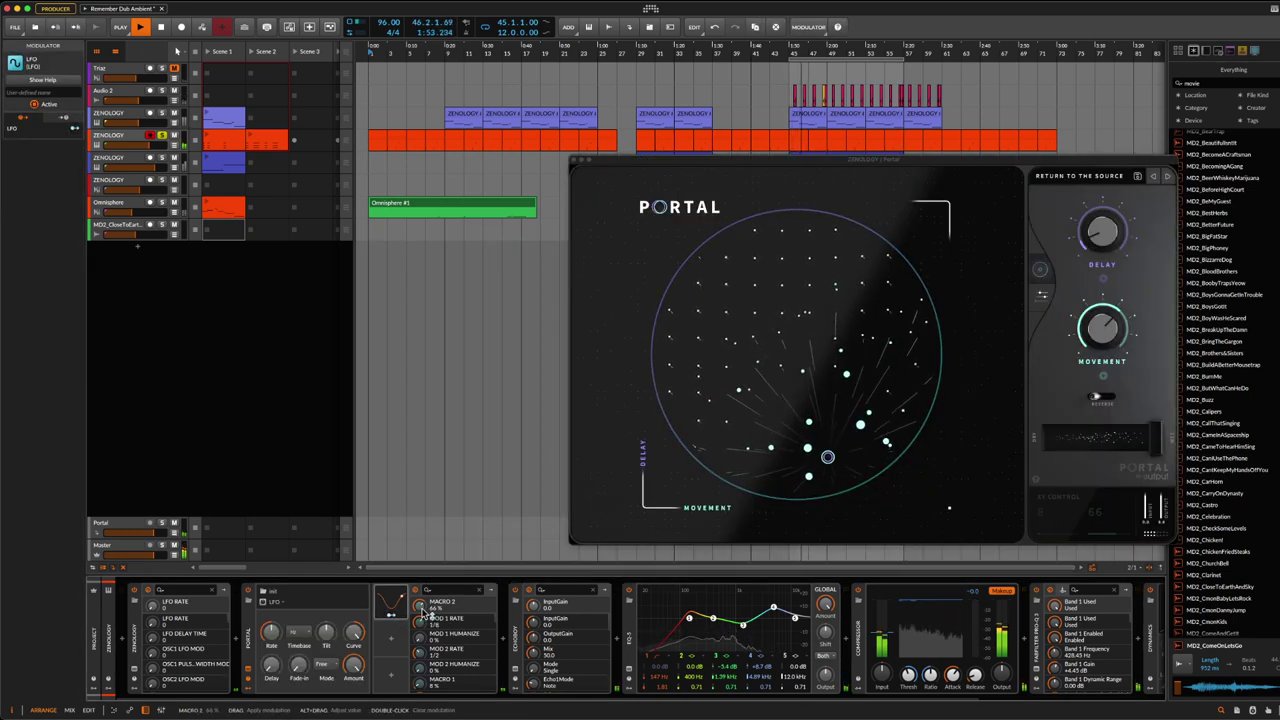
Step: Assign the LFO to modulate Portal's Macro 2 and slow its rate to 0.11 Hz
mouse_move(425, 612)
mouse_down()
mouse_move(425, 628)
mouse_move(425, 595)
mouse_up()
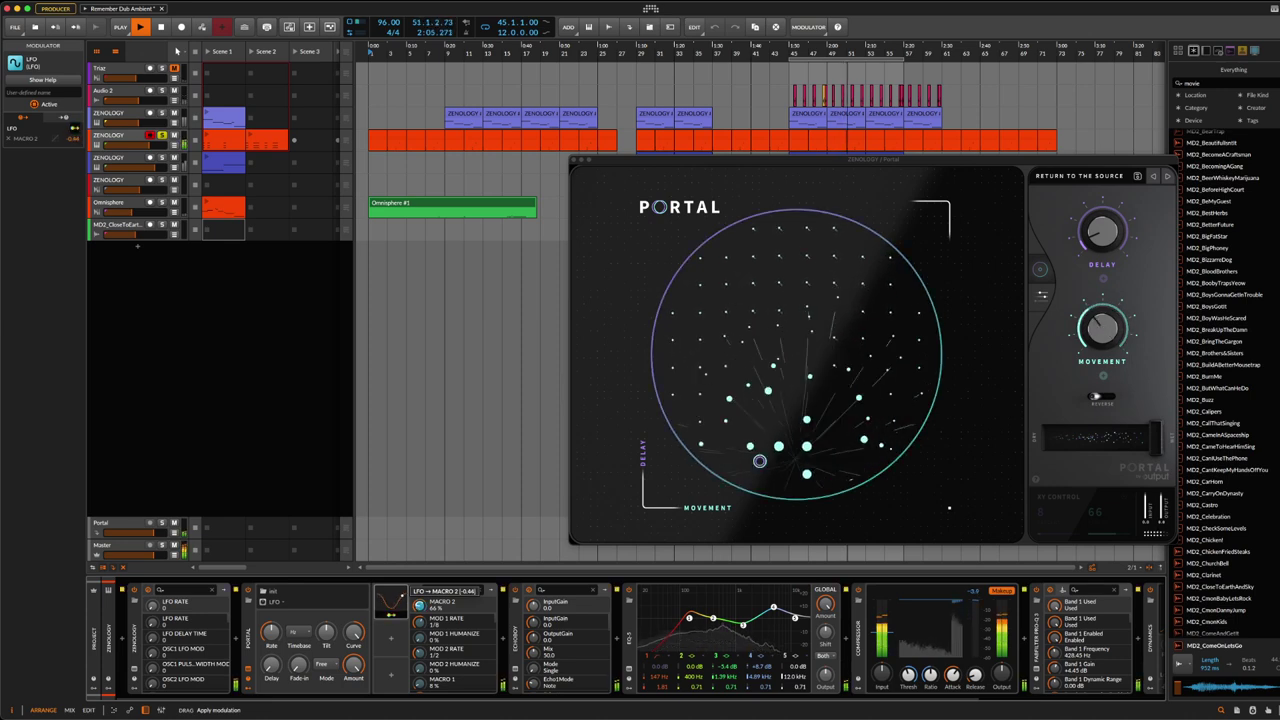
drag(425, 595, 407, 617)
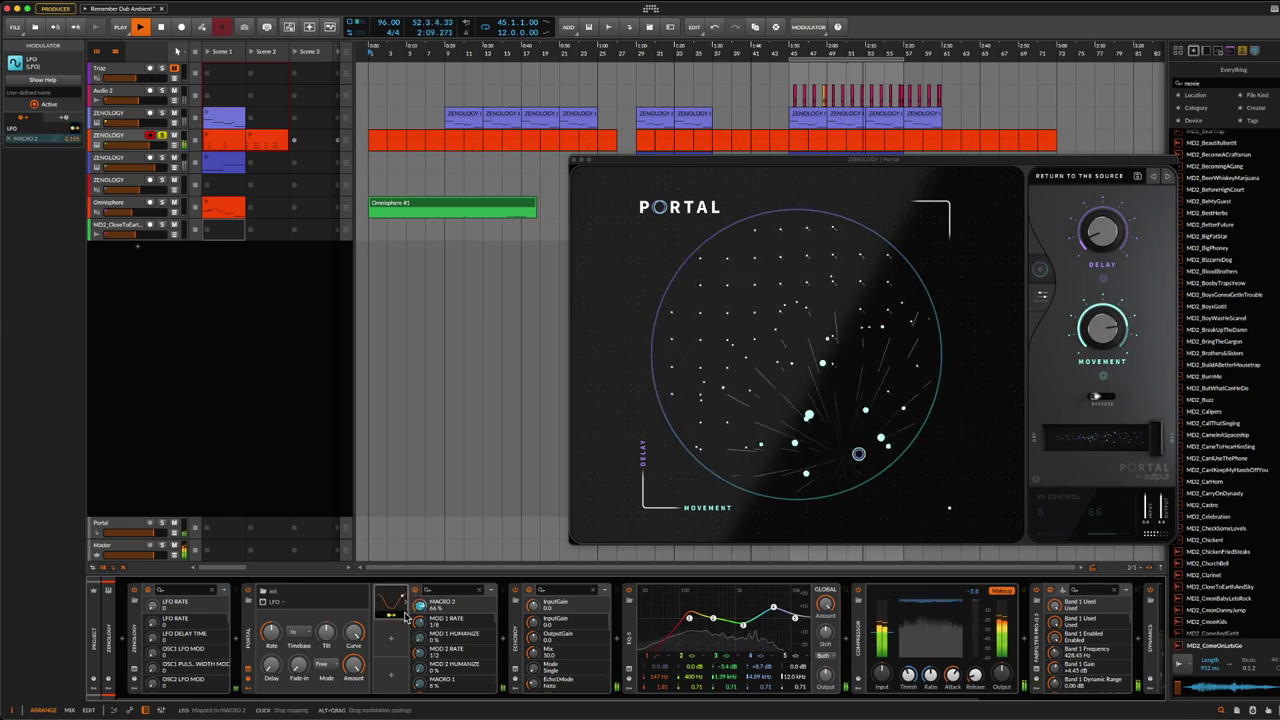
click(407, 615)
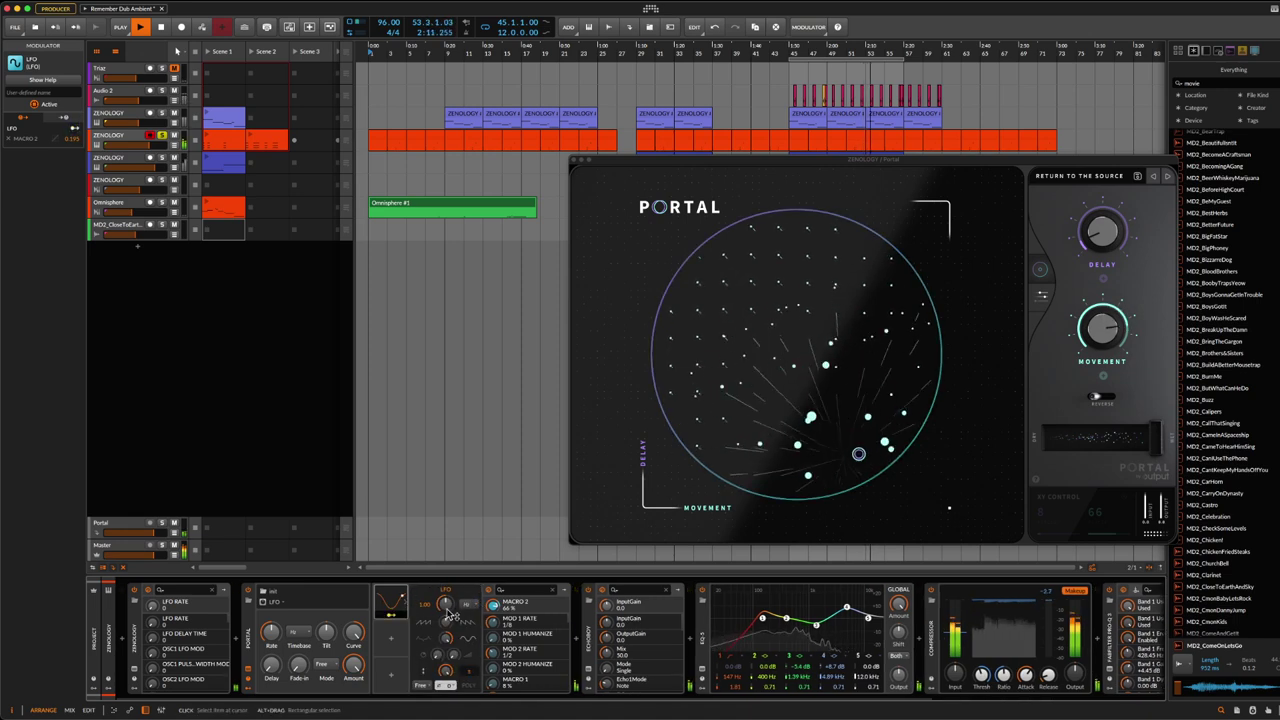
drag(450, 613, 450, 636)
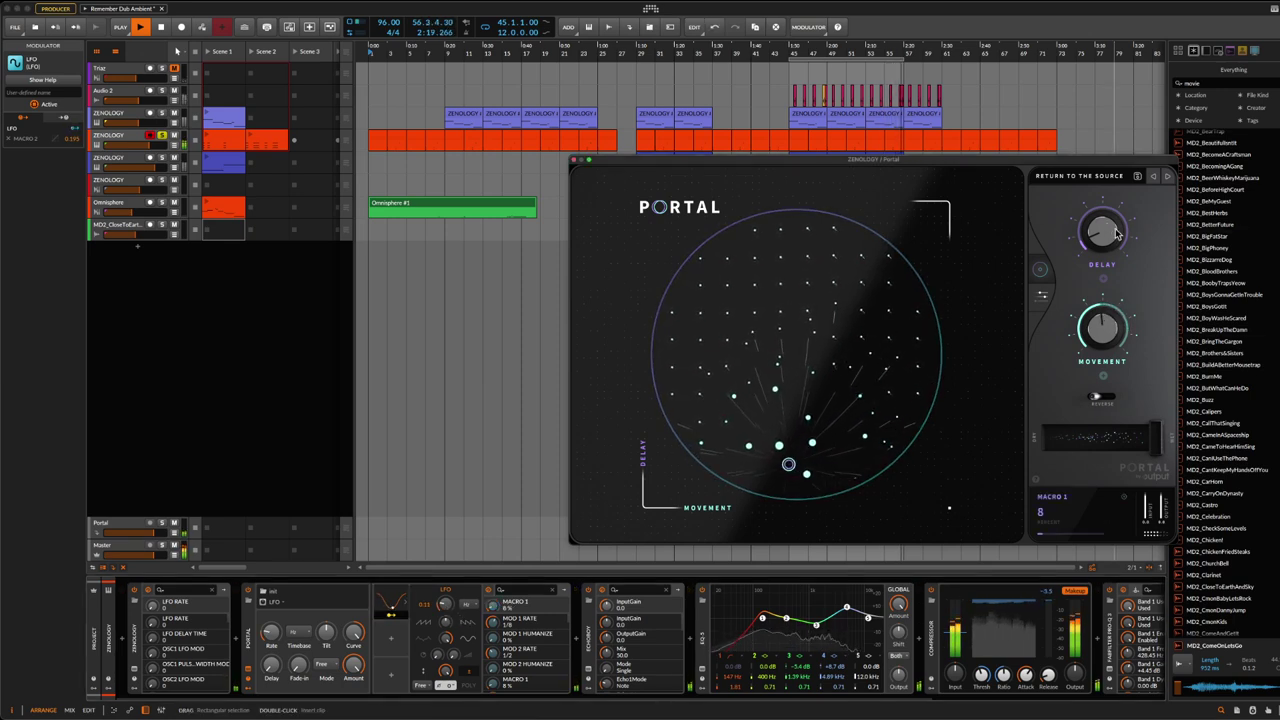
Step: Add a second LFO modulator to Portal
click(393, 638)
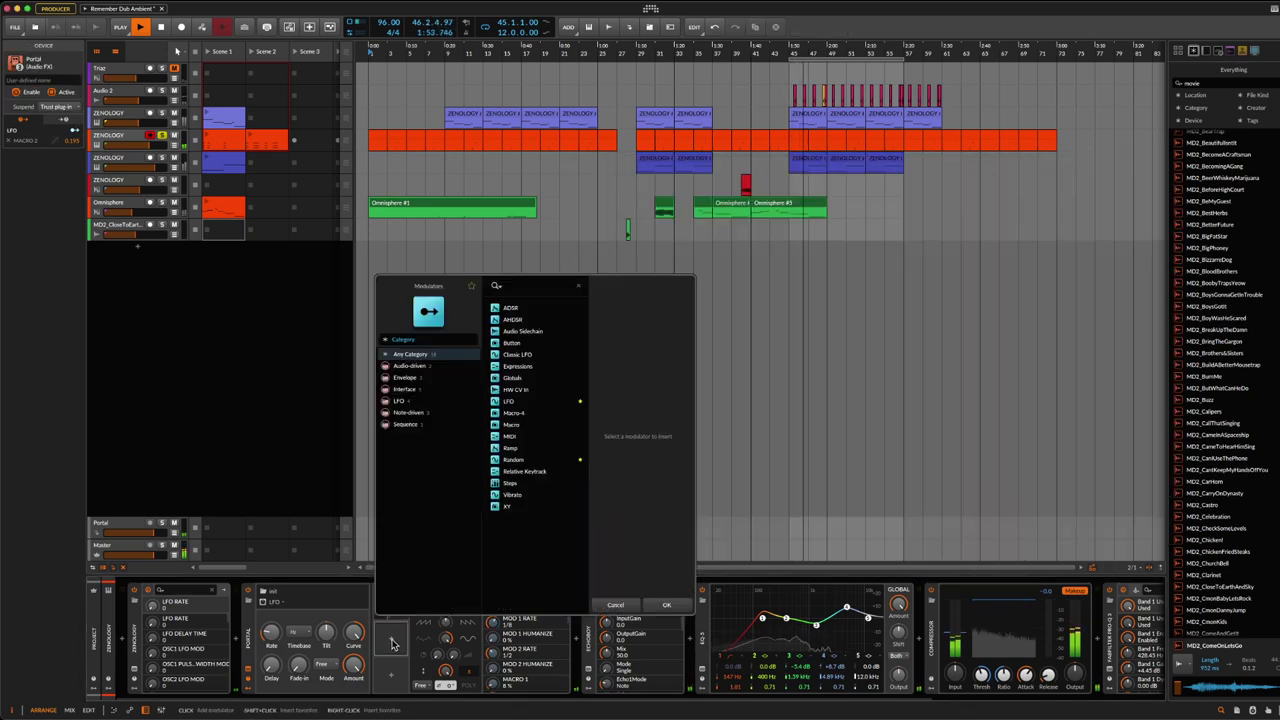
click(400, 642)
text(lfo)
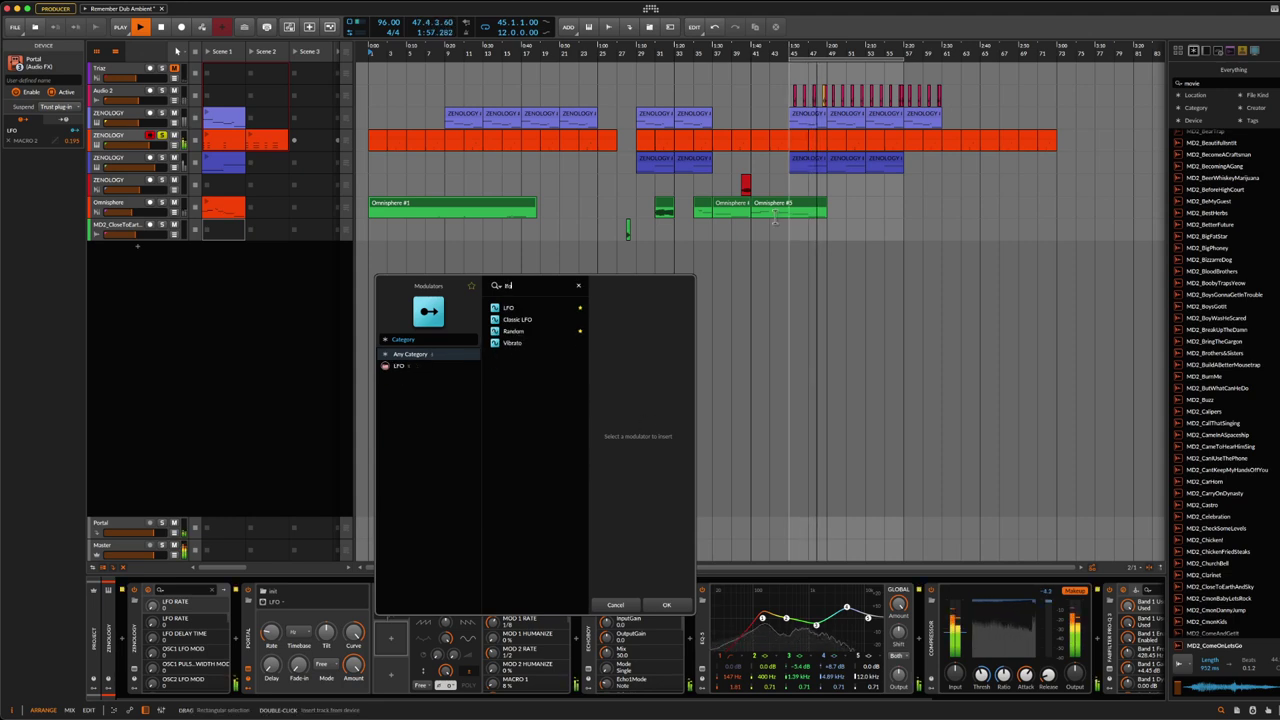
click(541, 310)
click(668, 605)
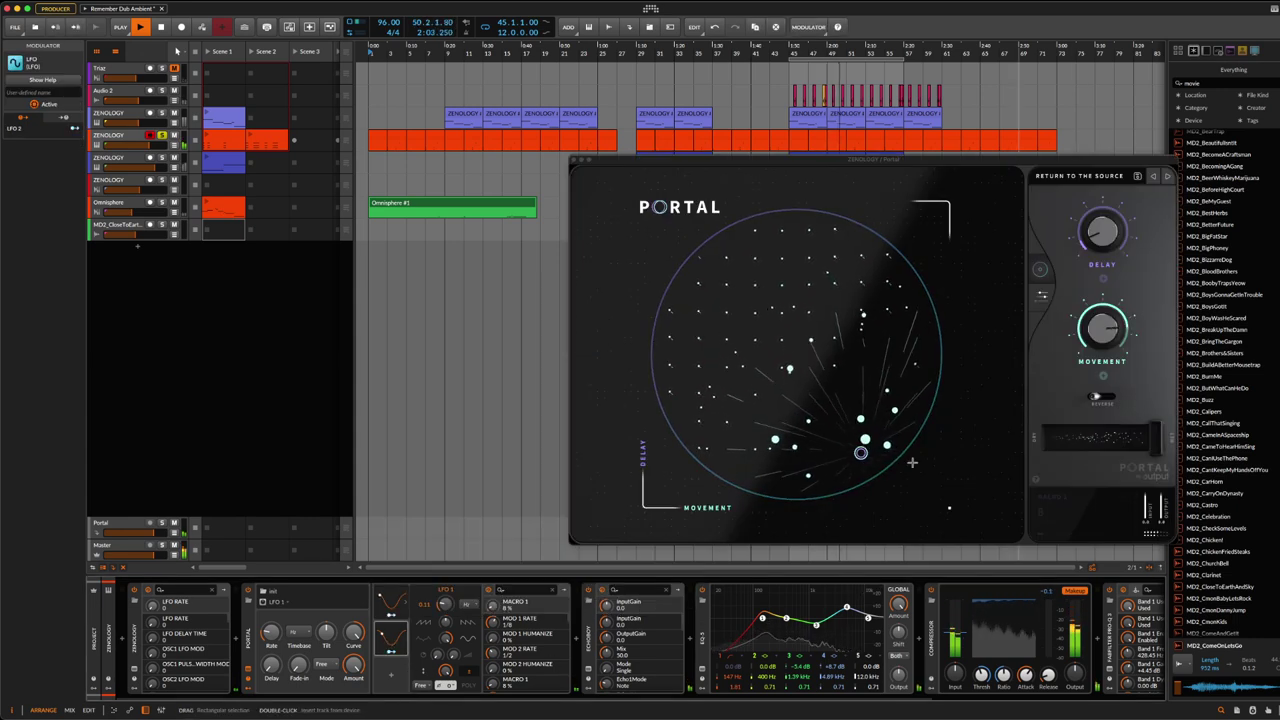
Step: Raise Portal's Delay macro to 91 percent
click(1112, 240)
drag(1112, 240, 1122, 163)
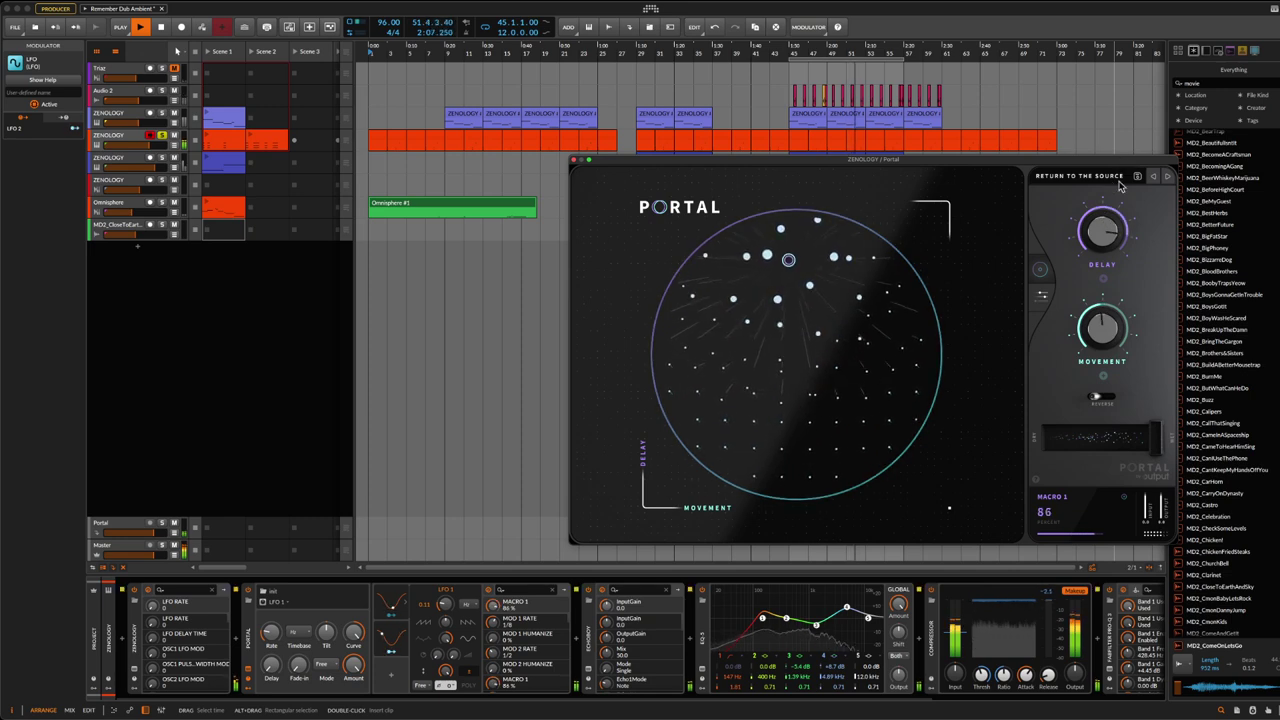
mouse_move(1104, 246)
mouse_down()
mouse_move(1106, 228)
mouse_move(1107, 241)
mouse_up()
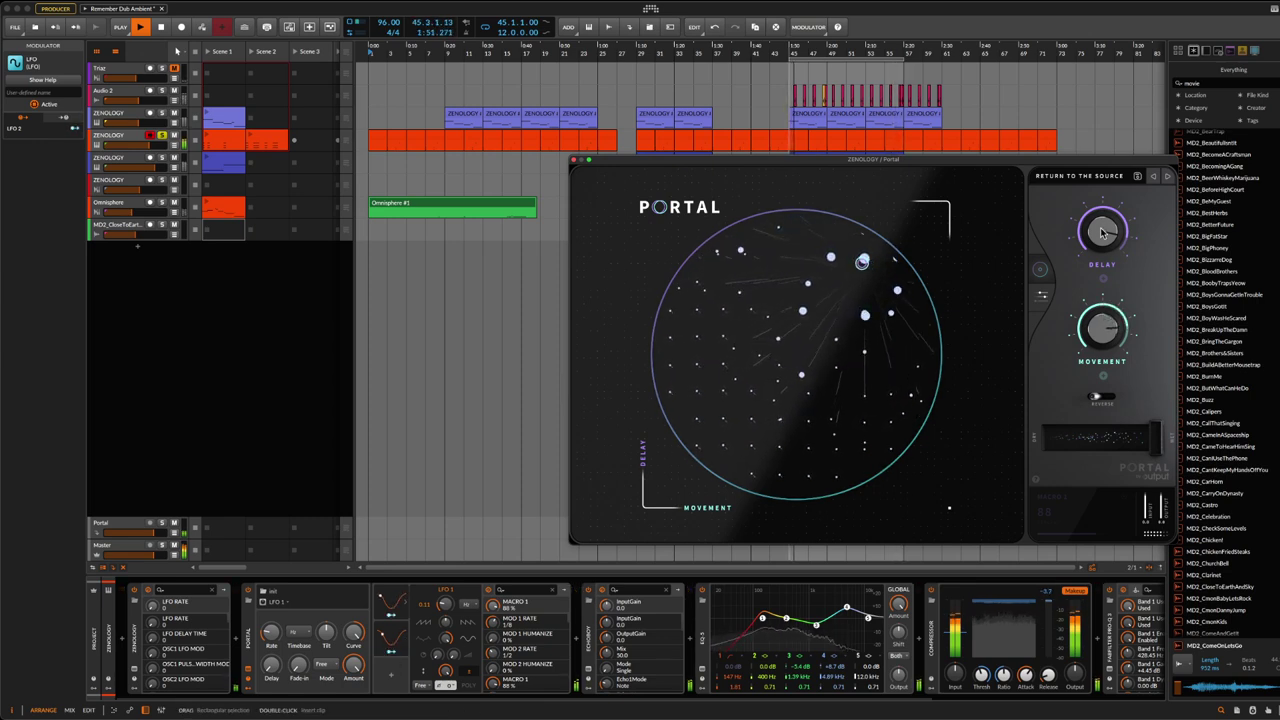
Step: Assign LFO 2 to modulate Portal's Macro 1 by -0.91 and slow its rate to 0.04 Hz
click(391, 630)
drag(494, 608, 494, 660)
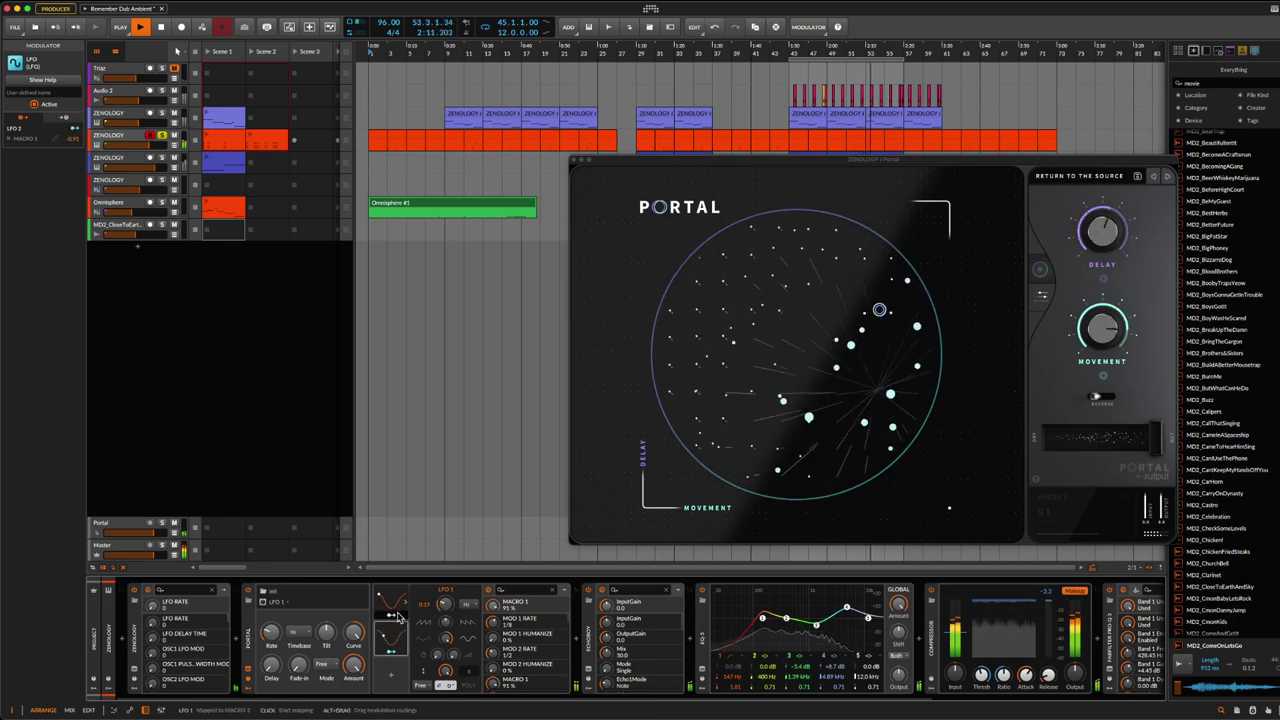
click(396, 645)
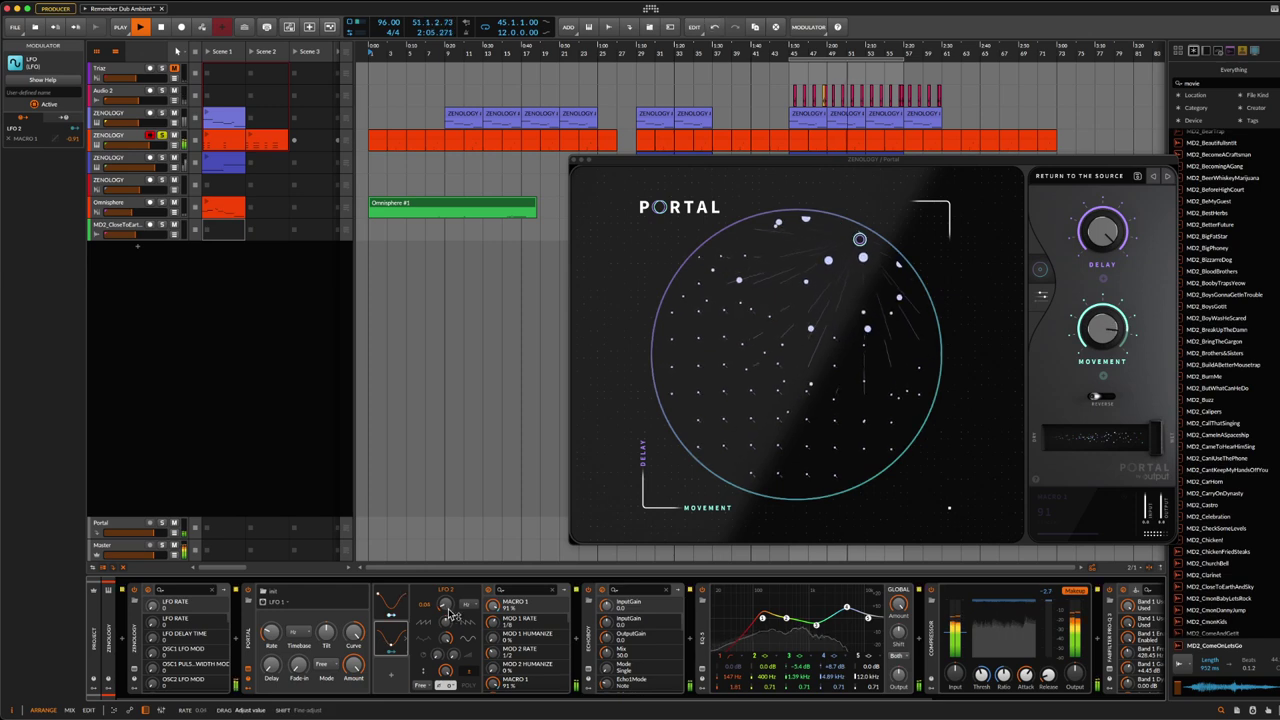
Step: Save the project and stop playback with the Portal window closed
click(576, 159)
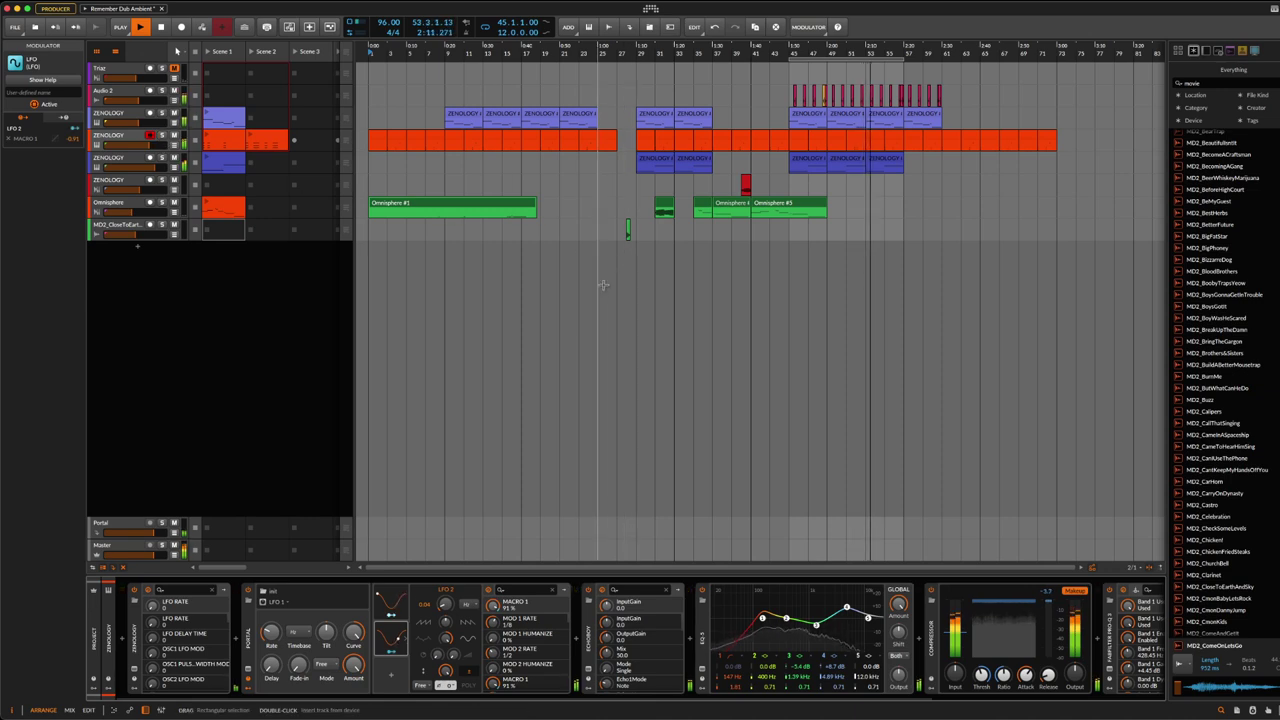
key(ctrl+s)
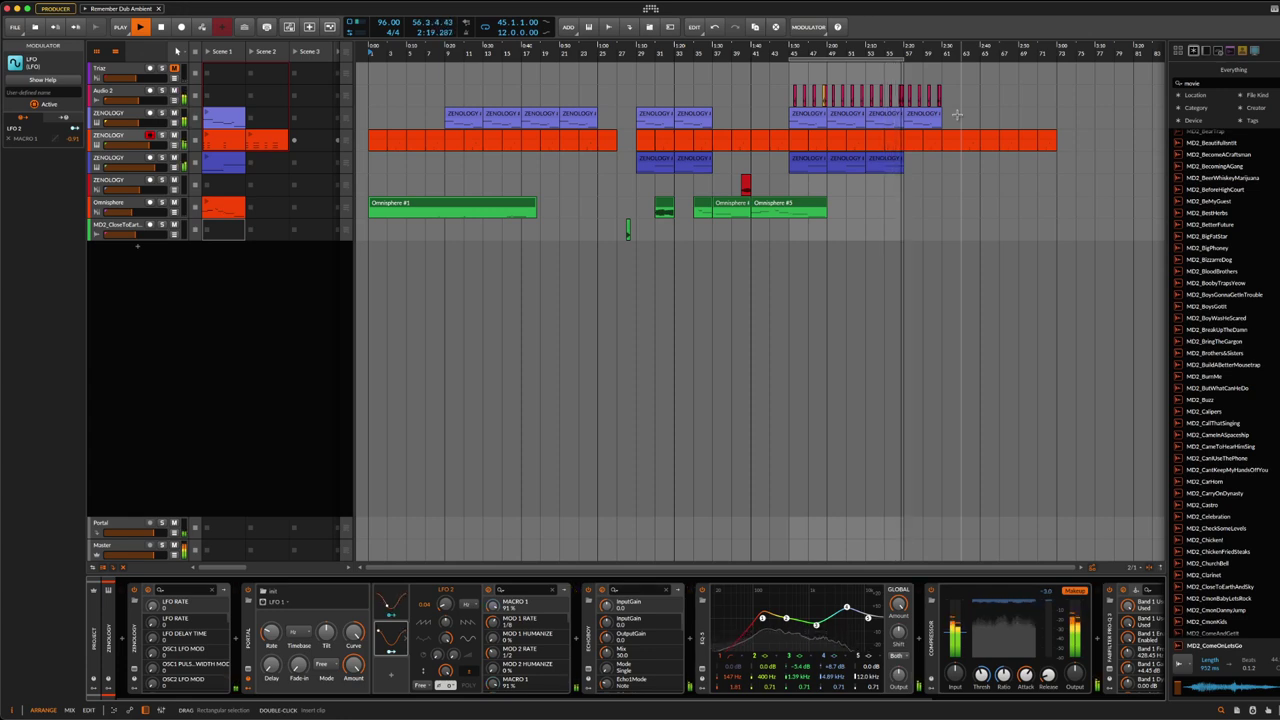
click(162, 28)
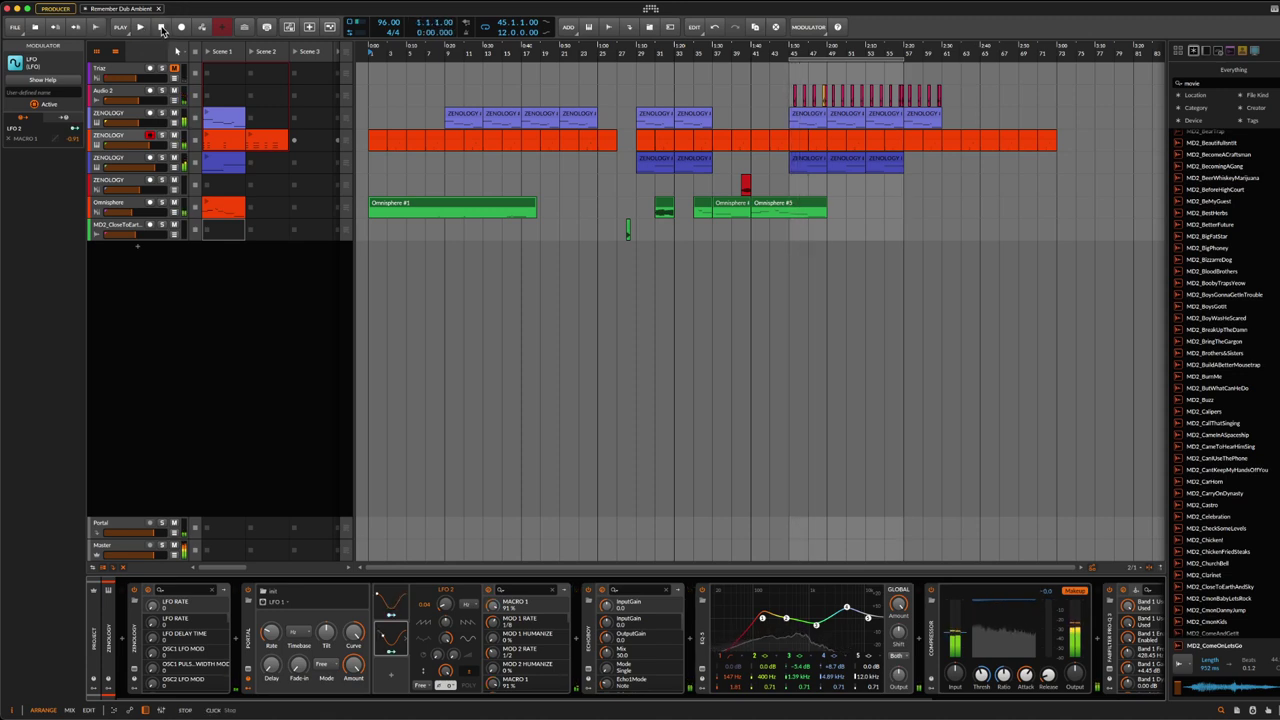
Step: Save the project, play the arrangement from the start, and select the orange ZENOLOGY track
key(super+s)
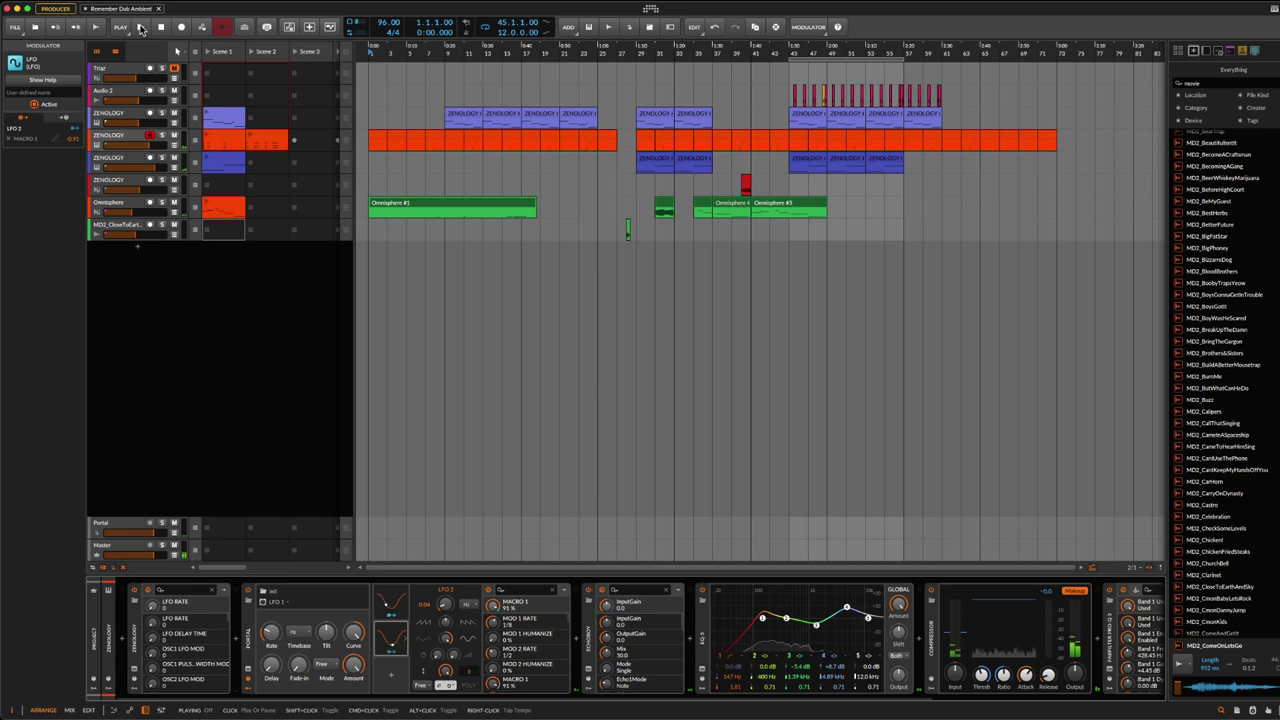
click(141, 28)
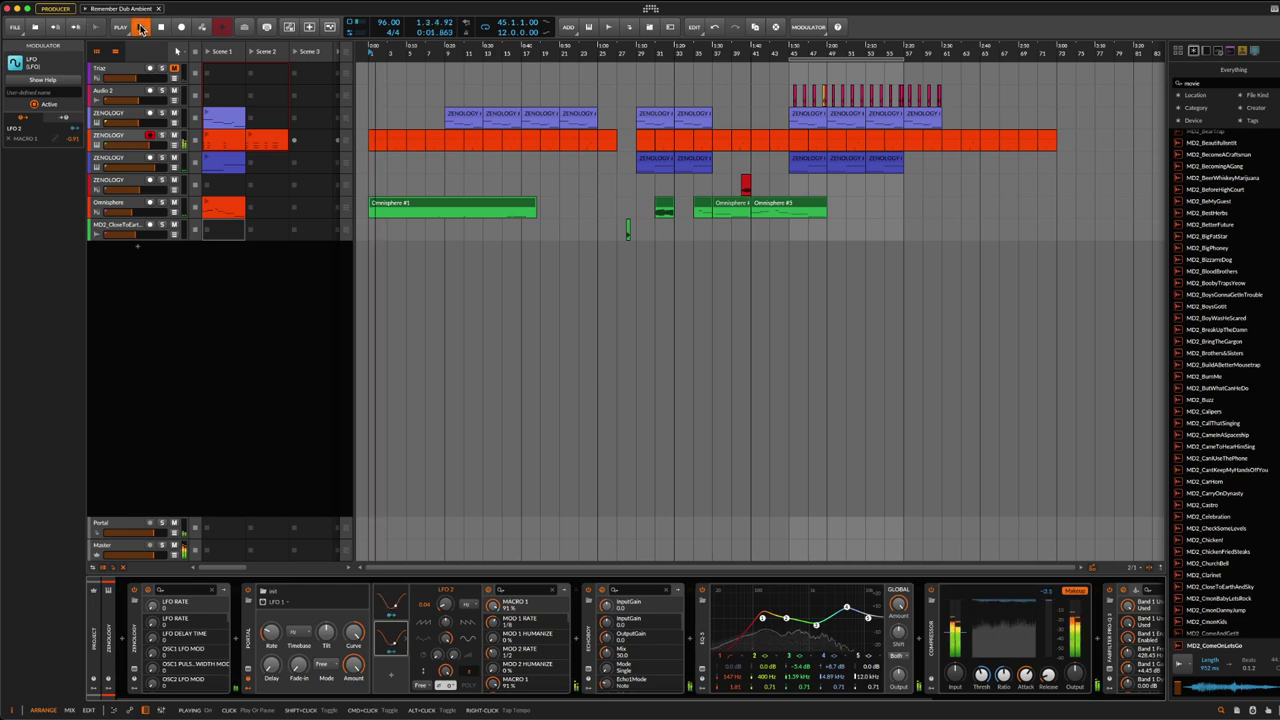
click(125, 138)
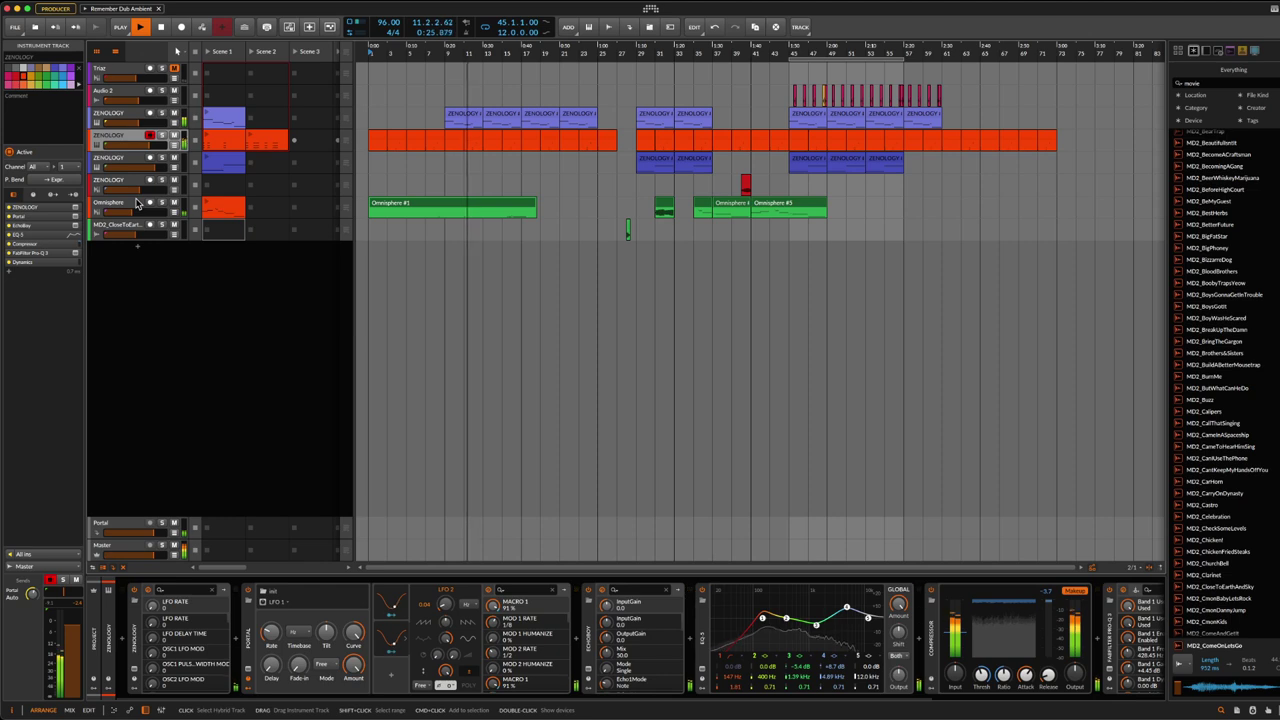
Step: Trim the beginning of the long Omnisphere #1 clip so it starts at bar 15, and save the project
click(497, 212)
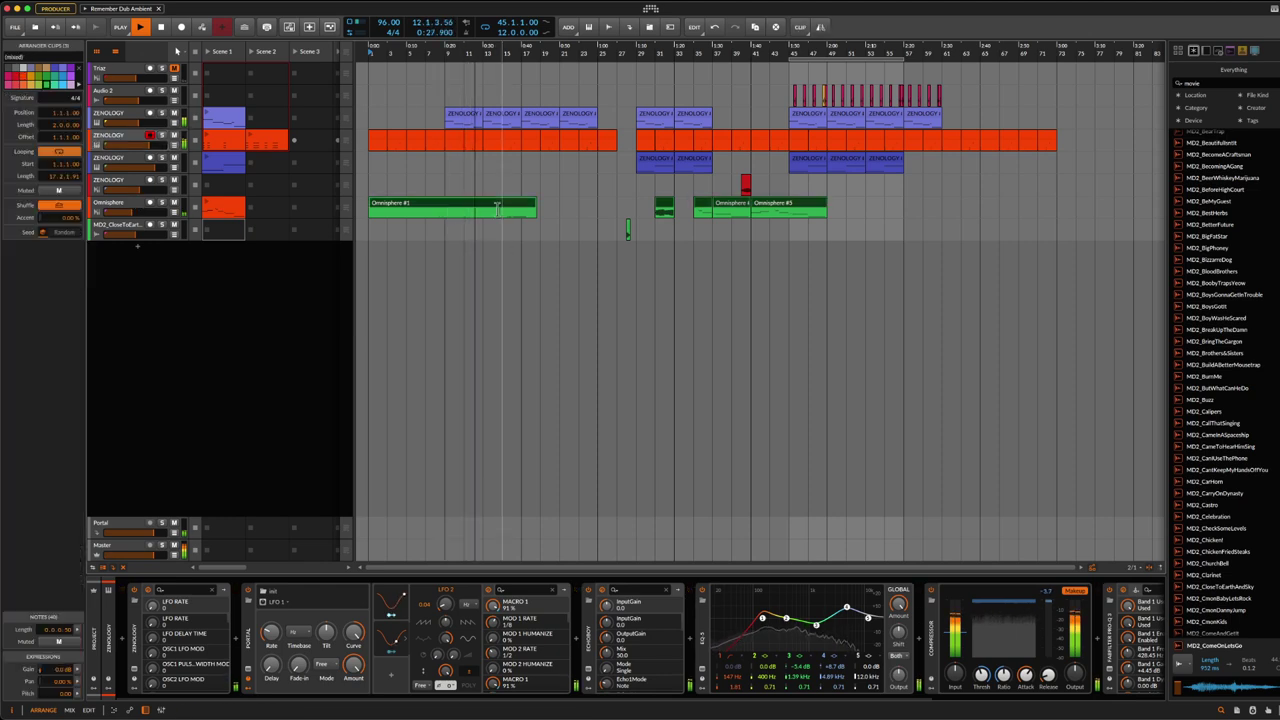
drag(371, 206, 503, 206)
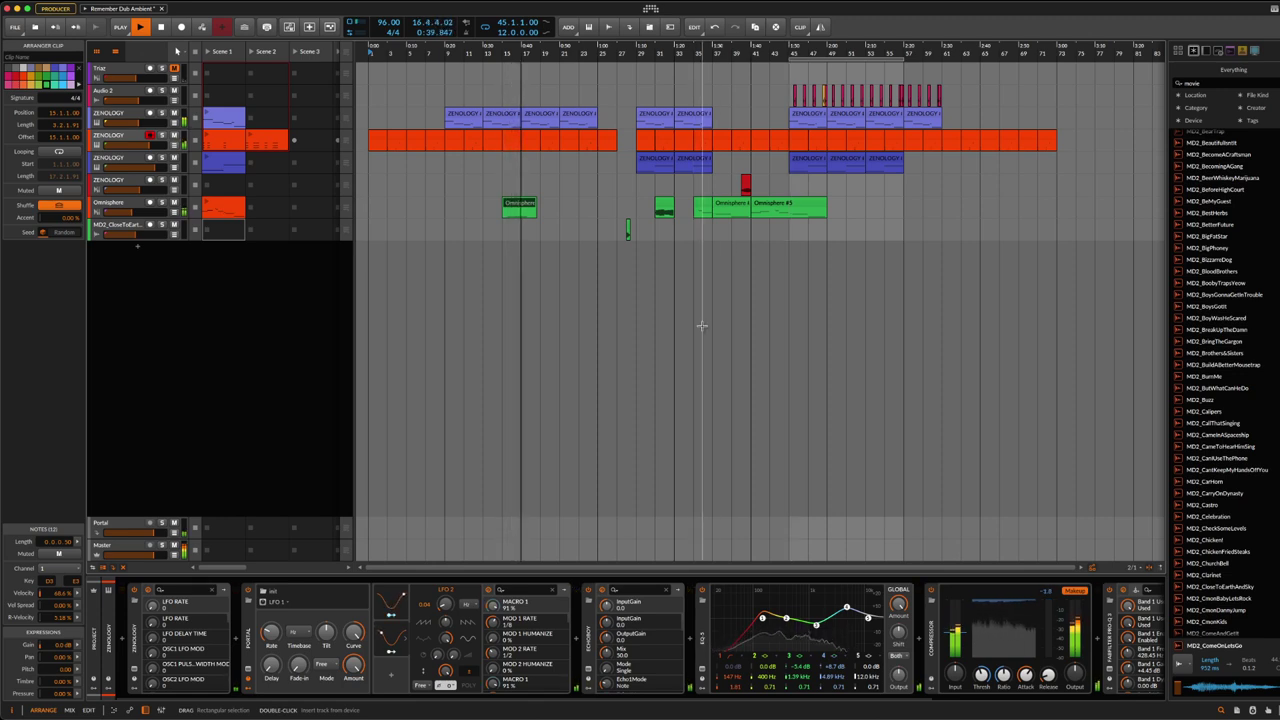
drag(523, 48, 598, 60)
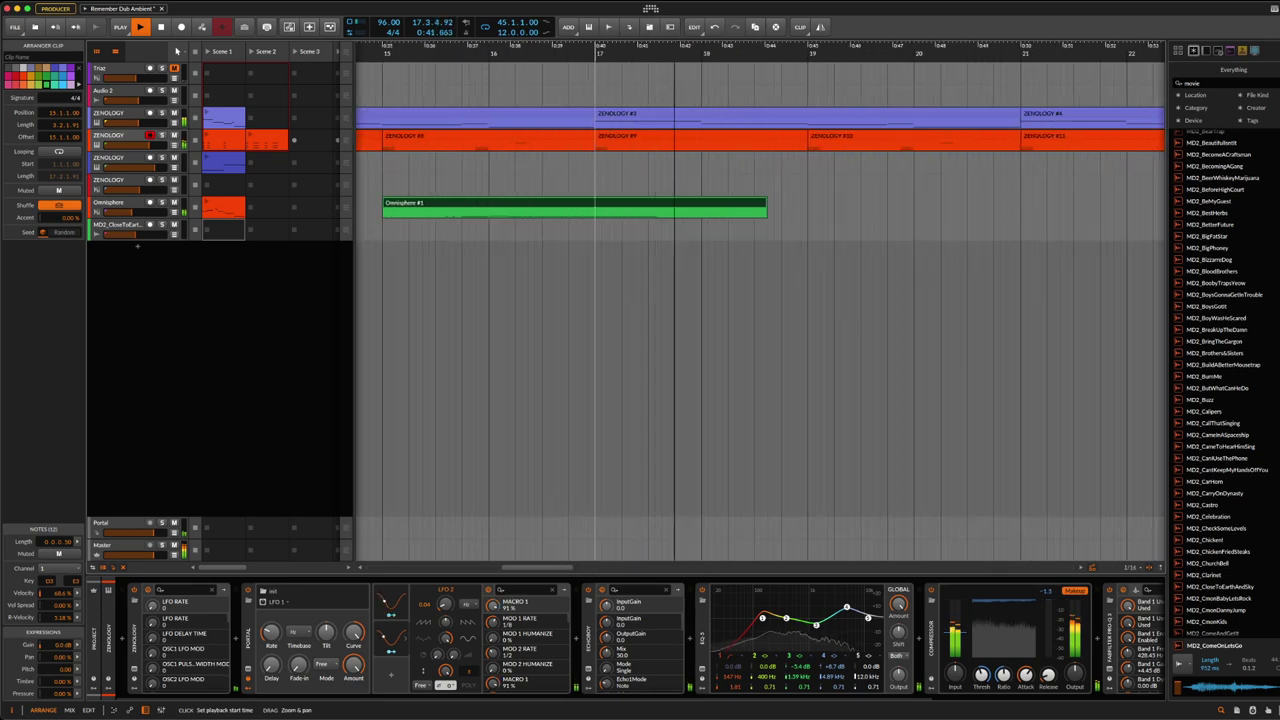
scroll(675, 50, down, 5)
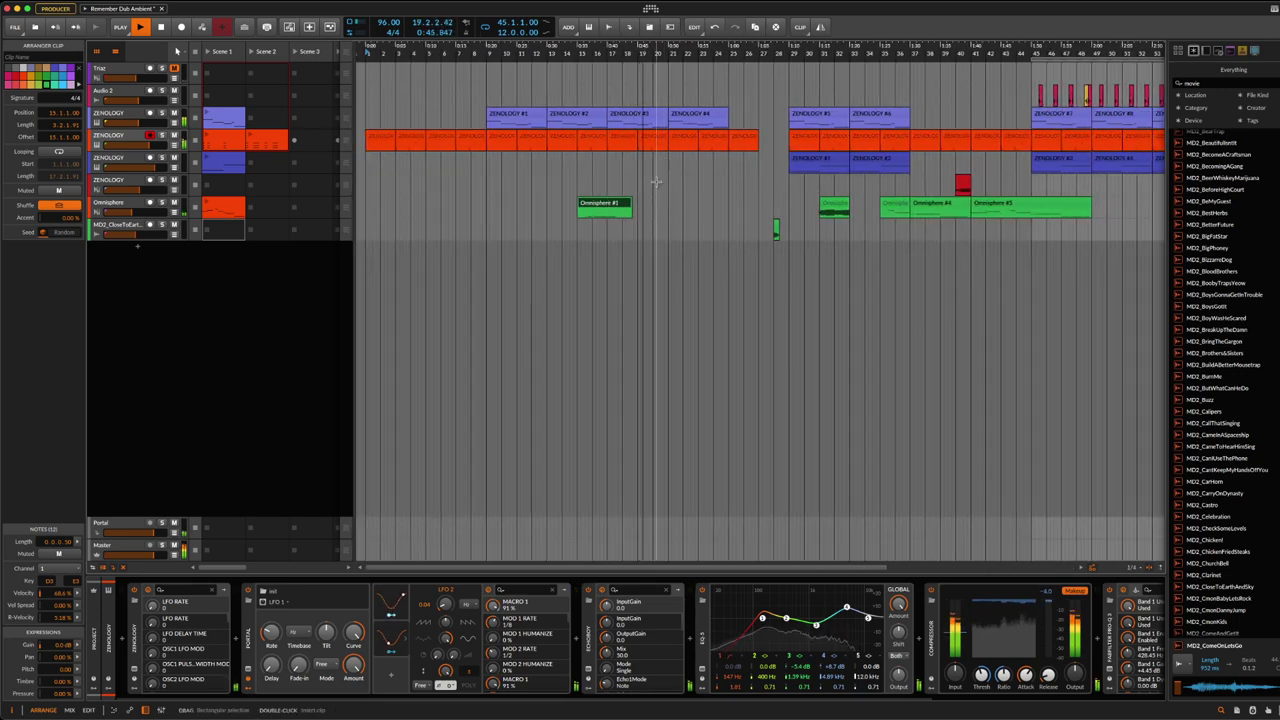
key(super+s)
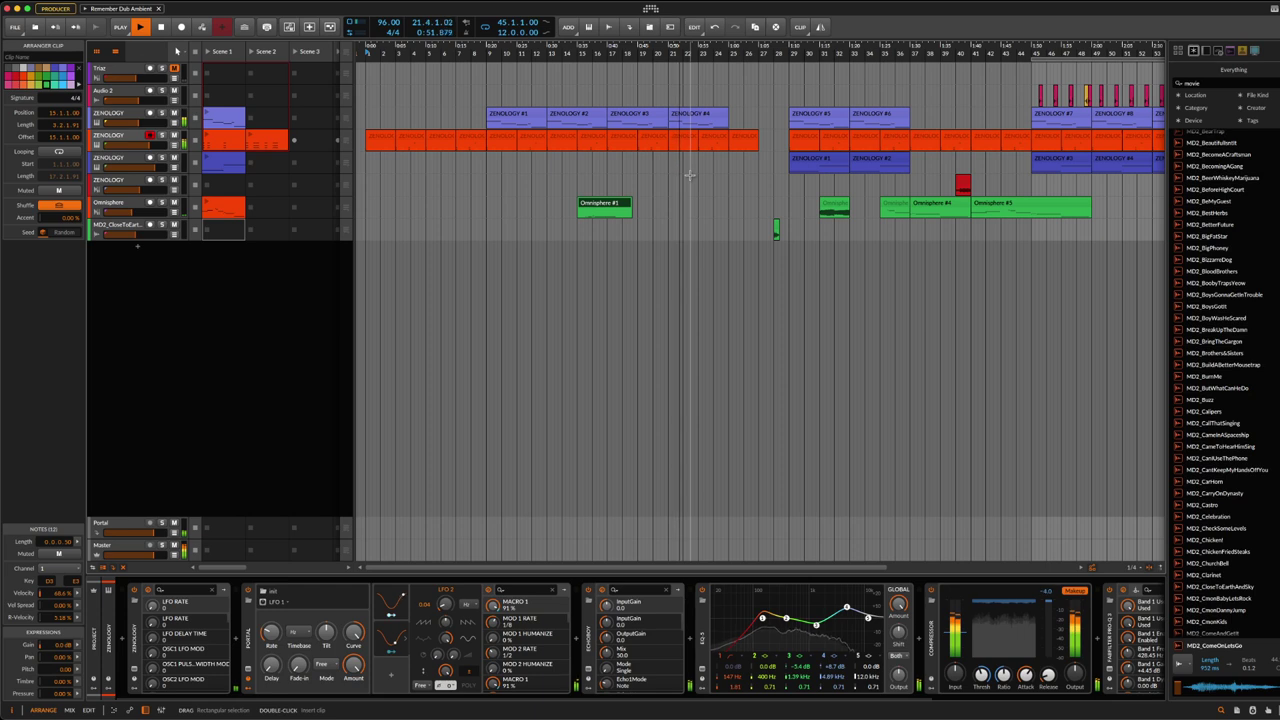
Step: Duplicate the Omnisphere track with its devices and clips
click(126, 137)
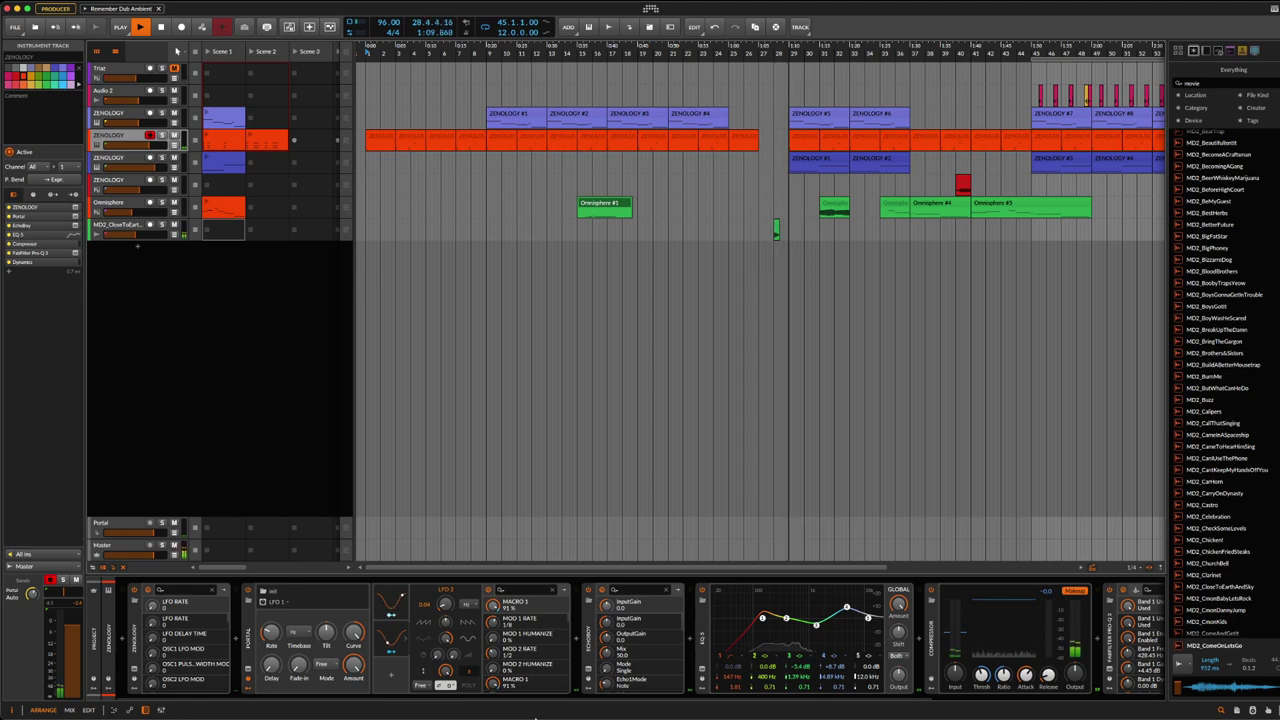
click(192, 208)
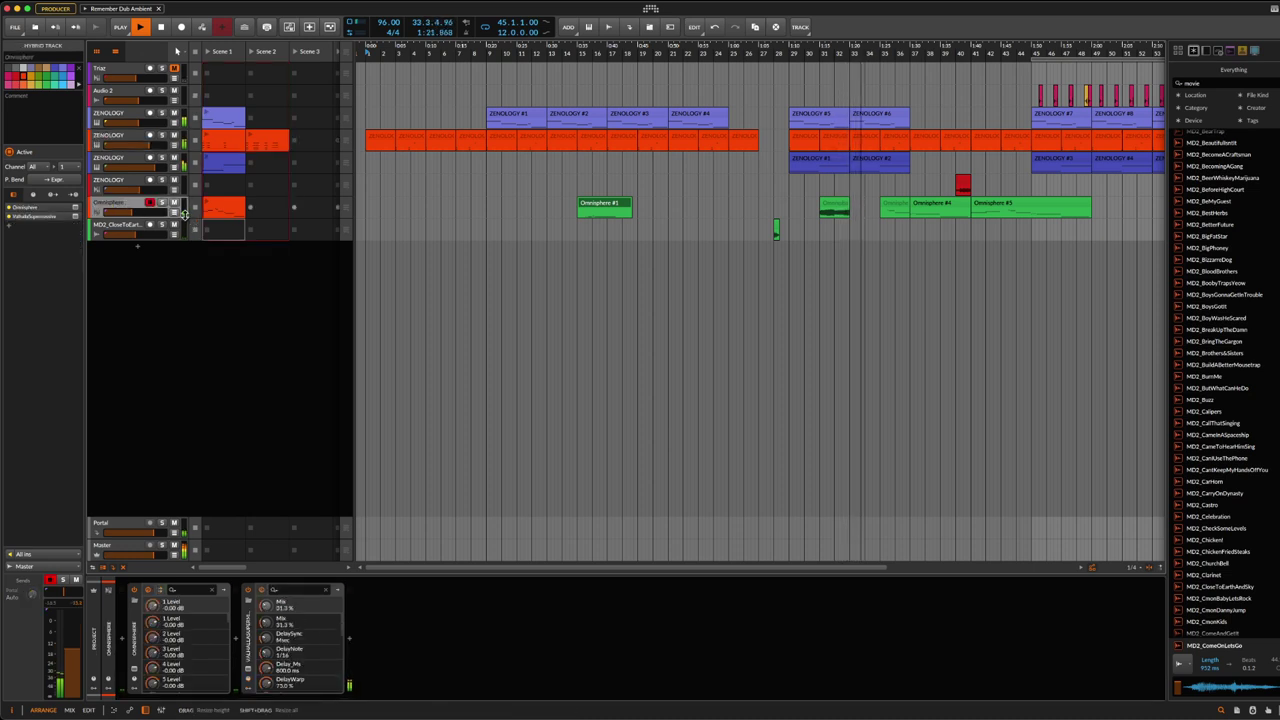
key(ctrl+d)
Step: Delete the Omnisphere MIDI clips from the duplicate track and the bounced audio clip at bar 31 from the original track
click(615, 207)
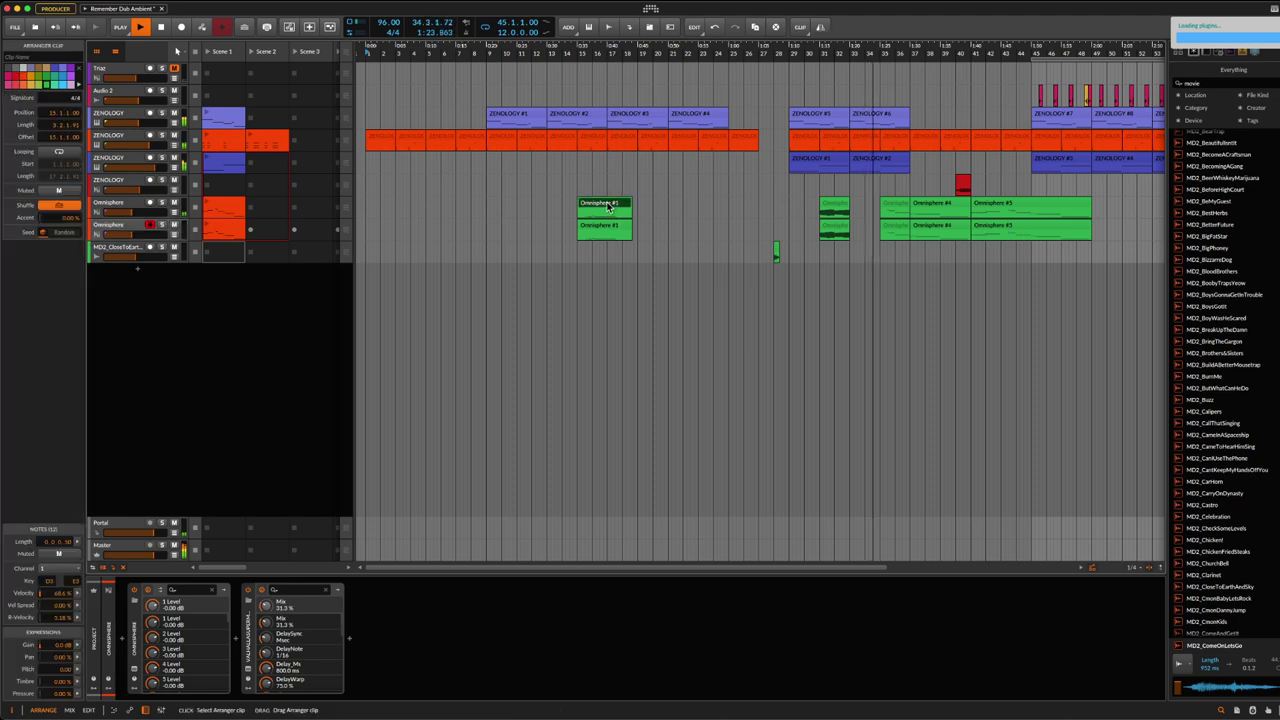
click(613, 227)
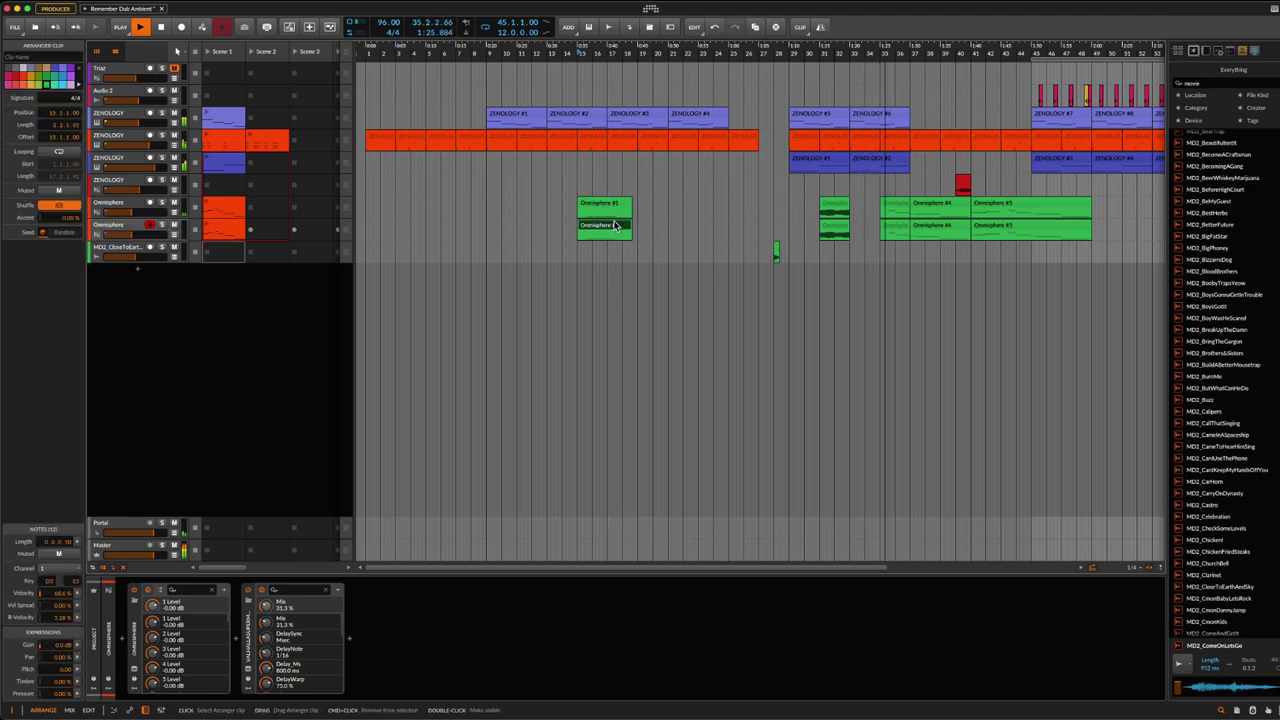
key(Delete)
click(895, 228)
key(Delete)
click(952, 232)
key(Delete)
click(1000, 228)
key(Delete)
click(843, 203)
key(Delete)
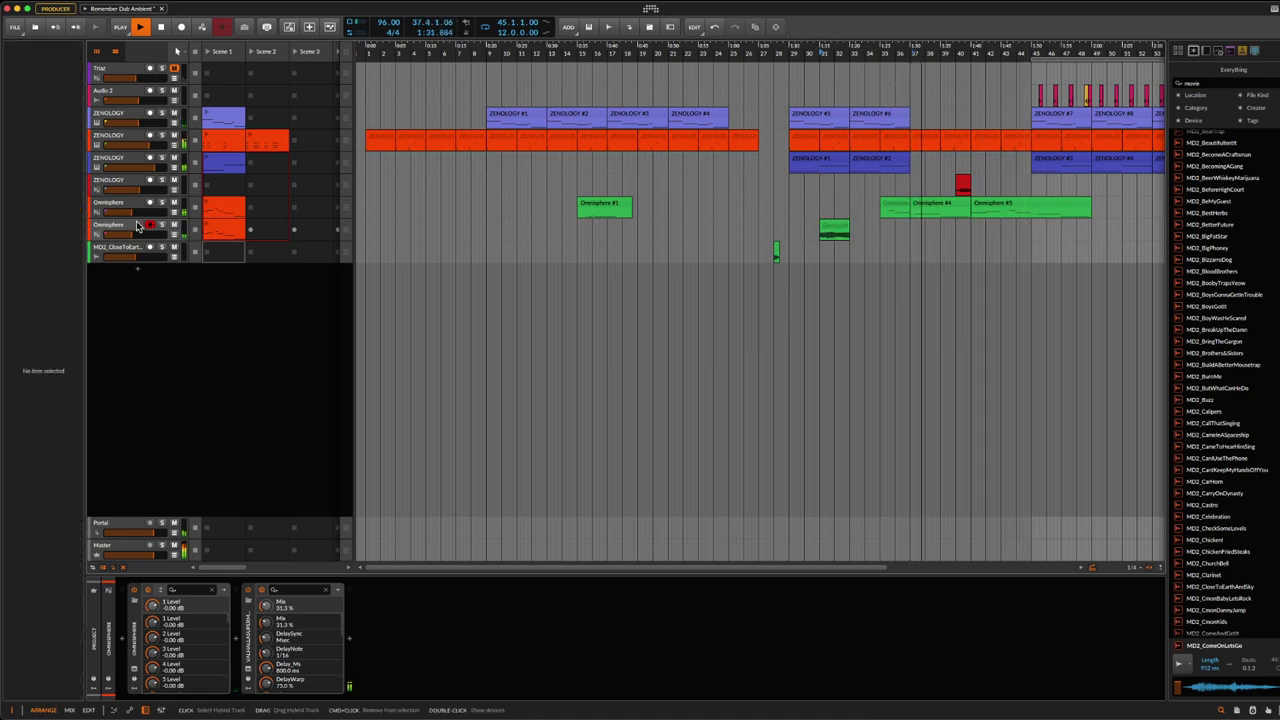
Step: Select the bounced Omnisphere clip on the duplicate track, play from bar 31, and save the project
click(1068, 232)
click(834, 229)
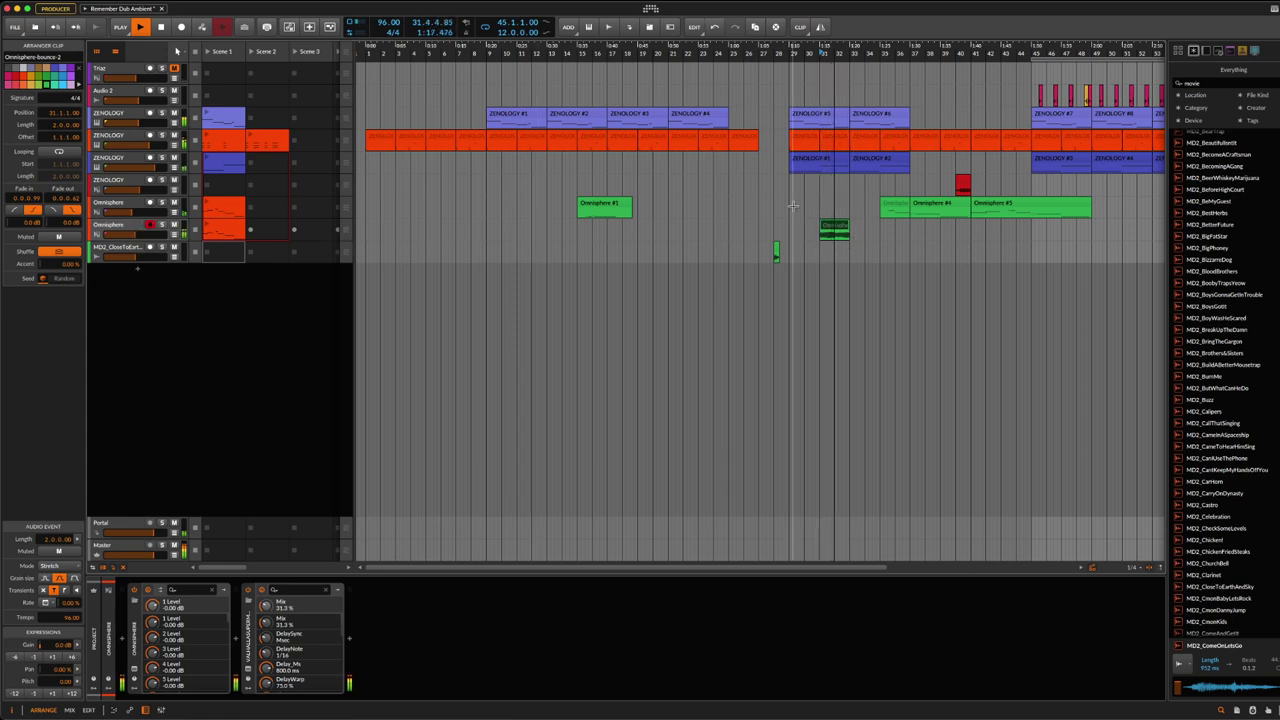
key(ctrl+s)
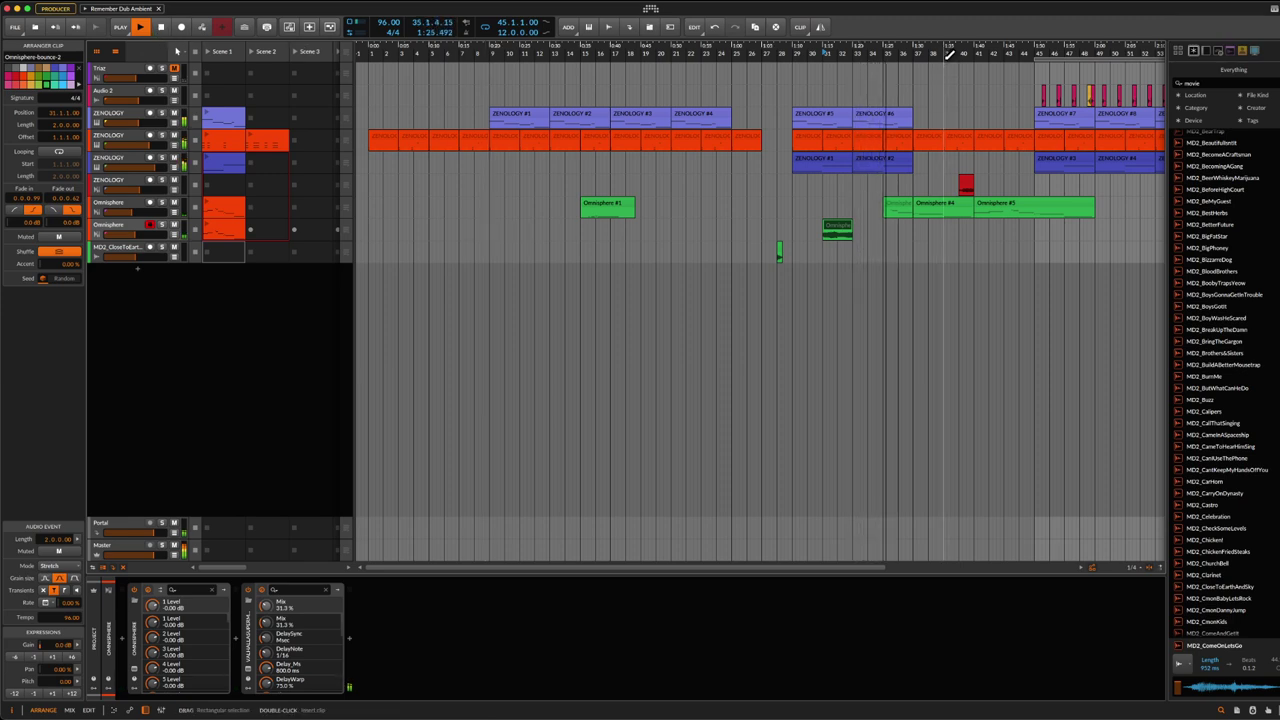
scroll(805, 47, down, 4)
scroll(805, 50, down, 3)
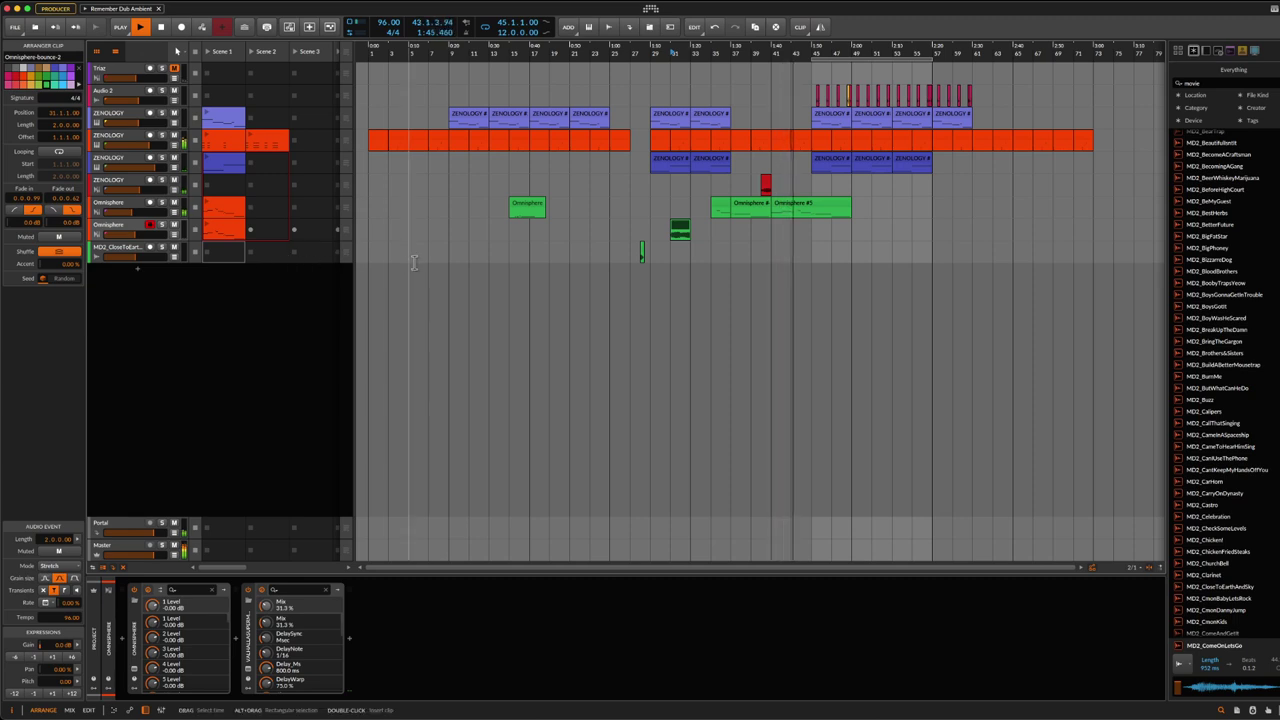
Step: Raise the original Omnisphere track's volume slightly, select the Audio 2 track, and save the project
click(152, 213)
drag(152, 213, 155, 213)
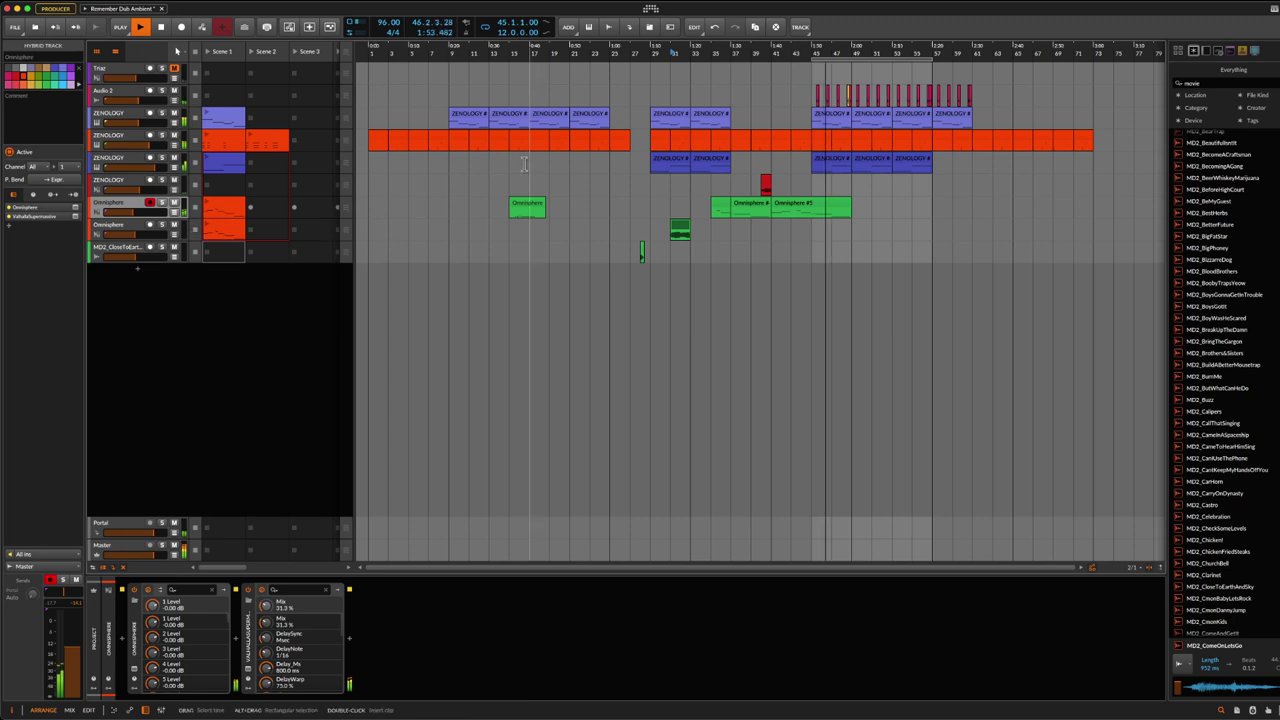
click(138, 98)
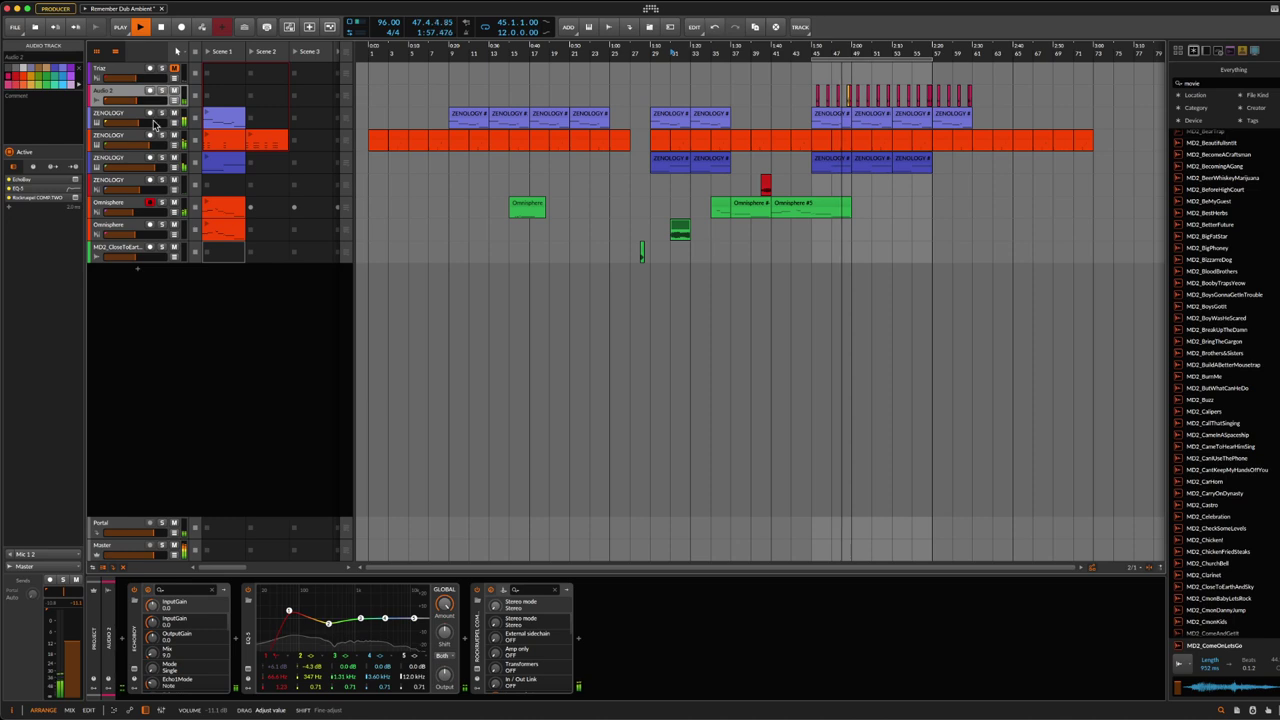
key(super+s)
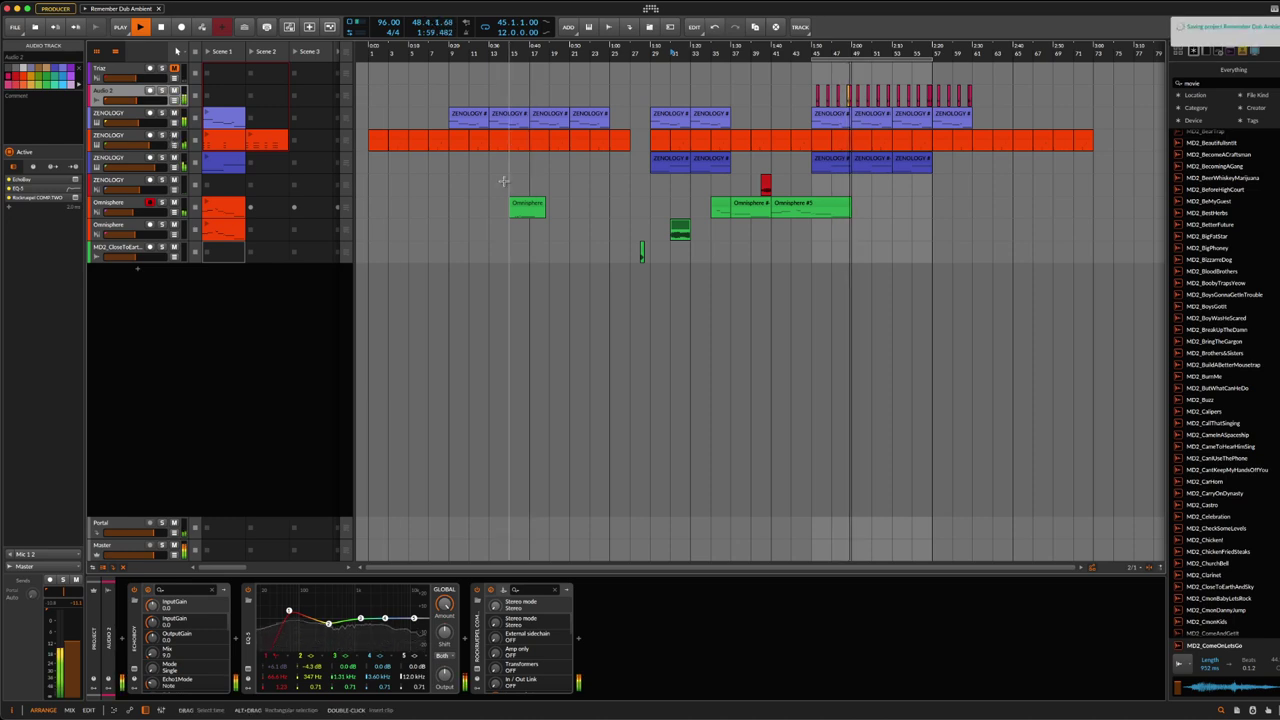
Step: Inspect the Master track's SSL Bus Compressor, J37 tape and Oxford Limiter during playback, leaving their windows closed
click(100, 546)
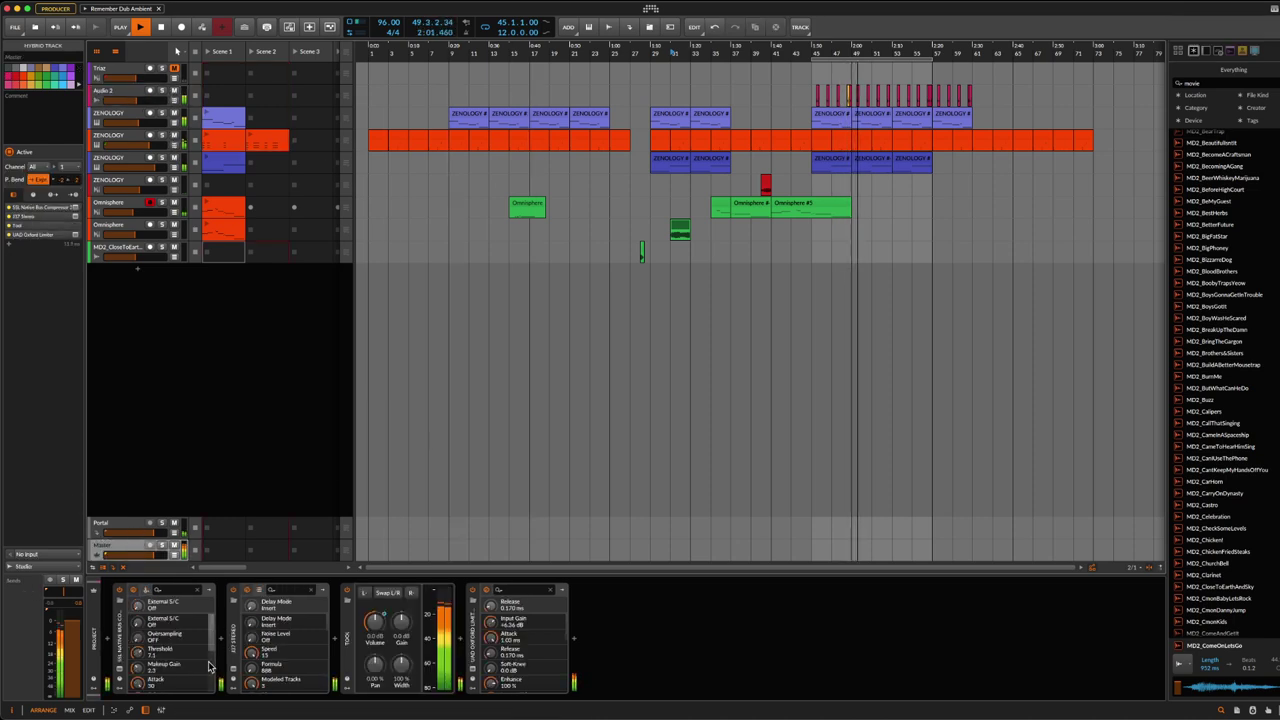
click(120, 672)
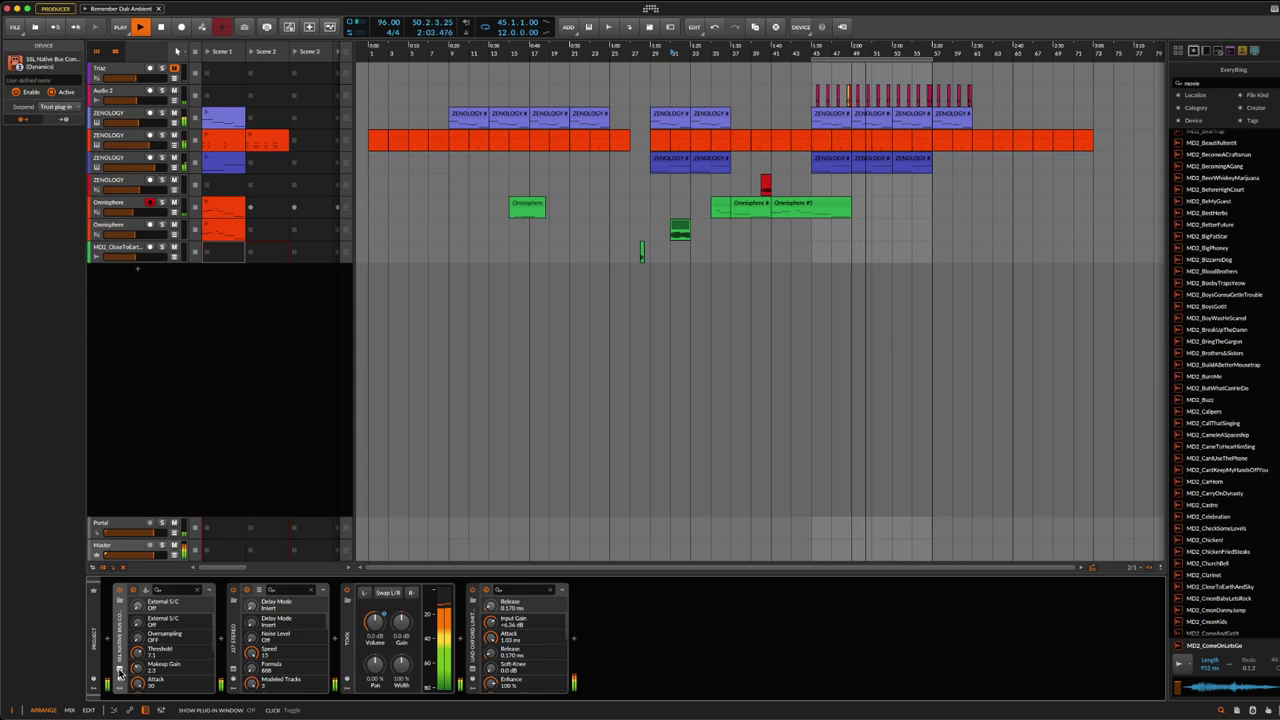
click(118, 673)
click(233, 673)
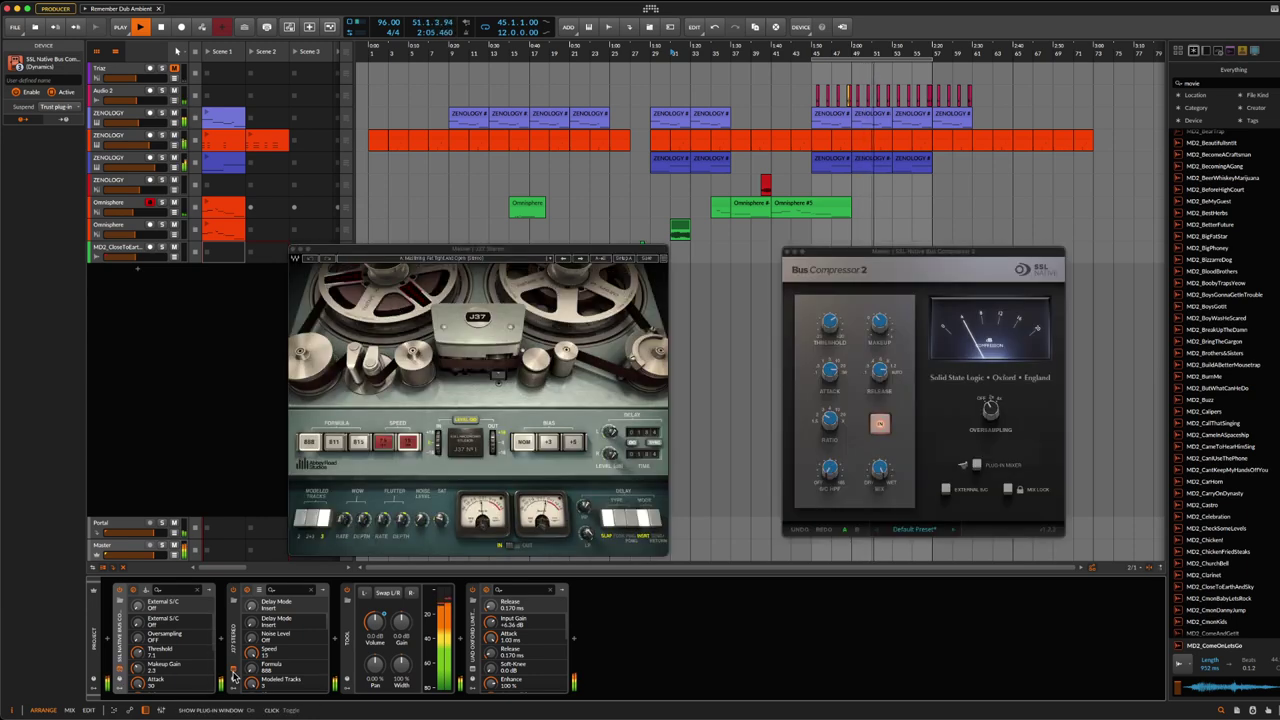
click(233, 673)
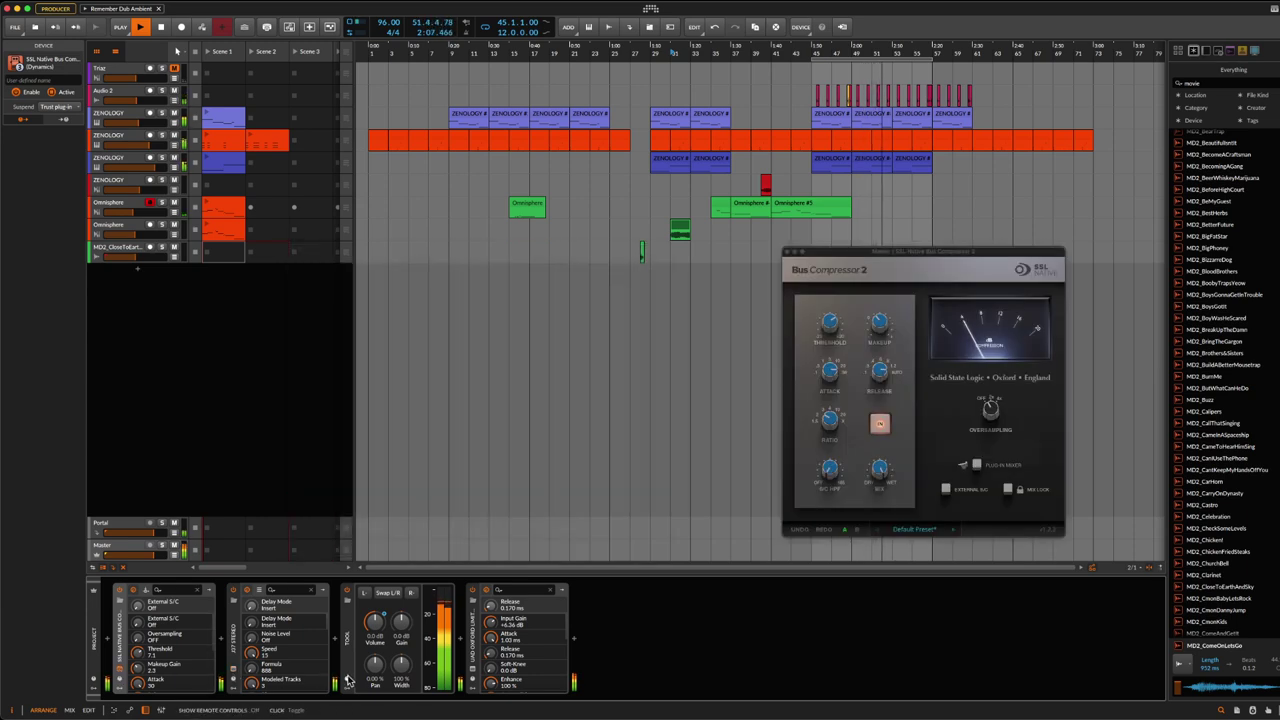
click(474, 676)
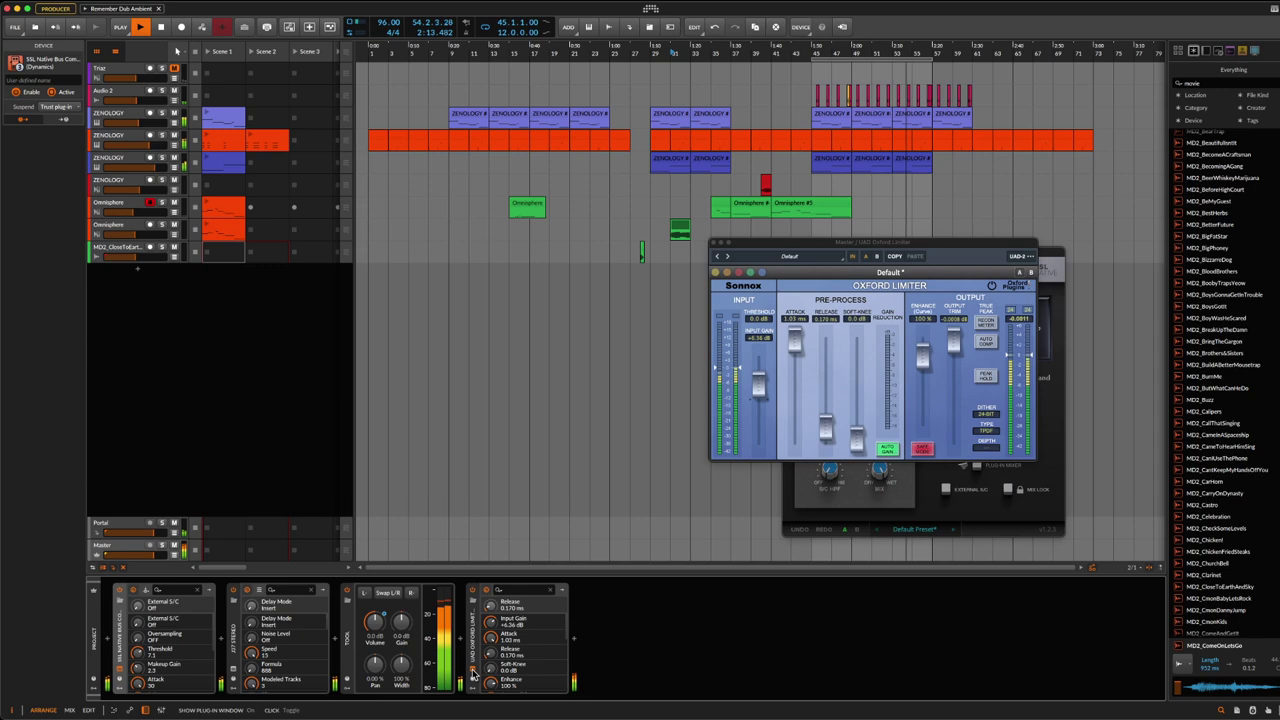
click(474, 676)
click(785, 251)
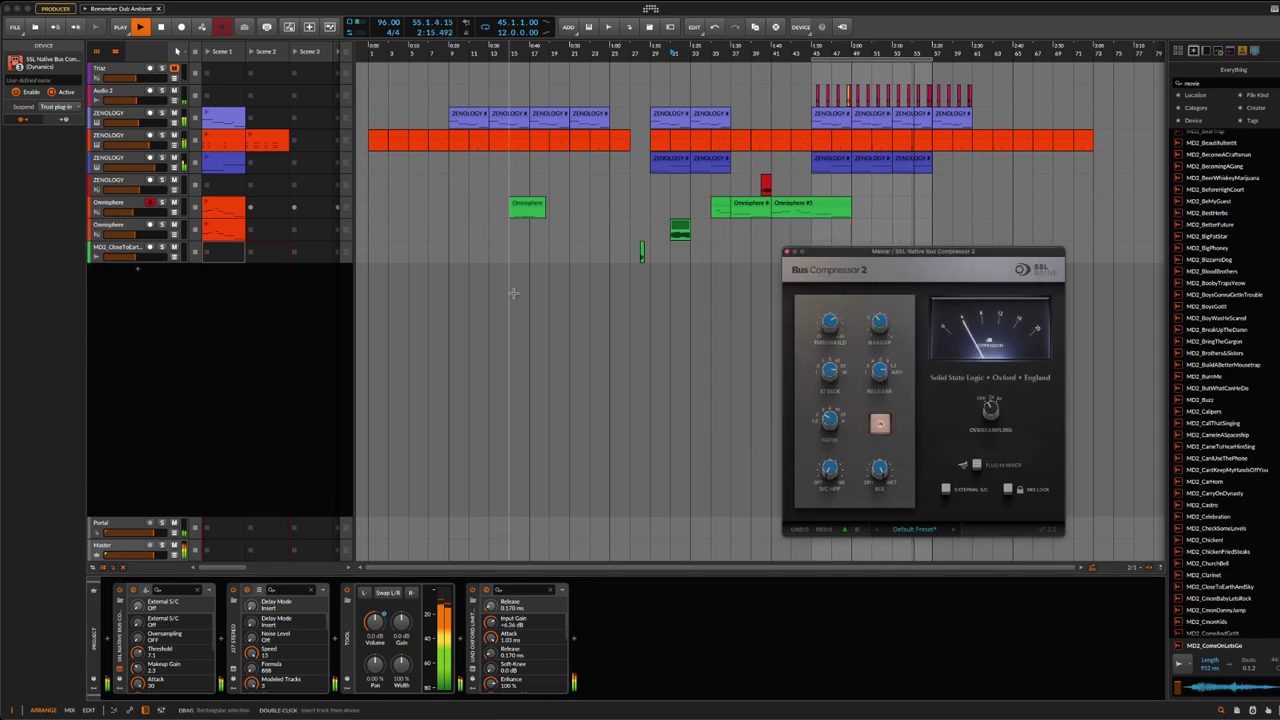
click(786, 252)
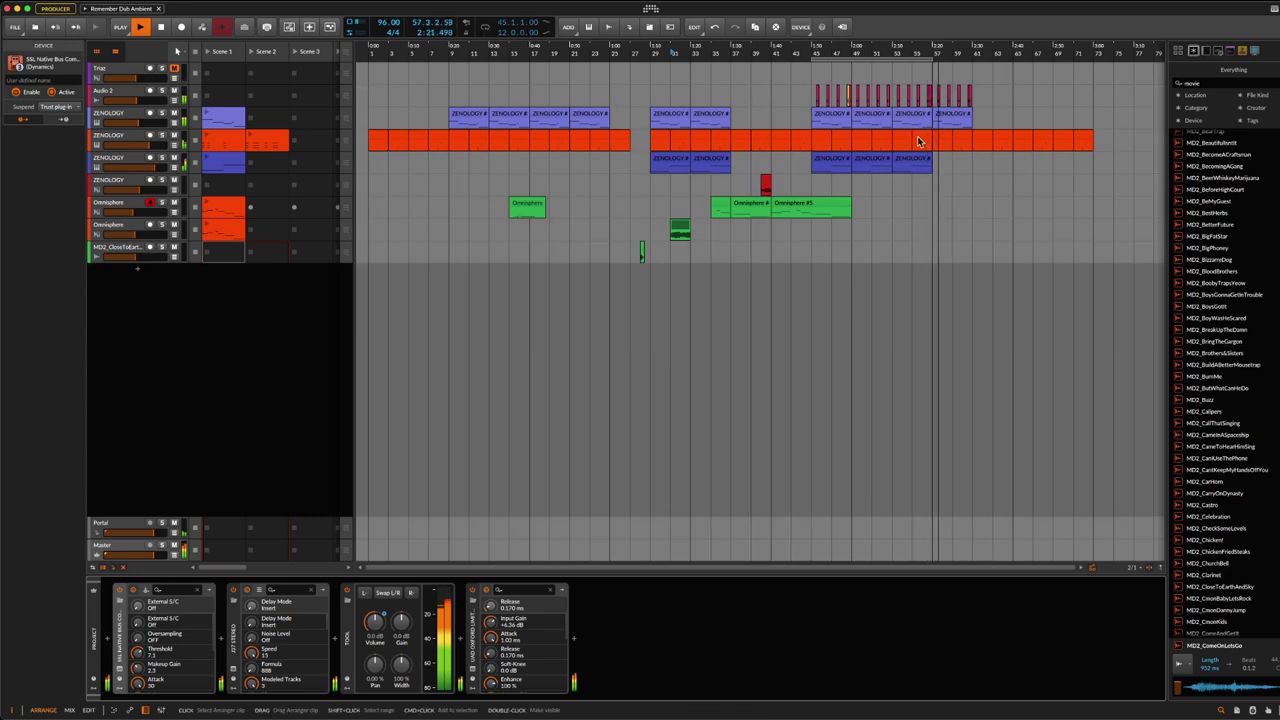
Step: Delete the Audio 2 hits from bar 57 onward and save the project
mouse_move(940, 95)
mouse_down()
mouse_move(988, 95)
mouse_move(932, 95)
mouse_up()
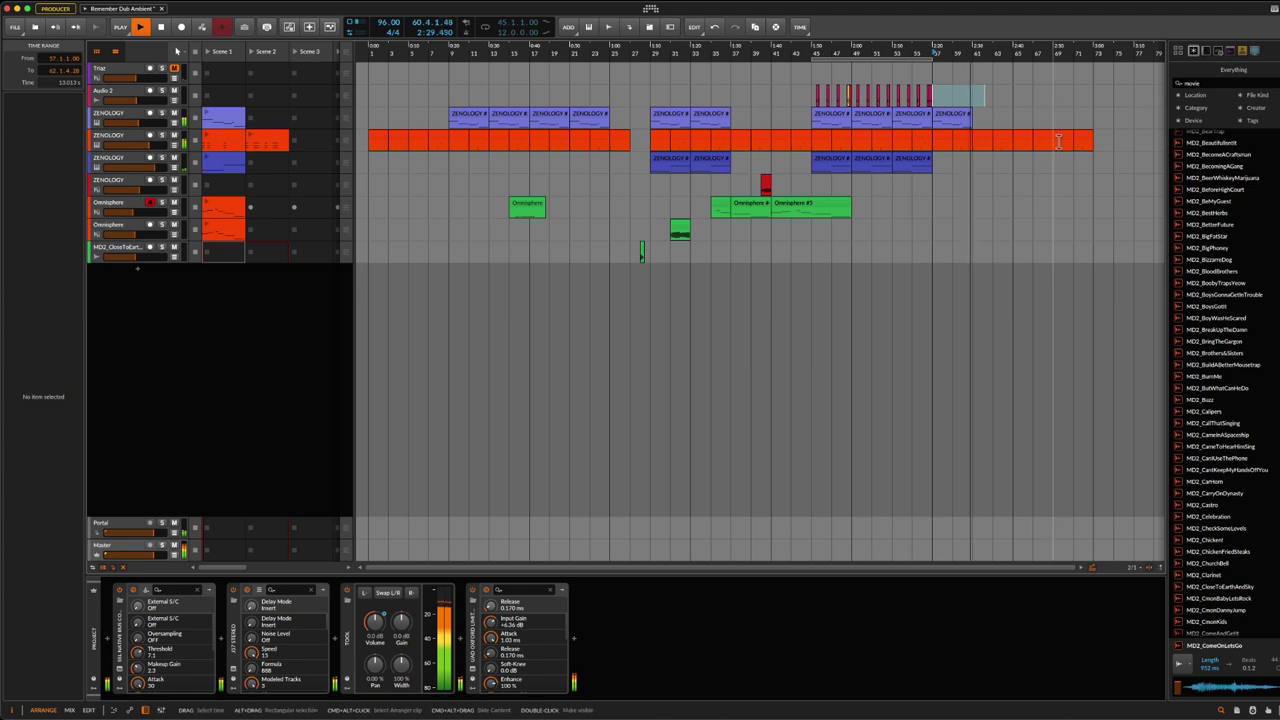
key(super+s)
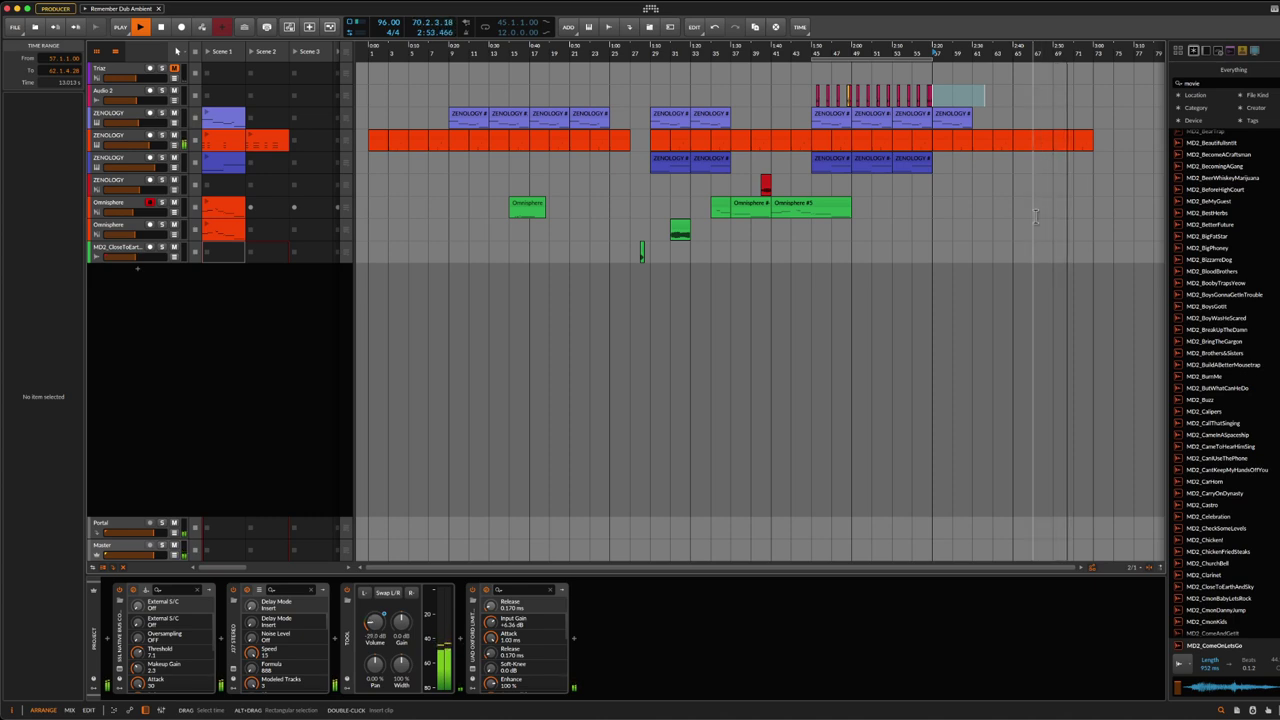
Step: Set the MD2_CloseToEarthAndSky track's volume to -12.1 dB, then stop playback and save the project
click(139, 258)
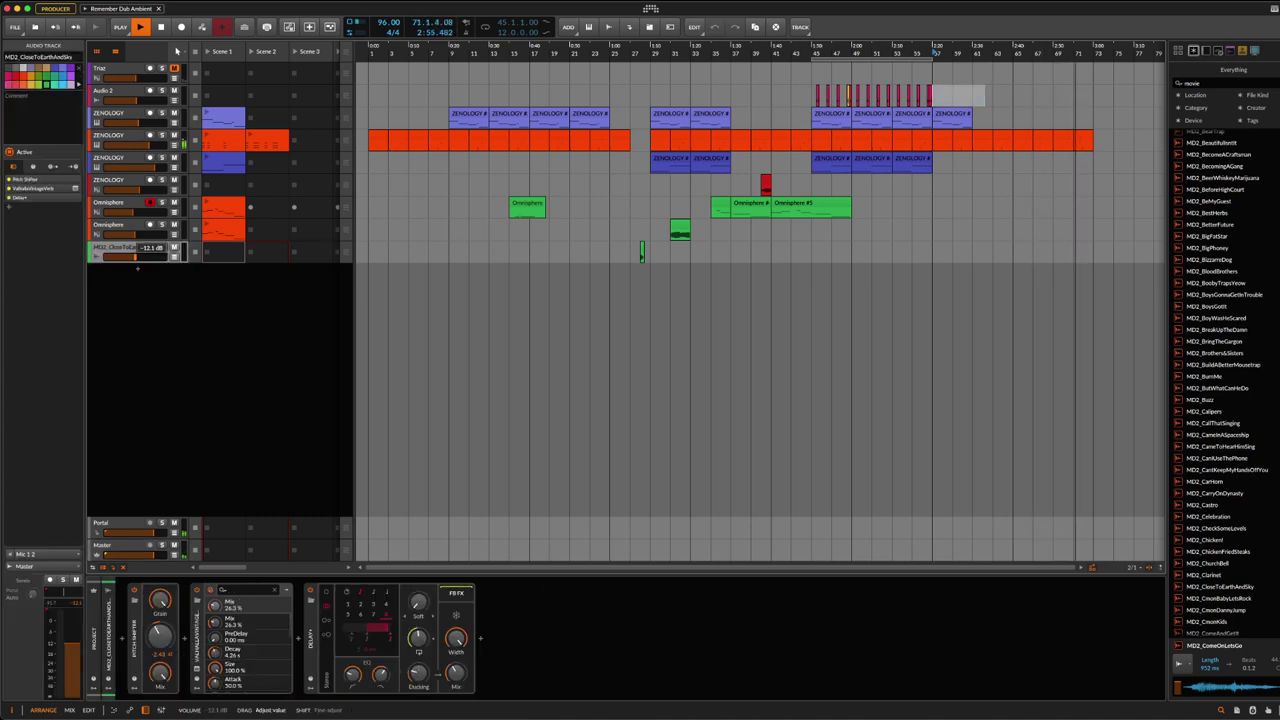
click(160, 27)
key(super+s)
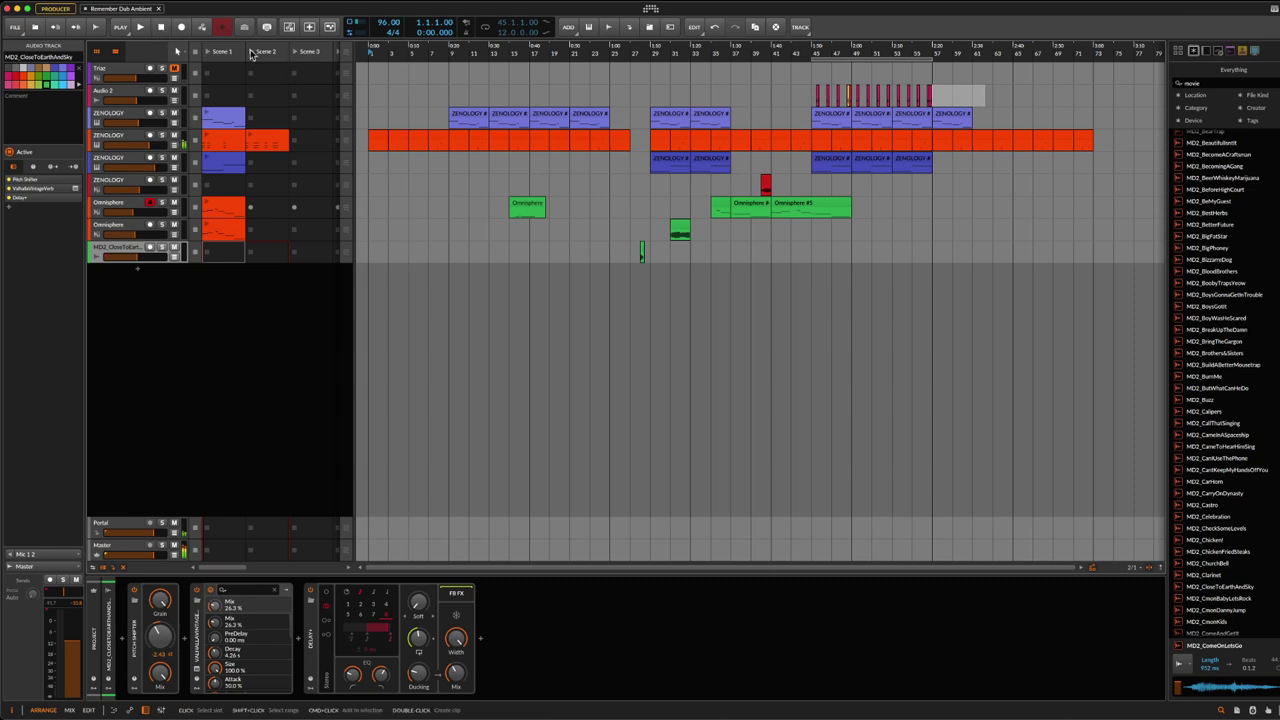
Step: Select the orange ZENOLOGY track, start playback and examine Portal's LFO 2 and its Macro 1 modulation
click(137, 139)
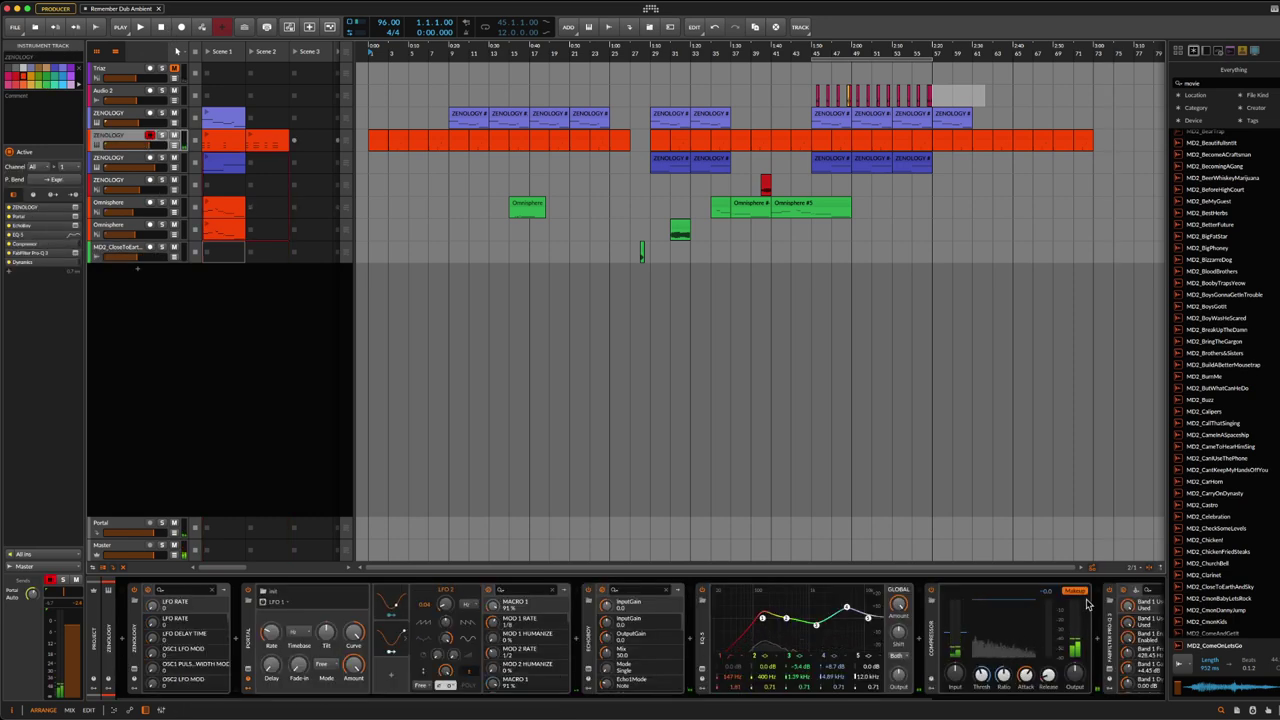
scroll(1088, 603, right, 5)
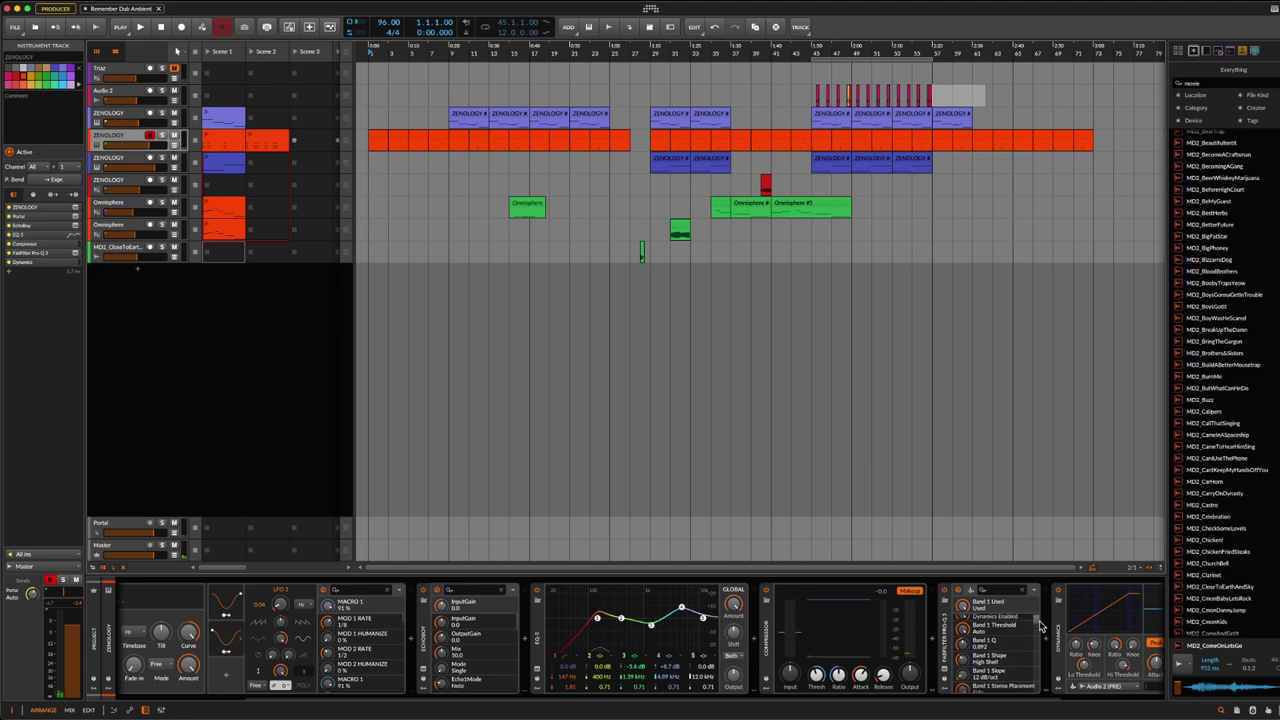
scroll(1022, 624, left, 3)
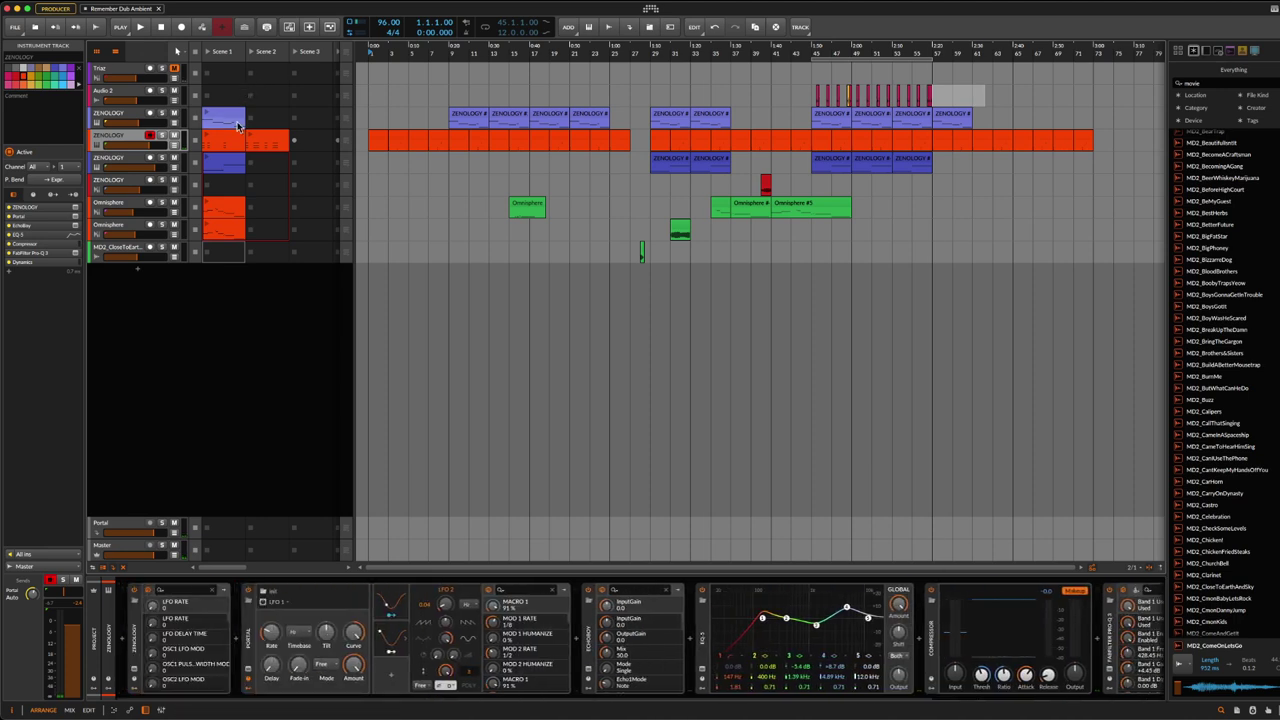
click(141, 28)
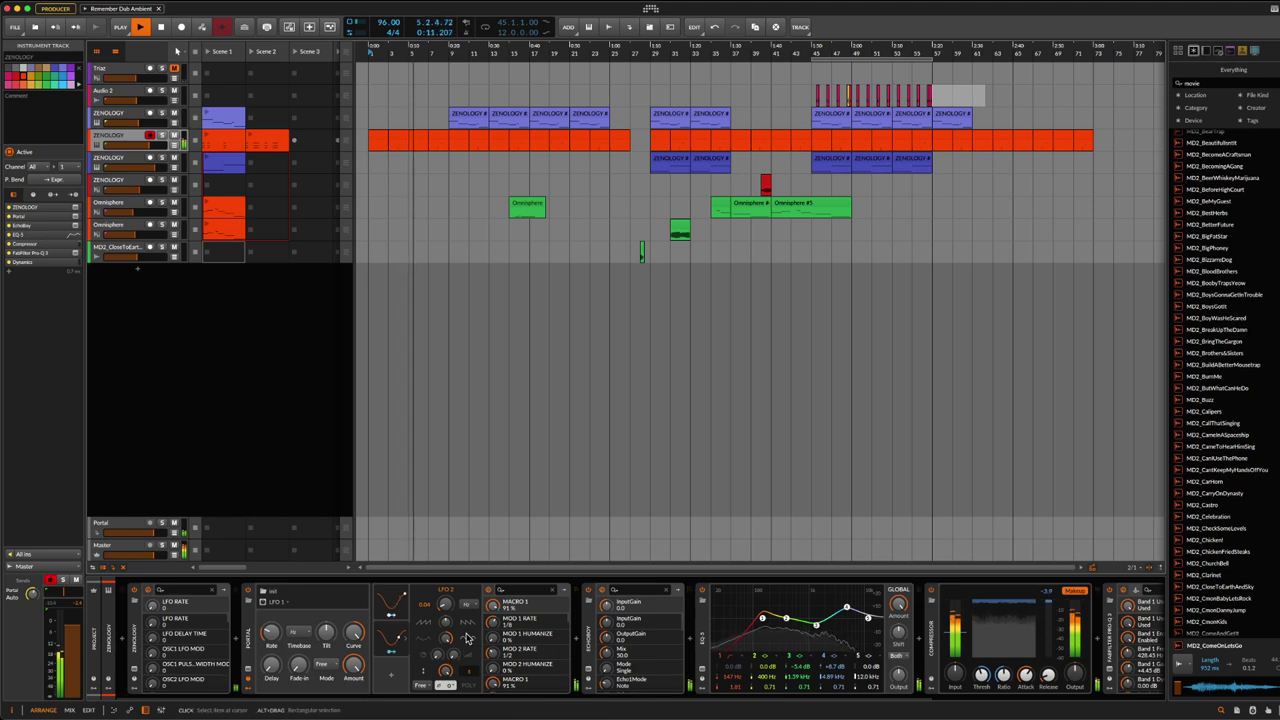
click(390, 635)
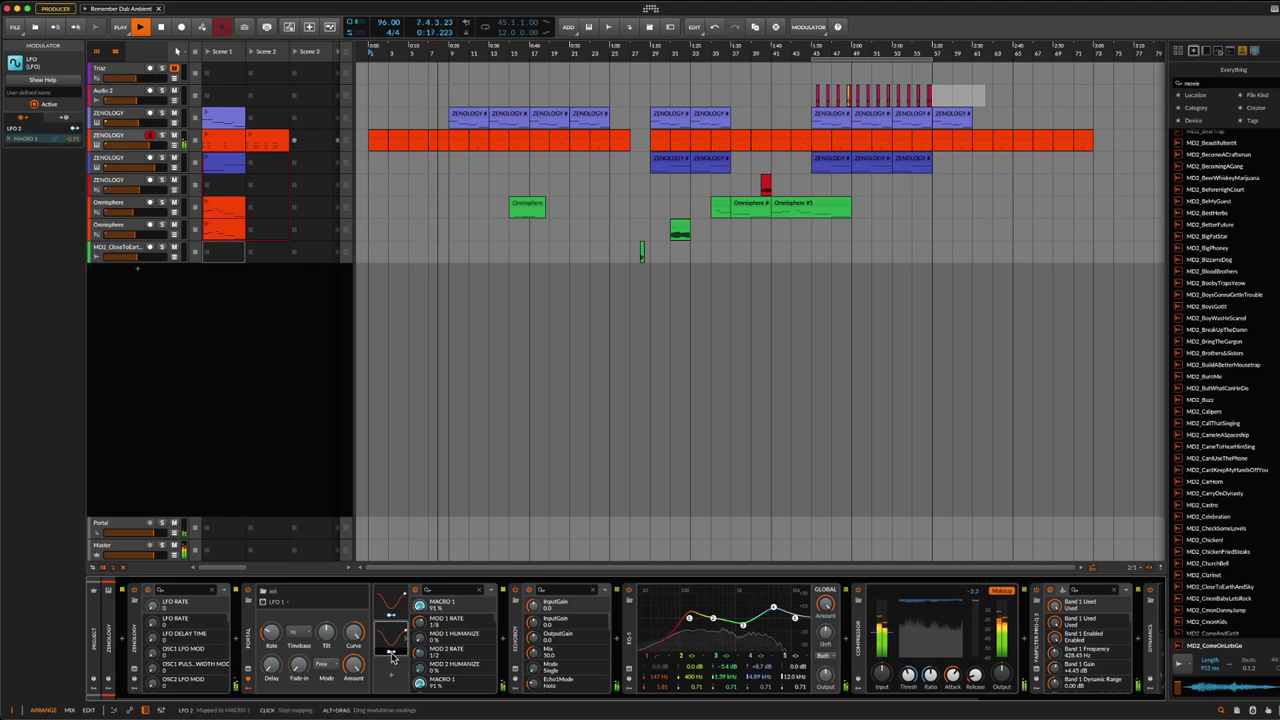
click(403, 646)
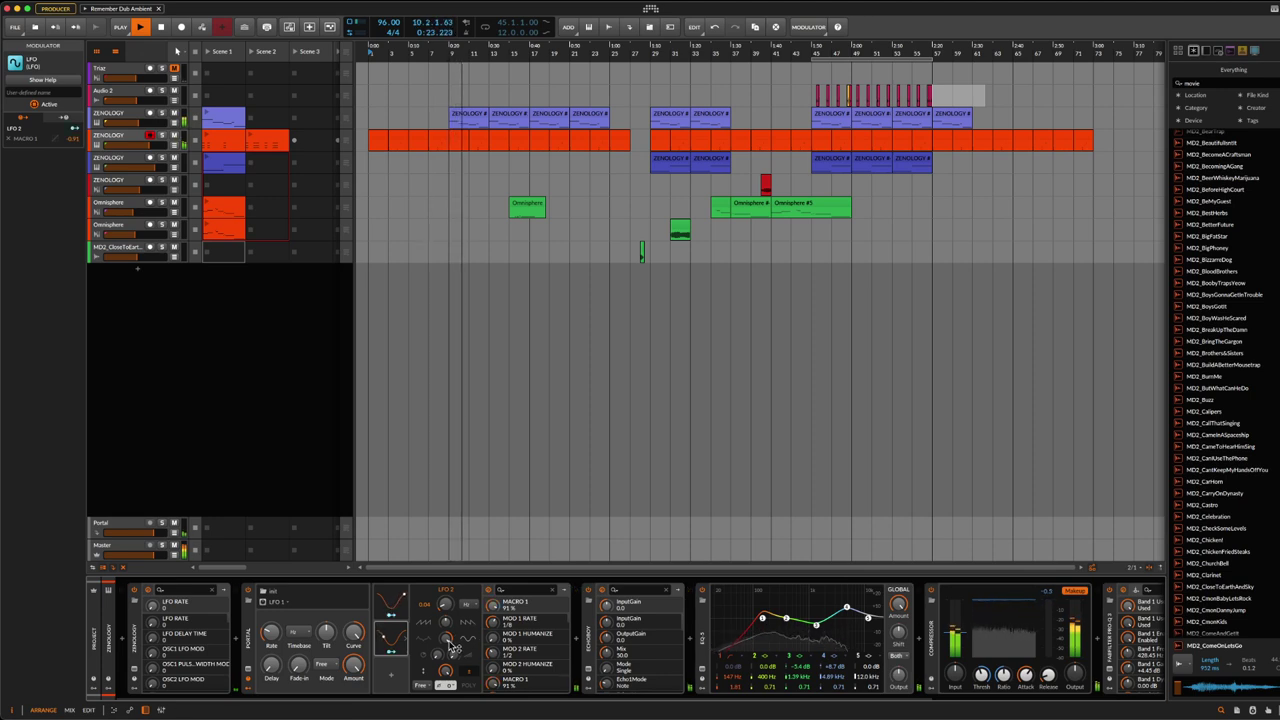
drag(447, 640, 447, 646)
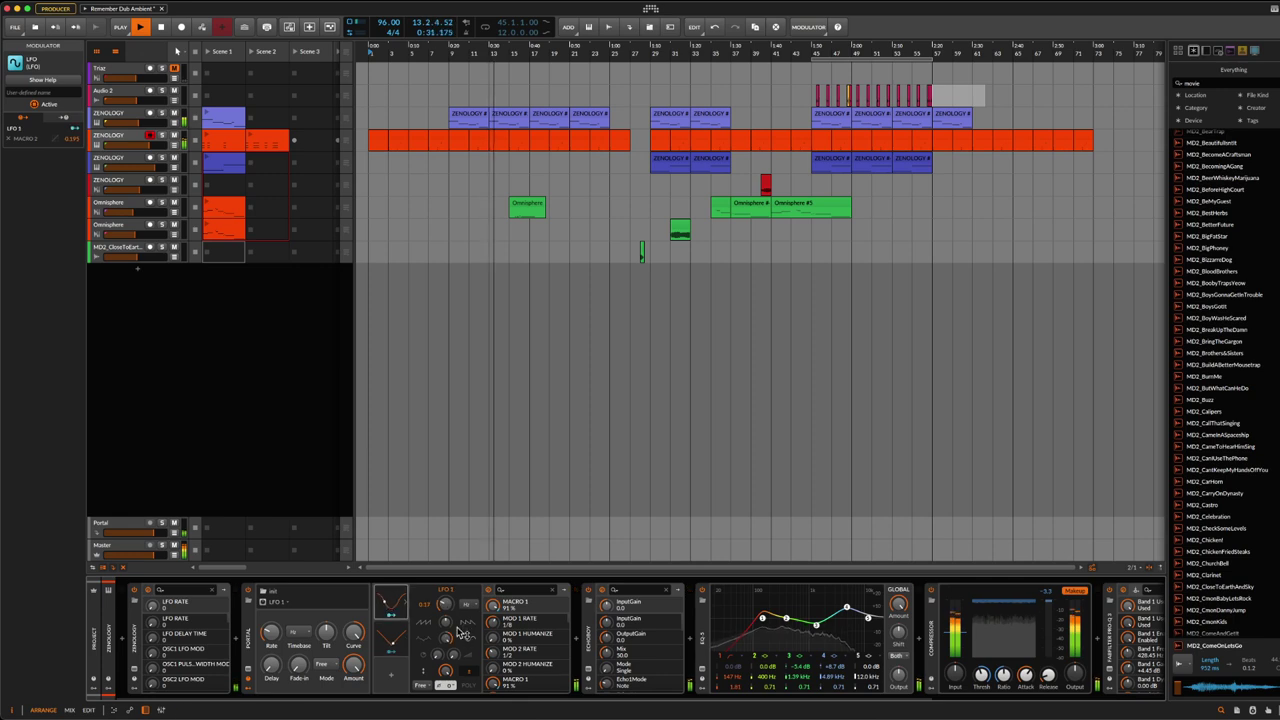
Step: Set the rate of Portal's LFO 1 to 0.08 Hz and save the project
mouse_move(446, 626)
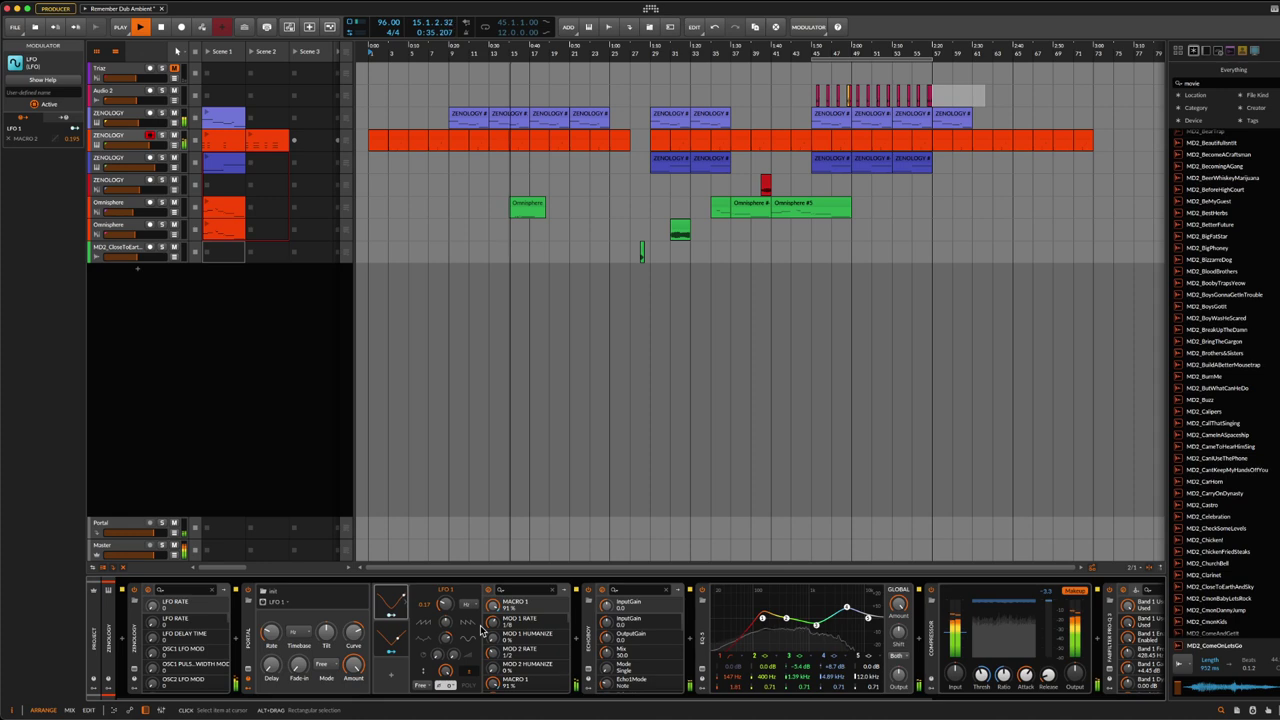
drag(450, 600, 450, 614)
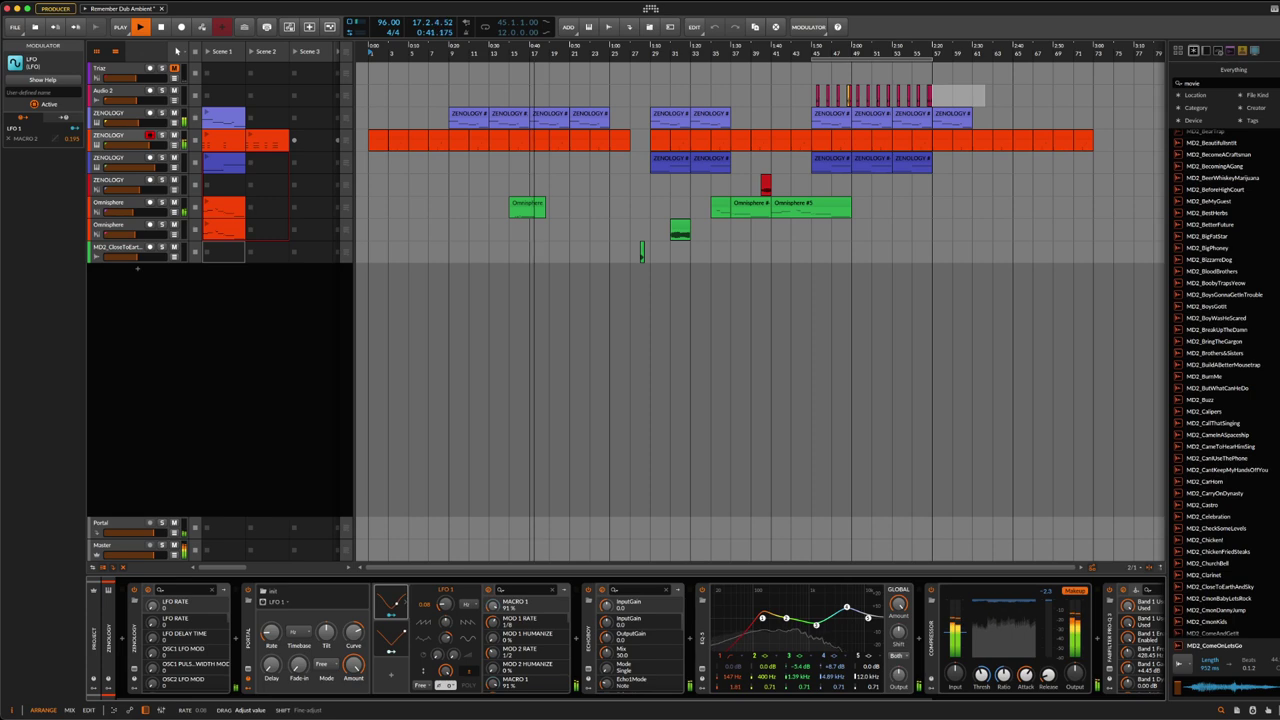
key(ctrl+s)
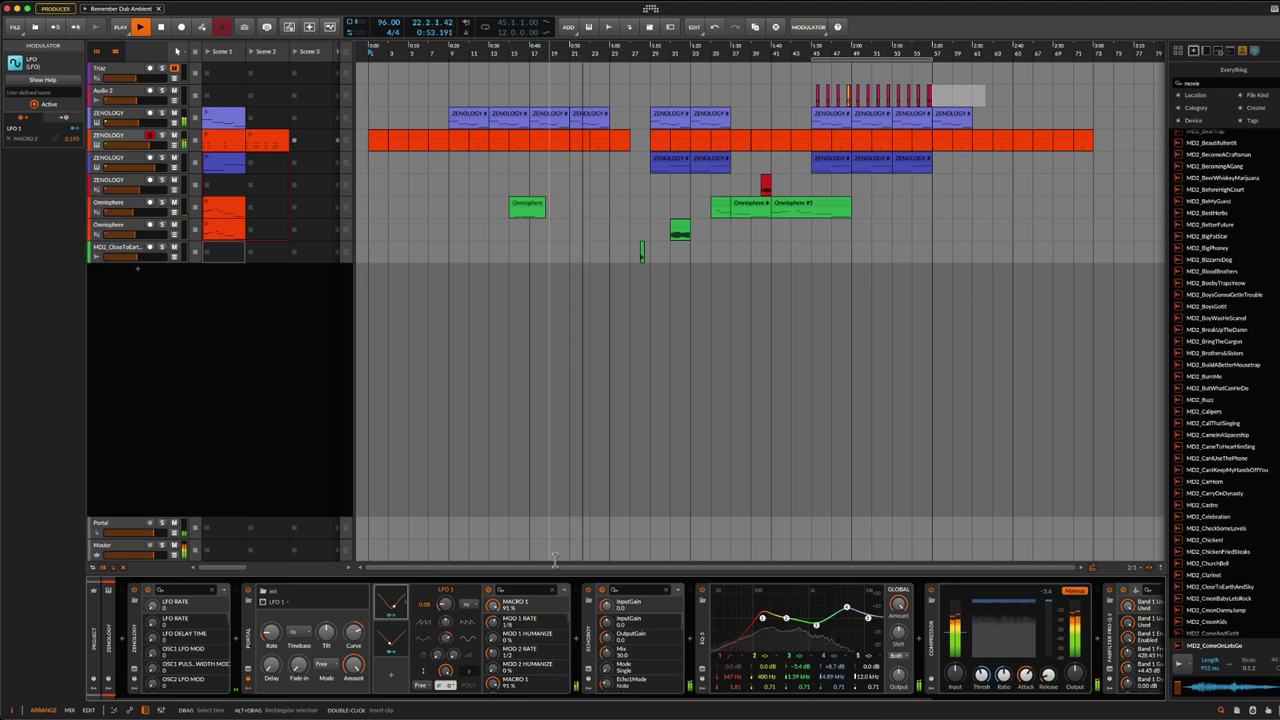
key(super+Tab)
key(super+Tab)
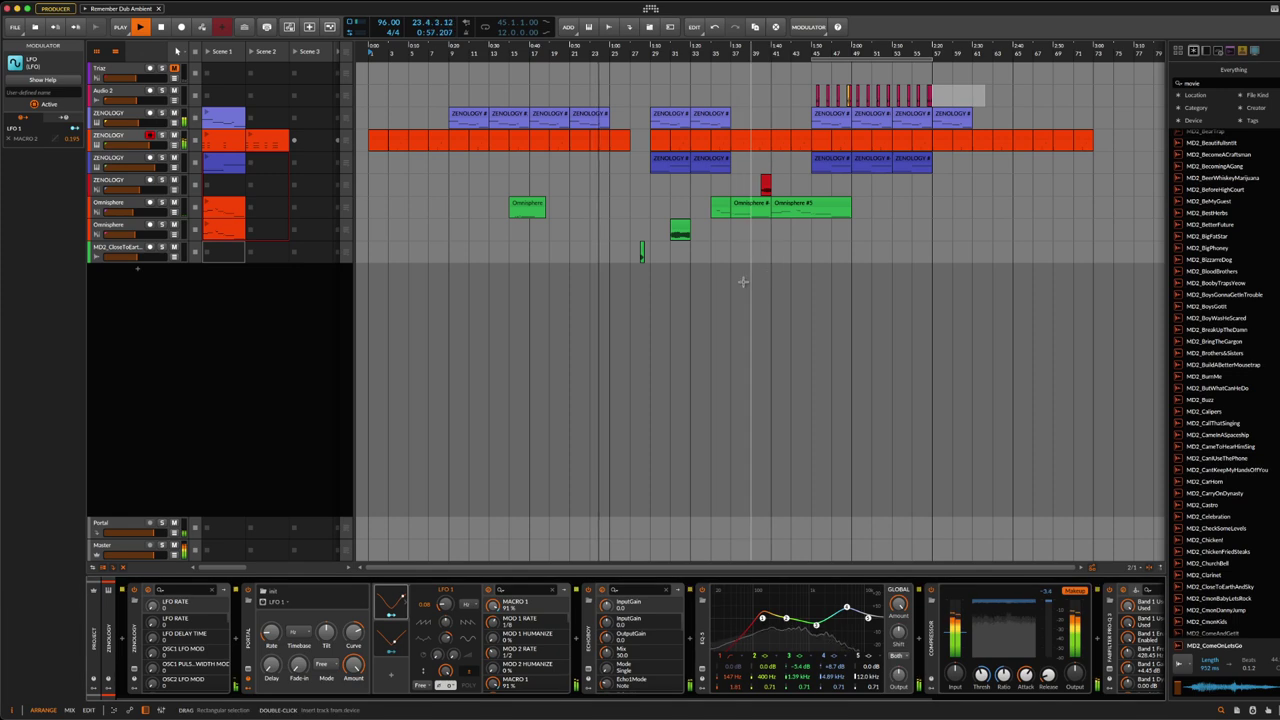
mouse_move(968, 712)
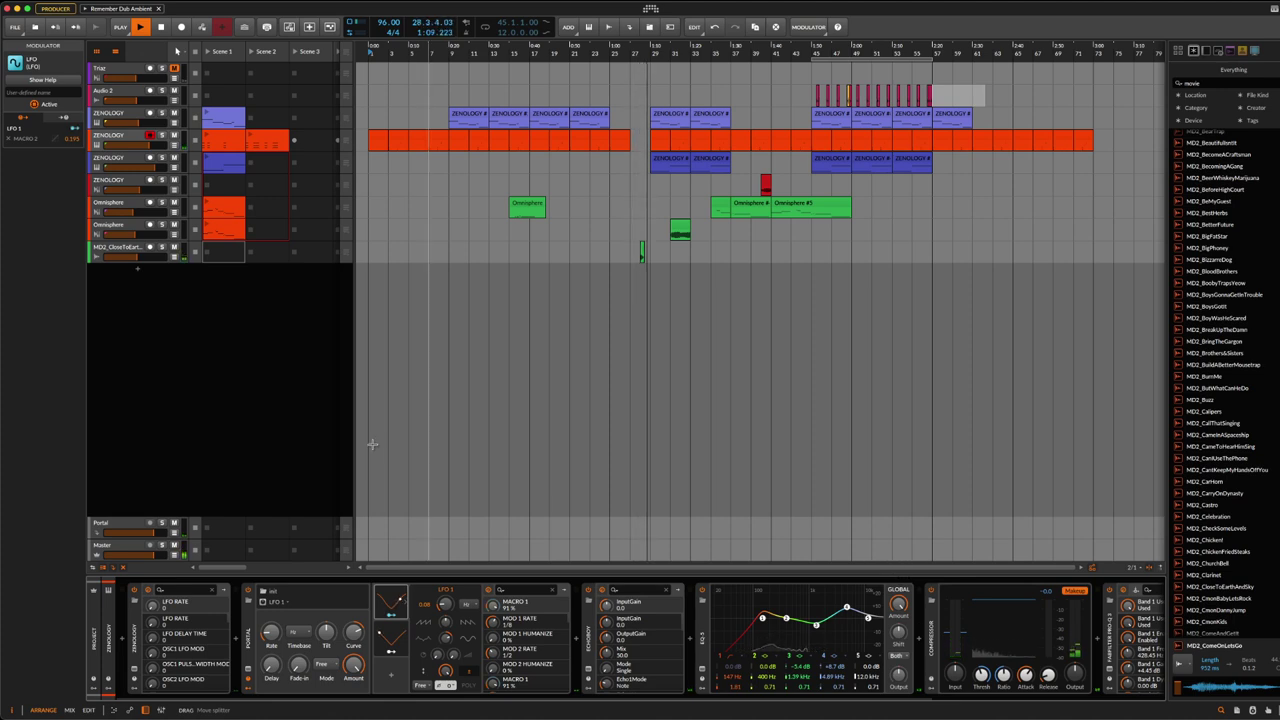
Step: Raise the MD2_CloseToEarthAndSky track's volume slightly, replay from bar 27 to check it, and save the project
click(139, 259)
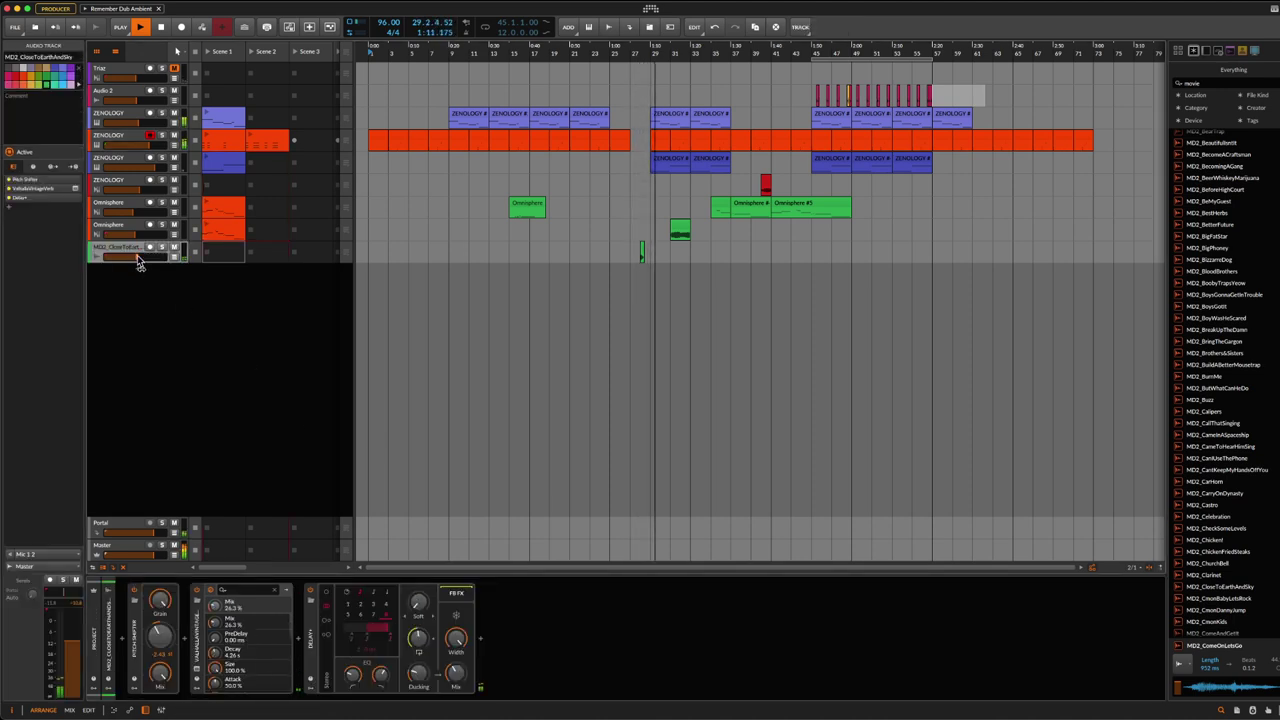
key(space)
click(634, 260)
key(space)
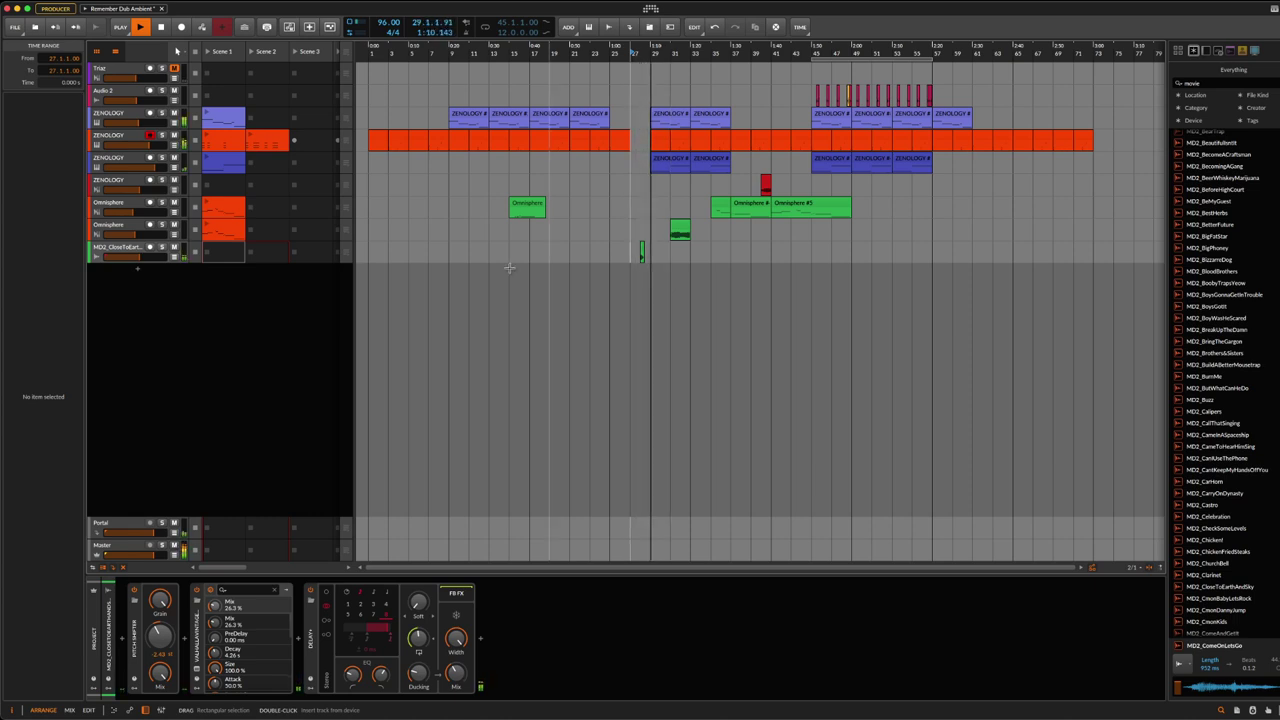
key(super+s)
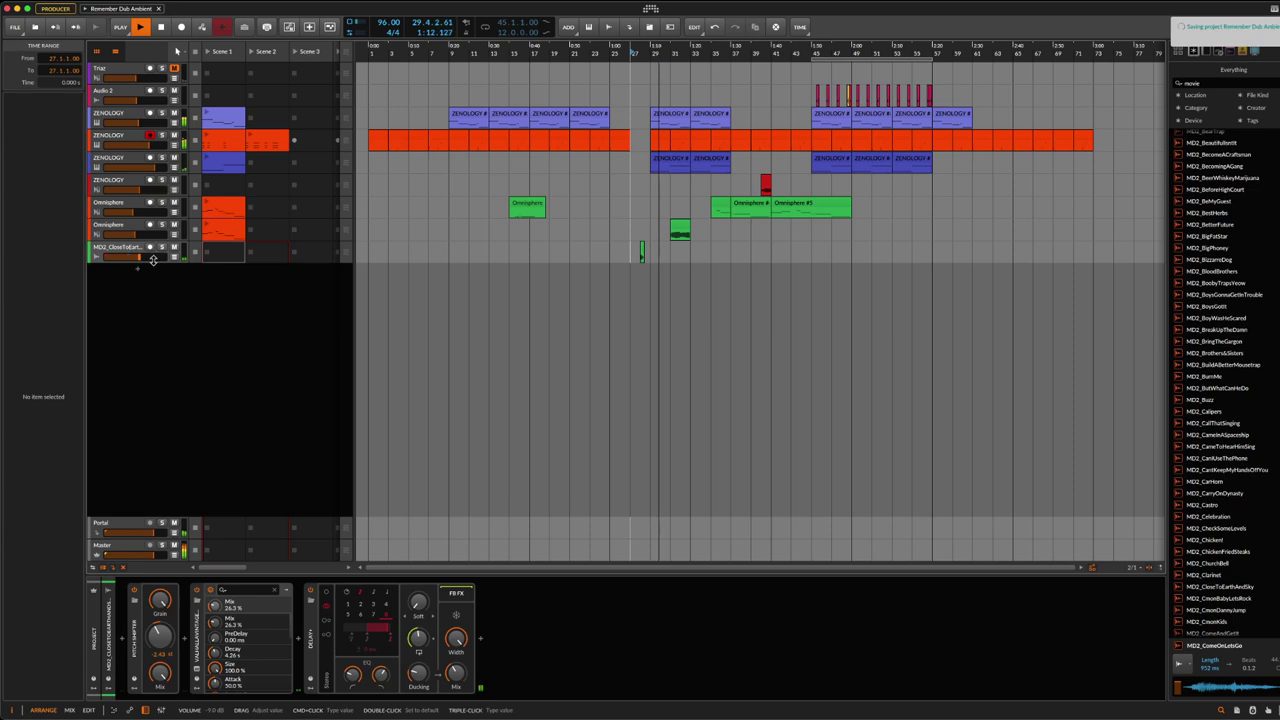
Step: Replay the arrangement from the start, fine-tune the first Omnisphere track's volume, and save the project
click(163, 29)
click(140, 27)
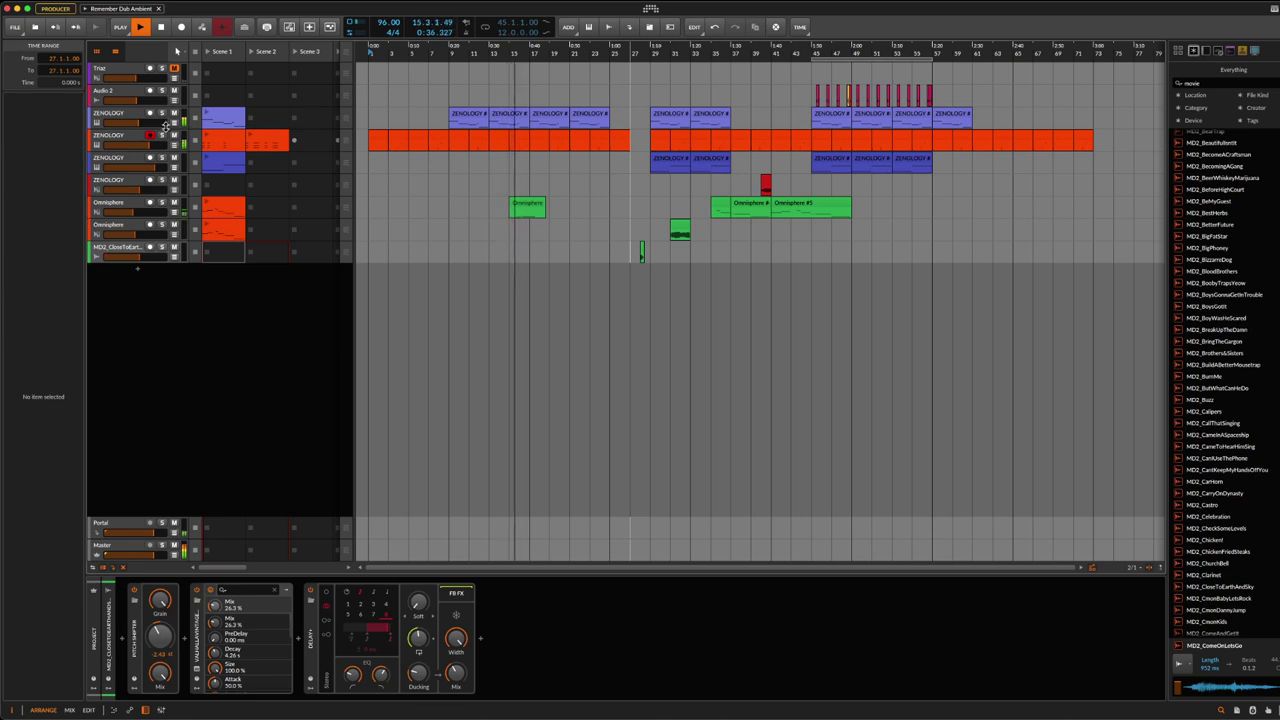
click(121, 117)
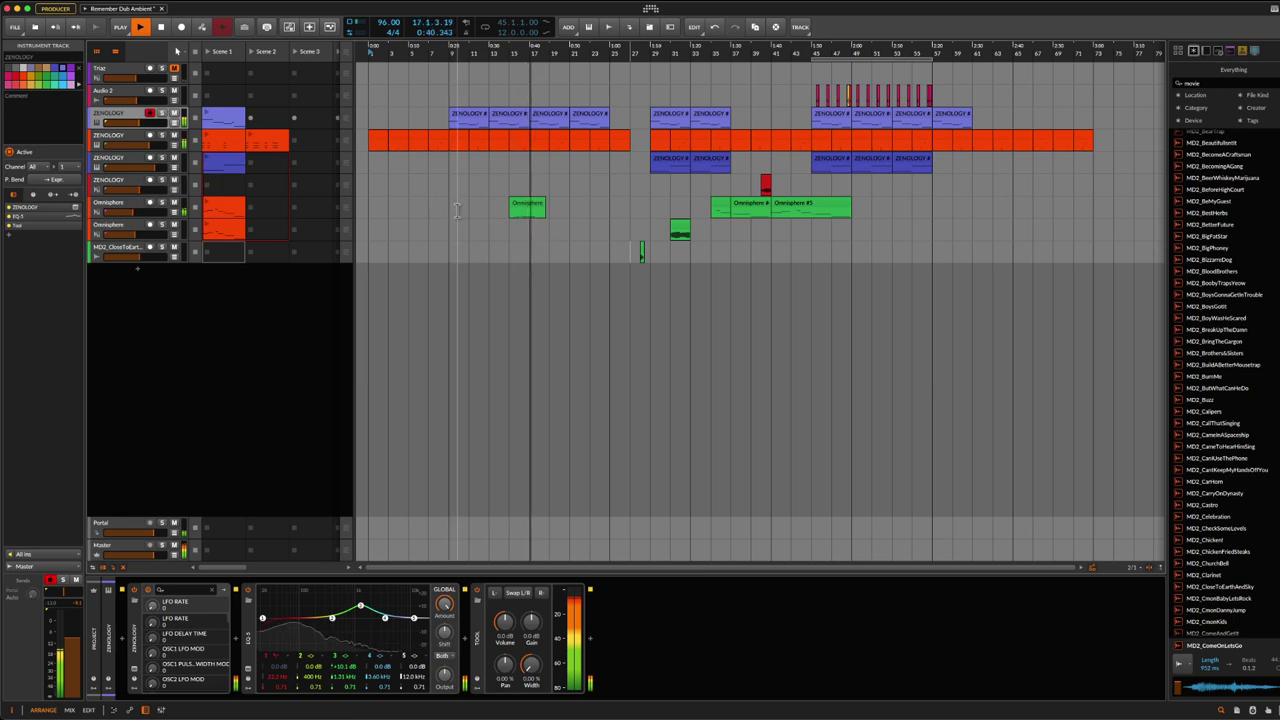
click(136, 208)
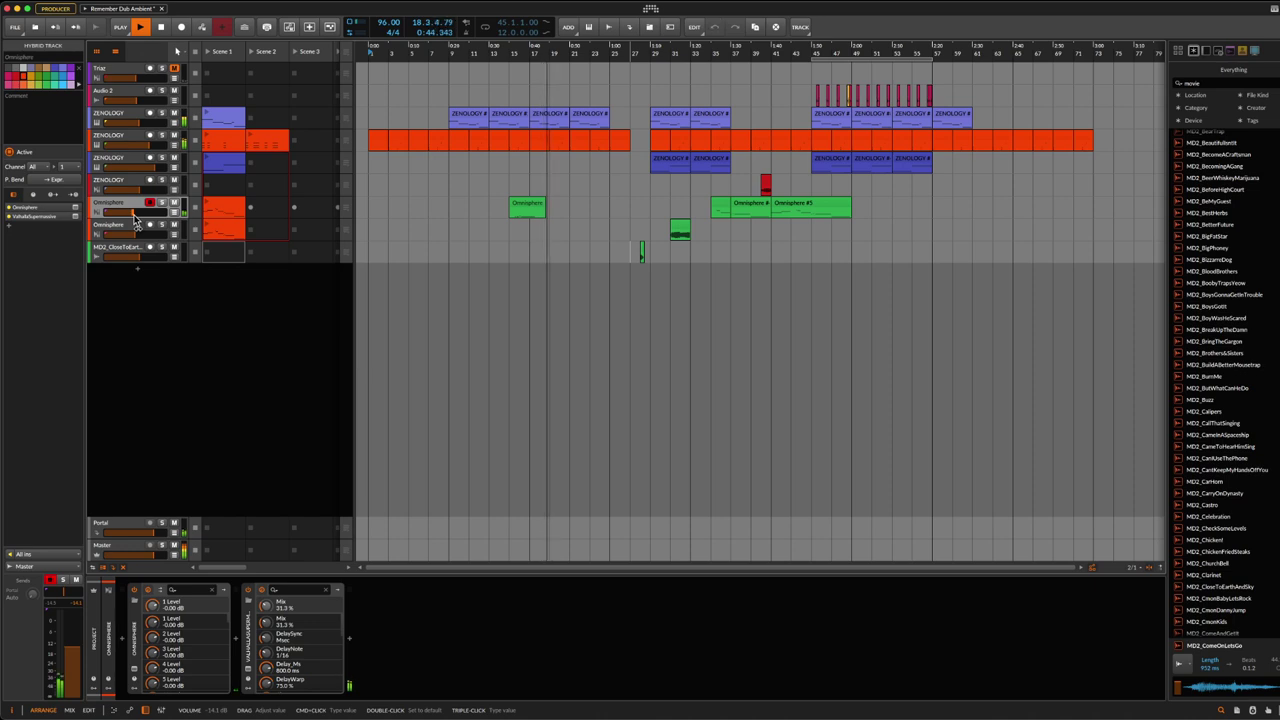
key(super+s)
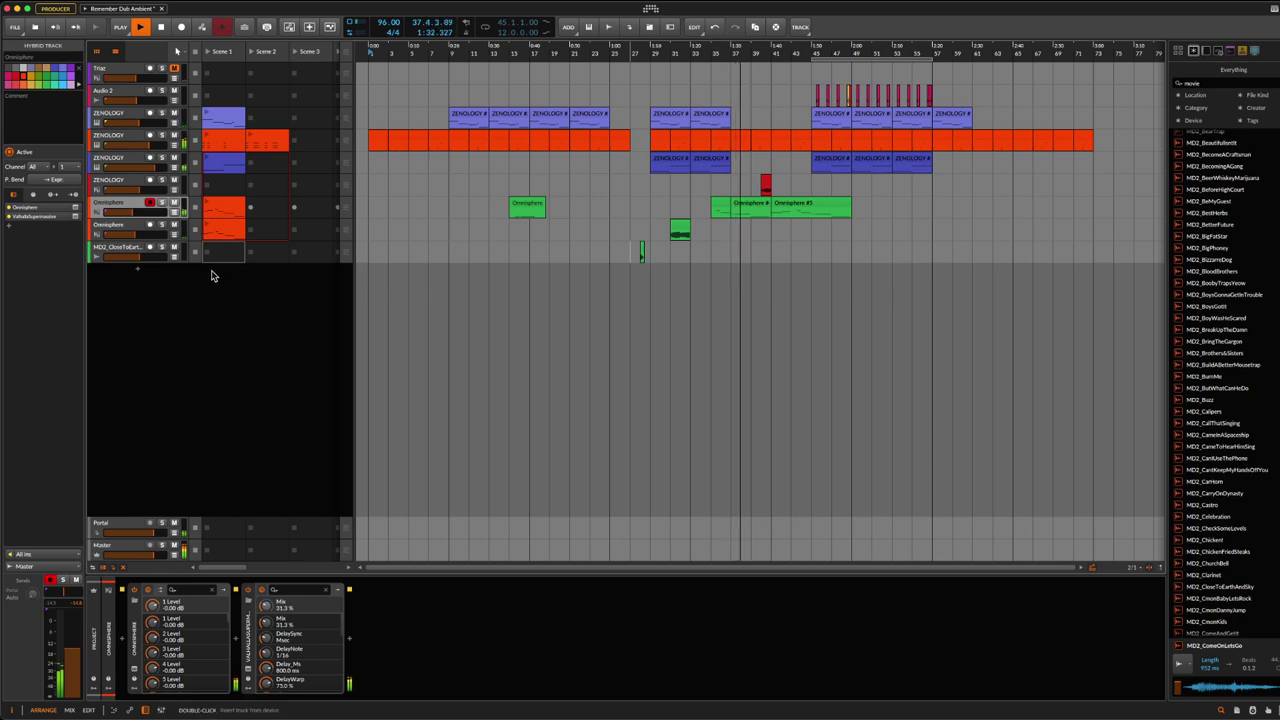
key(super+s)
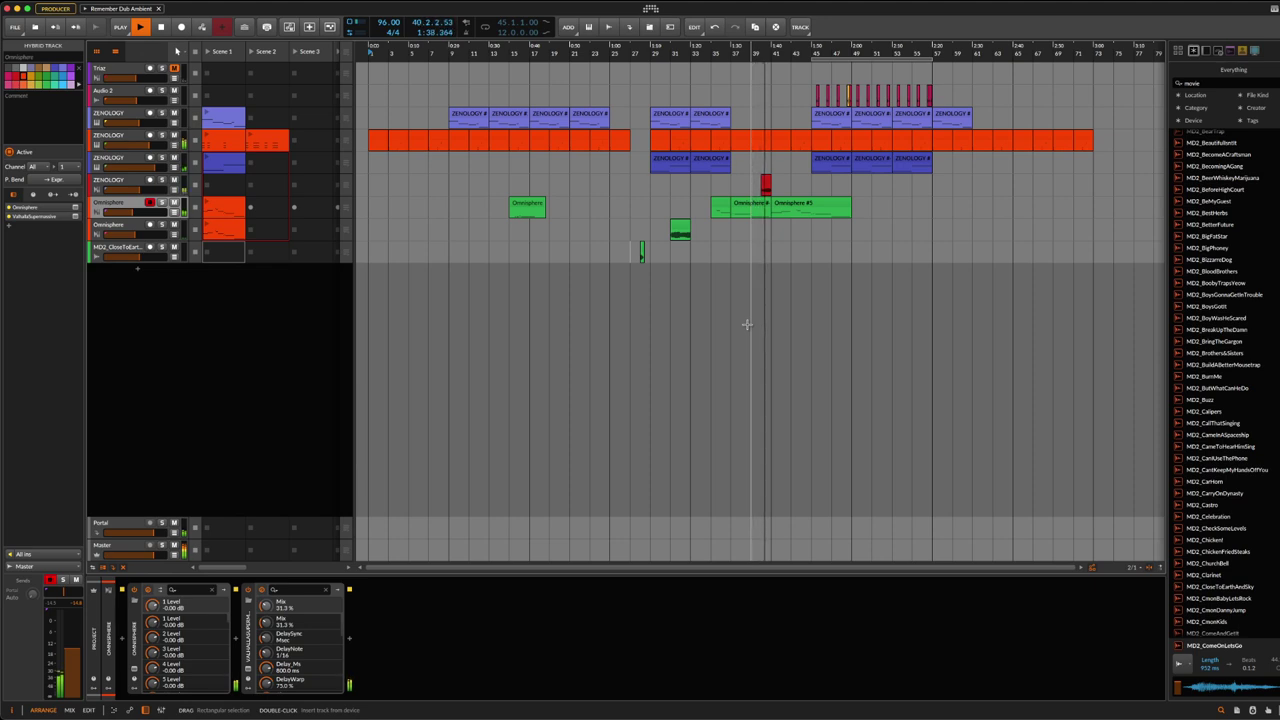
Step: Delete the ZENOLOGY track directly above the Omnisphere tracks and save the project
click(128, 186)
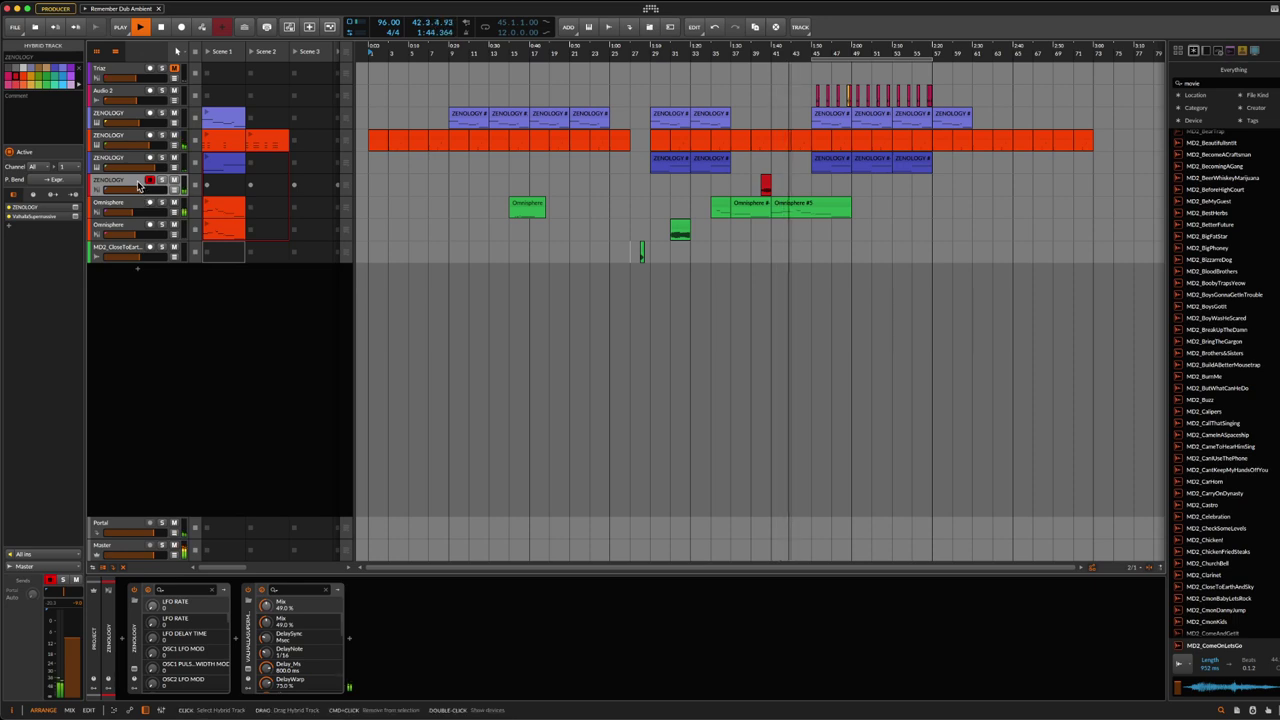
key(Delete)
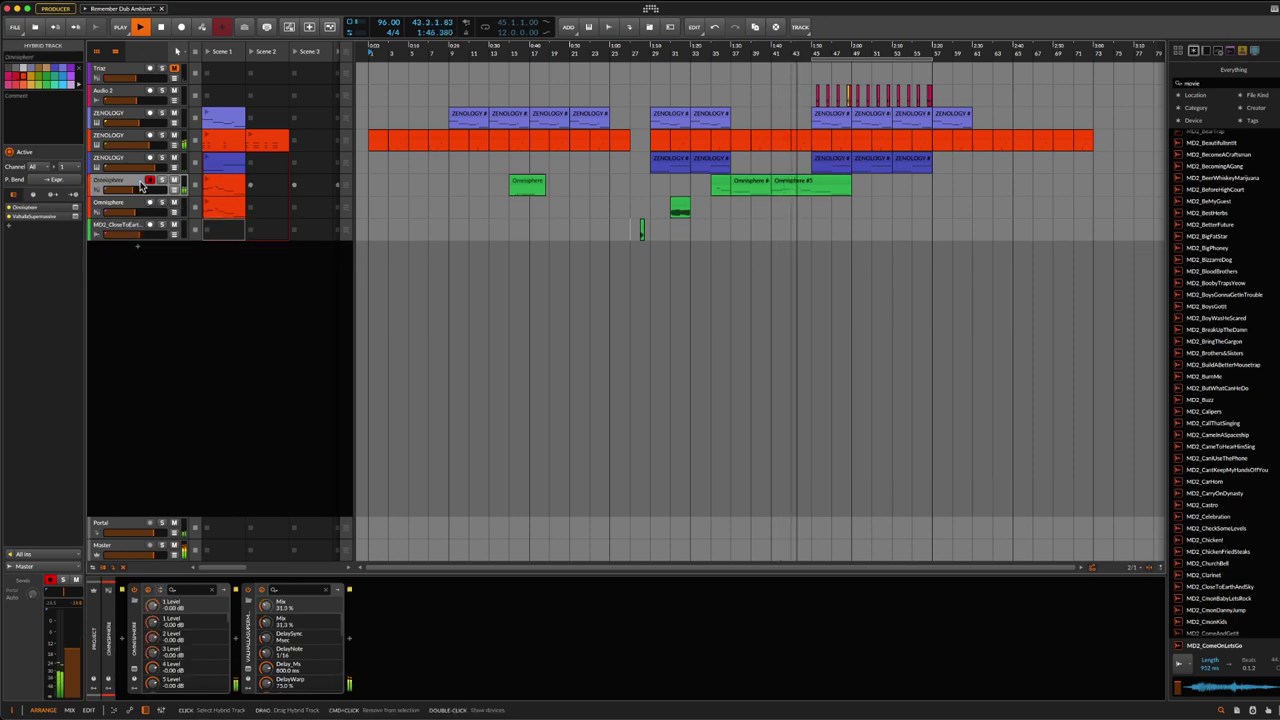
key(super+s)
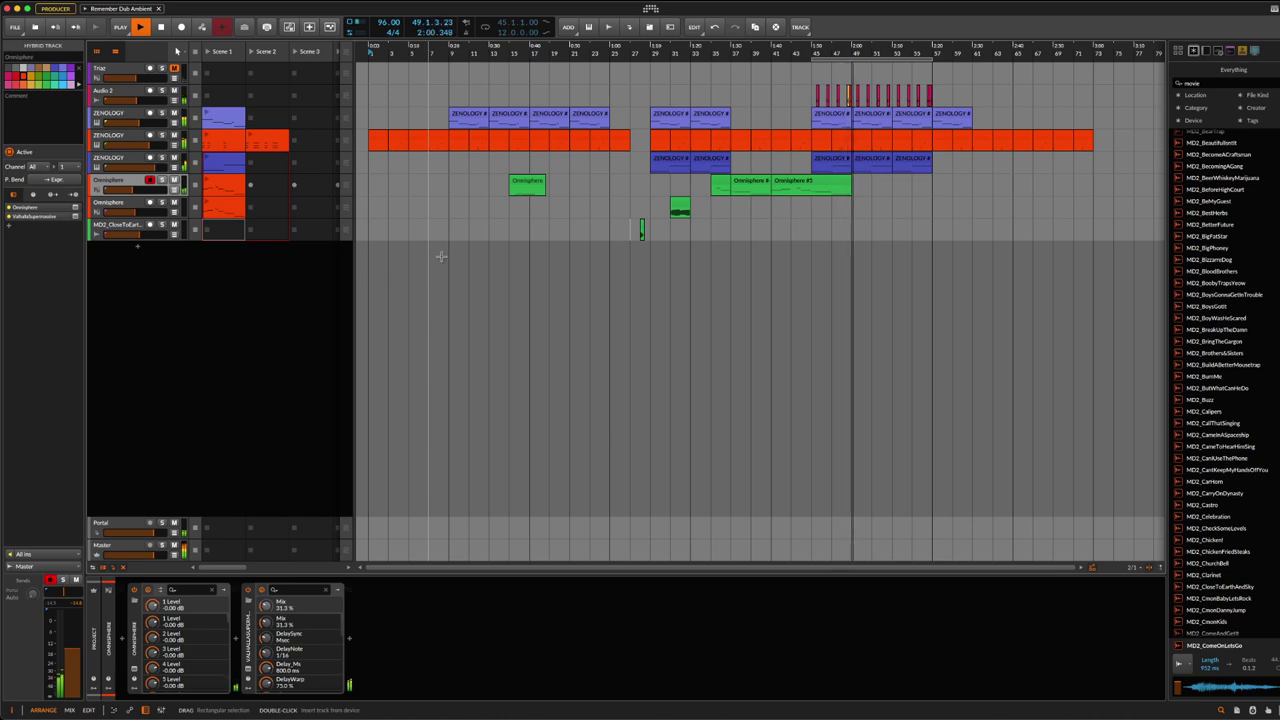
Step: Delete the yellow clip on the Audio 2 track in bar 48
drag(815, 55, 813, 92)
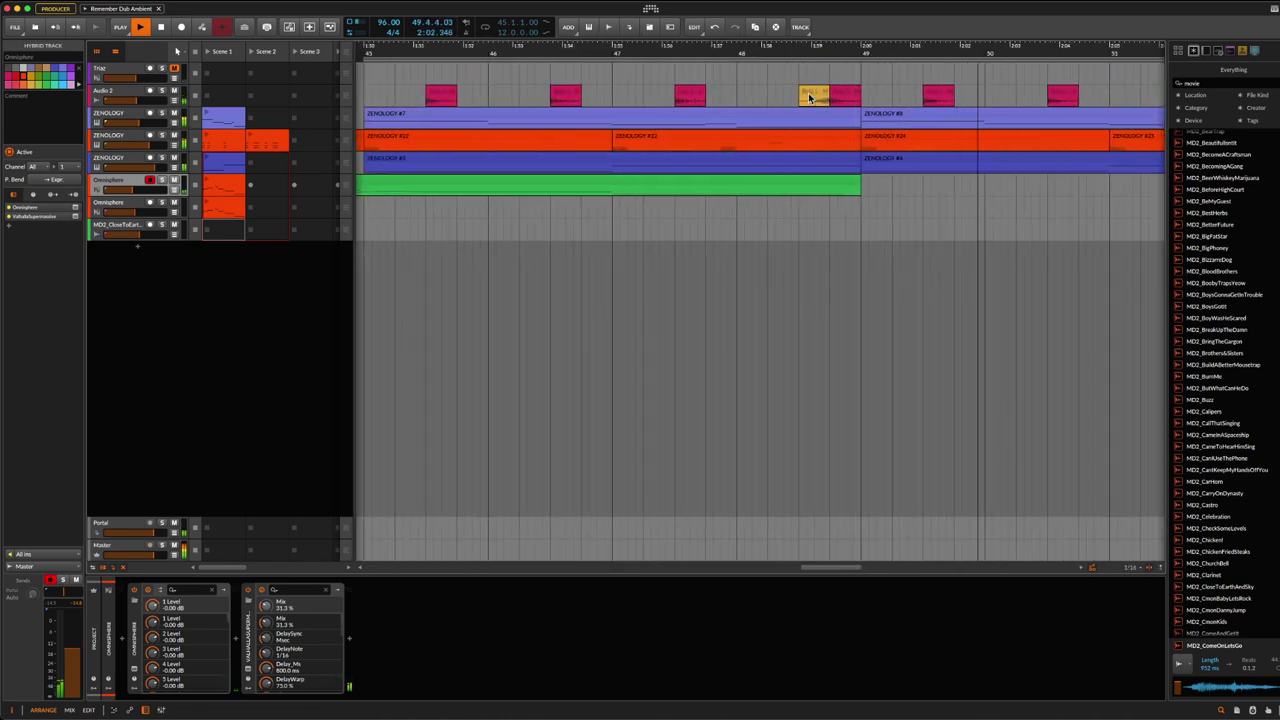
click(812, 93)
key(Escape)
drag(850, 50, 850, 52)
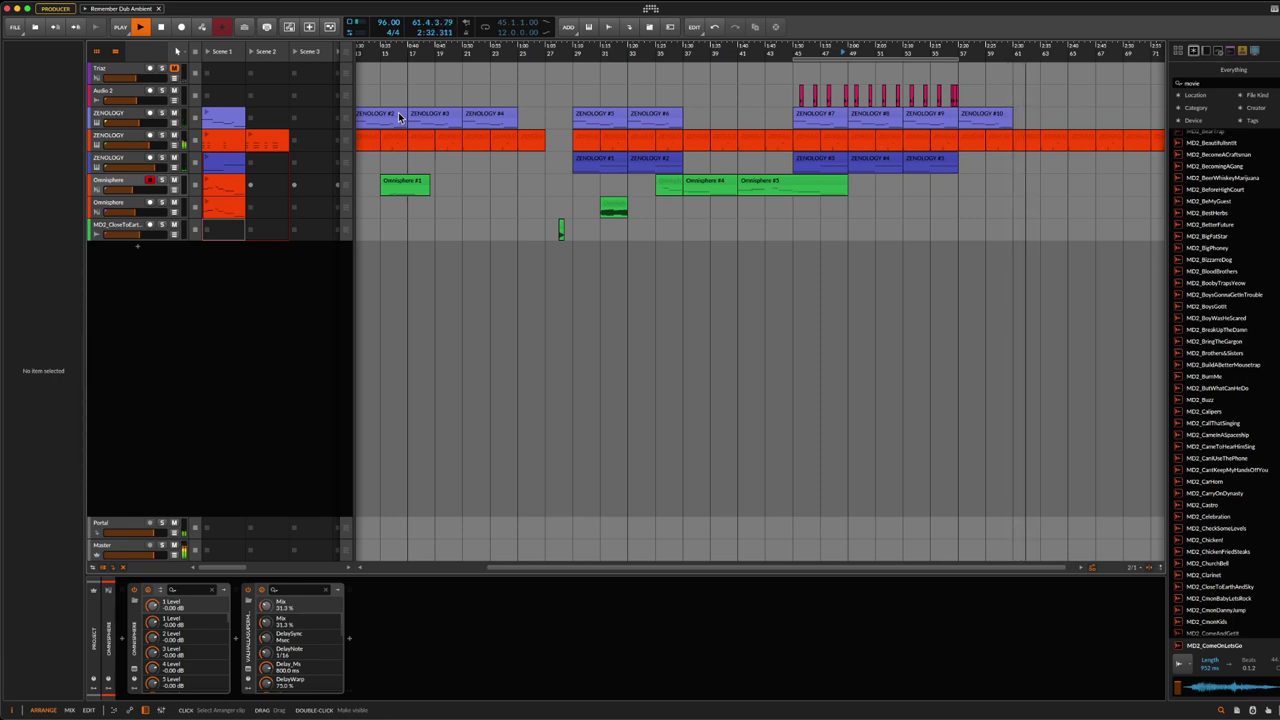
Step: Show the Tool volume automation on the Master track to check the closing fade, then stop playback
drag(760, 48, 998, 75)
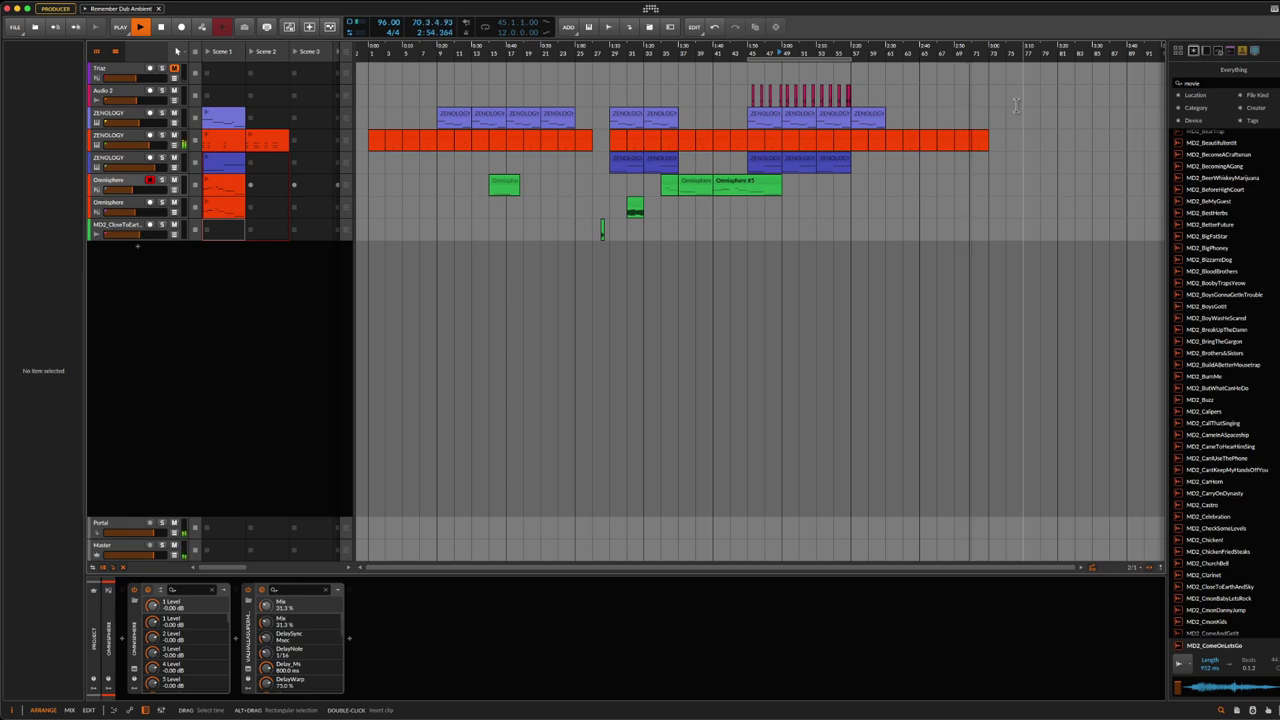
click(128, 556)
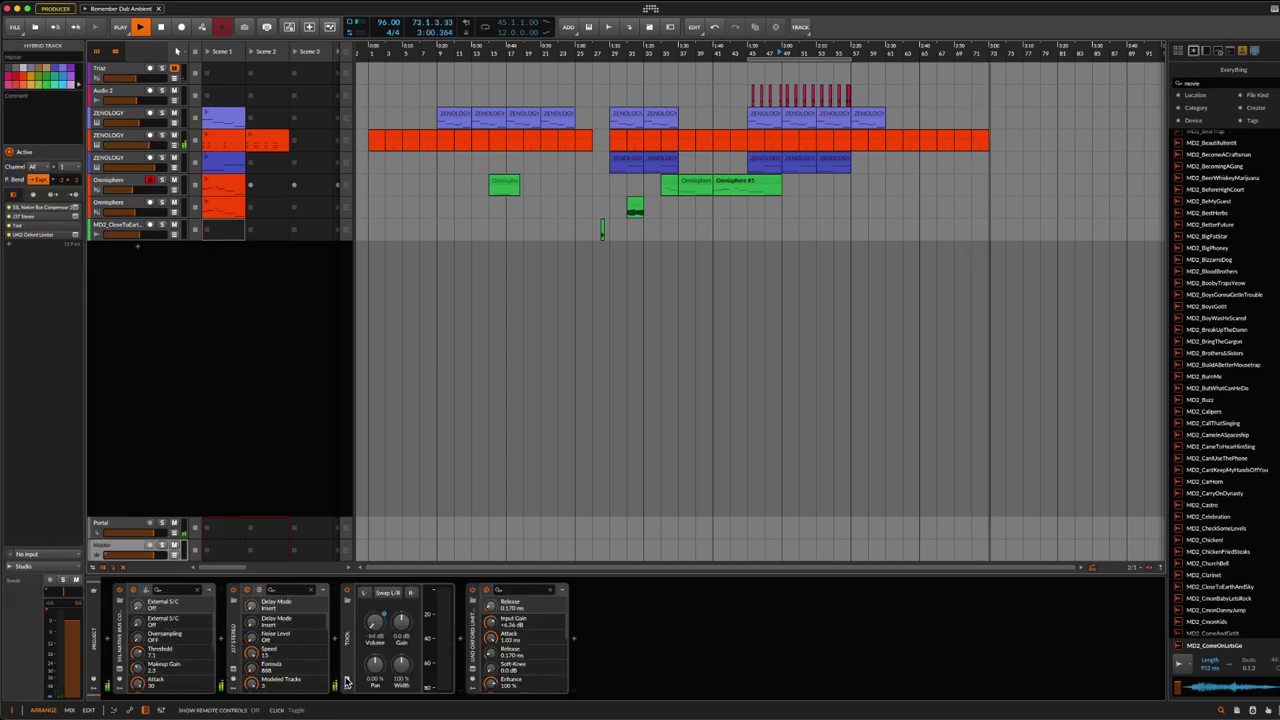
click(177, 556)
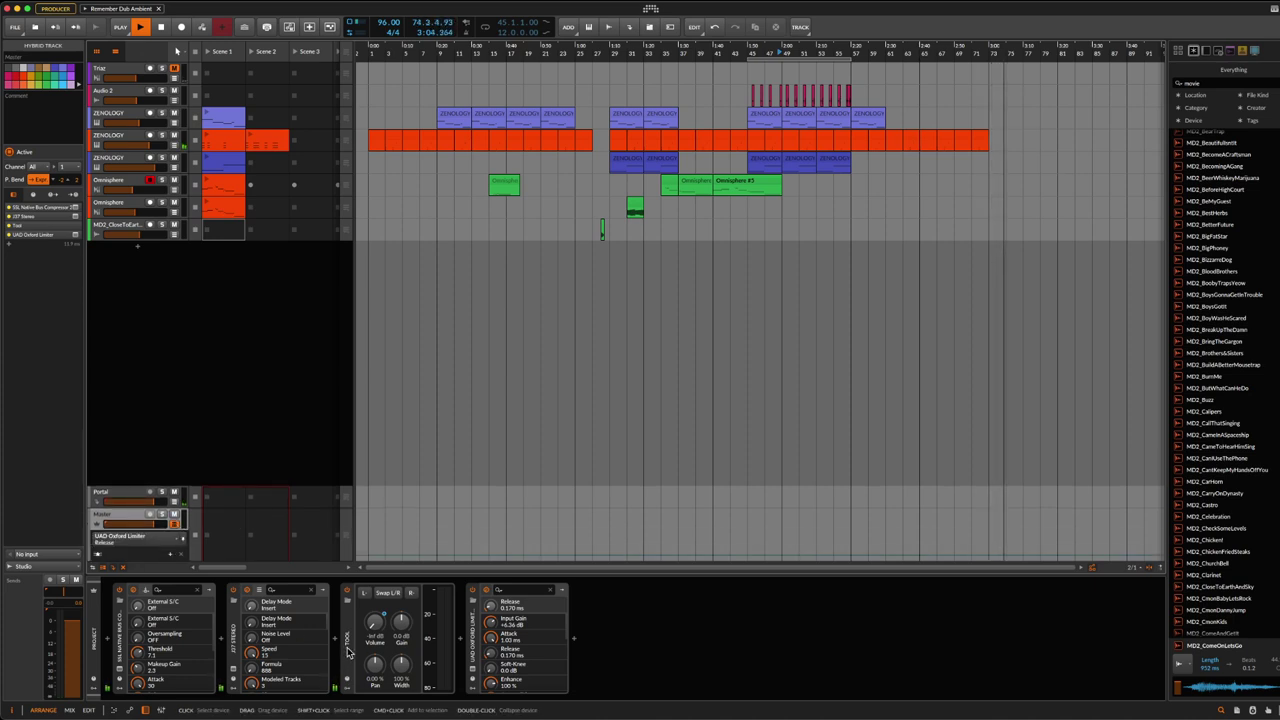
click(378, 628)
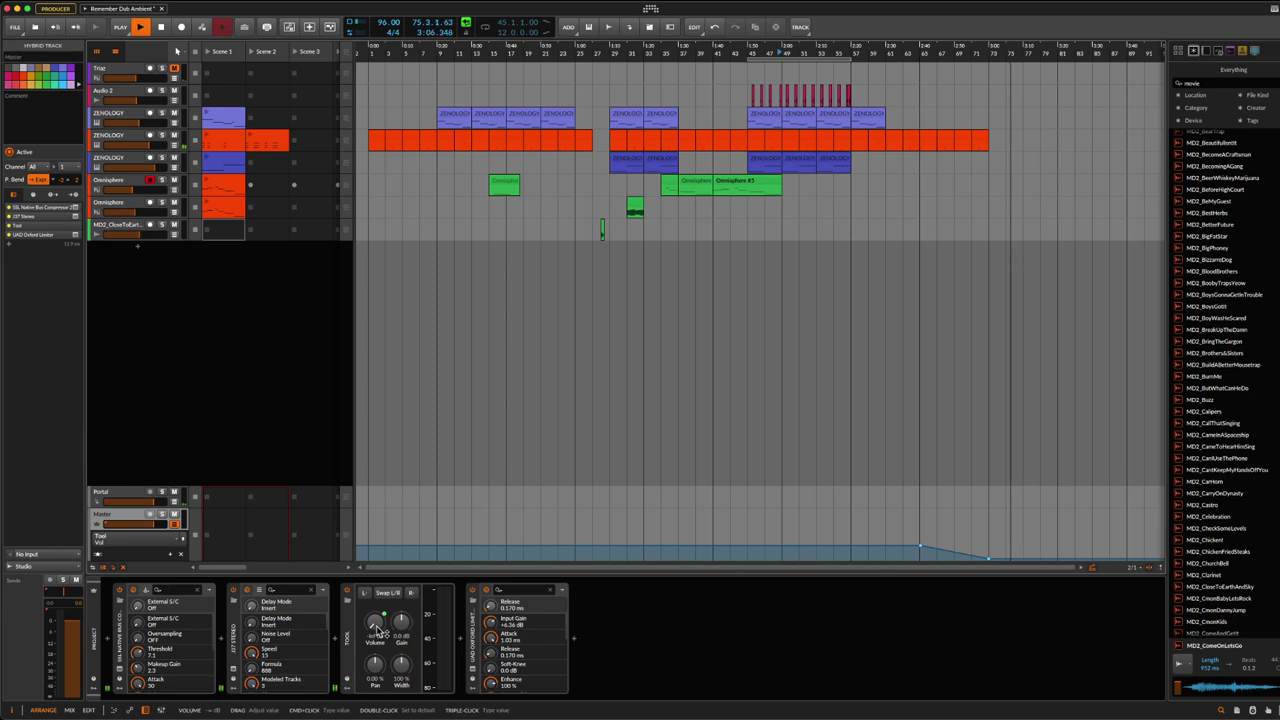
key(space)
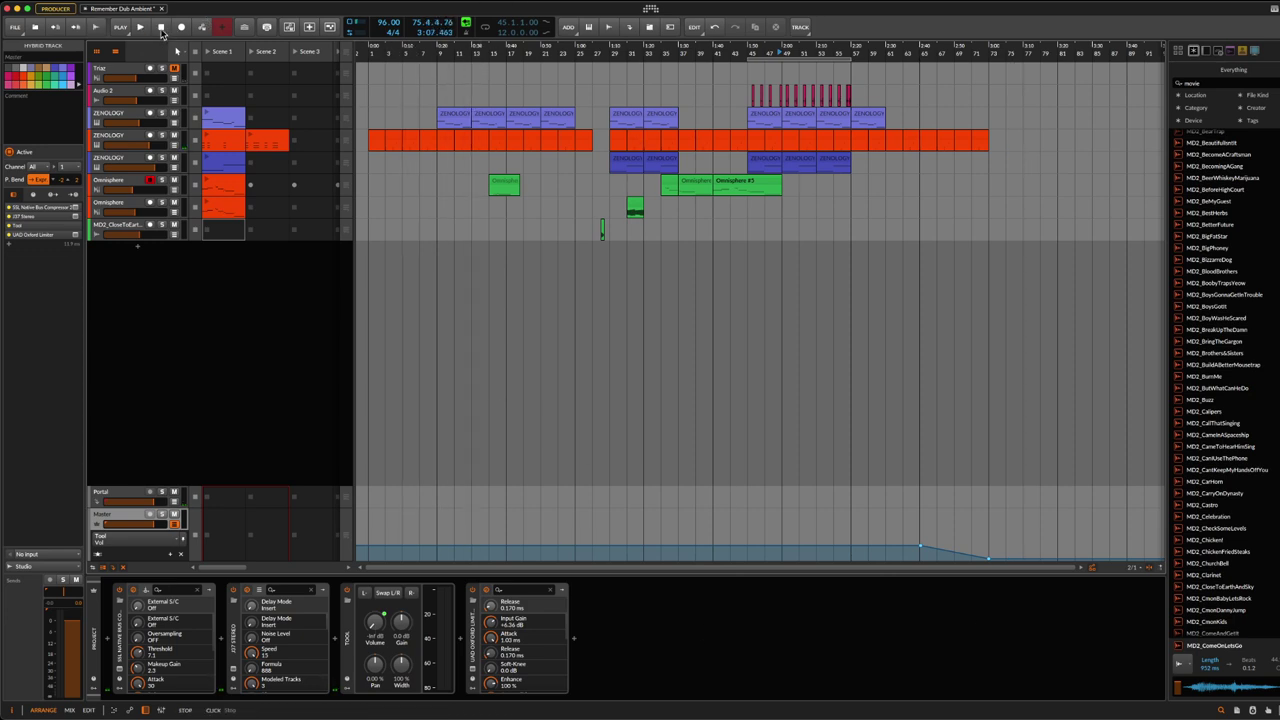
Step: Play the arrangement from the start with the orange ZENOLOGY track selected, hide the Master automation lane, and save the project
click(140, 28)
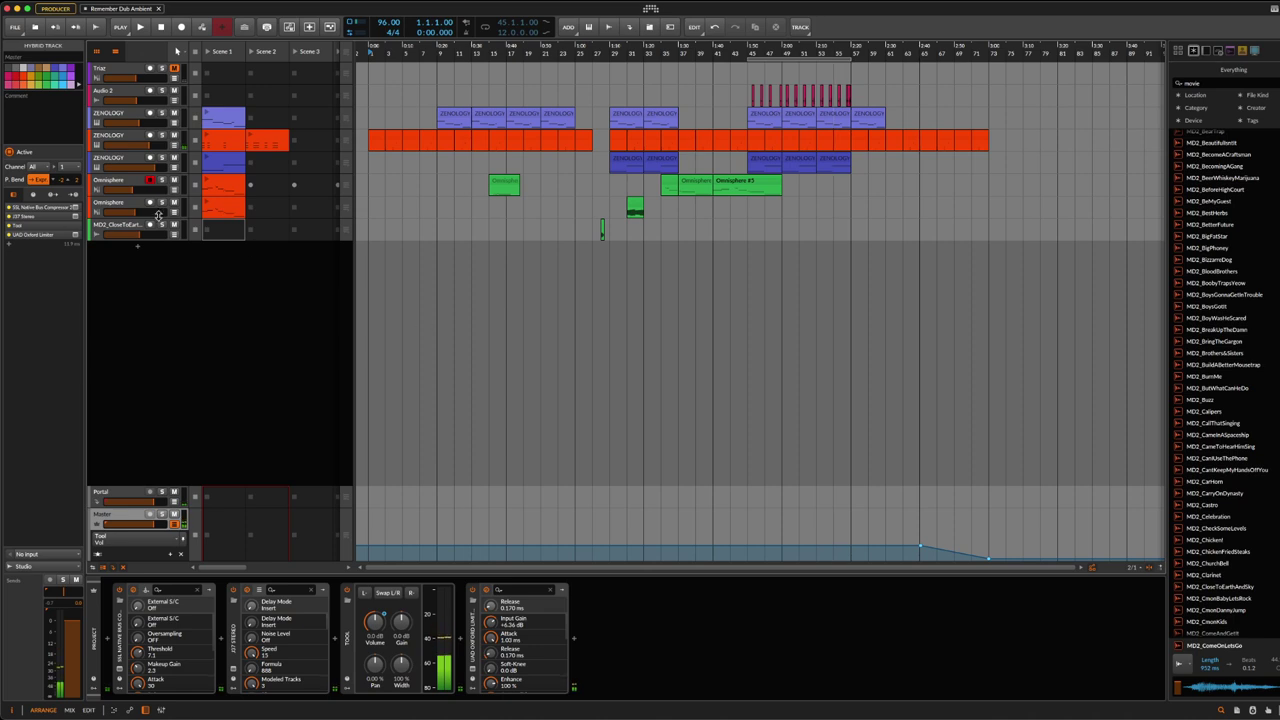
click(125, 135)
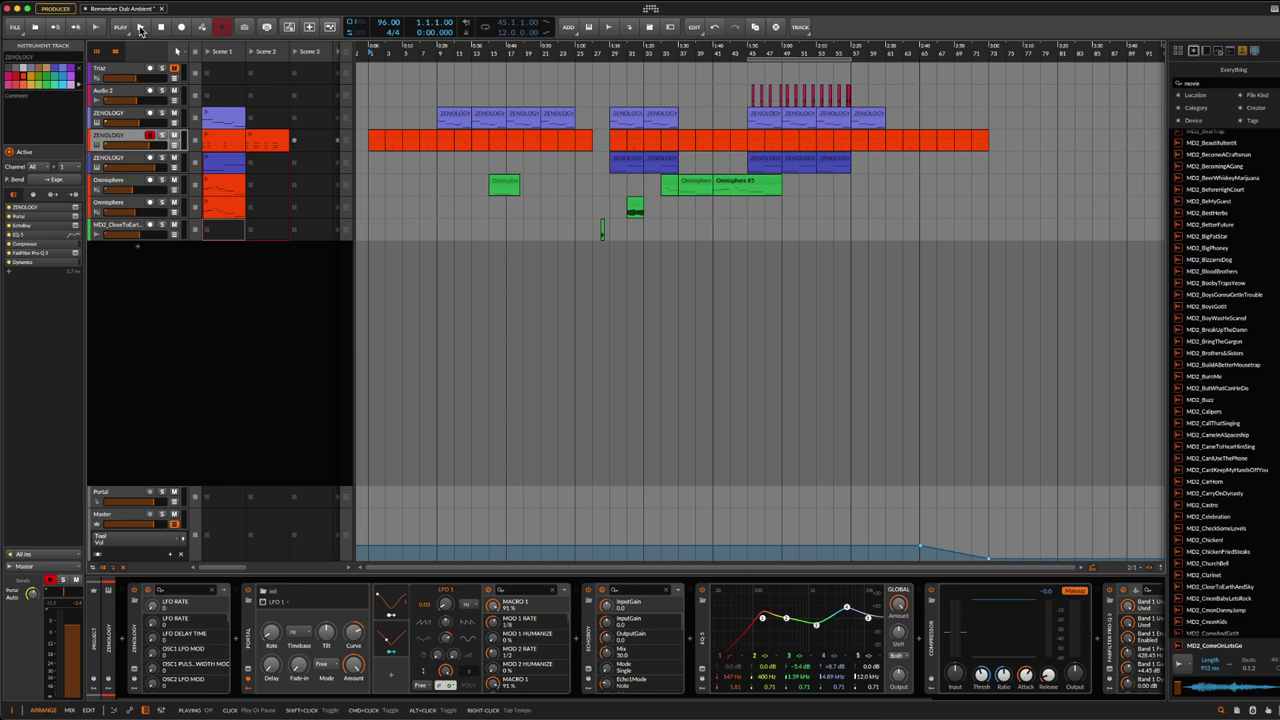
click(140, 30)
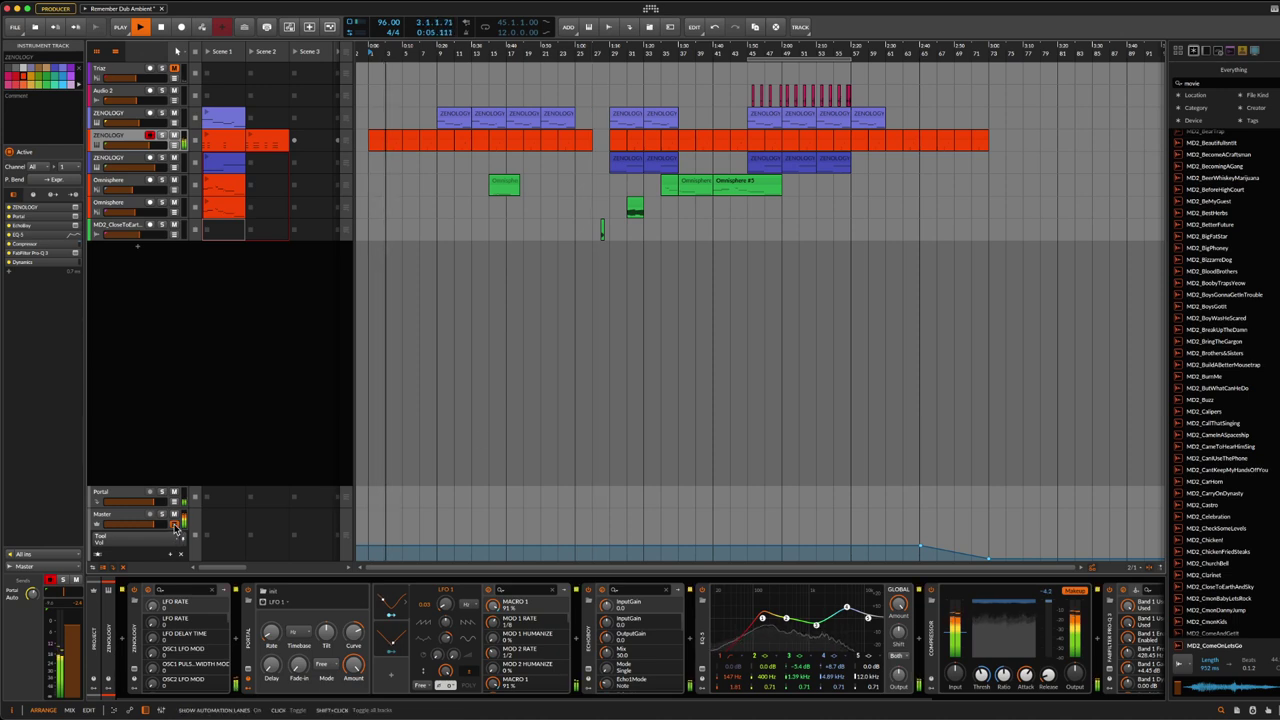
key(a)
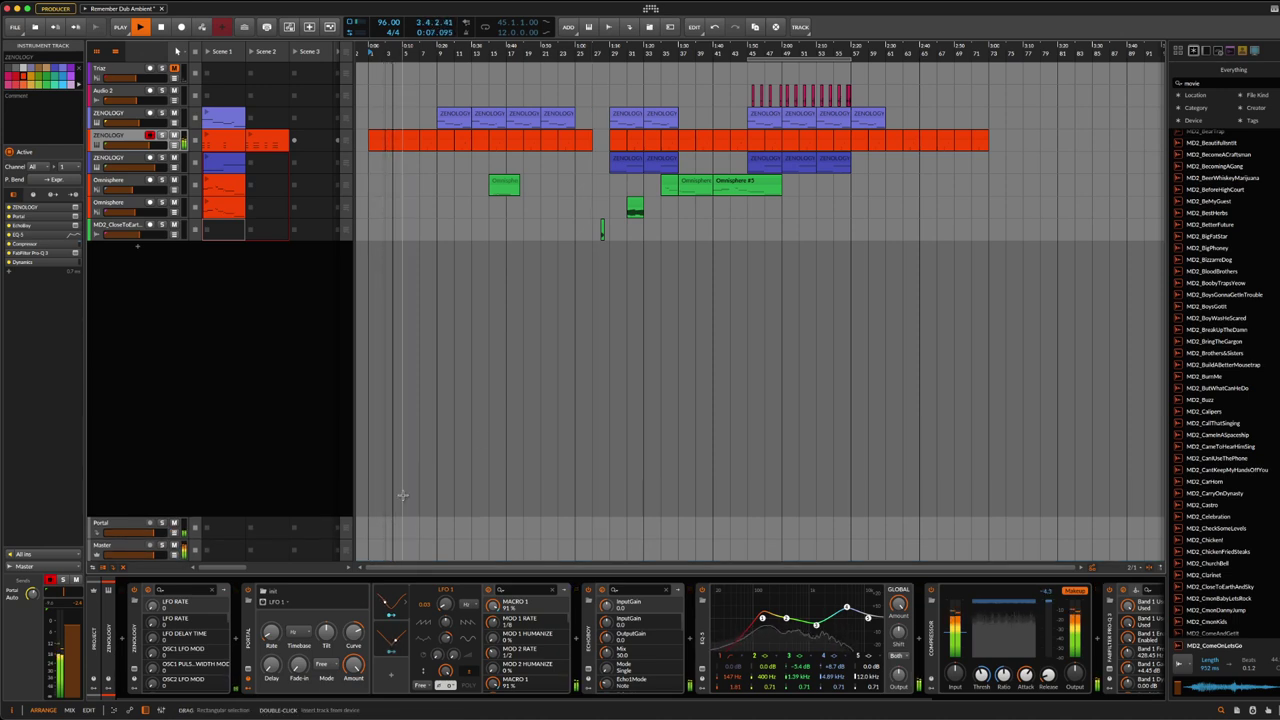
key(ctrl+s)
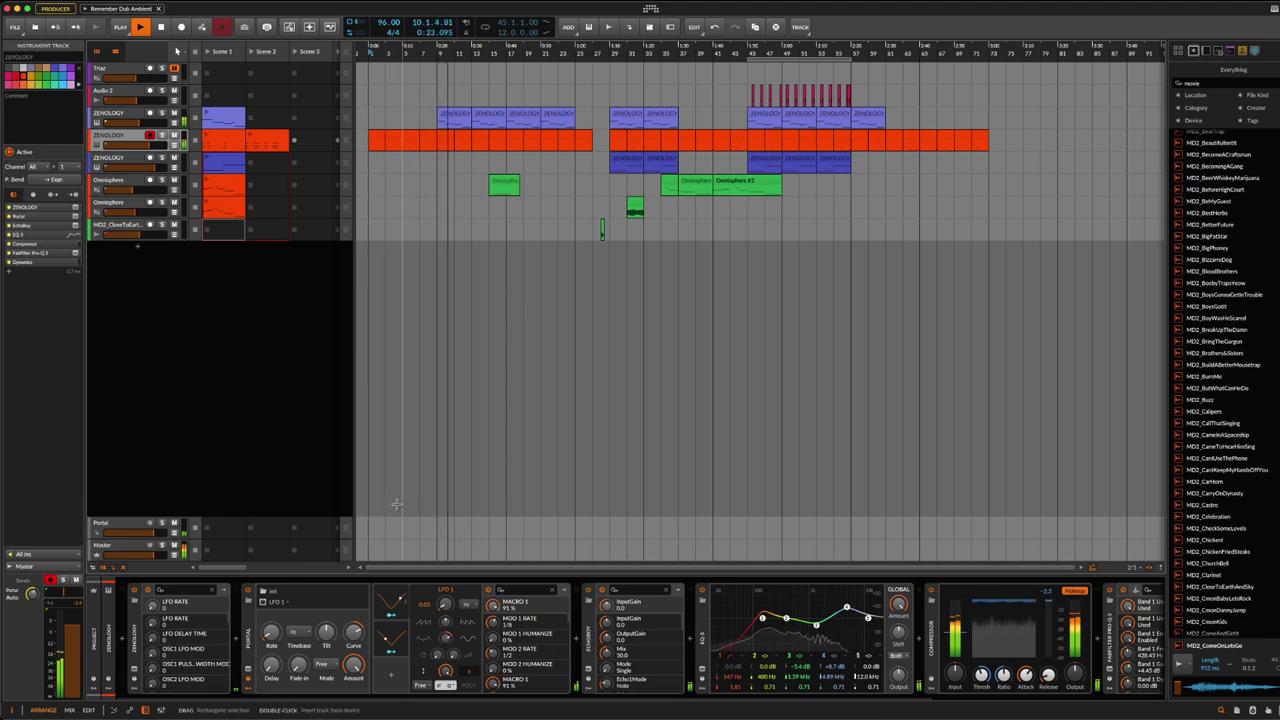
Step: Set the volume of the light purple ZENOLOGY track above the orange one to about -8.0 dB and save the project
click(133, 121)
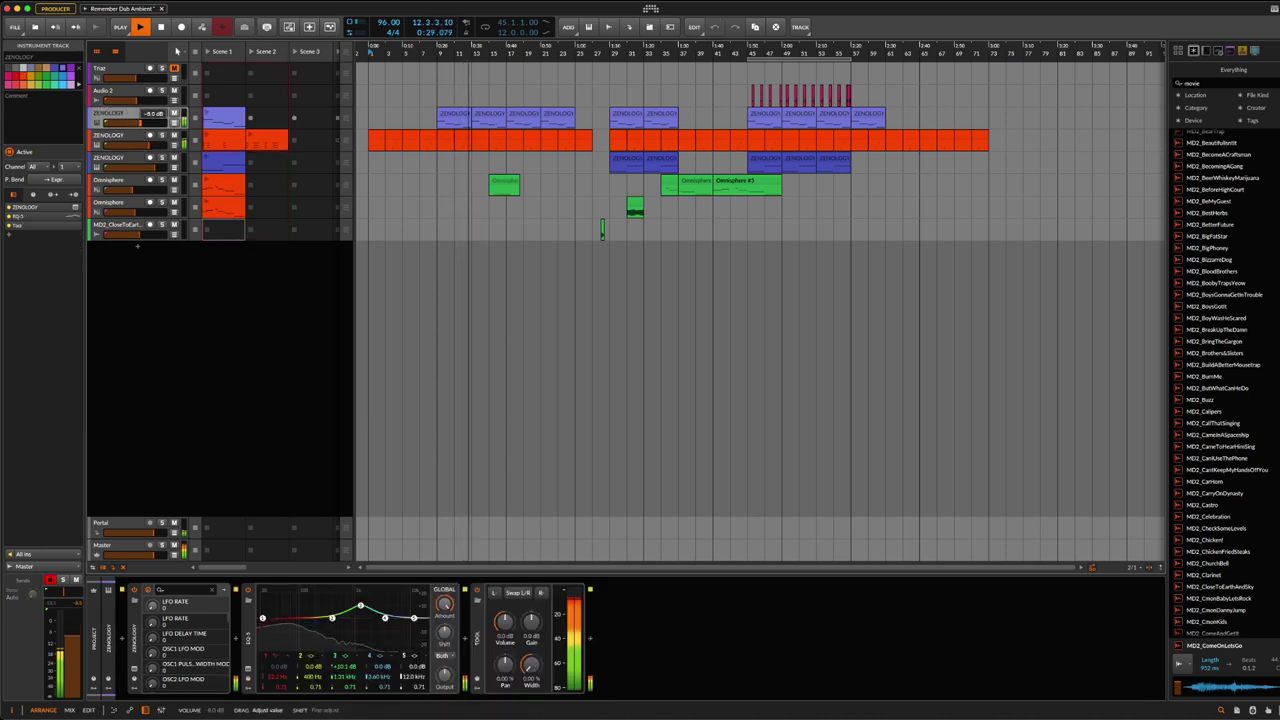
key(super+s)
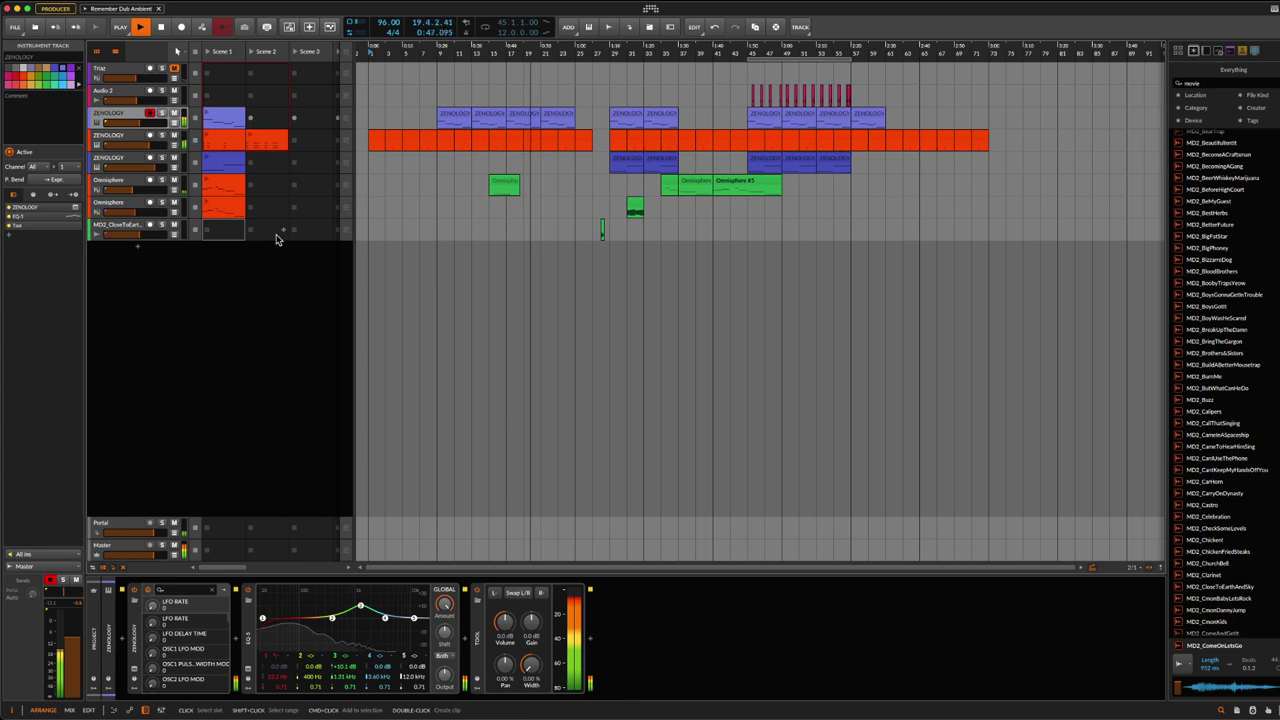
Step: Solo the light purple ZENOLOGY track and insert Decapitator between its EQ-5 and Tool devices
click(128, 116)
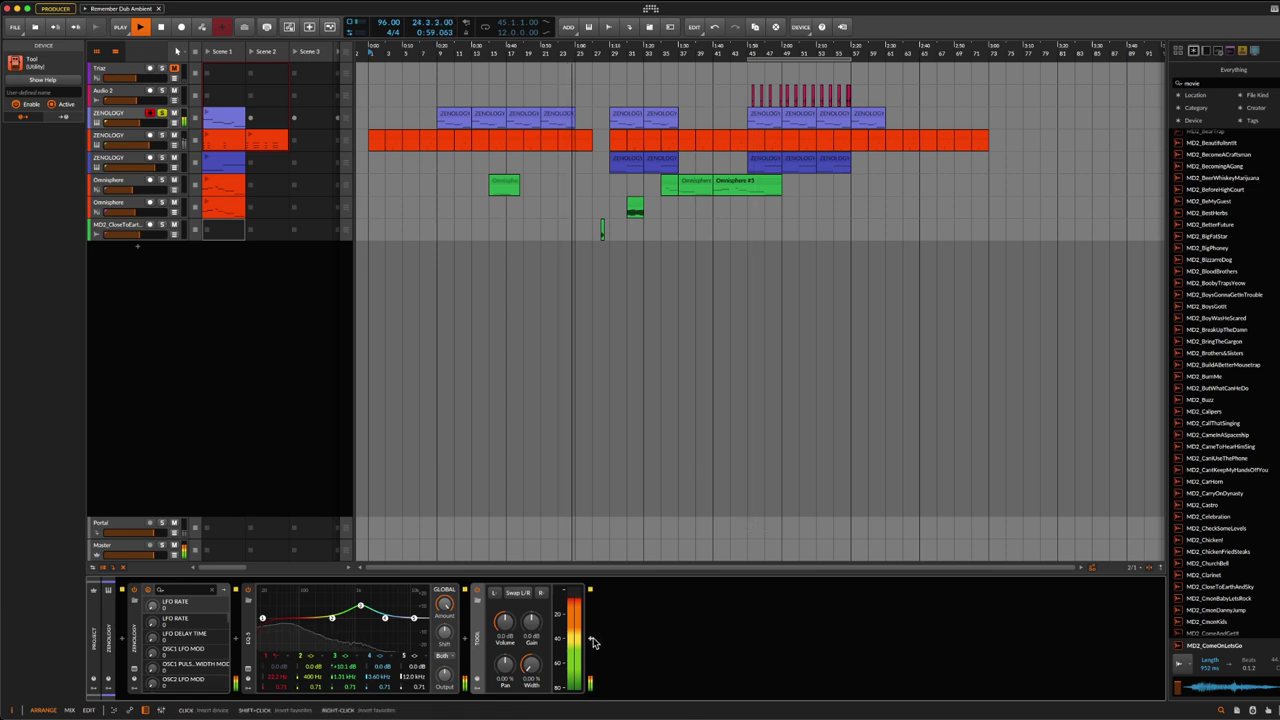
click(466, 645)
text(deca)
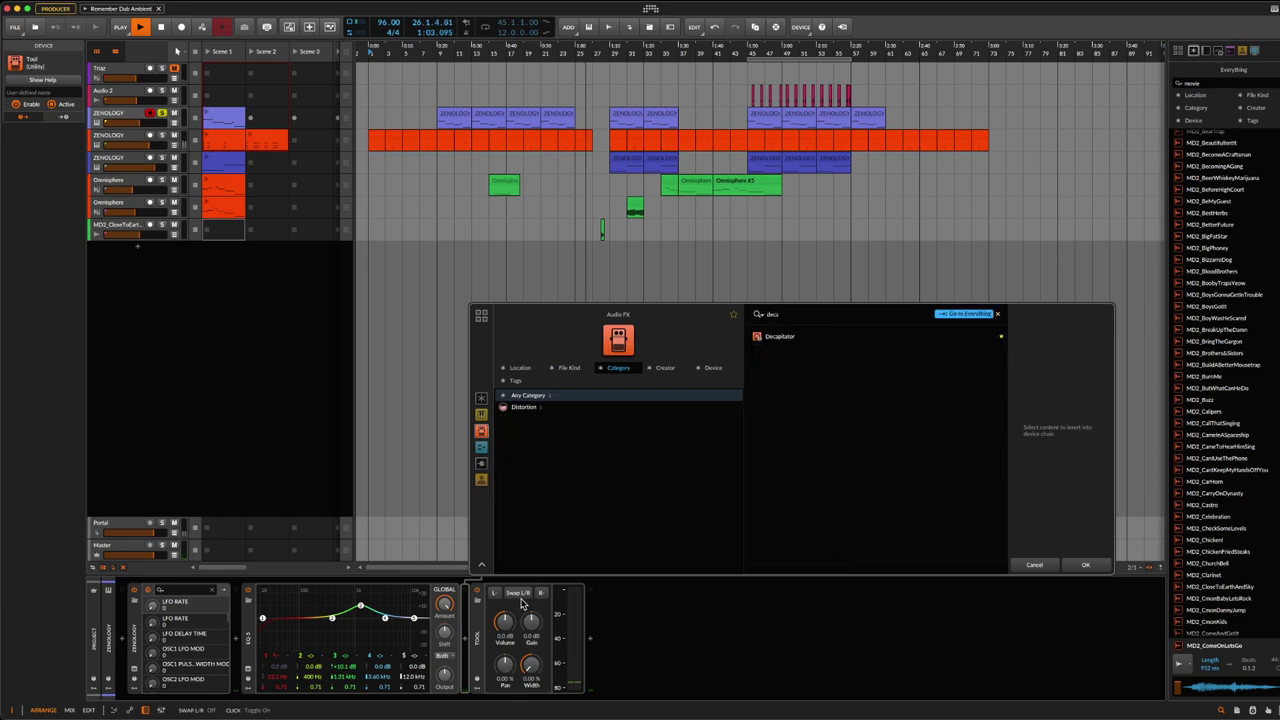
click(817, 337)
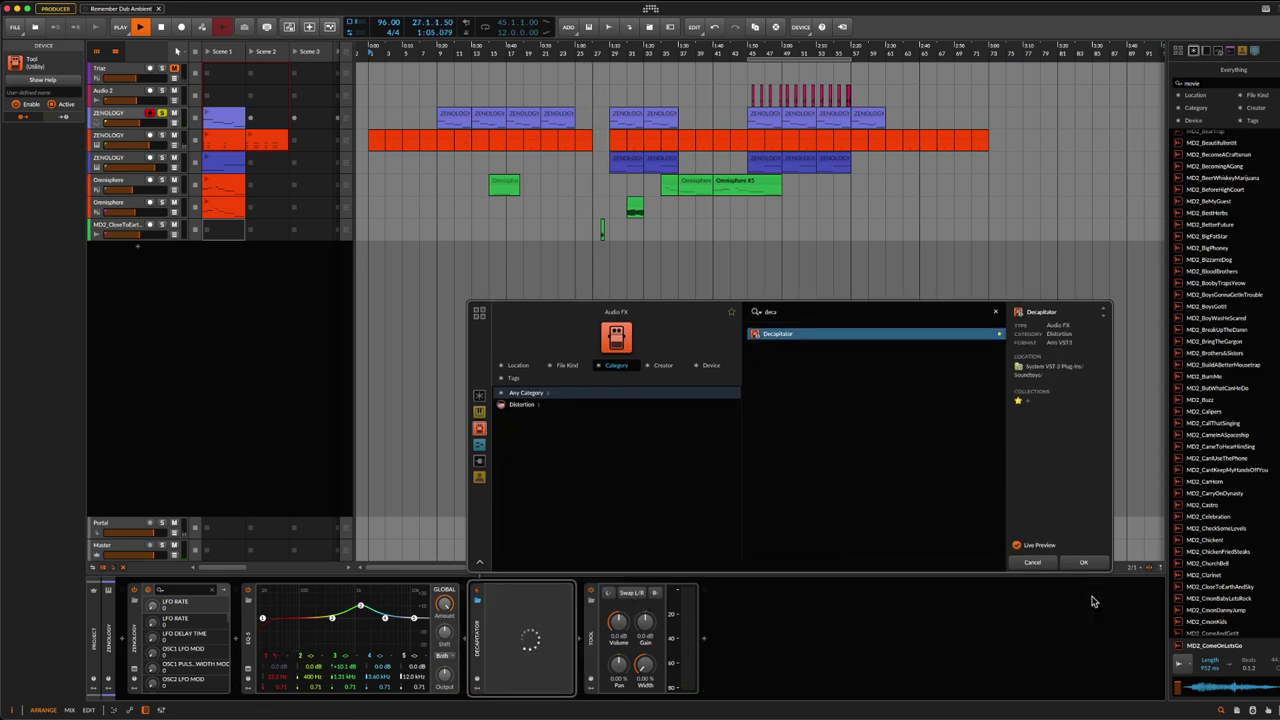
click(1088, 566)
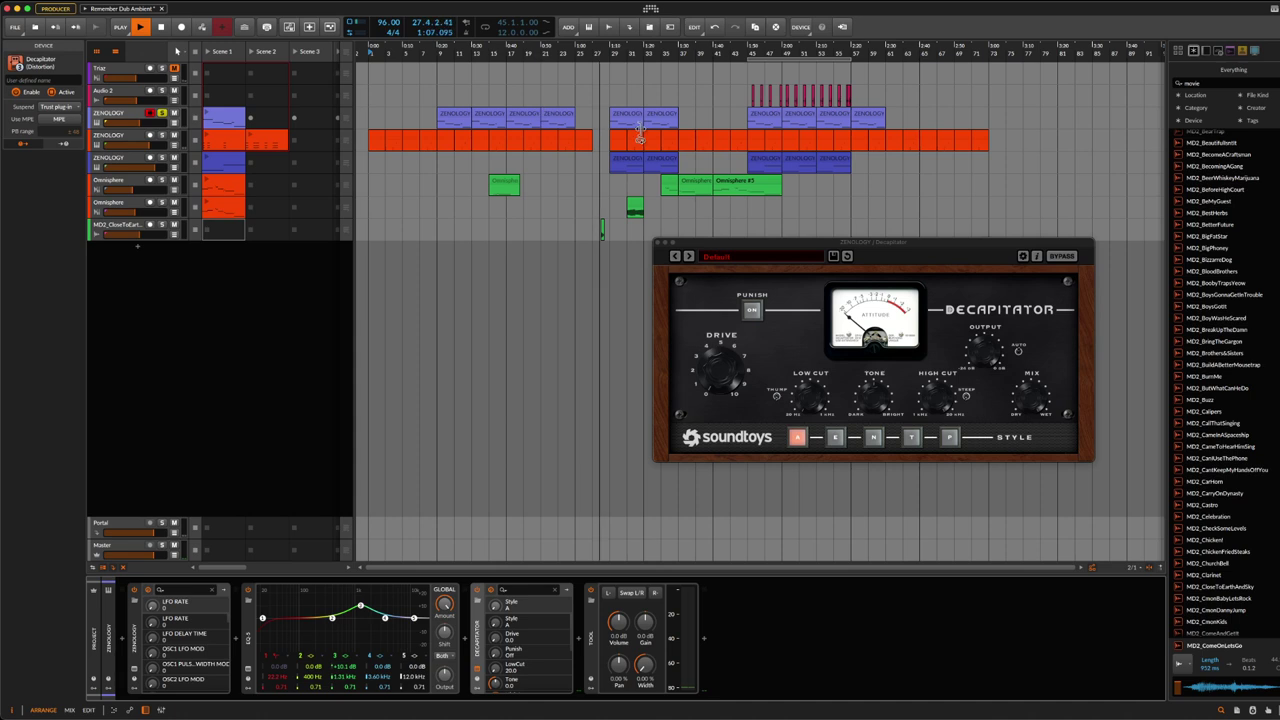
Step: Restart playback from bar 45 and move the Decapitator window clear of the arrangement clips
click(745, 118)
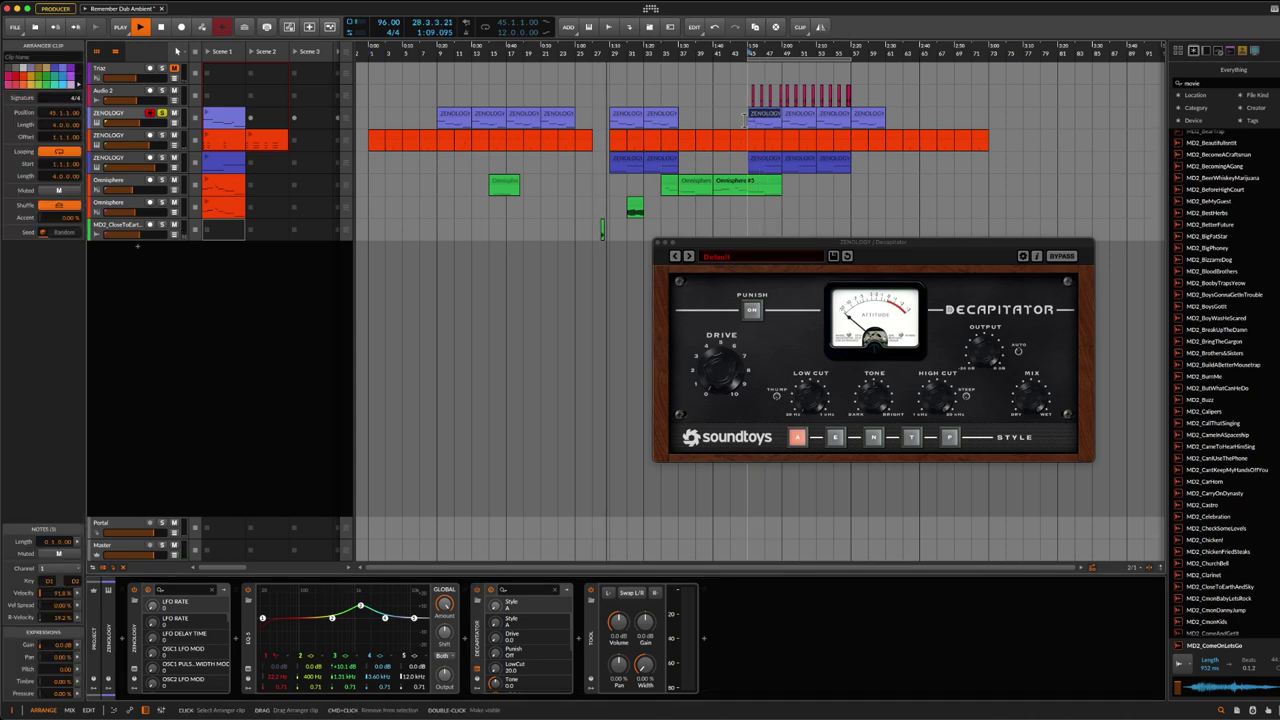
key(space)
key(space)
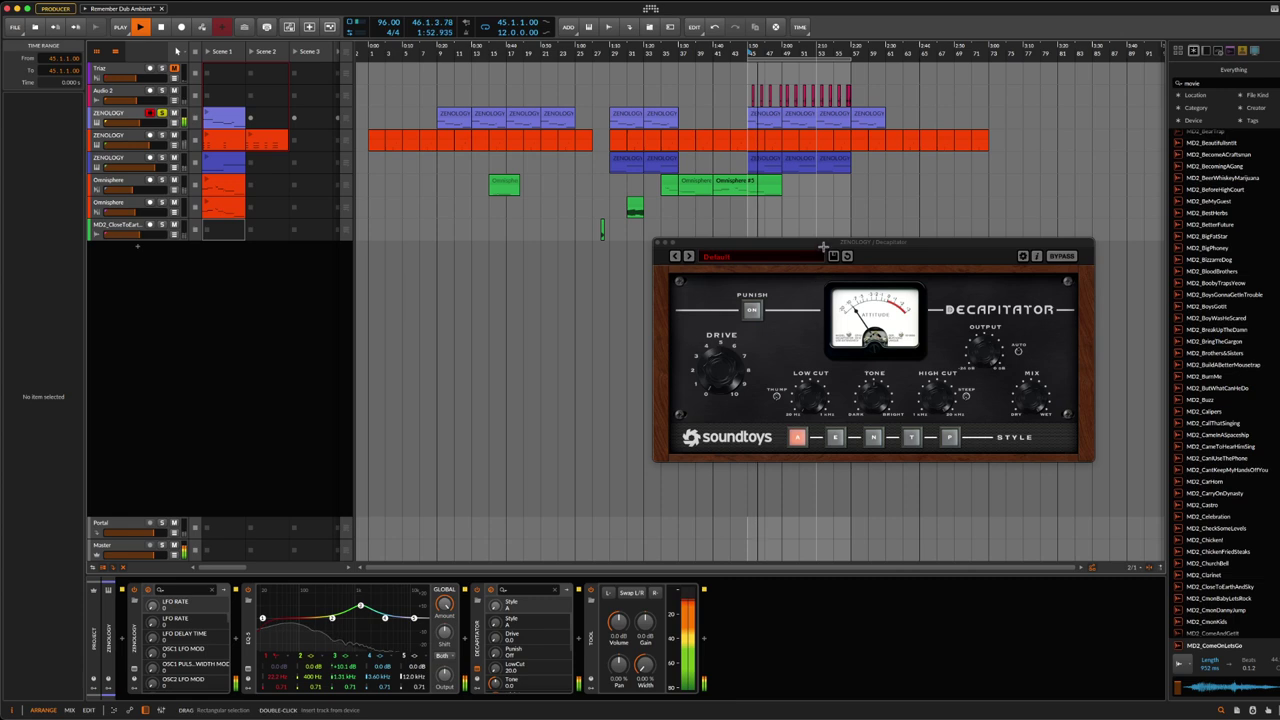
drag(823, 253, 715, 297)
Step: Set Decapitator's Drive to 3.5 and its Mix to 32.5 while the soloed track plays
drag(612, 410, 608, 395)
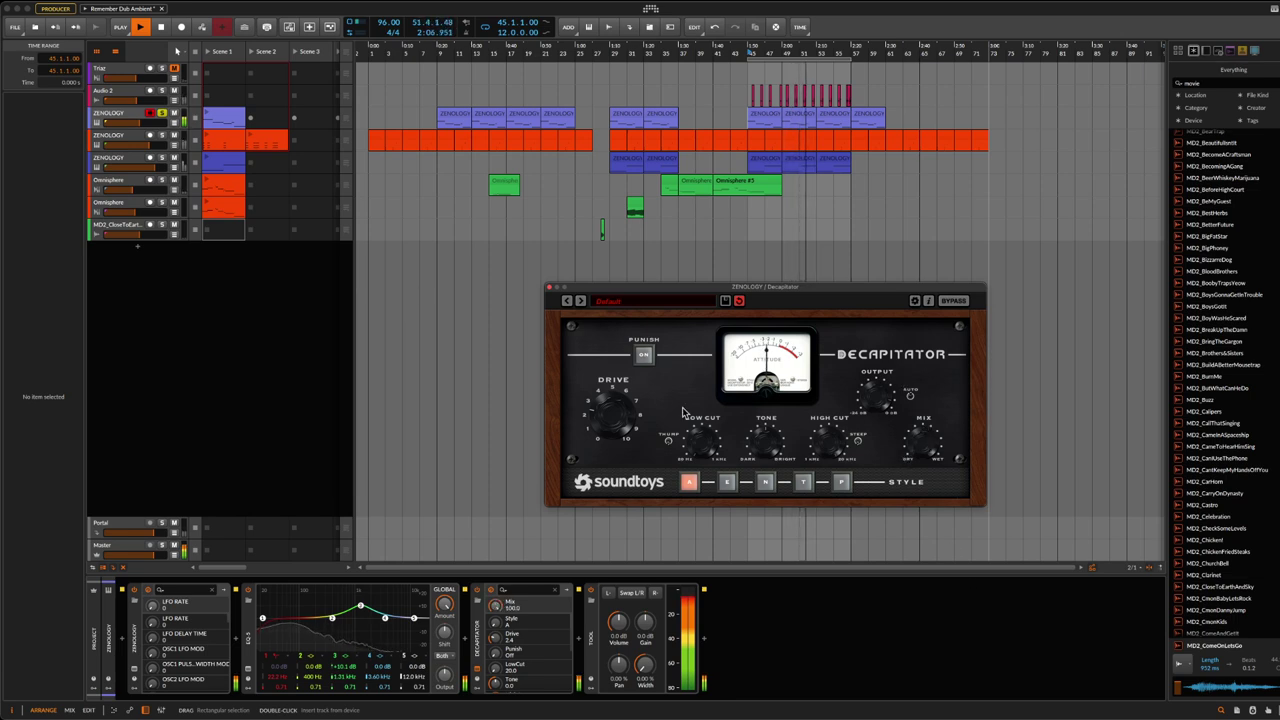
drag(620, 422, 610, 408)
drag(940, 468, 925, 493)
drag(969, 561, 975, 546)
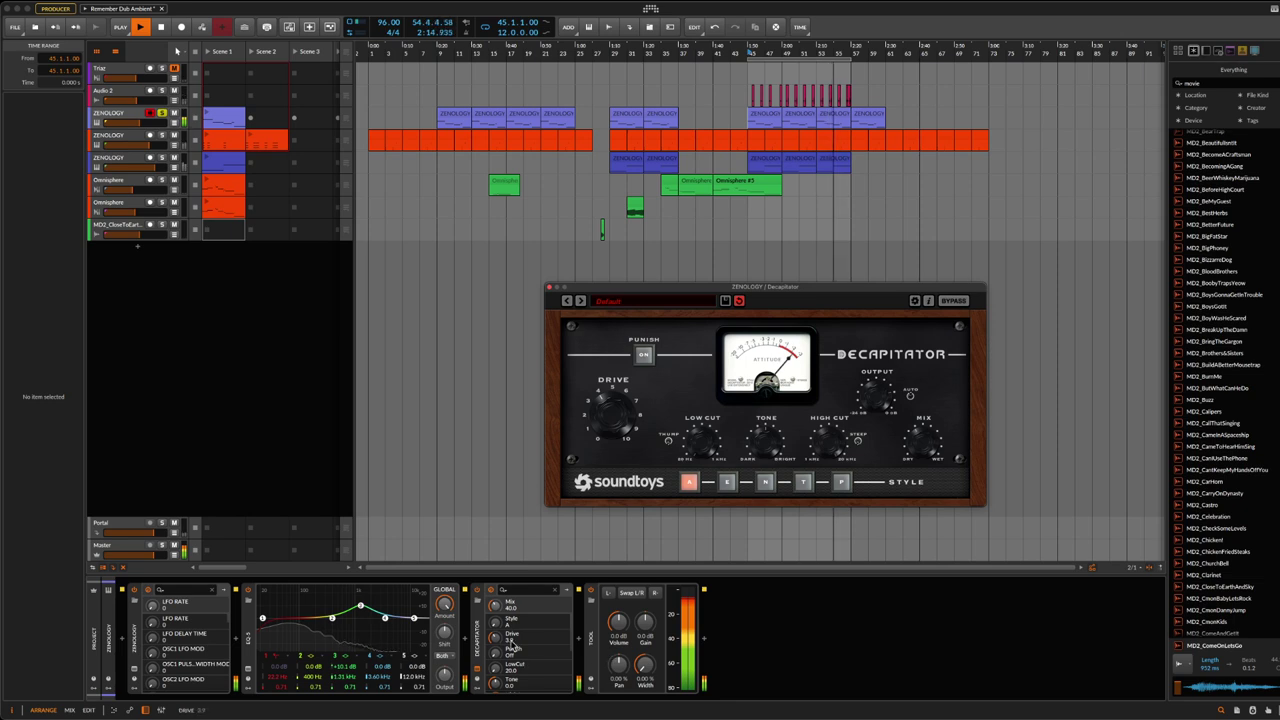
drag(608, 418, 608, 405)
mouse_move(922, 440)
mouse_down()
mouse_move(930, 380)
mouse_move(933, 476)
mouse_move(931, 438)
mouse_up()
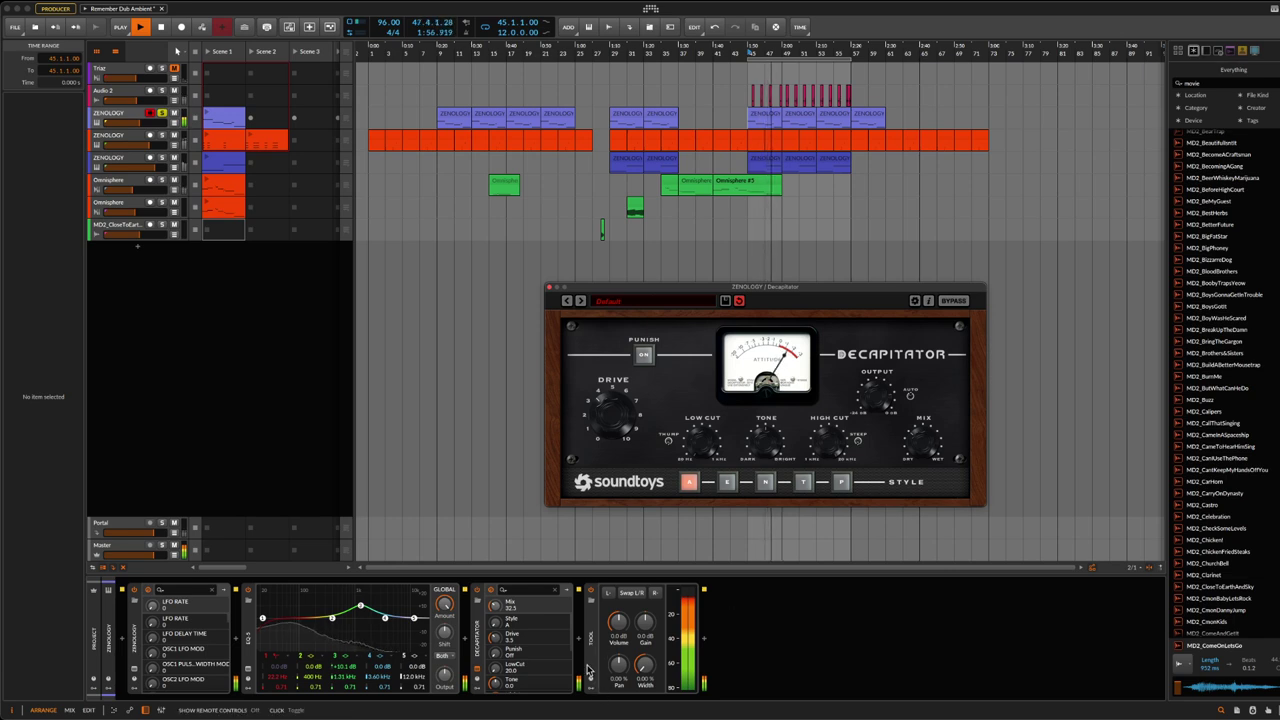
Step: Unsolo the light purple ZENOLOGY track and raise Decapitator's Mix to 64 in the full mix
click(159, 114)
click(158, 115)
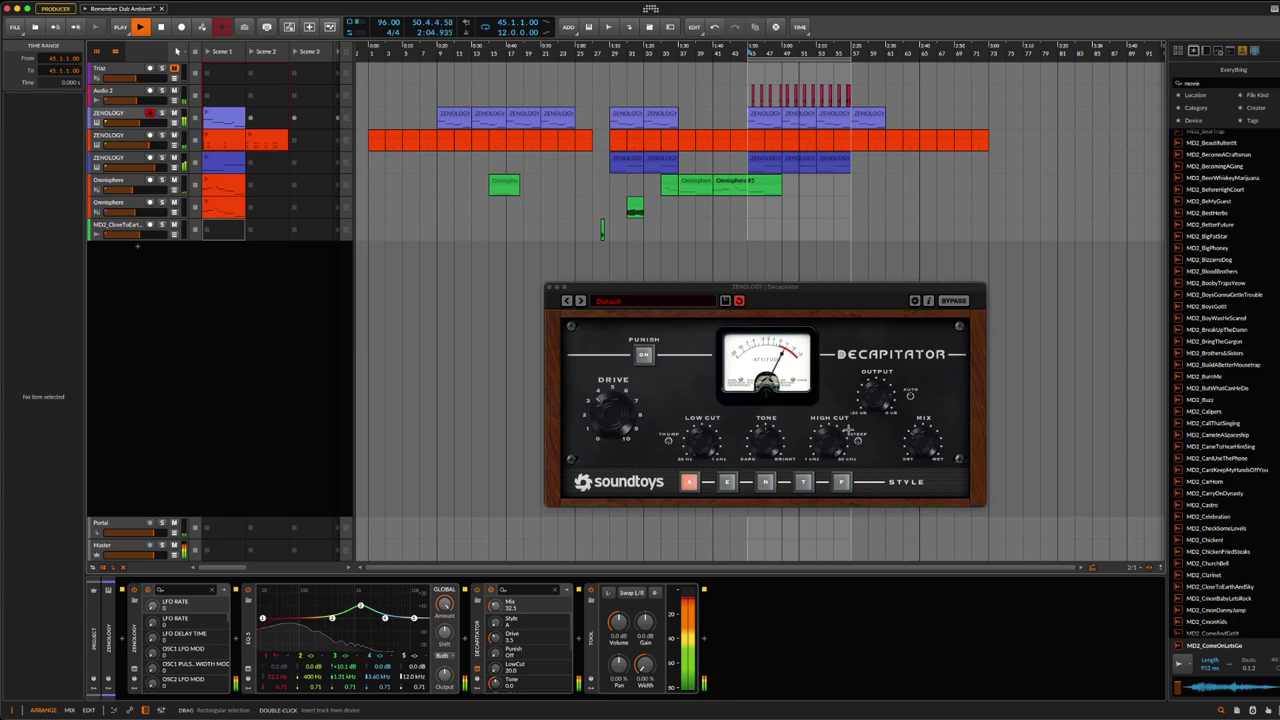
click(918, 440)
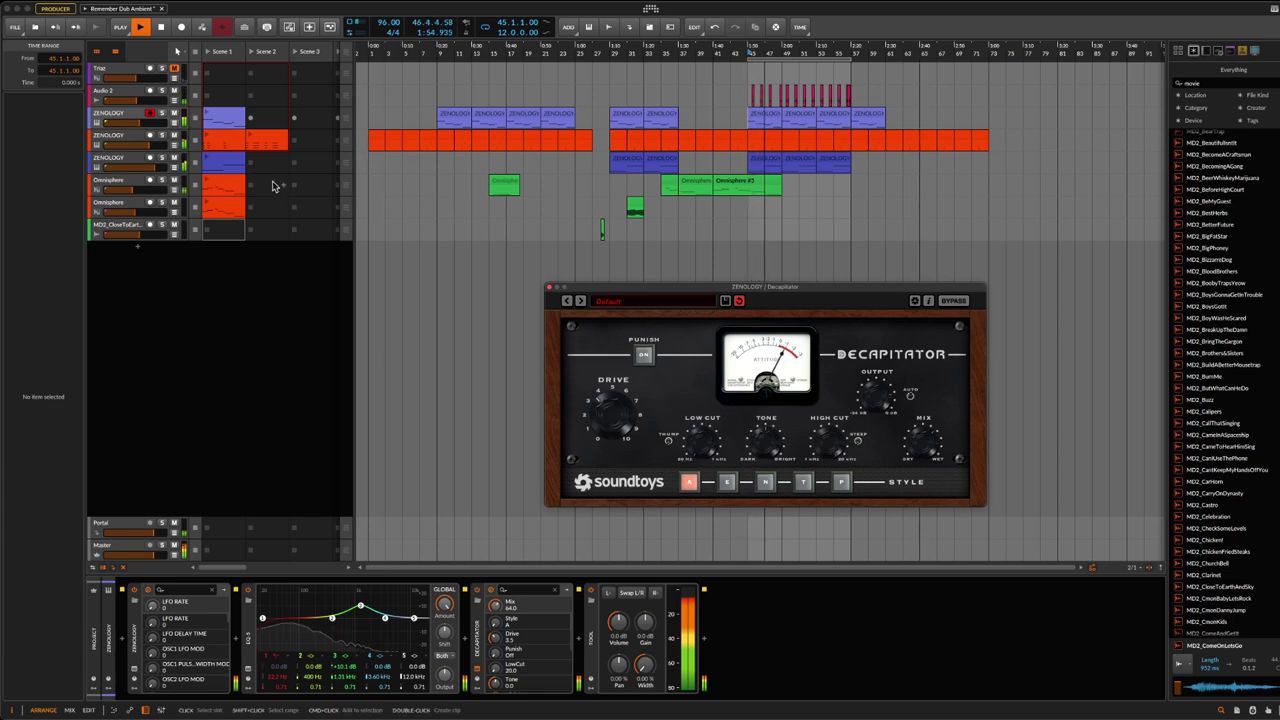
Step: Compare the sound with Decapitator bypassed and re-enabled on the light purple ZENOLOGY track
click(162, 114)
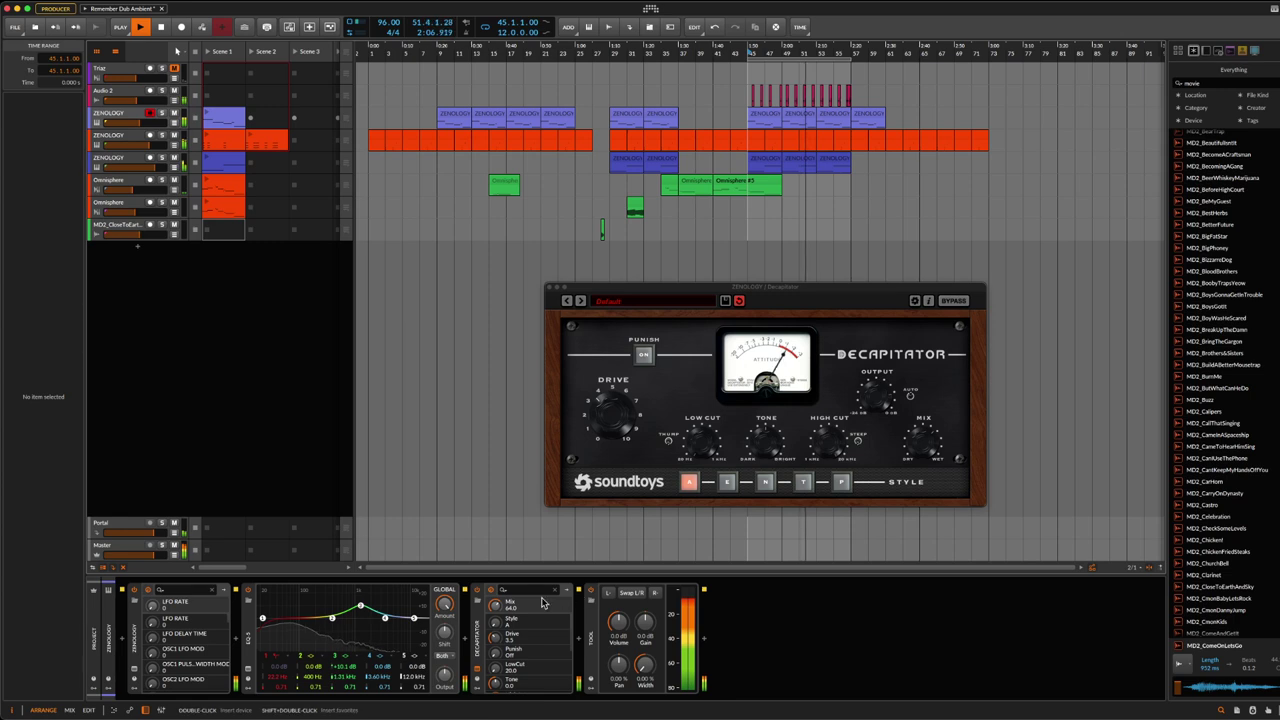
click(480, 628)
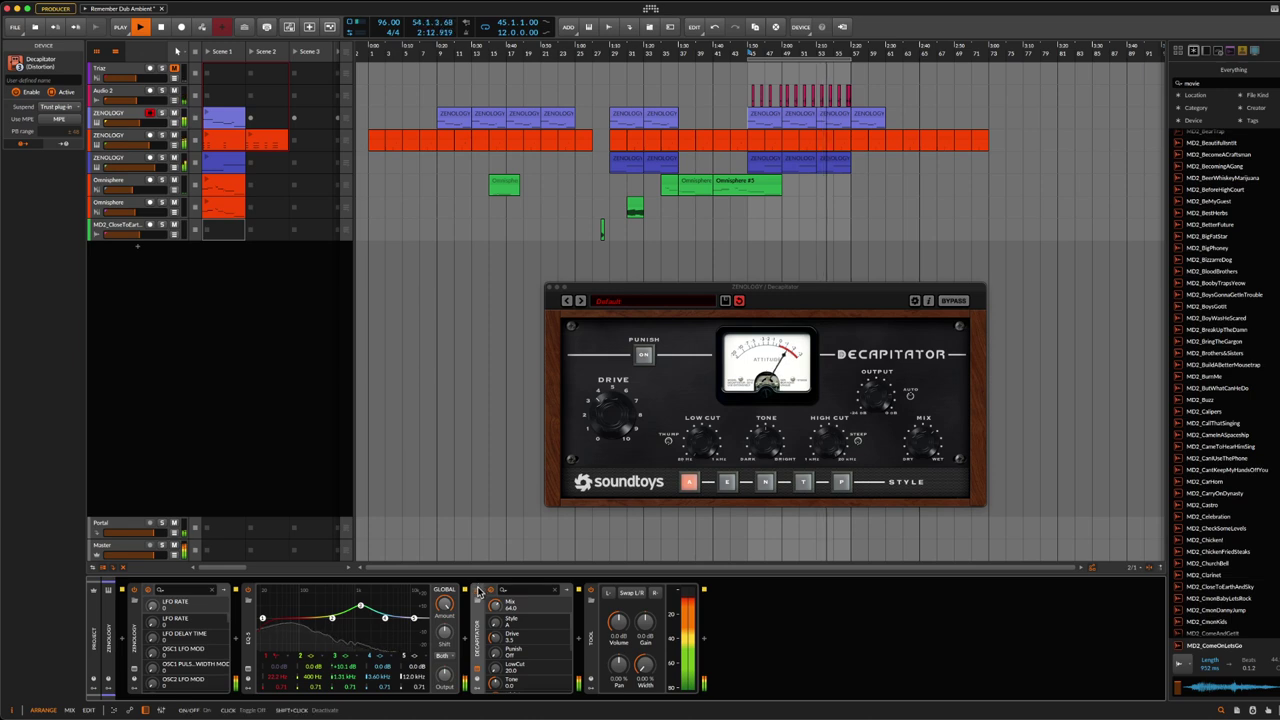
click(479, 590)
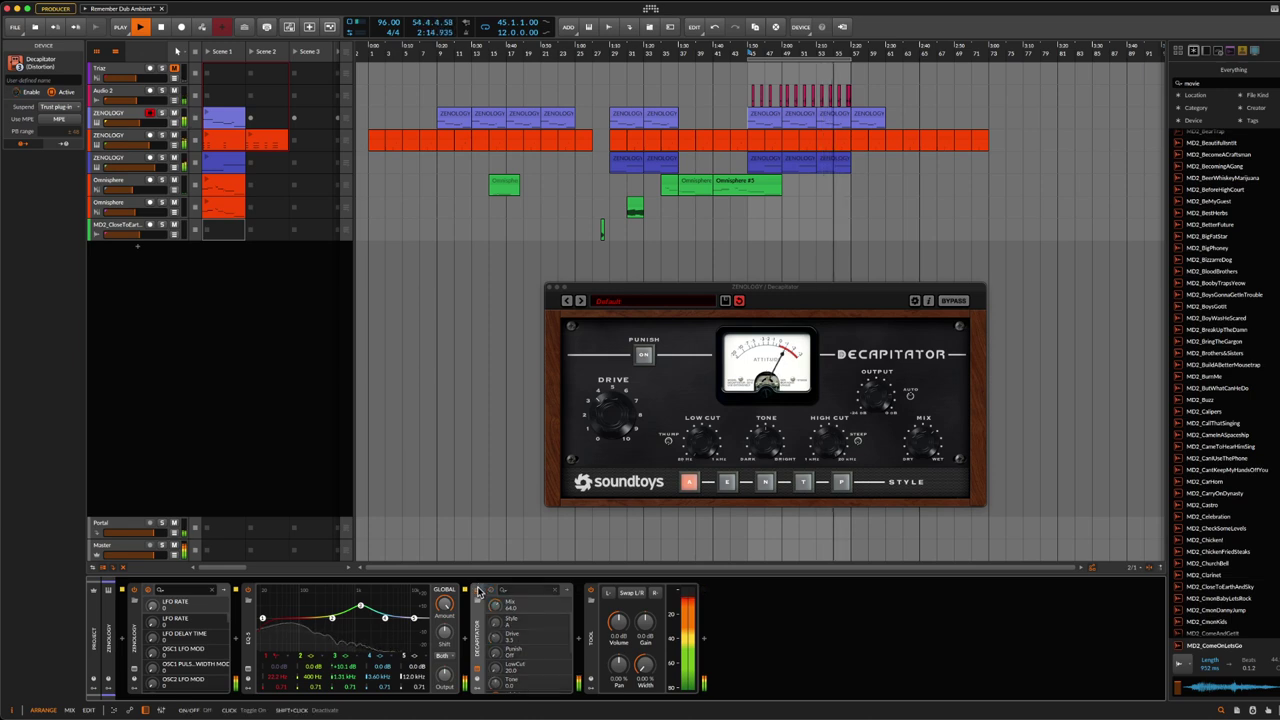
click(479, 591)
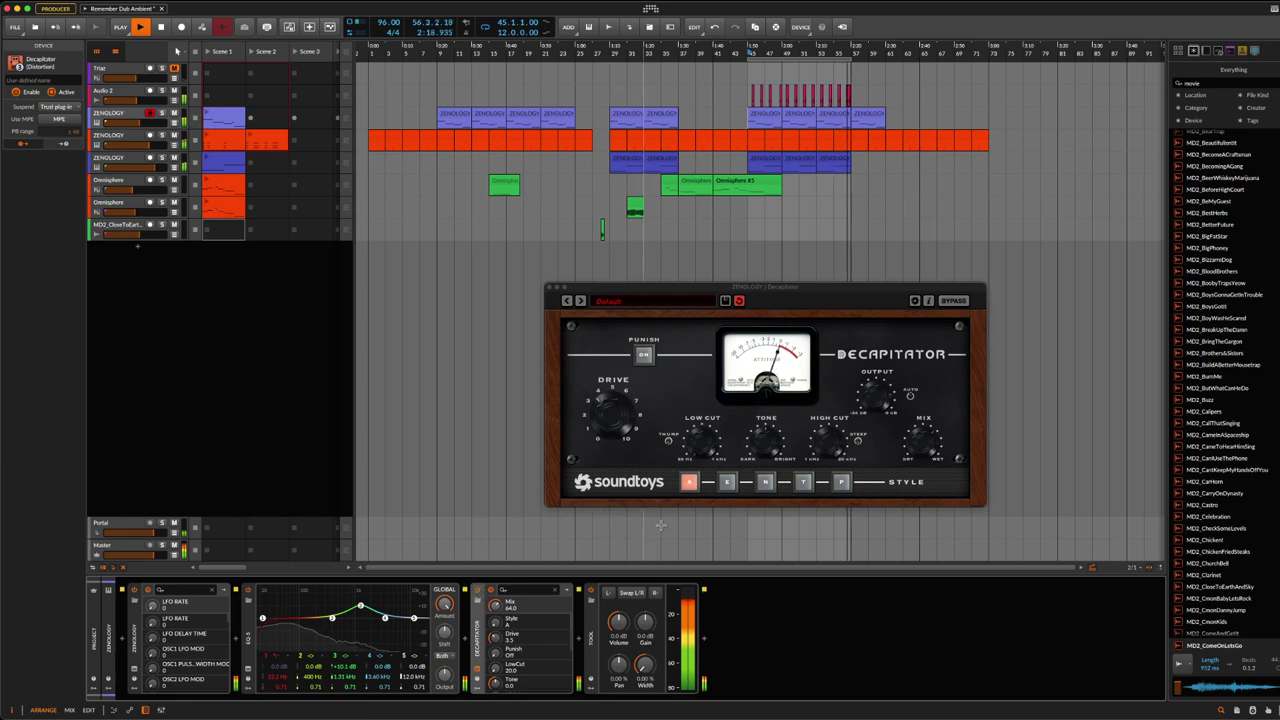
Step: Fine-tune Decapitator to a Drive of 3.6 and a Mix of 24, and save the project
click(604, 426)
mouse_move(604, 426)
mouse_down()
mouse_move(635, 425)
mouse_move(622, 424)
mouse_up()
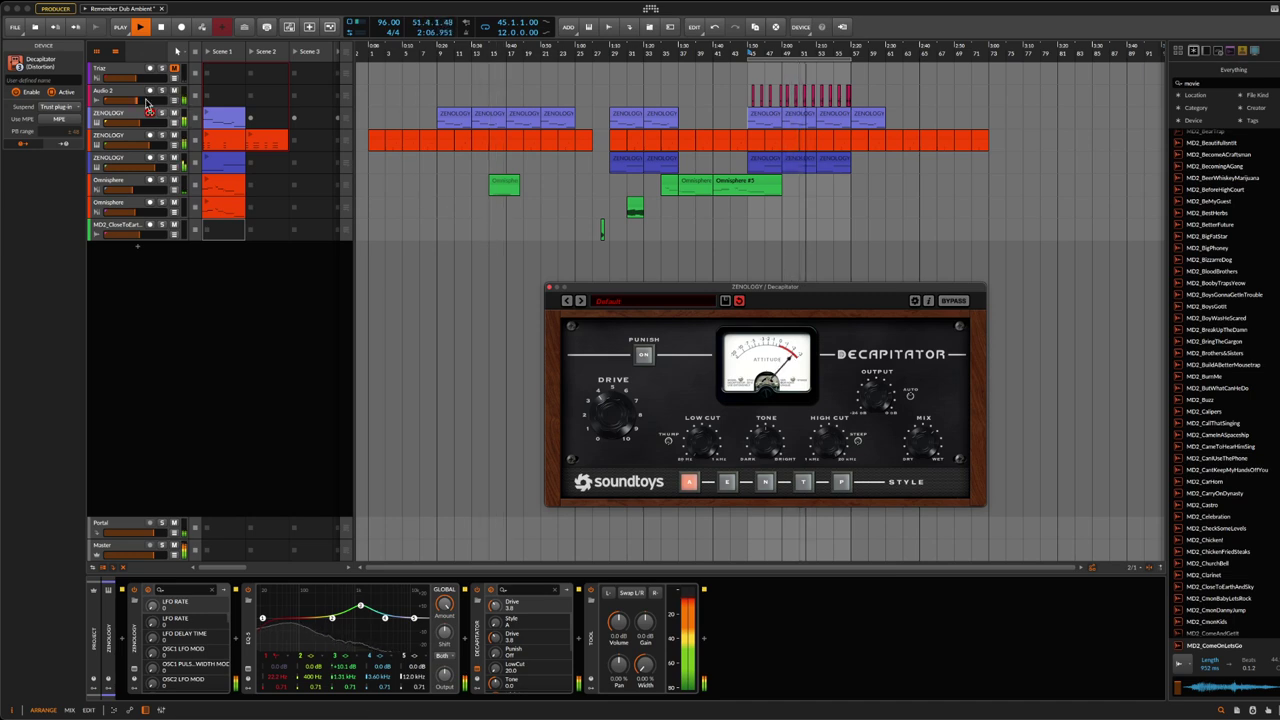
click(466, 133)
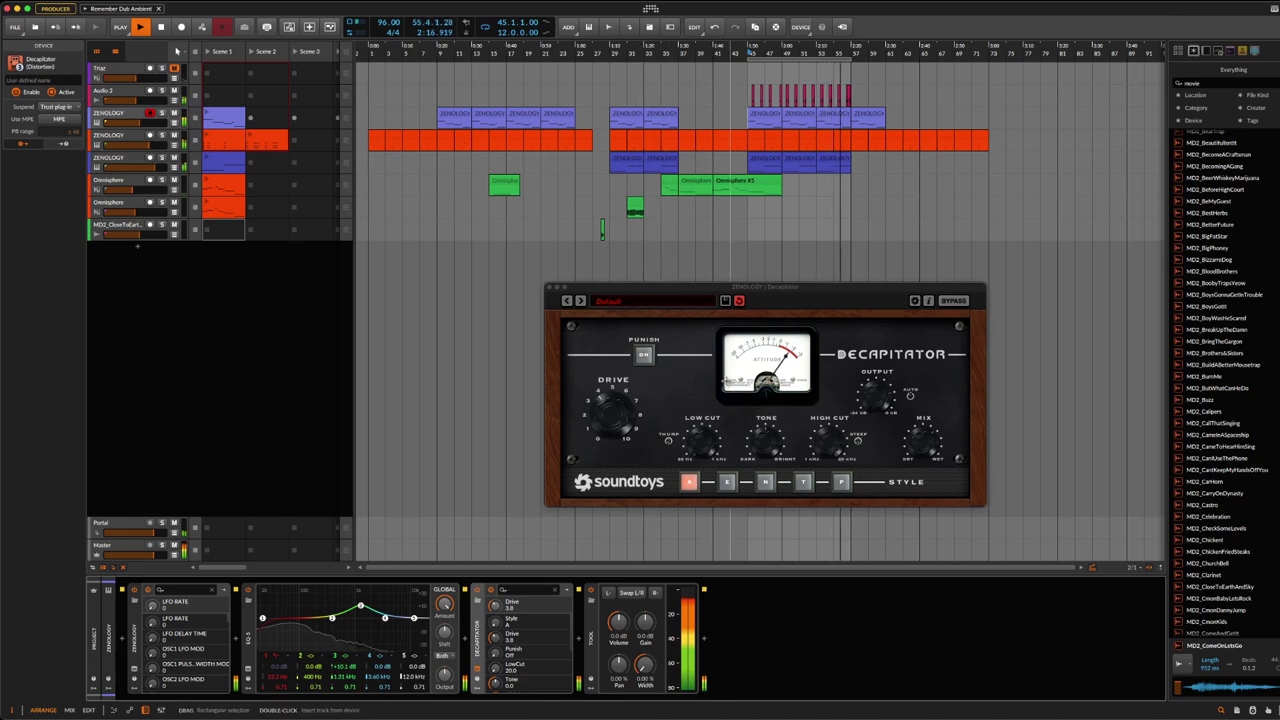
click(924, 453)
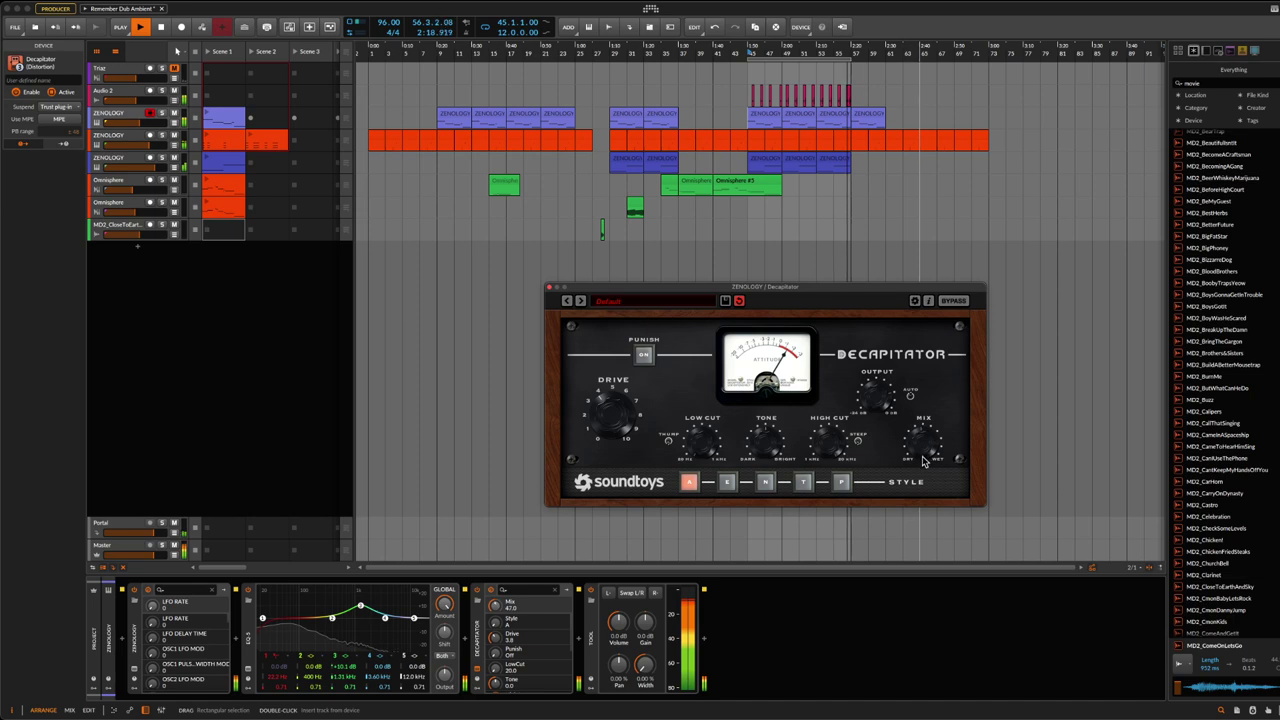
drag(925, 493, 928, 502)
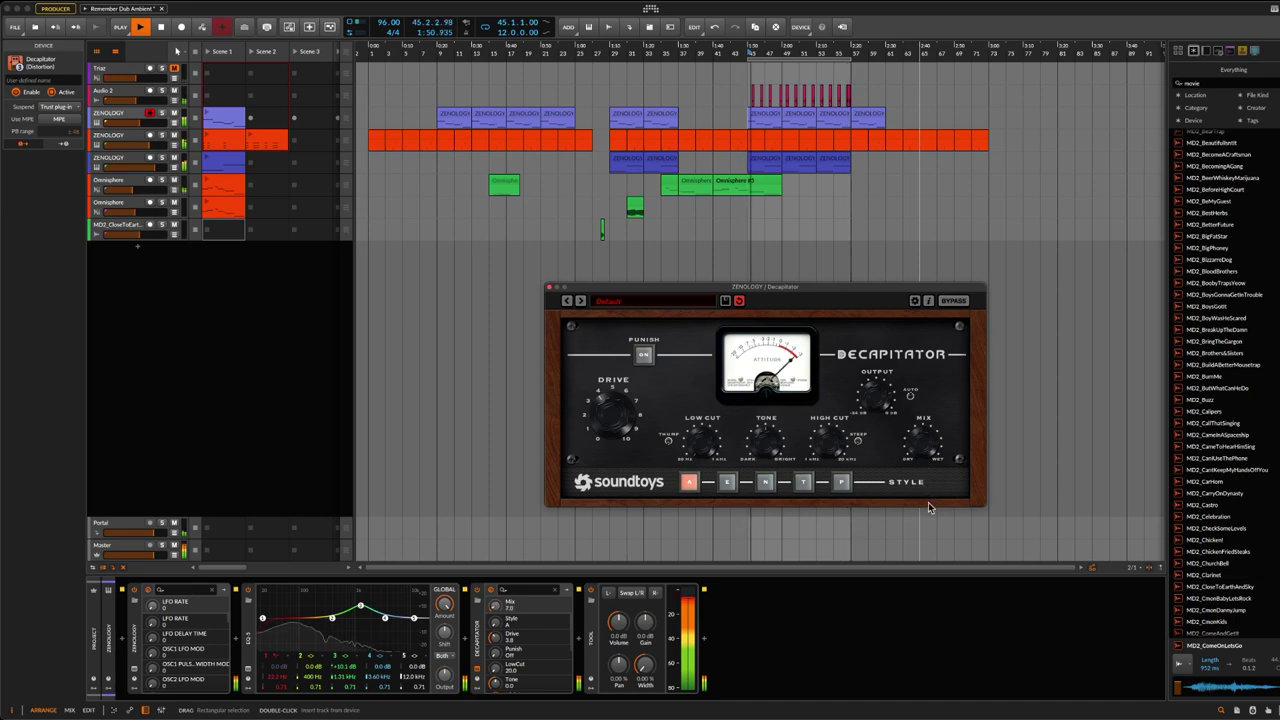
drag(928, 502, 910, 395)
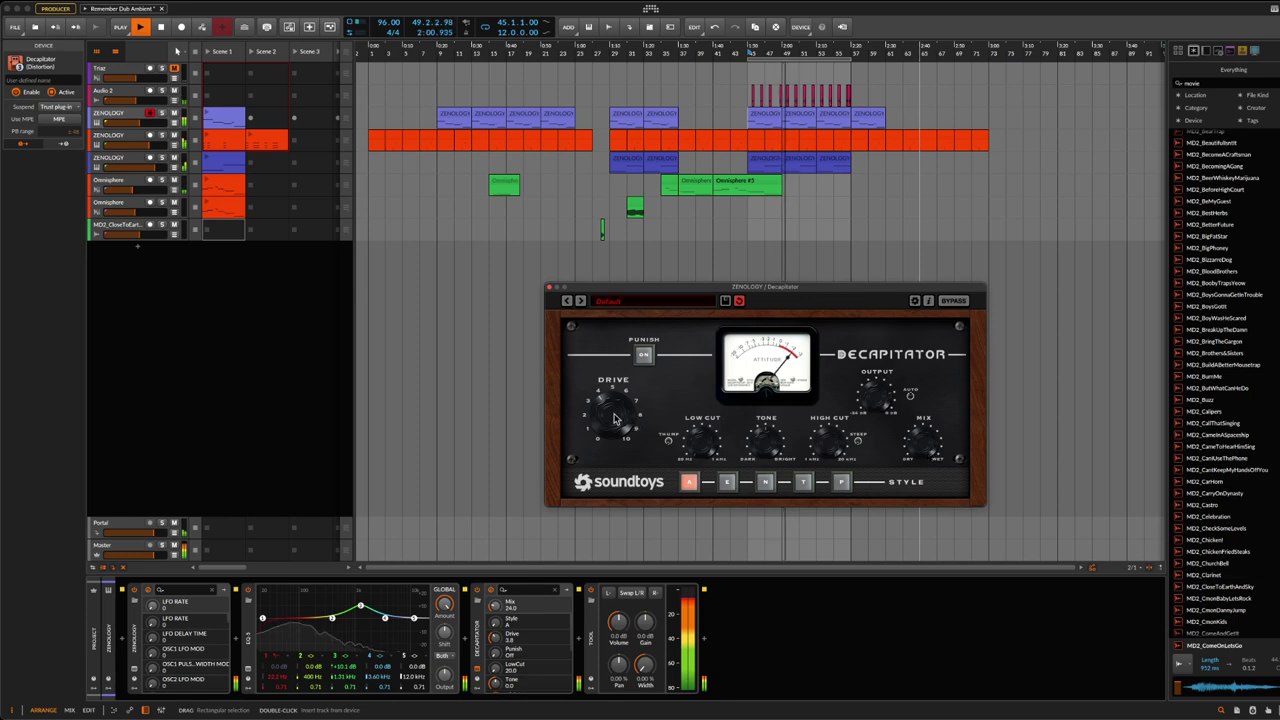
mouse_move(615, 419)
mouse_down()
mouse_move(642, 484)
mouse_move(628, 436)
mouse_up()
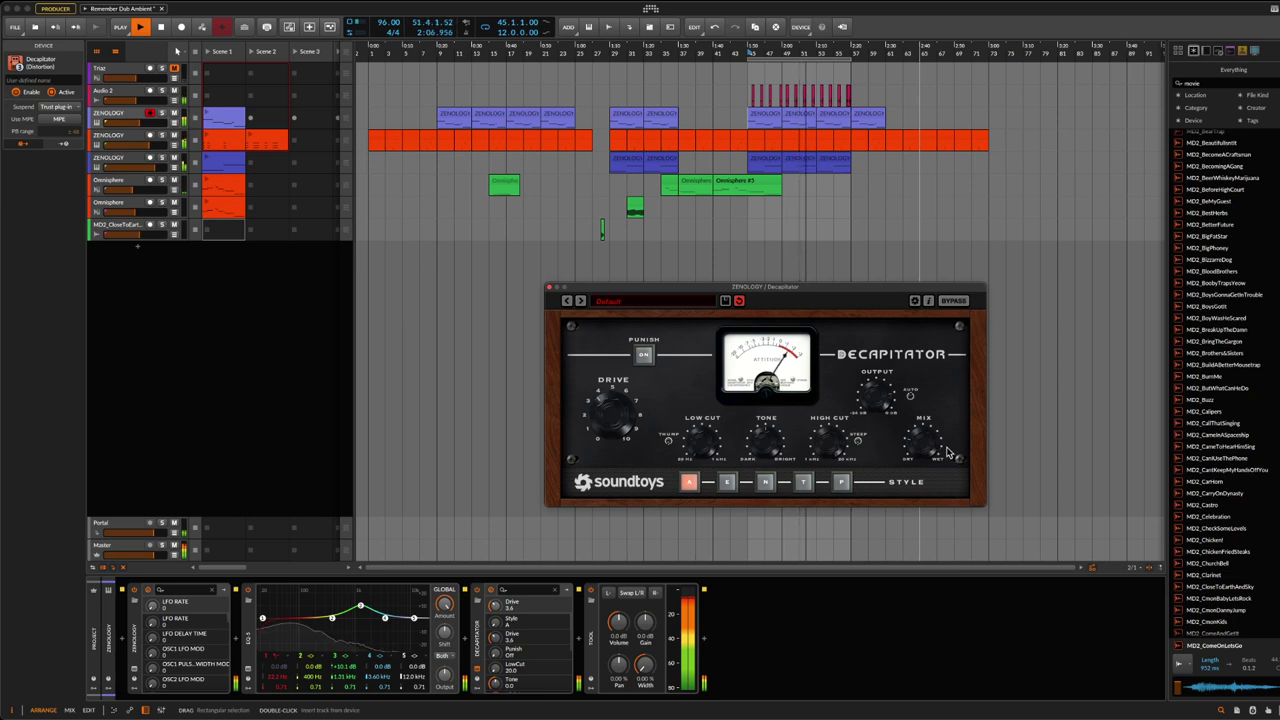
key(ctrl+s)
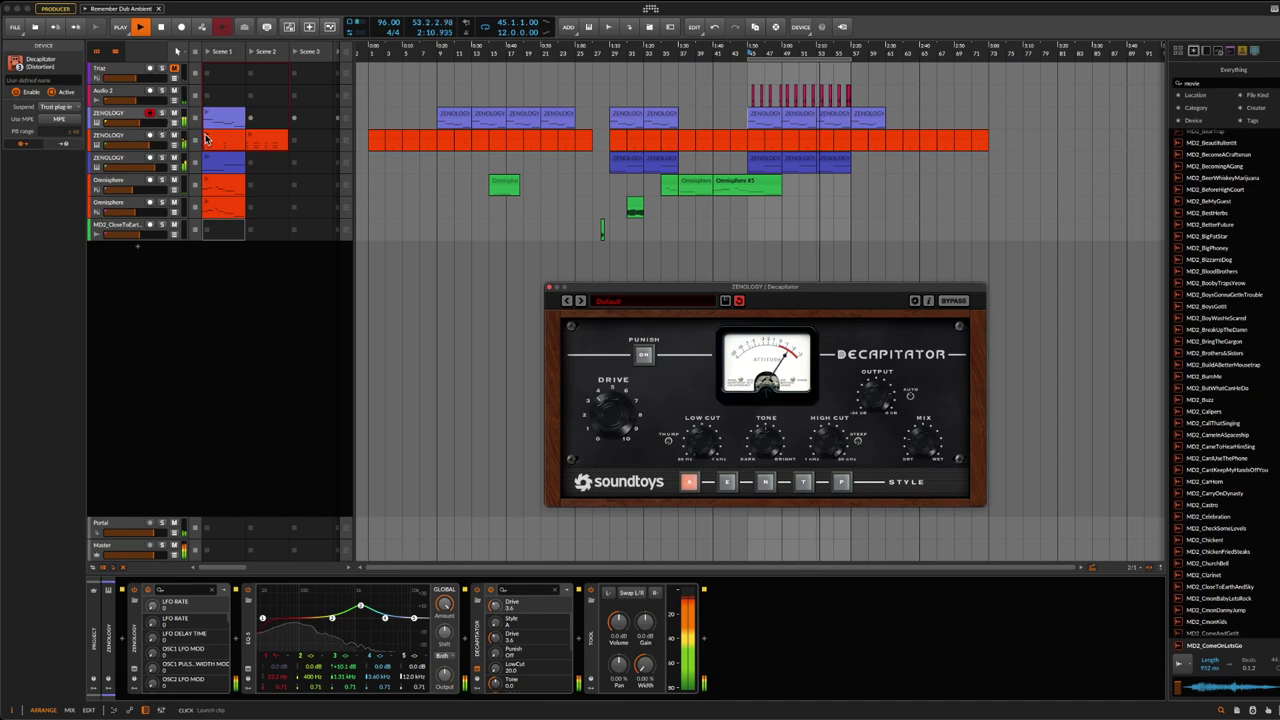
Step: Select the light purple ZENOLOGY track, review the channel levels in the mixer, and return to the arrangement
click(124, 118)
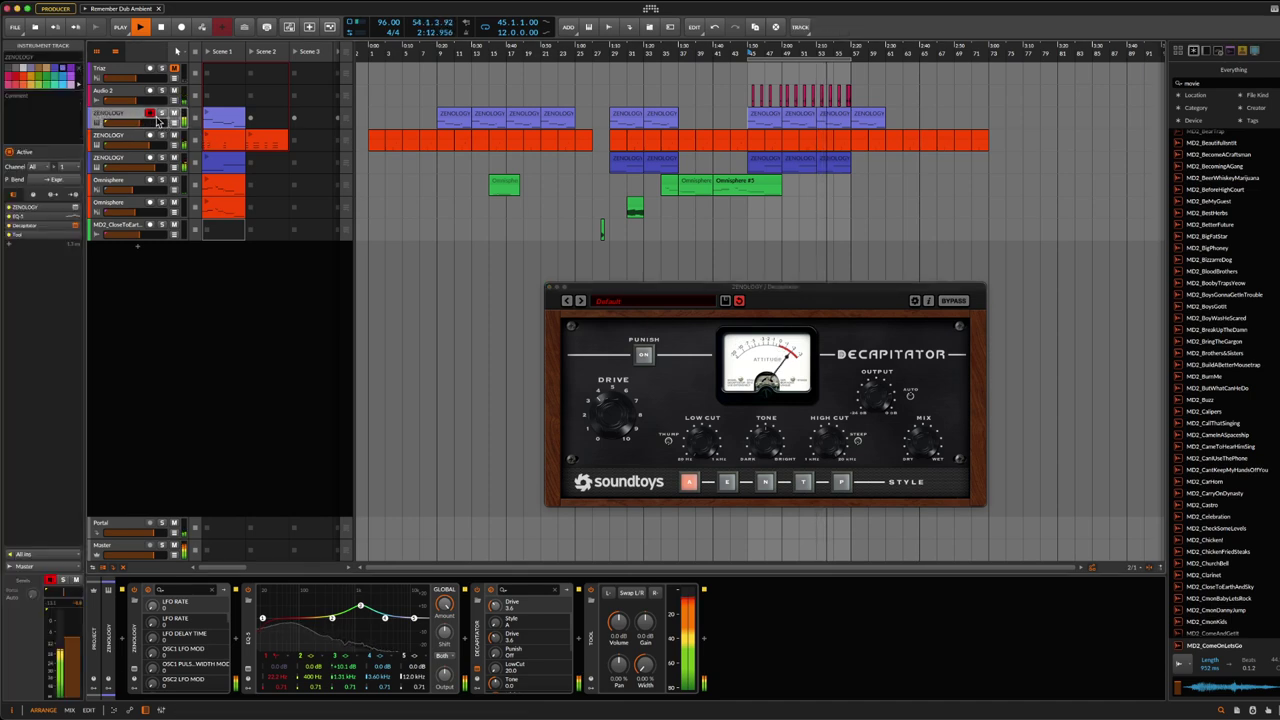
key(Tab)
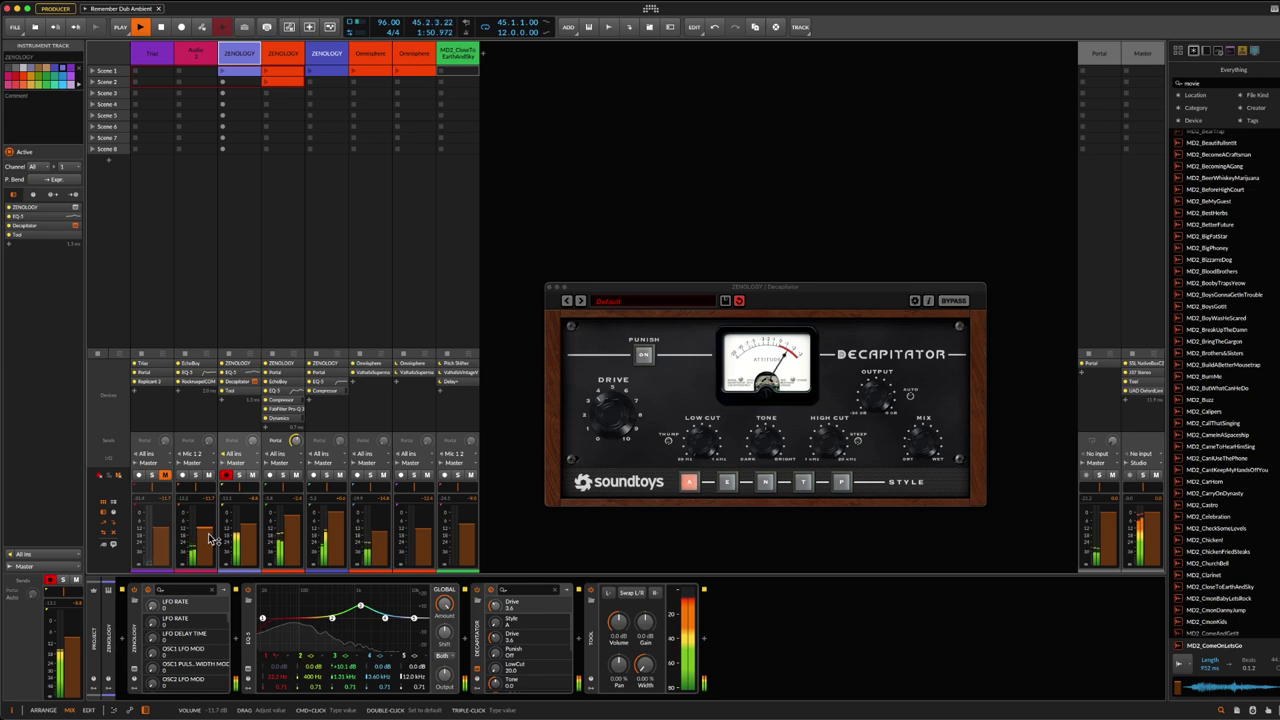
key(Tab)
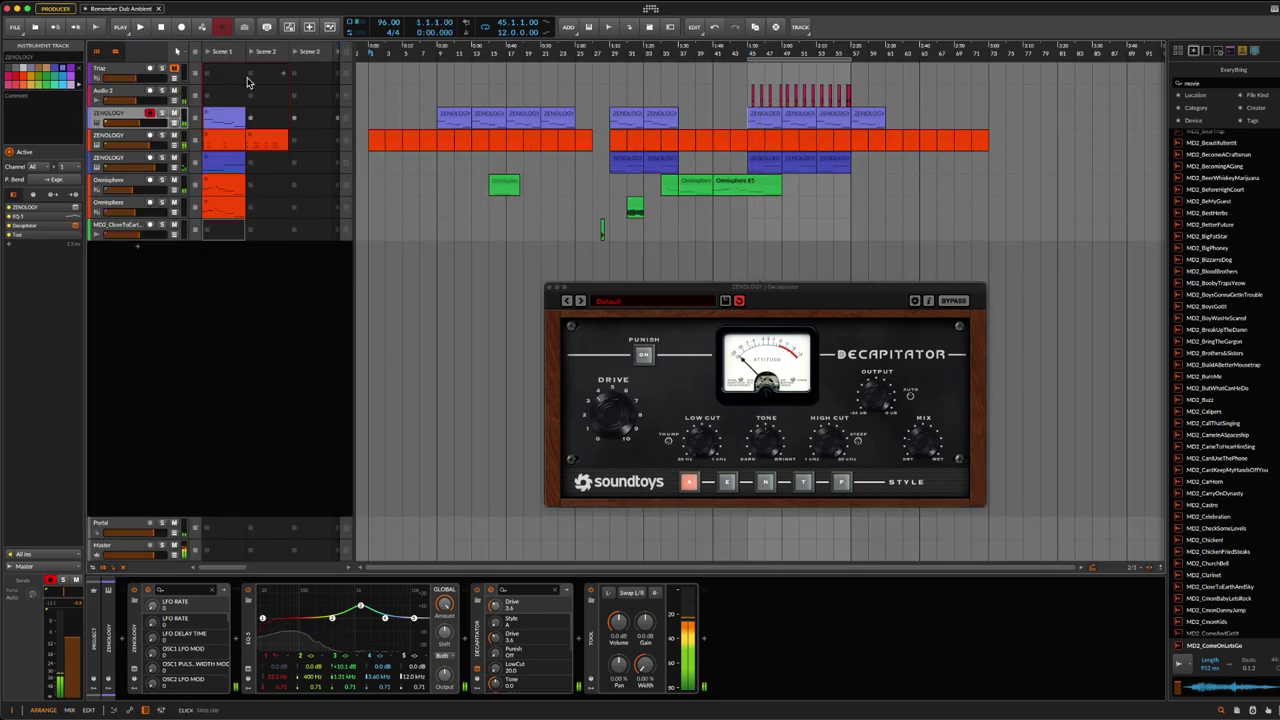
Step: Save the project with playback stopped and hide the Decapitator window
key(super+s)
click(500, 293)
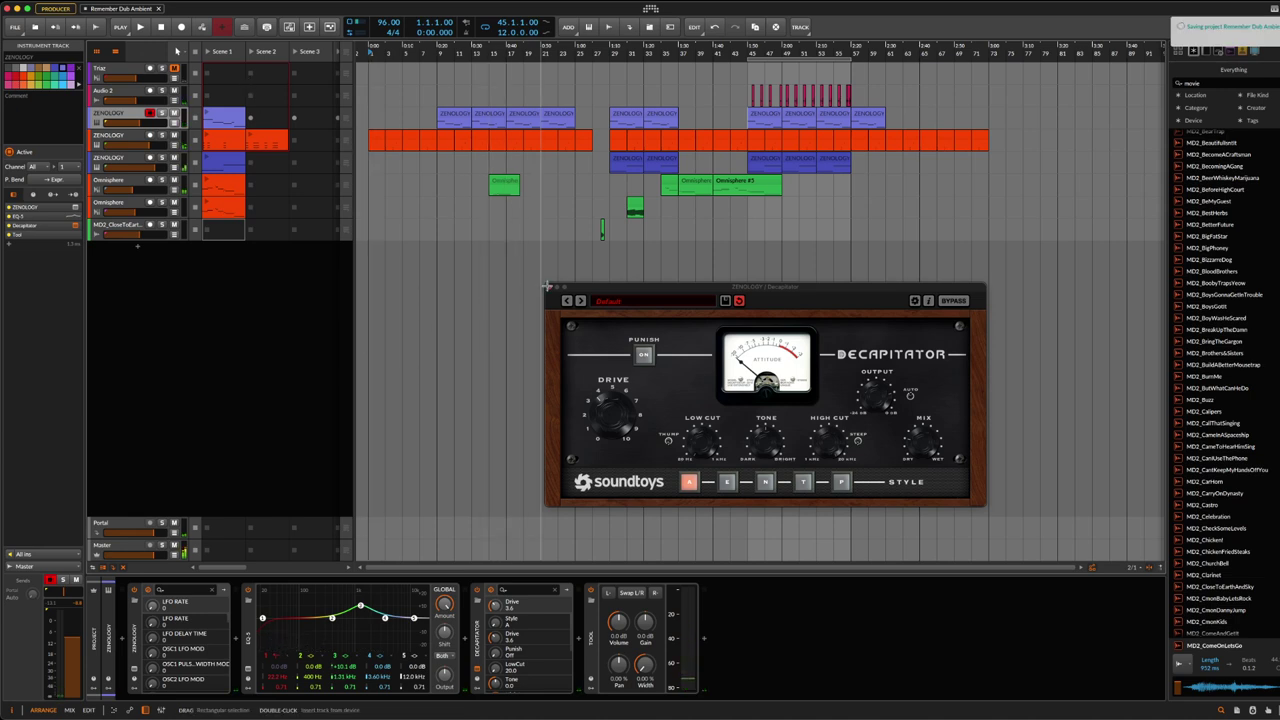
key(alt+p)
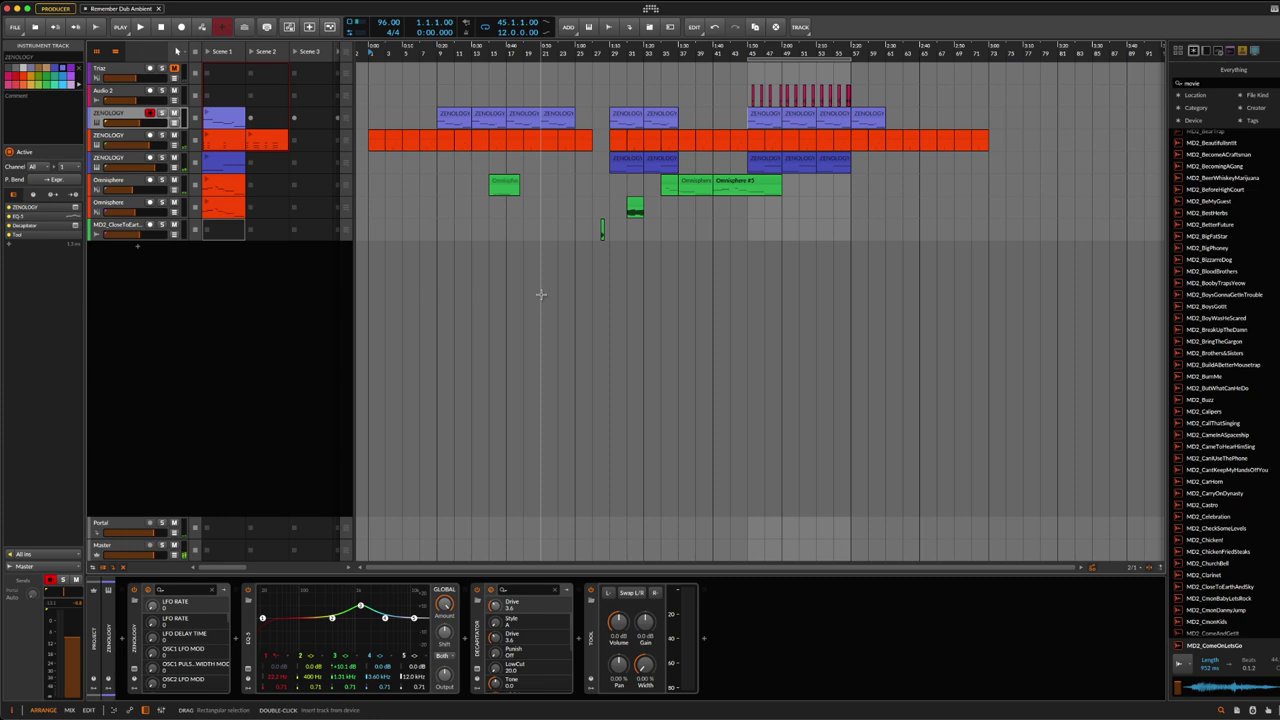
Step: Start playback from the beginning of the arrangement and select the orange ZENOLOGY track
click(141, 28)
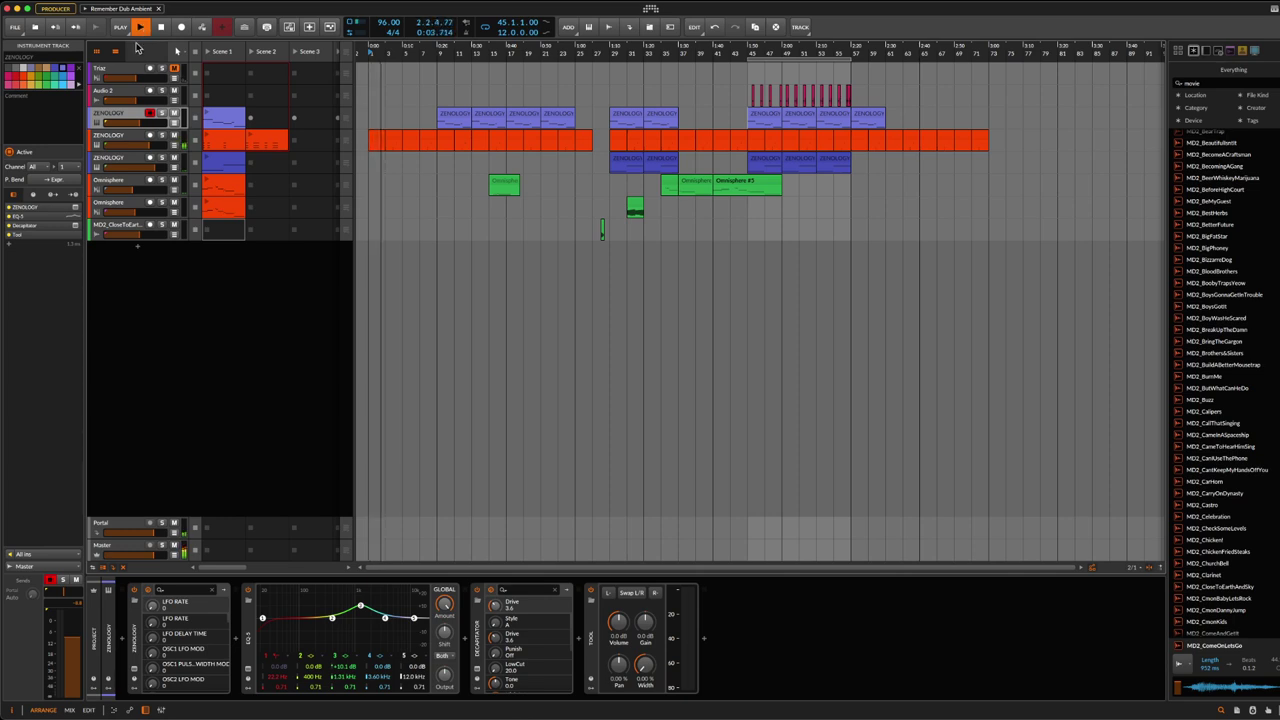
click(119, 138)
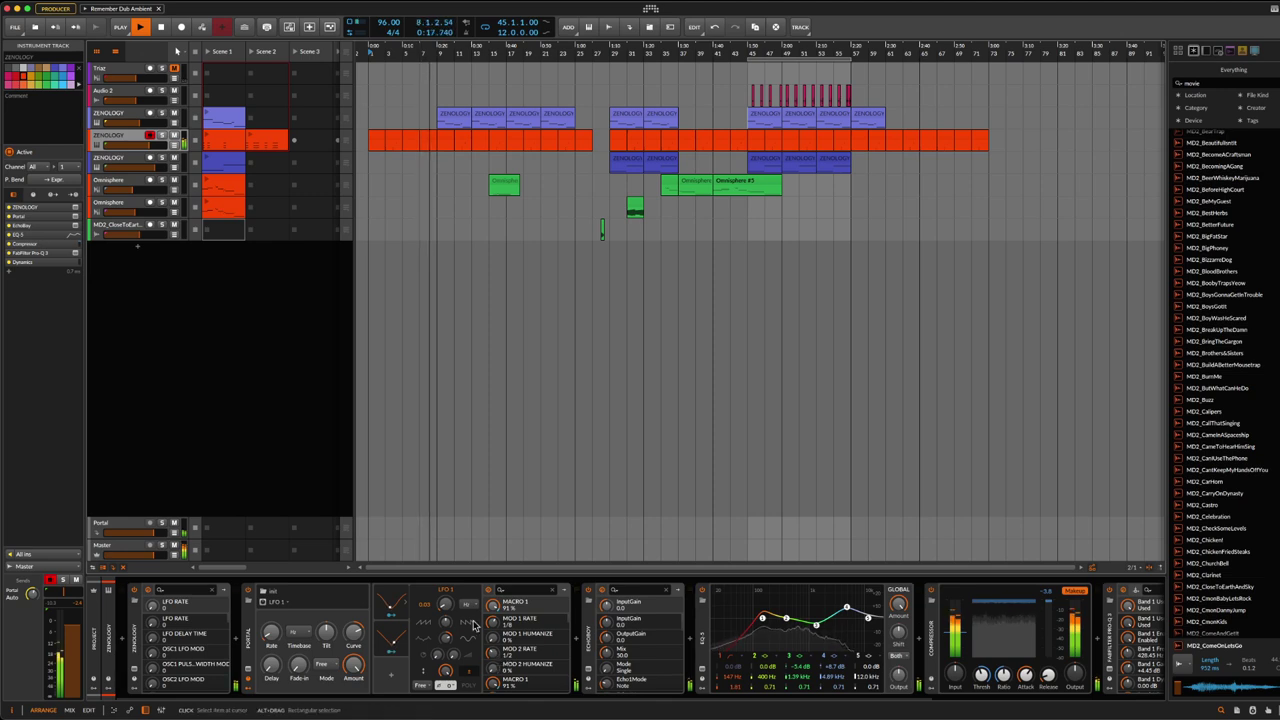
Step: Adjust the waveform tilt of Portal's LFO 1 modulator on the orange ZENOLOGY track and save the project
click(428, 625)
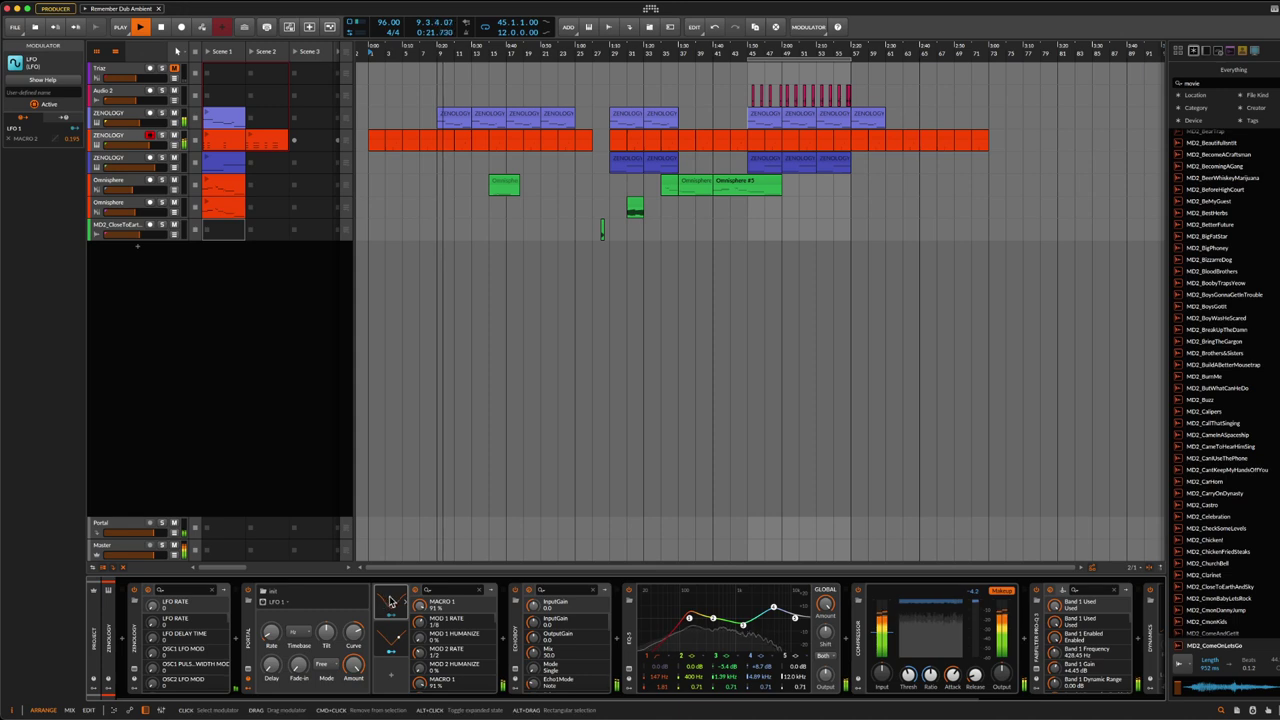
click(406, 607)
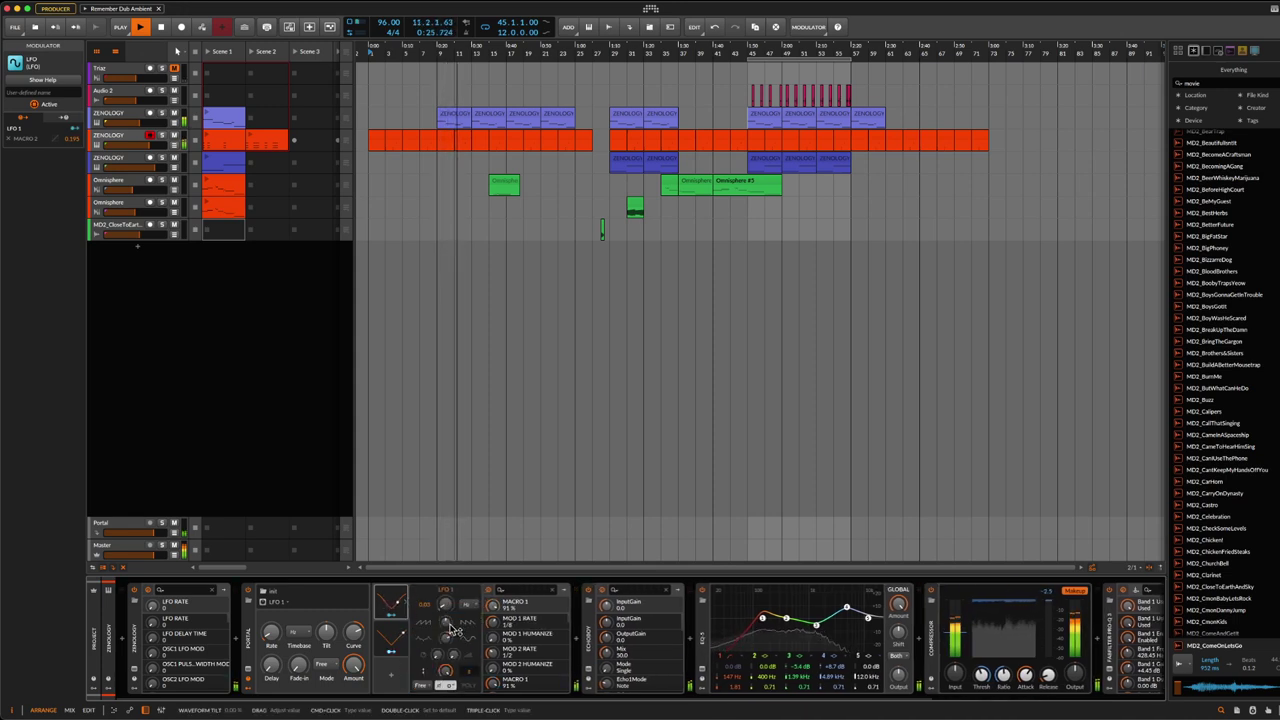
drag(452, 630, 447, 622)
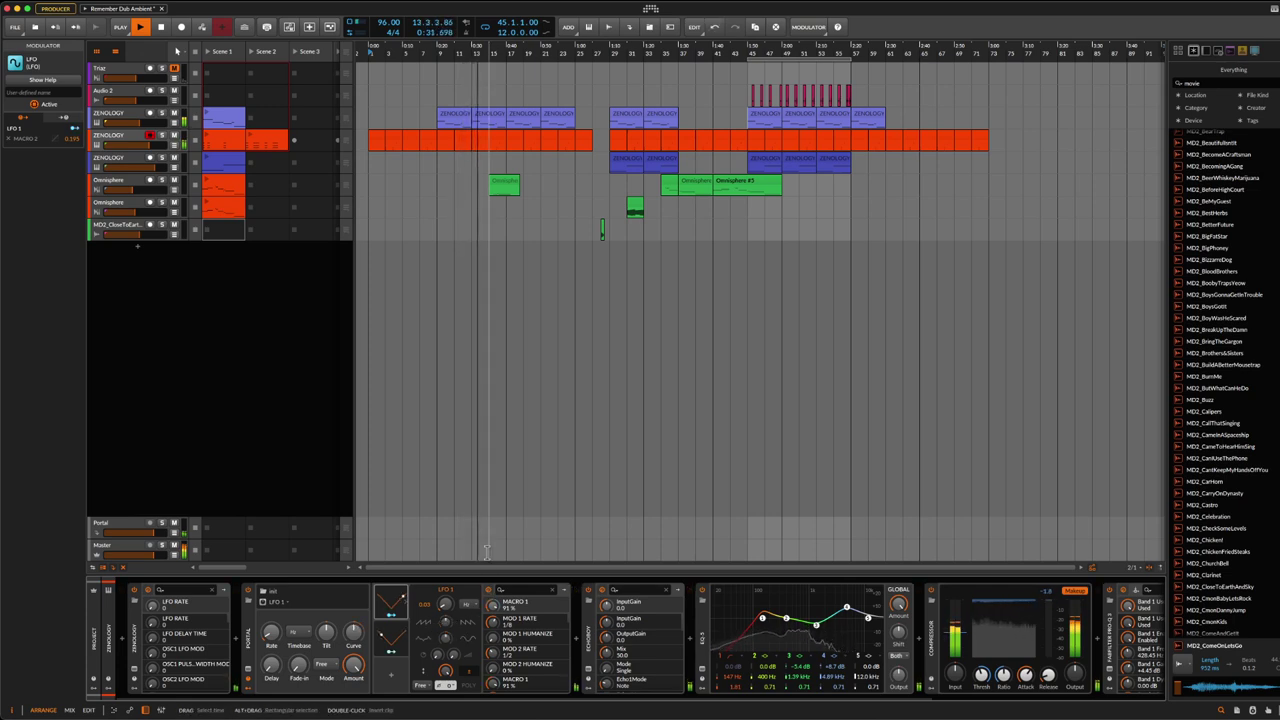
key(super+s)
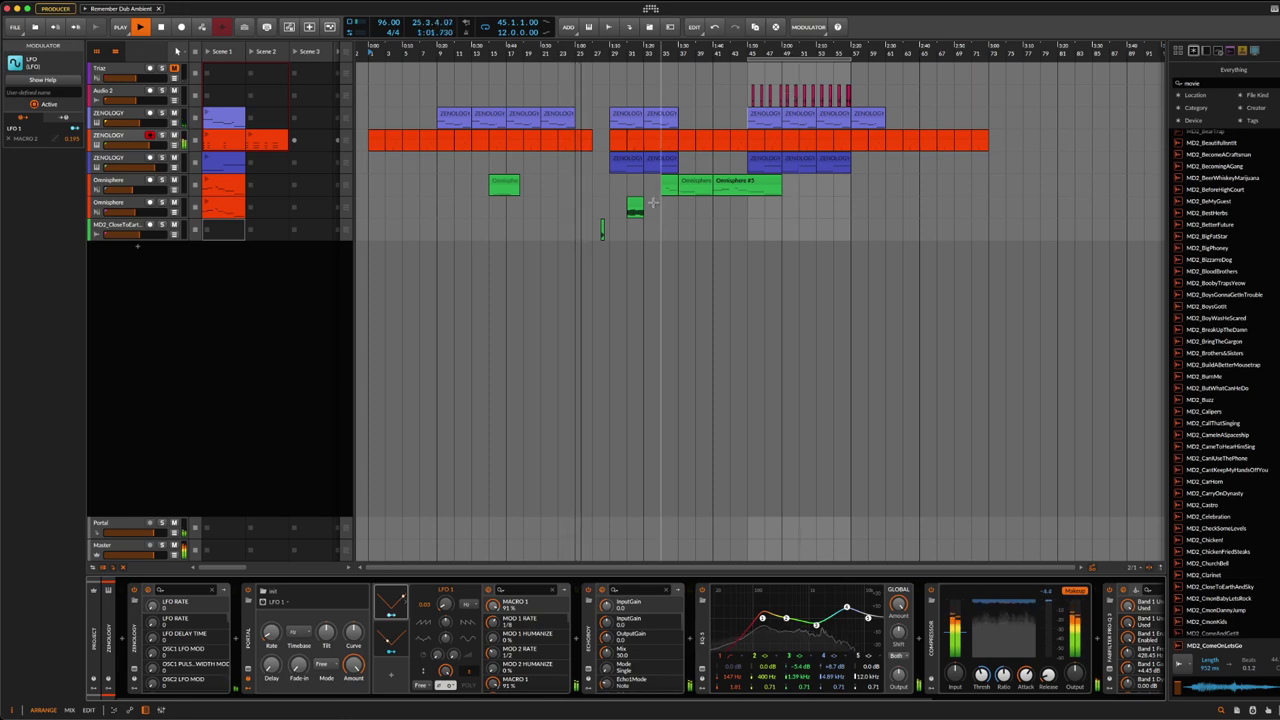
Step: Select the MD2_CloseToEarthAndSky track and replay the arrangement from its short clip at bar 28
scroll(603, 48, up, 5)
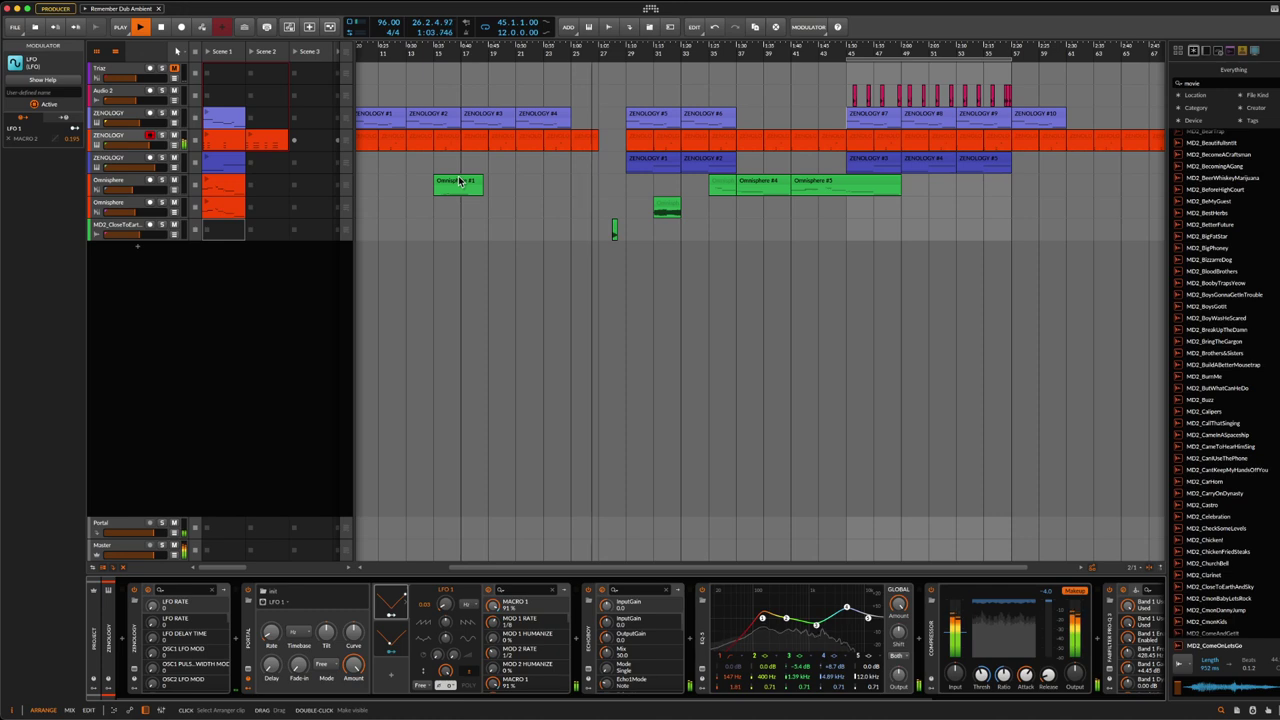
click(126, 226)
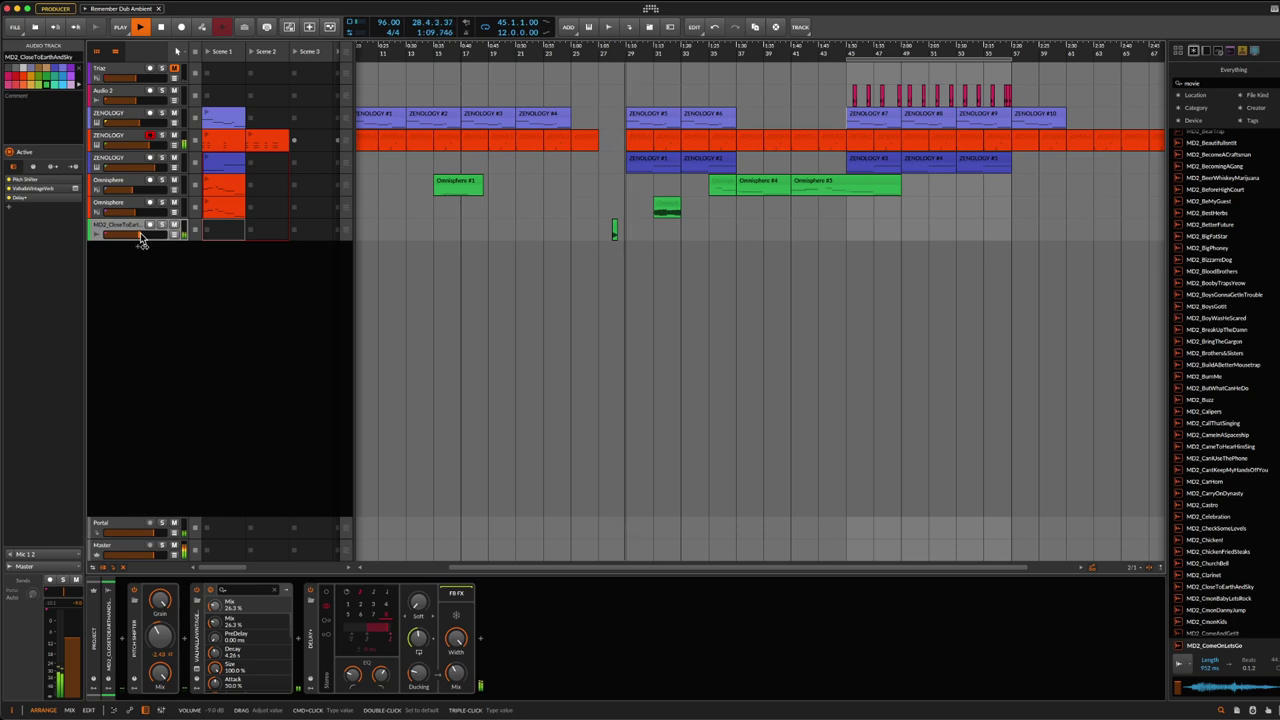
mouse_move(140, 236)
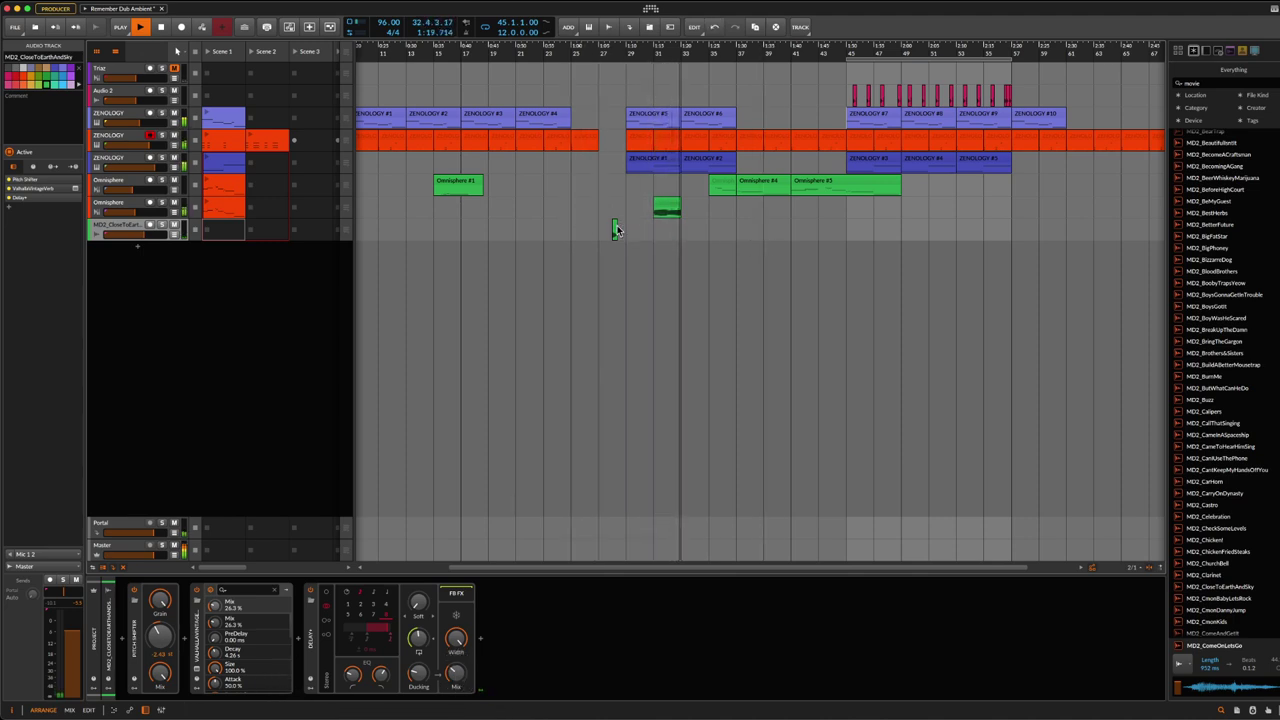
click(615, 227)
click(615, 227)
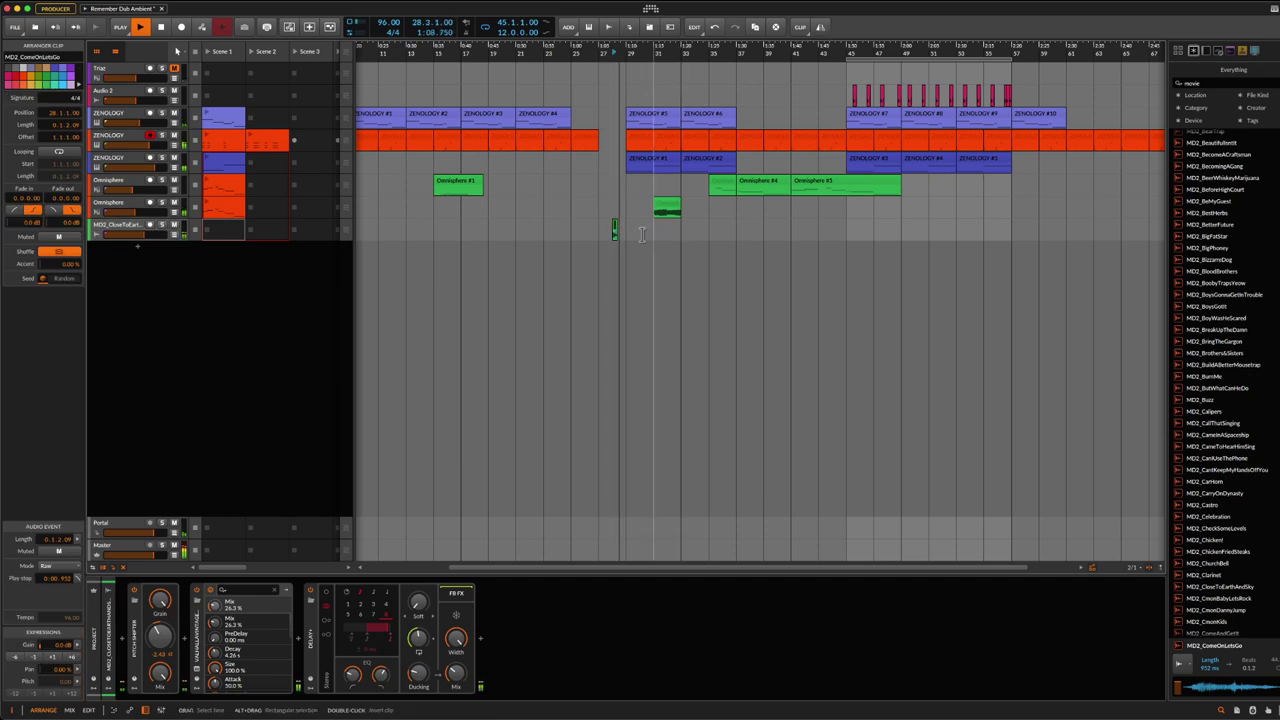
Step: Stop playback, select the orange ZENOLOGY track, and play the arrangement from the beginning
click(161, 27)
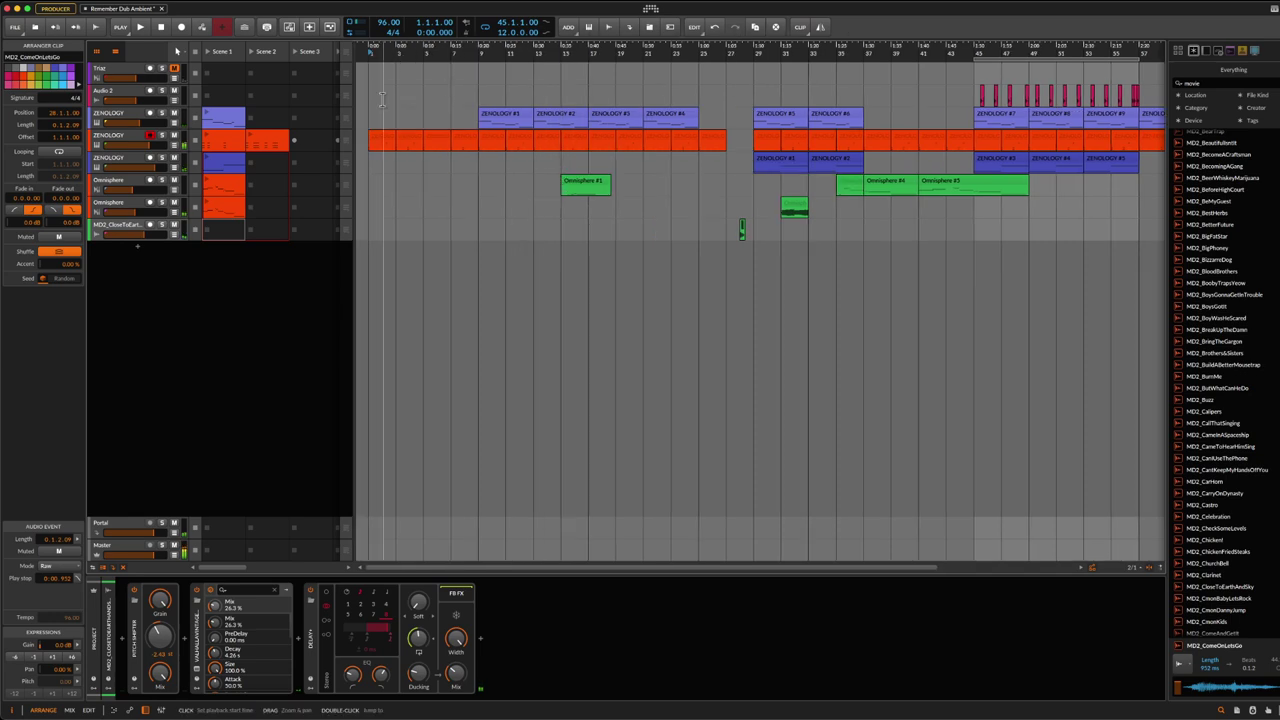
click(130, 137)
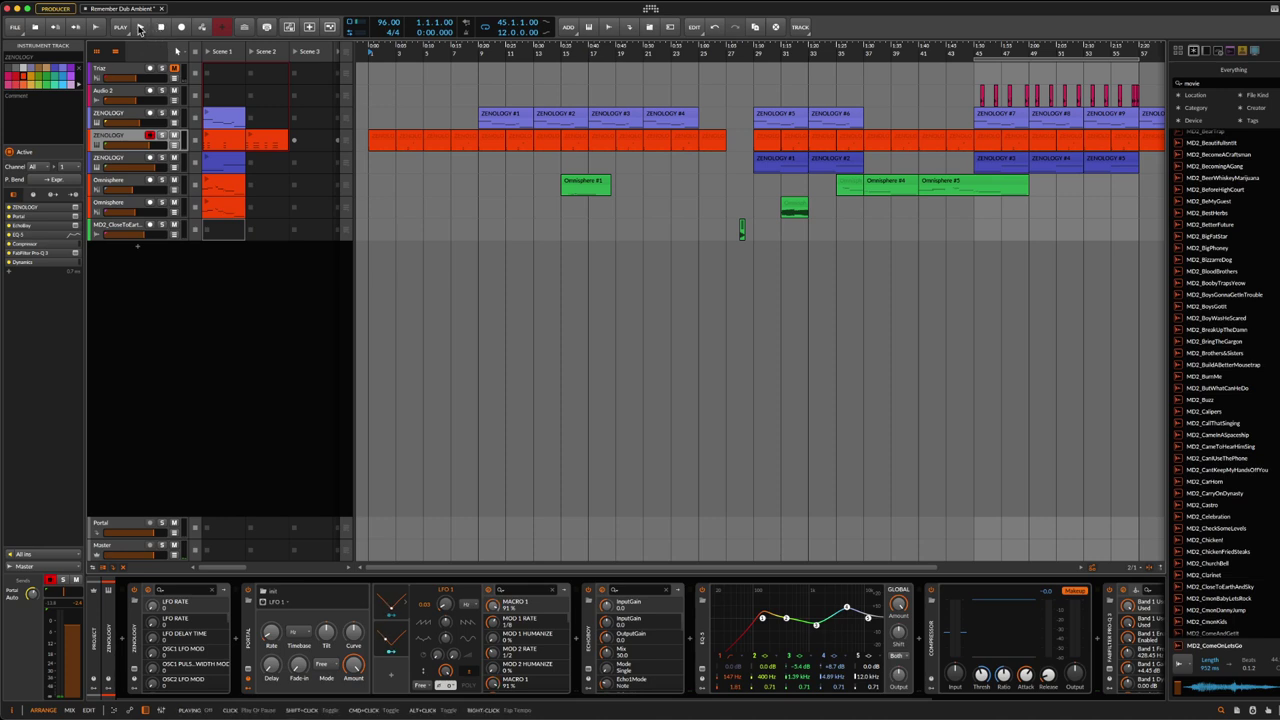
click(140, 29)
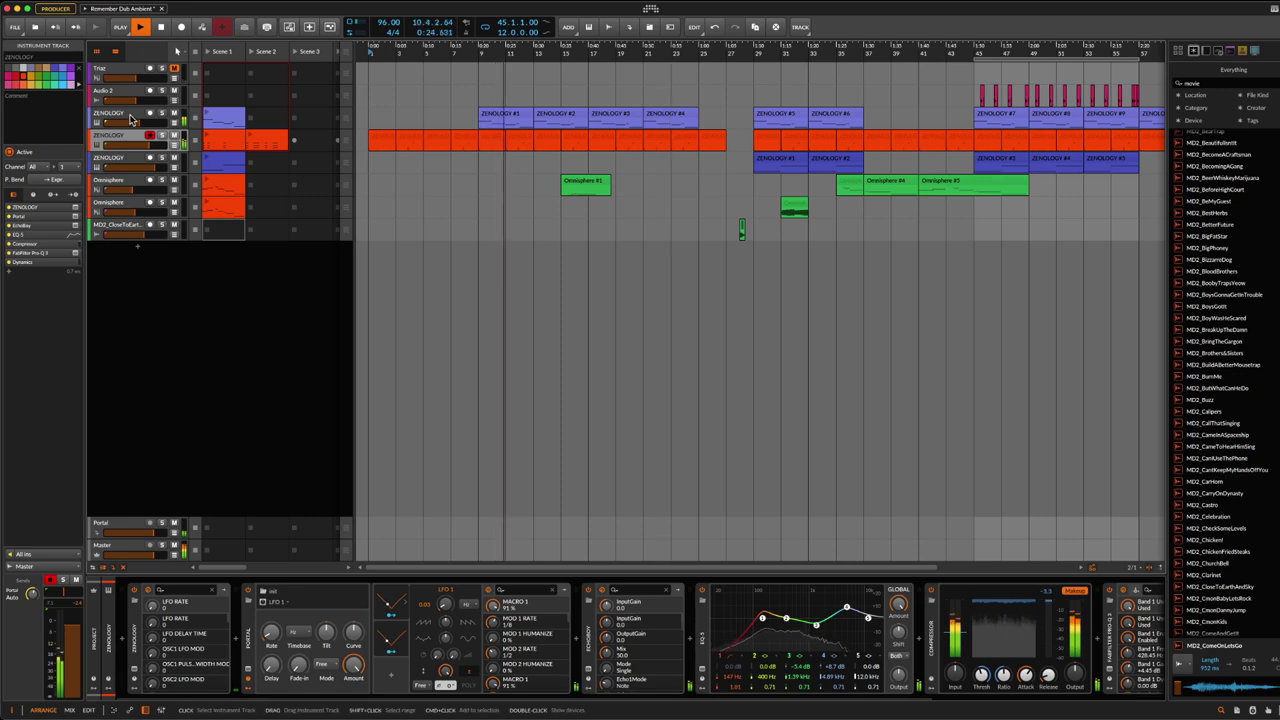
Step: Select the light purple ZENOLOGY track and mute its ZENOLOGY #3 clip at bar 17
key(Up)
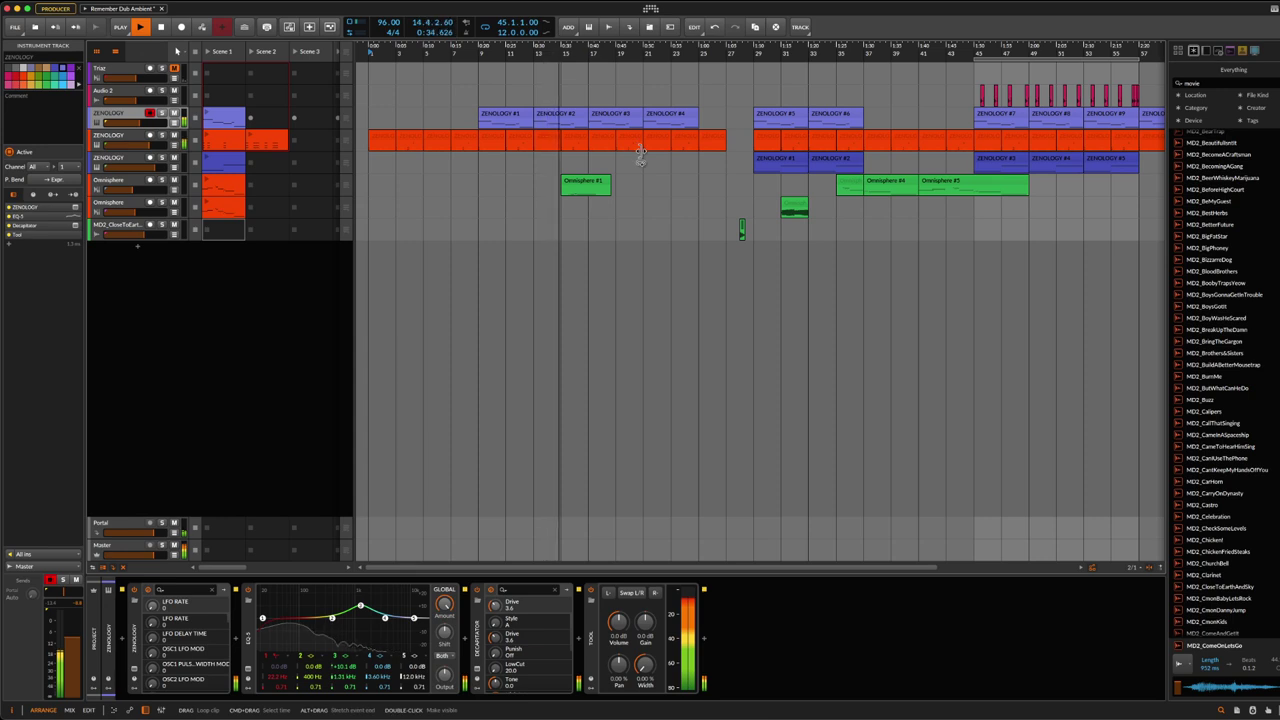
click(614, 116)
right_click(613, 118)
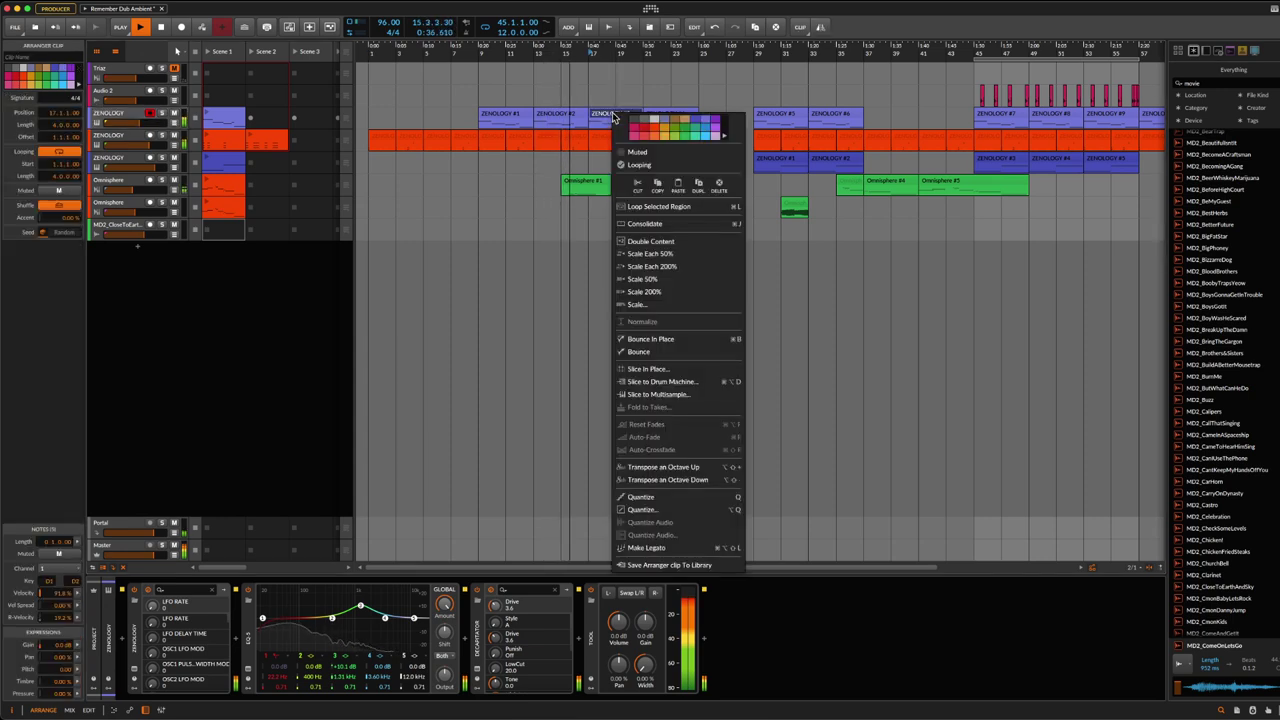
click(693, 150)
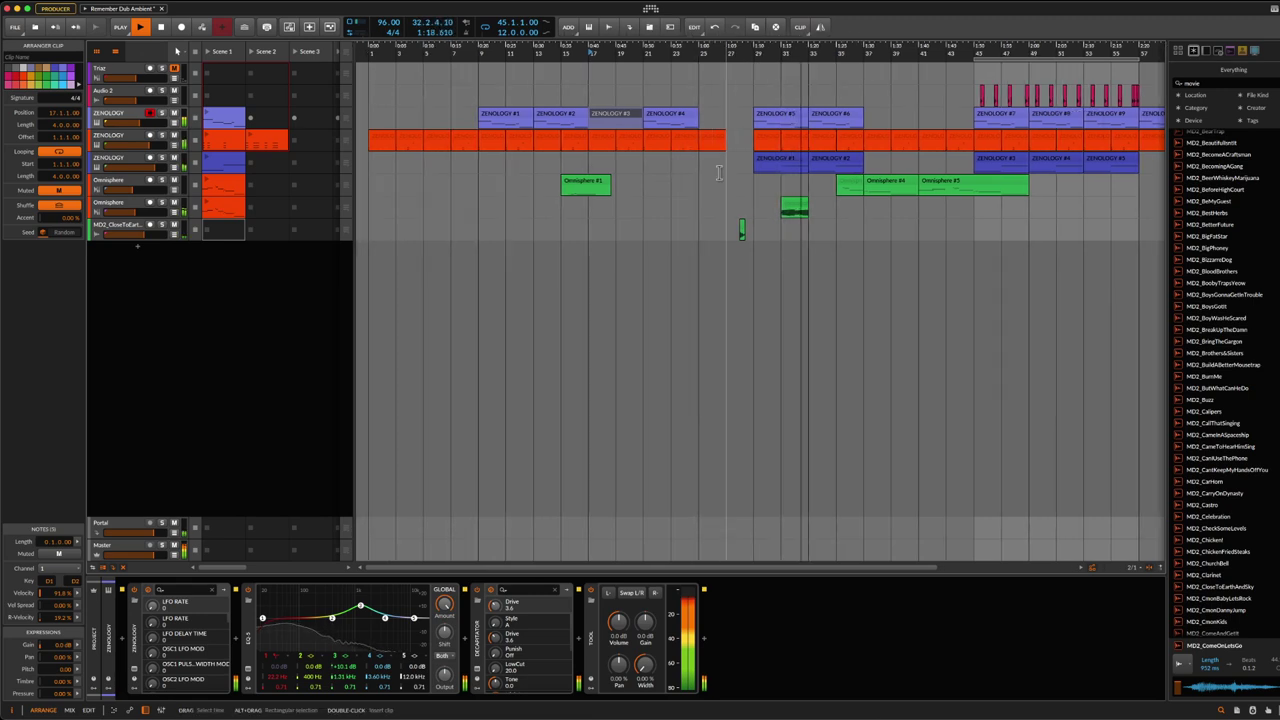
Step: Shorten the Omnisphere clip at bar 37 to two bars and trim the start of the following clip to bar 42
drag(843, 49, 847, 75)
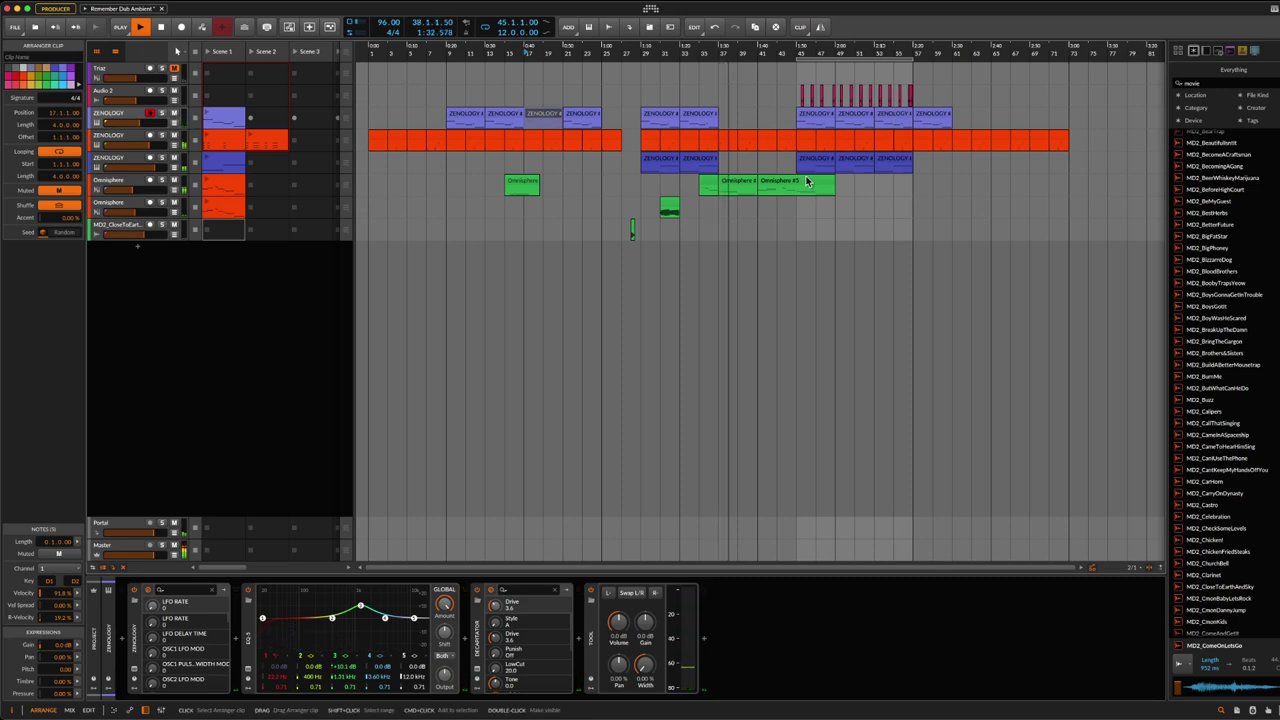
click(752, 180)
drag(752, 180, 737, 180)
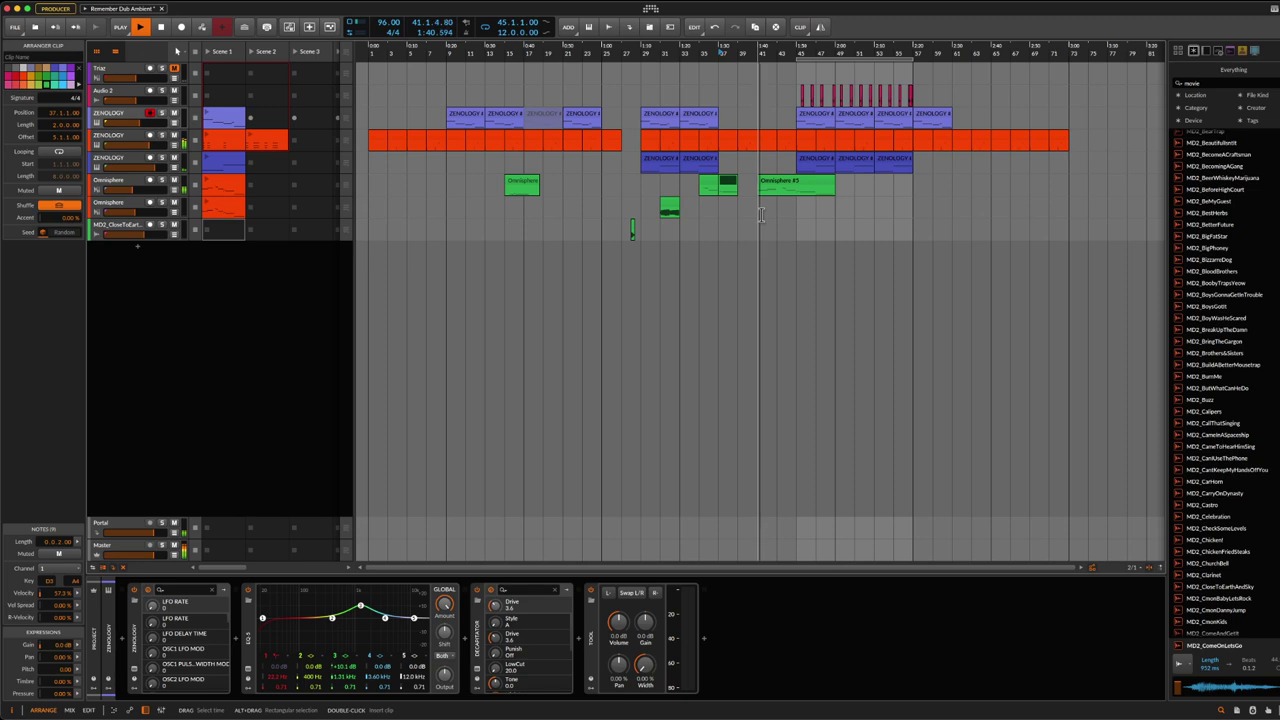
scroll(761, 216, up, 5)
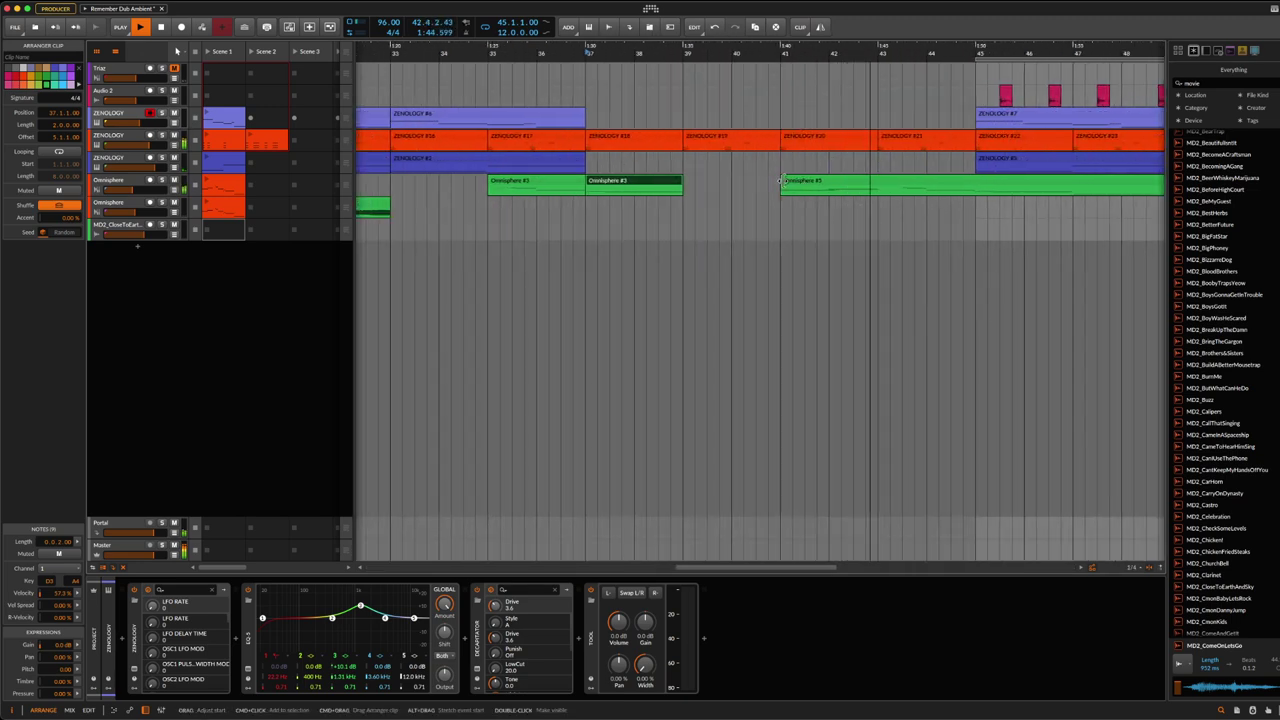
drag(782, 181, 830, 180)
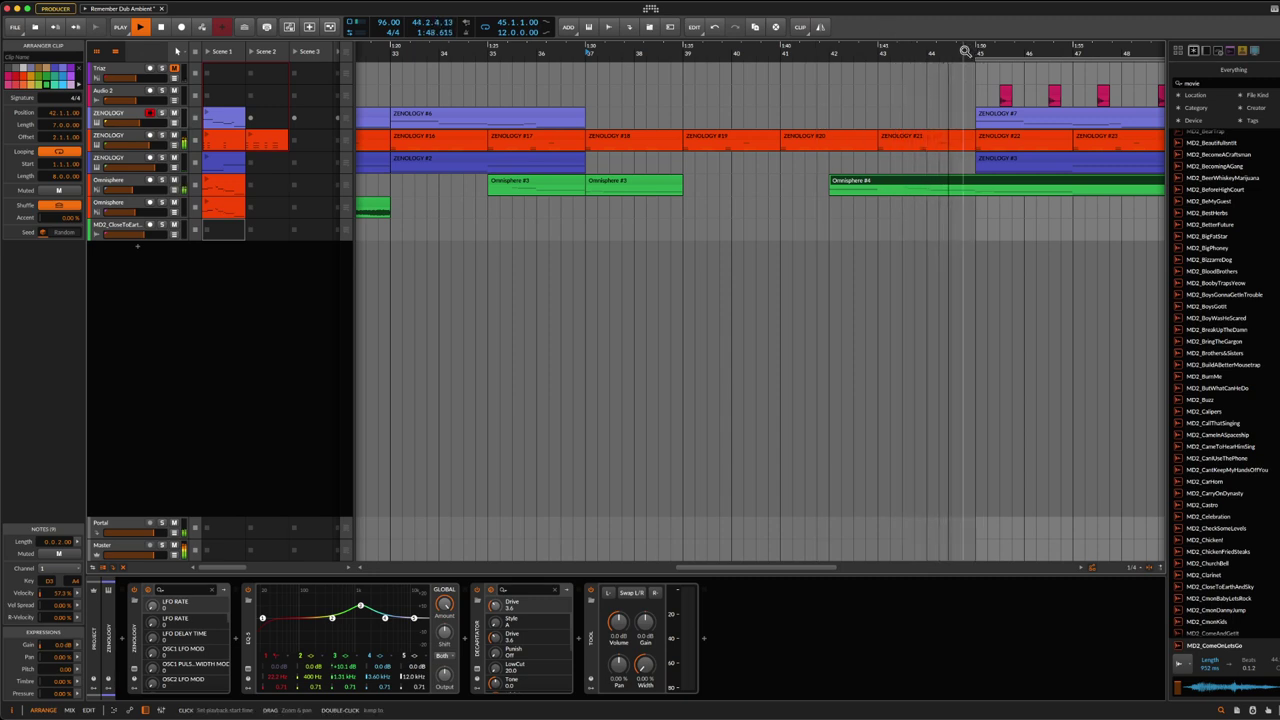
Step: Inspect the clip at bar 48 on the Audio 2 track and that track's devices, and save the project
scroll(880, 48, down, 2)
scroll(857, 48, down, 1)
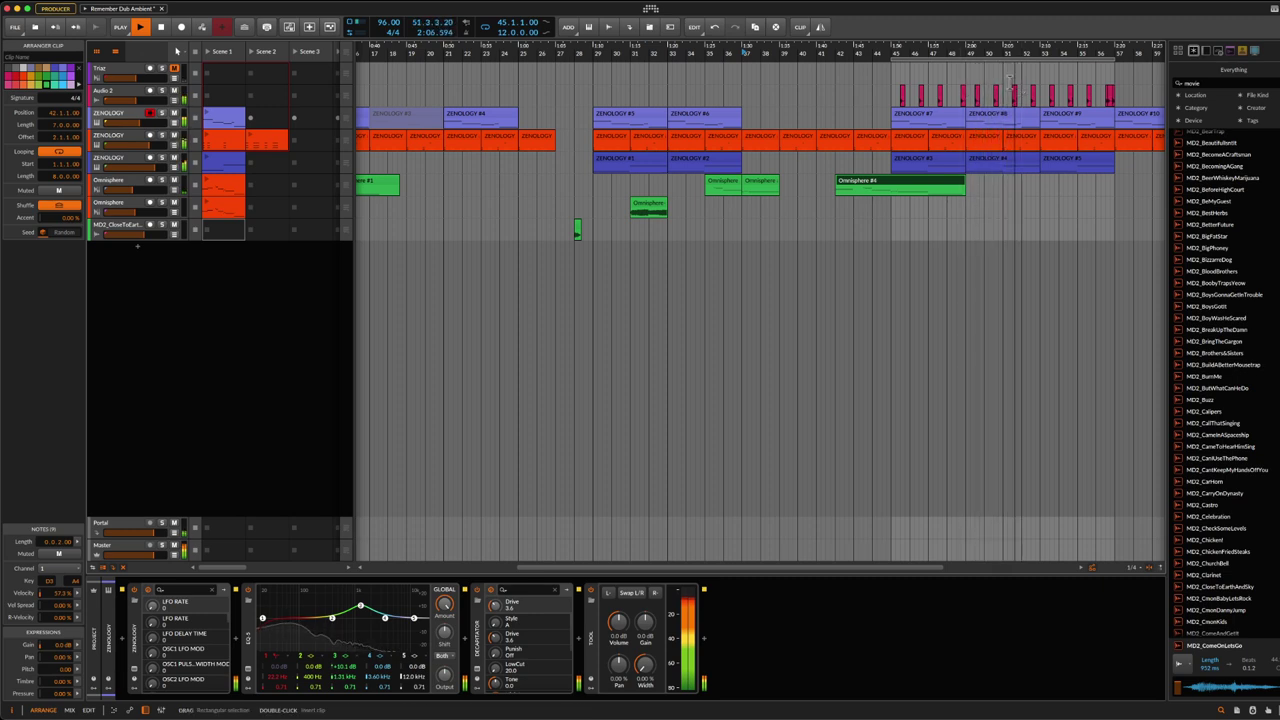
drag(962, 55, 989, 93)
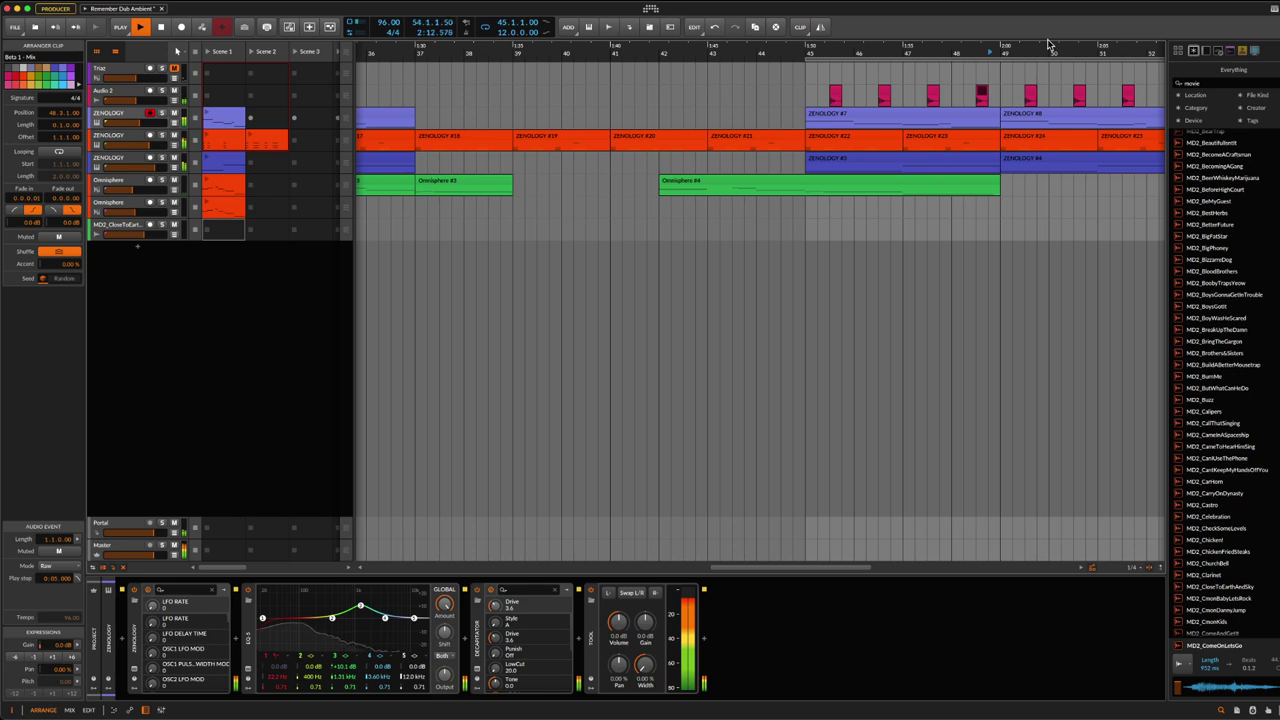
drag(1050, 47, 1050, 15)
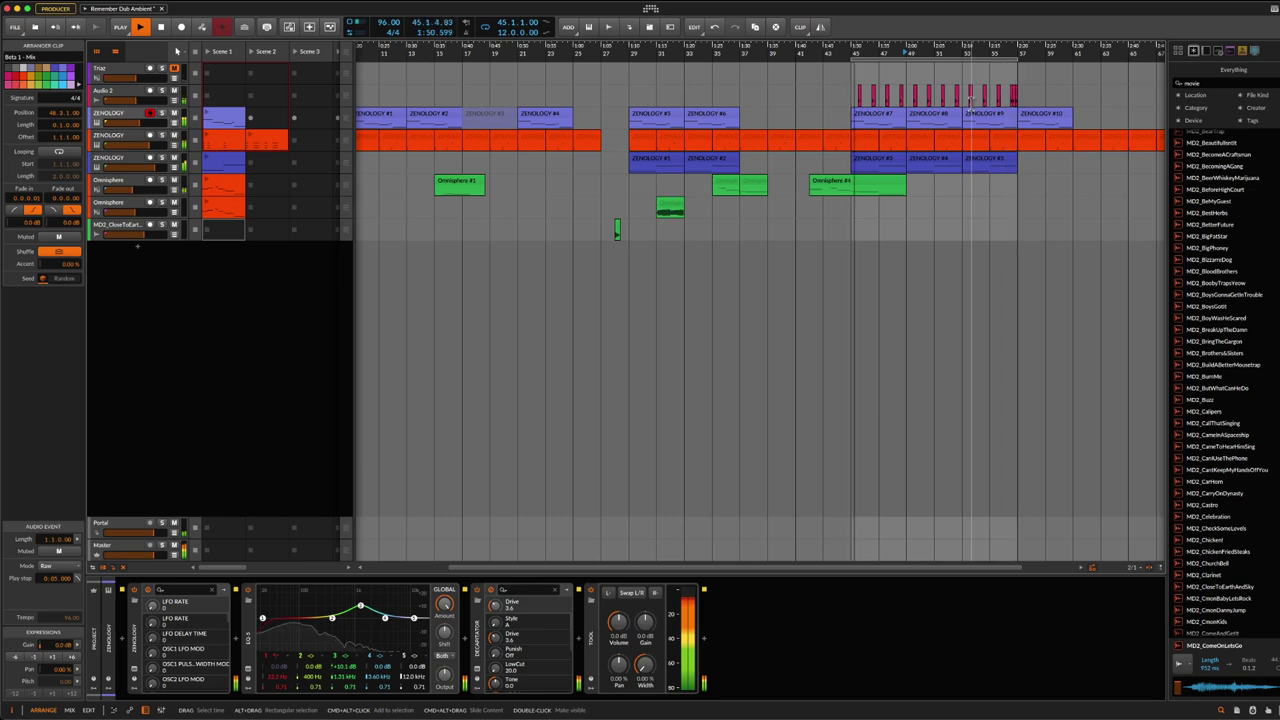
key(ctrl+s)
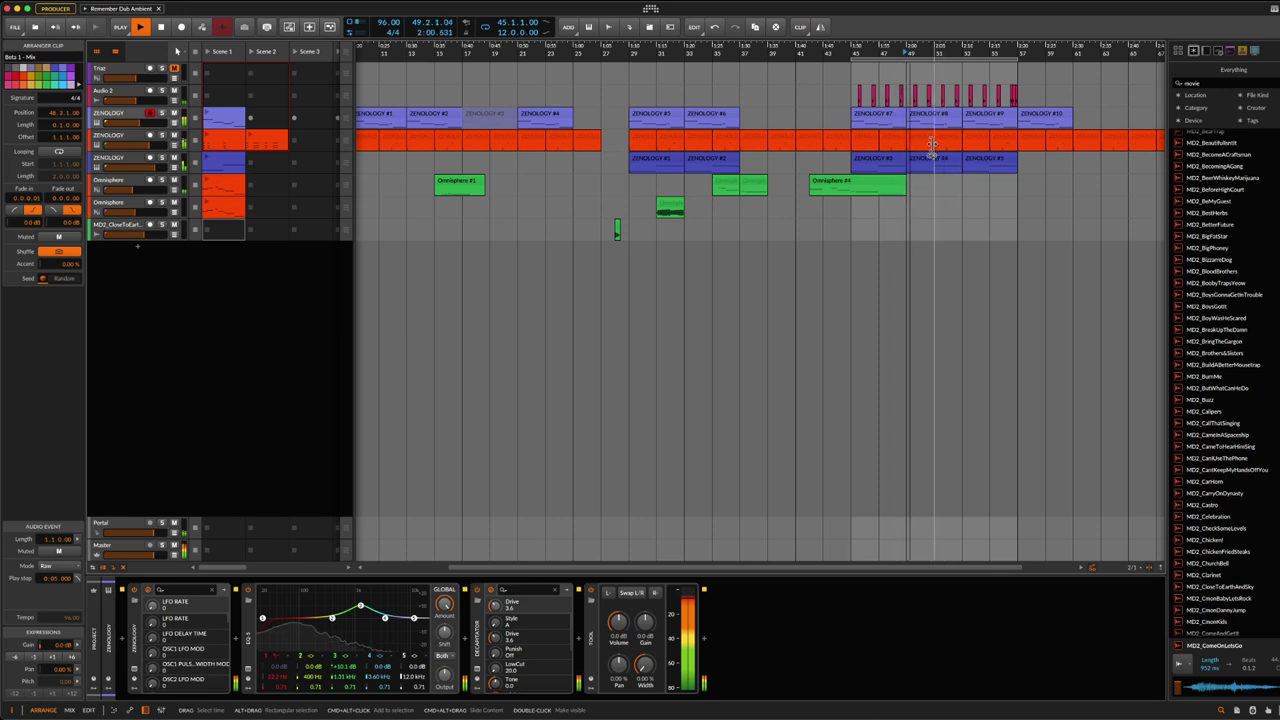
click(500, 95)
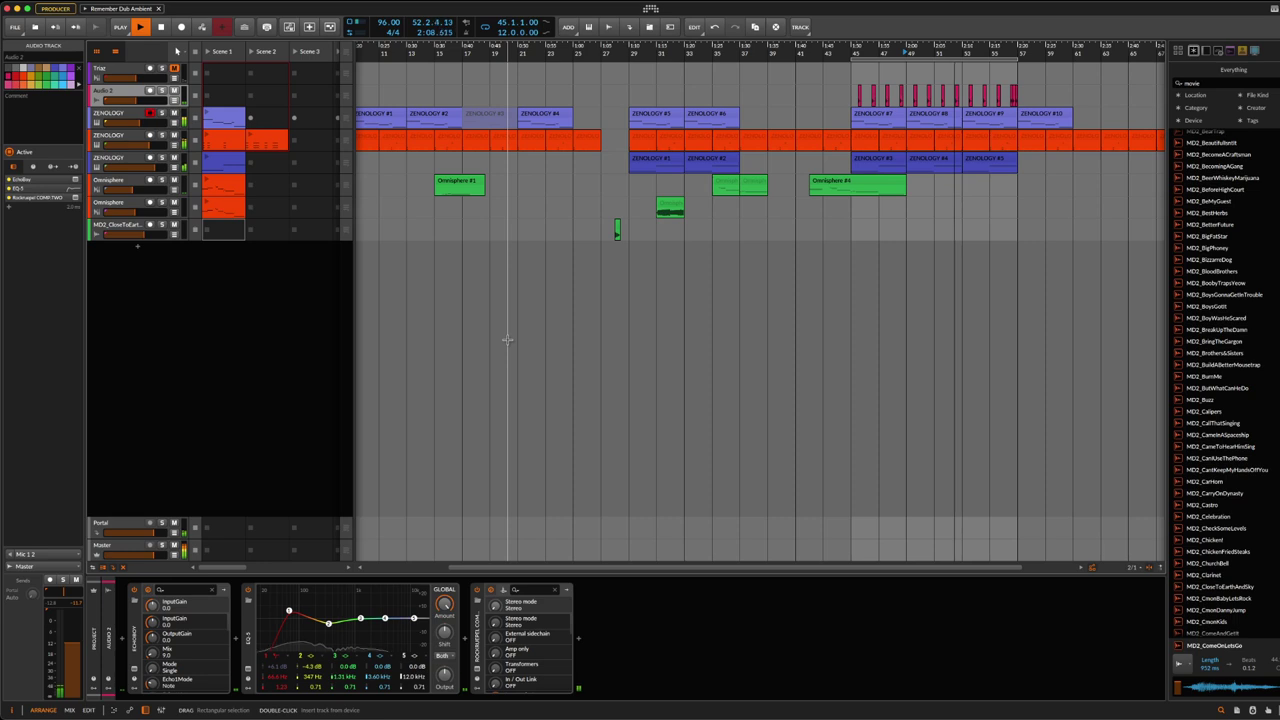
Step: Add FabFilter Pro-Q 3 to the Master track and place it directly before the UAD Oxford Limiter
click(124, 553)
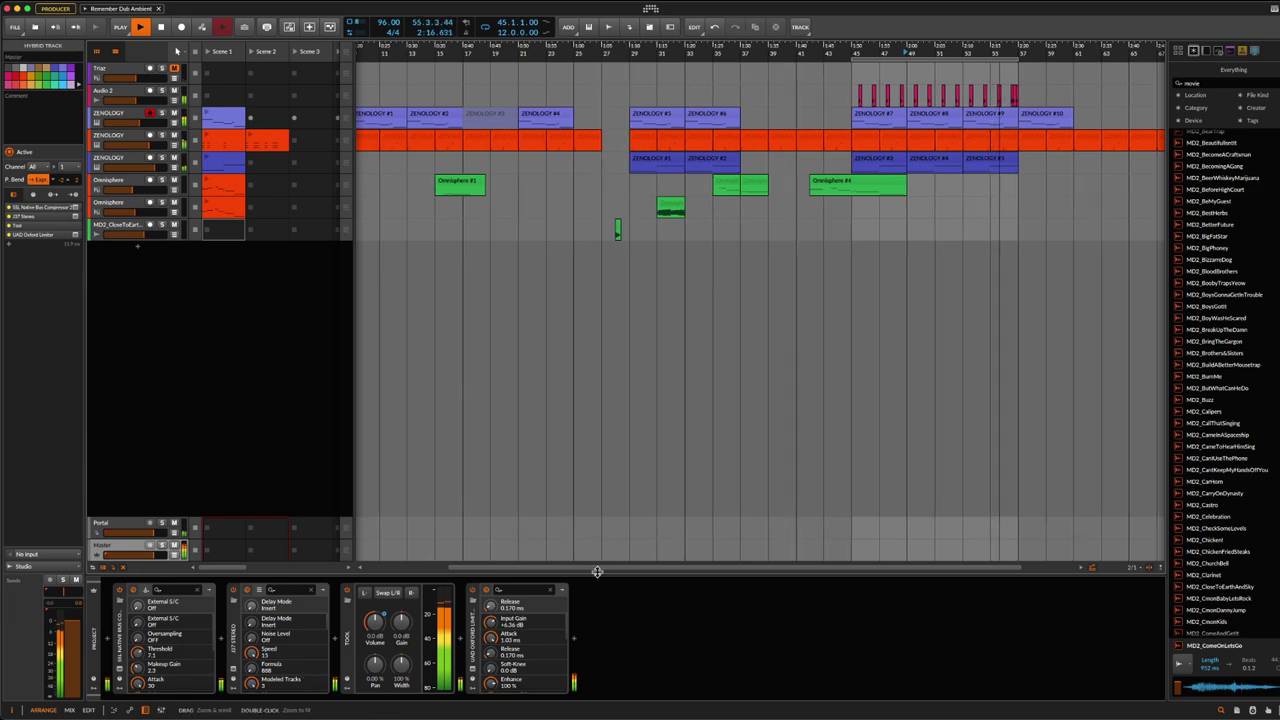
double_click(576, 642)
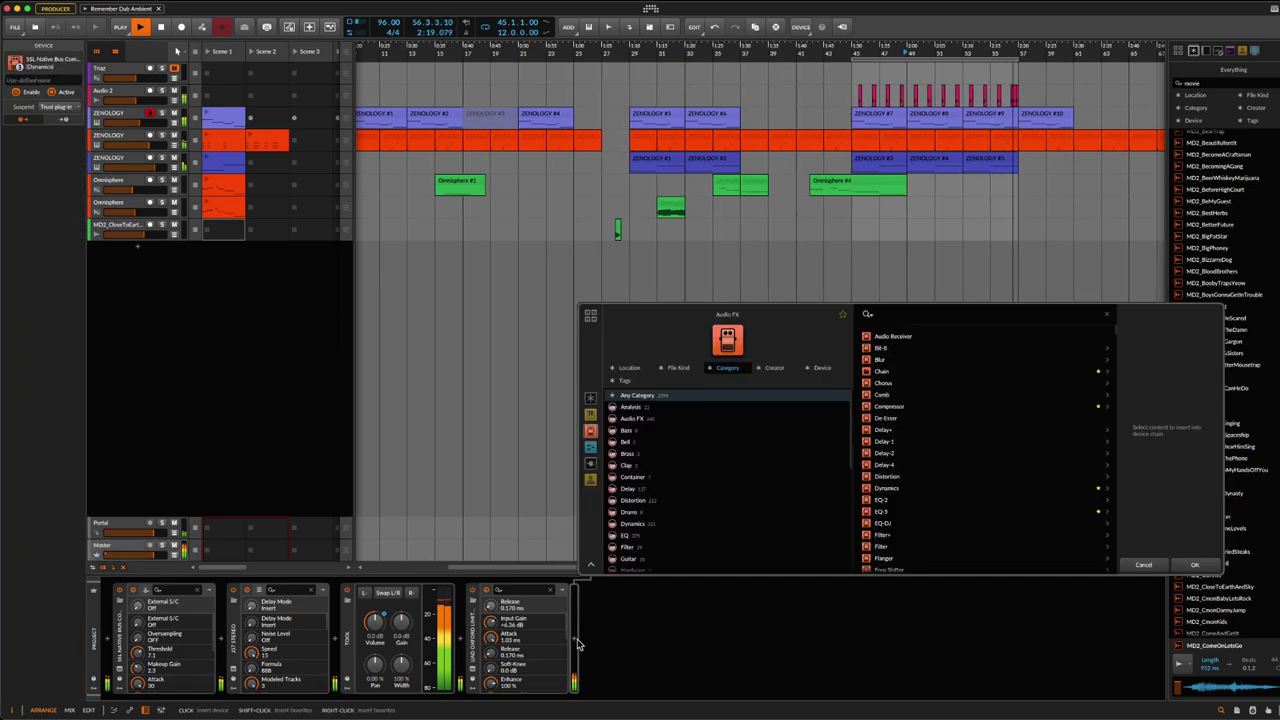
text(fab)
click(923, 337)
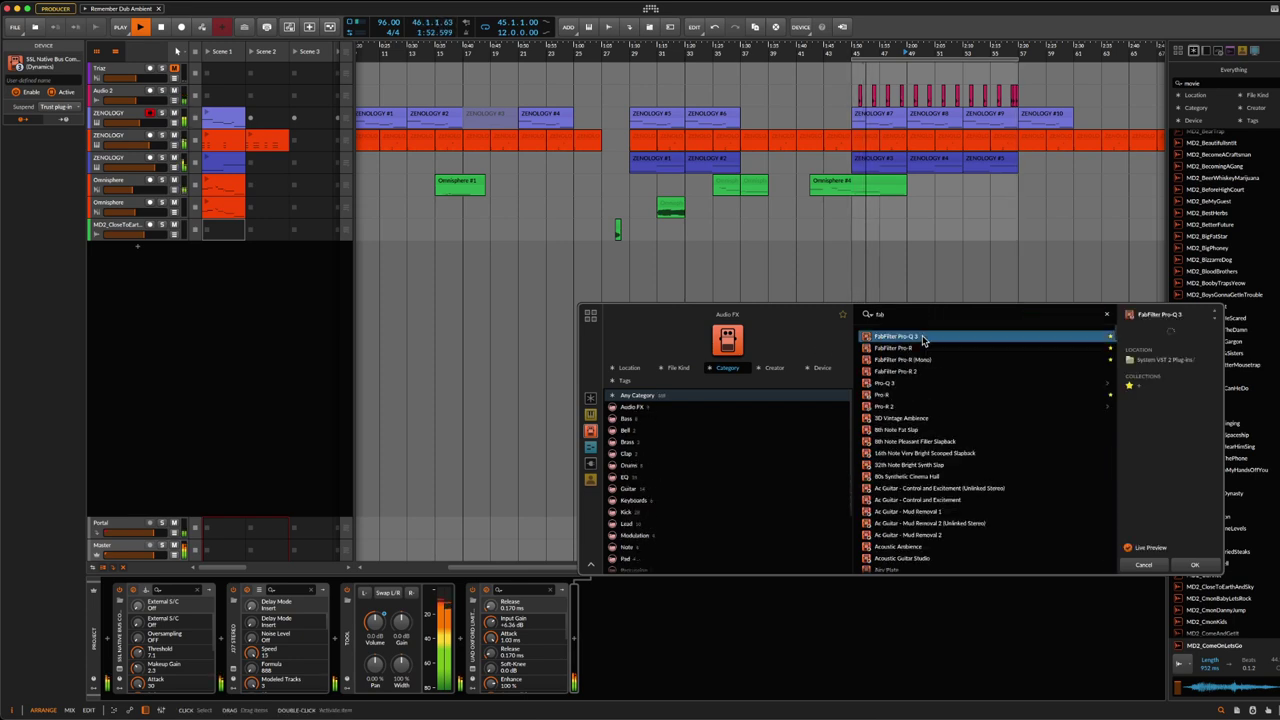
click(1189, 562)
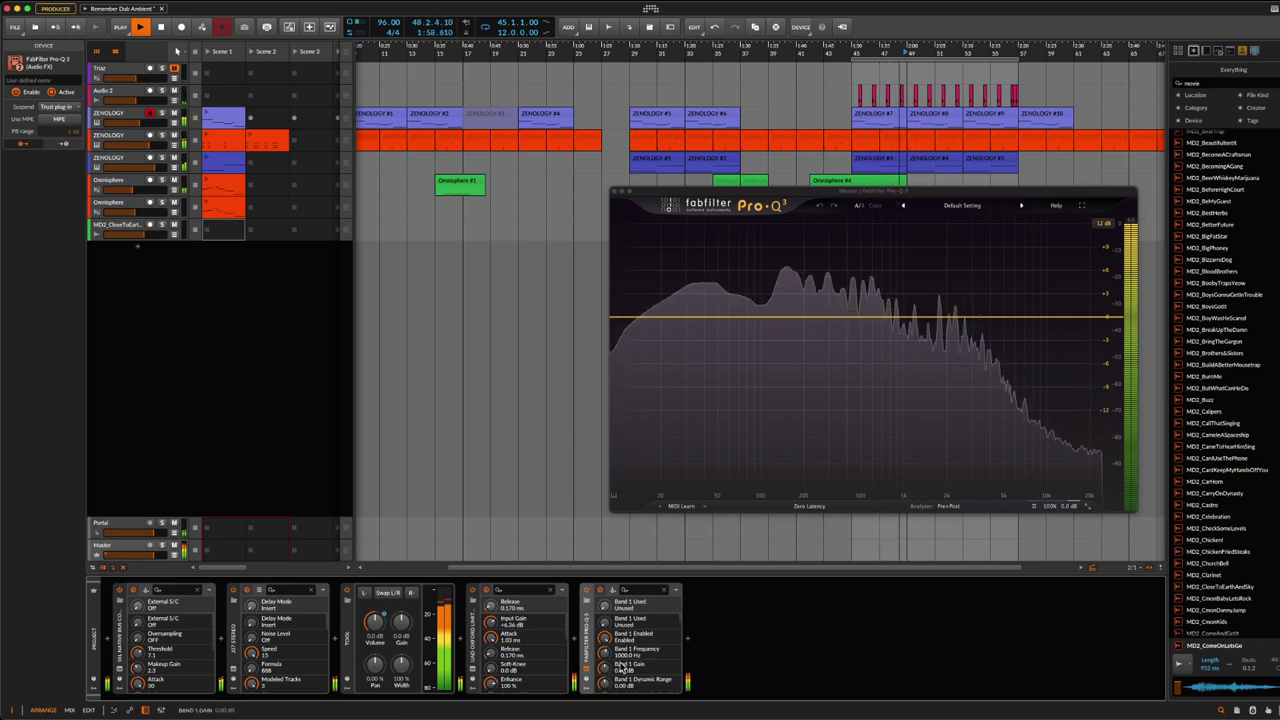
drag(588, 645, 480, 648)
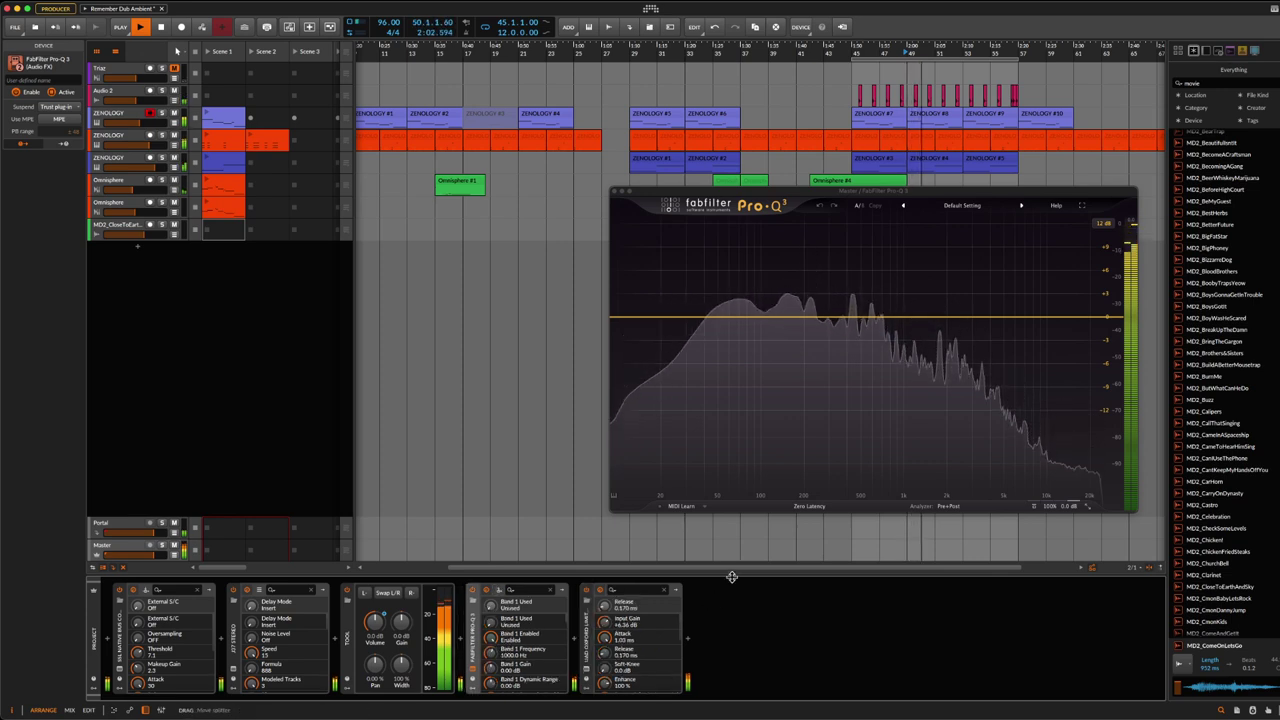
Step: Lower the input gain of the Master track's Oxford Limiter to +1.74 dB and close its window
click(588, 676)
click(594, 672)
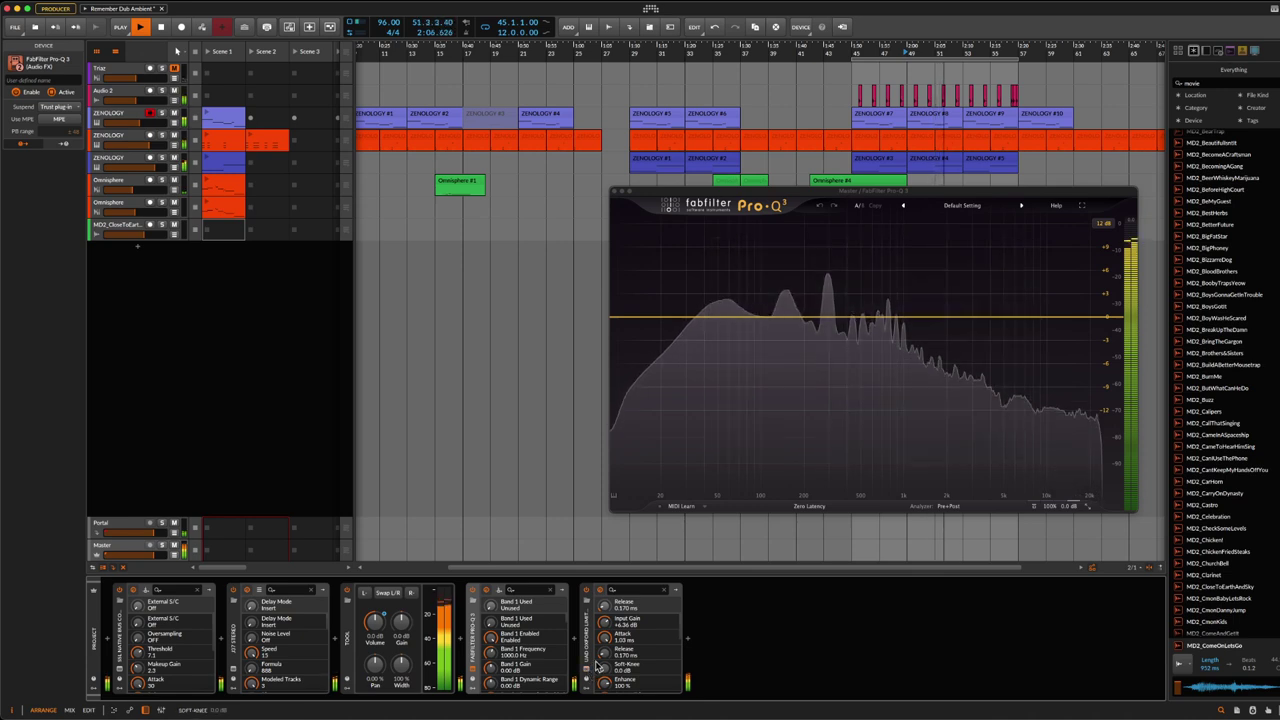
click(587, 594)
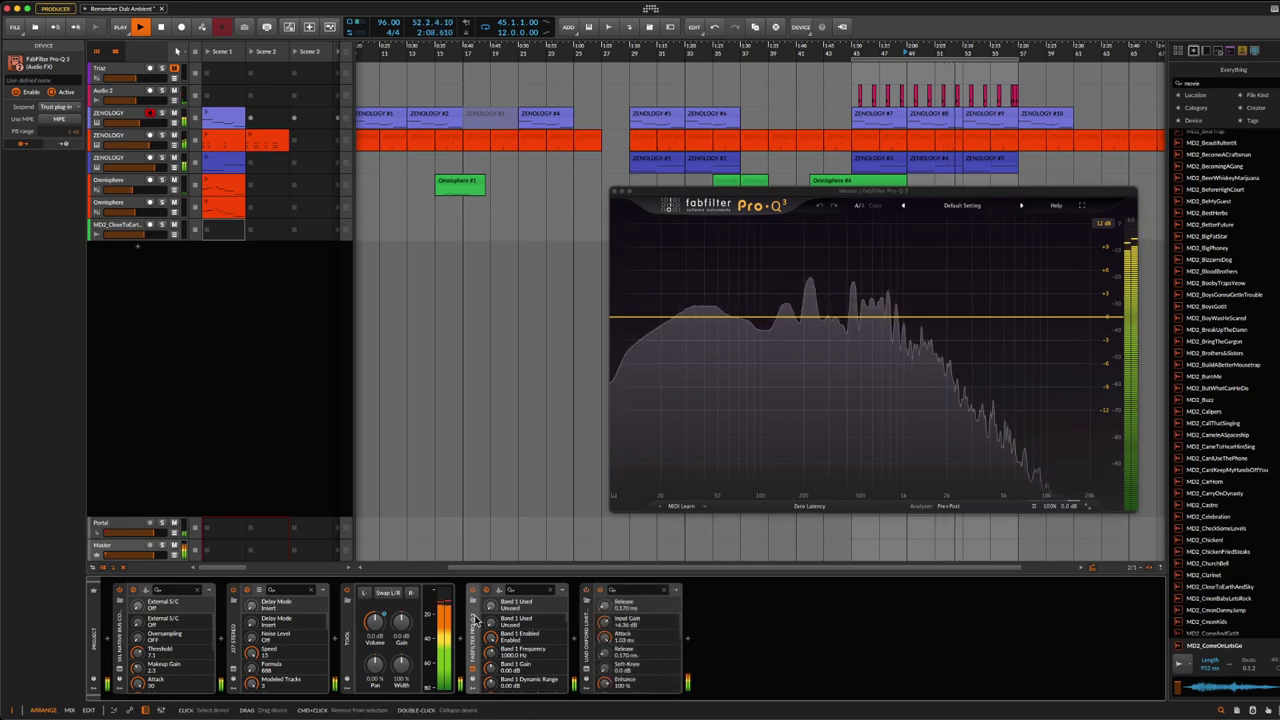
click(587, 675)
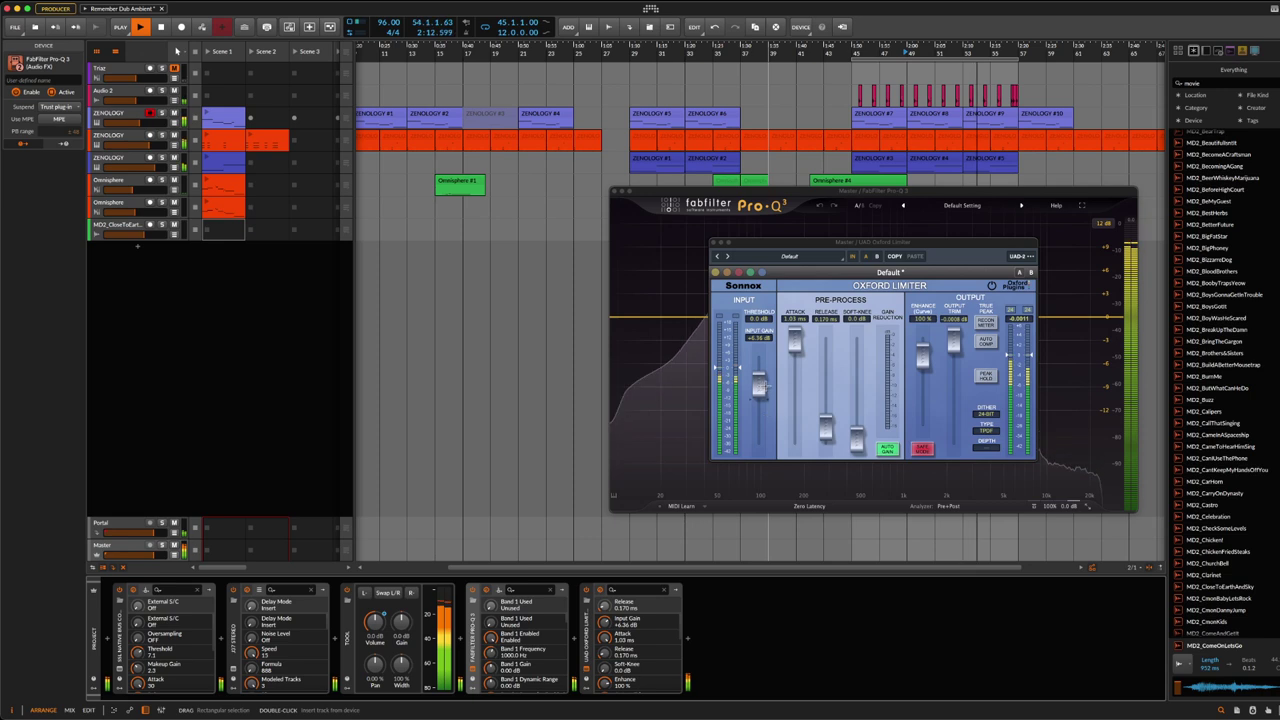
drag(759, 385, 760, 392)
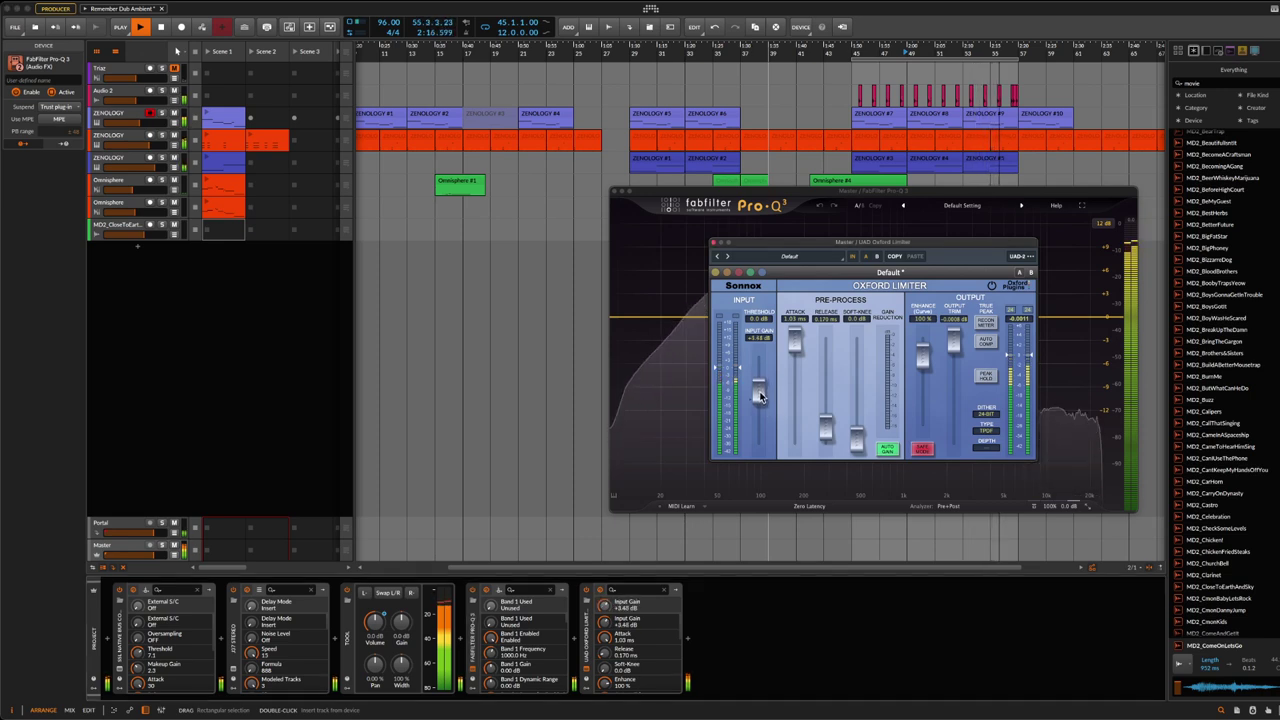
drag(759, 393, 759, 396)
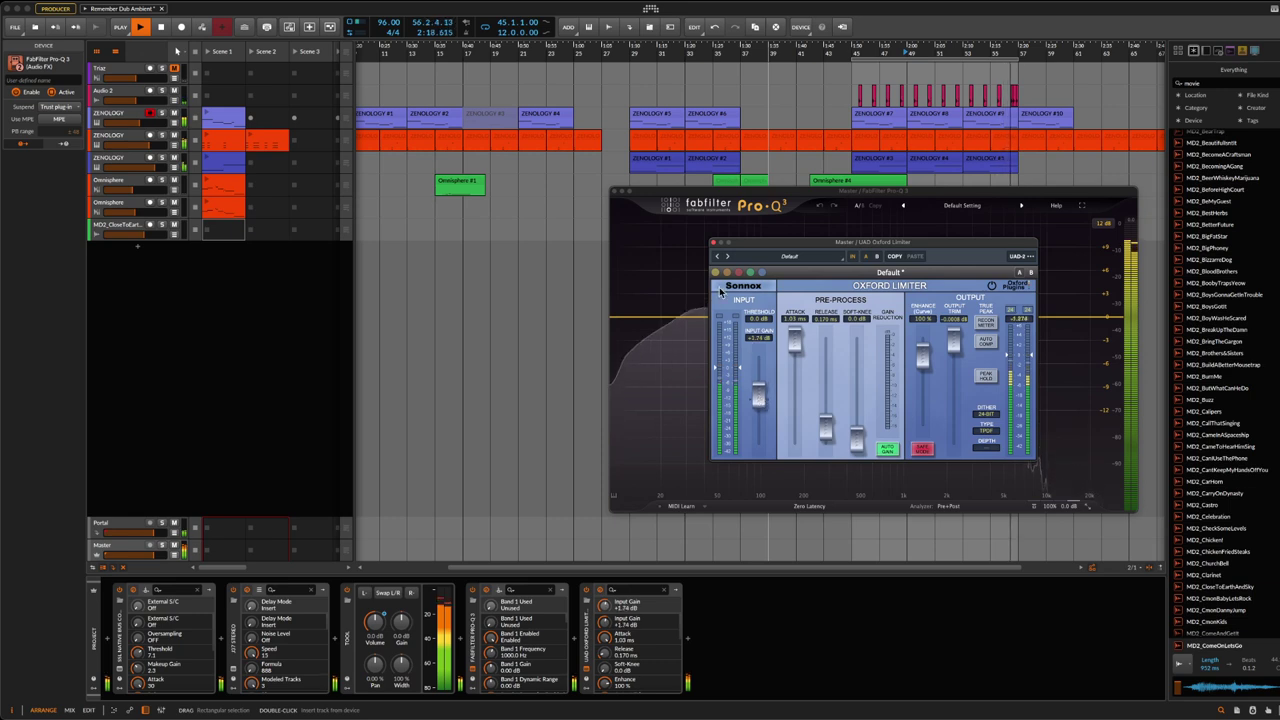
click(715, 244)
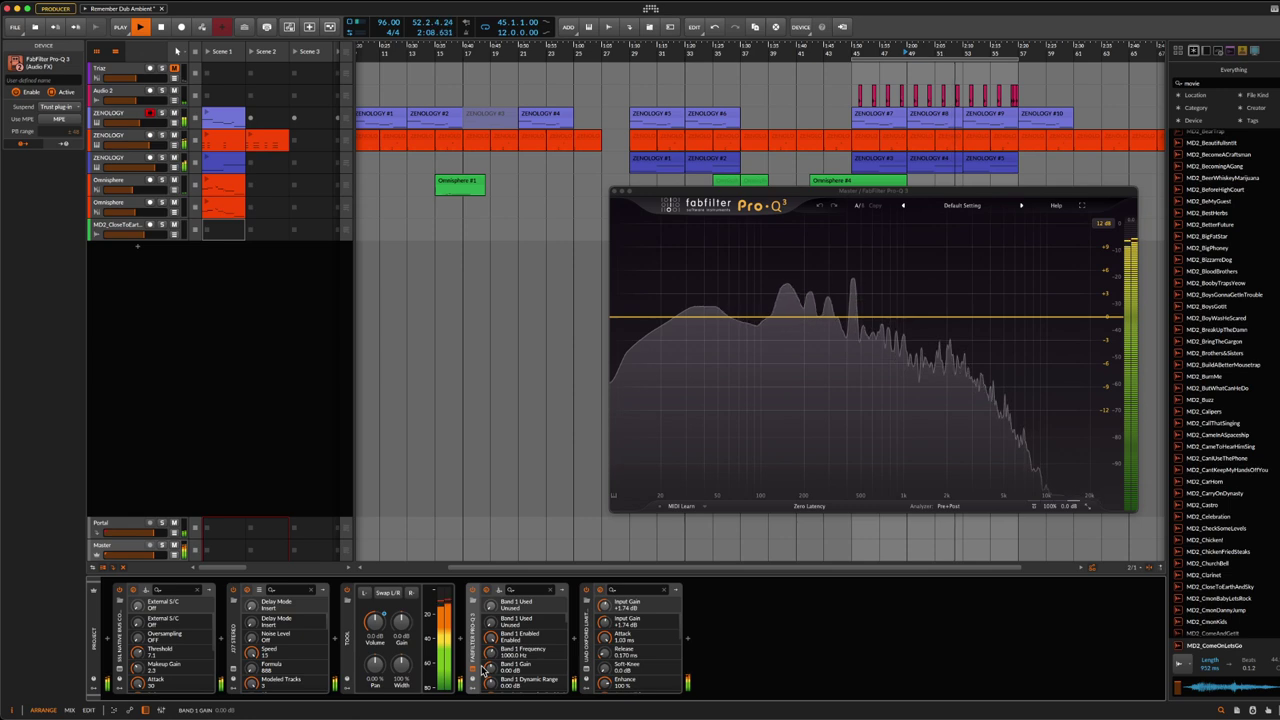
Step: Close the Pro-Q 3 window, stop playback, and save the project
click(615, 190)
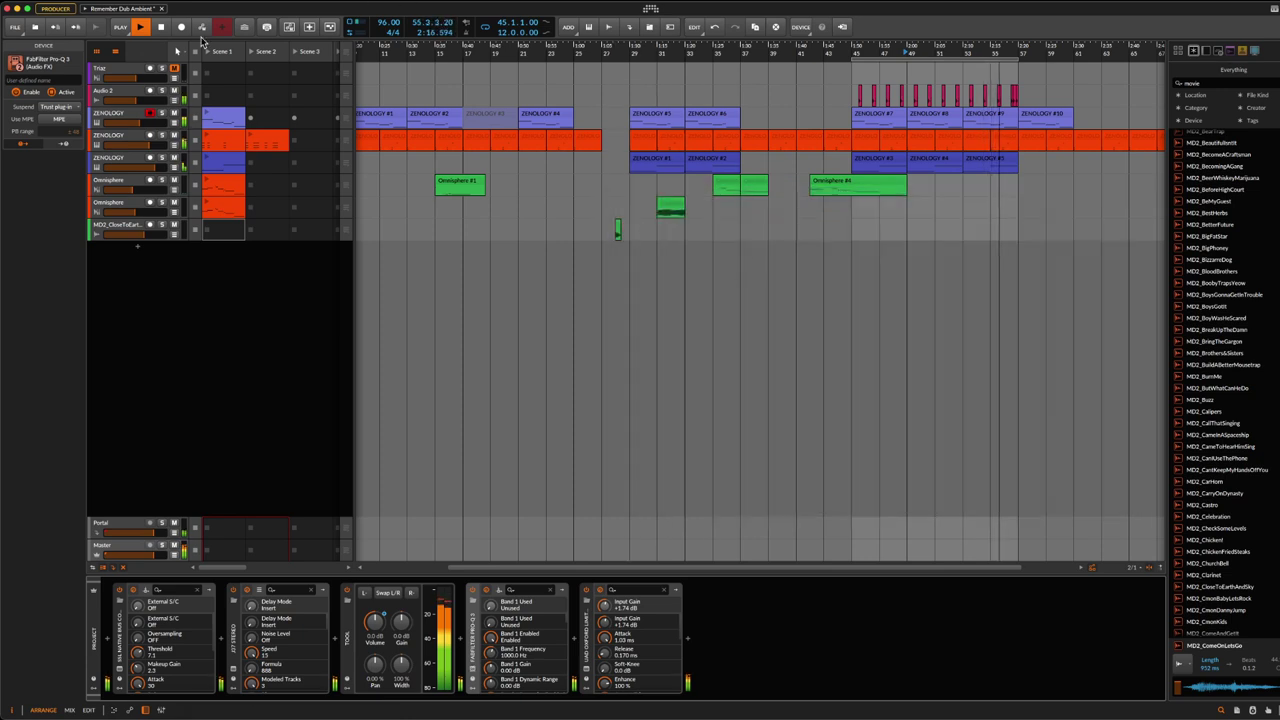
click(161, 29)
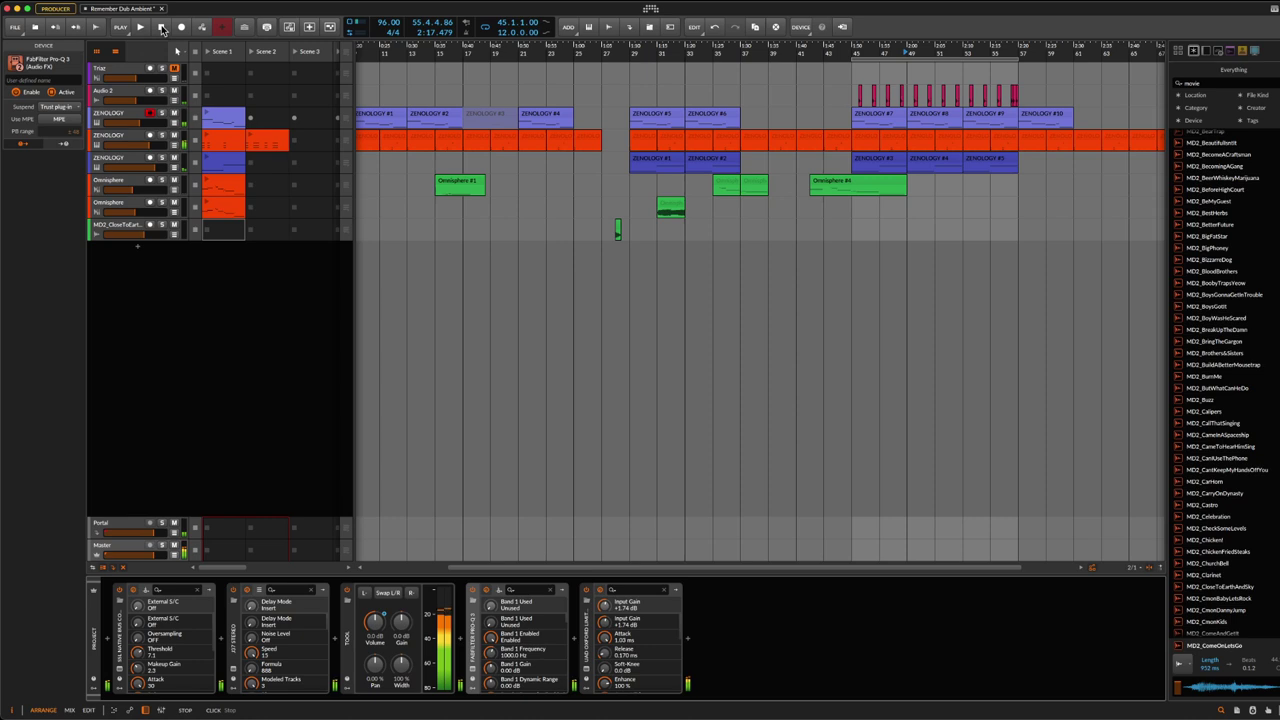
key(ctrl+s)
Step: Add Youlean Loudness Meter 2 to the end of the Master chain and move its window clear of the arrangement clips
scroll(663, 437, right, 2)
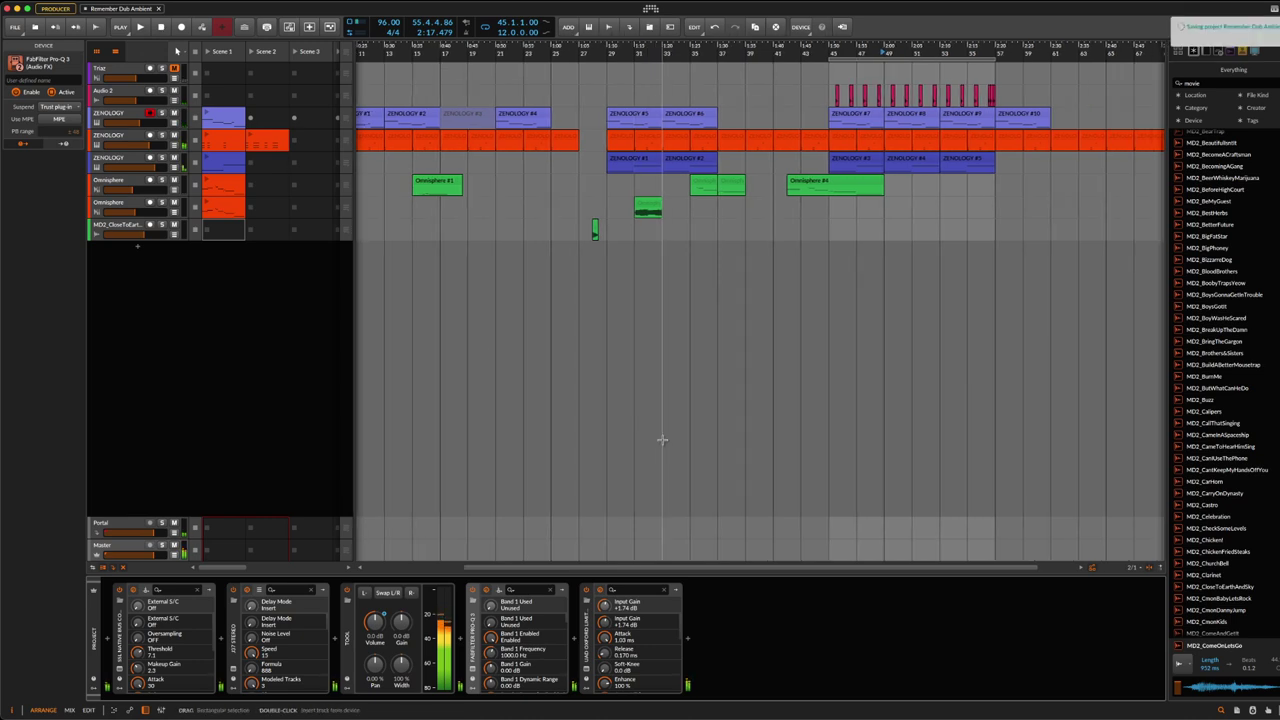
click(688, 638)
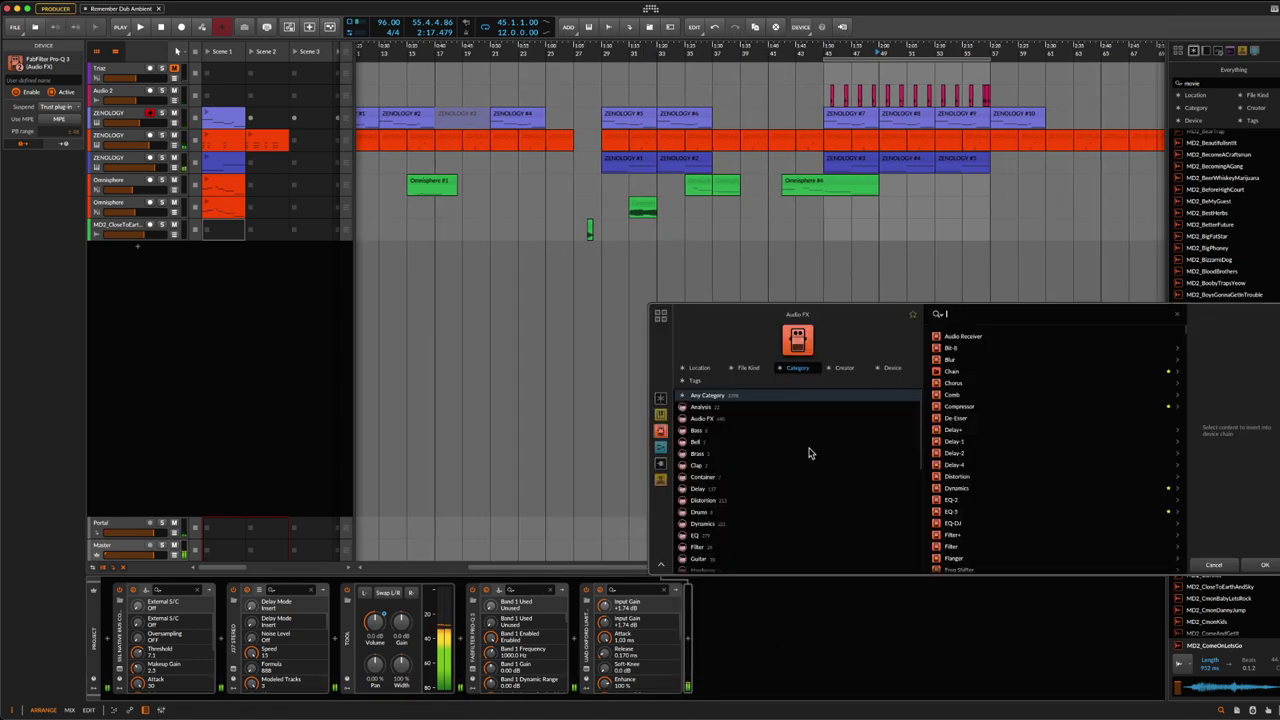
text(you)
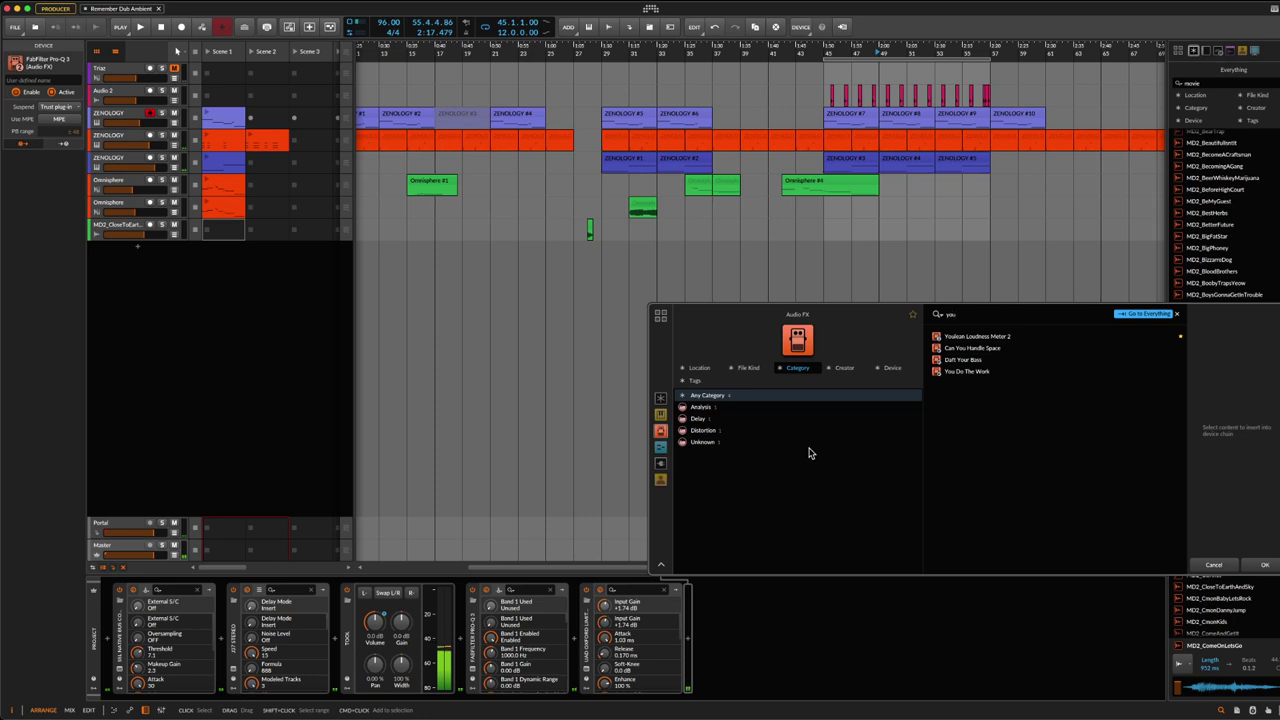
key(Down)
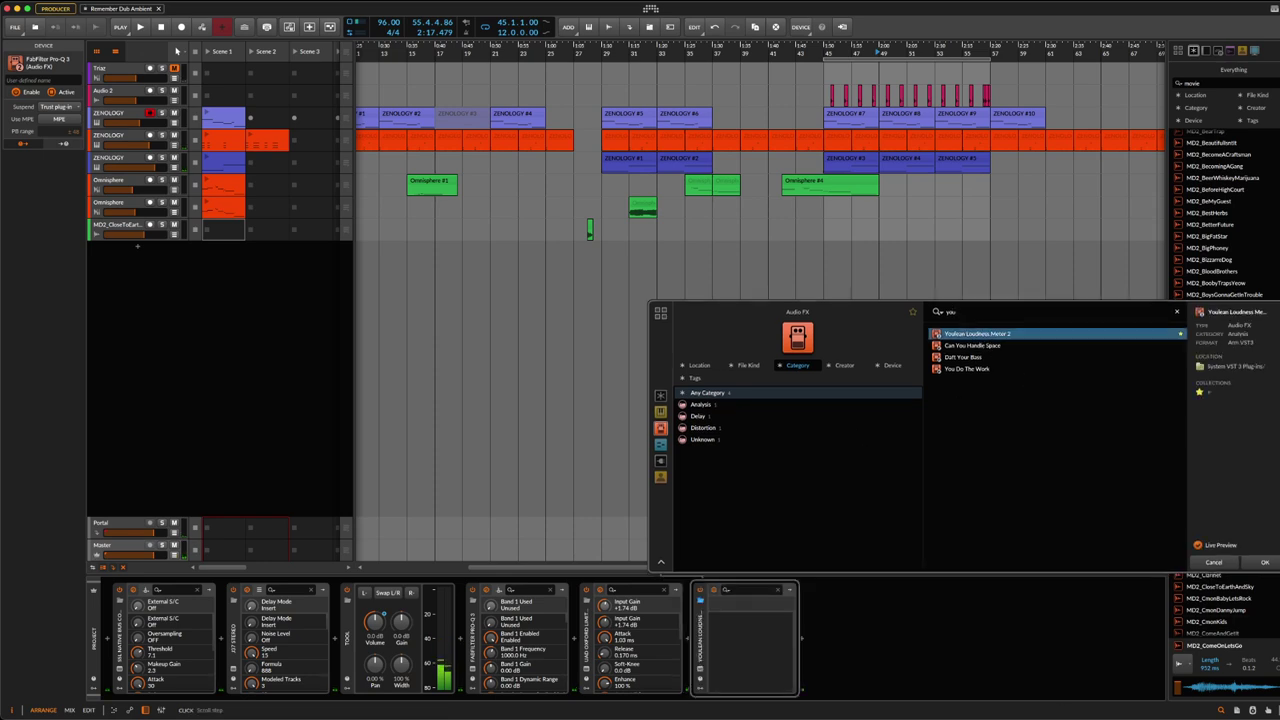
click(1266, 563)
drag(797, 220, 857, 270)
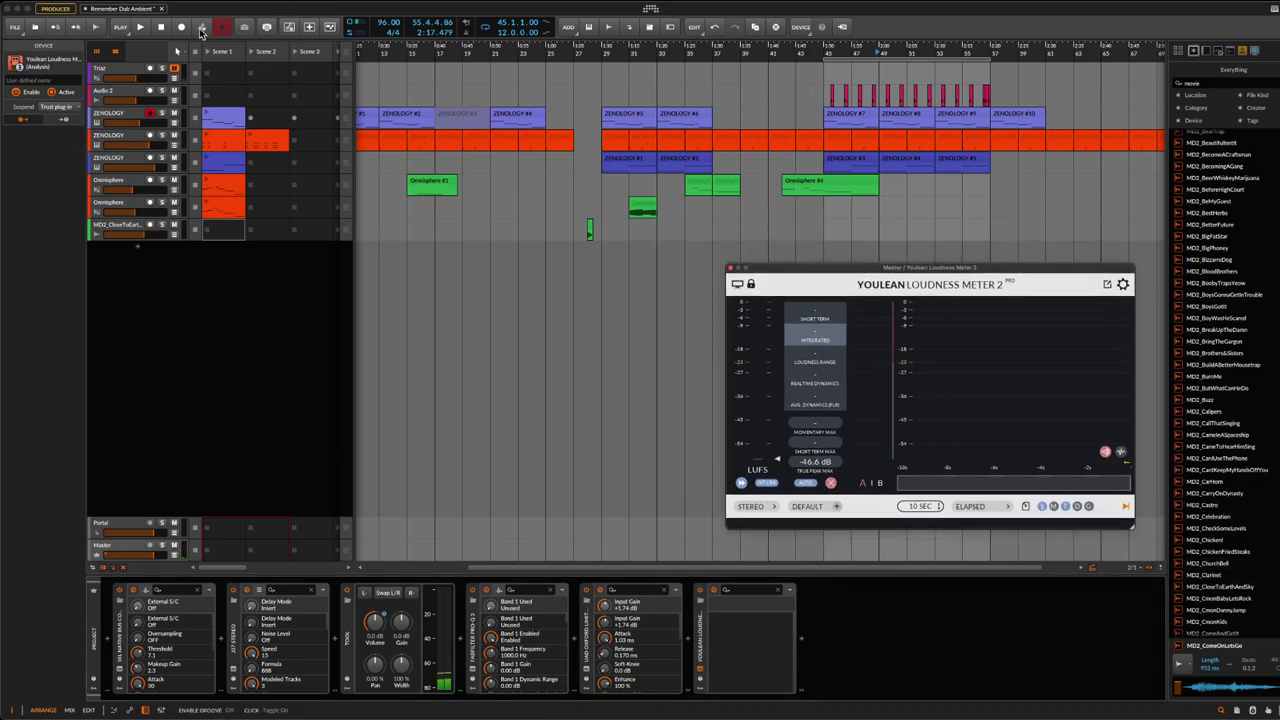
Step: Play the song from the beginning, lower the Master Oxford Limiter's input gain to -1.07 dB, and close the limiter window
click(159, 28)
click(139, 28)
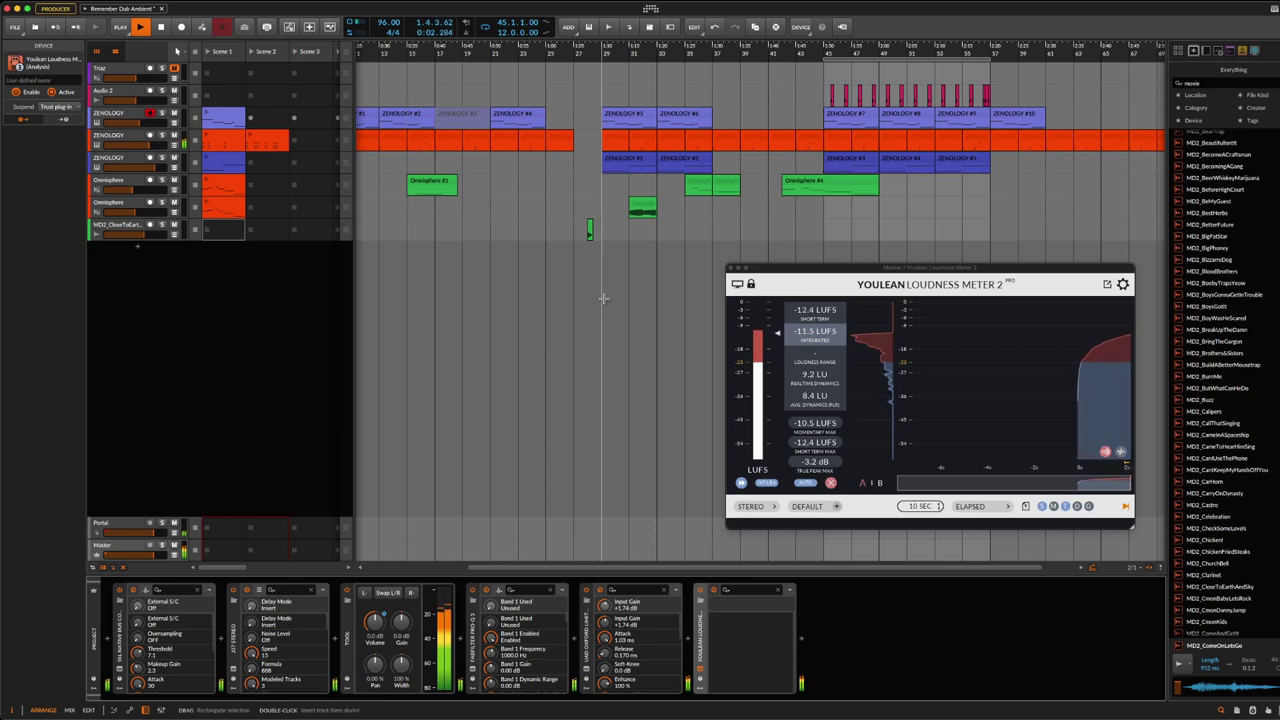
click(588, 676)
drag(759, 395, 762, 402)
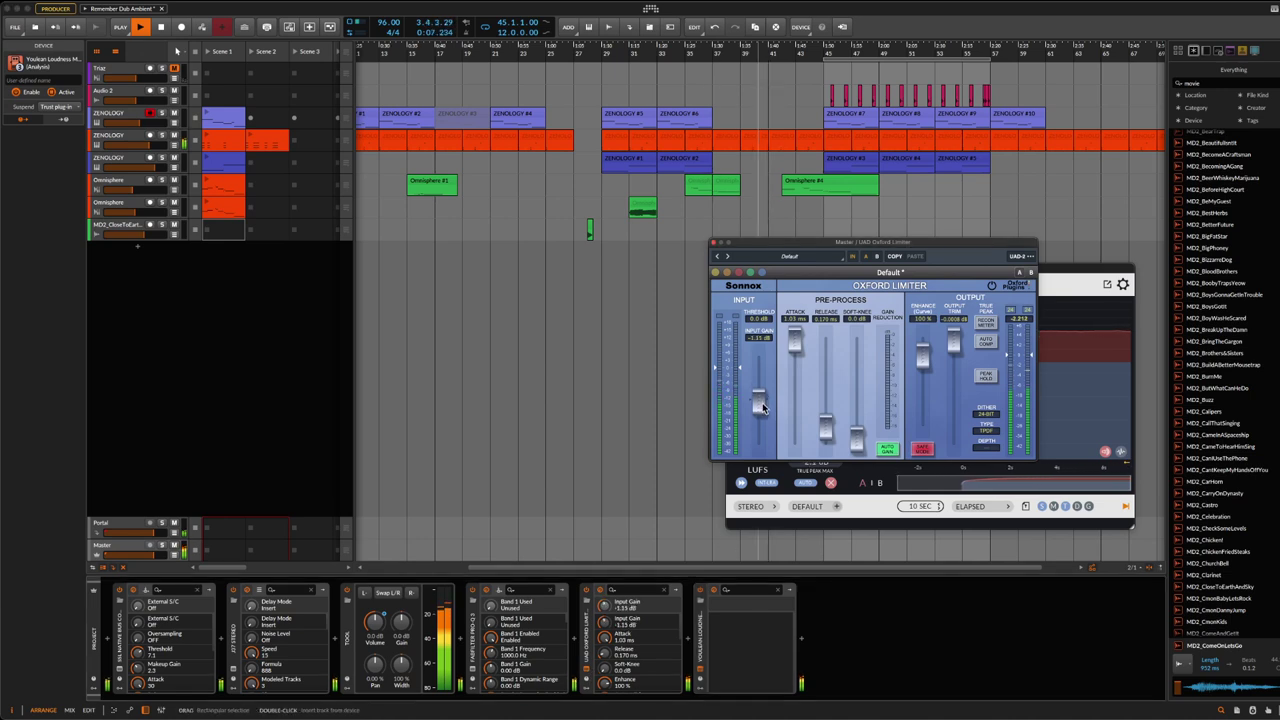
click(715, 242)
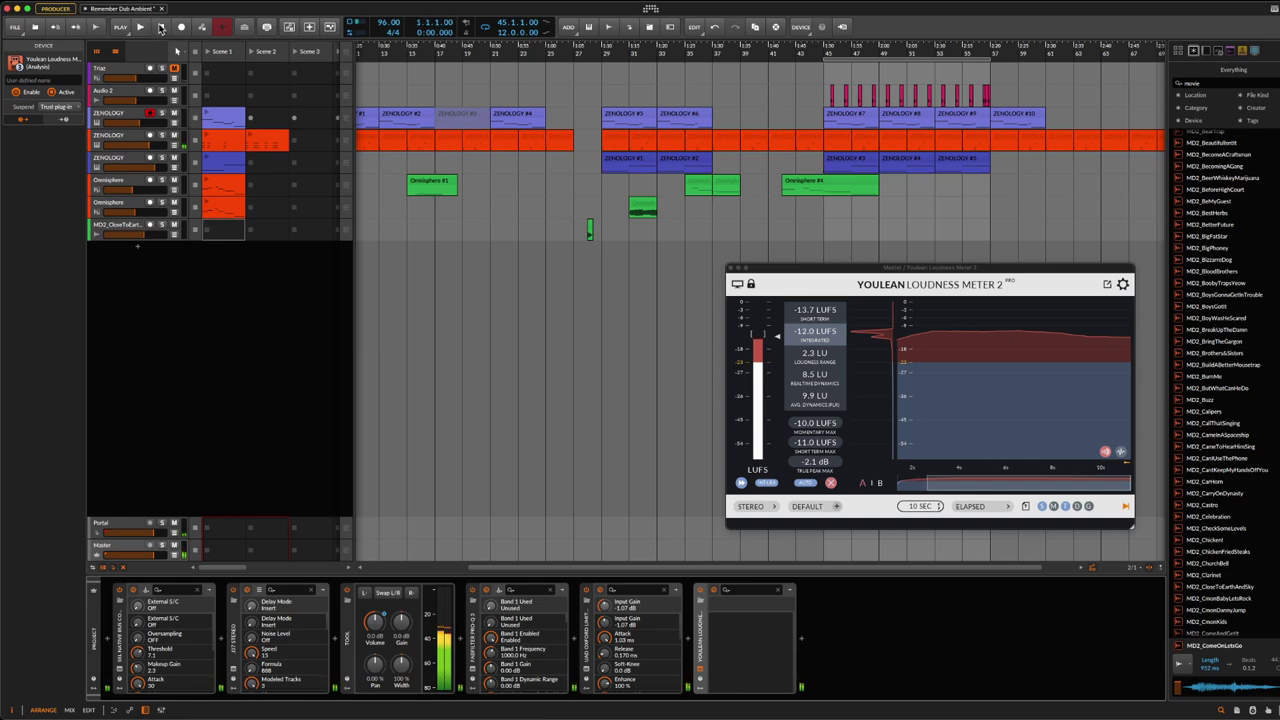
Step: Replay from the beginning, close the loudness meter, and fine-tune the Master Oxford Limiter's input gain to -1.11 dB
click(139, 28)
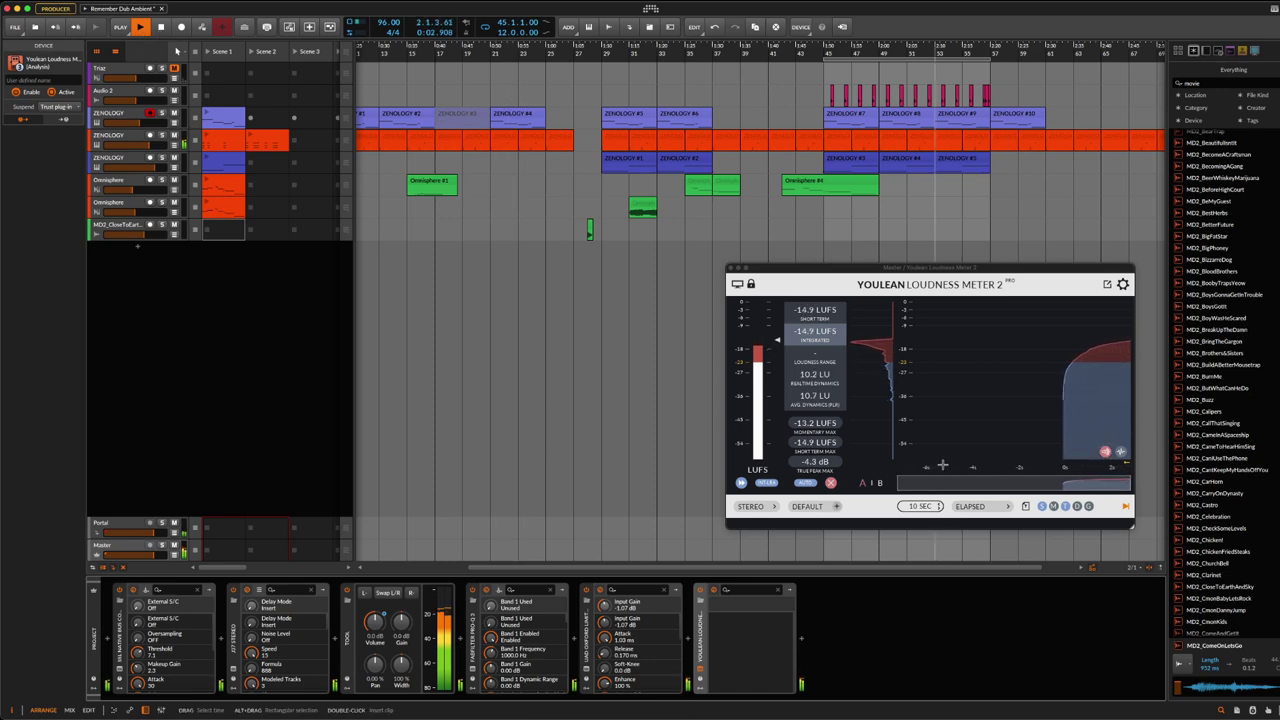
click(731, 268)
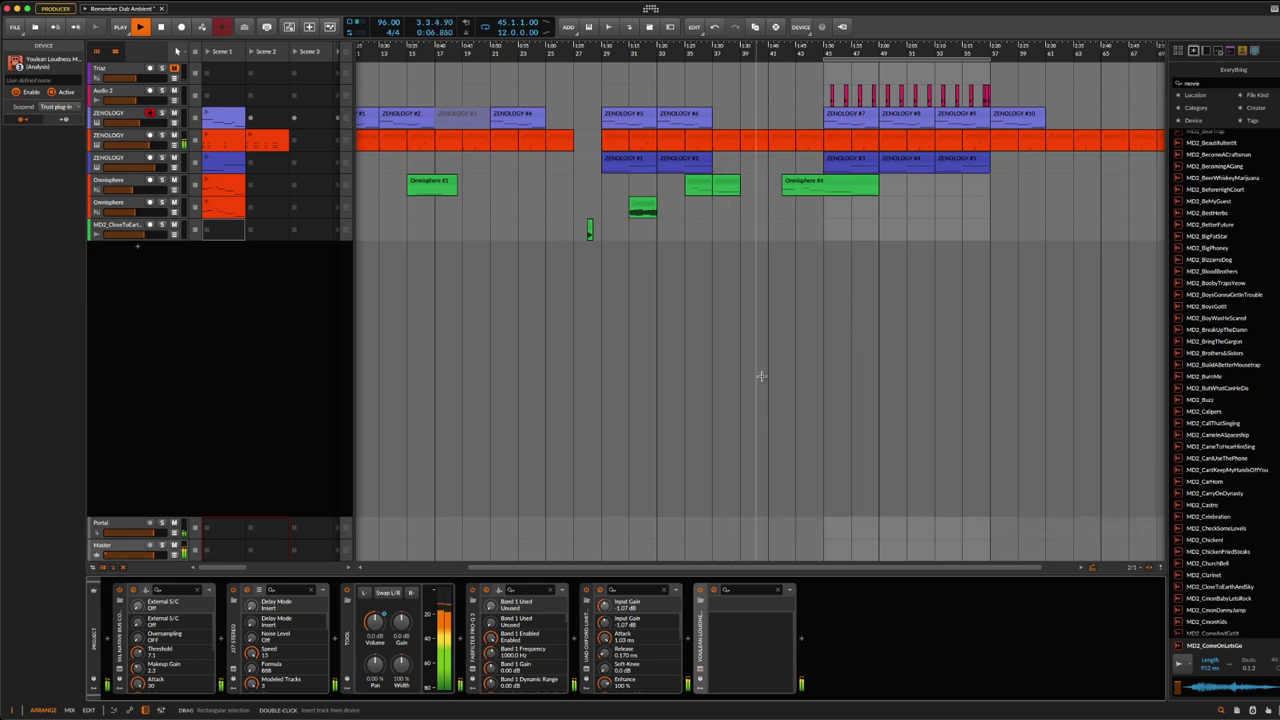
mouse_move(781, 703)
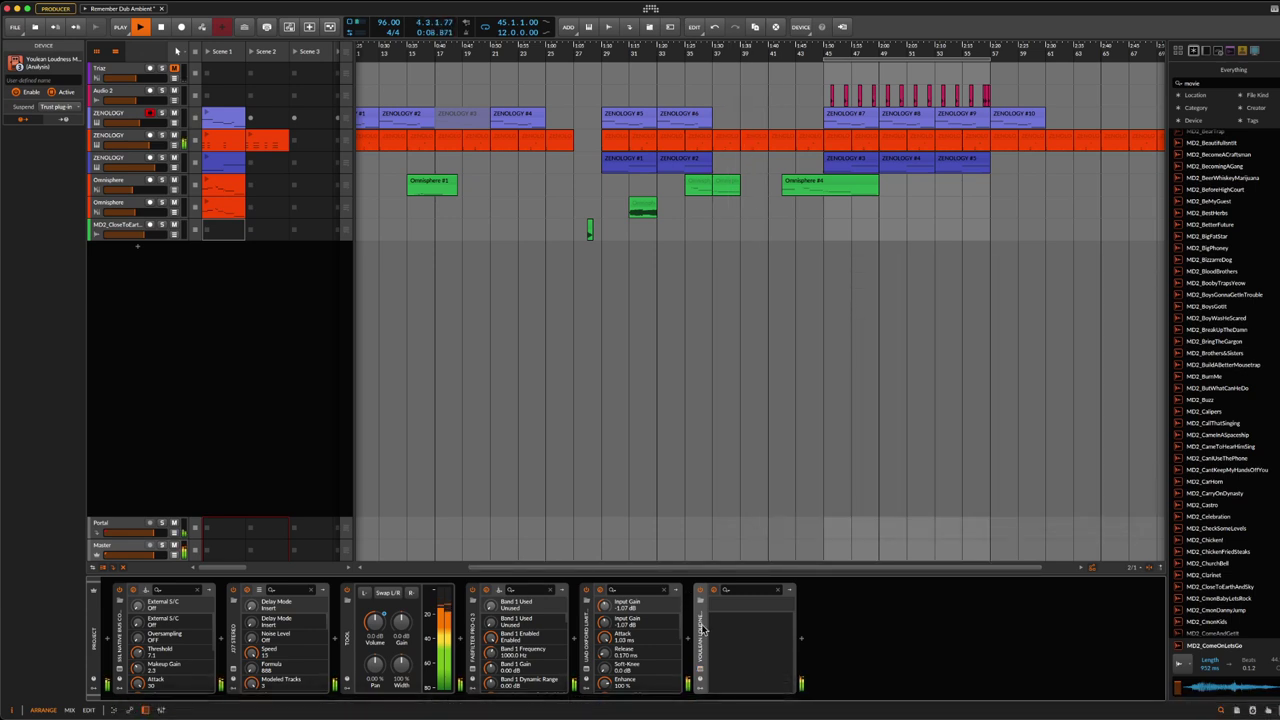
click(588, 675)
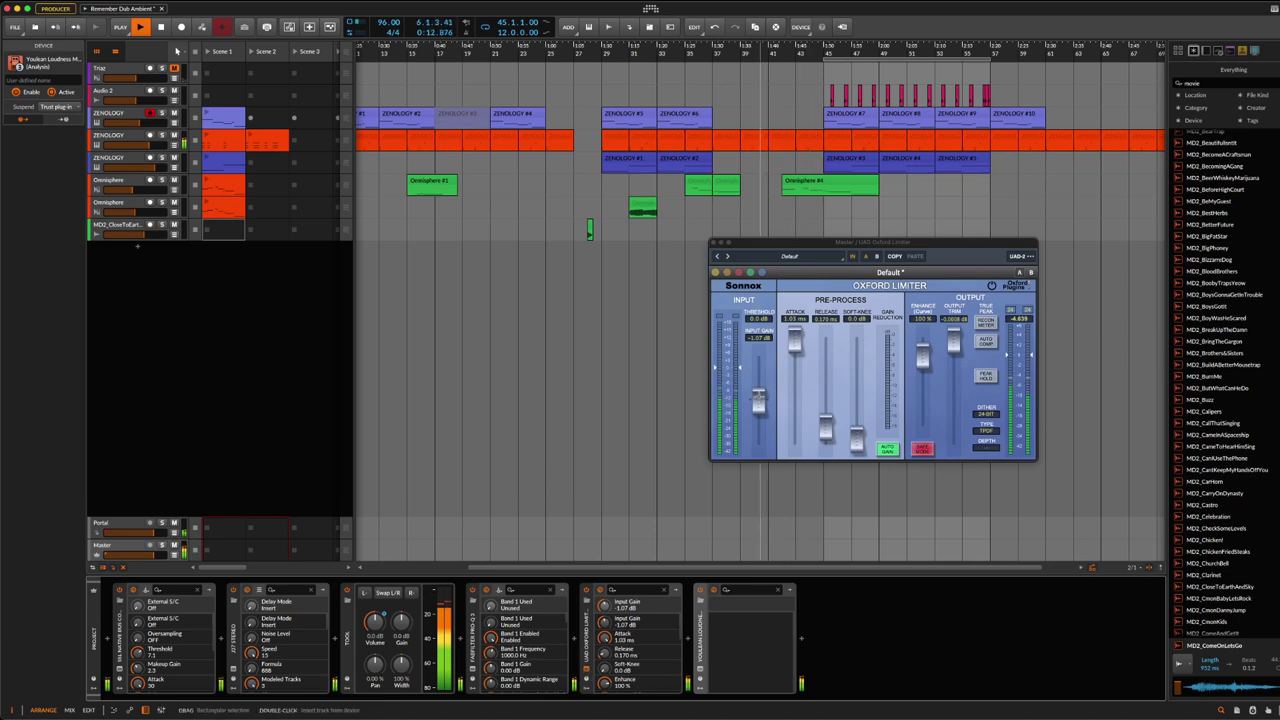
drag(759, 403, 760, 407)
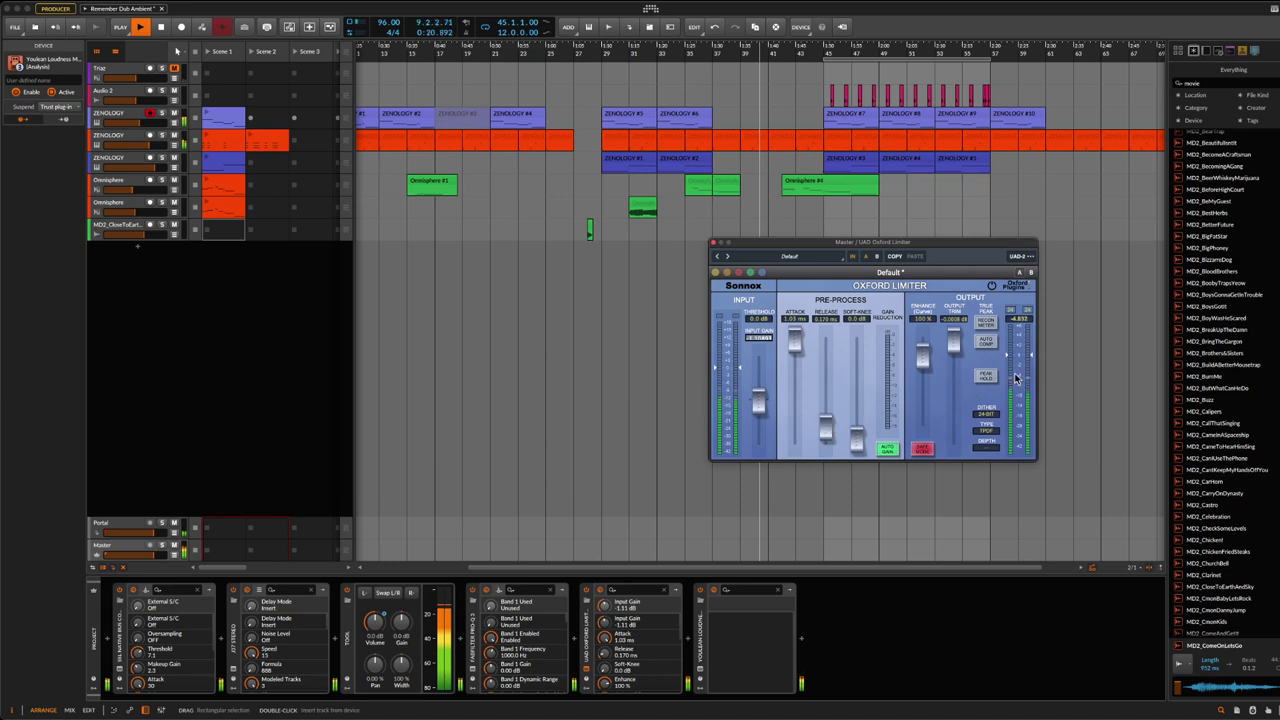
click(714, 243)
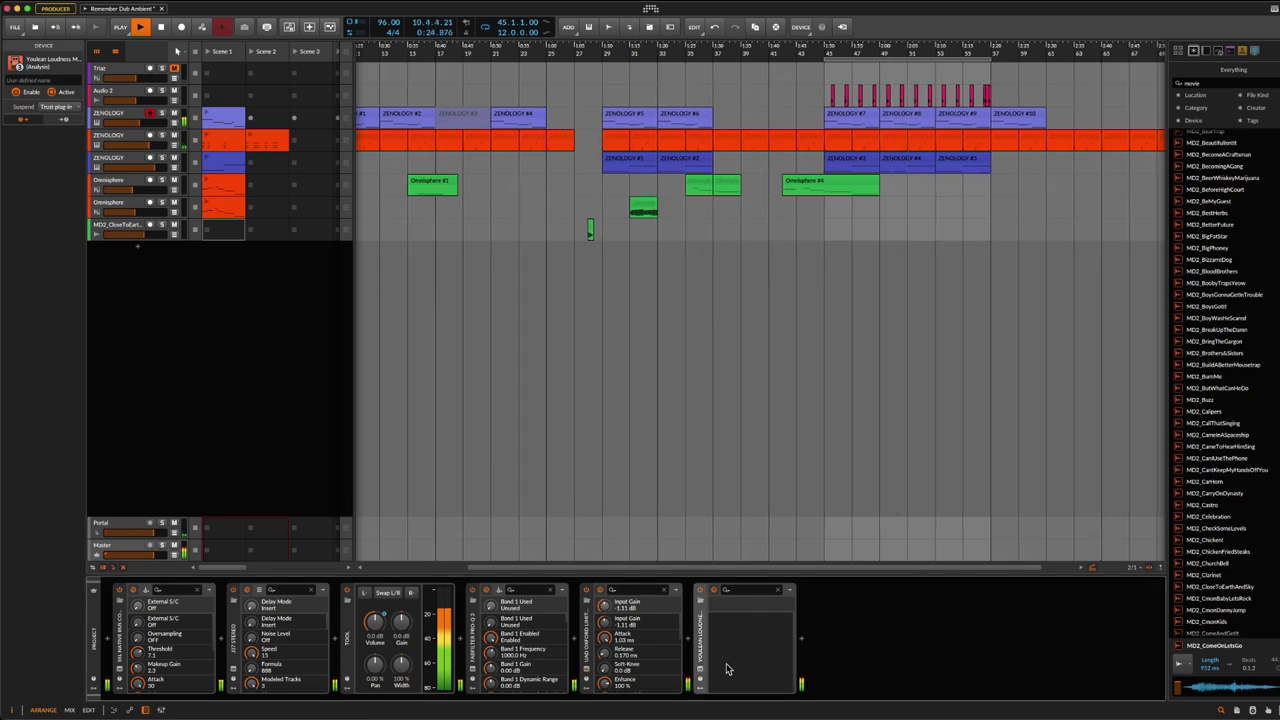
Step: Set the upper Omnisphere track's volume to -14.1 dB during playback and save the project
scroll(815, 497, left, 5)
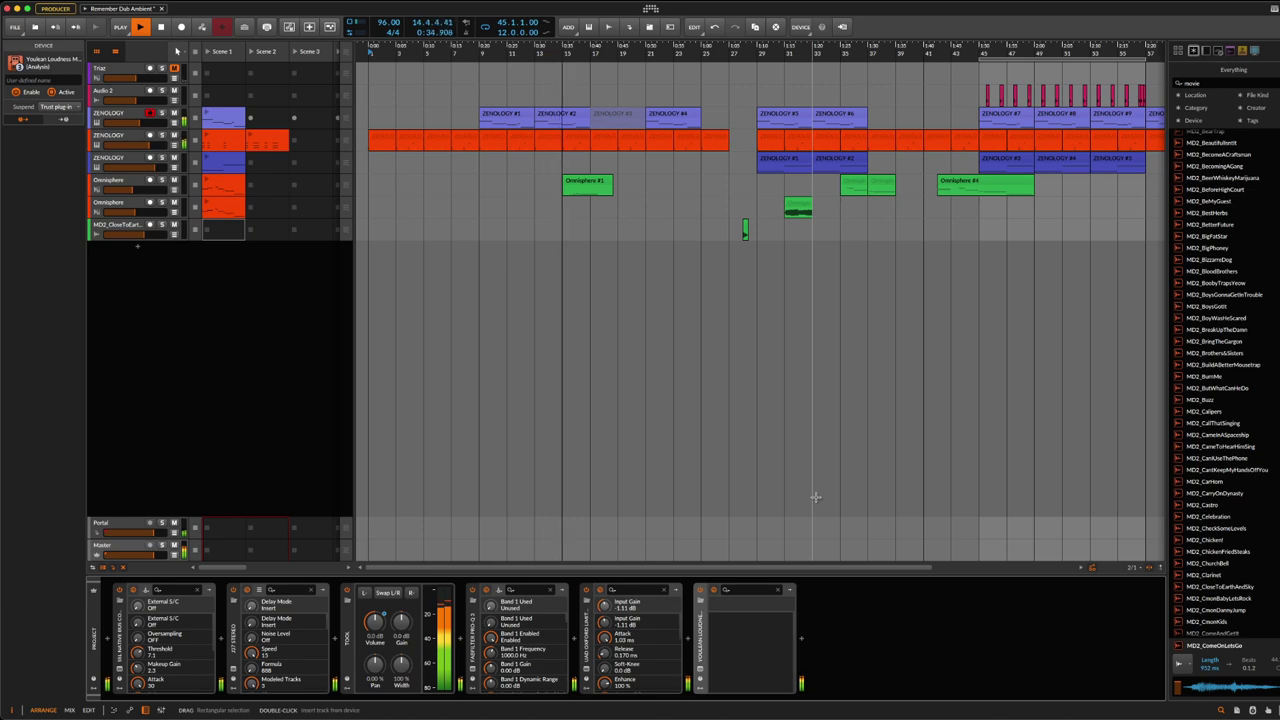
scroll(815, 497, right, 1)
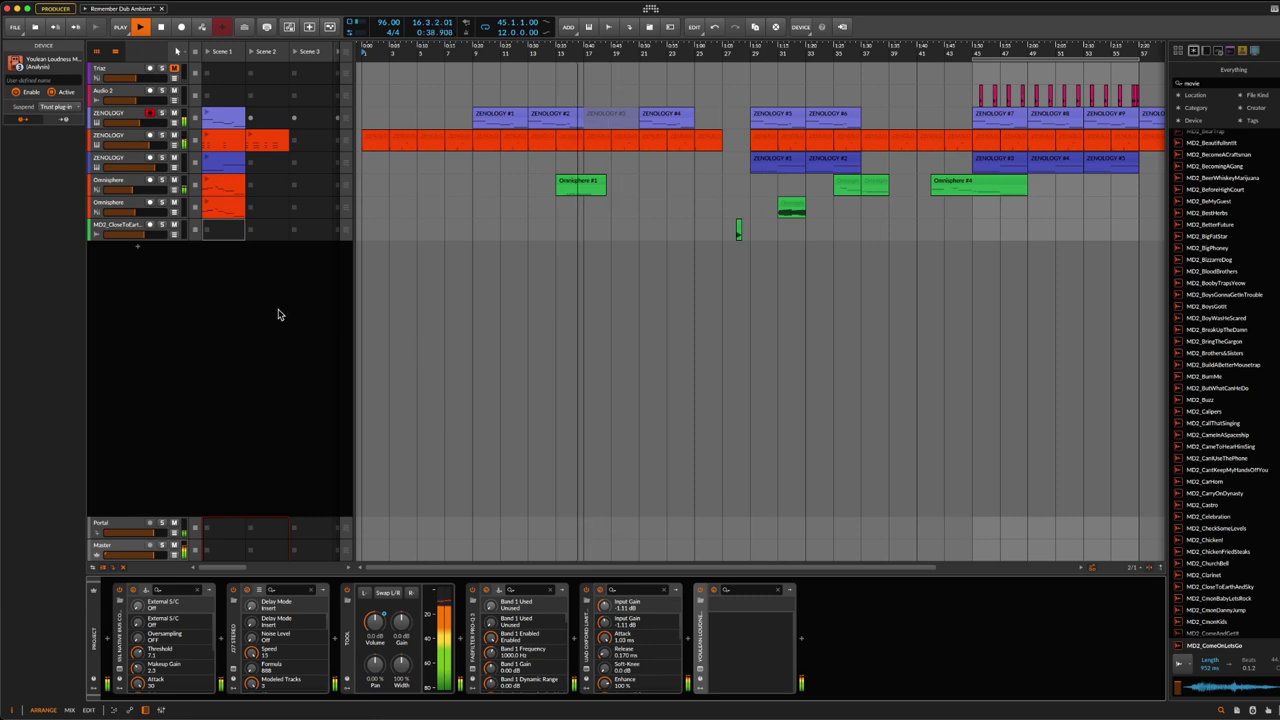
click(130, 187)
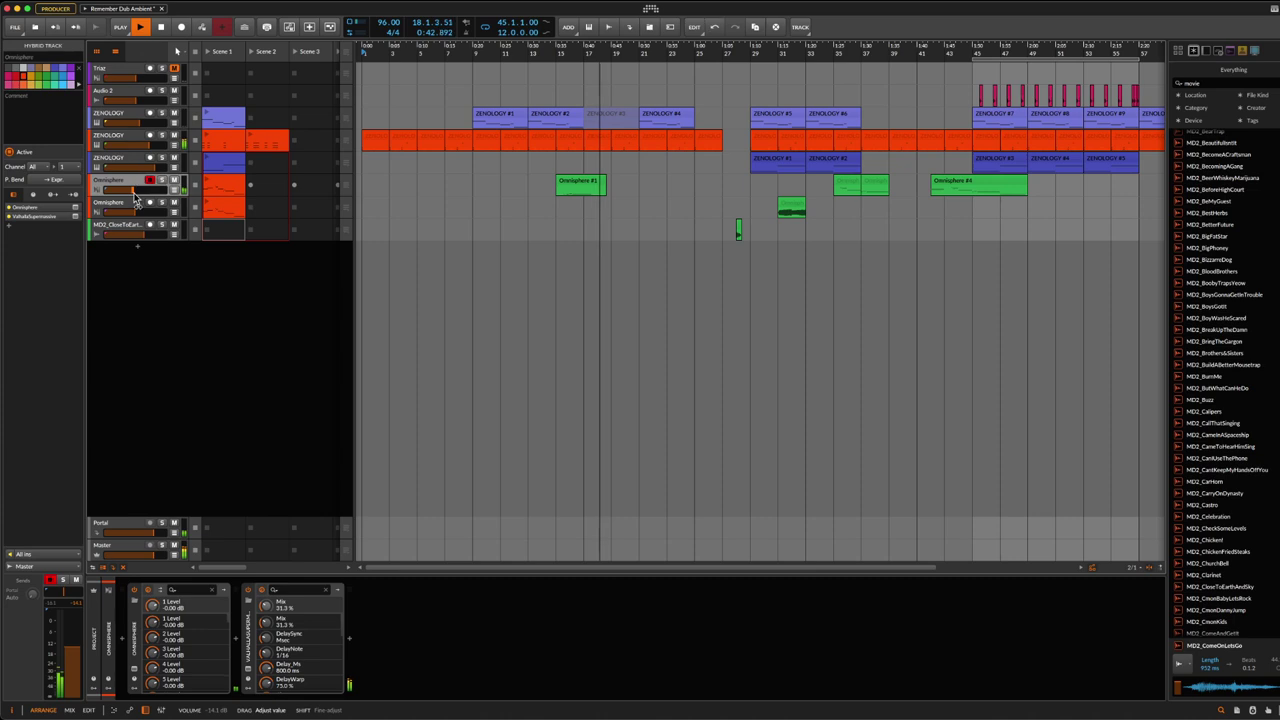
key(ctrl+s)
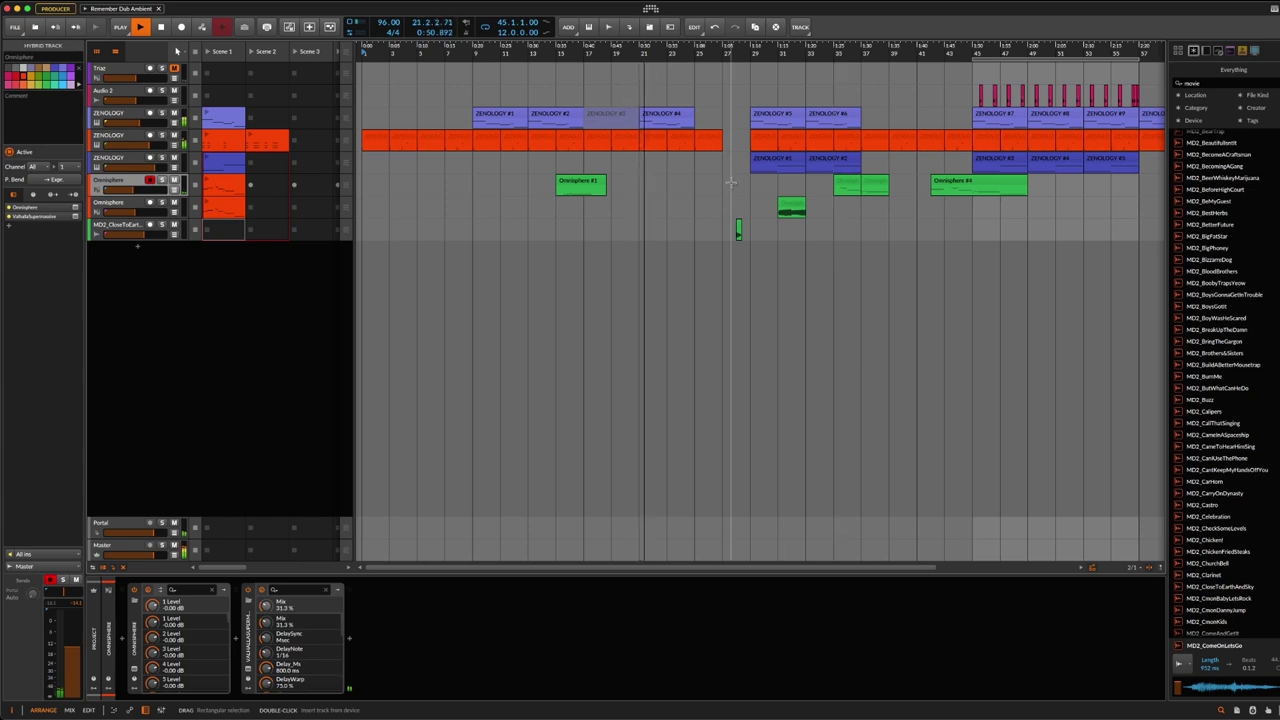
Step: Shorten the ZENOLOGY #4 clip on the first ZENOLOGY track so it ends at bar 23, and save the project
drag(697, 125, 666, 118)
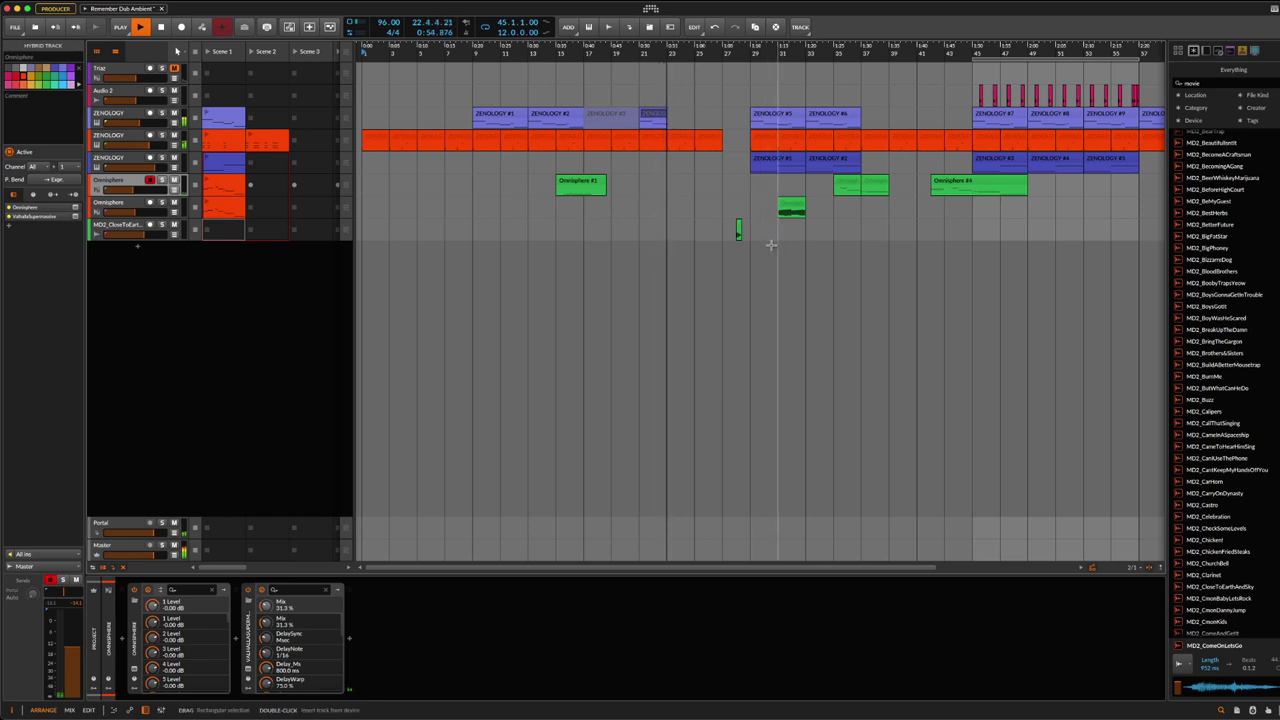
key(ctrl+s)
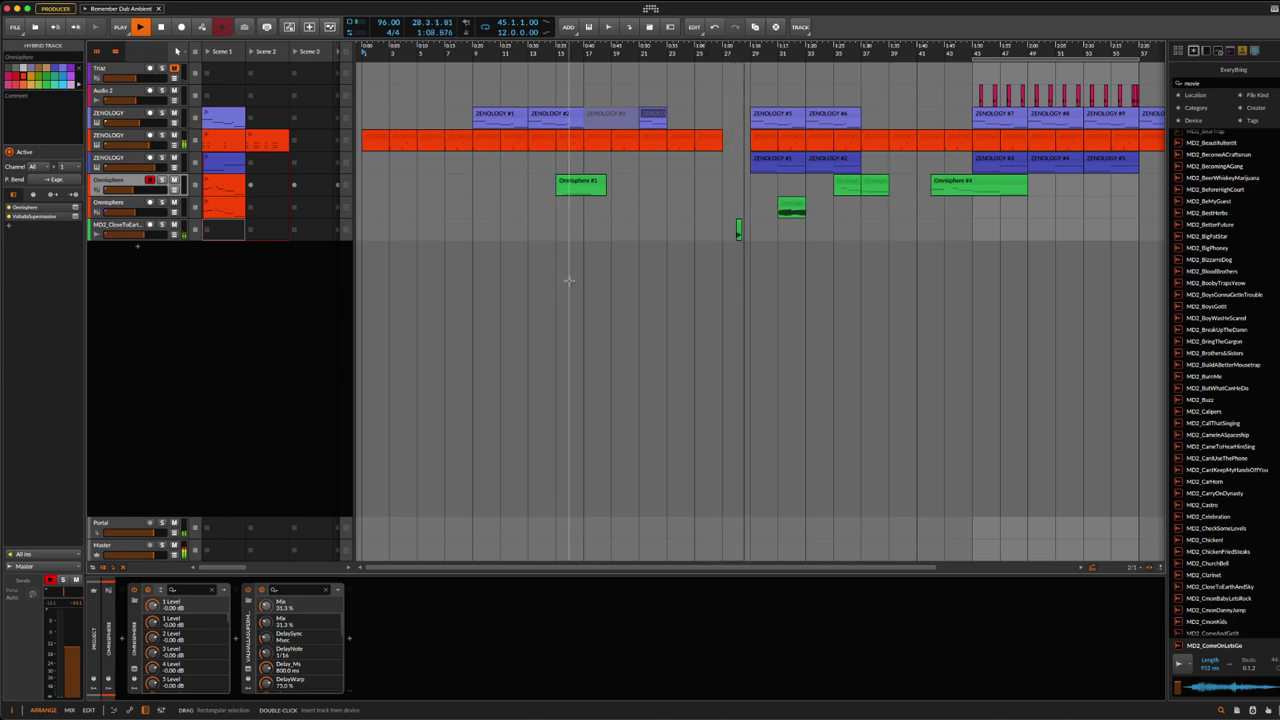
Step: Select the MD2_CloseToEarthAndSky audio track and show its device chain
click(143, 235)
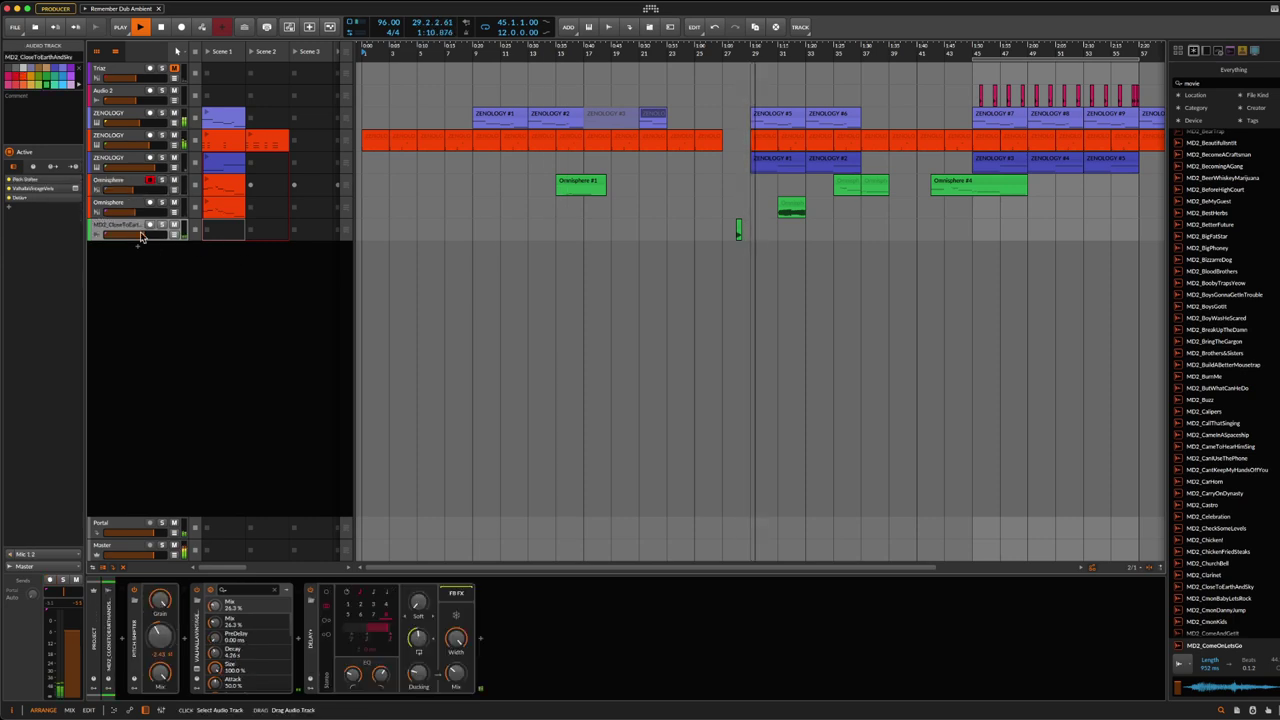
Step: Fine-tune the volume of the MD2_CloseToEarthAndSky track and save the project
drag(143, 236, 143, 240)
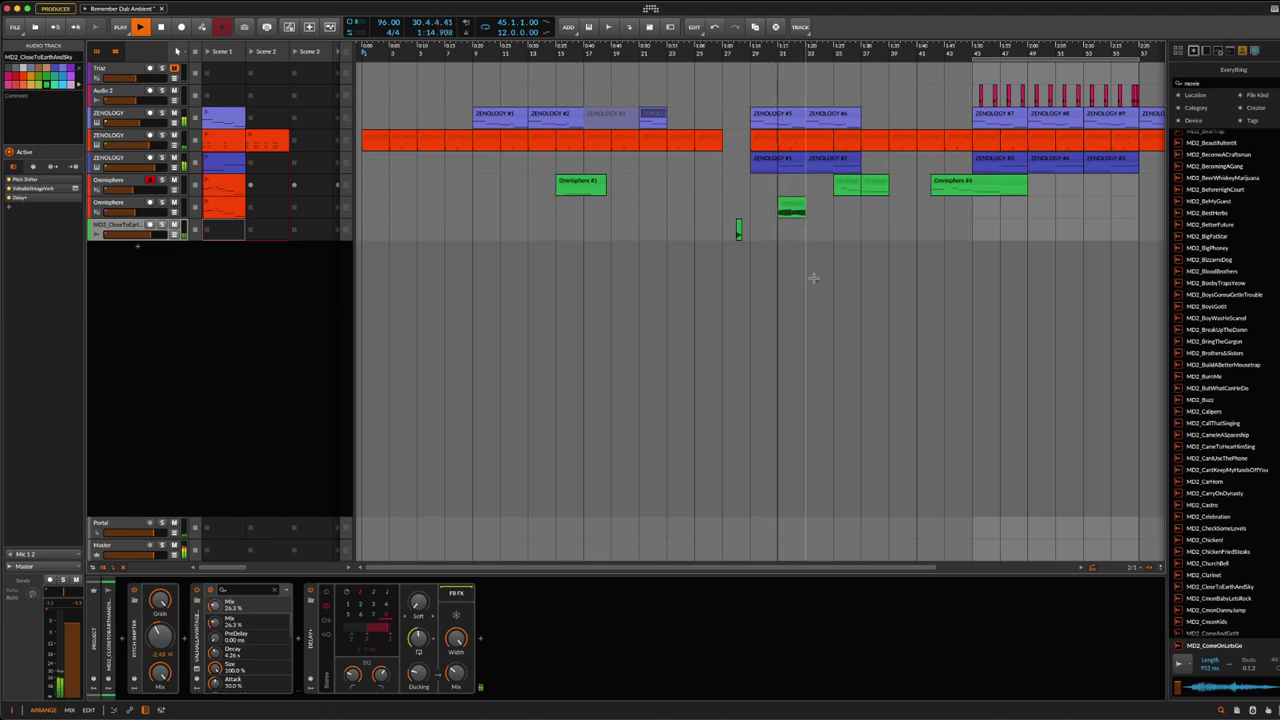
key(super+s)
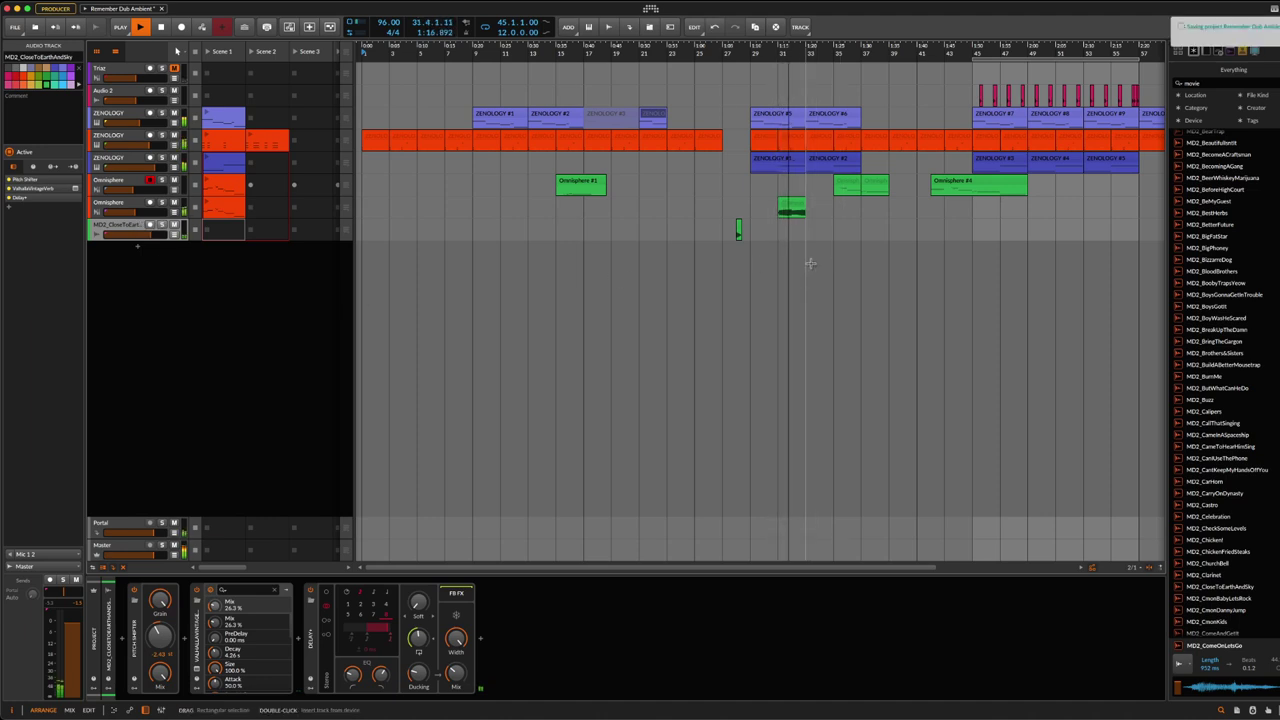
scroll(800, 272, left, 1)
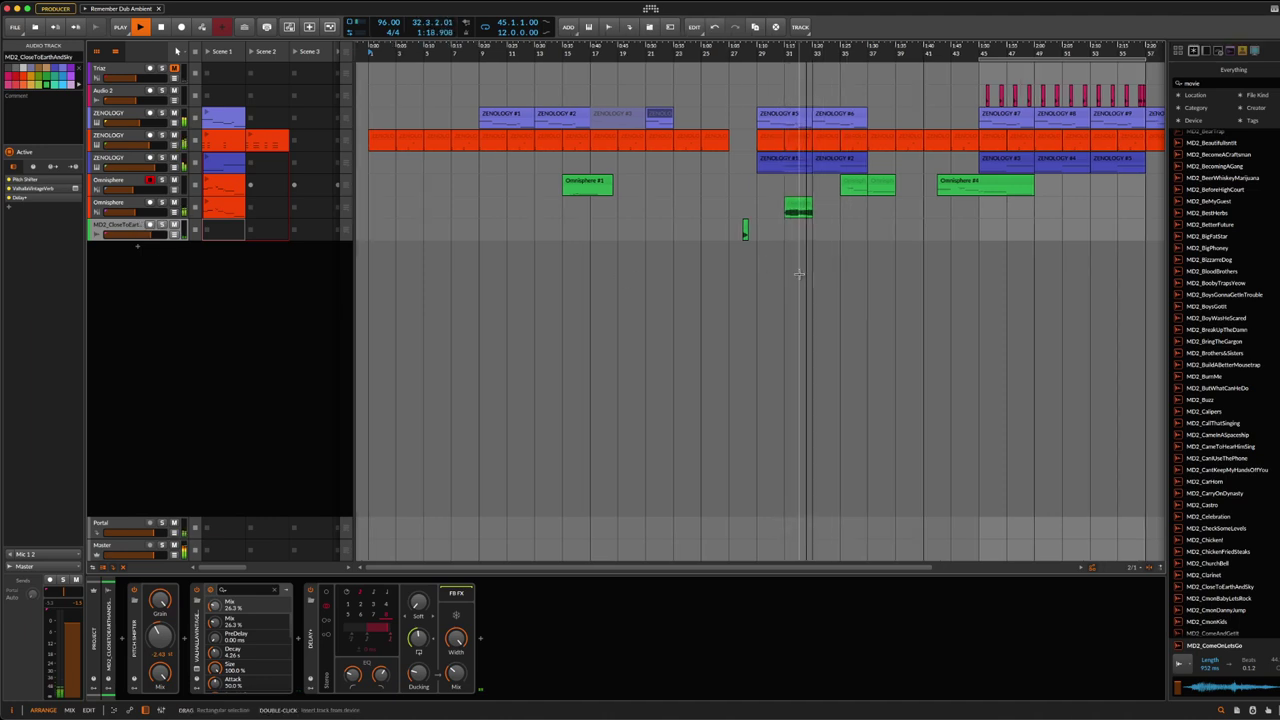
scroll(795, 280, right, 5)
scroll(795, 285, left, 5)
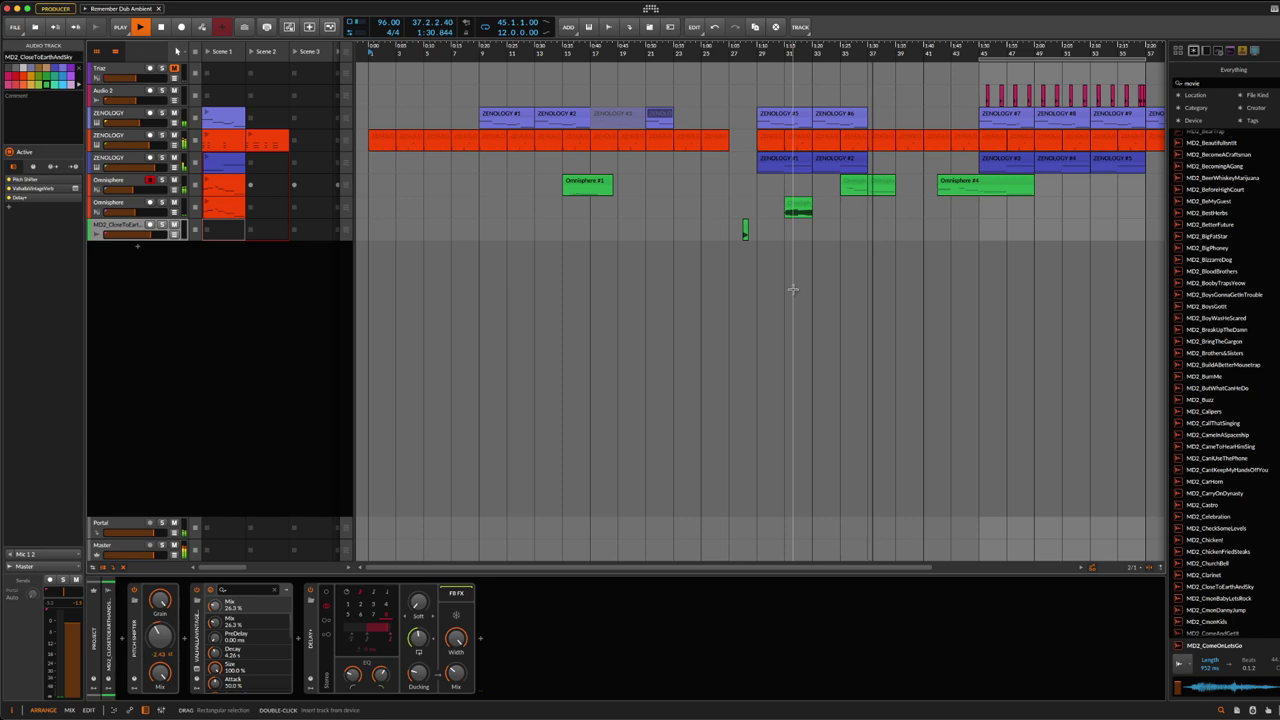
Step: Raise the upper Omnisphere track's volume to -8.7 dB and save the project
click(131, 190)
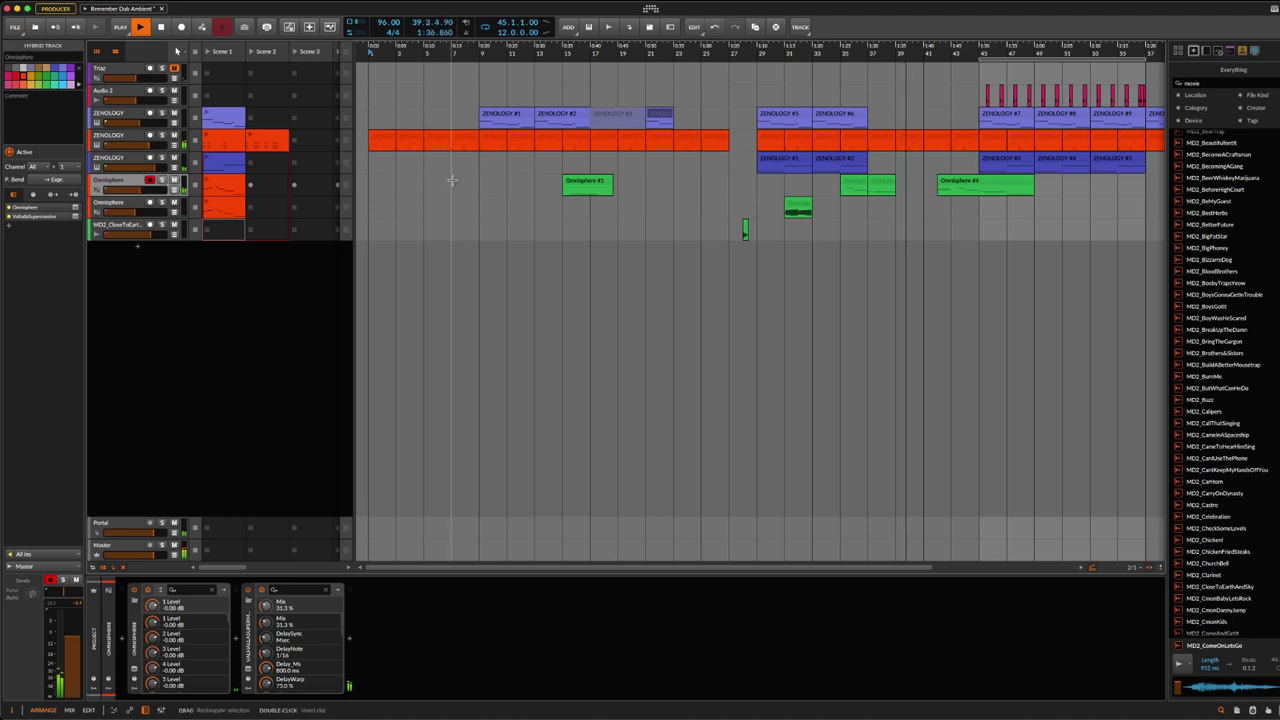
key(ctrl+s)
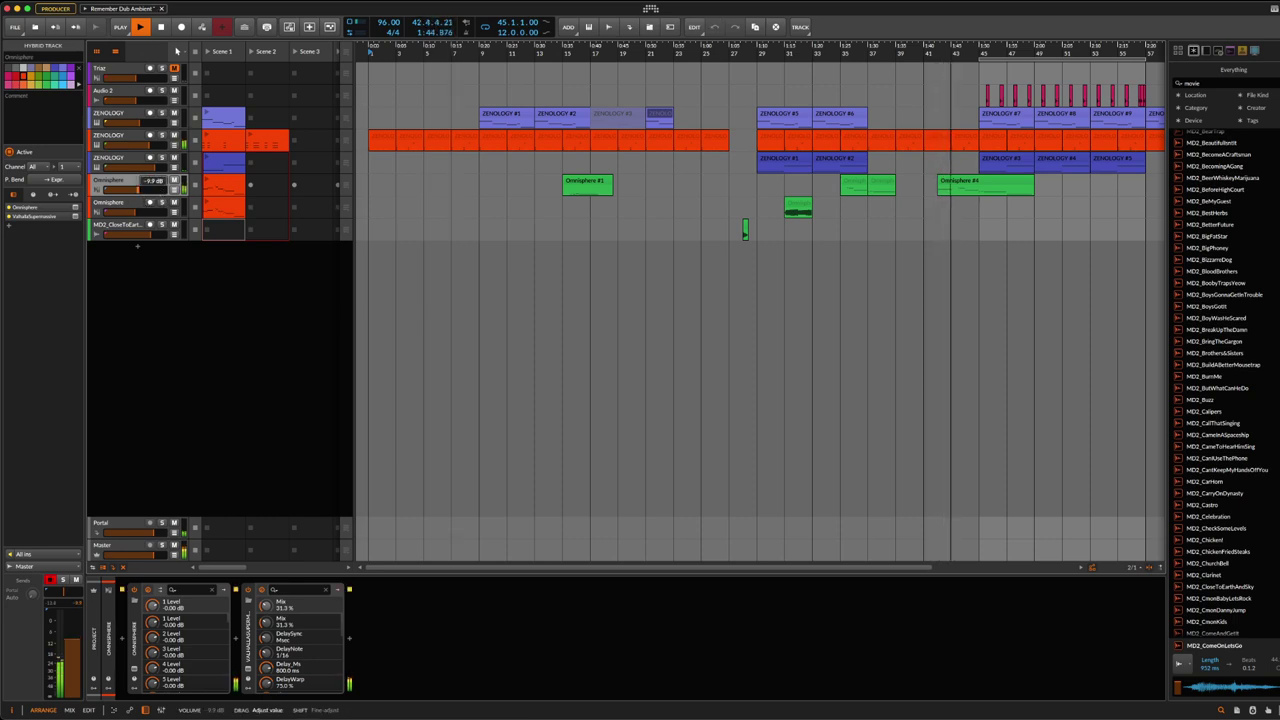
drag(140, 189, 142, 189)
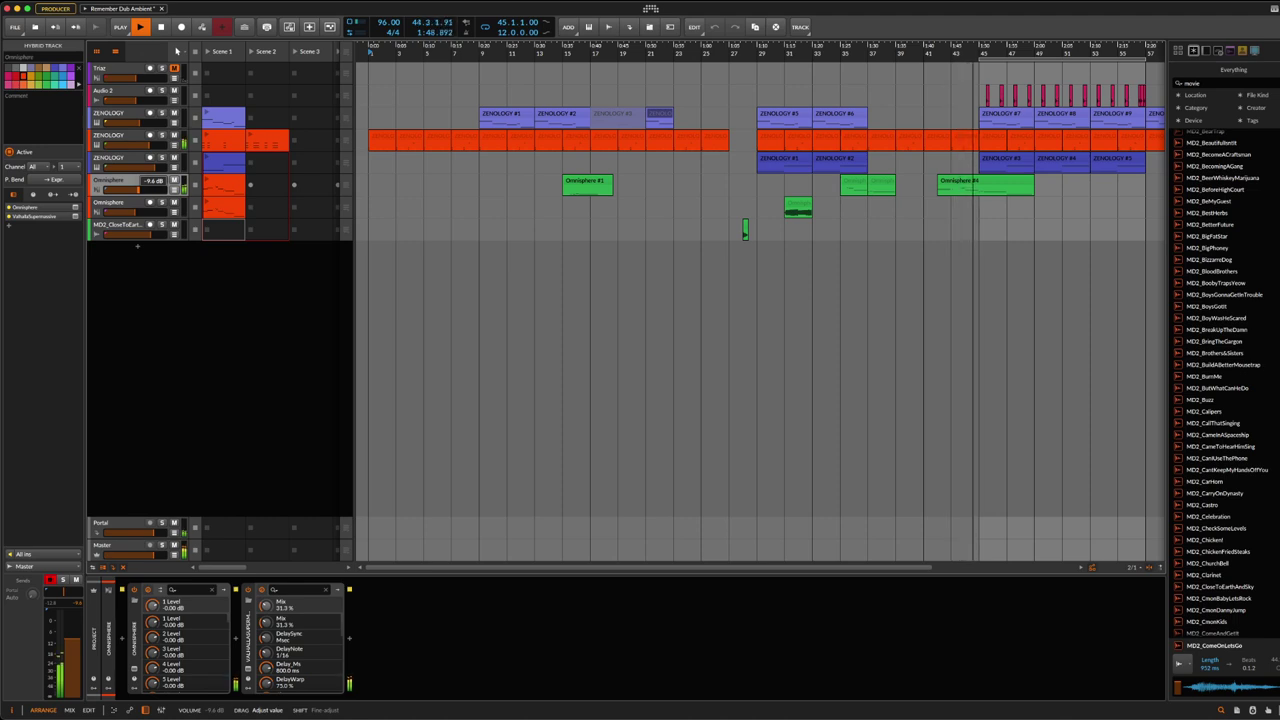
drag(140, 189, 142, 189)
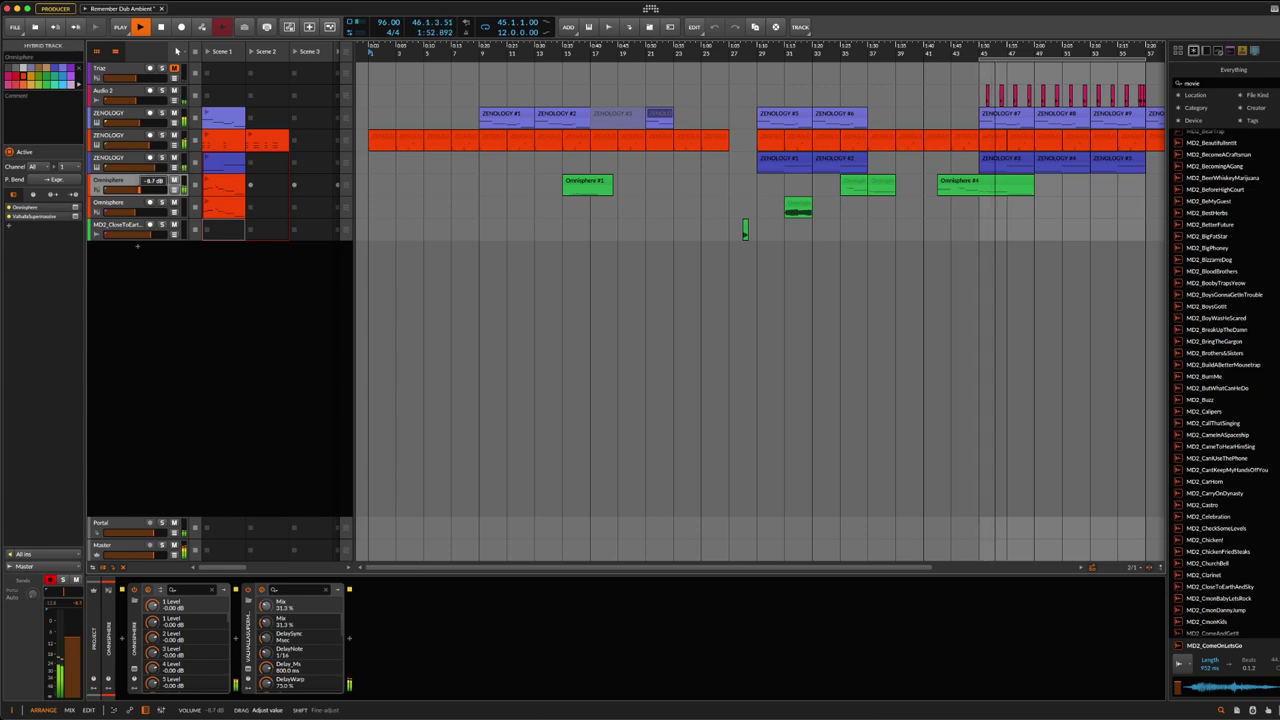
key(ctrl+s)
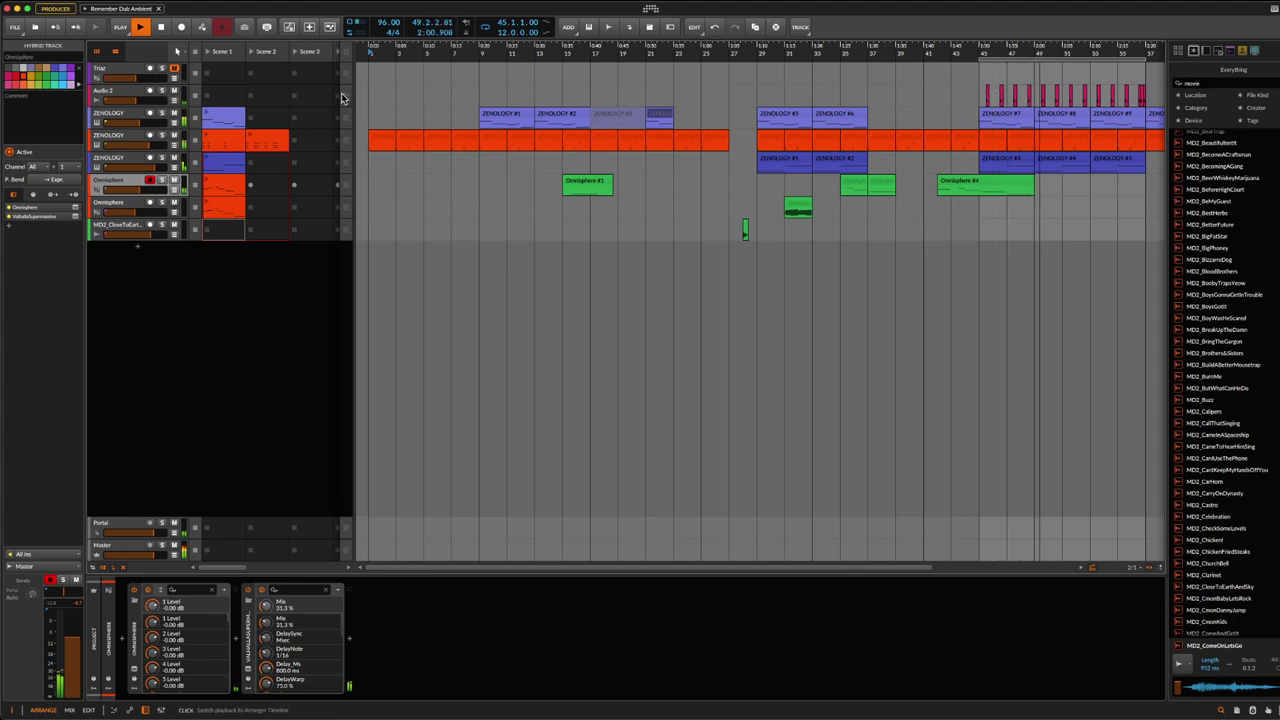
Step: Select the Audio 2 track to show its device chain and save the project
click(296, 103)
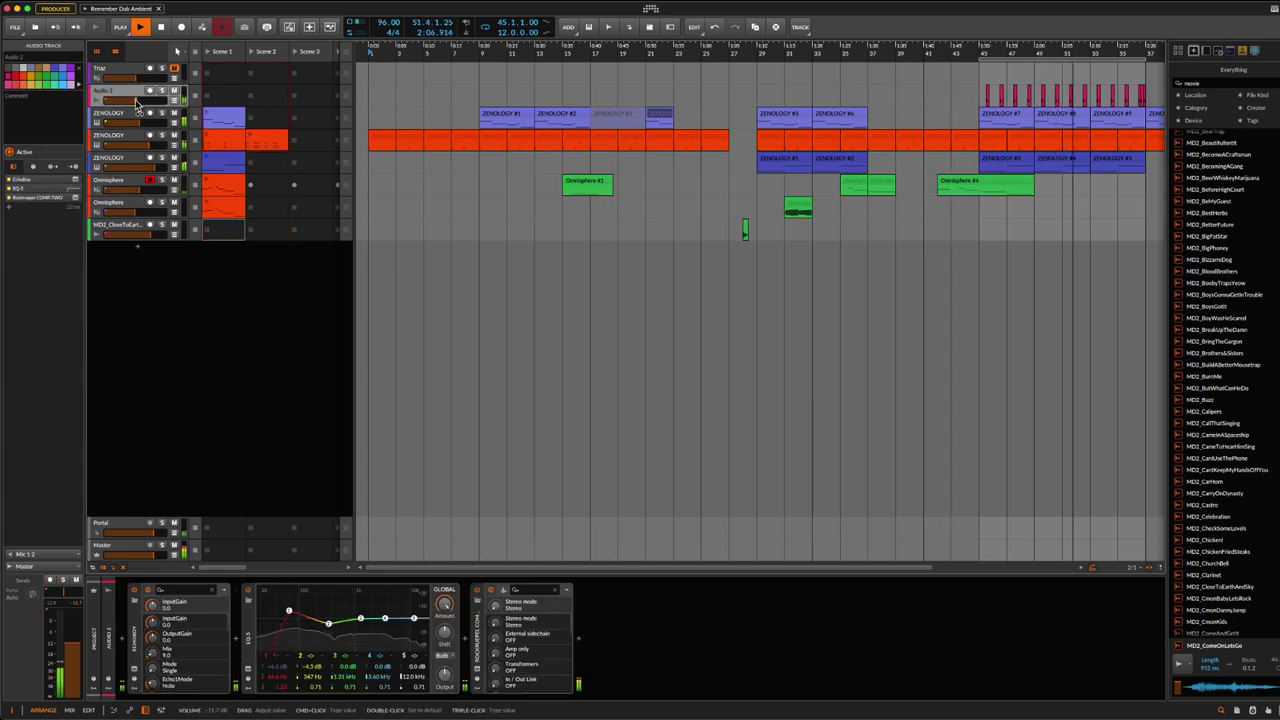
key(super+s)
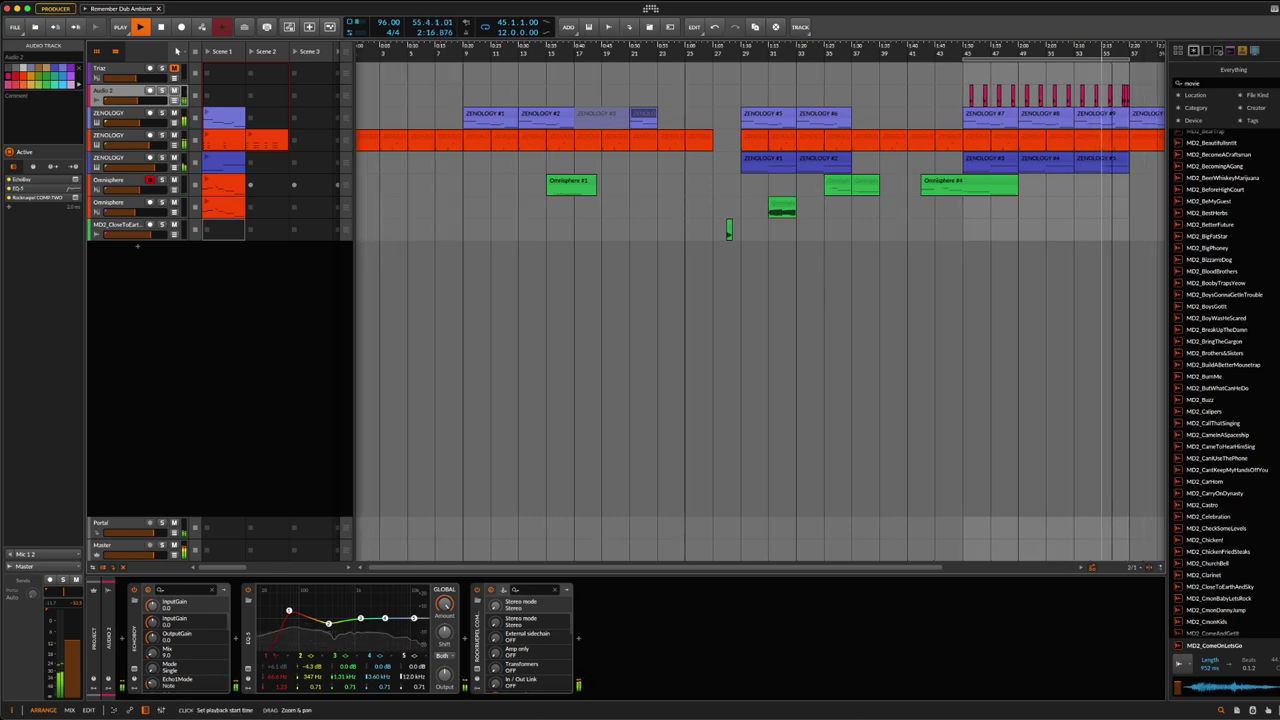
key(minus)
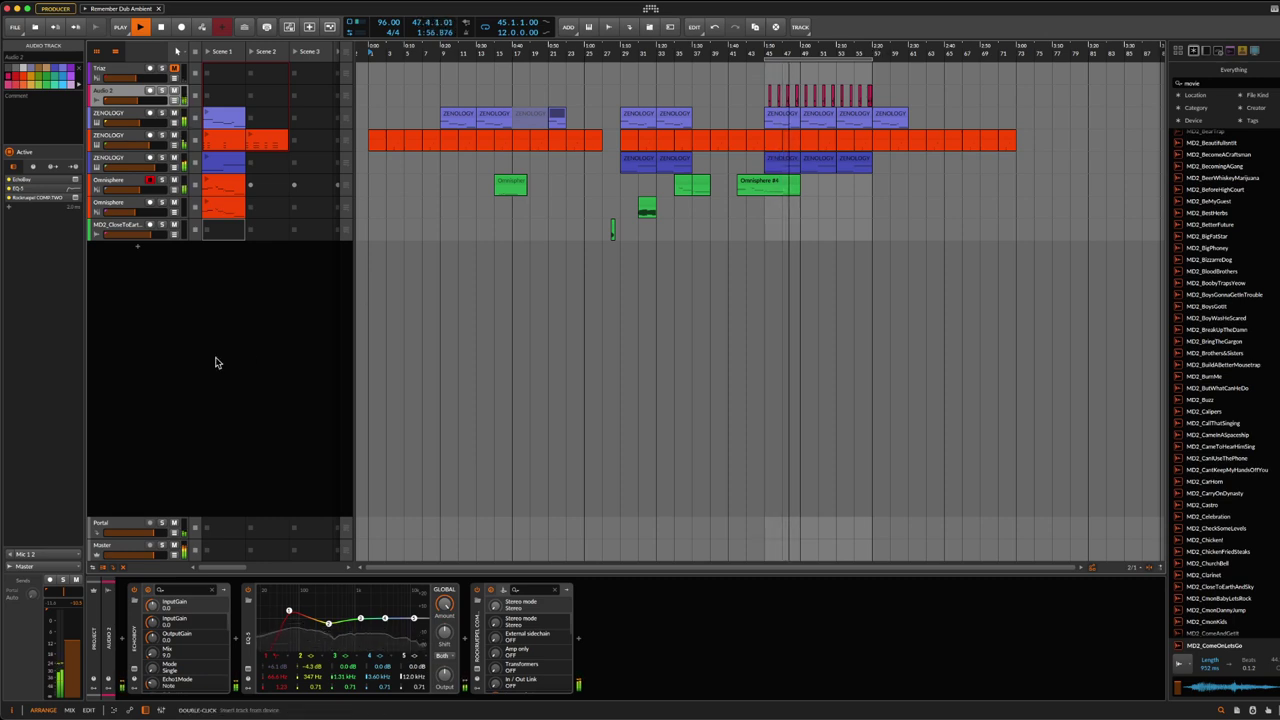
Step: Open the FabFilter Pro-Q 3 equalizer in the Master track's device chain
click(107, 548)
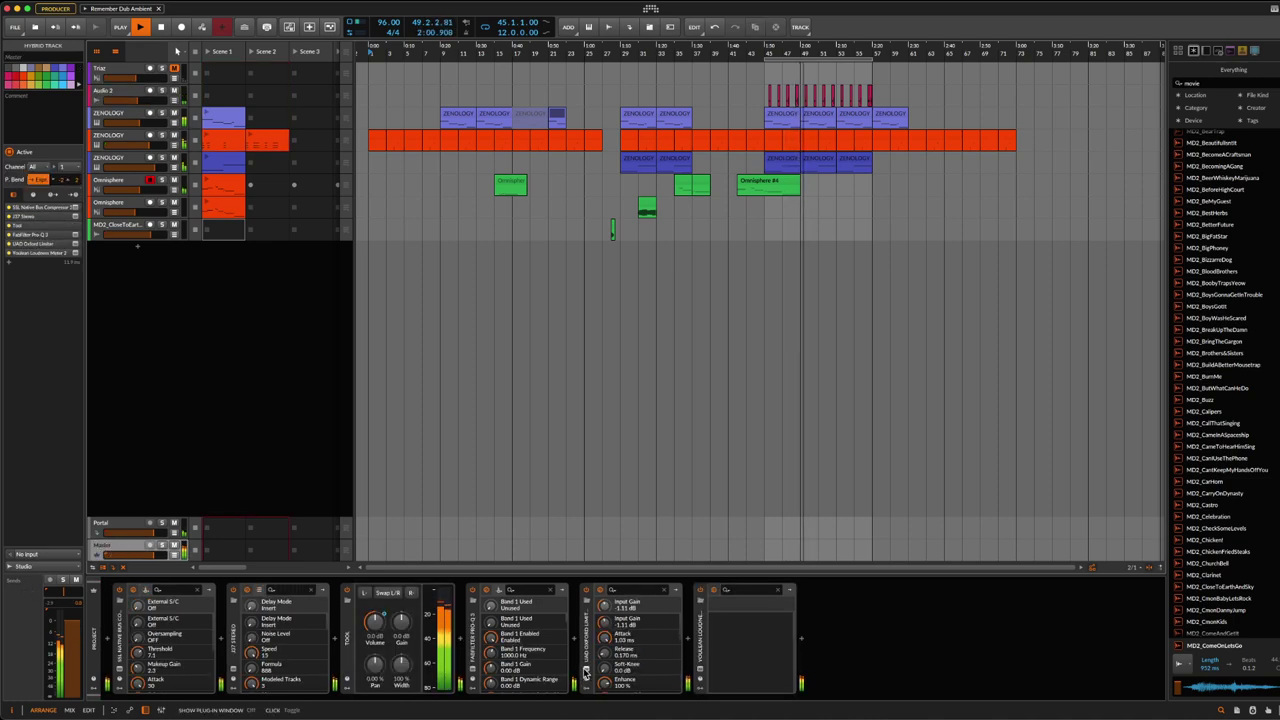
click(584, 677)
click(584, 677)
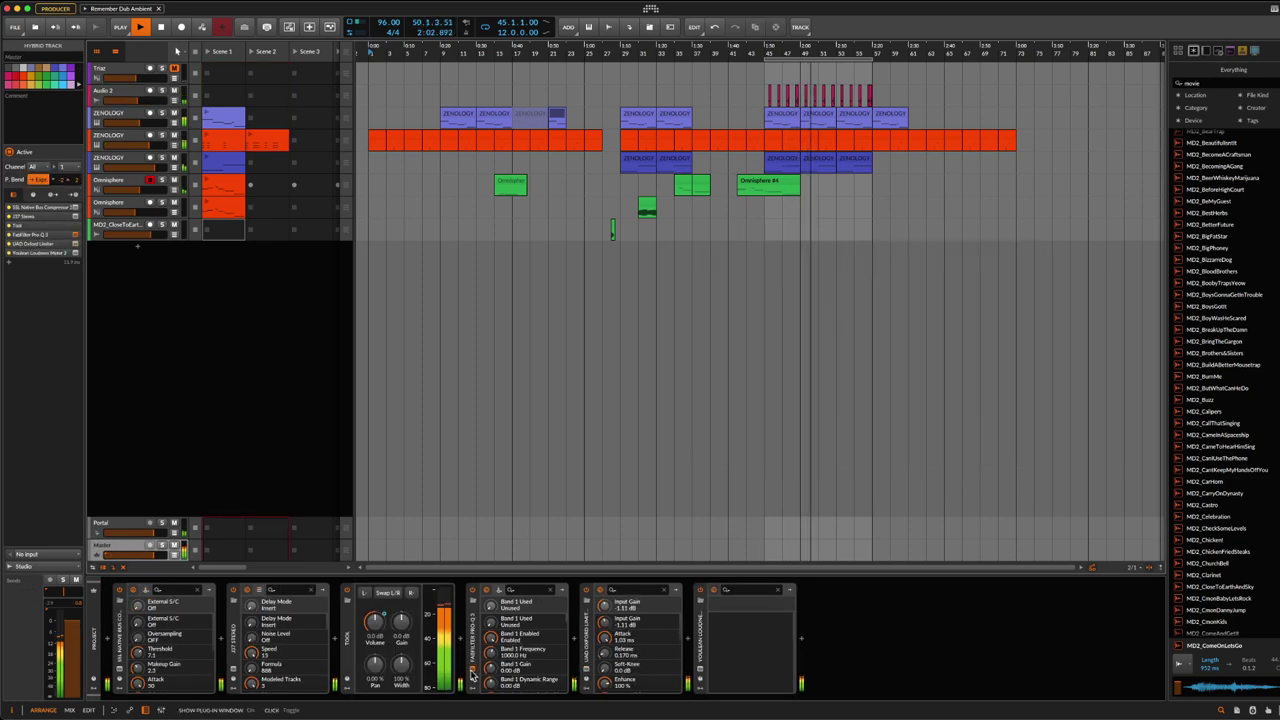
click(473, 672)
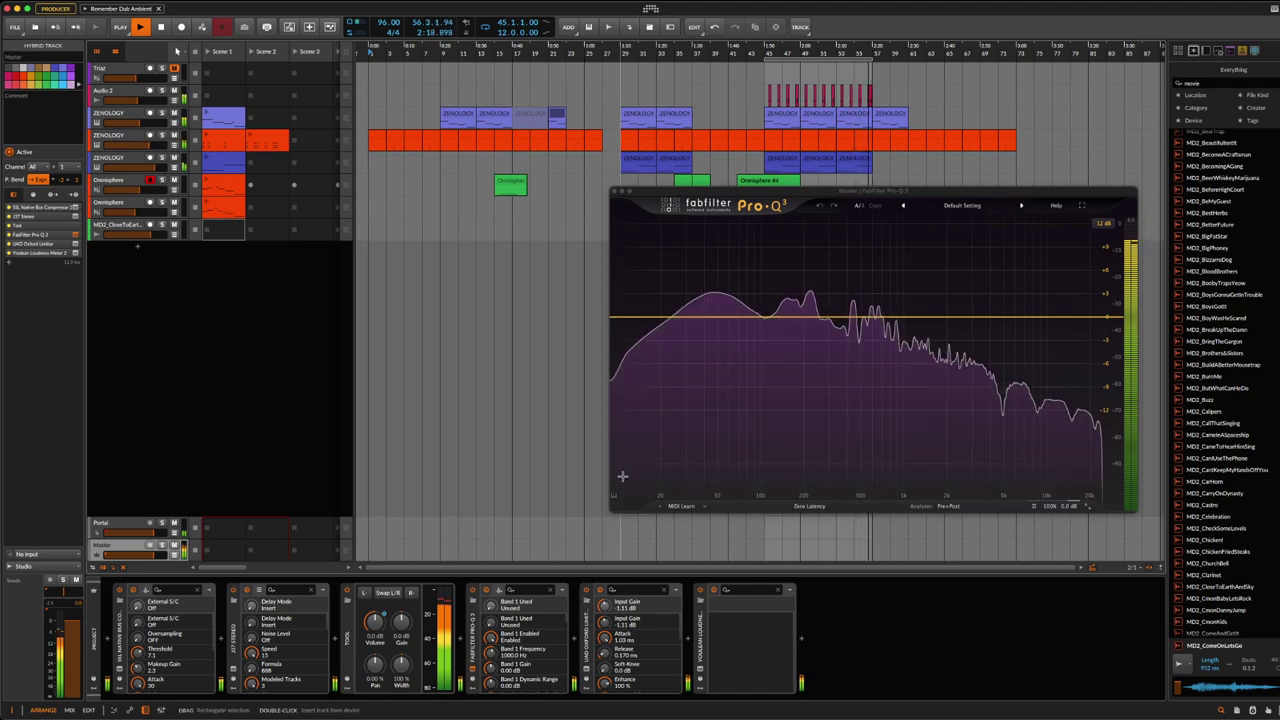
Step: Examine the peaks of the master mix in the Pro-Q 3 spectrum analyzer
click(576, 243)
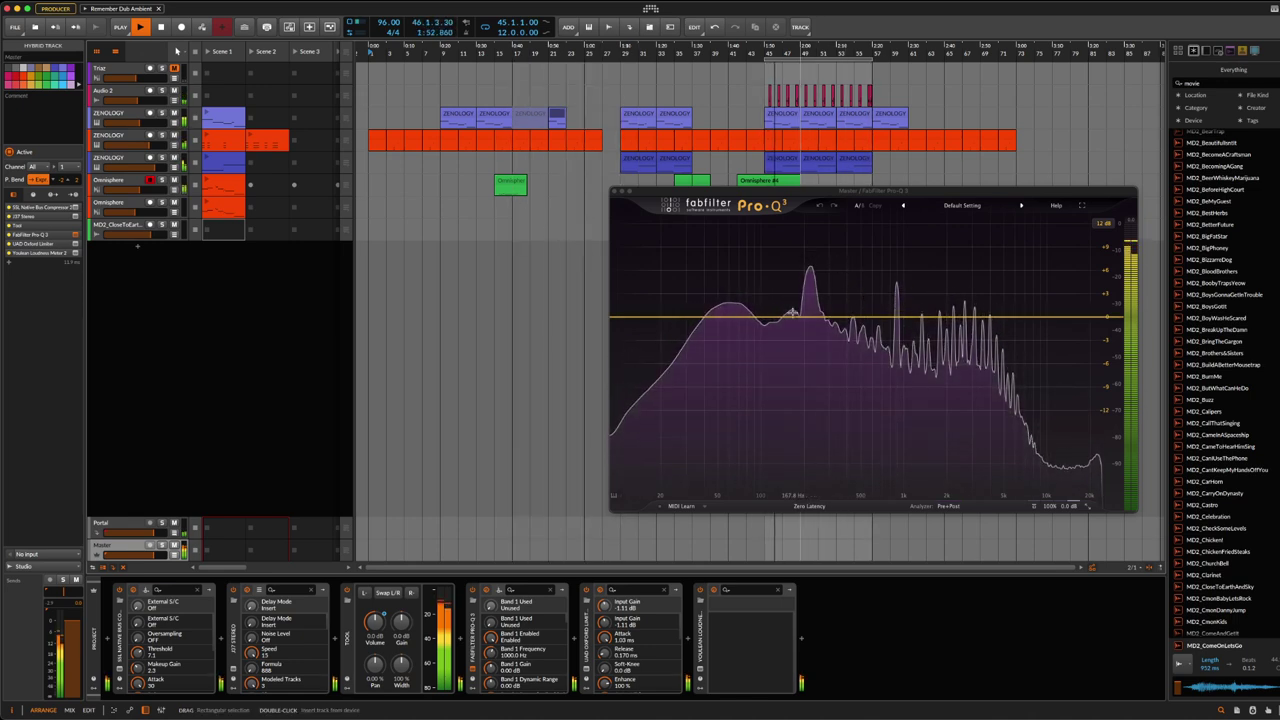
drag(795, 310, 905, 355)
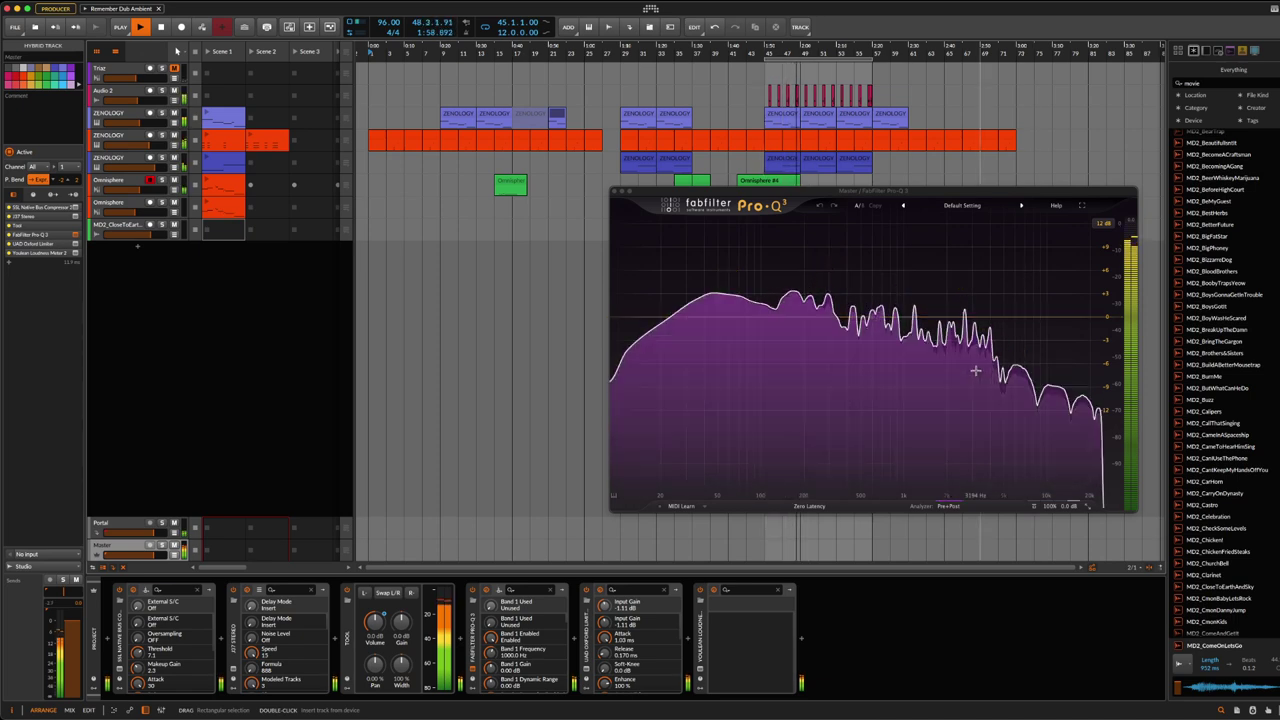
drag(937, 363, 787, 316)
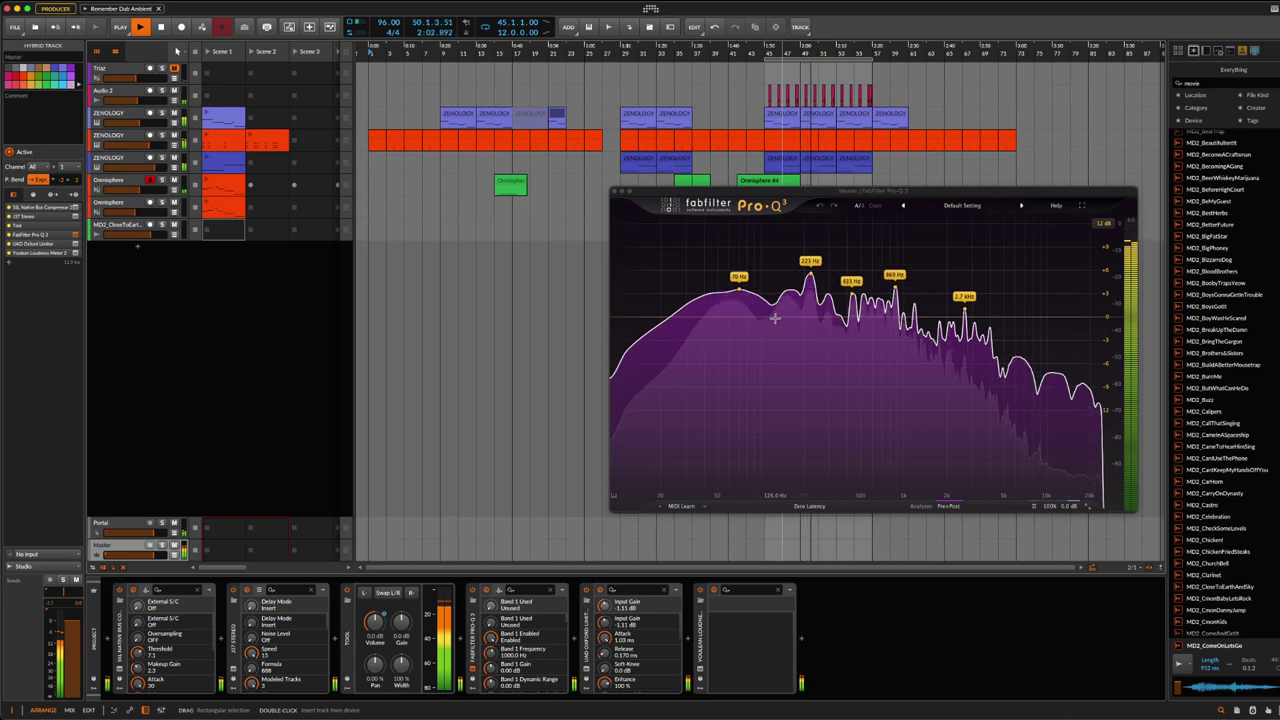
drag(774, 318, 776, 316)
Step: Load the dynamic mix preset Mix Mud Removal 200Hz in Pro-Q 3
click(962, 206)
mouse_move(990, 219)
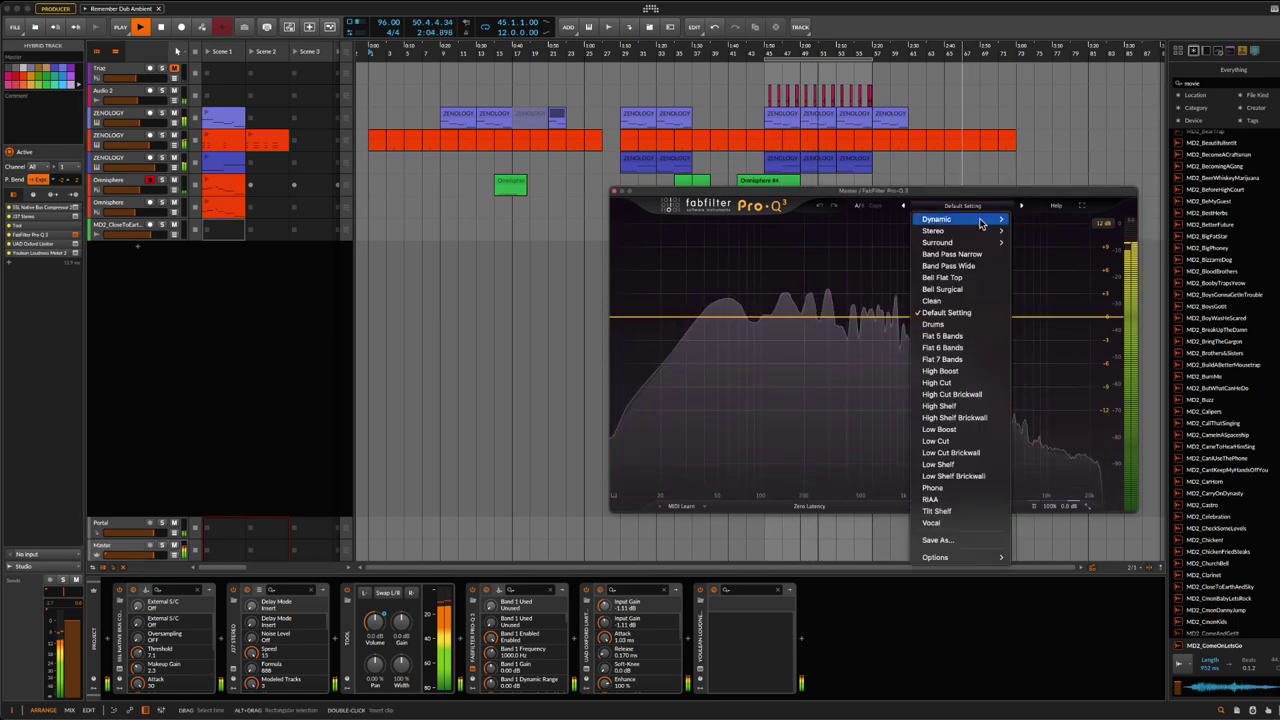
mouse_move(1054, 260)
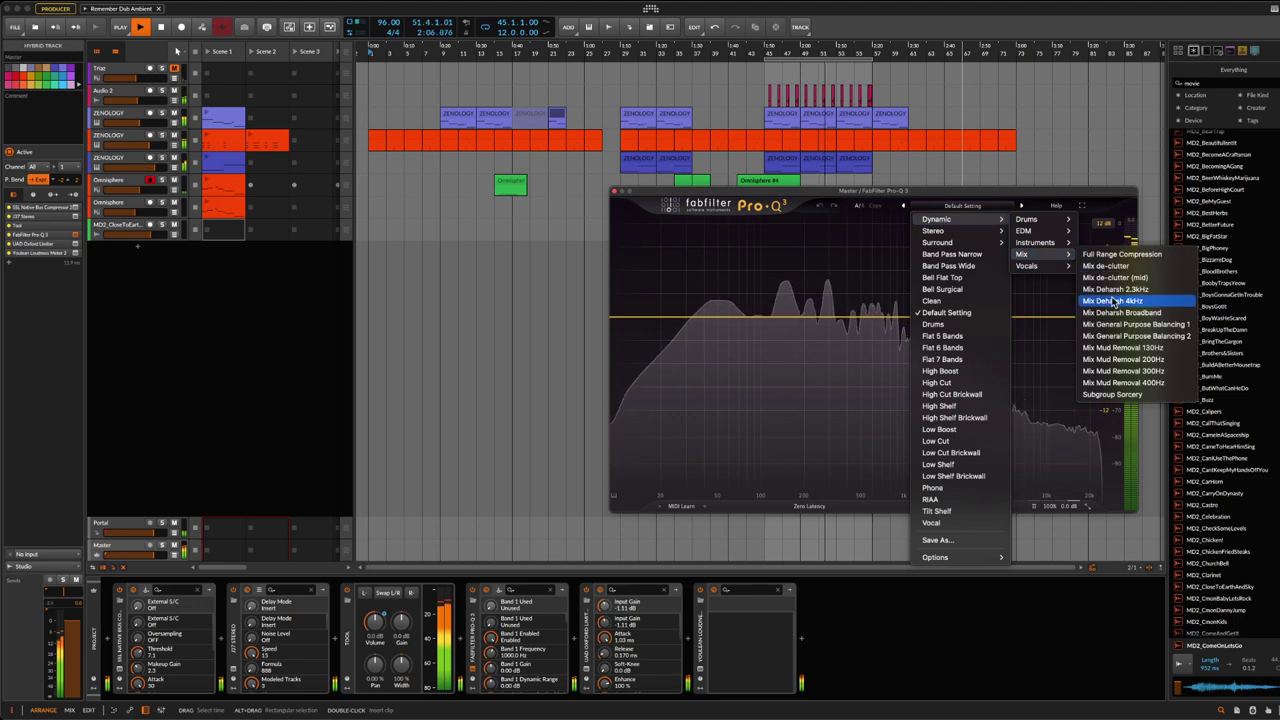
click(1120, 358)
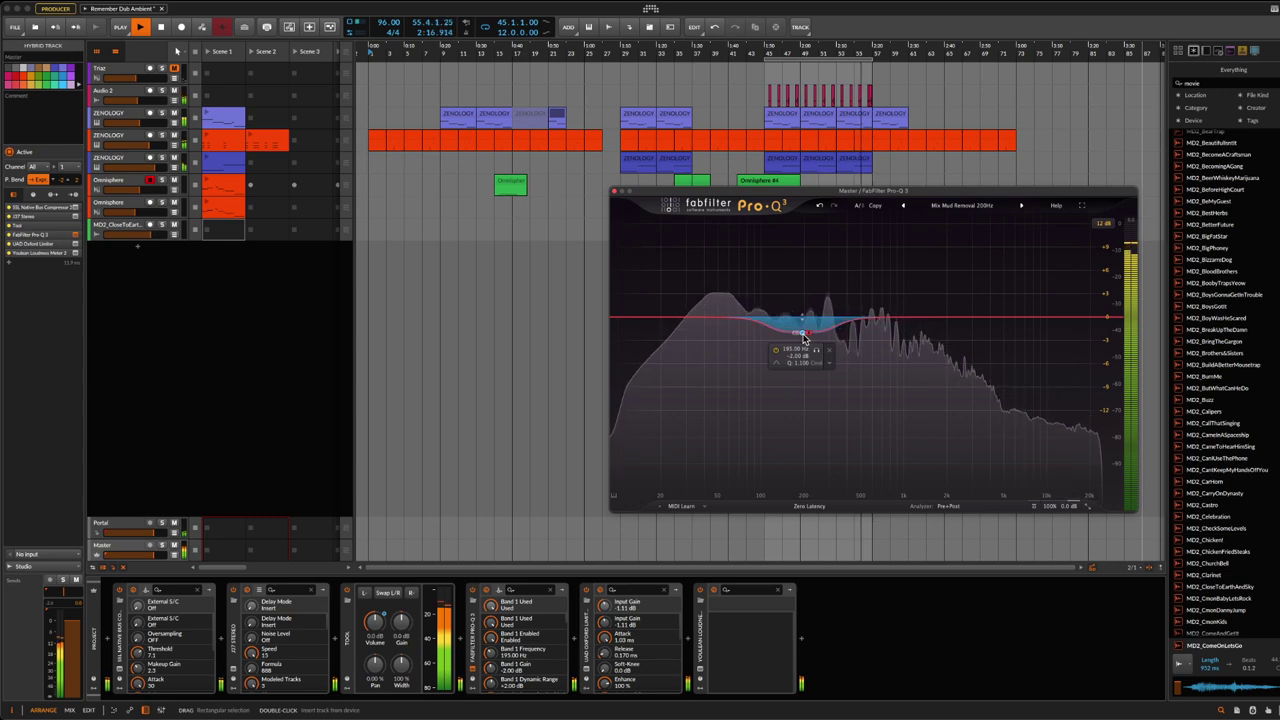
Step: Adjust the right-channel mud-removal band to about 176 Hz and -3.1 dB with a Q of about 1.7
click(802, 336)
drag(802, 337, 803, 340)
drag(846, 482, 846, 472)
drag(799, 320, 797, 344)
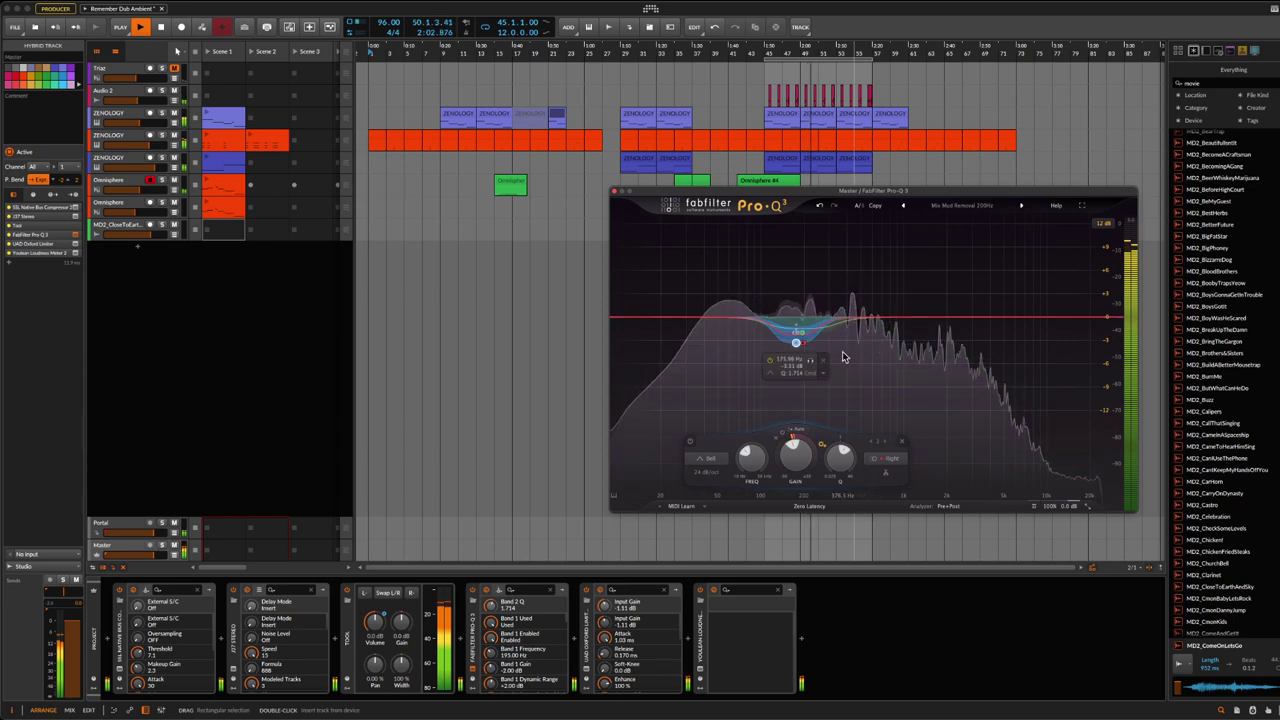
Step: Add a 12 dB/oct high-cut band at about 17.8 kHz on the master EQ and close the plug-in window
double_click(1083, 318)
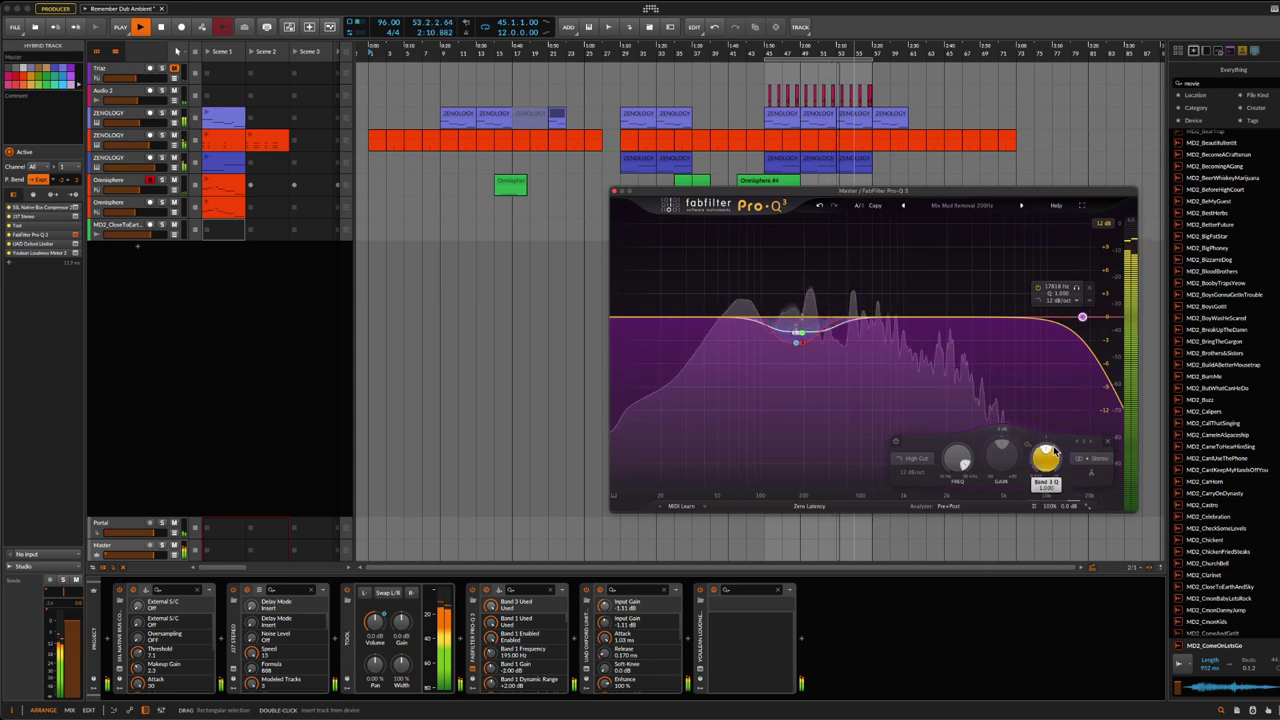
mouse_move(1058, 452)
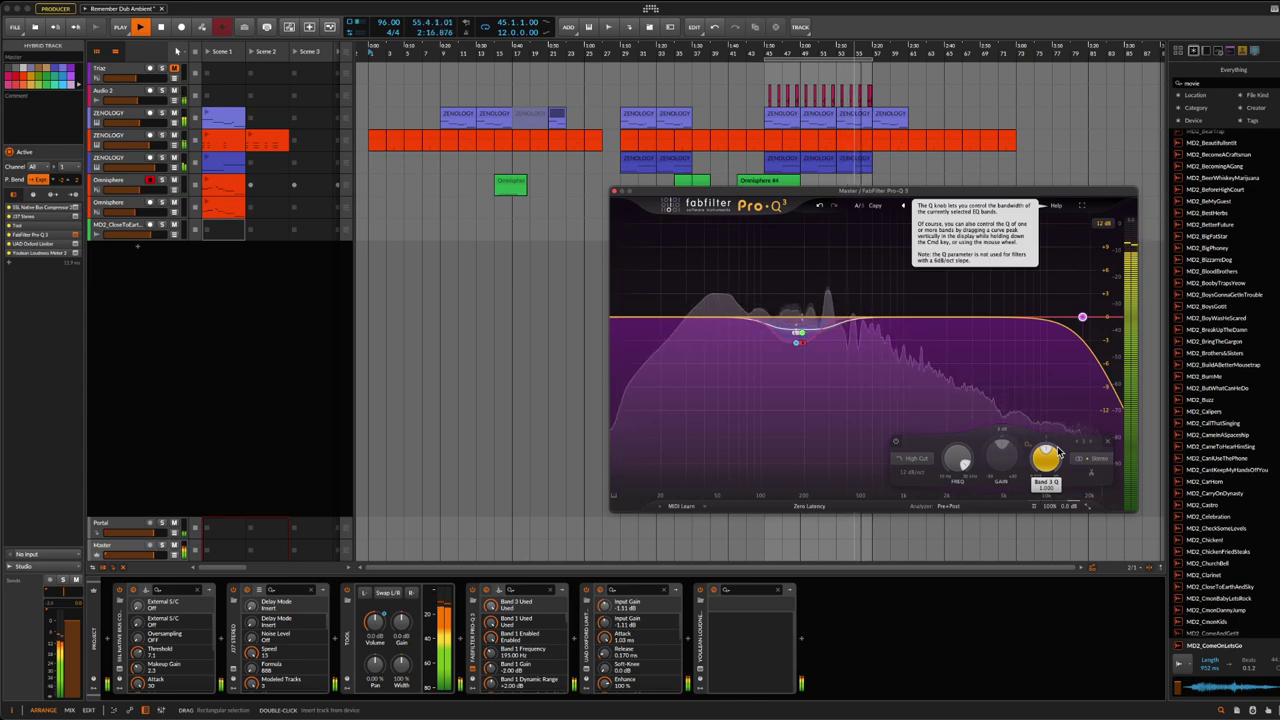
click(615, 191)
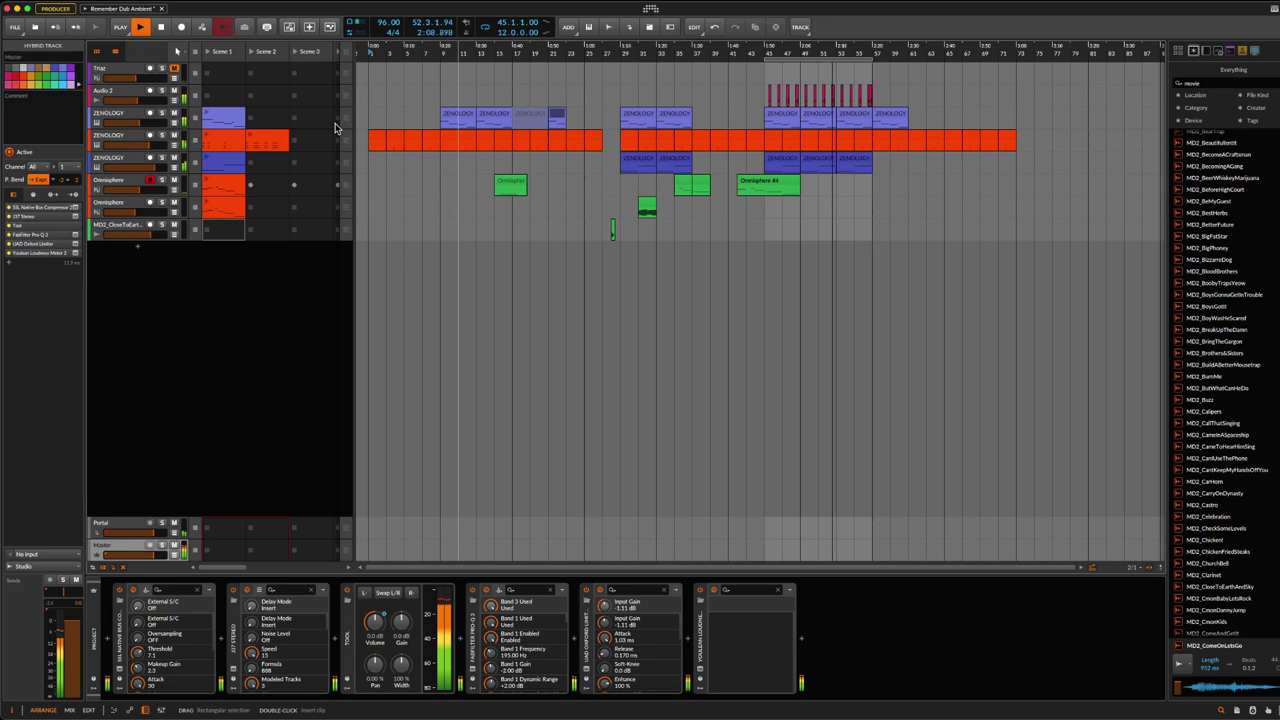
Step: Raise the topmost ZENOLOGY track's volume to -8.2 dB and stop playback after listening
click(141, 121)
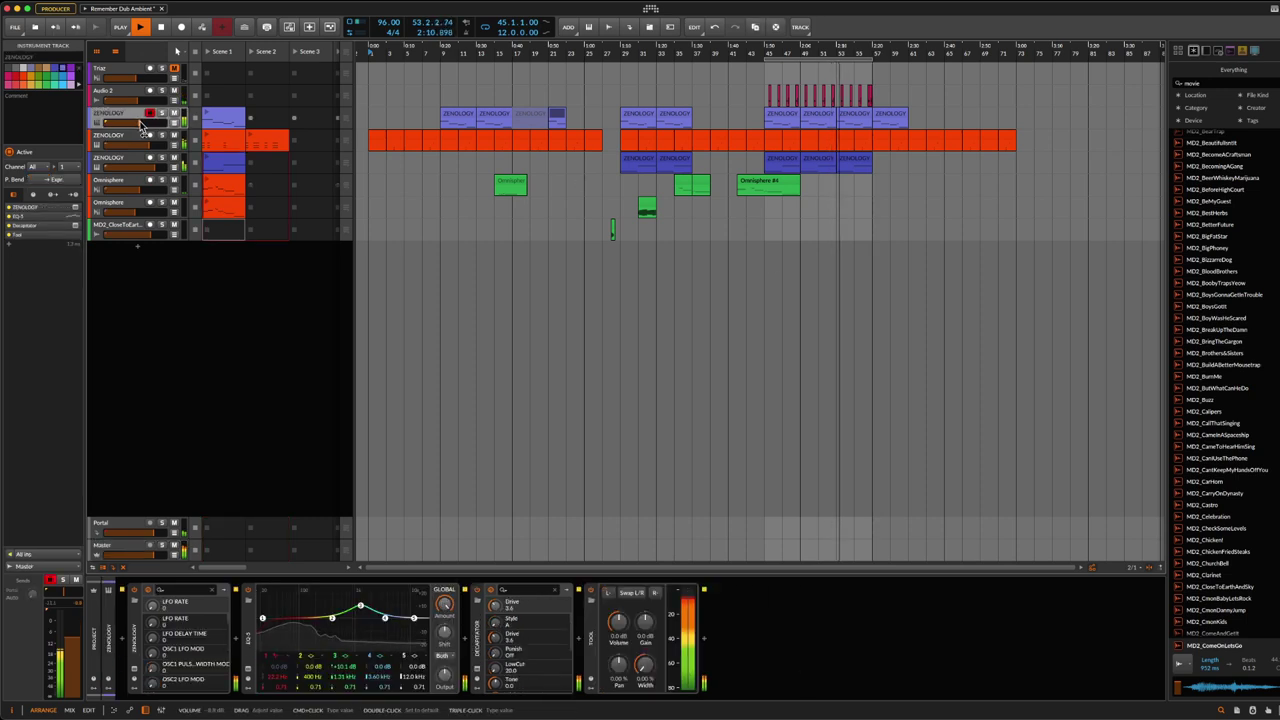
drag(141, 121, 145, 121)
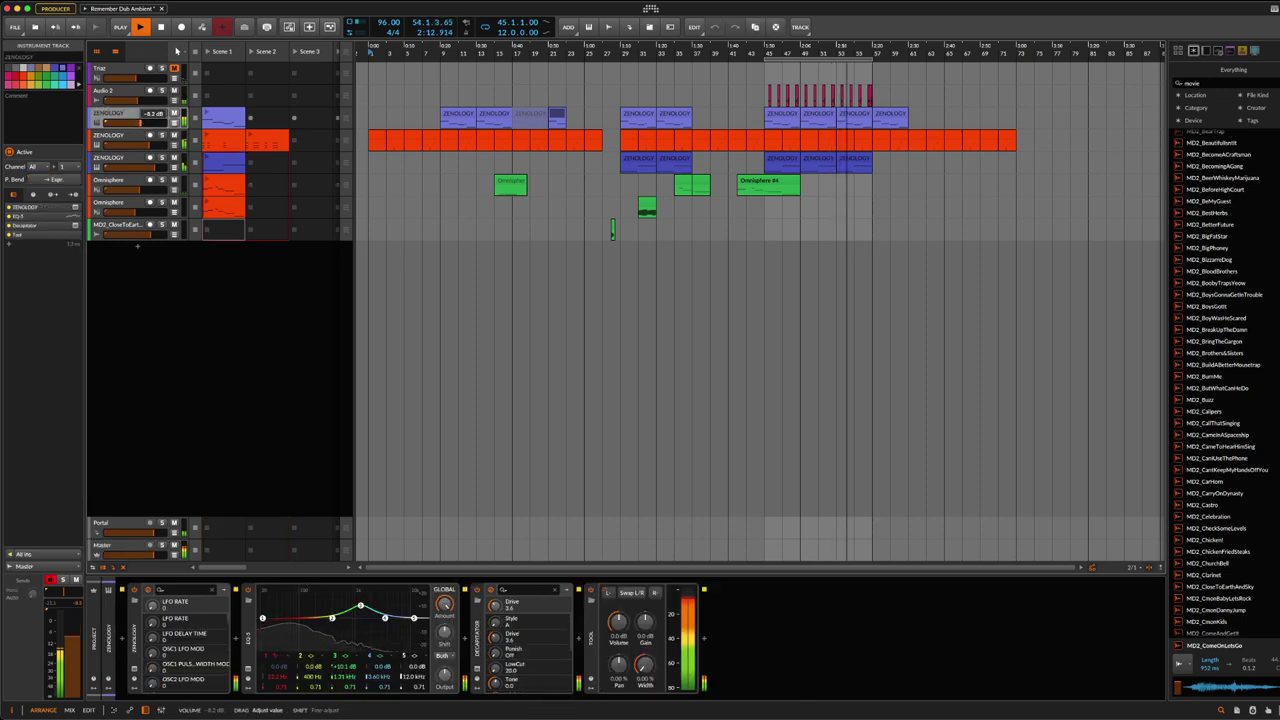
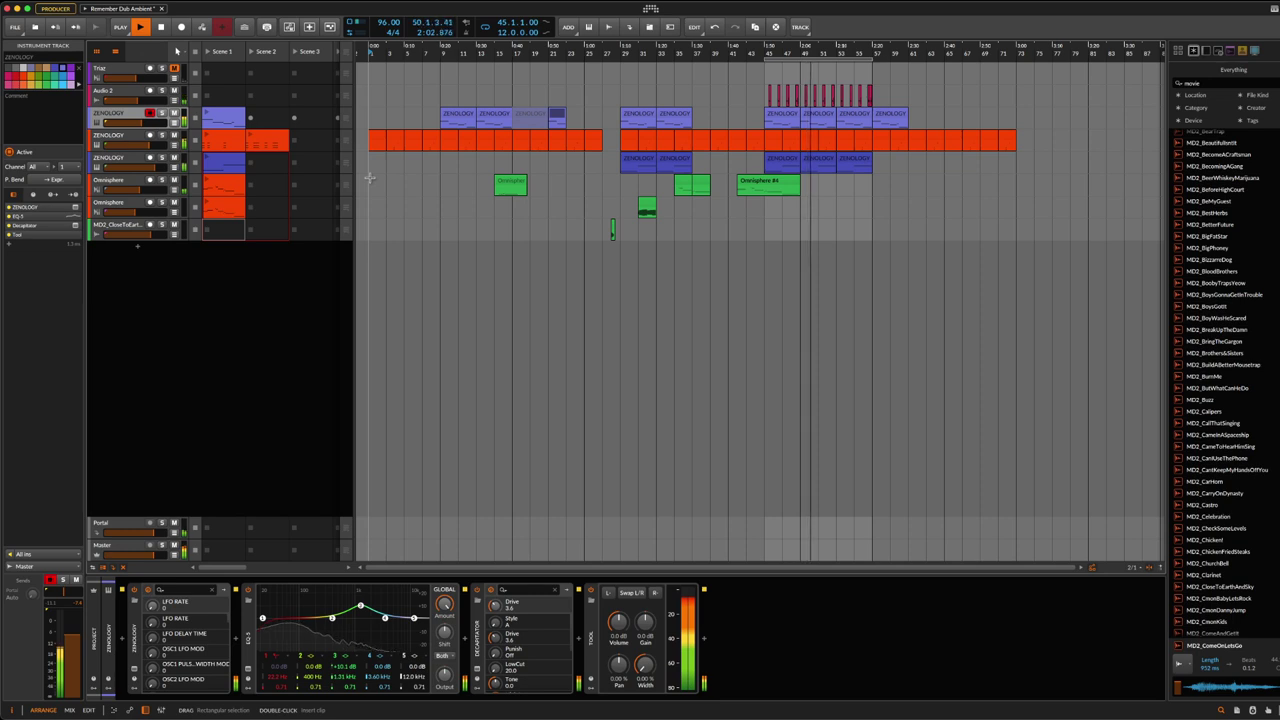
key(space)
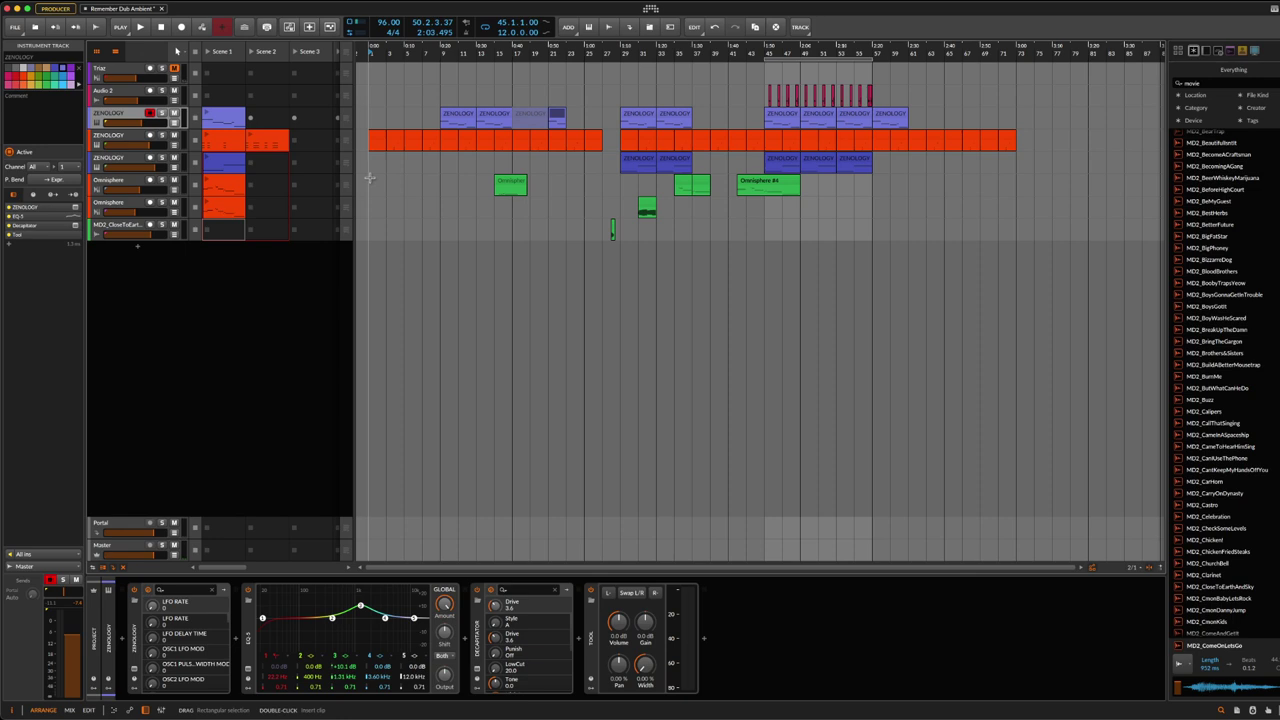
Step: Select the second ZENOLOGY track and play the arrangement from the beginning
click(141, 28)
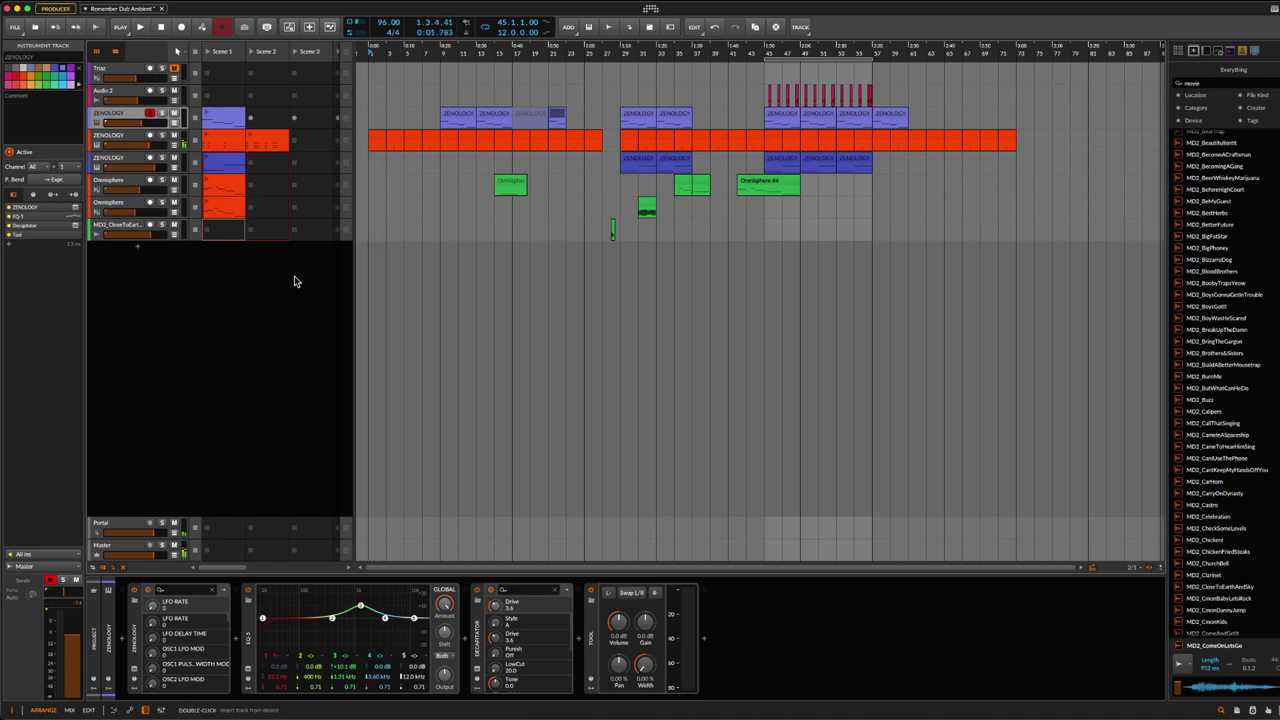
click(118, 140)
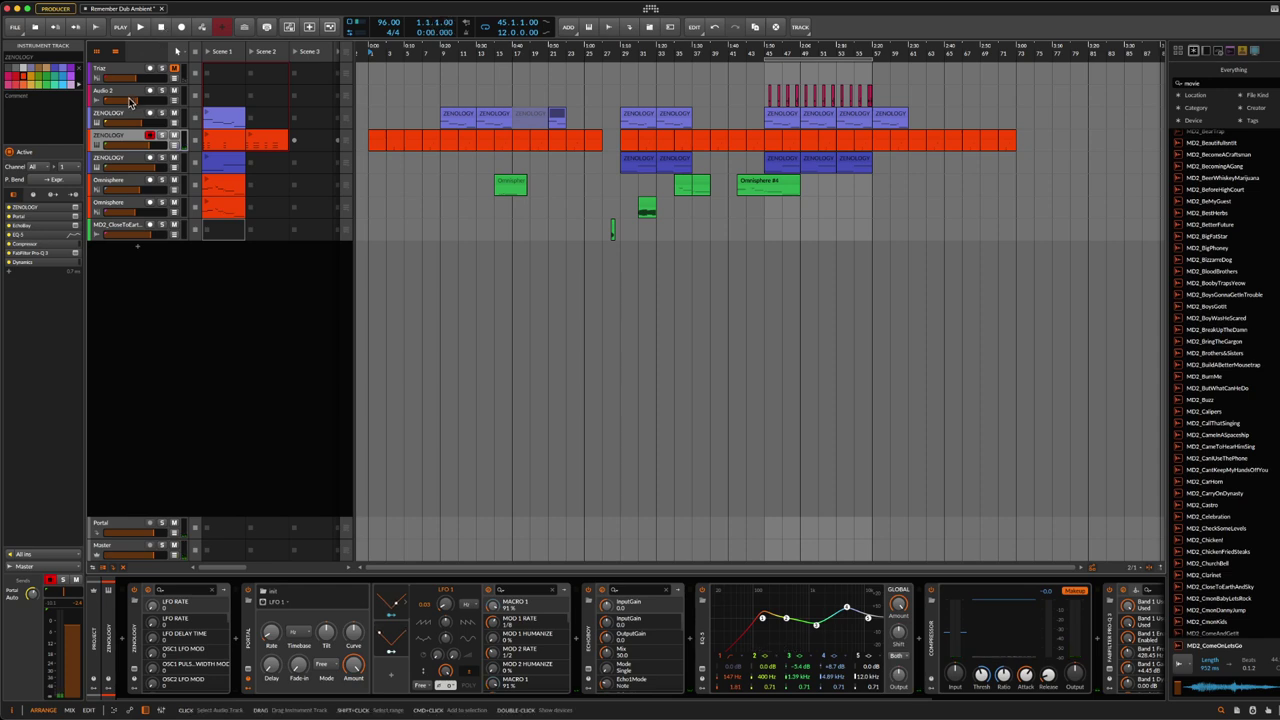
click(141, 27)
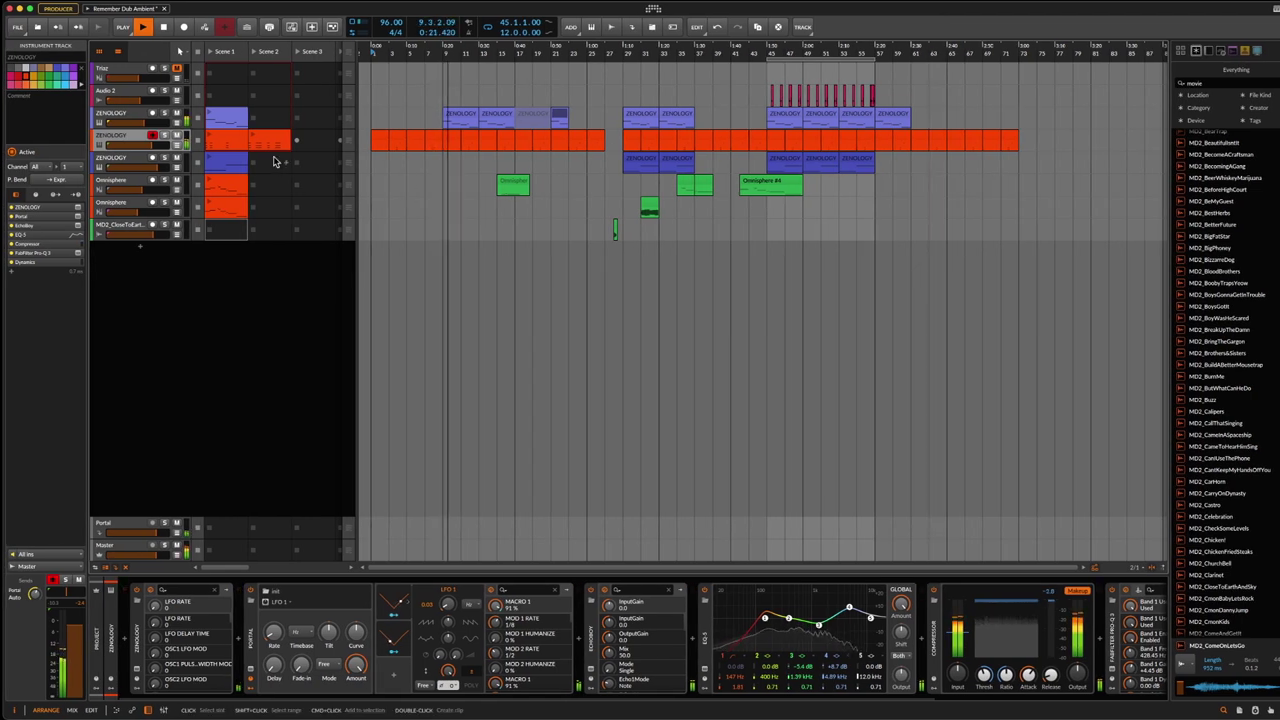
Step: Select all tracks from the top one to MD2_CloseToEarthAndSky and enlarge their height in the arranger
click(140, 84)
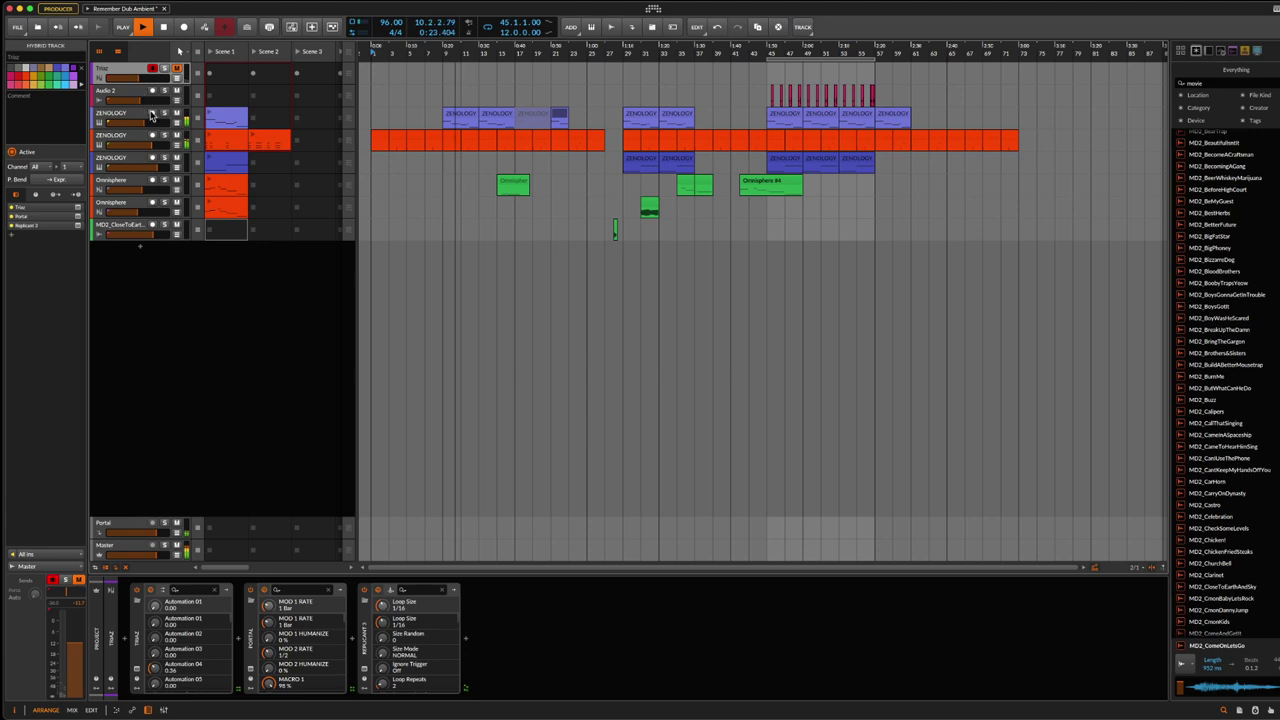
shift+click(146, 234)
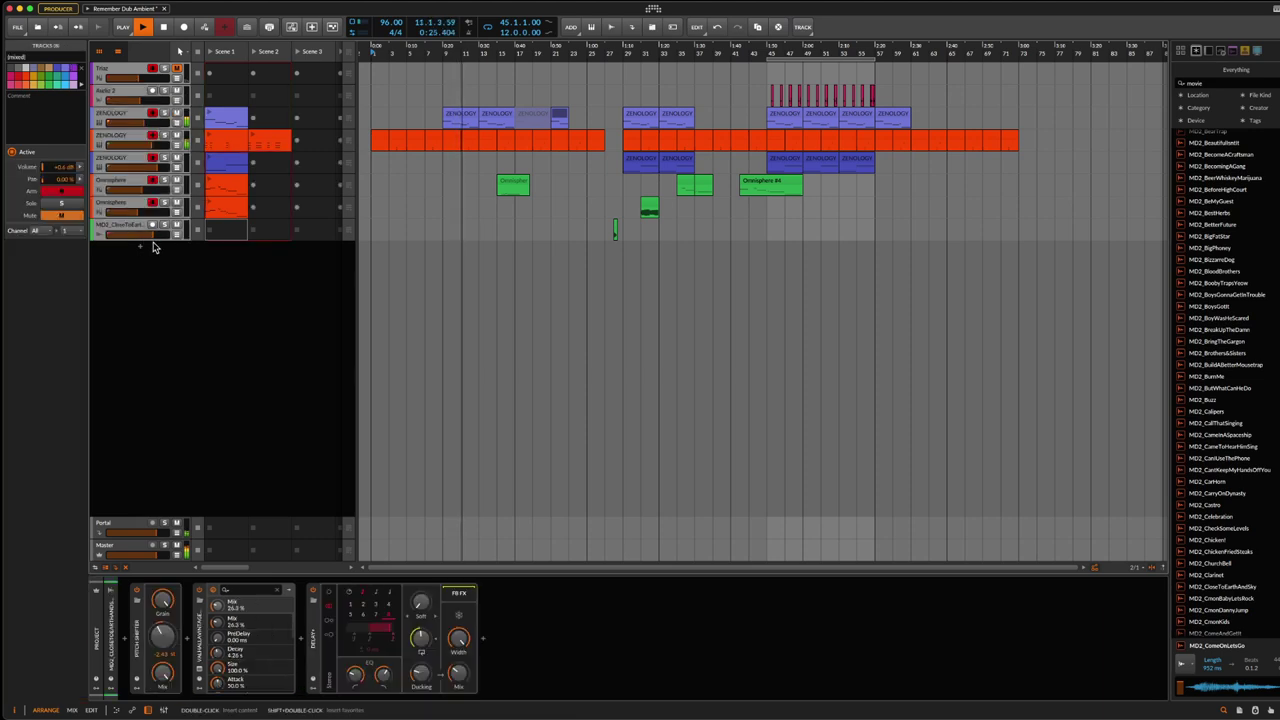
drag(150, 152, 157, 268)
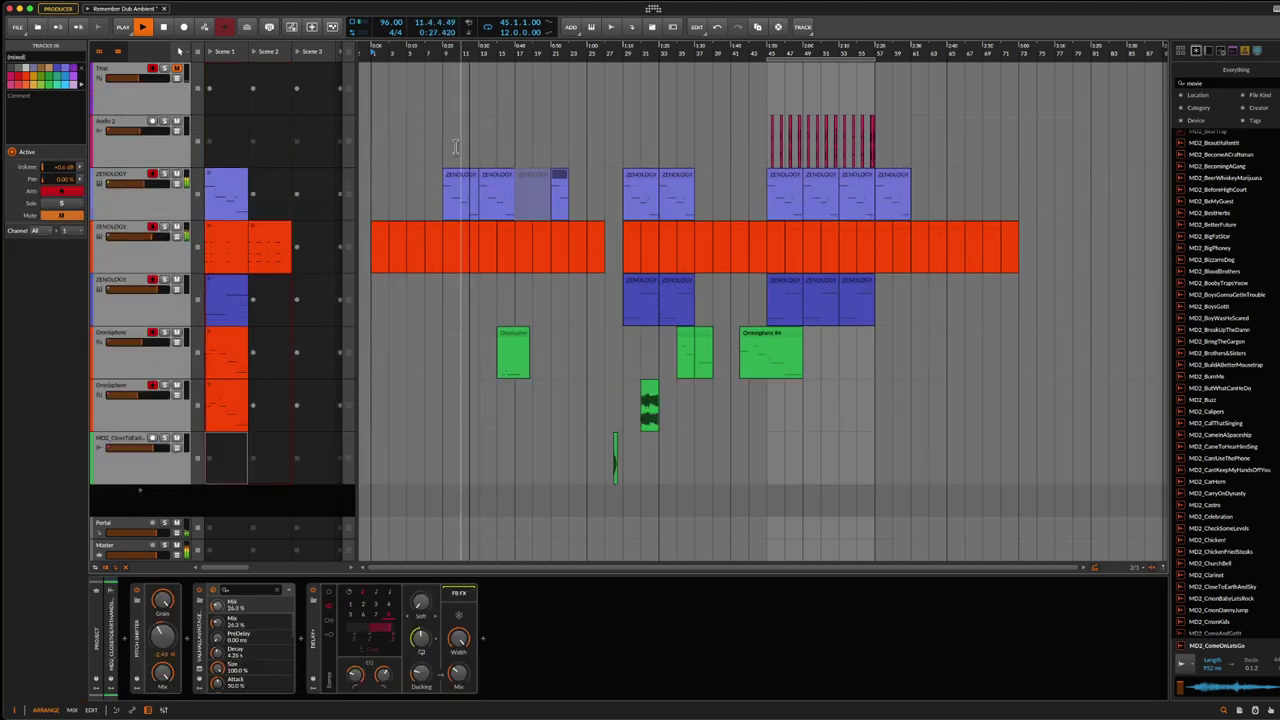
click(960, 280)
click(145, 99)
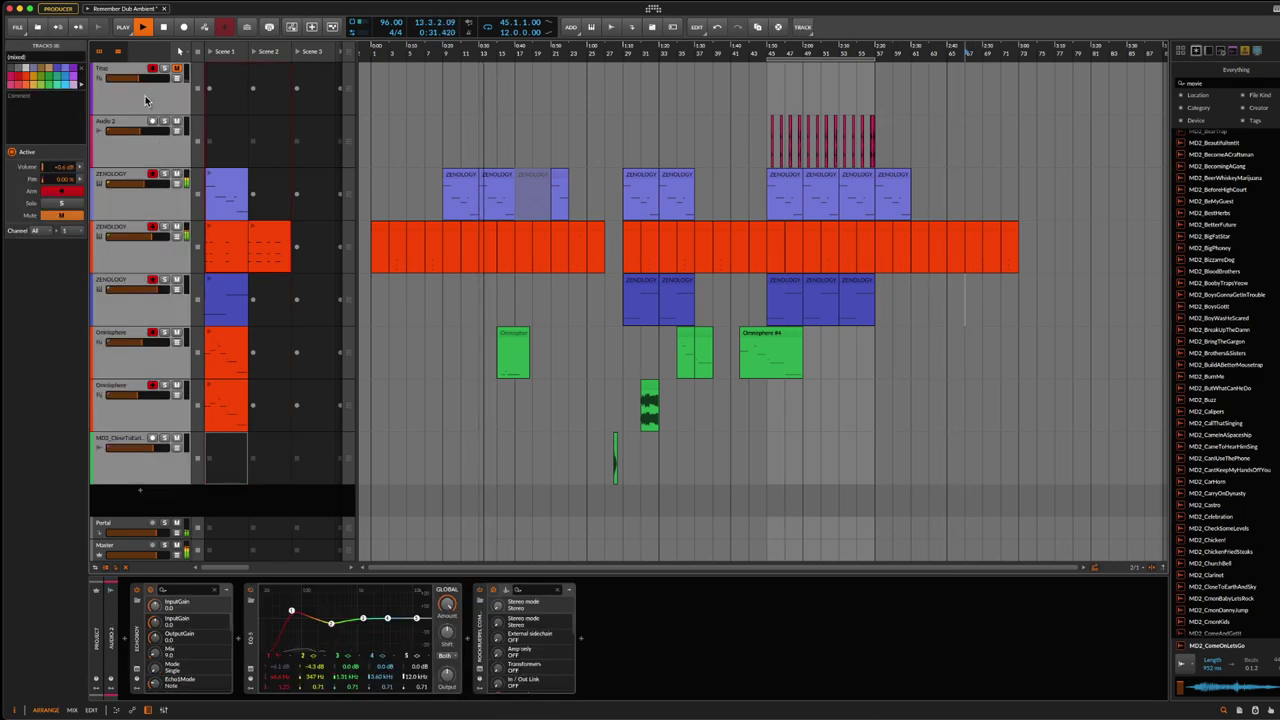
click(228, 132)
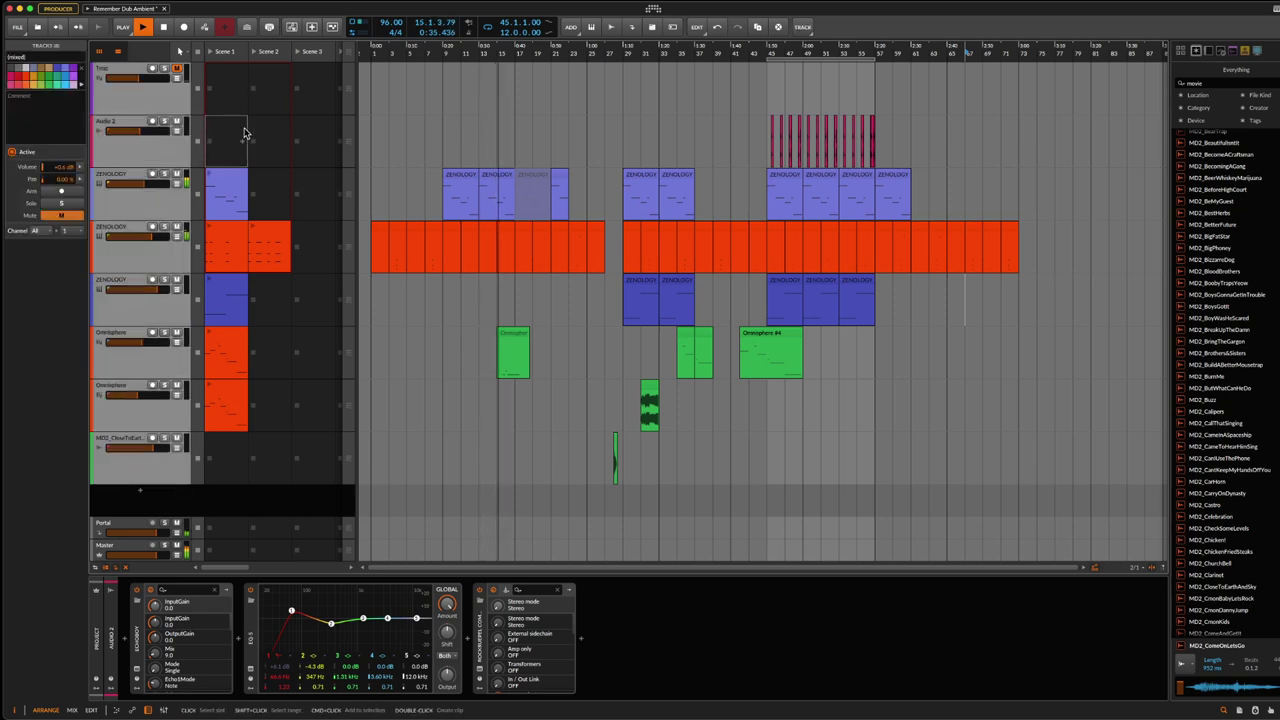
click(245, 133)
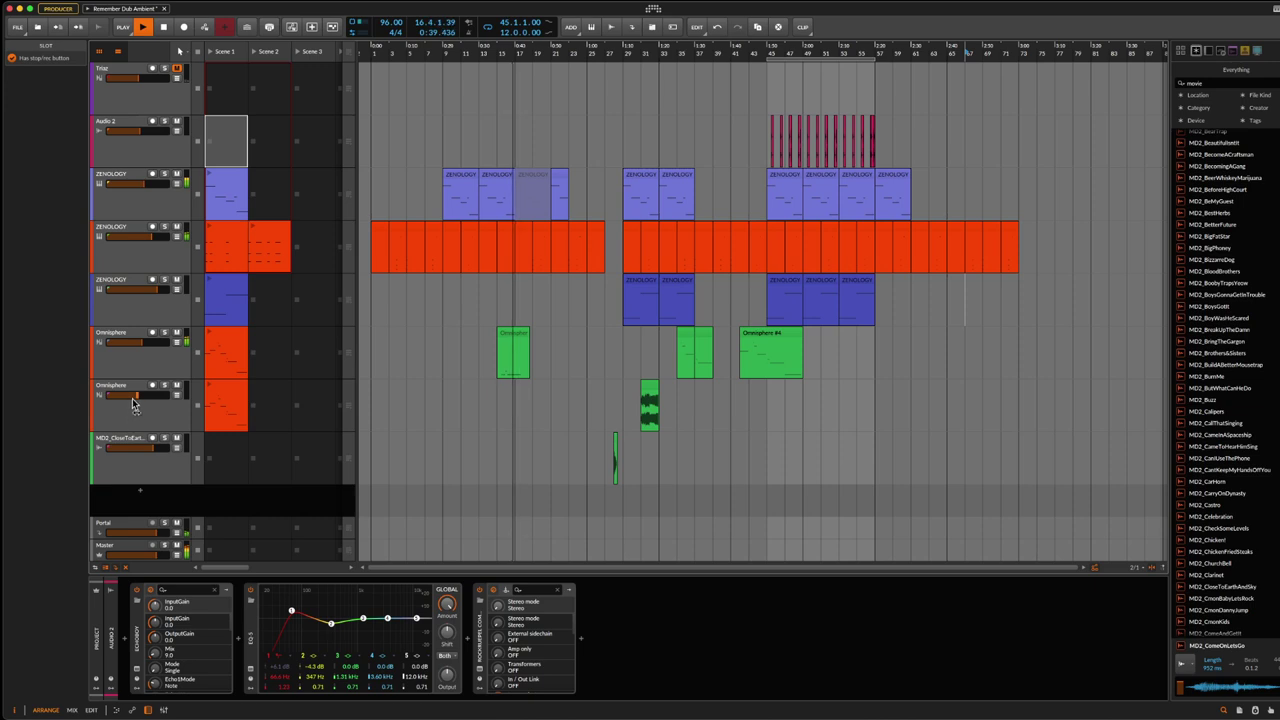
key(ctrl+a)
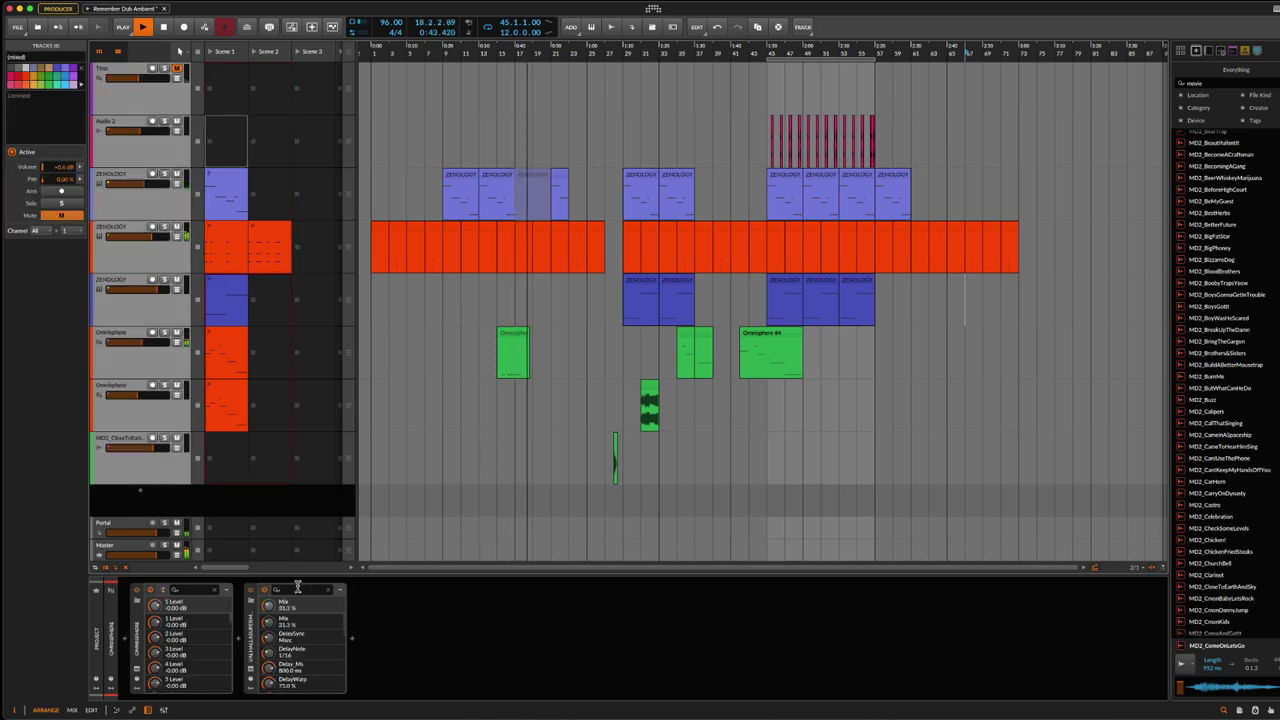
click(150, 502)
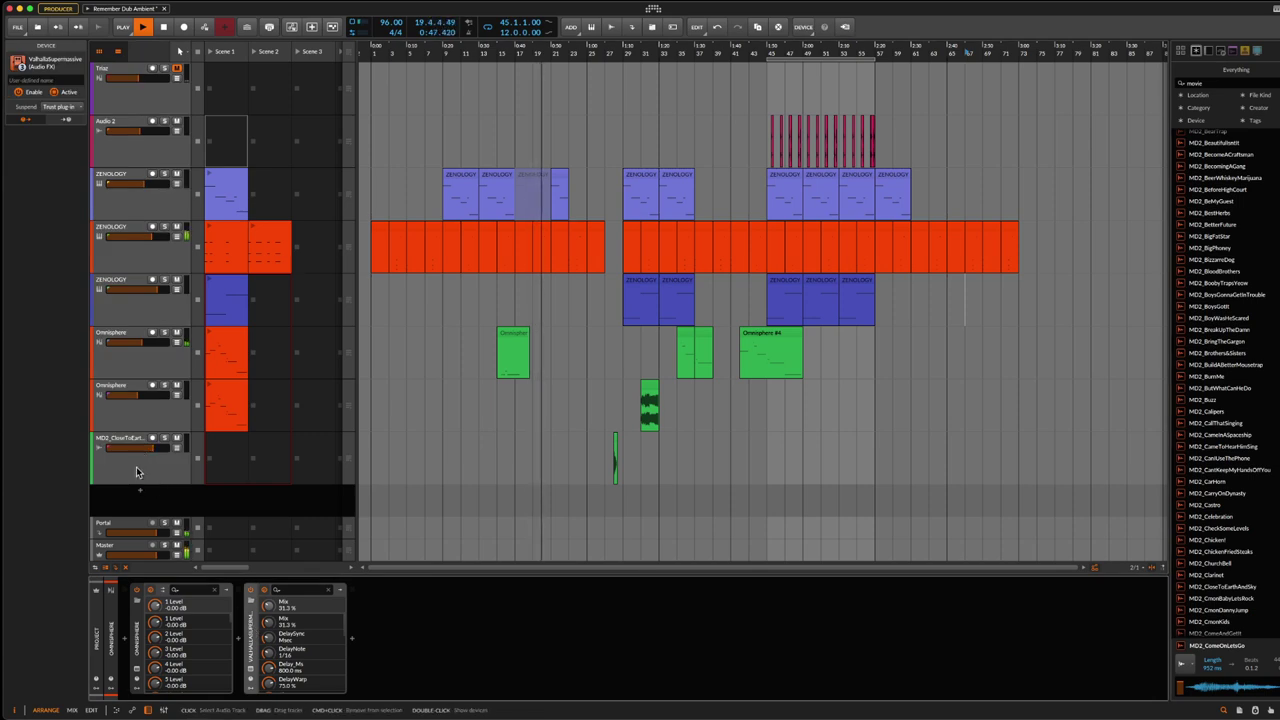
key(super+a)
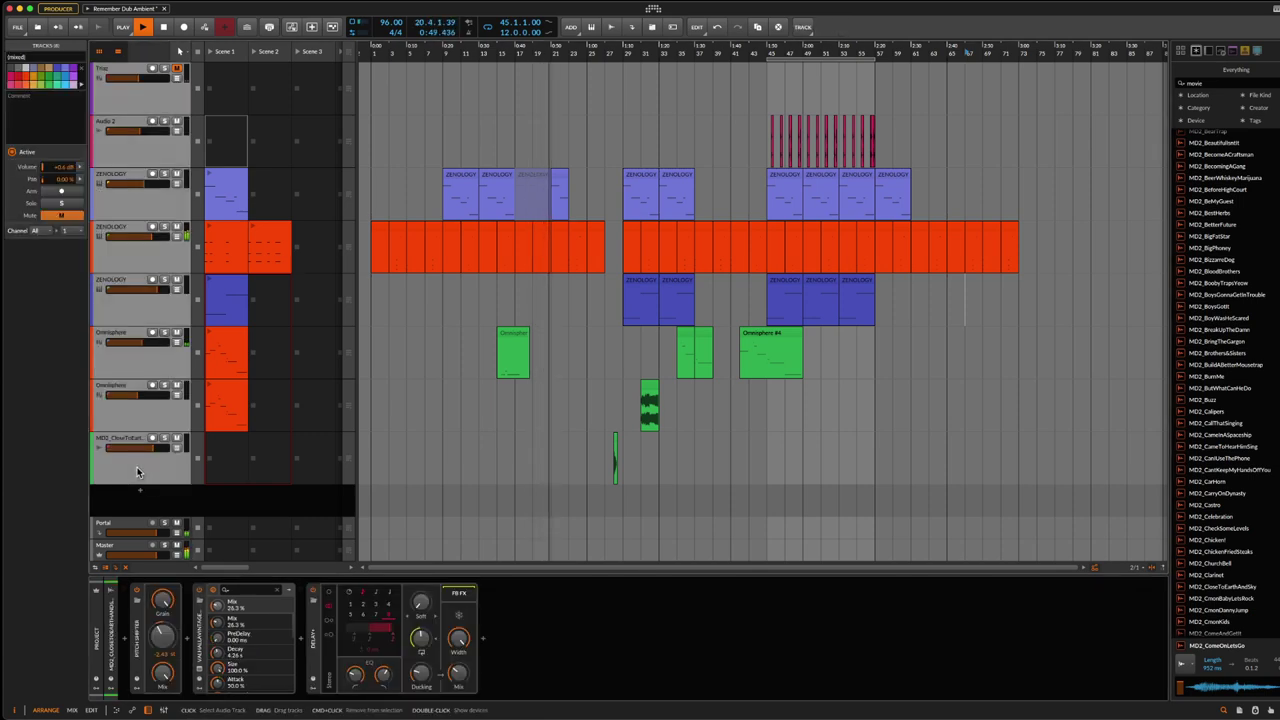
click(216, 458)
key(super+a)
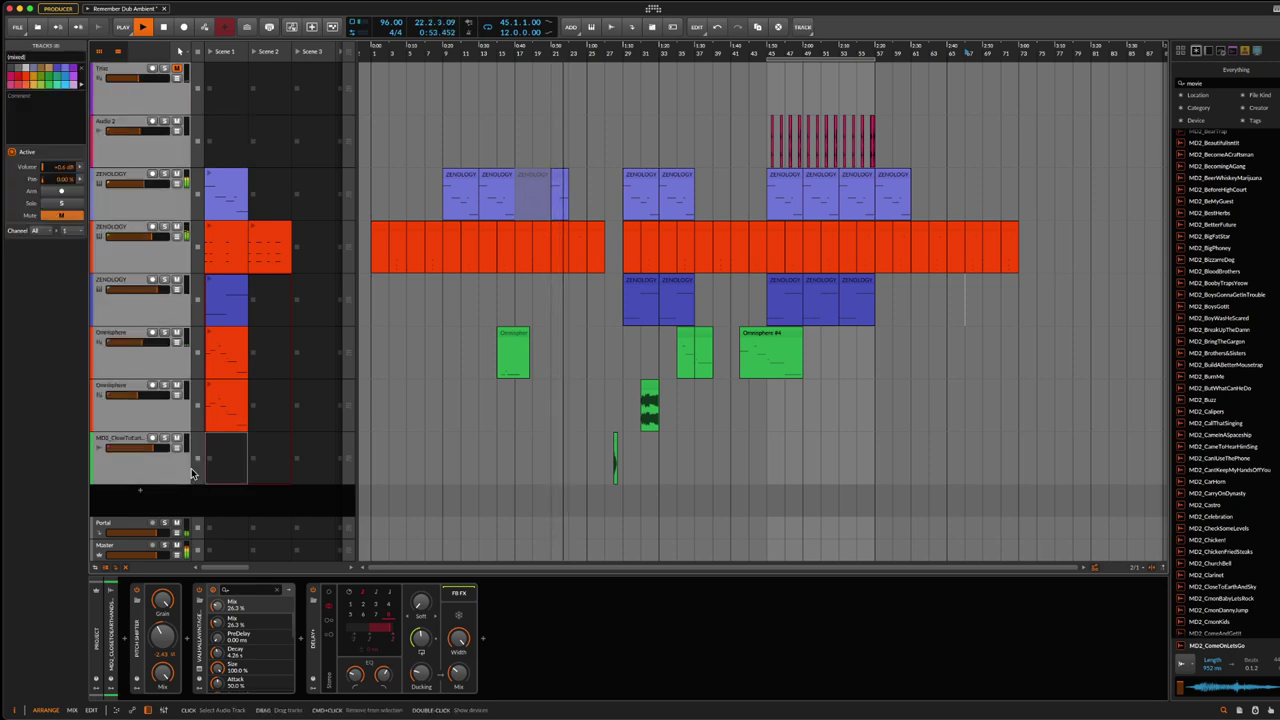
click(219, 461)
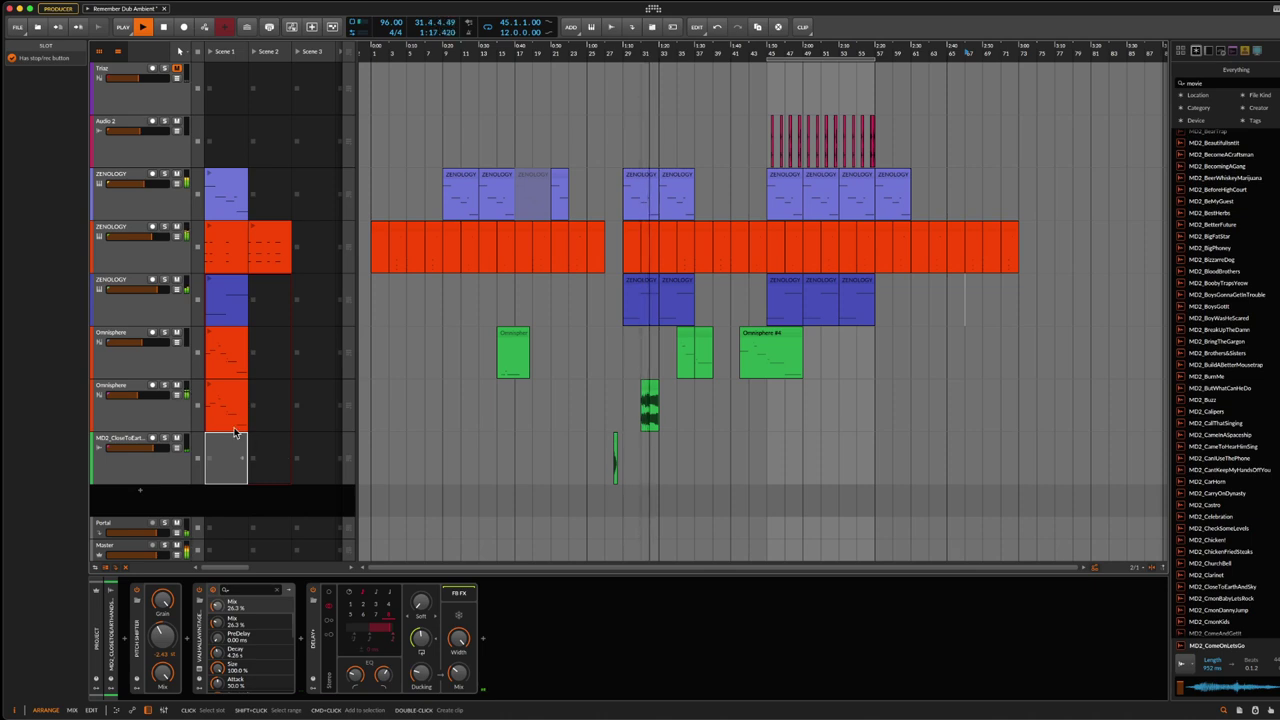
click(139, 398)
key(ctrl+a)
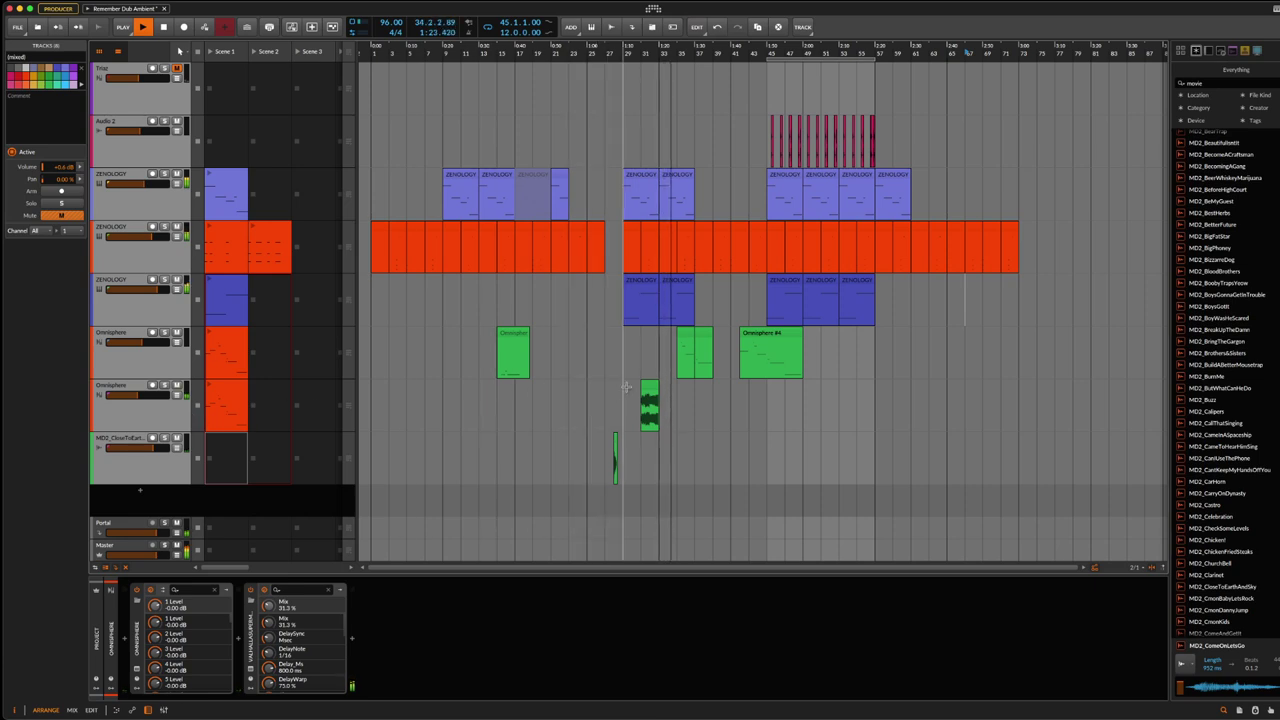
click(535, 400)
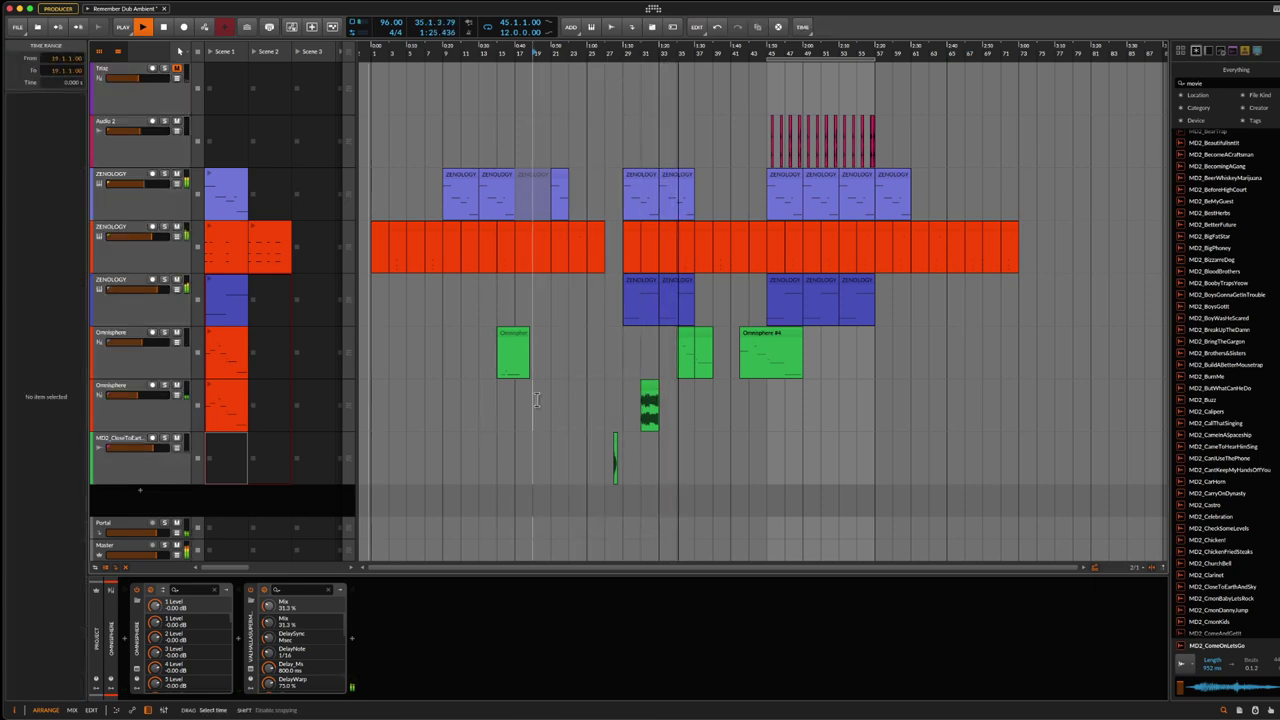
click(137, 210)
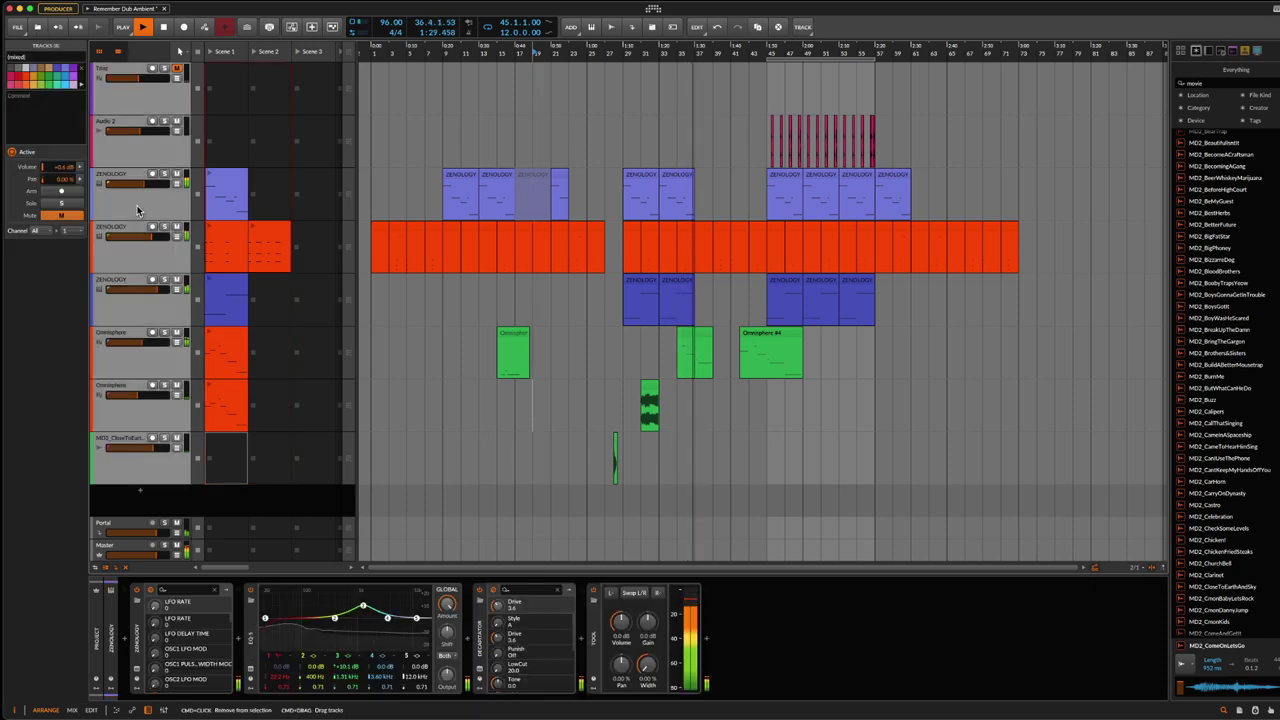
shift+click(137, 205)
drag(131, 248, 137, 393)
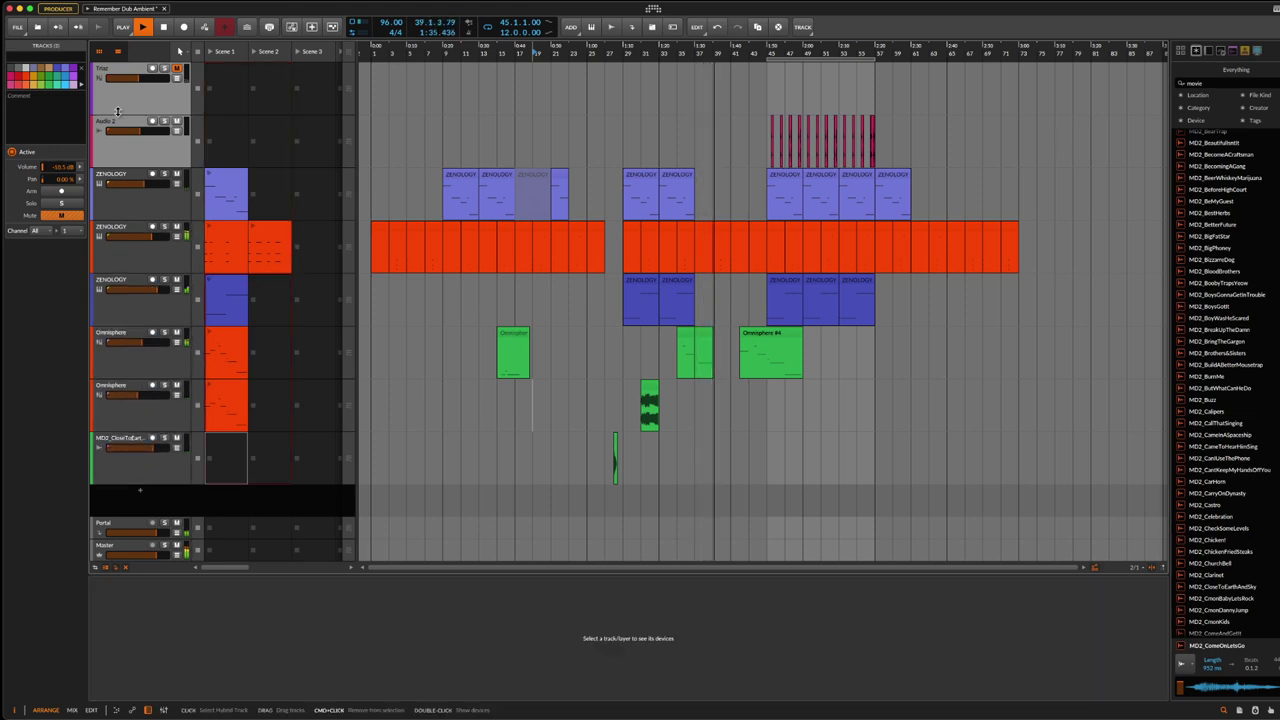
Step: Select only the lower Omnisphere track and save the project
click(120, 99)
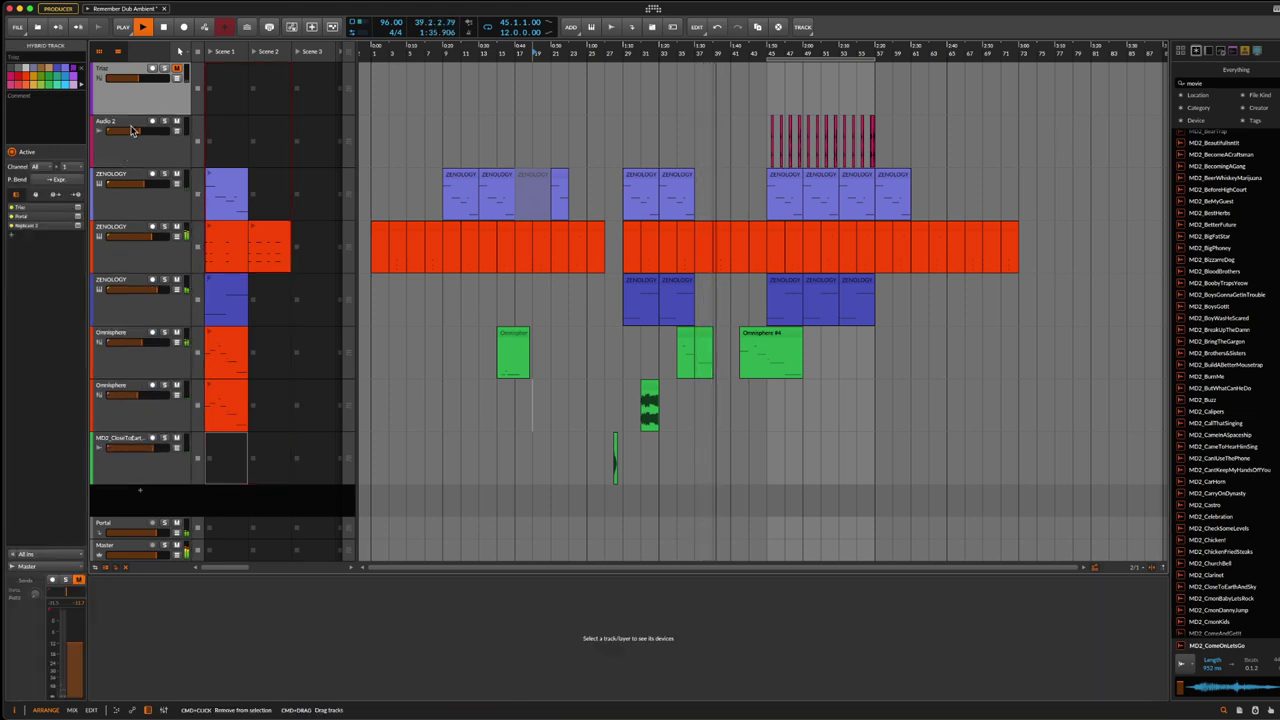
click(135, 392)
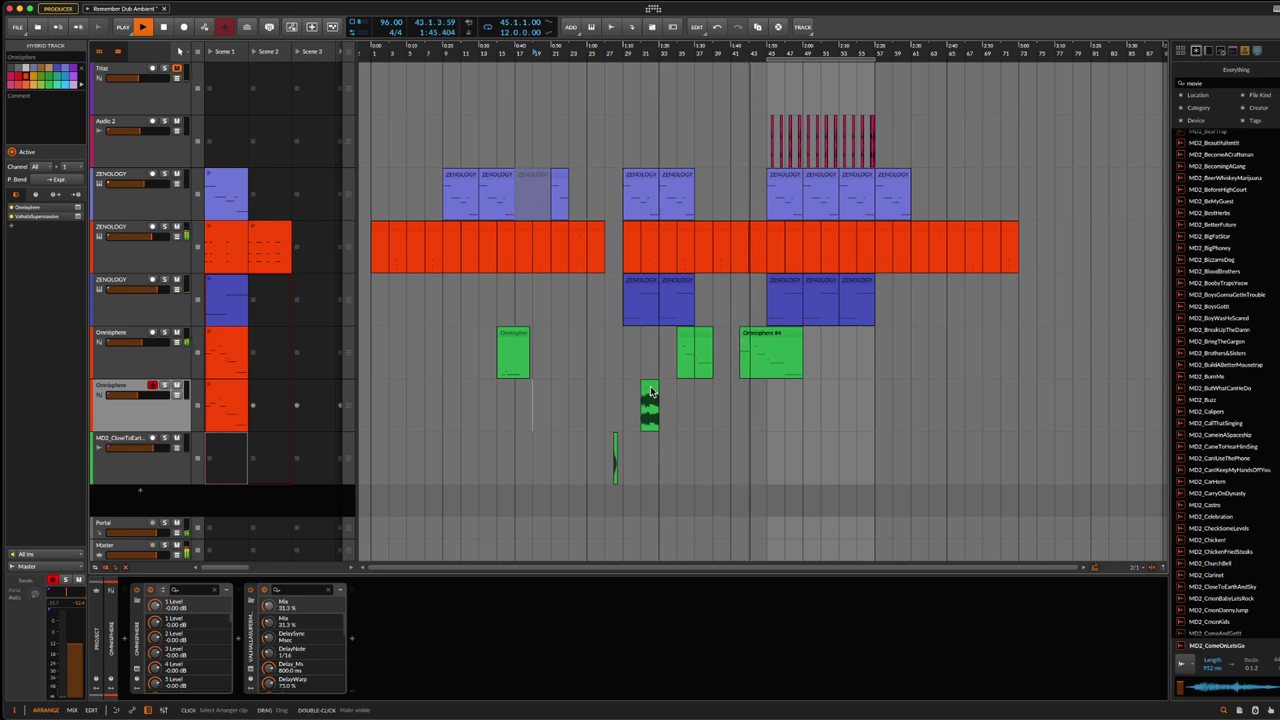
key(ctrl+s)
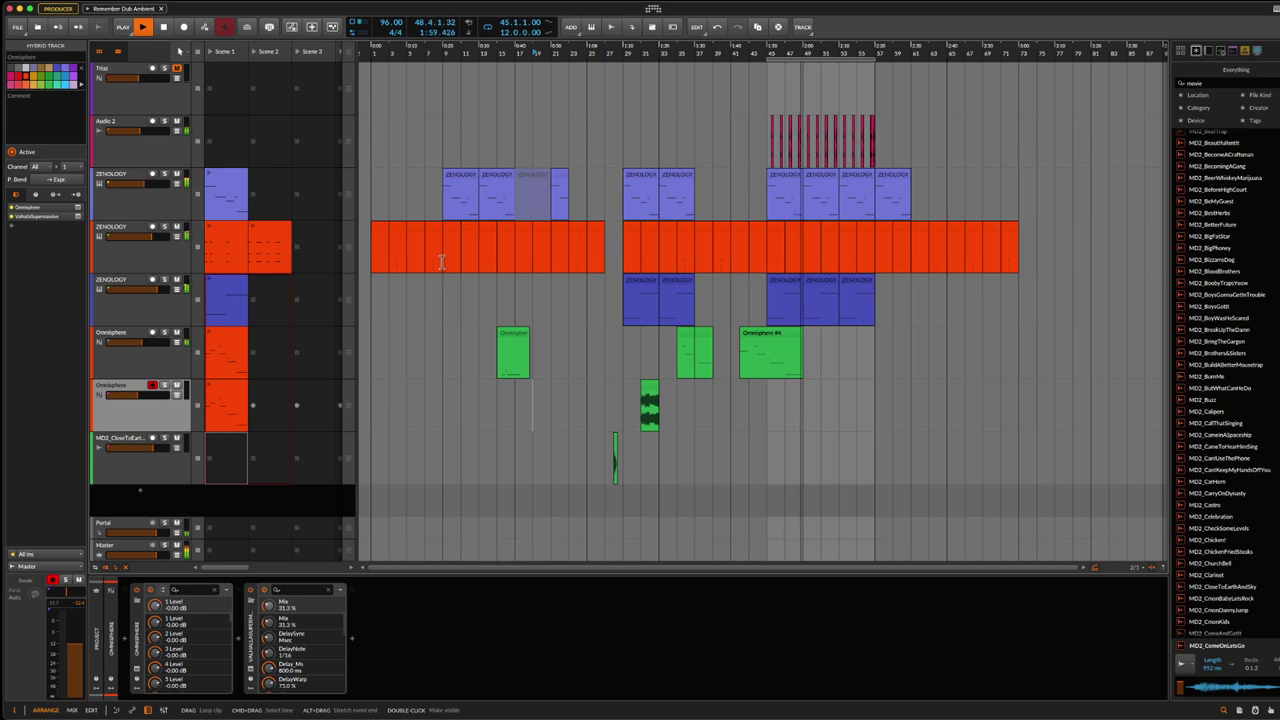
Step: Select all the Audio 2 clips and move them half a bar earlier so that they start at bar 45
drag(800, 46, 885, 110)
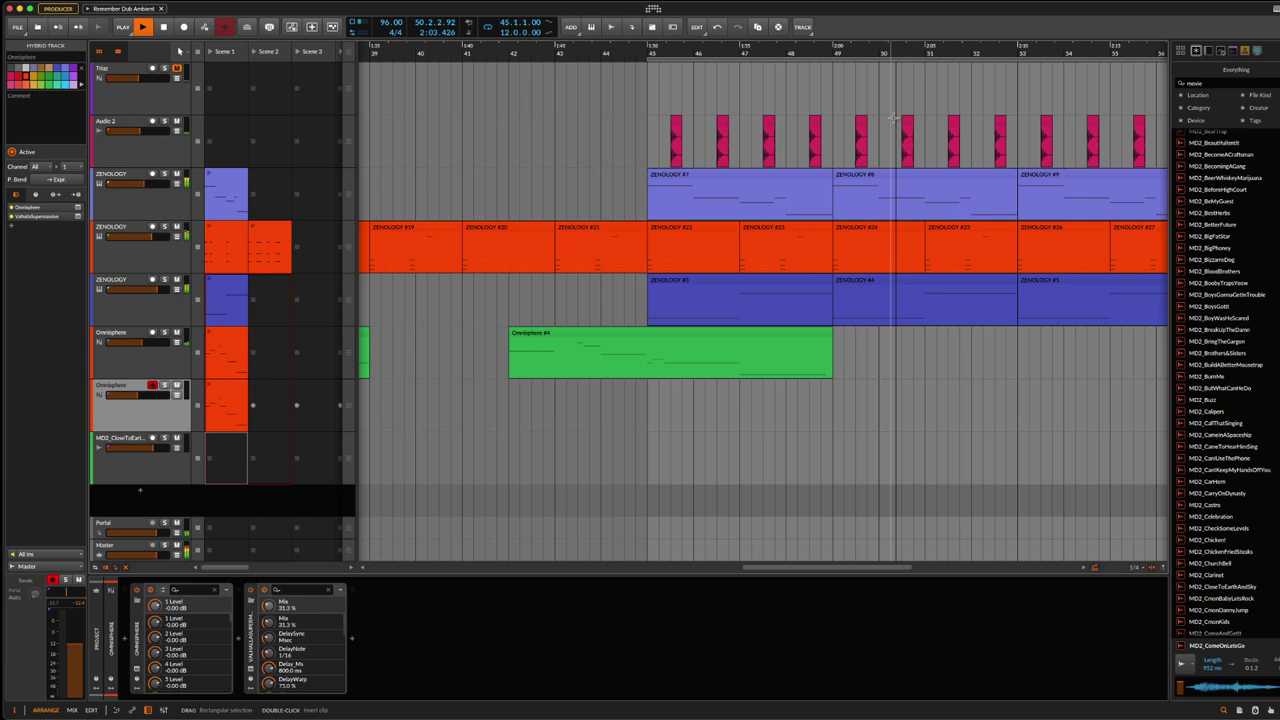
drag(915, 53, 800, 50)
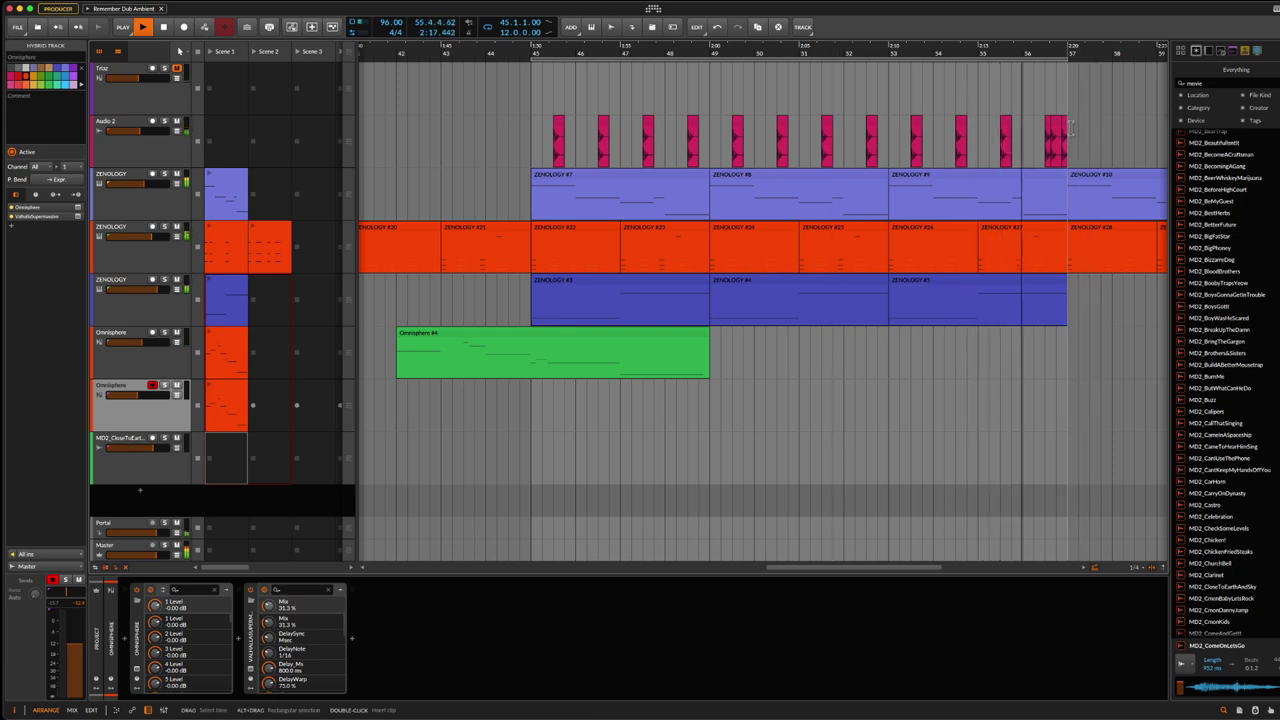
drag(1072, 123, 538, 135)
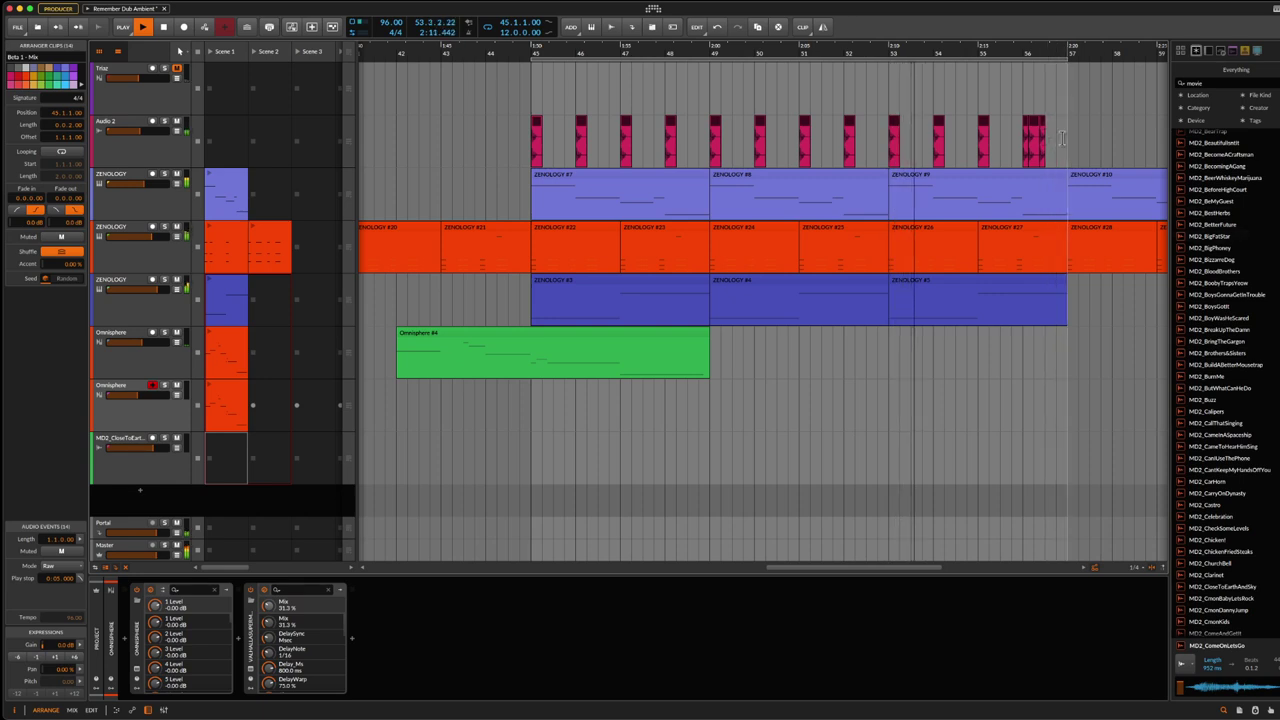
Step: Copy the Audio 2 pattern in bars 53–57 over bars 49–53 and 45–49, stop playback and save the project
drag(1067, 136, 890, 134)
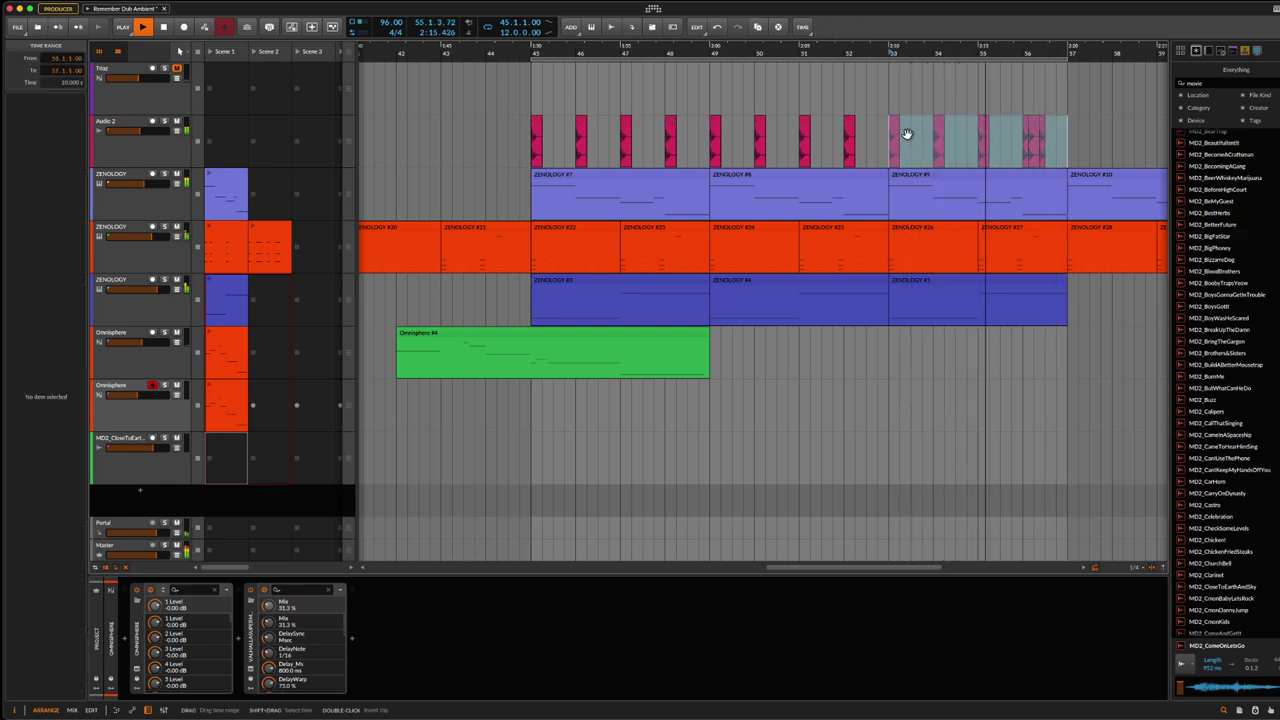
drag(891, 126, 714, 132)
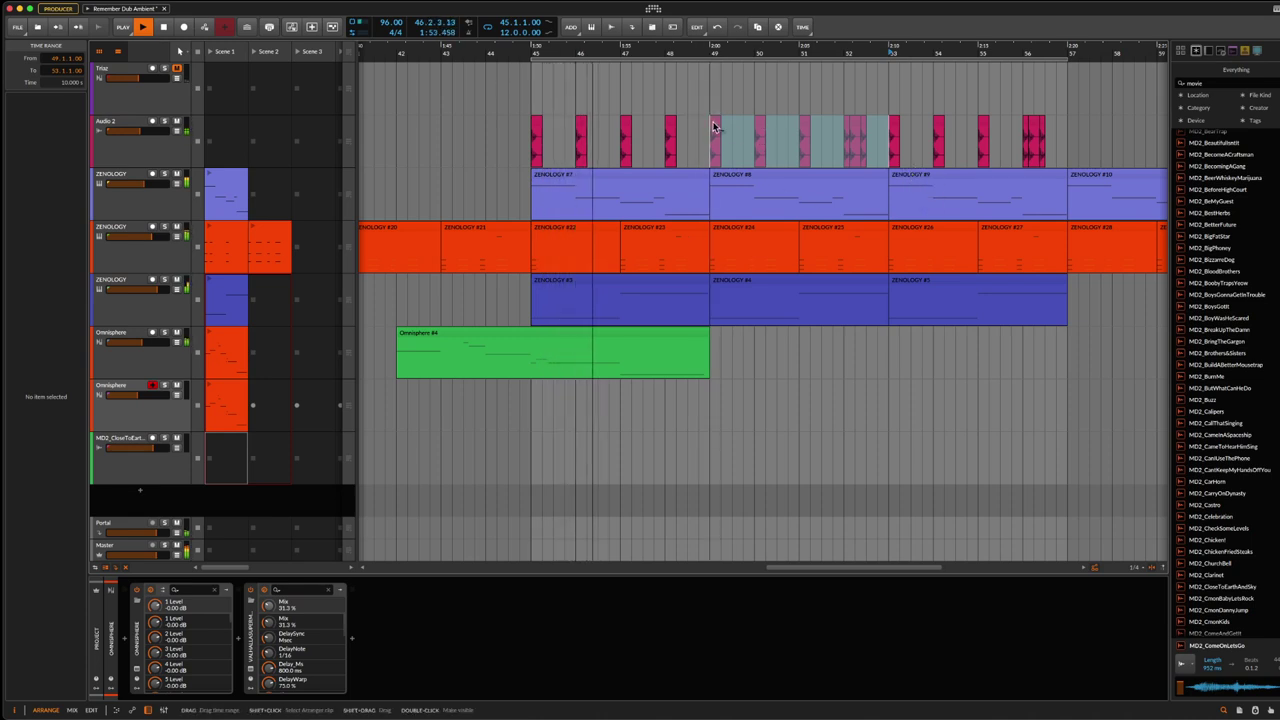
click(670, 125)
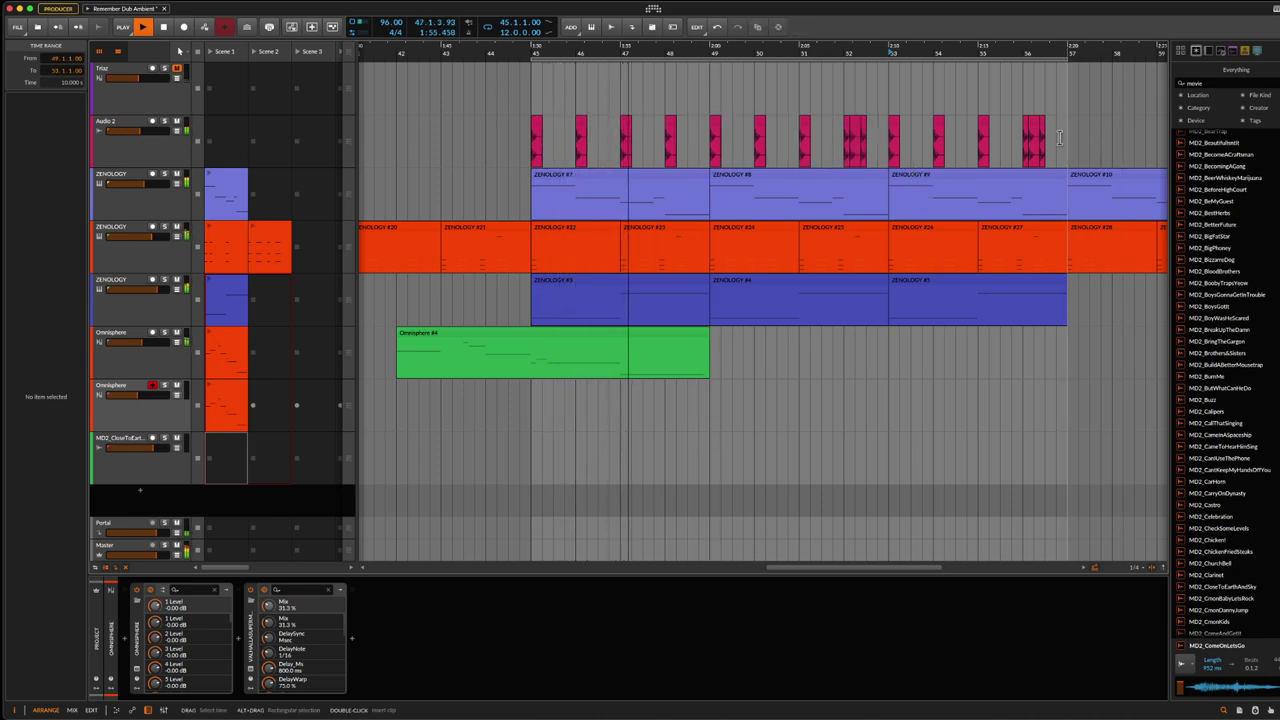
drag(1067, 125, 884, 125)
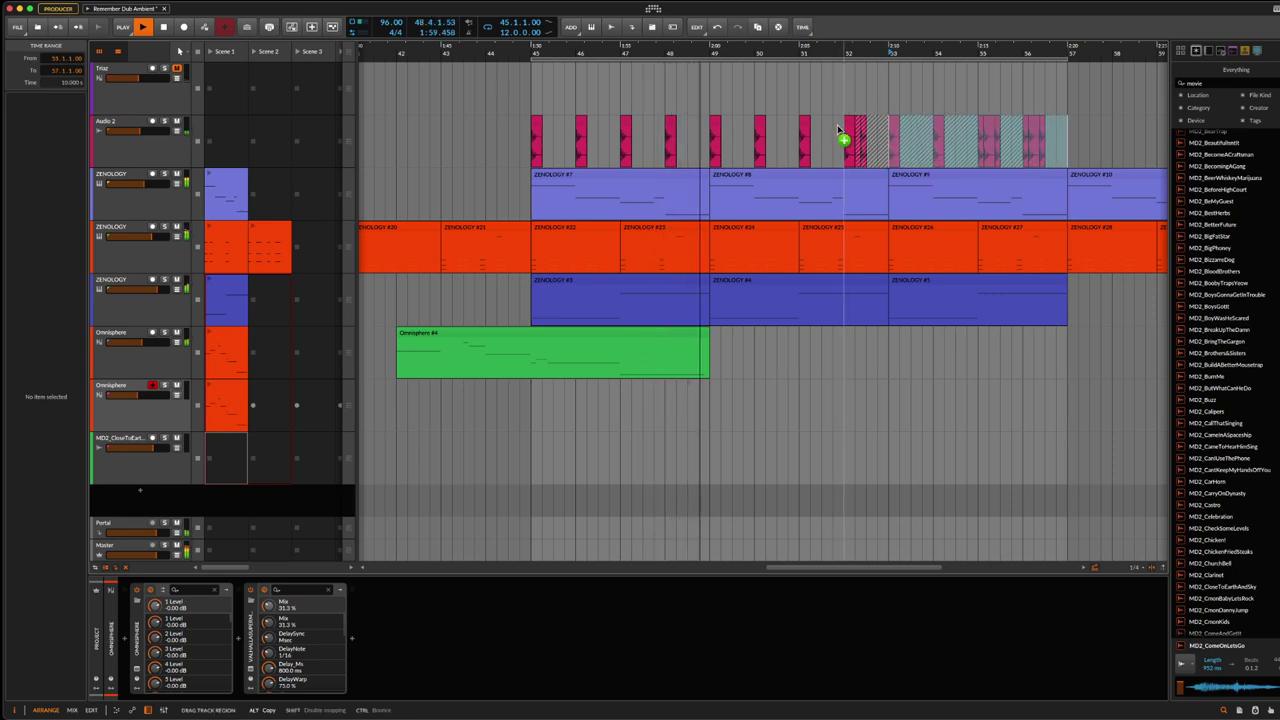
drag(531, 143, 712, 140)
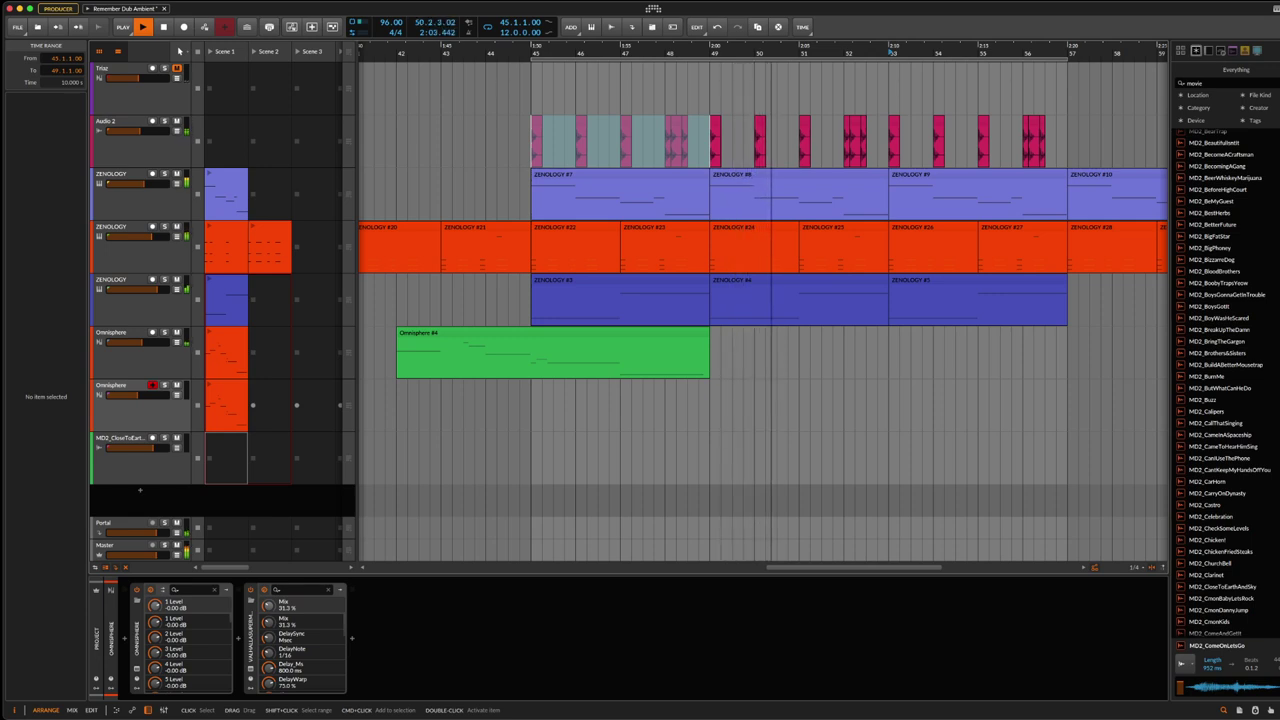
key(super+s)
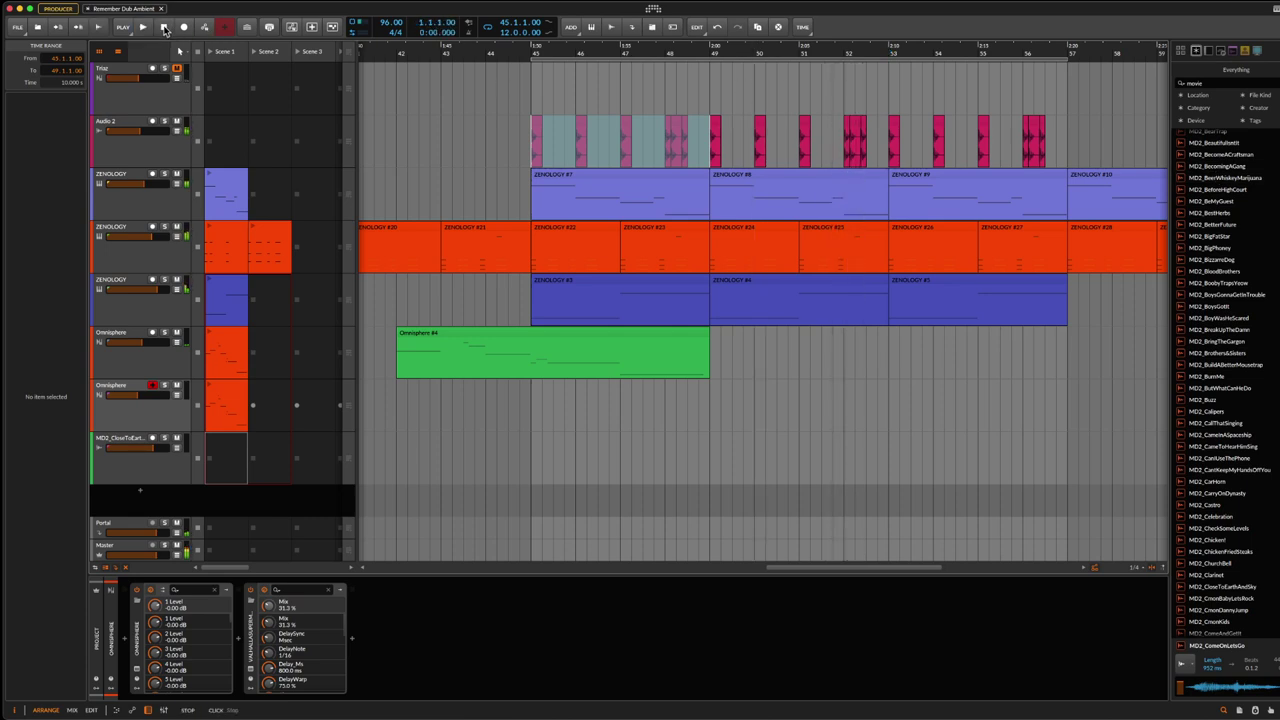
key(super+s)
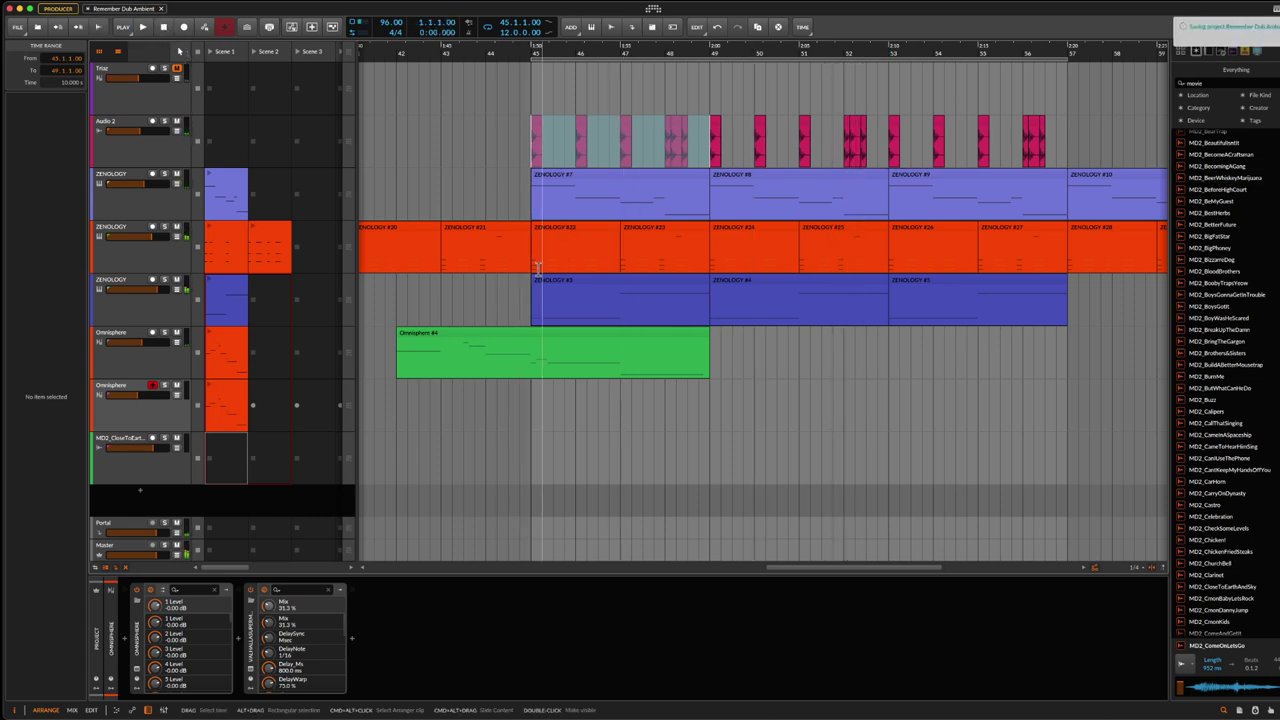
Step: Select the second ZENOLOGY track and play the whole arrangement from the beginning
scroll(537, 268, left, 5)
scroll(660, 46, down, 5)
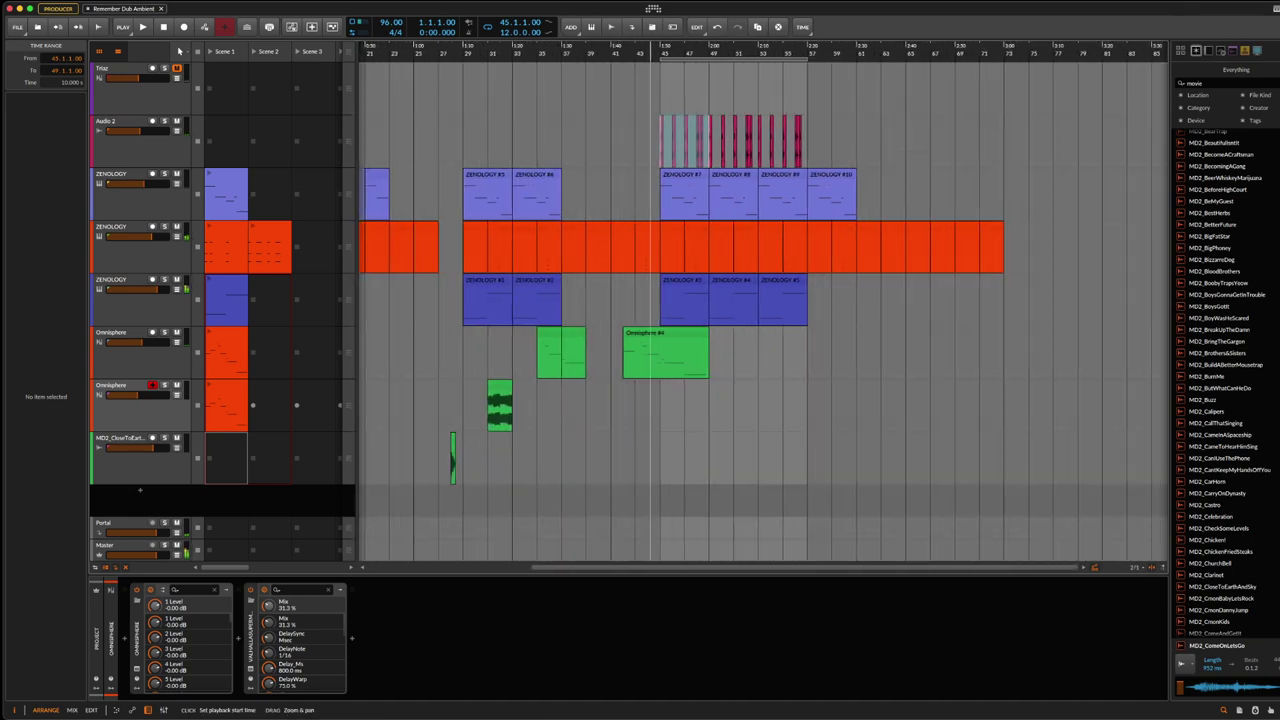
scroll(660, 46, left, 5)
scroll(660, 46, up, 3)
drag(840, 50, 840, 57)
click(117, 232)
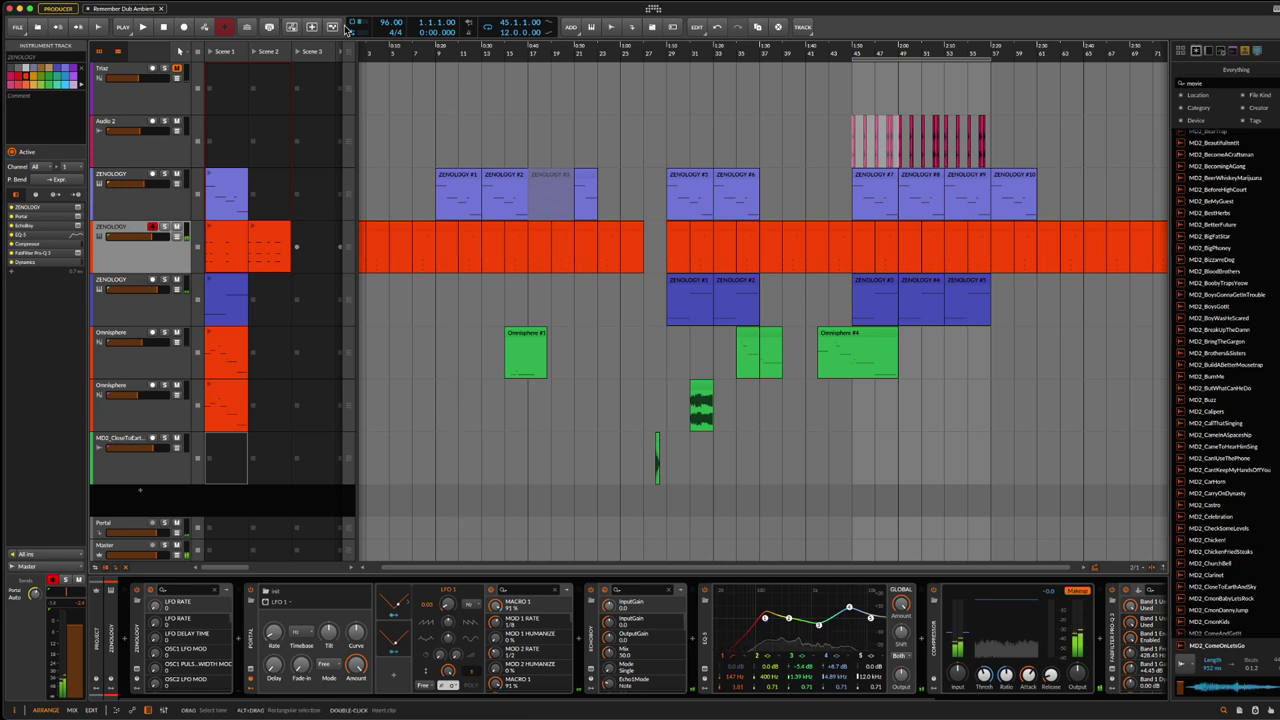
click(143, 28)
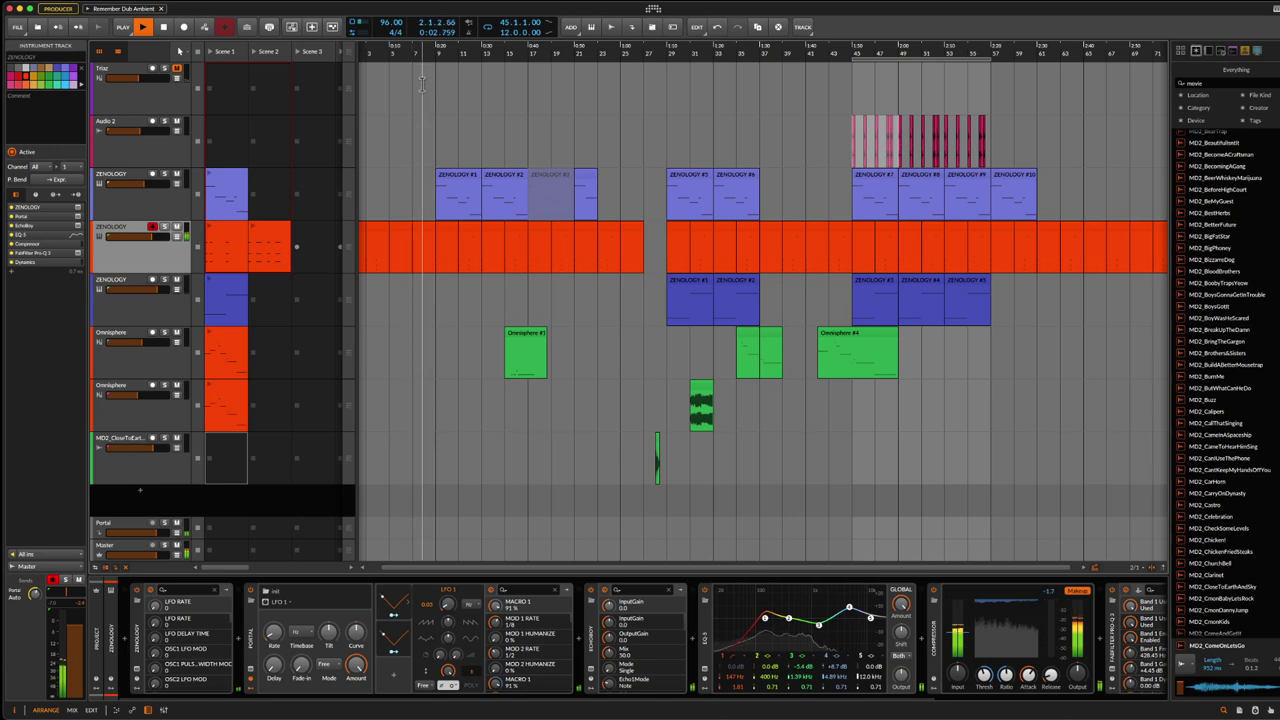
scroll(420, 47, left, 2)
scroll(586, 50, down, 3)
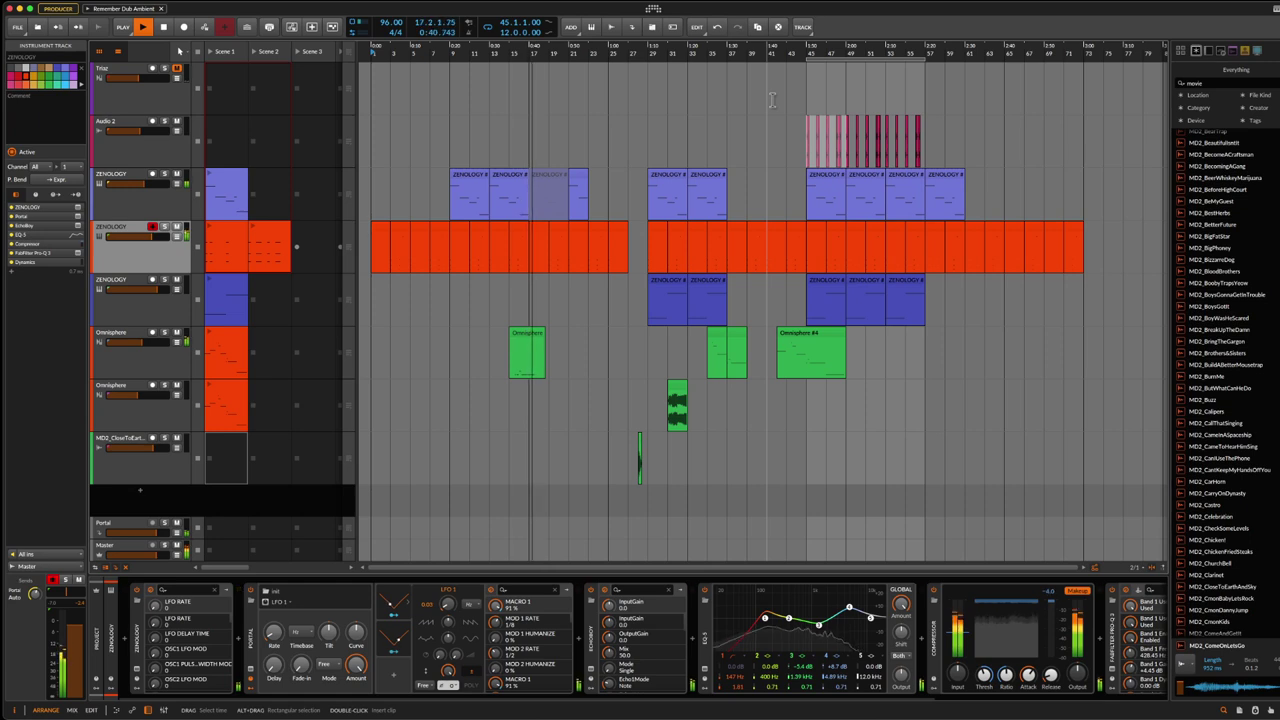
Step: Raise the upper Omnisphere track's volume slightly and save the project
click(133, 339)
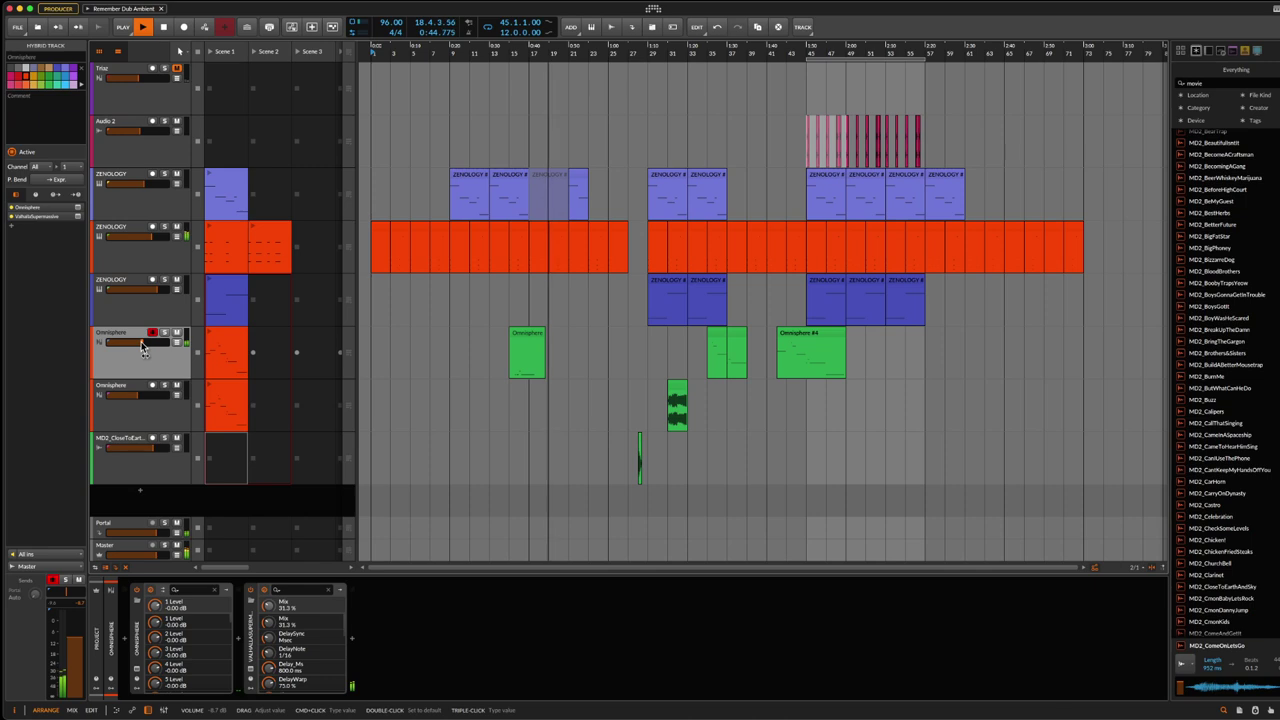
drag(143, 346, 142, 346)
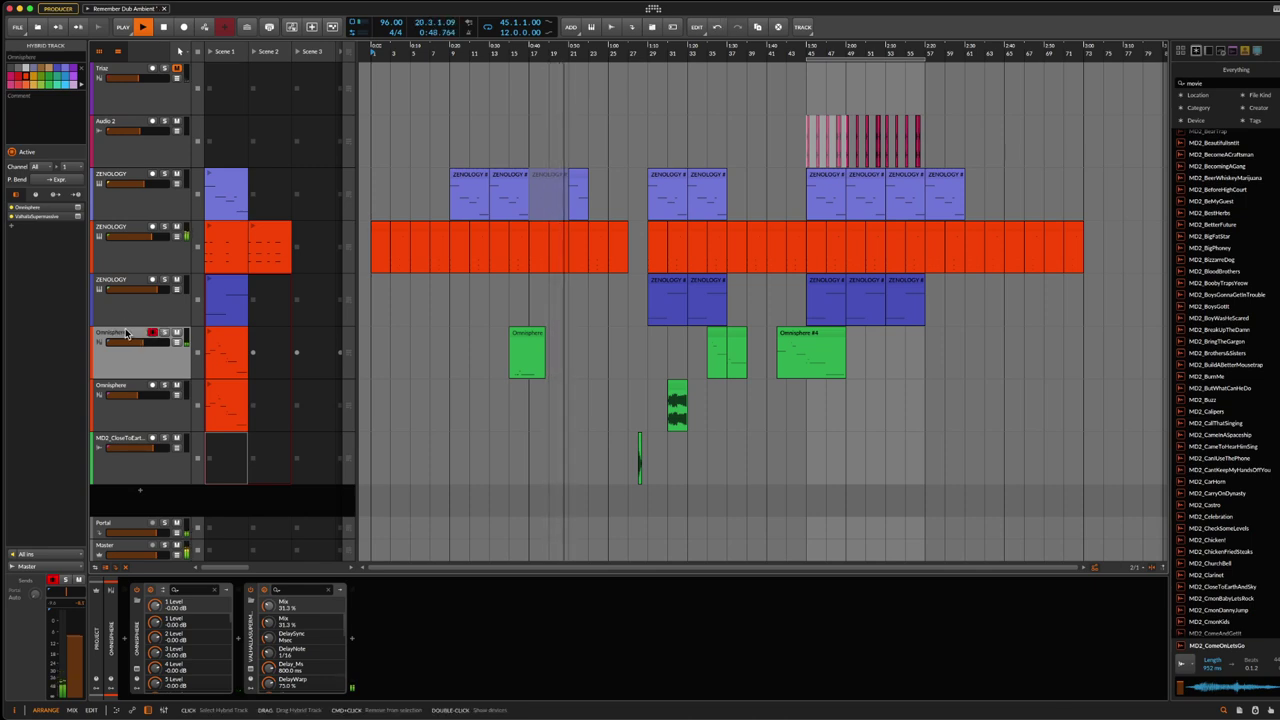
key(super+s)
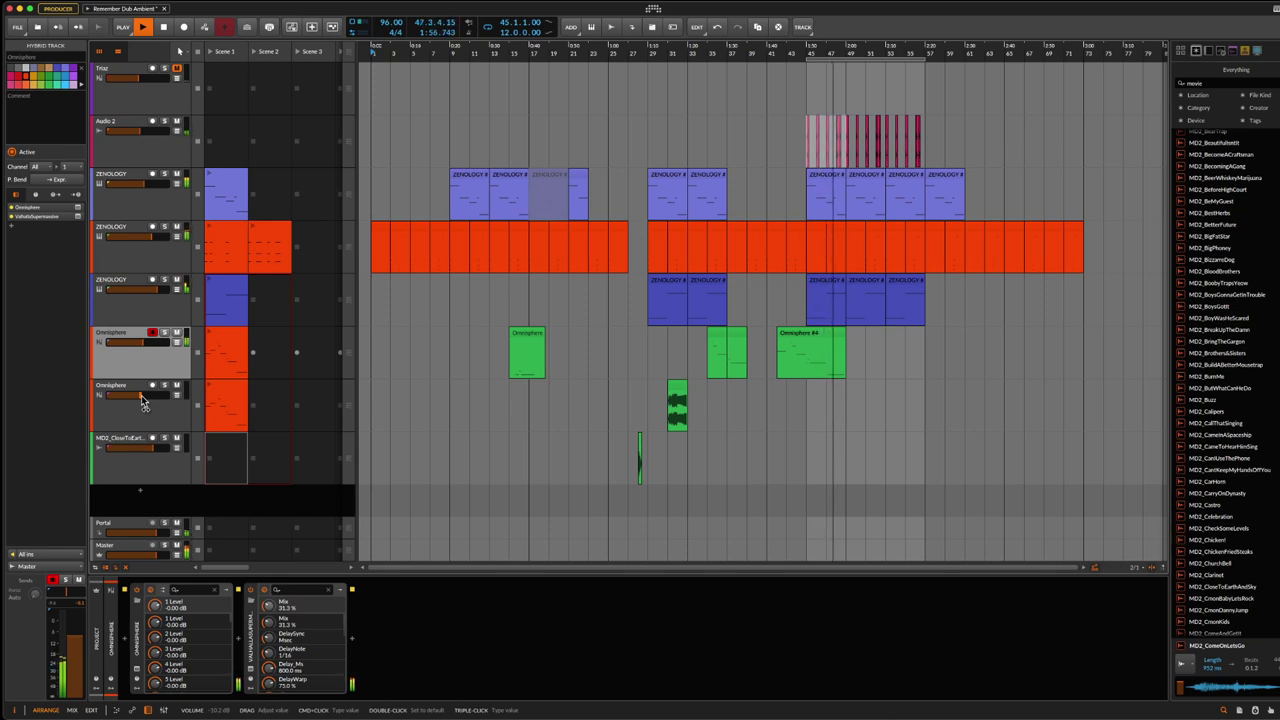
Step: Raise the velocity of the last note in the Omnisphere #4 clip to about 78% and save the project
double_click(838, 338)
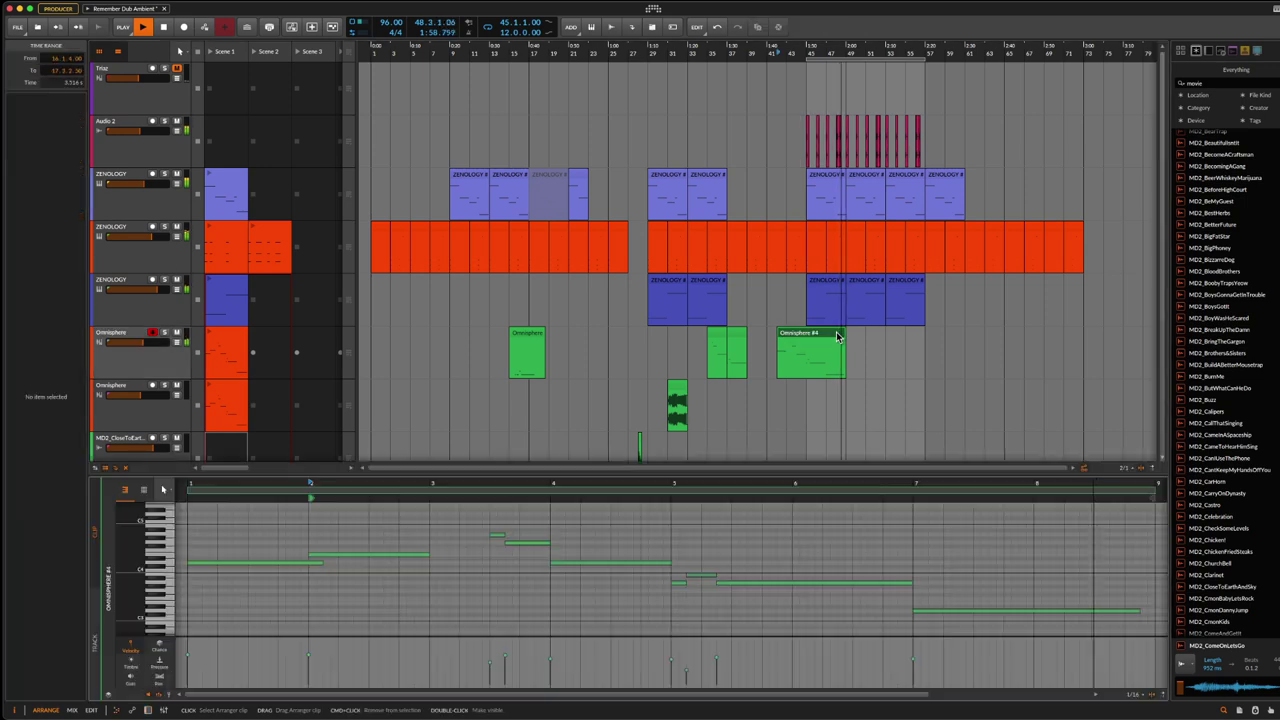
click(914, 659)
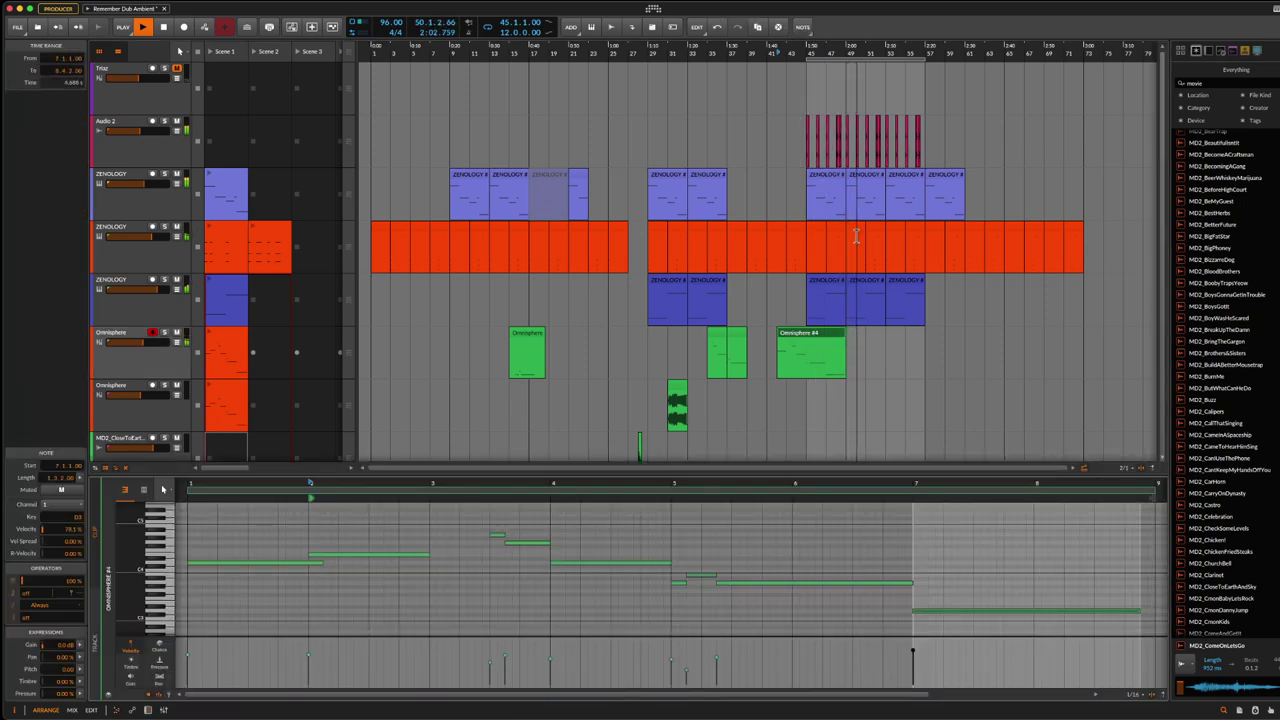
key(super+s)
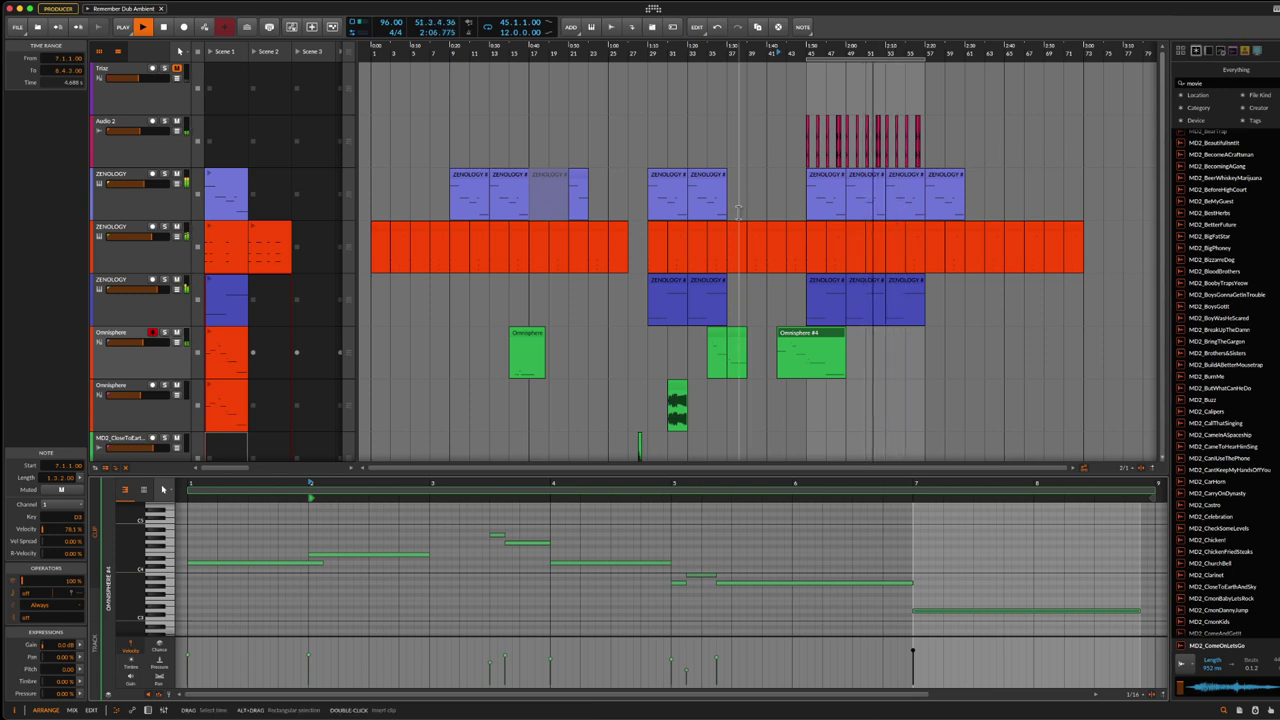
Step: Select the second ZENOLOGY track, save the project and stop playback
click(133, 234)
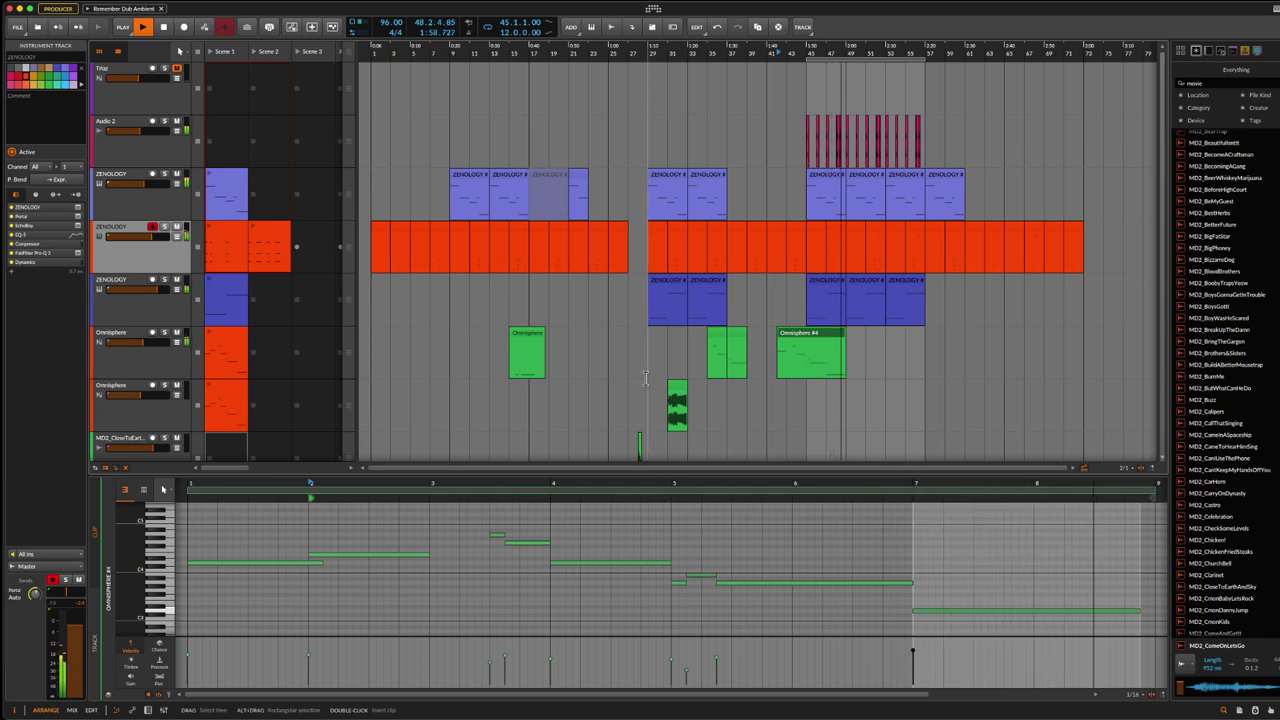
key(ctrl+s)
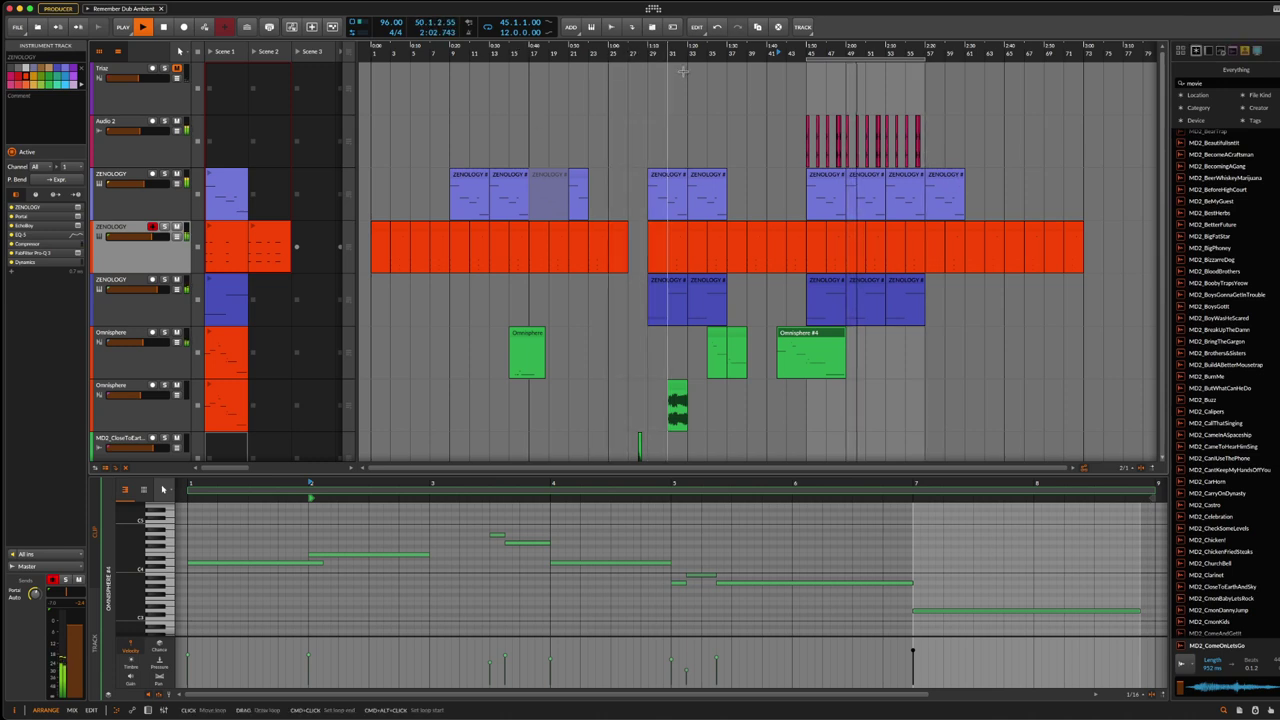
mouse_move(935, 46)
mouse_down()
mouse_move(964, 46)
mouse_move(935, 34)
mouse_up()
click(164, 28)
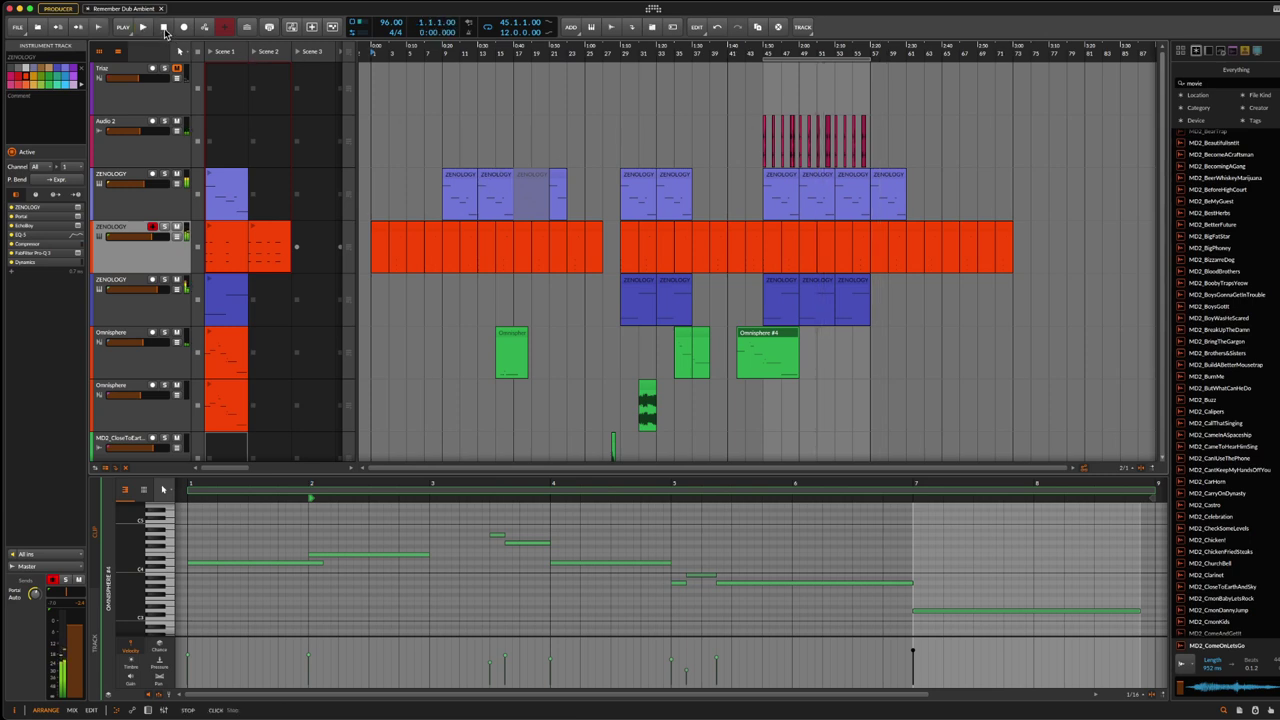
Step: Show the second ZENOLOGY track's device chain and play the arrangement from the beginning
double_click(124, 230)
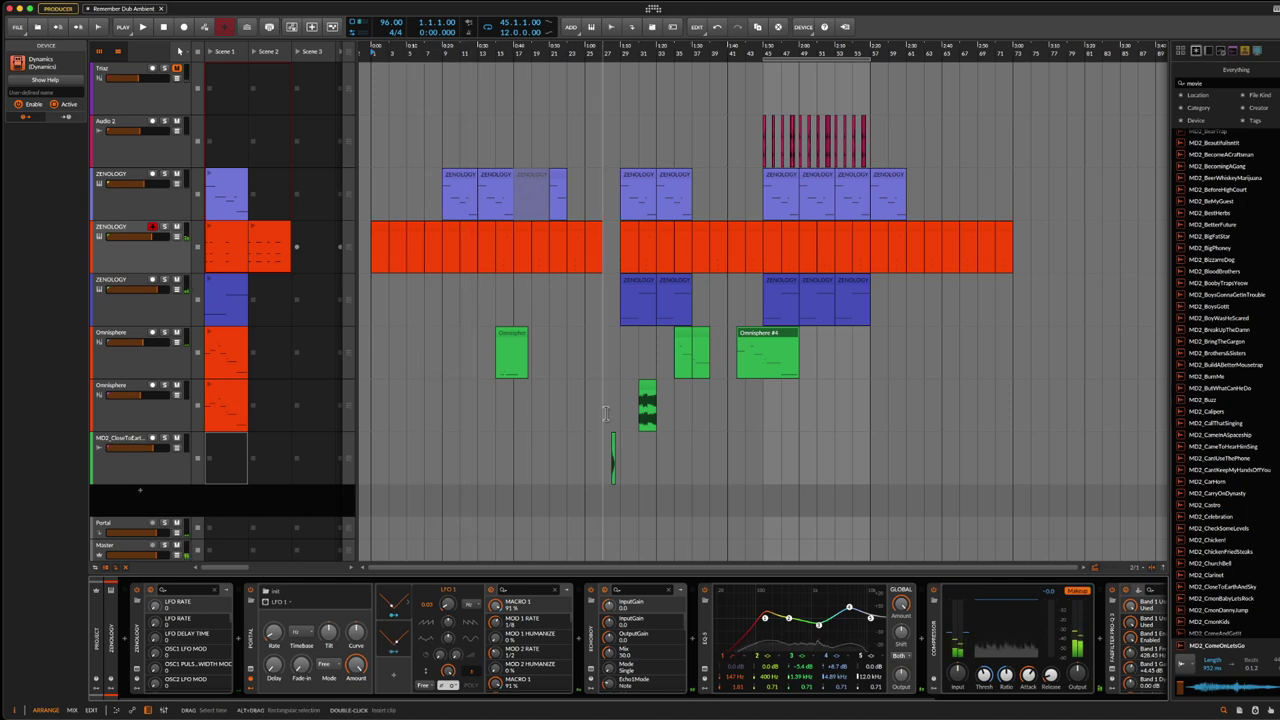
key(ctrl+s)
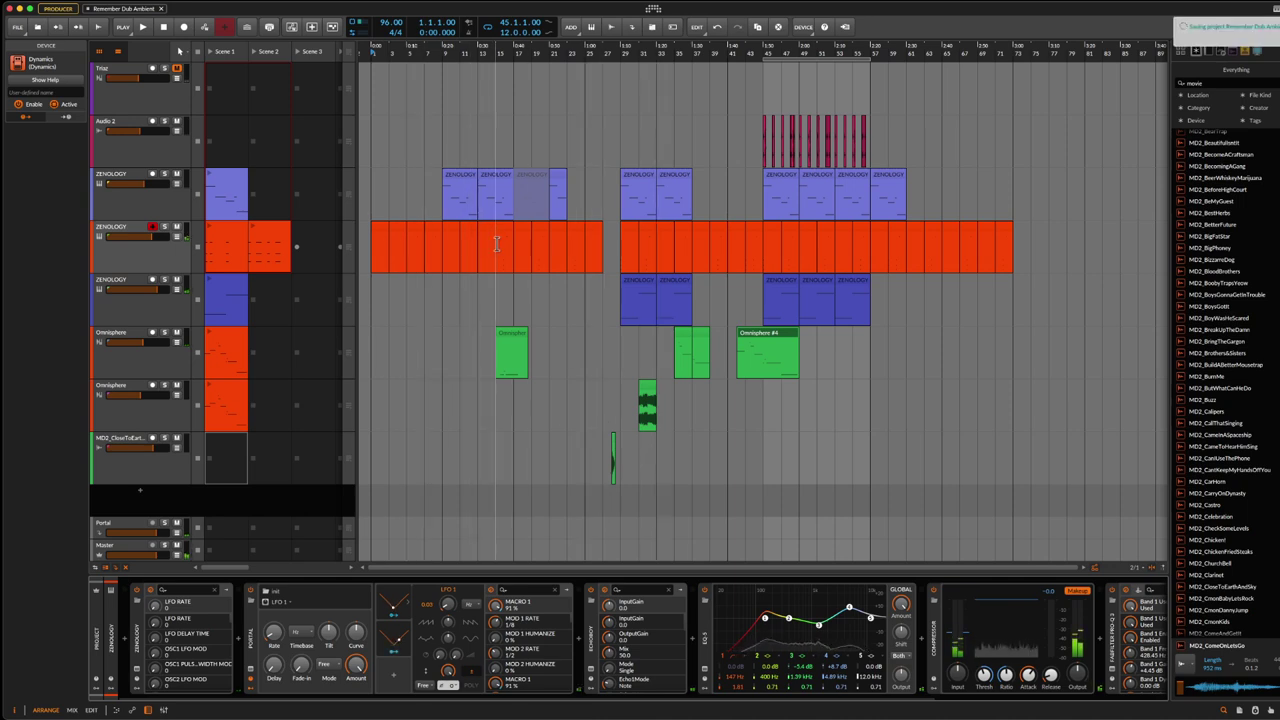
click(118, 231)
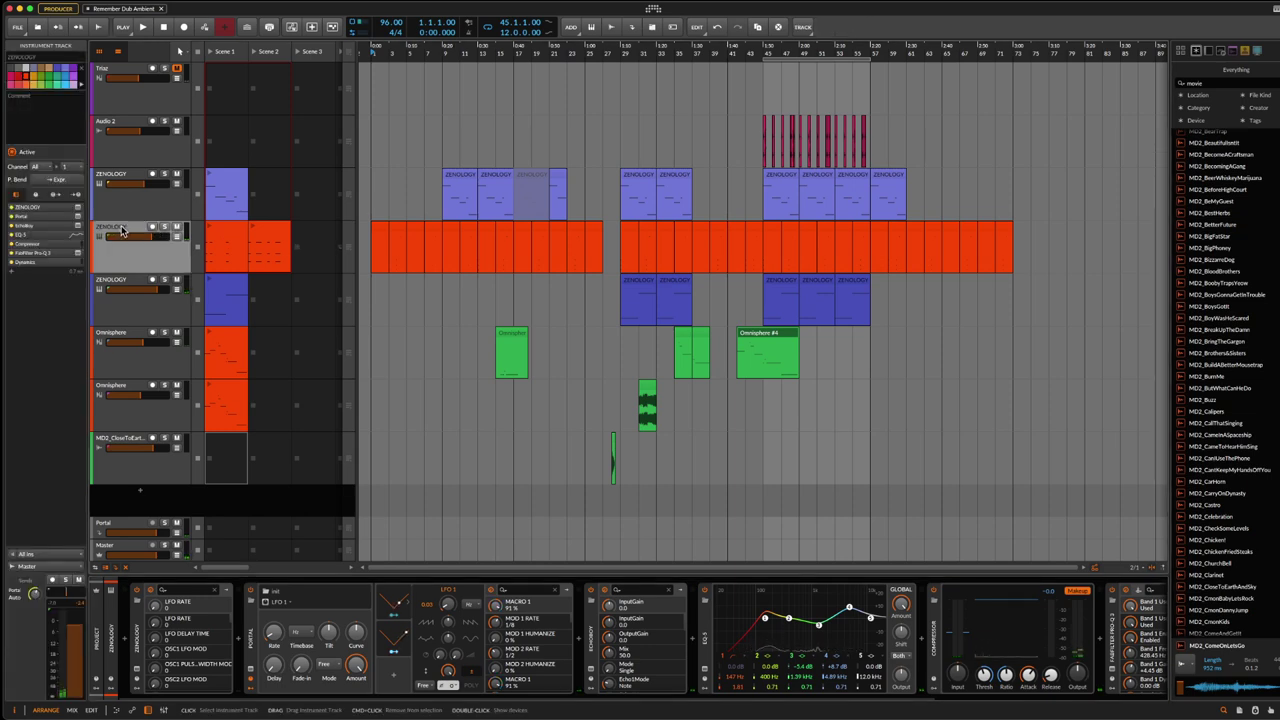
click(145, 28)
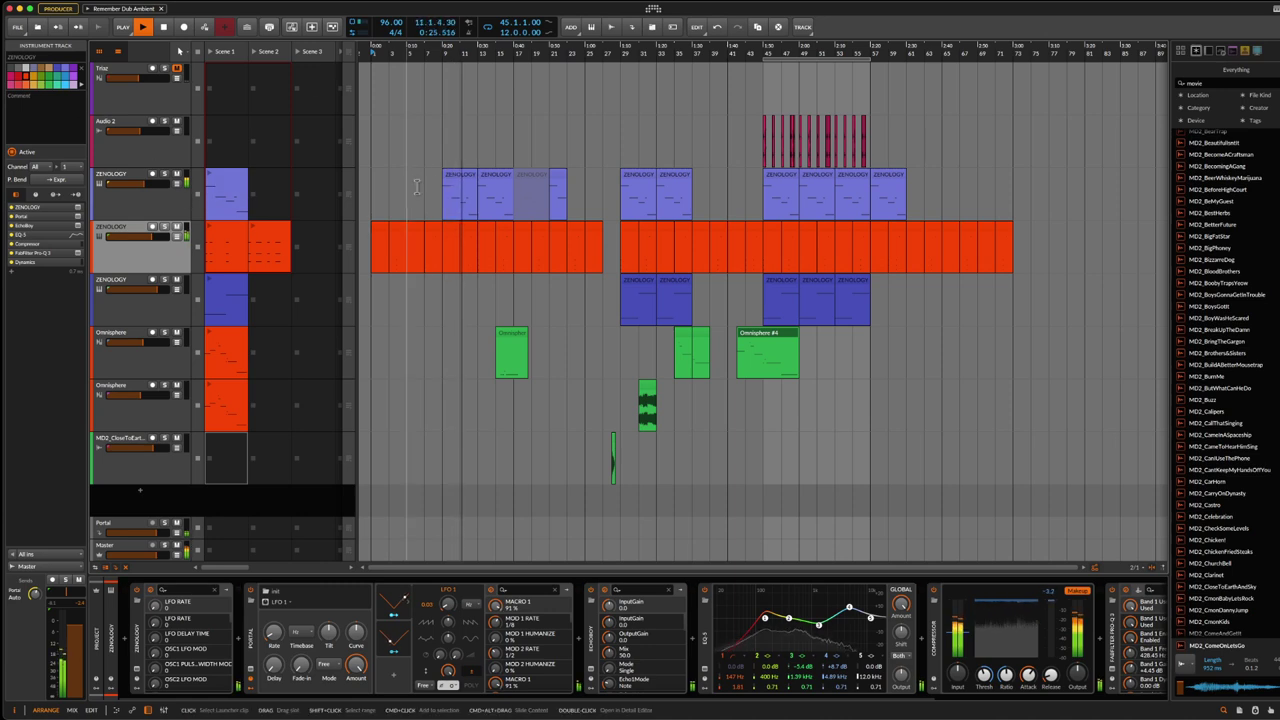
Step: Raise the velocities of the first two notes in the ZENOLOGY #1 clip, the first to 100%, and save the project
double_click(461, 178)
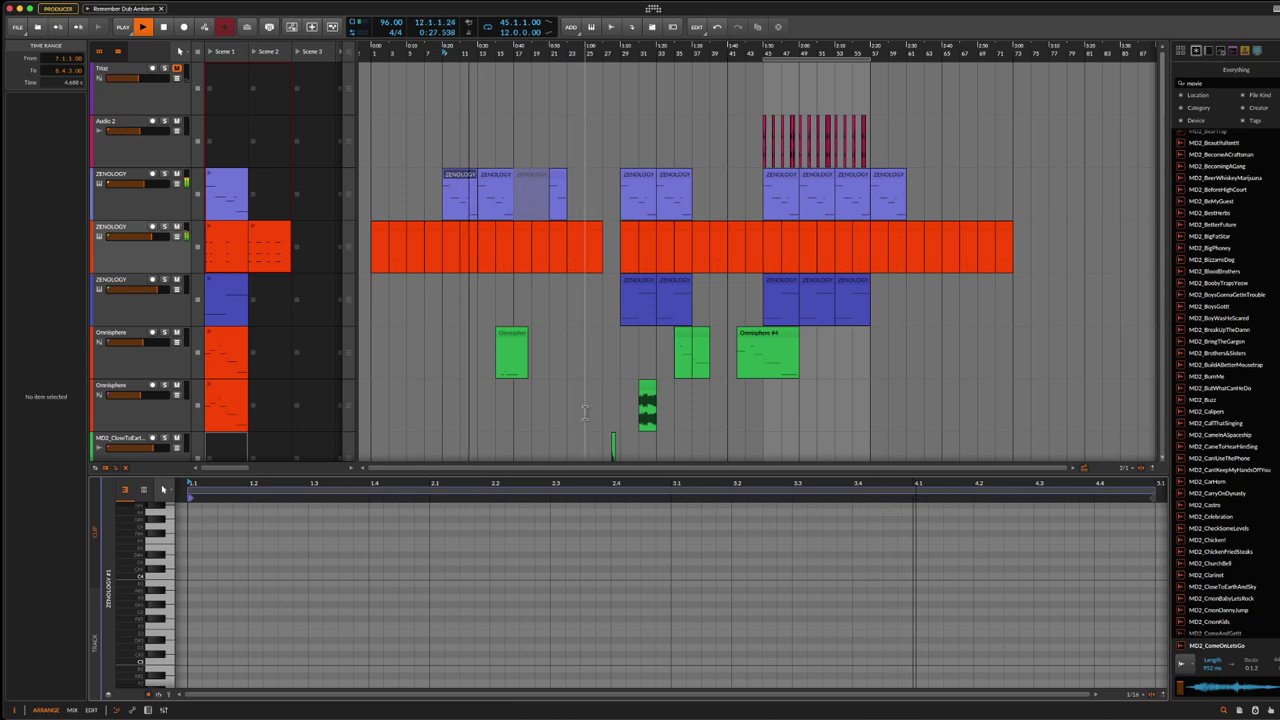
drag(648, 484, 724, 487)
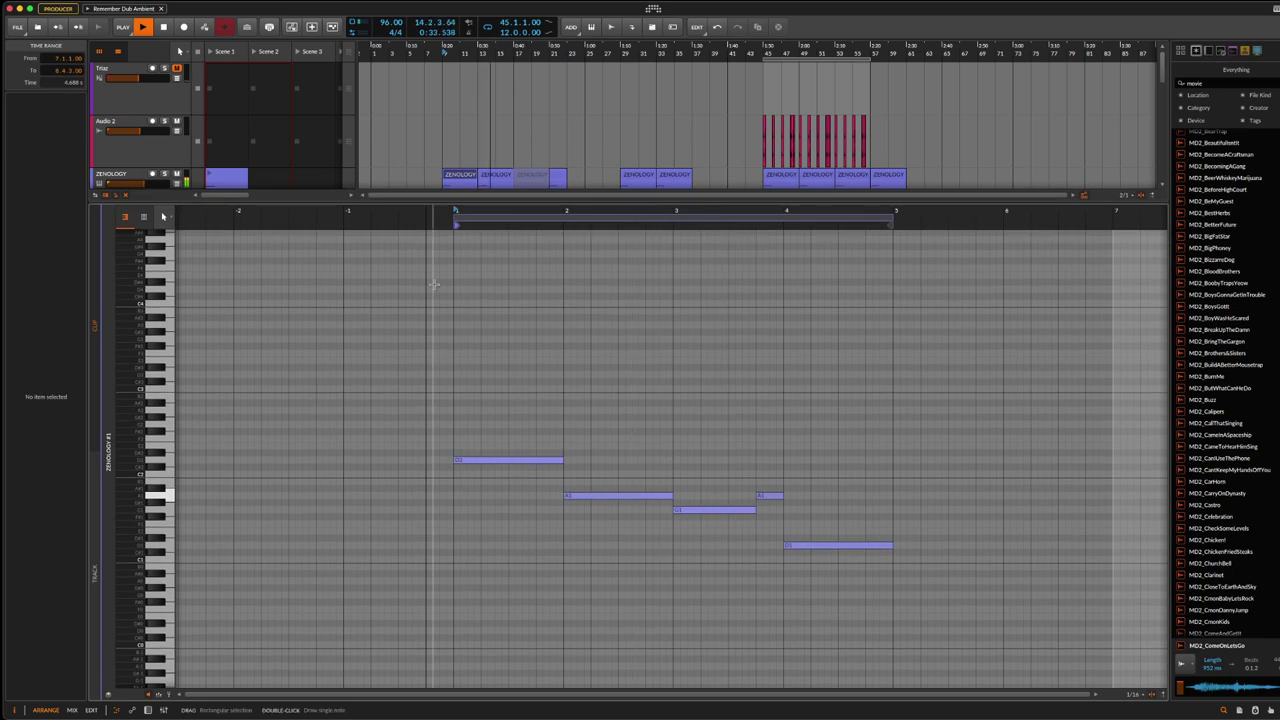
scroll(600, 474, up, 1)
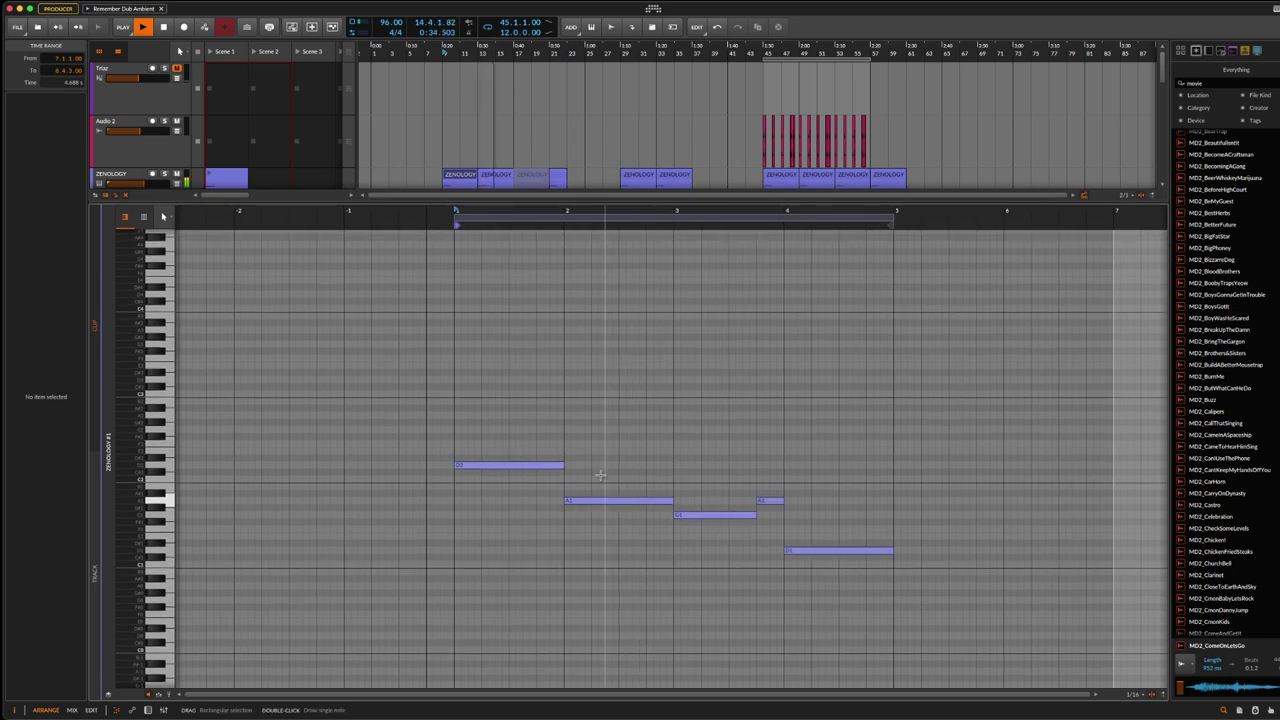
click(154, 700)
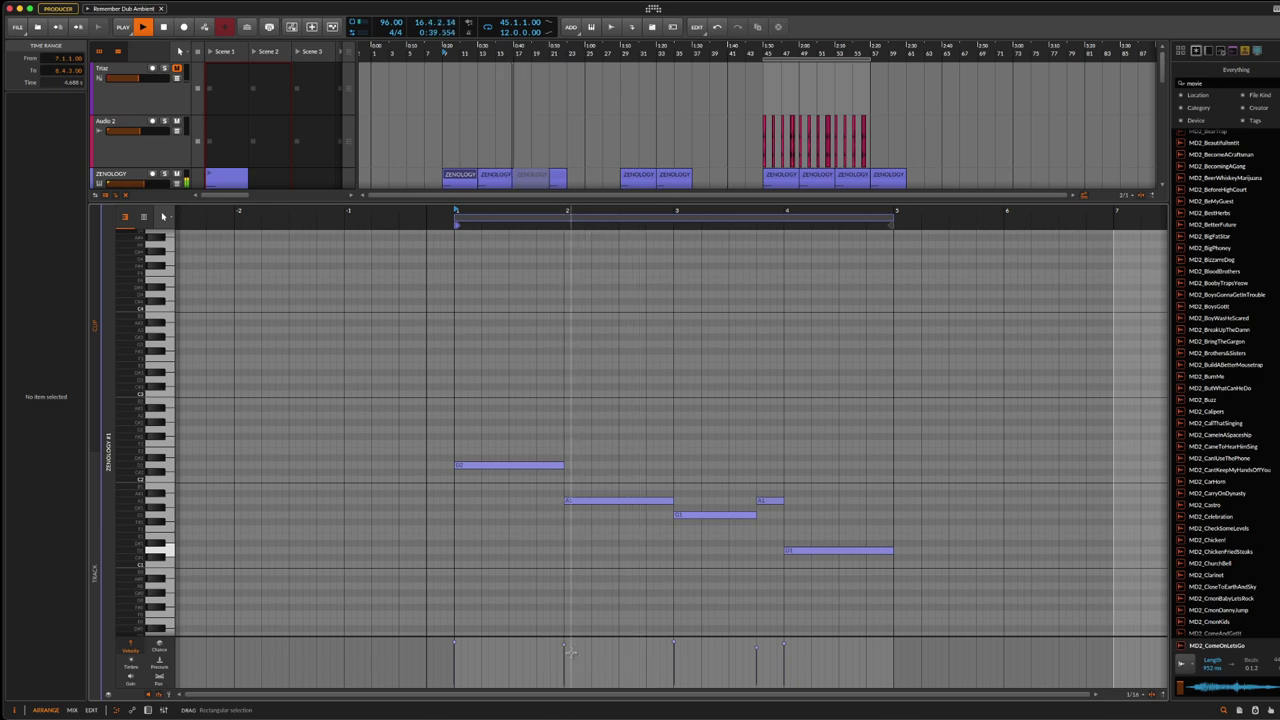
click(566, 650)
click(453, 636)
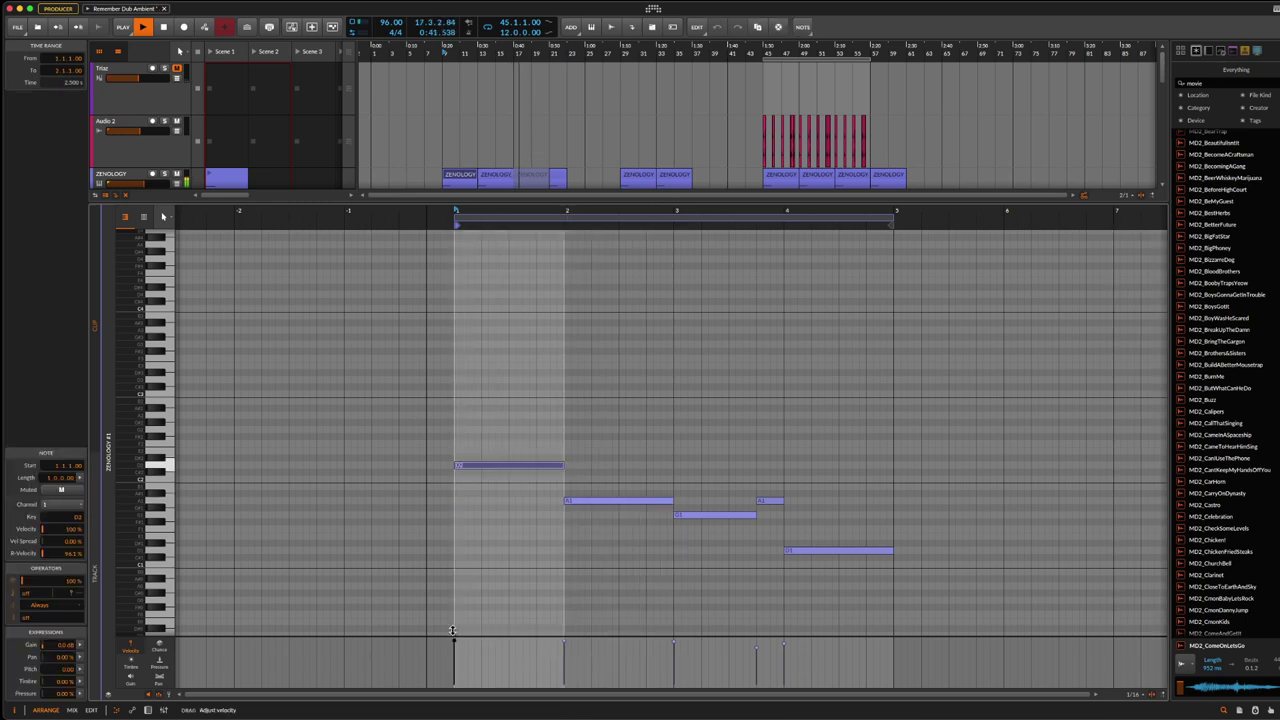
key(ctrl+s)
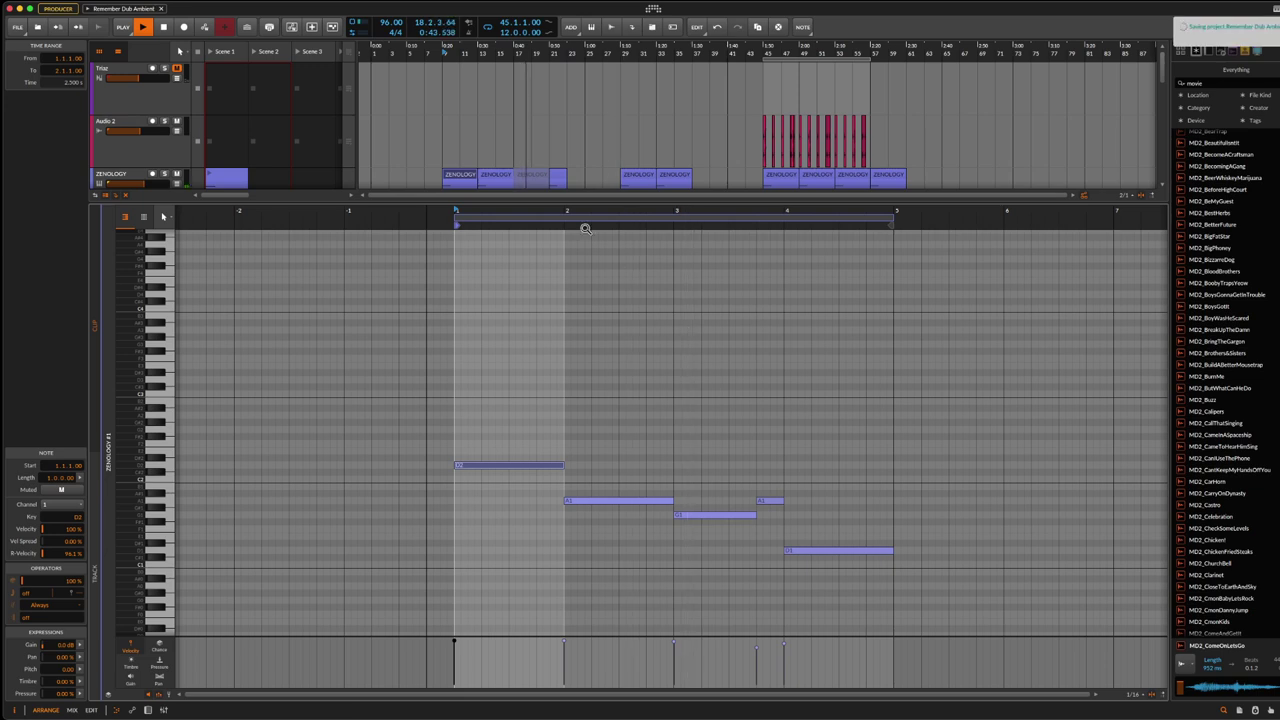
drag(657, 200, 696, 602)
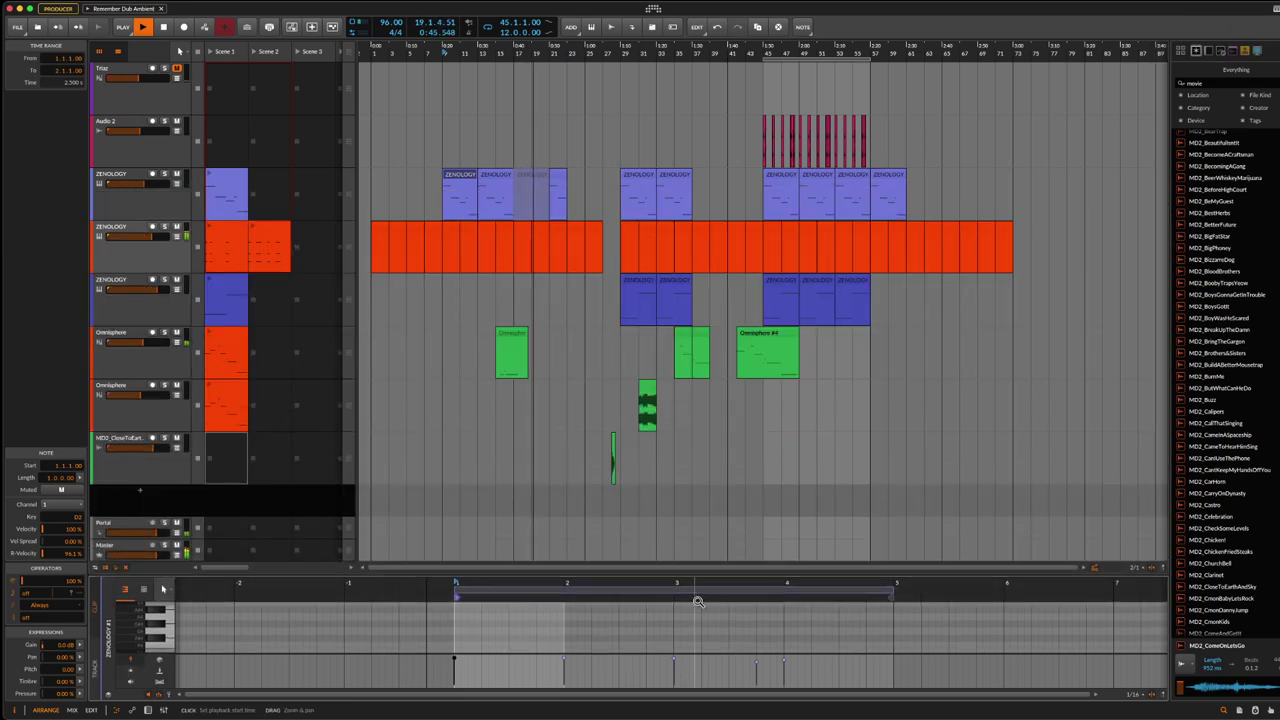
key(ctrl+s)
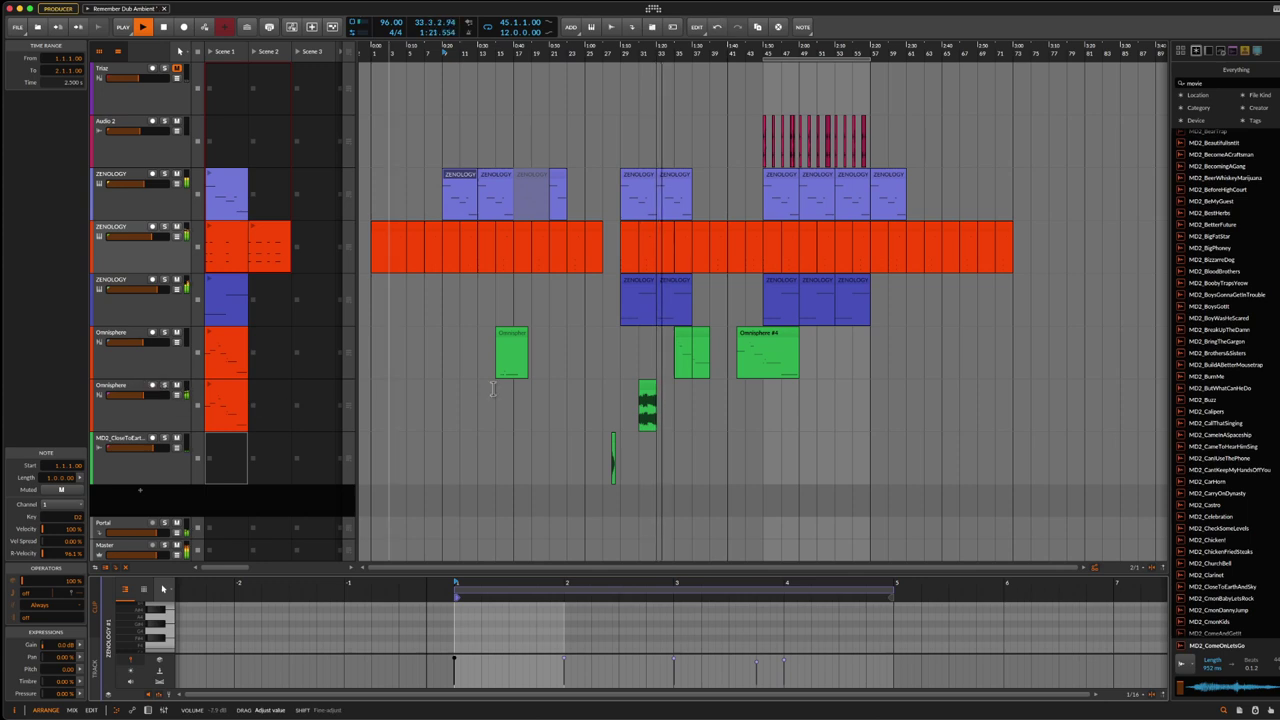
Step: Replay from bar 29 while raising the lower Omnisphere track's volume to about -5.2 dB, and save the project
click(627, 401)
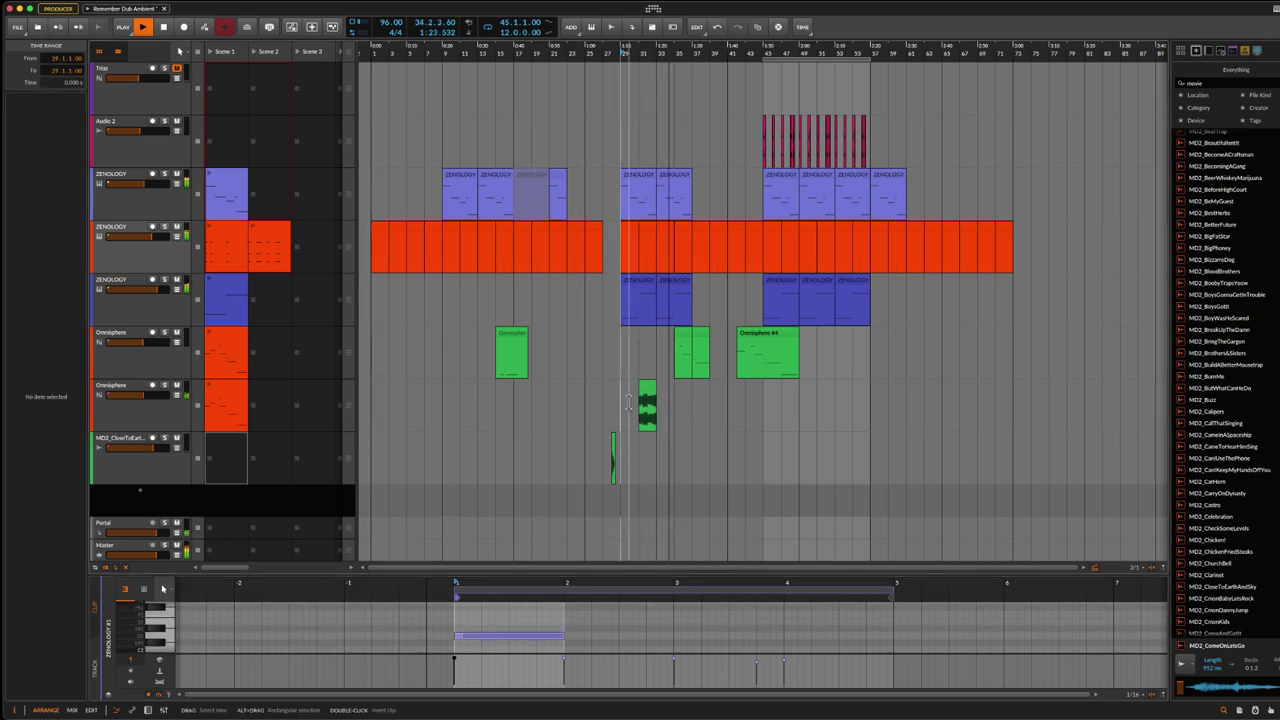
key(space)
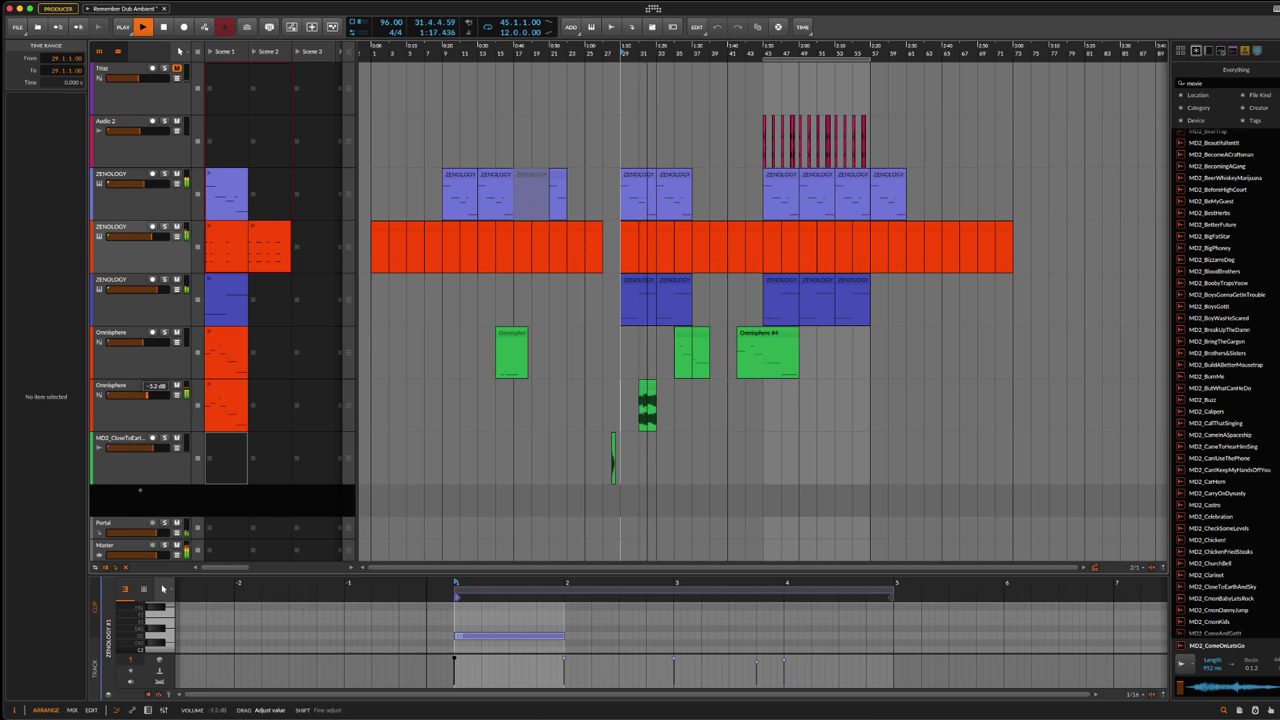
key(ctrl+s)
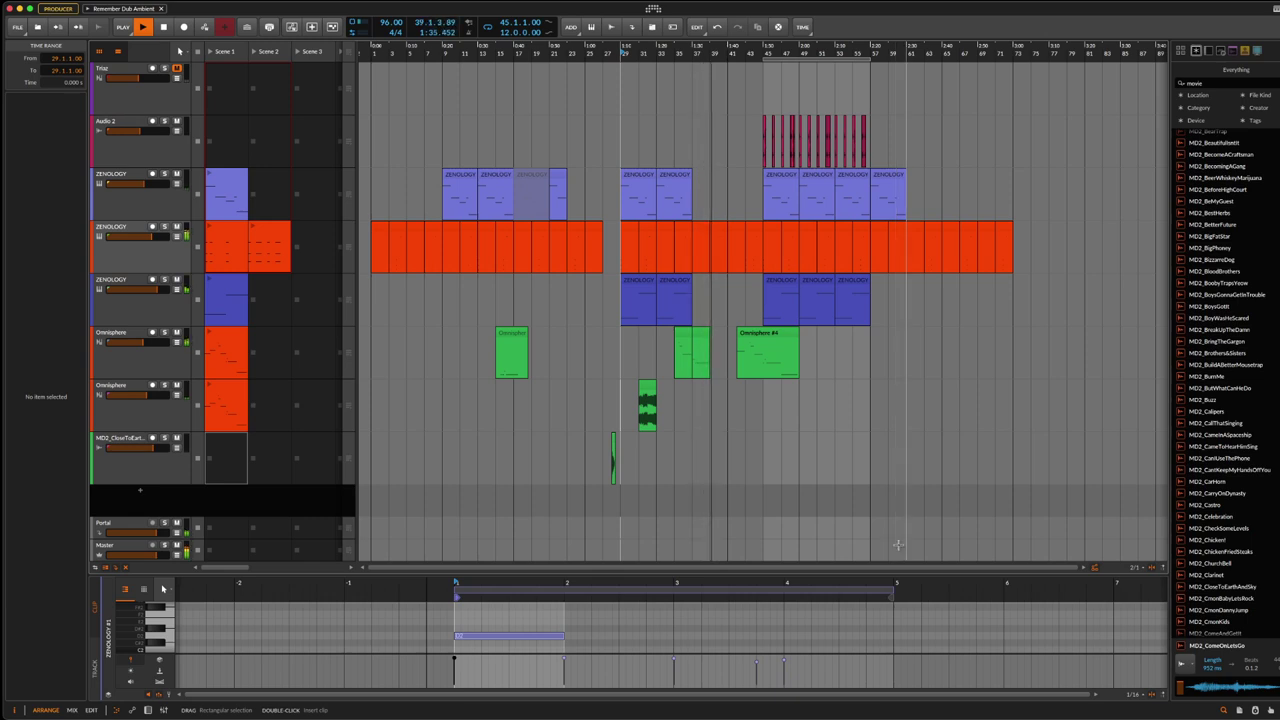
Step: Copy bars 47–49 of the Omnisphere #4 clip to bars 39–41 on the same track and save the project
click(797, 338)
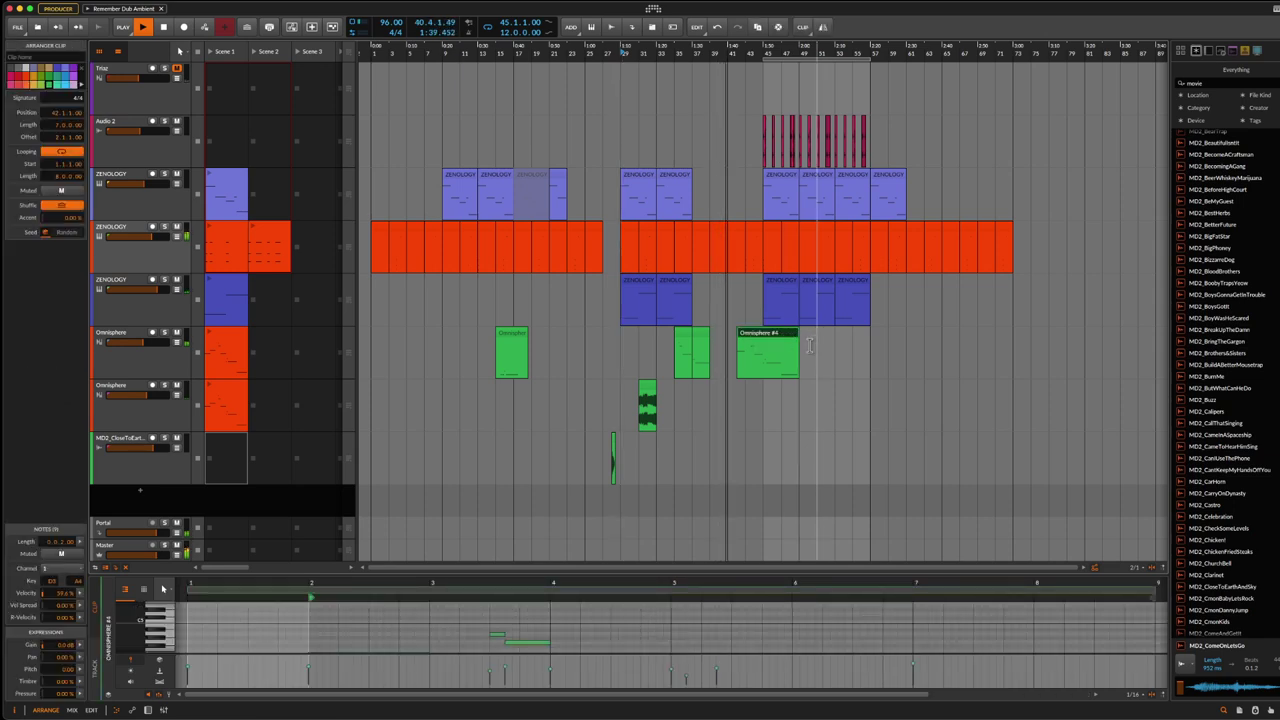
drag(801, 350, 785, 350)
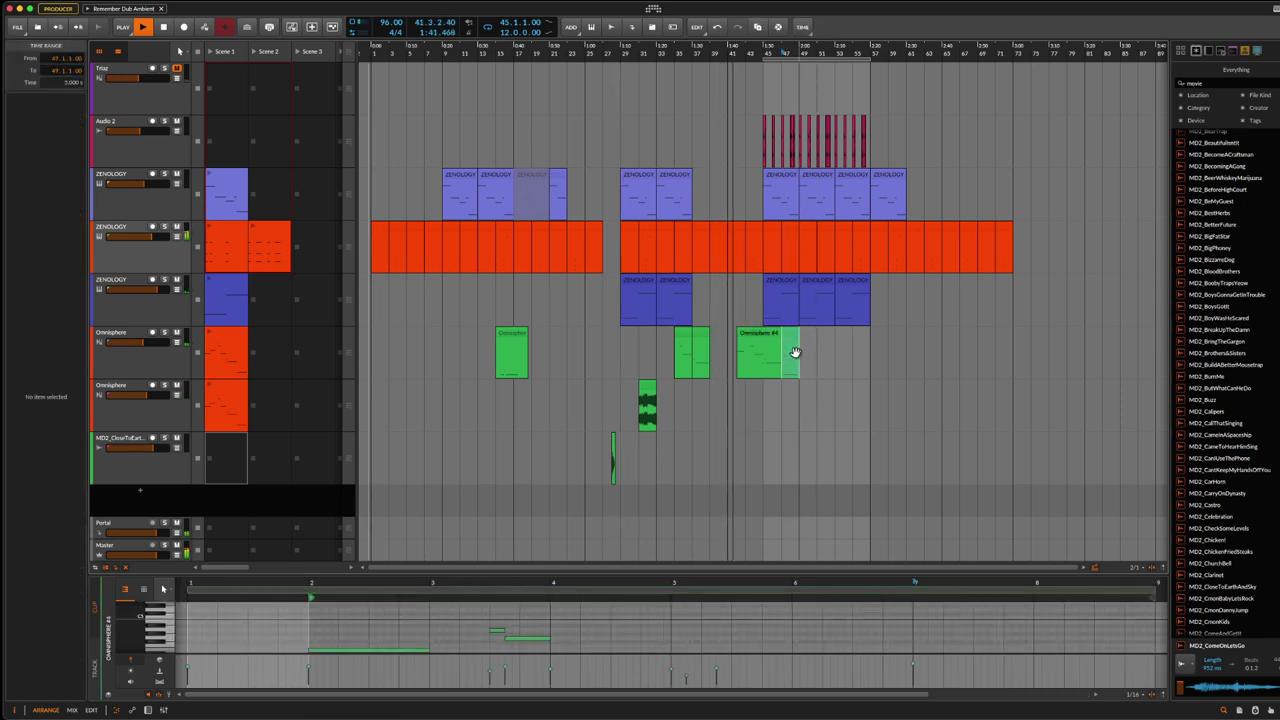
drag(791, 342, 720, 353)
click(681, 338)
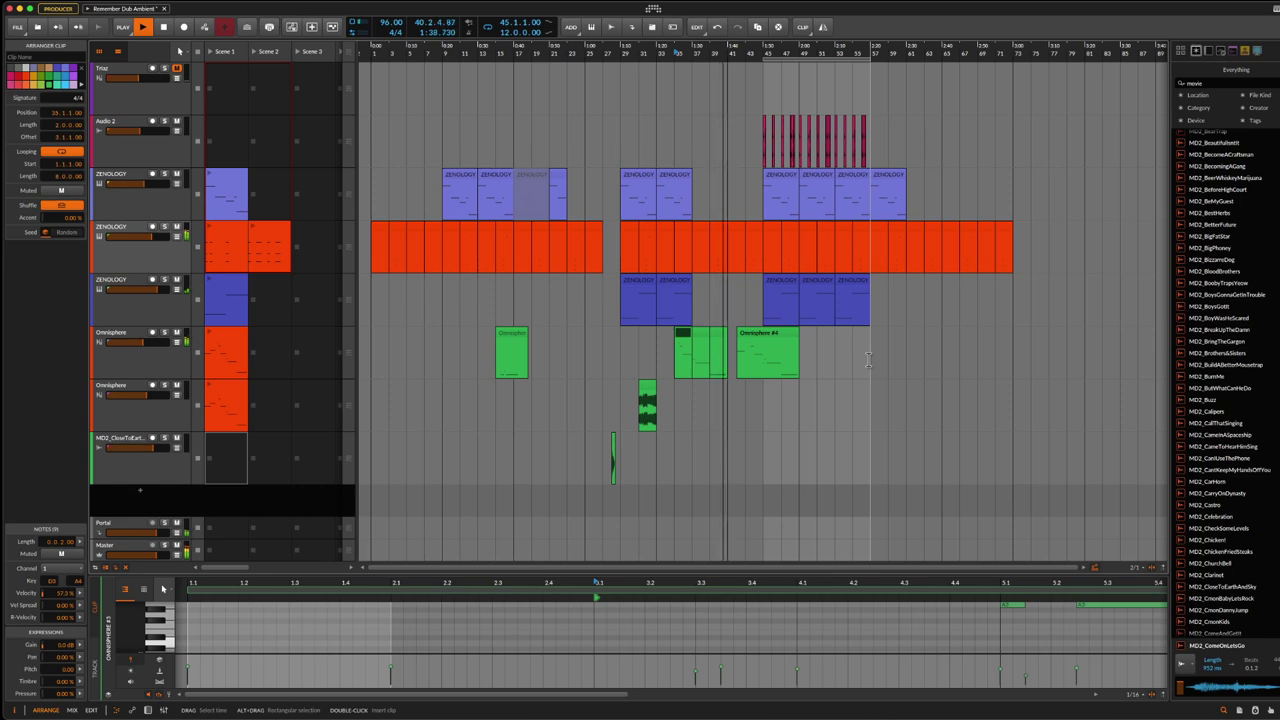
key(super+s)
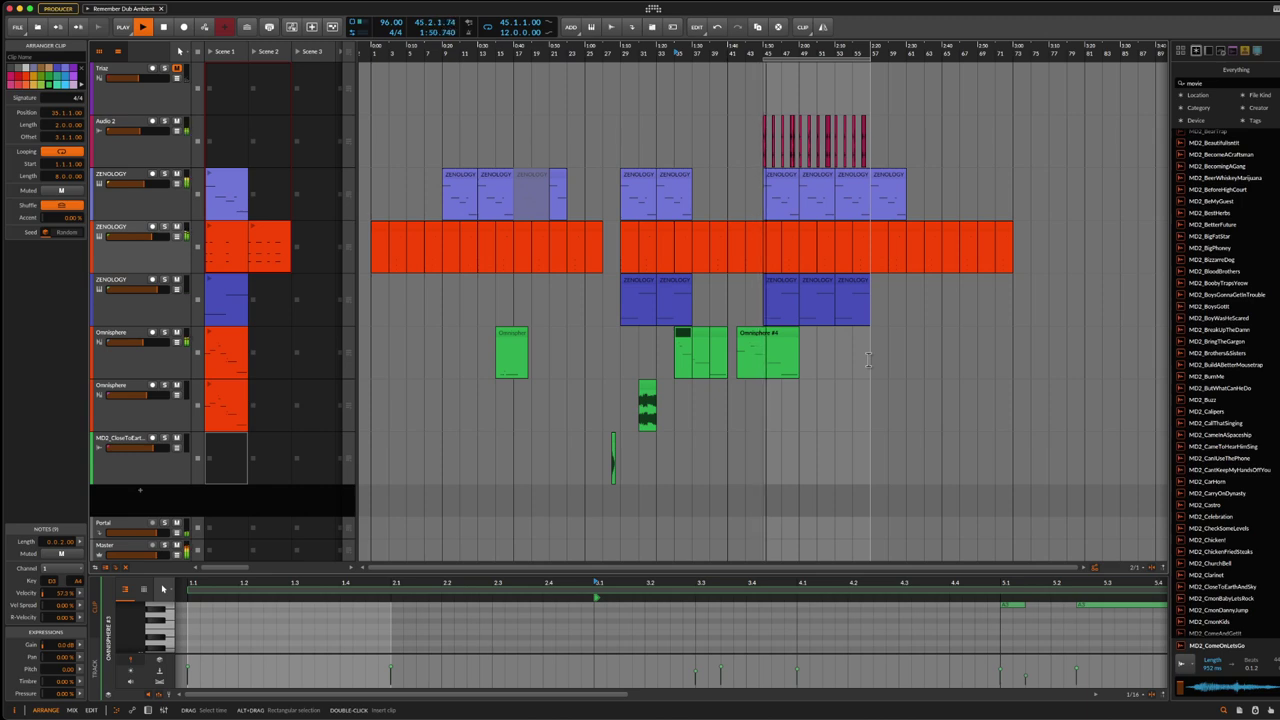
key(super+s)
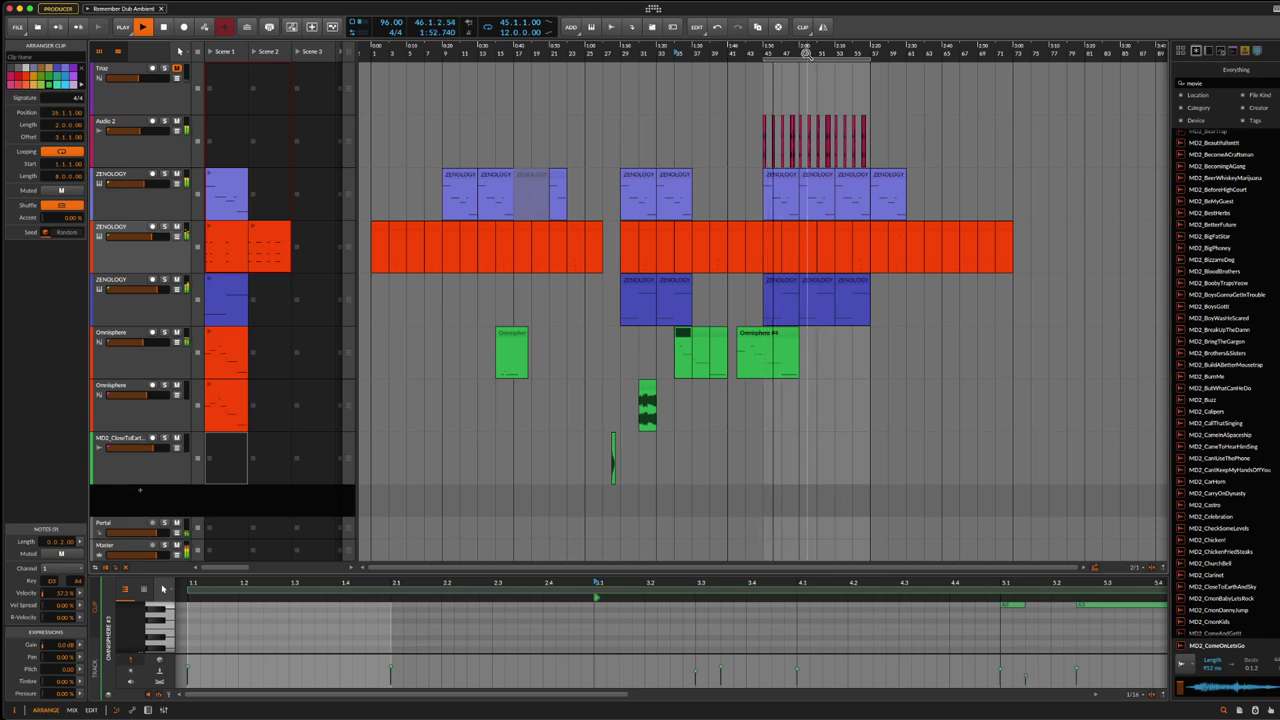
Step: Stop playback, reopen the second ZENOLOGY track's device chain and replay the arrangement from the start
click(166, 28)
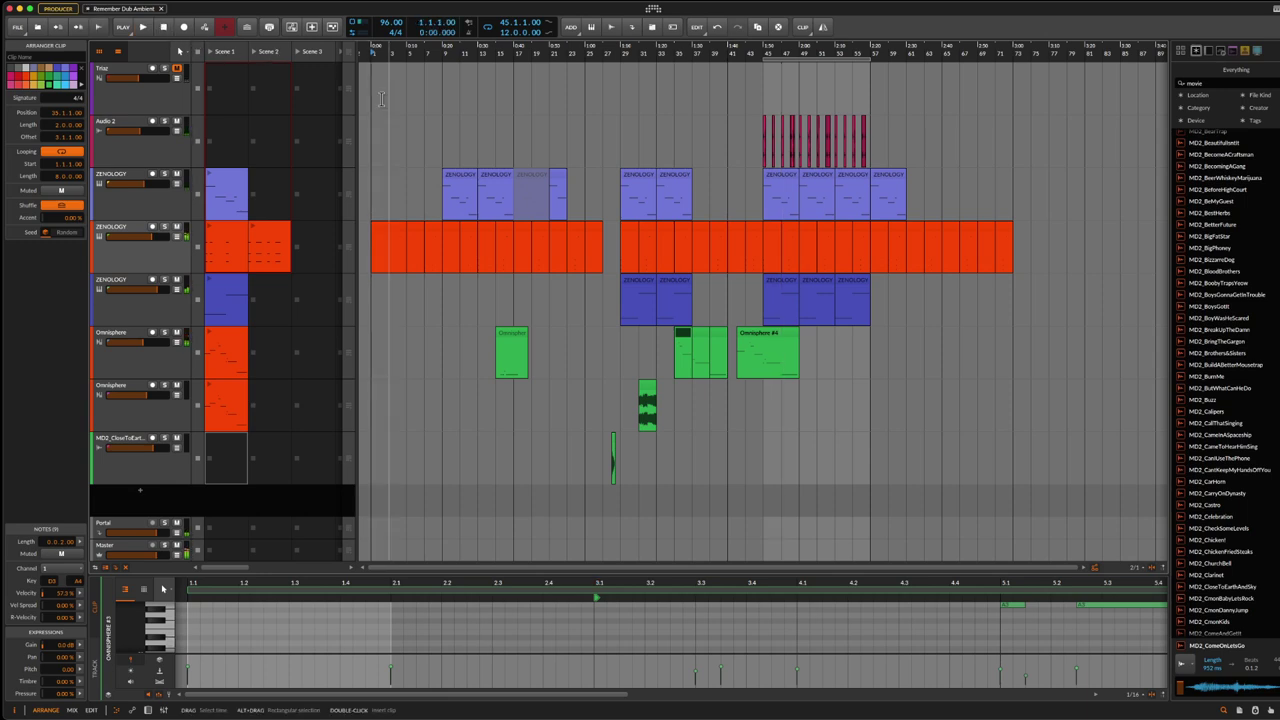
key(super+s)
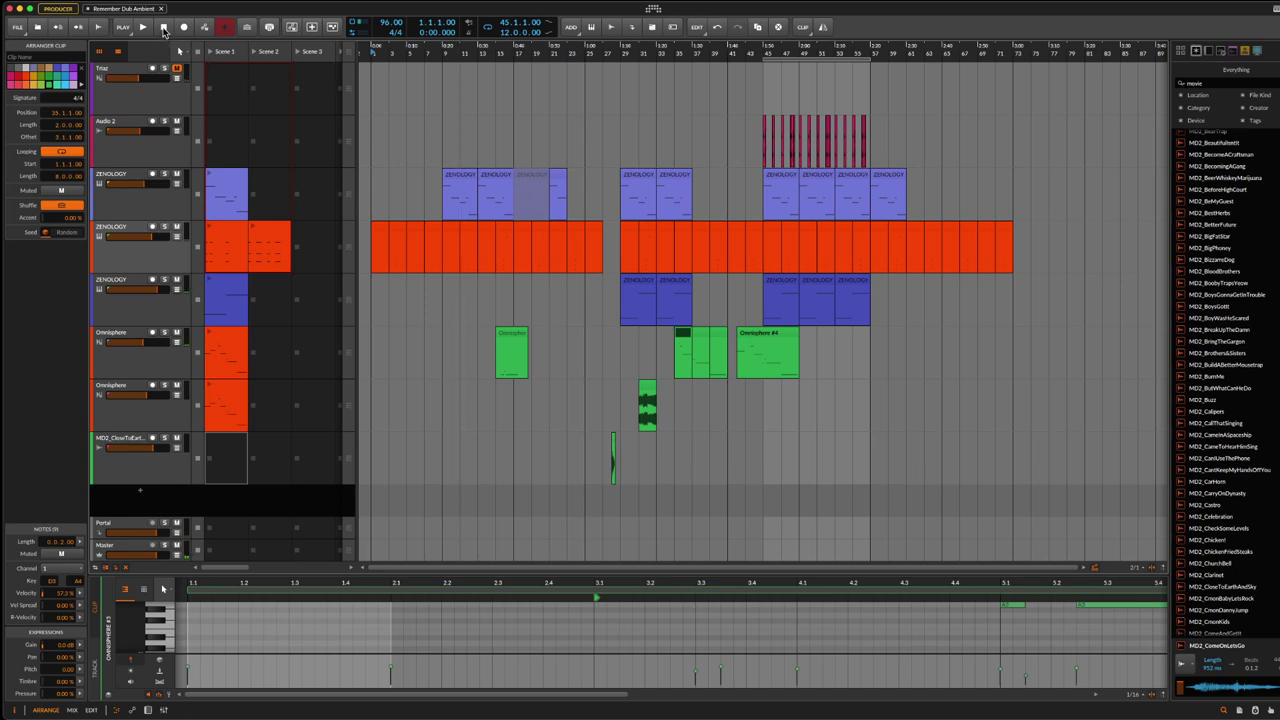
click(119, 233)
double_click(119, 233)
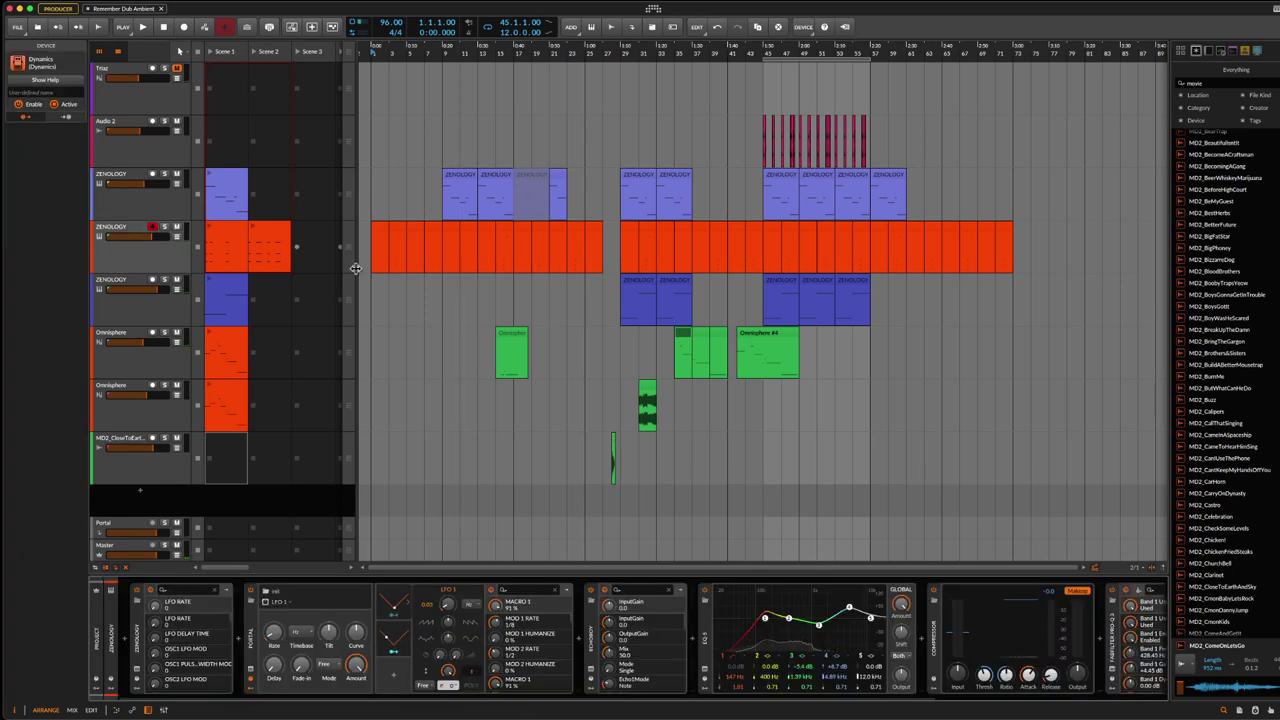
click(142, 28)
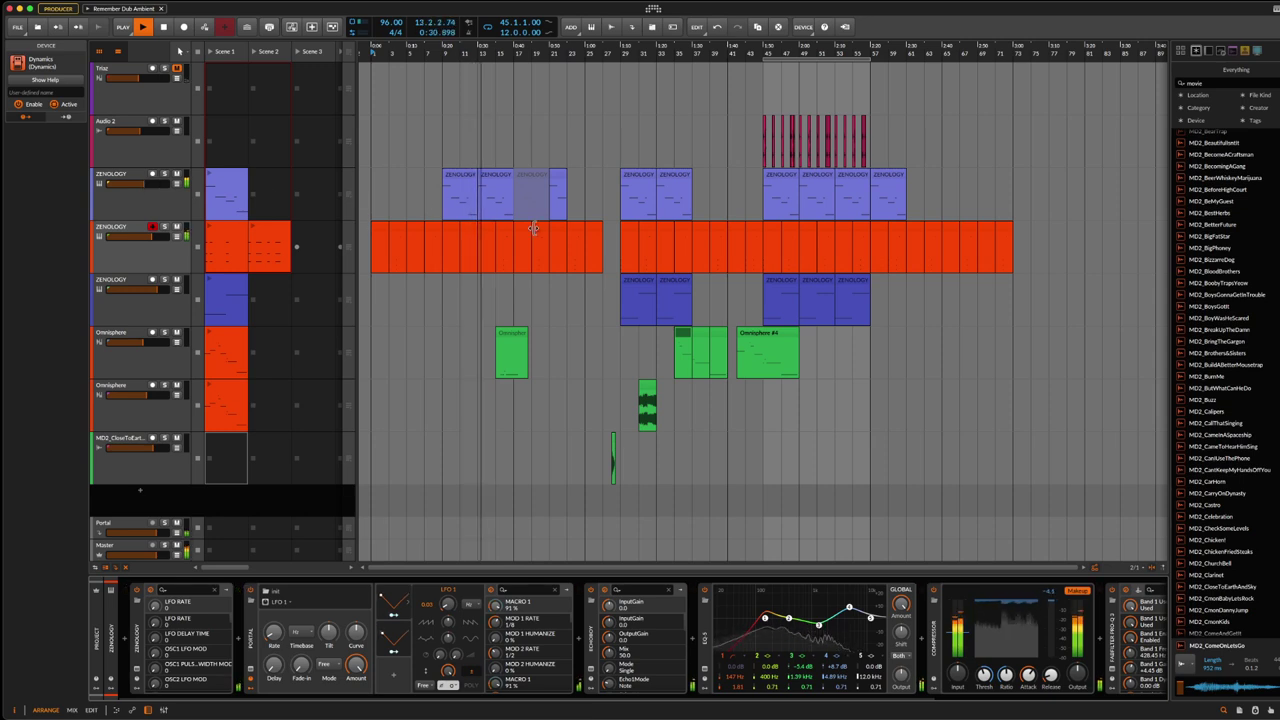
Step: Shorten the ZENOLOGY #2 clip to 3 bars so it ends at bar 16, and save the project
drag(510, 55, 585, 181)
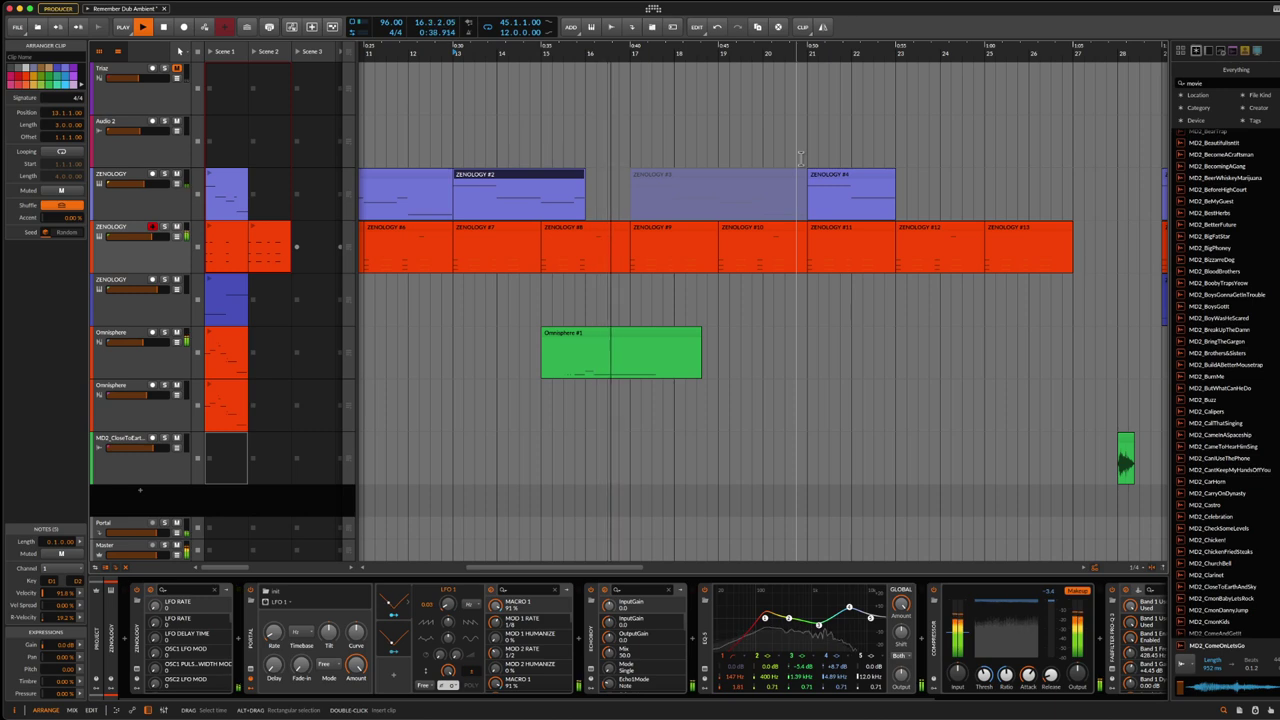
drag(772, 47, 684, 8)
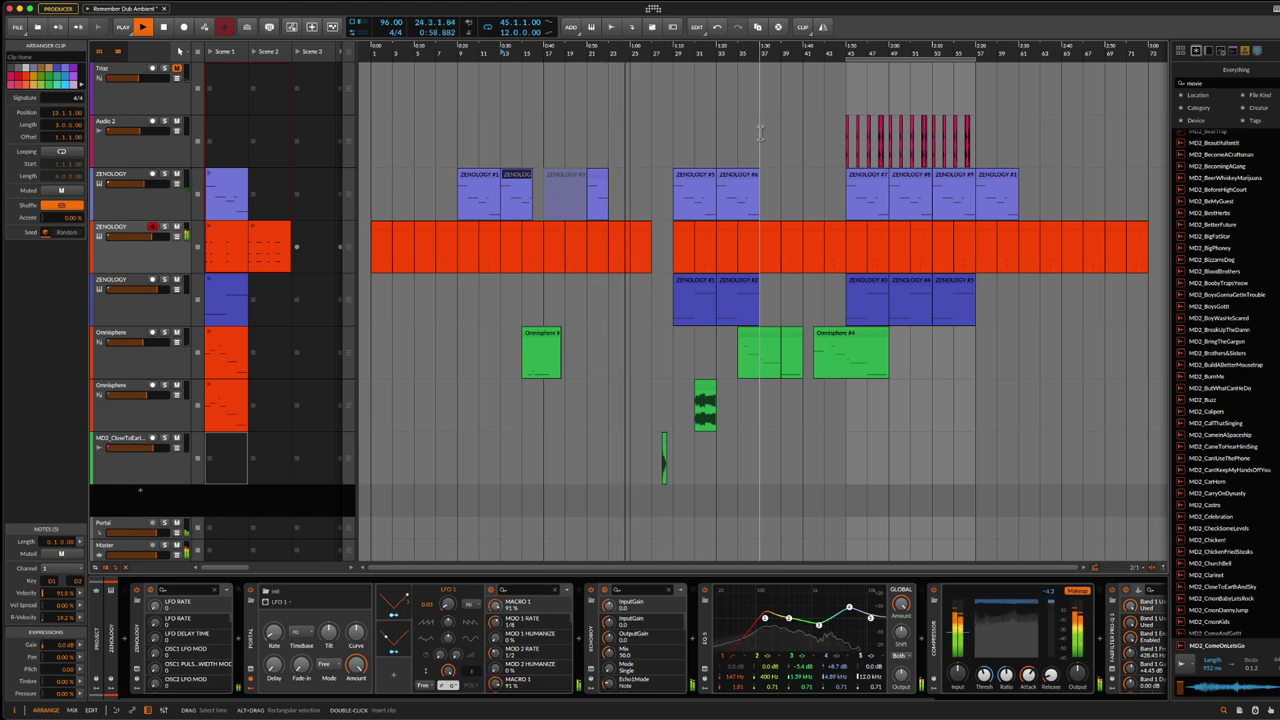
key(ctrl+s)
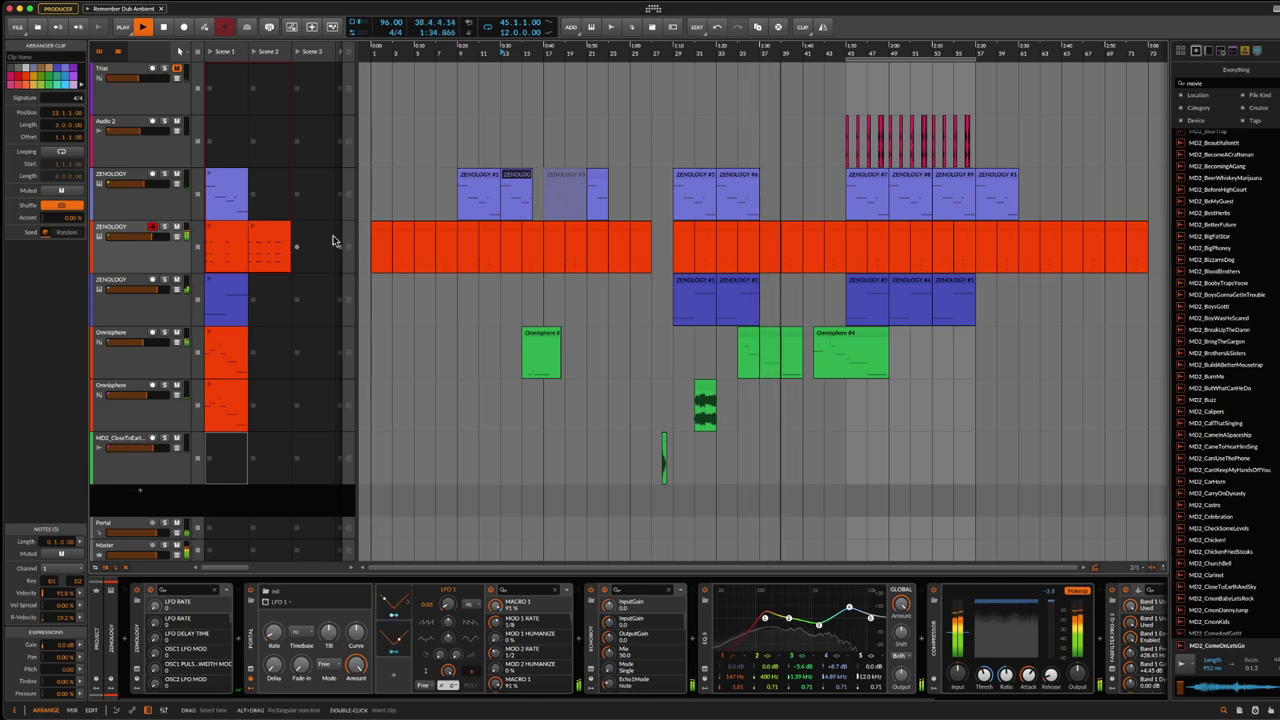
Step: Inspect the upper Omnisphere track's instrument patch in its plug-in window, close the window and save the project
click(135, 350)
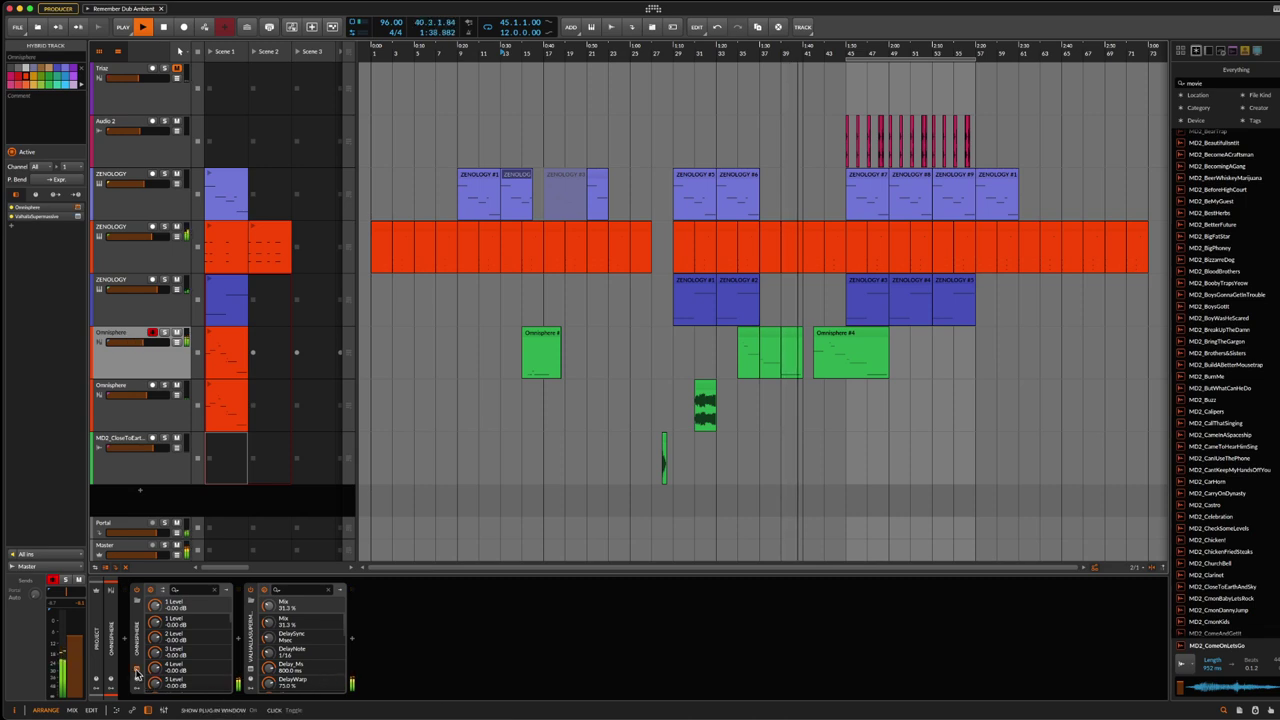
click(137, 676)
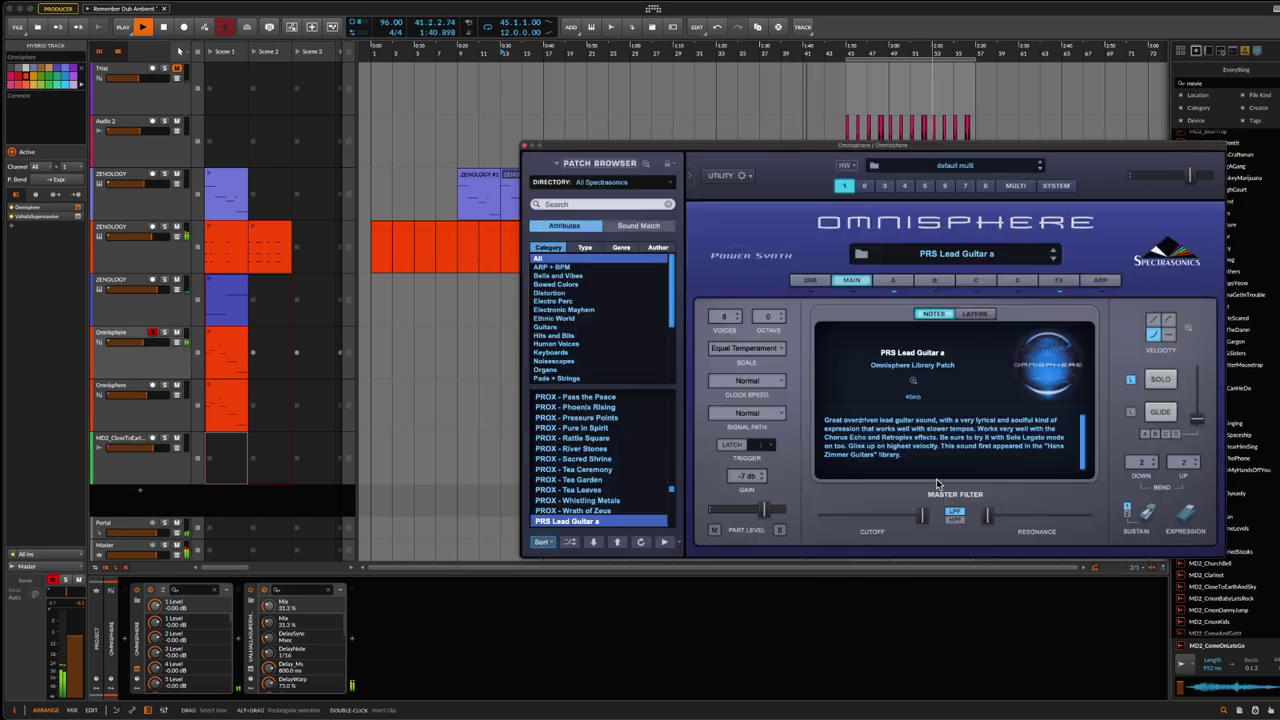
drag(793, 146, 551, 161)
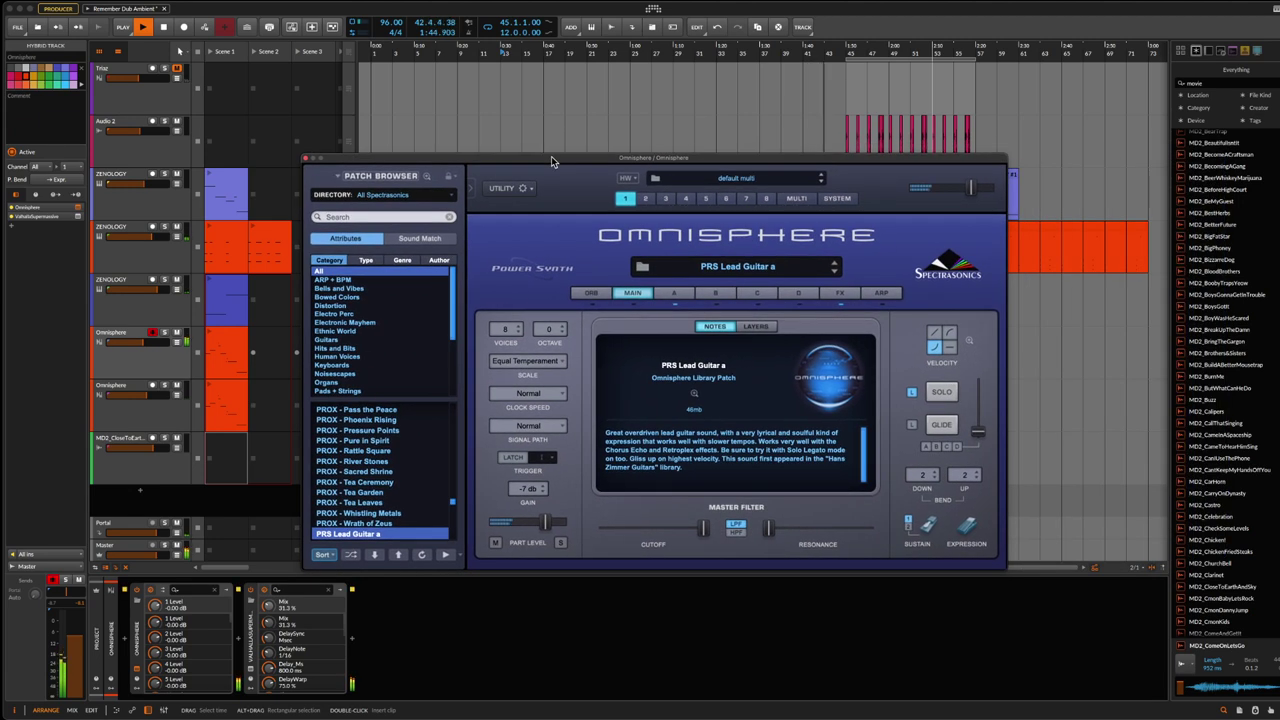
click(305, 159)
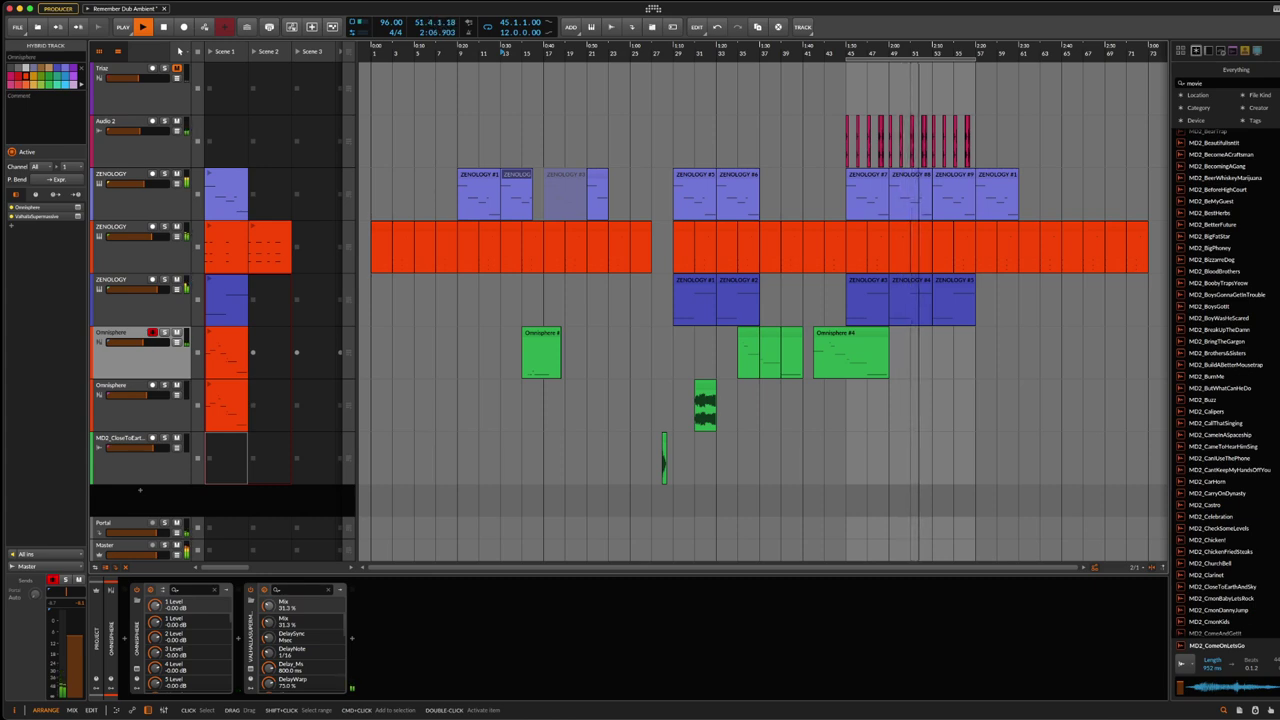
key(super+s)
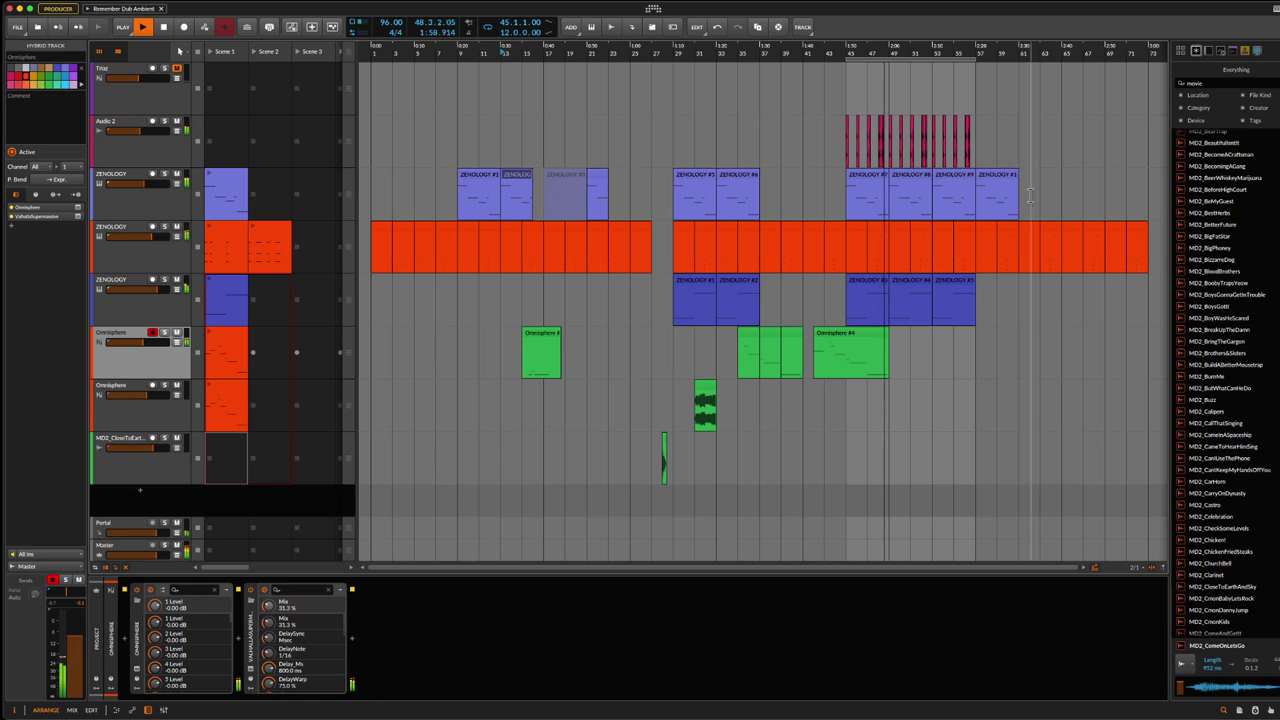
drag(972, 387, 848, 64)
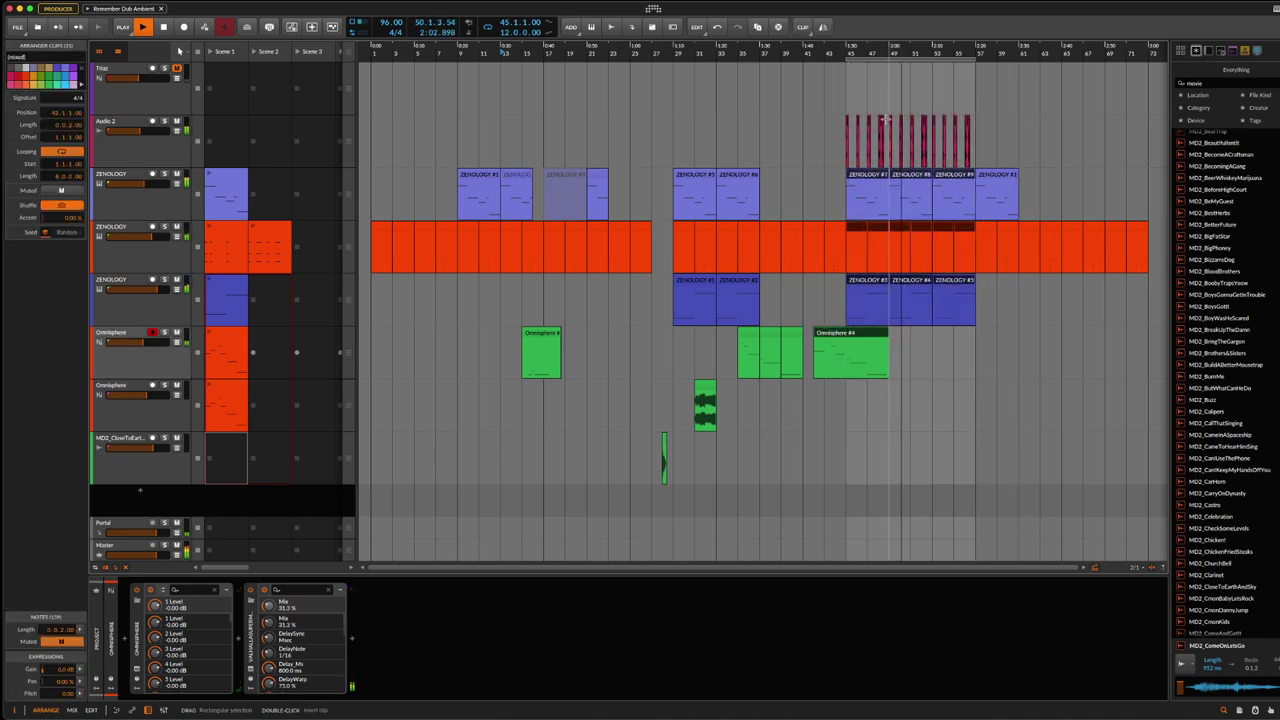
right_click(860, 177)
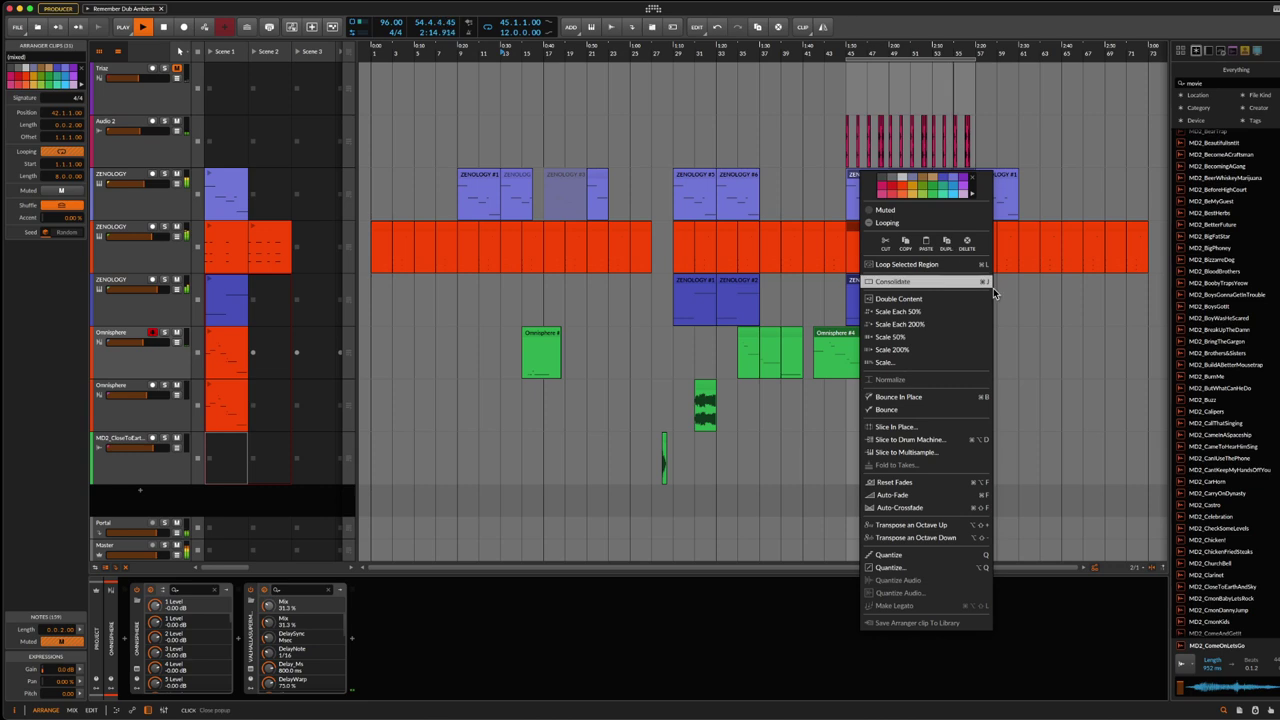
click(1033, 311)
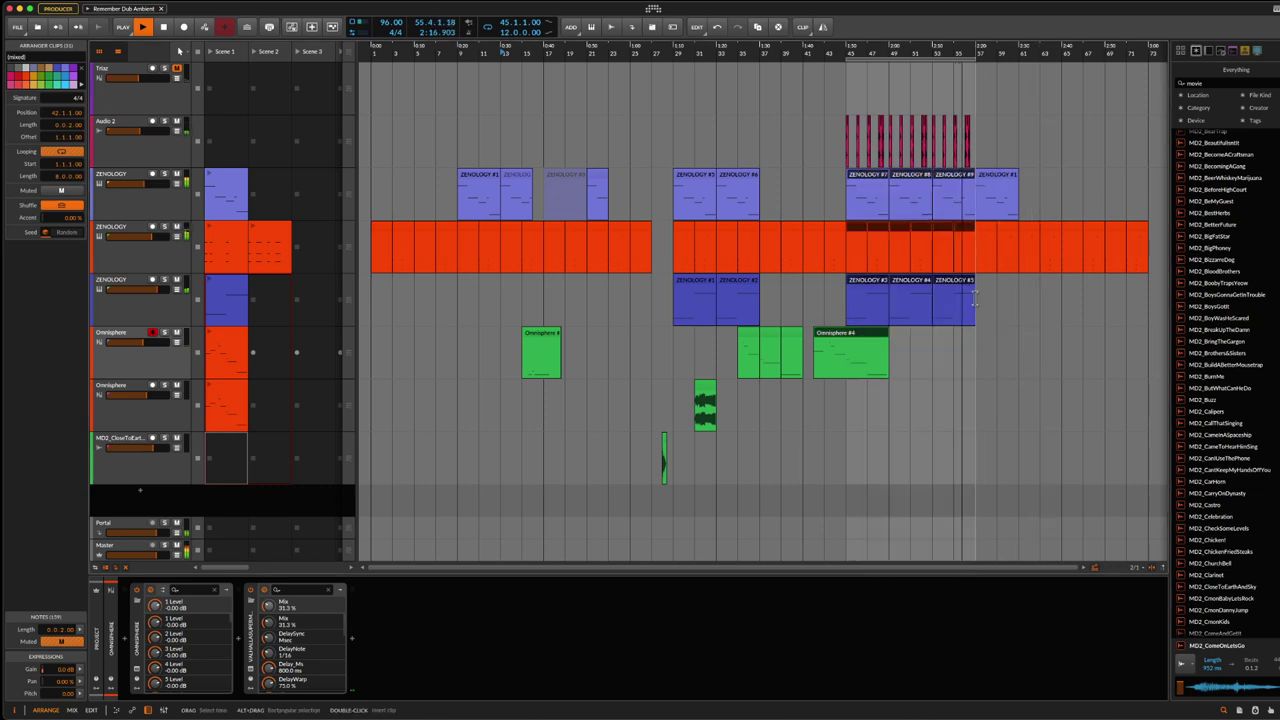
drag(972, 305, 846, 141)
click(970, 373)
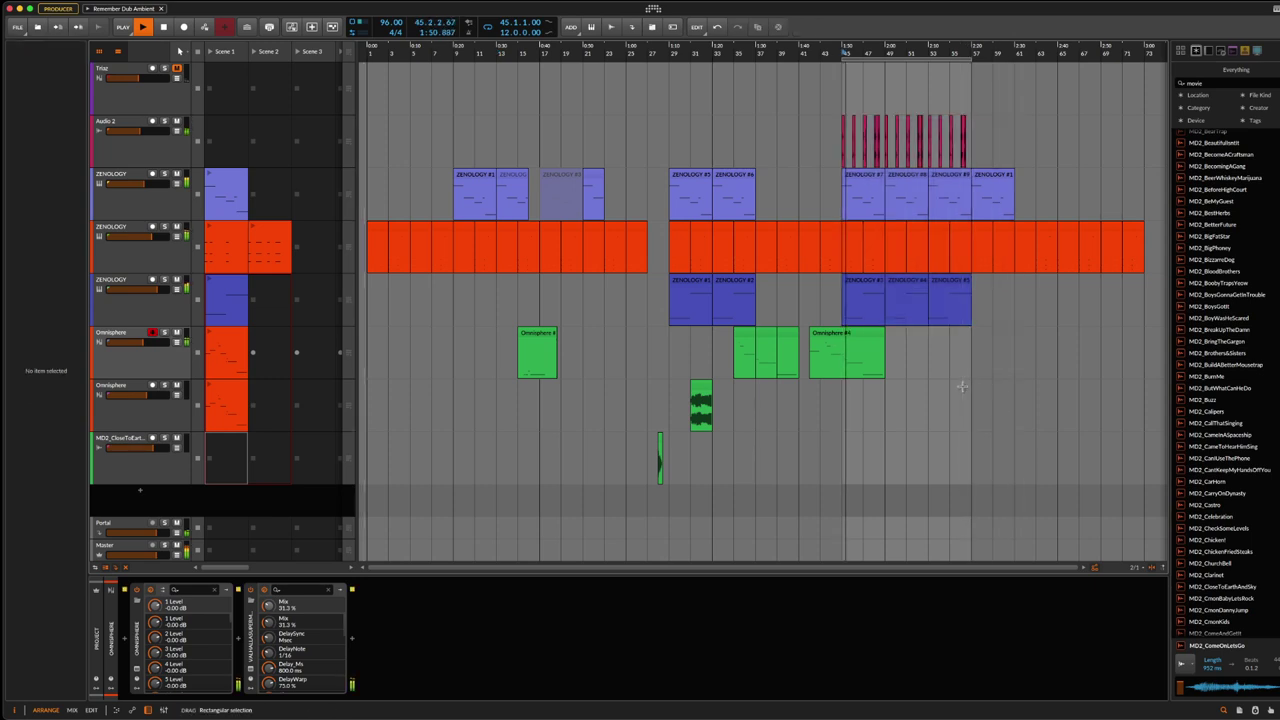
Step: Duplicate the time range from bar 45 to 57 across the Audio 2 through upper Omnisphere tracks
drag(970, 373, 845, 118)
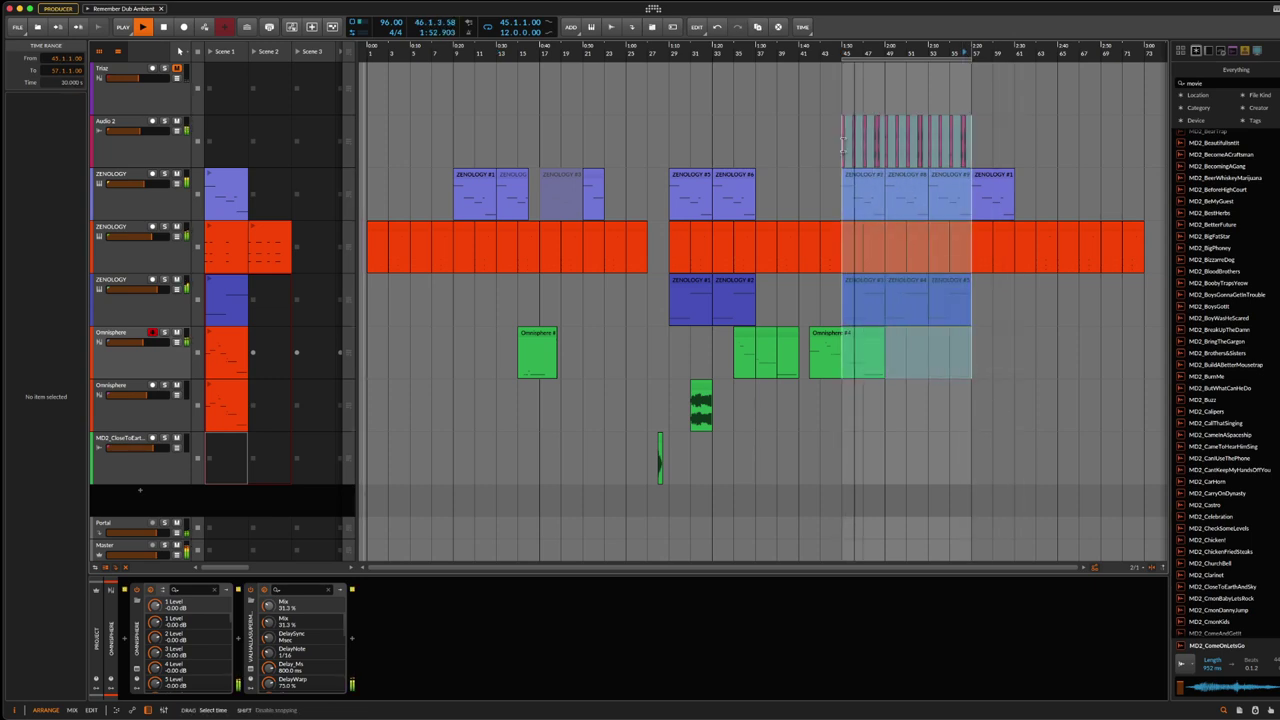
right_click(874, 334)
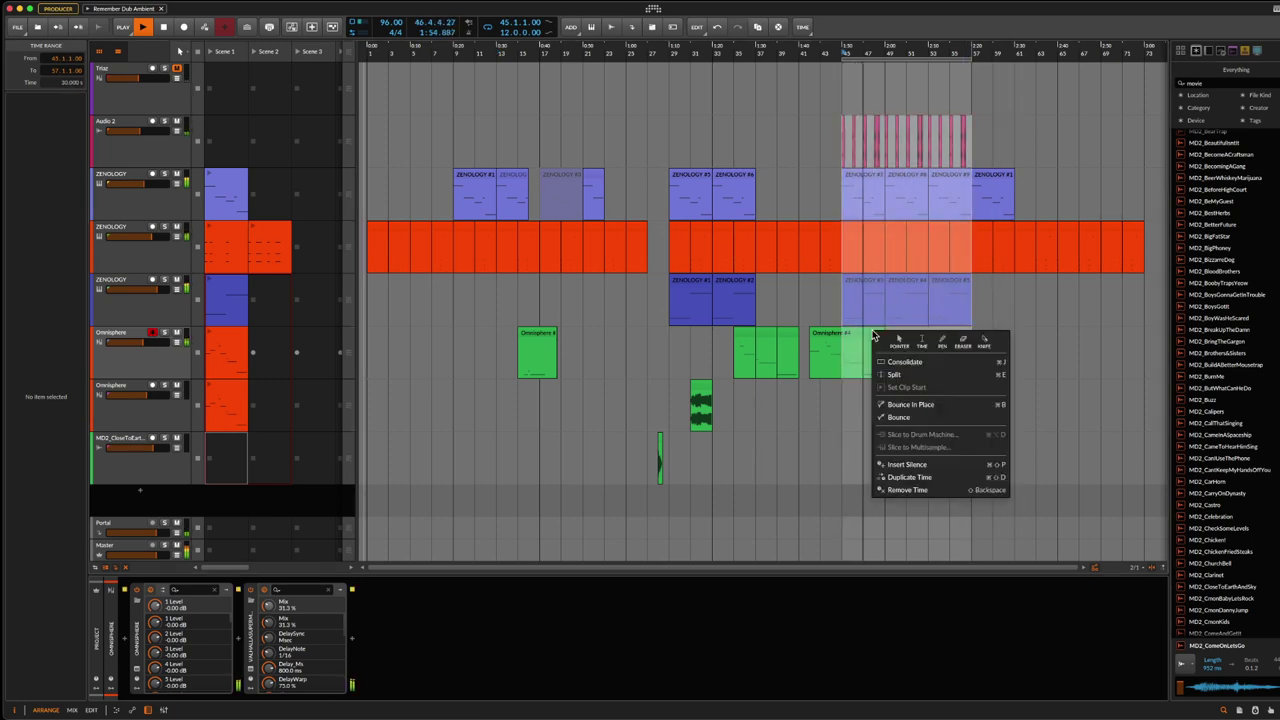
click(962, 477)
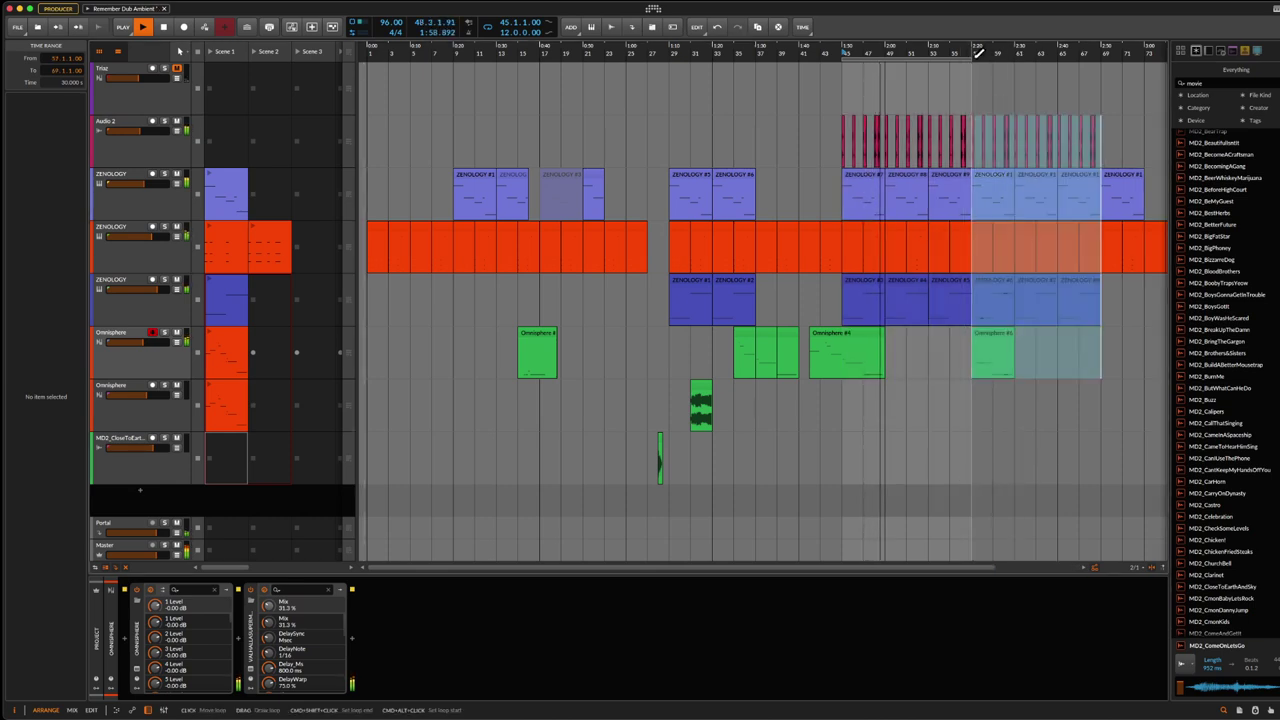
Step: Extend the arranger loop region starting at bar 45 to a length of 24 bars and save the project
mouse_move(988, 55)
mouse_down()
mouse_move(775, 57)
mouse_move(940, 78)
mouse_up()
drag(777, 60, 869, 66)
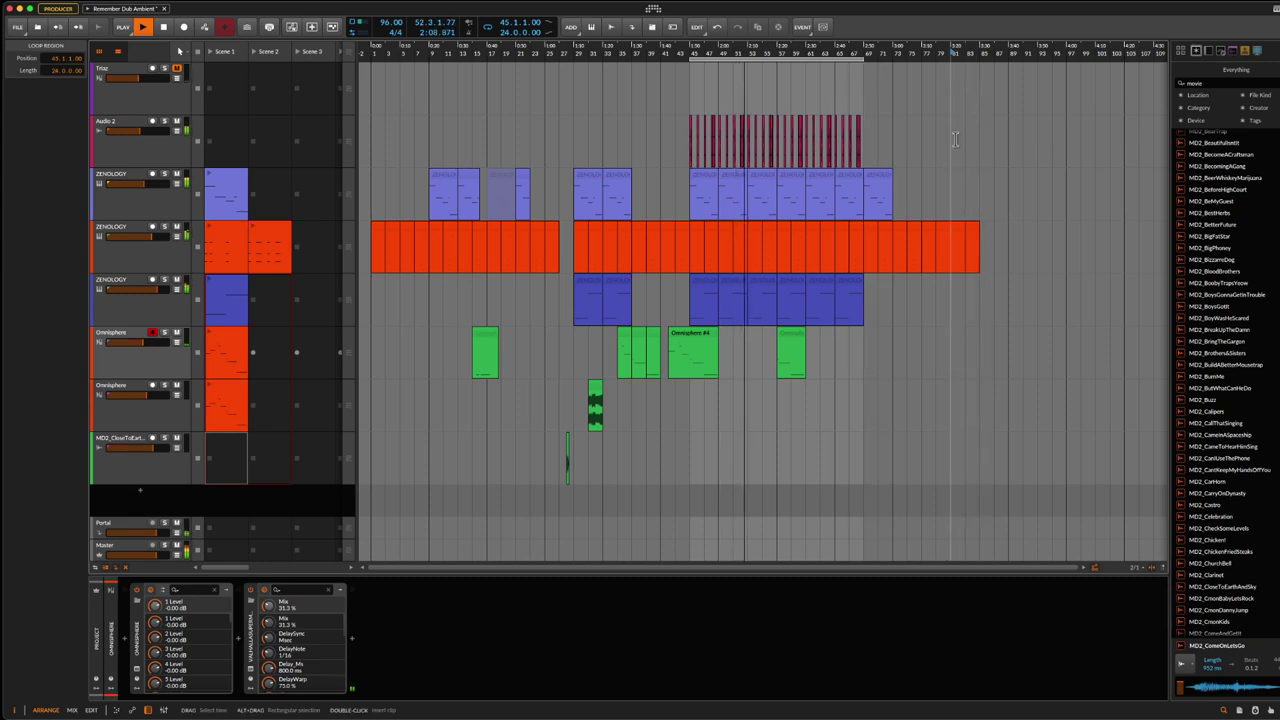
key(ctrl+s)
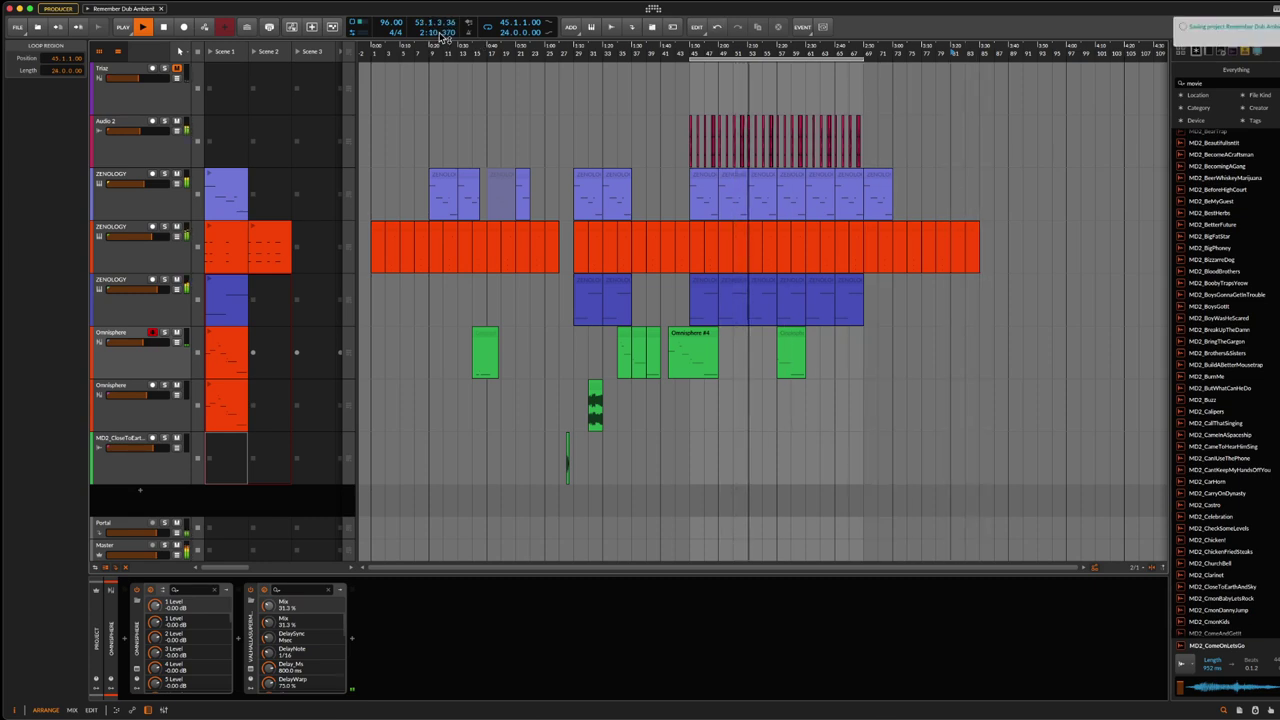
Step: Stop playback, select the second ZENOLOGY track and replay the arrangement from the start
click(164, 28)
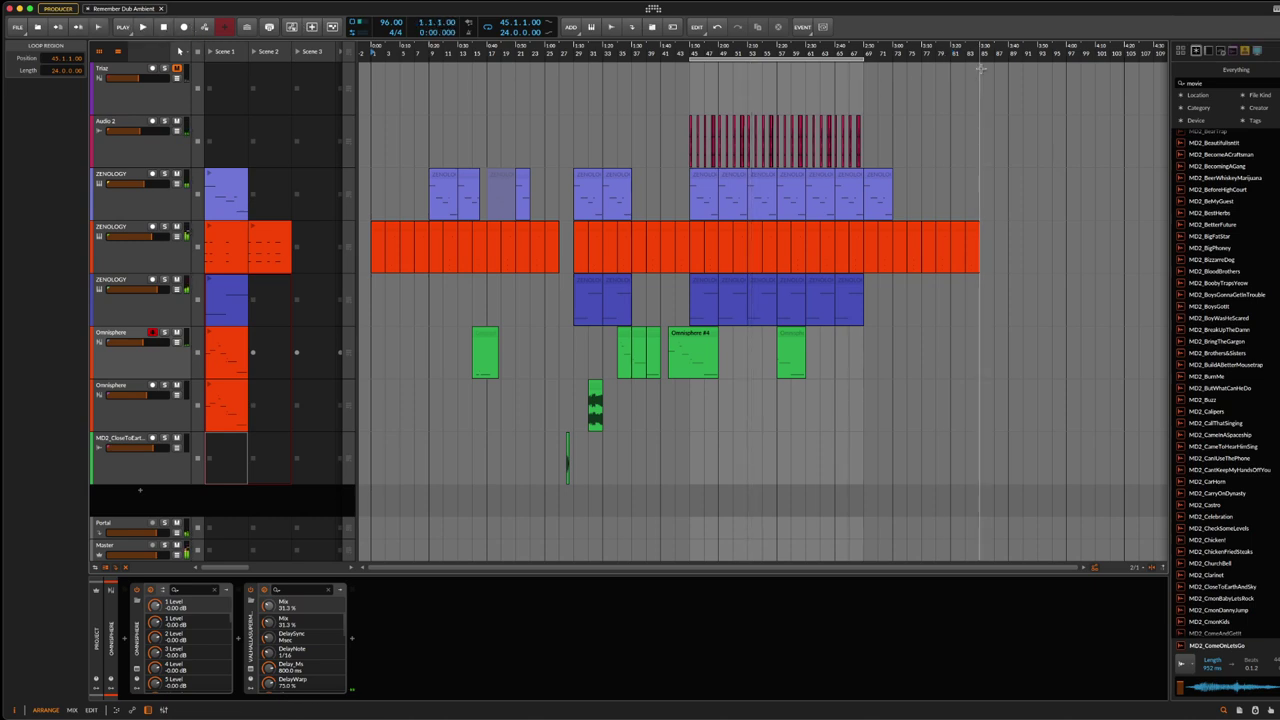
mouse_move(998, 48)
mouse_down()
mouse_move(1000, 60)
mouse_move(1000, 48)
mouse_up()
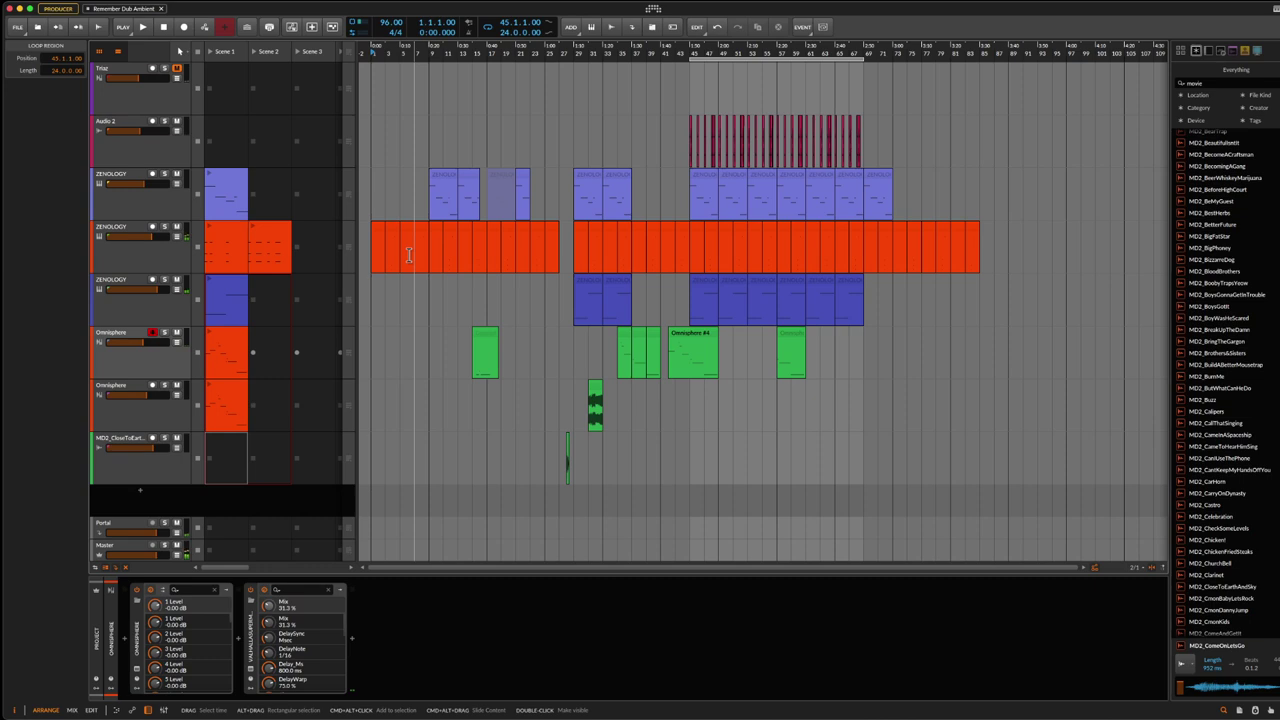
click(118, 230)
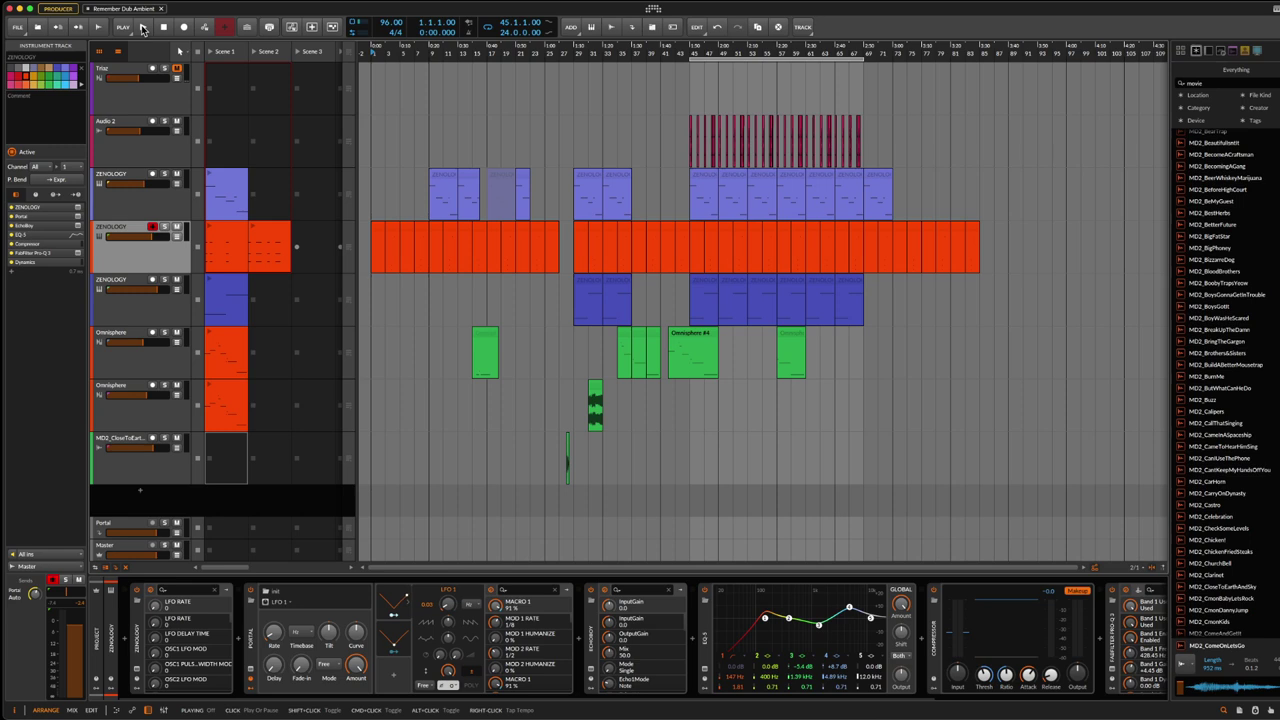
click(143, 27)
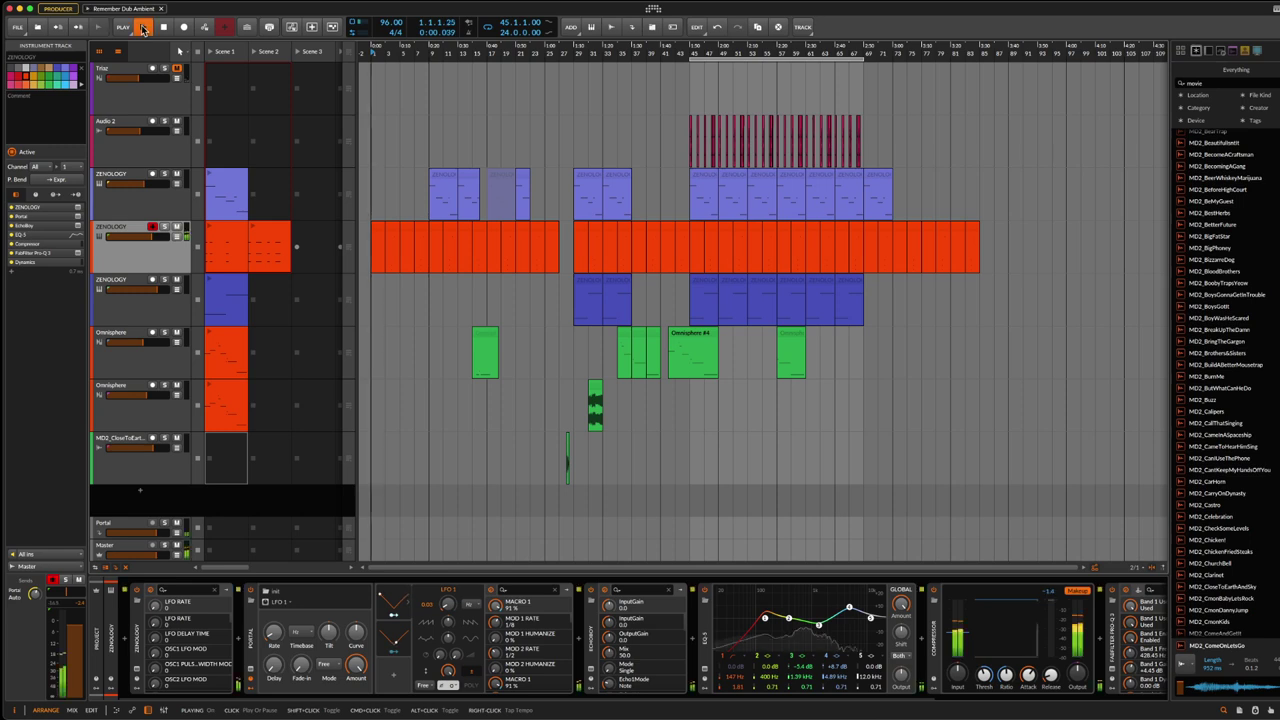
click(559, 78)
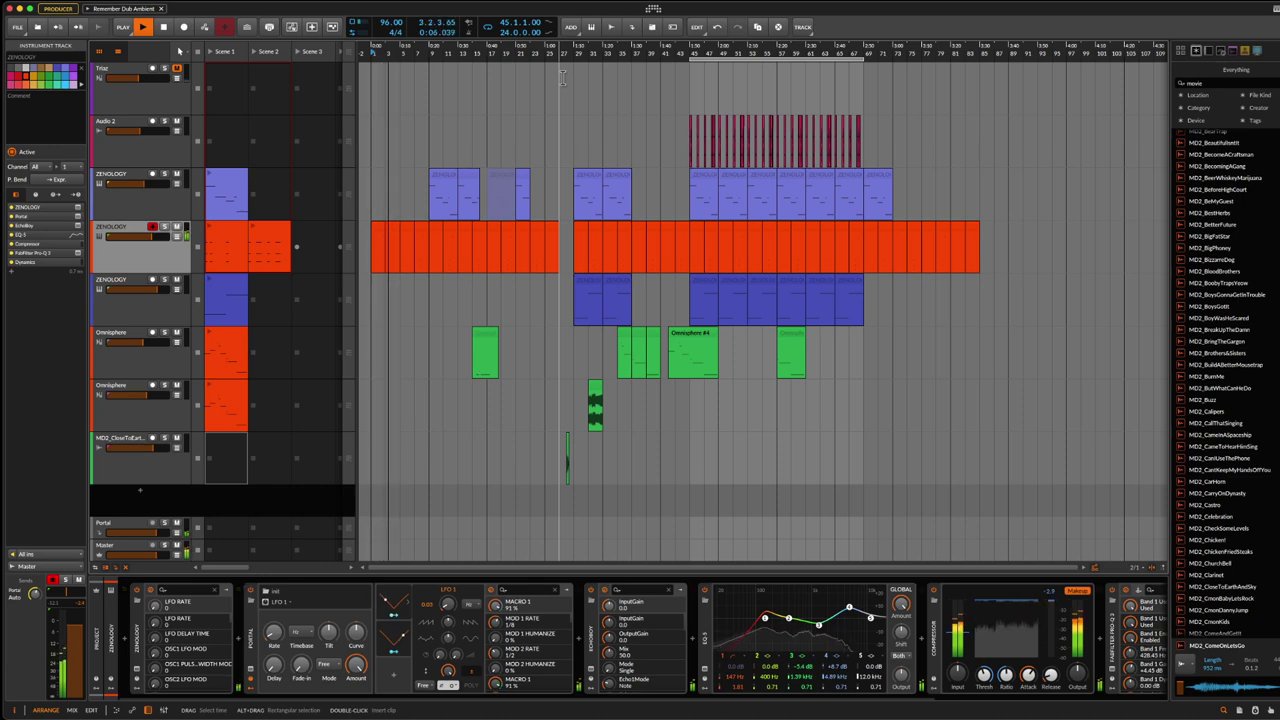
click(543, 83)
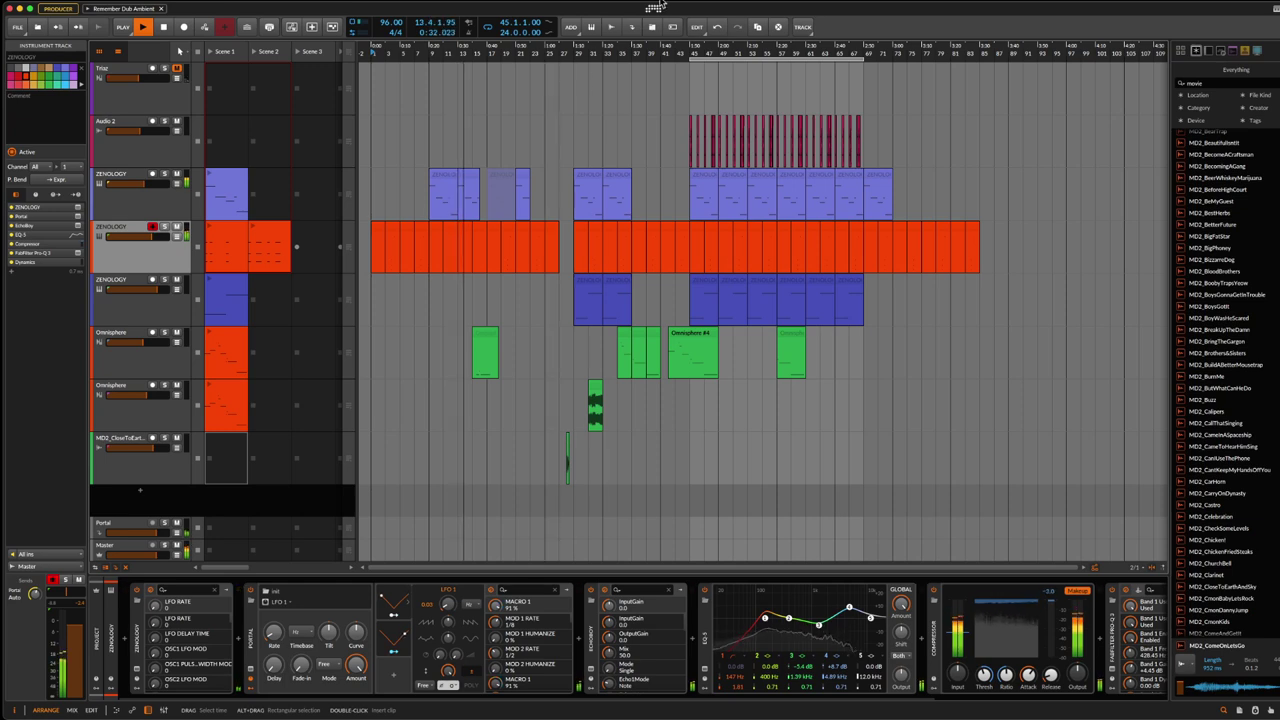
Step: Mute the ZENOLOGY #2 clip at bar 13 on the first ZENOLOGY track, stop playback and save the project
scroll(627, 183, up, 5)
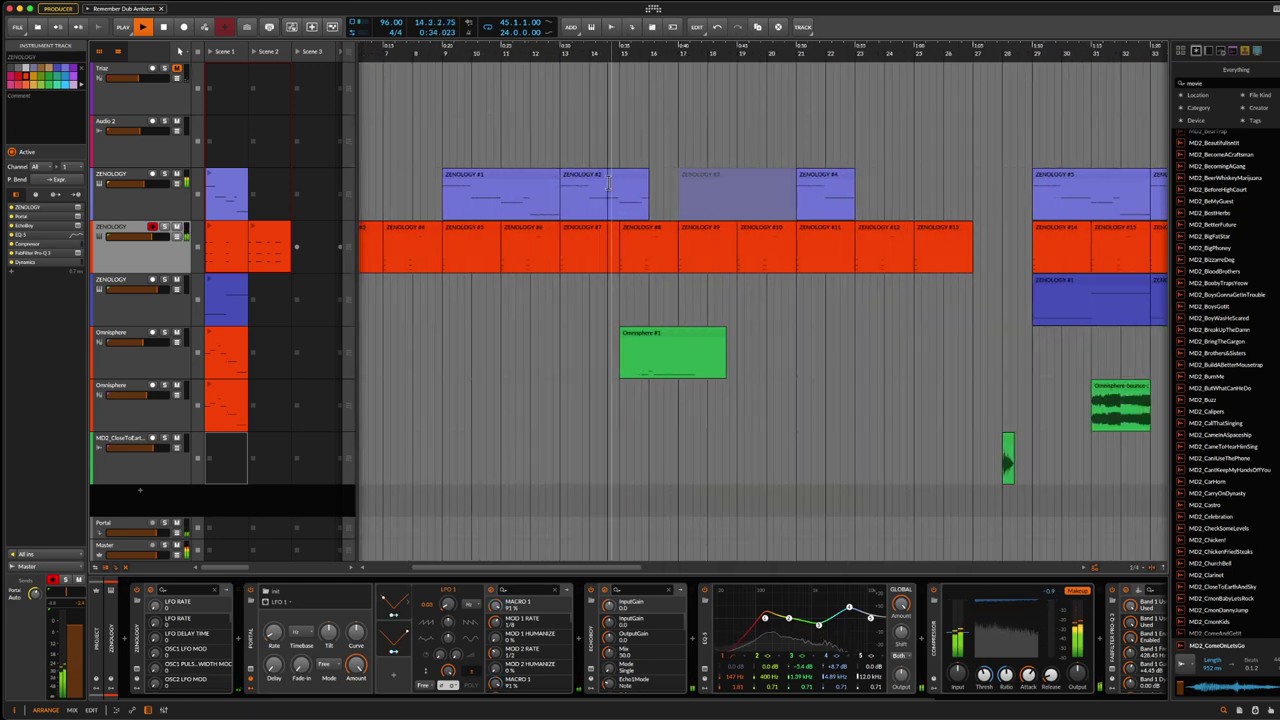
click(627, 183)
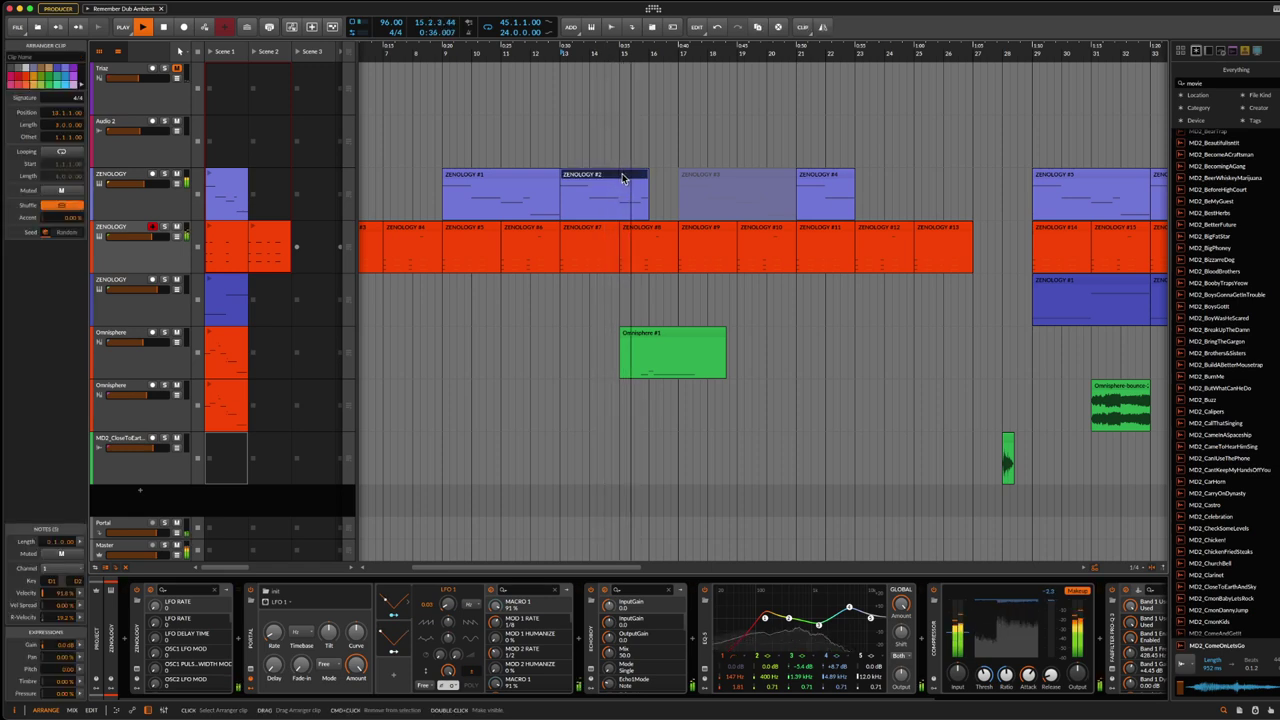
right_click(622, 178)
click(660, 212)
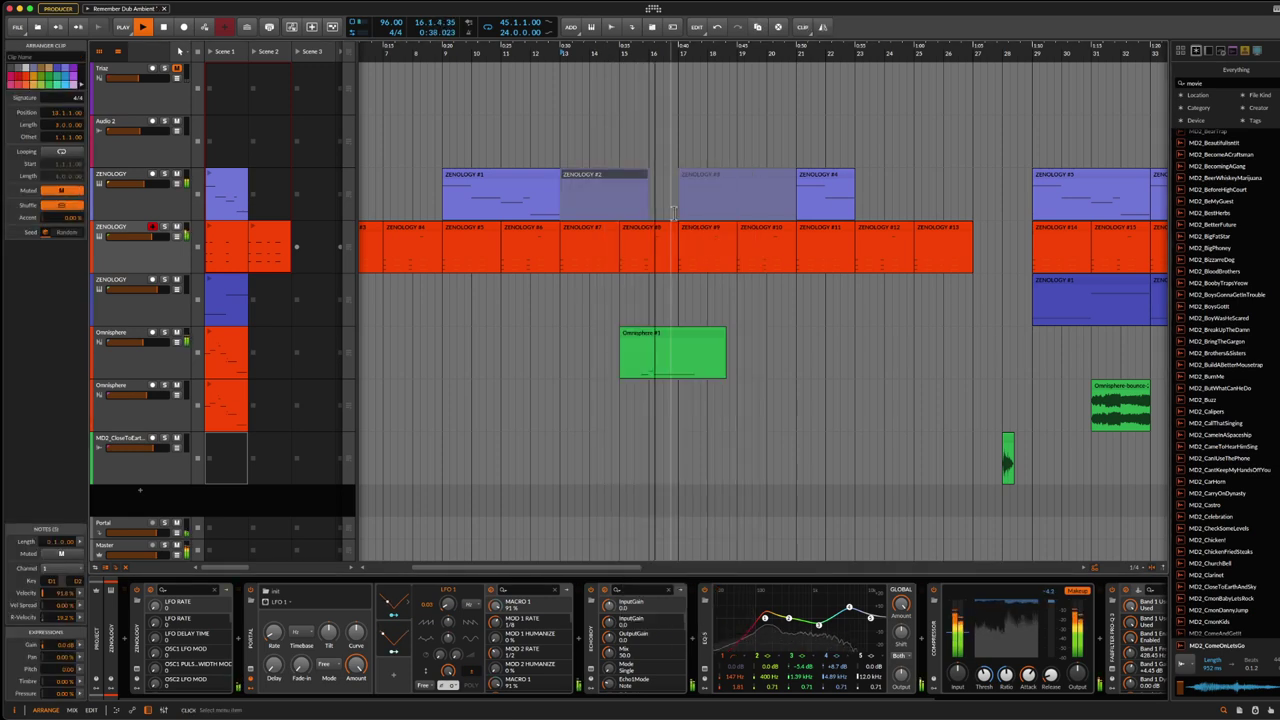
click(163, 28)
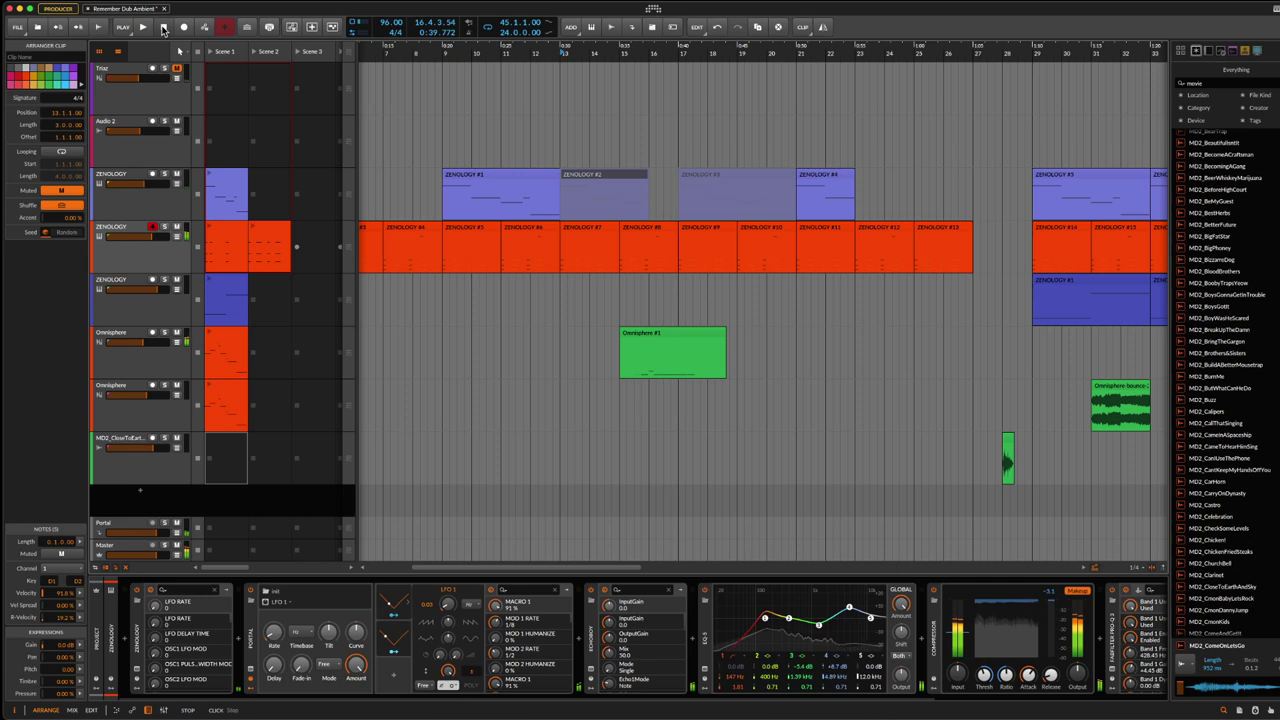
key(ctrl+s)
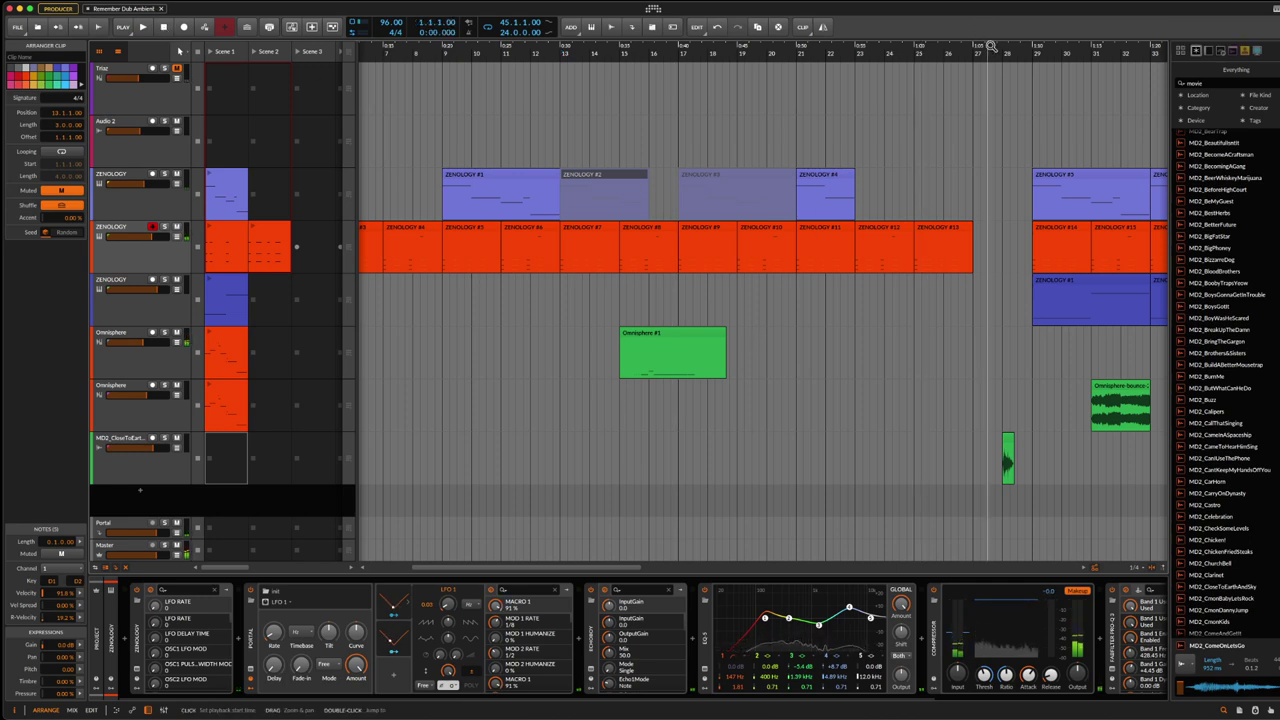
Step: Listen to the whole arrangement again from bar 1 with the second ZENOLOGY track reselected
key(z)
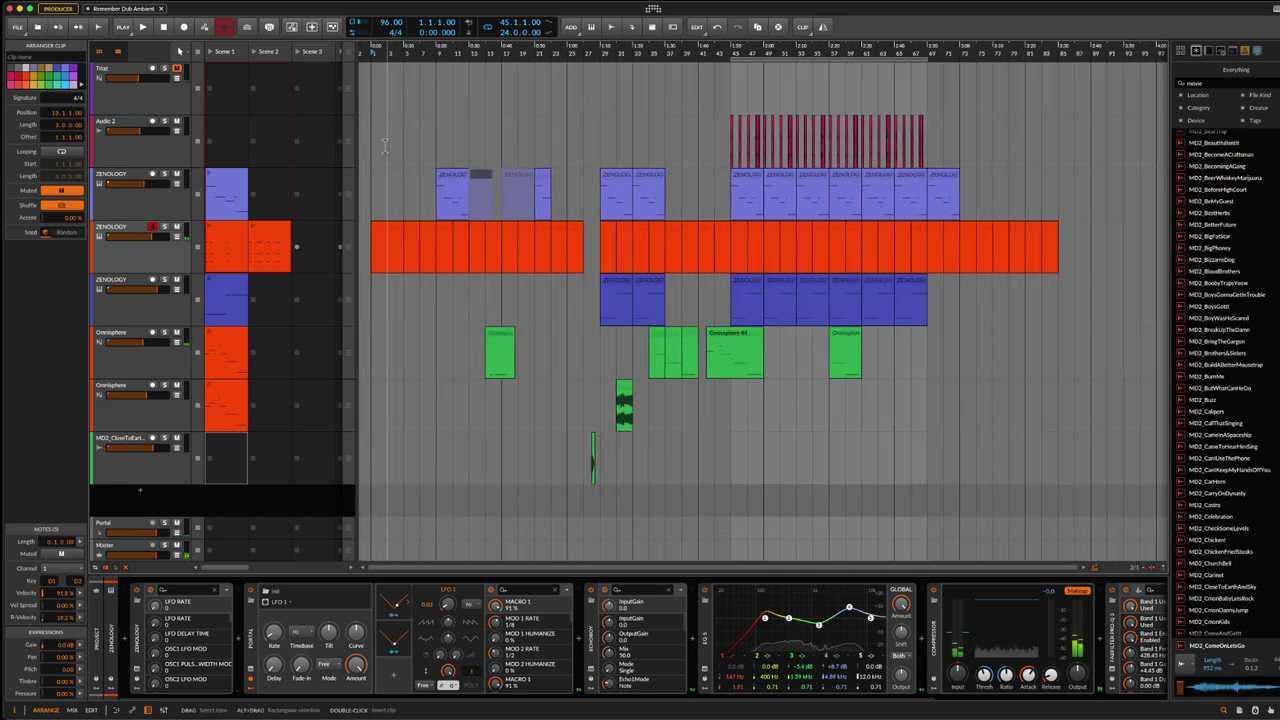
click(120, 236)
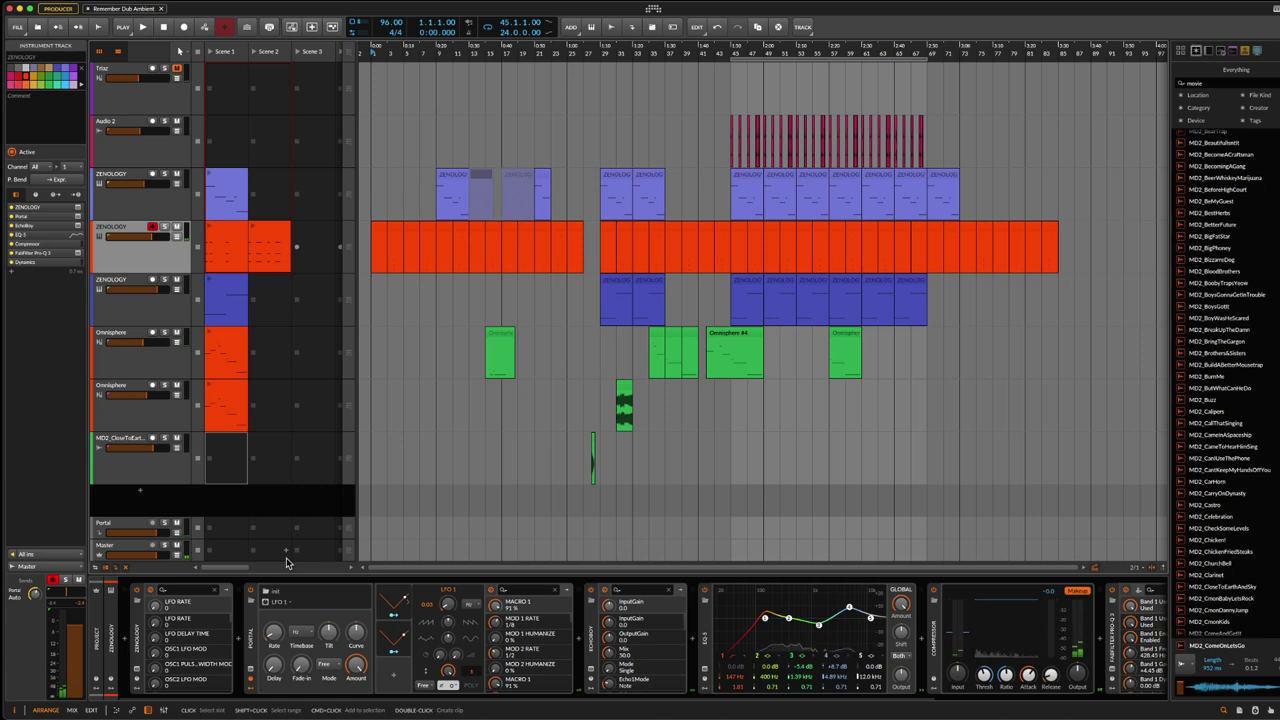
click(145, 28)
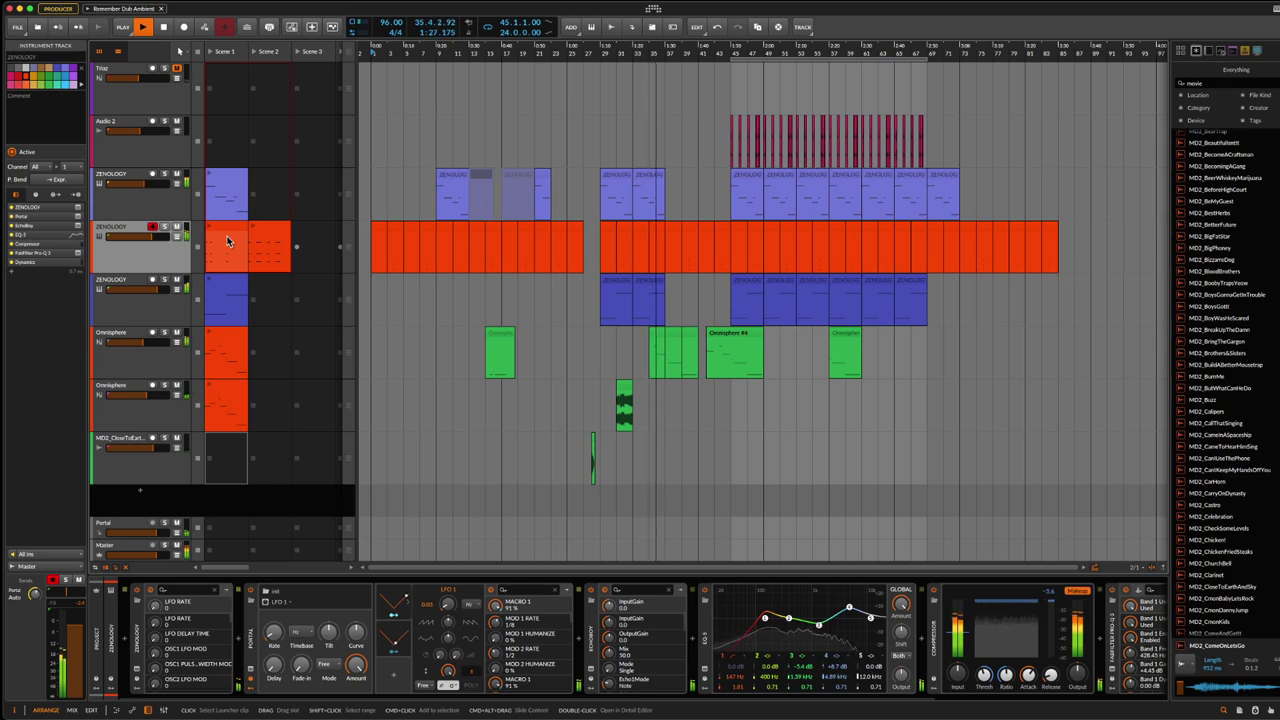
Step: Shorten the ZENOLOGY #6 clip on the first ZENOLOGY track to 2 bars, ending at bar 35, and save the project
scroll(702, 210, up, 2)
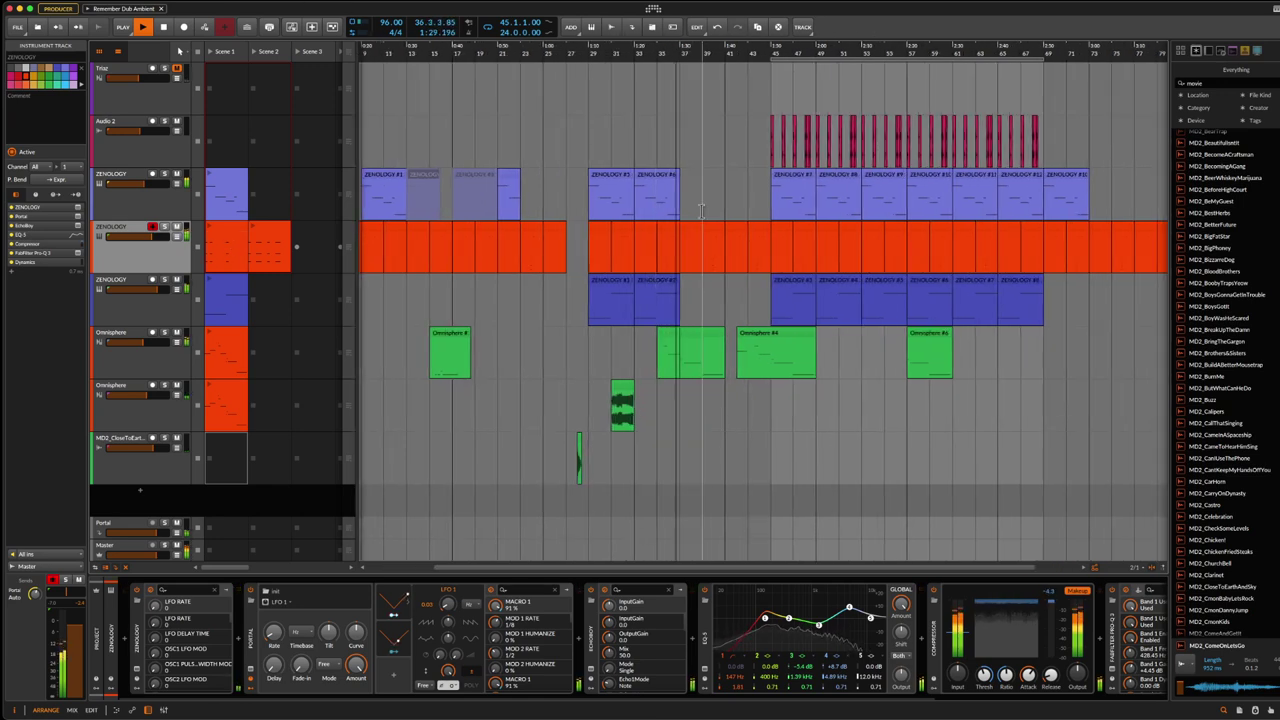
click(676, 178)
drag(679, 178, 658, 176)
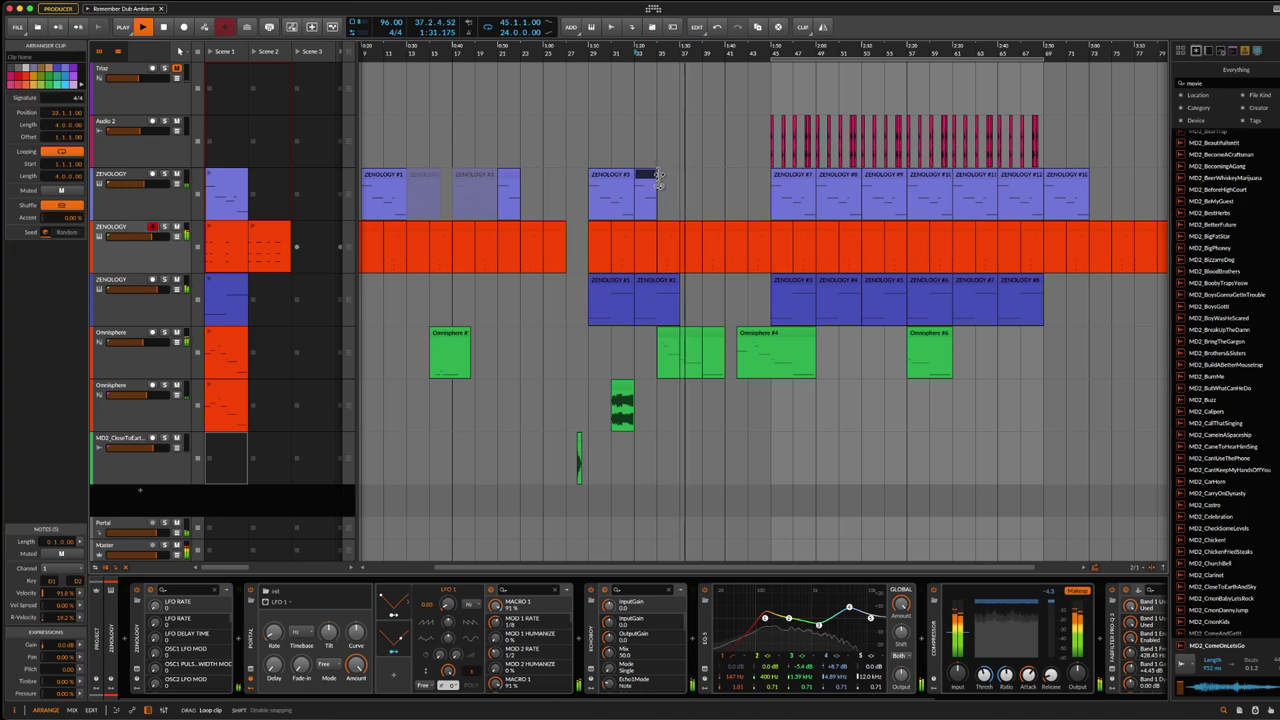
key(ctrl+s)
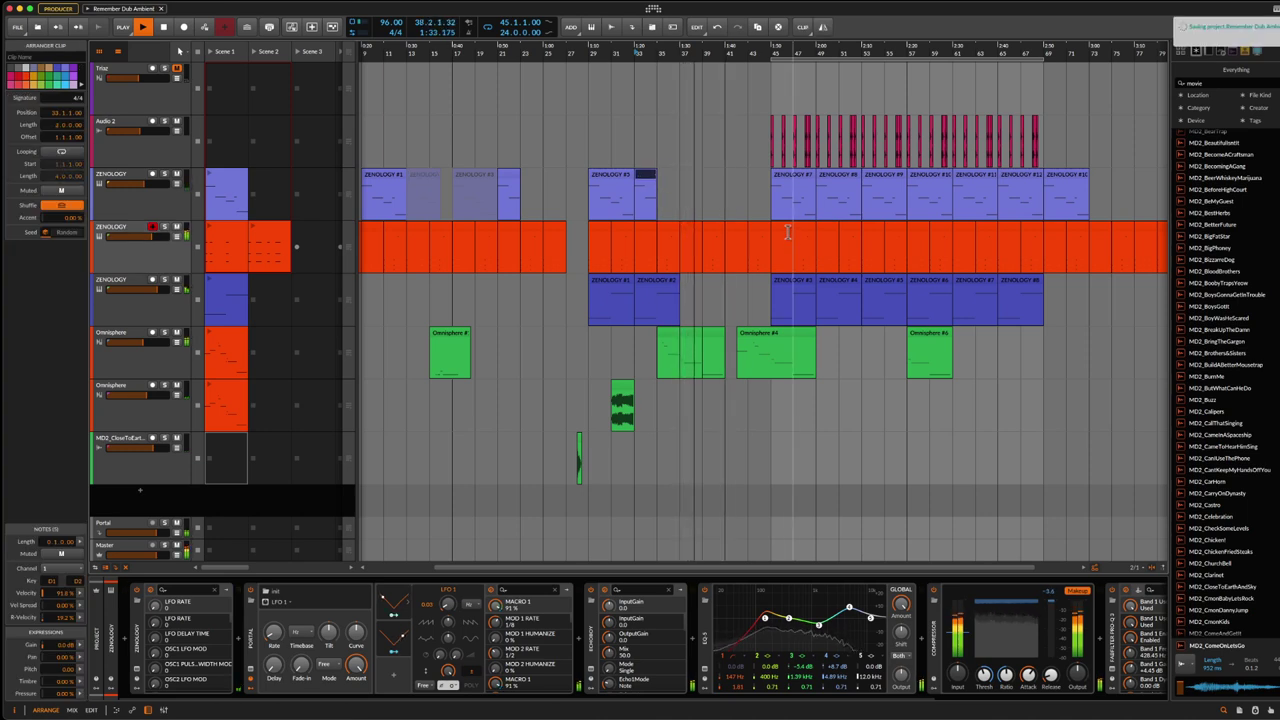
Step: Trim the start of the Omnisphere clip at bar 42 to position 43.3, leaving it 5 bars and 2 beats long
scroll(846, 228, left, 3)
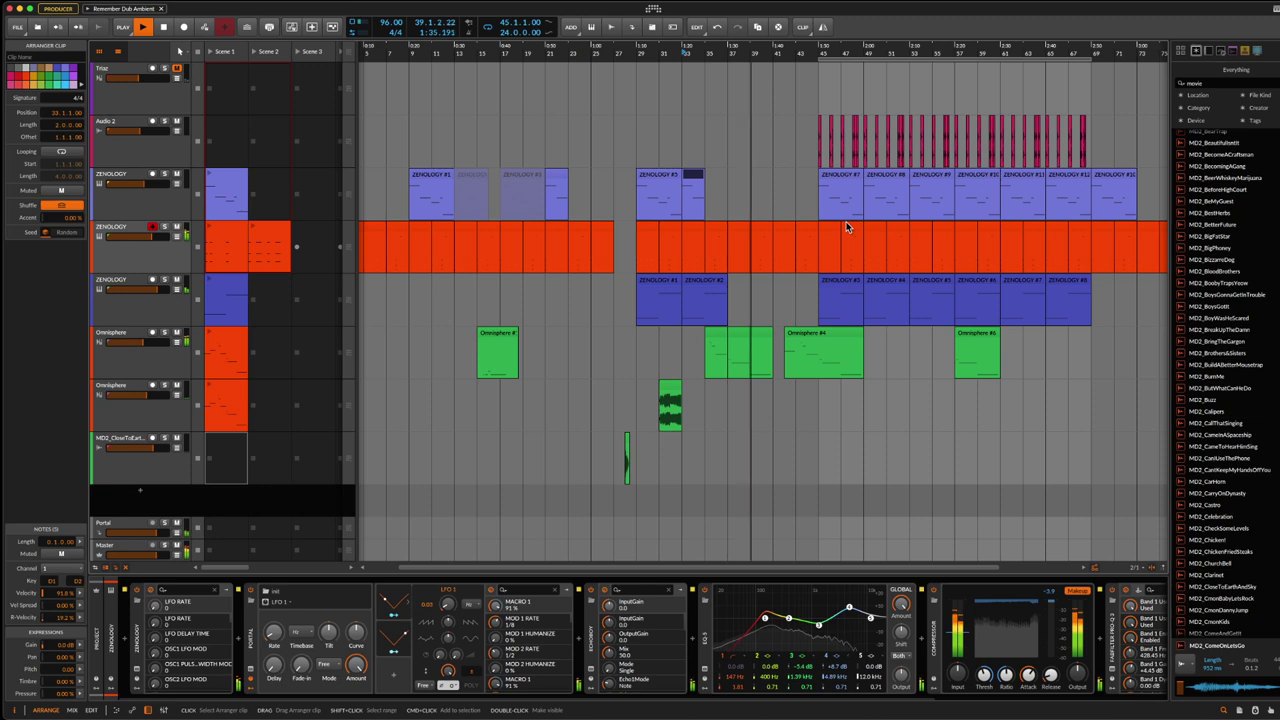
drag(806, 56, 756, 46)
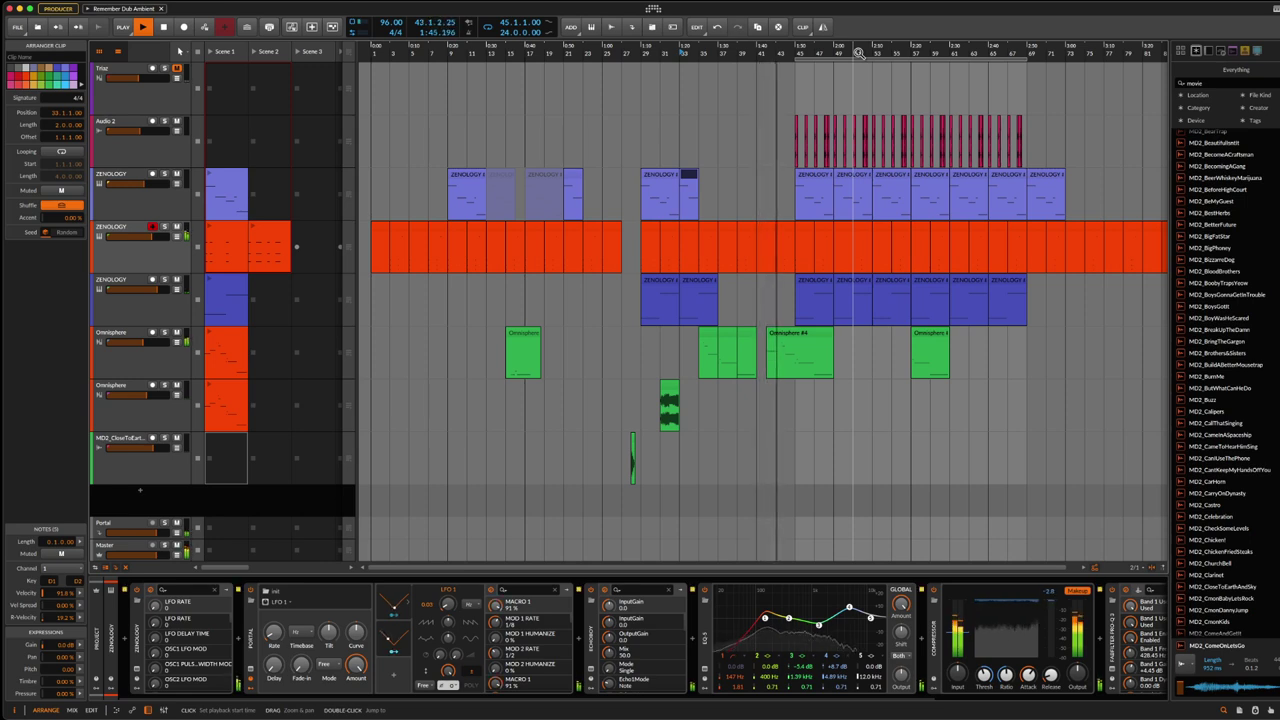
drag(778, 52, 778, 337)
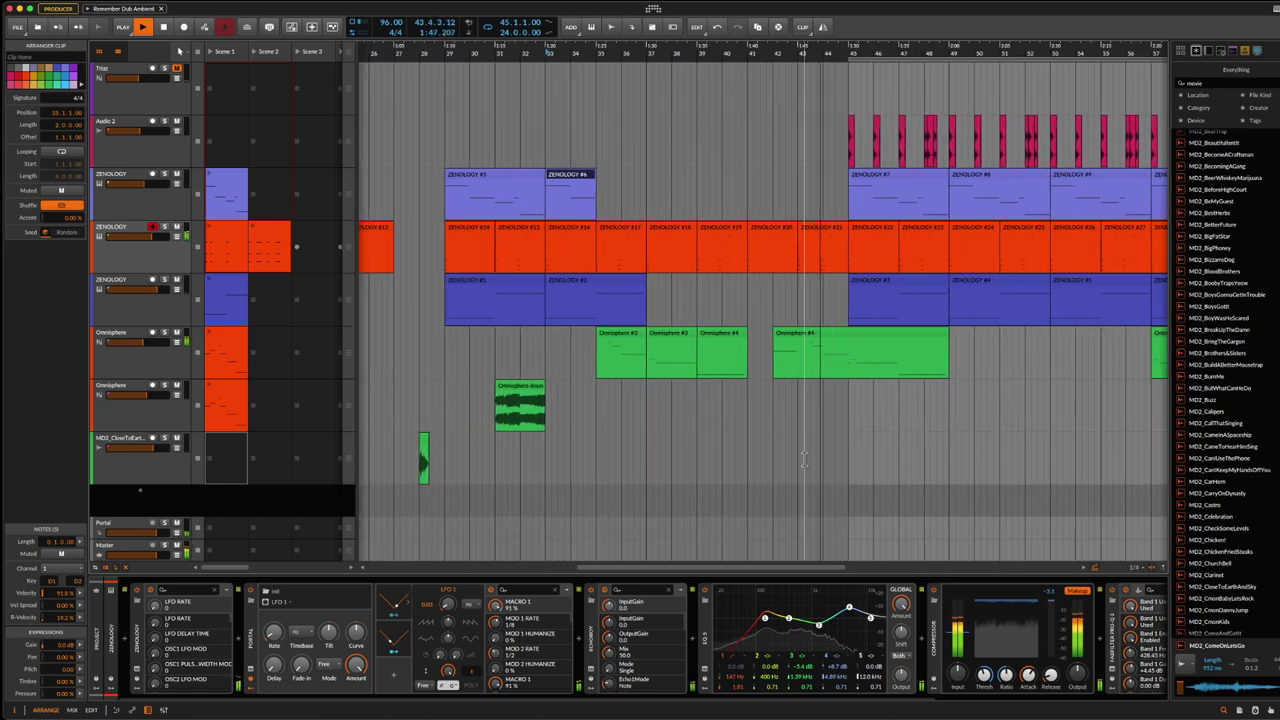
drag(778, 337, 810, 333)
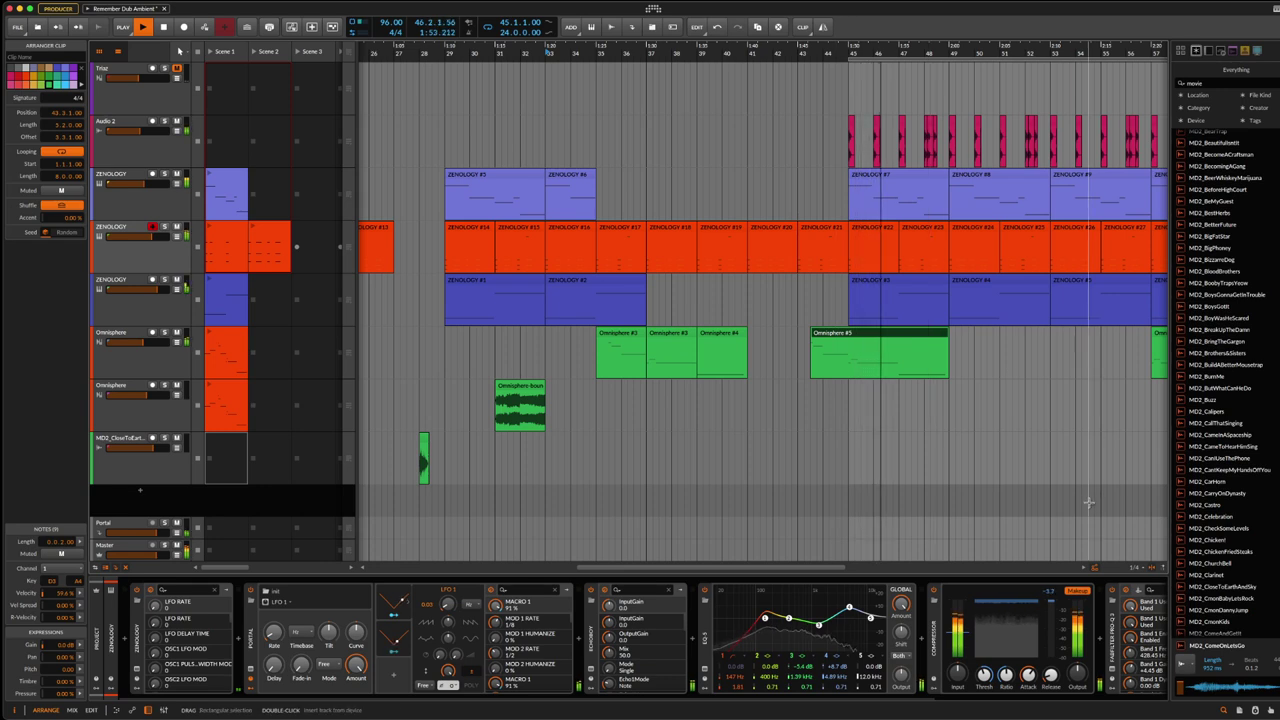
drag(912, 52, 912, 70)
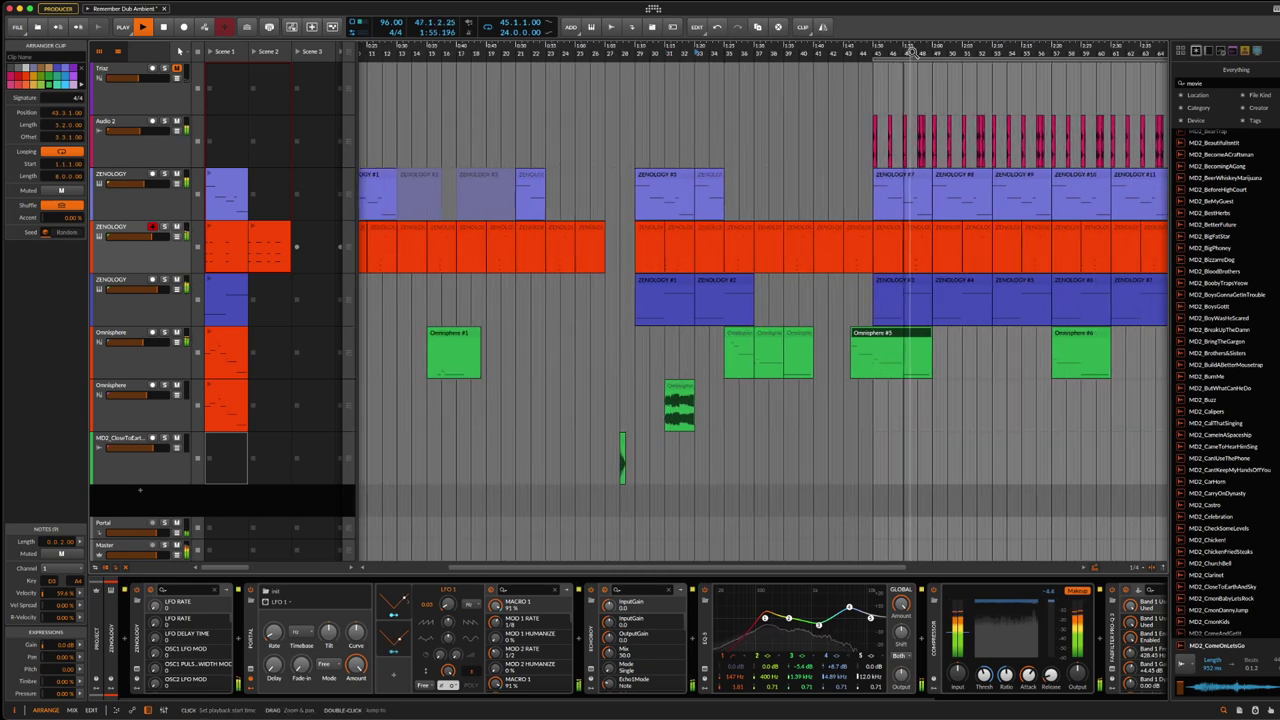
drag(912, 70, 780, 92)
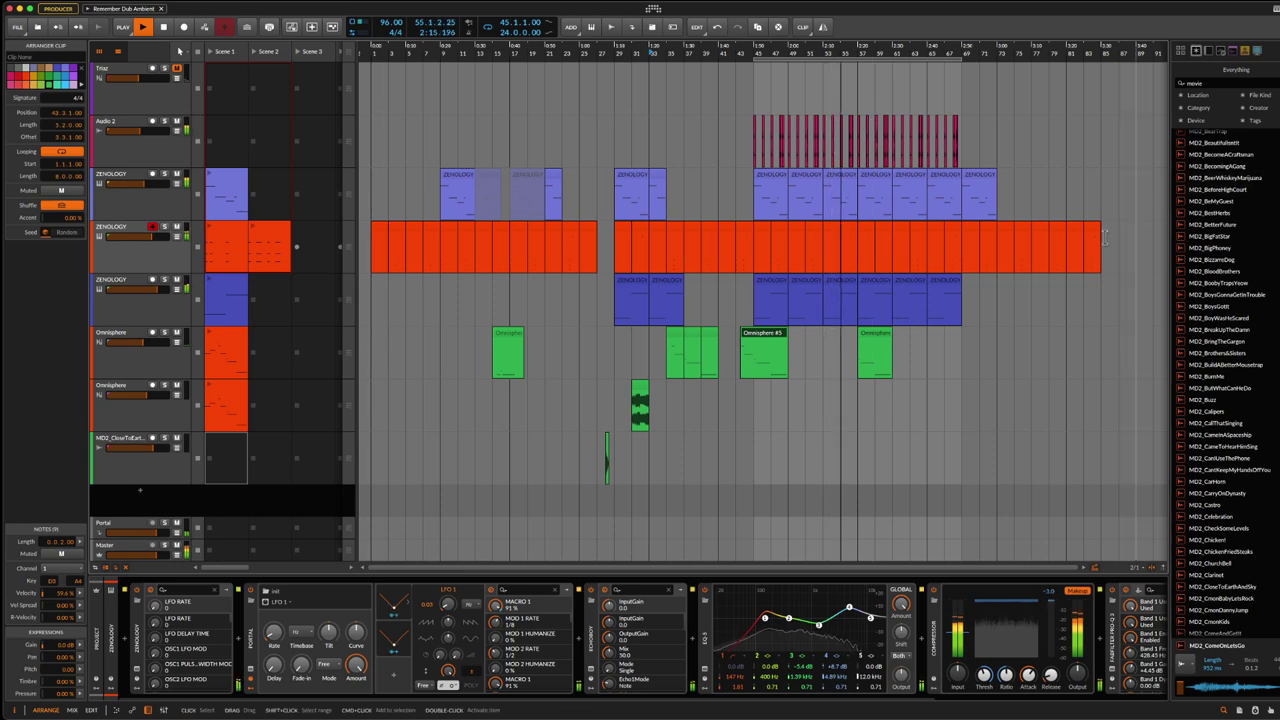
double_click(139, 502)
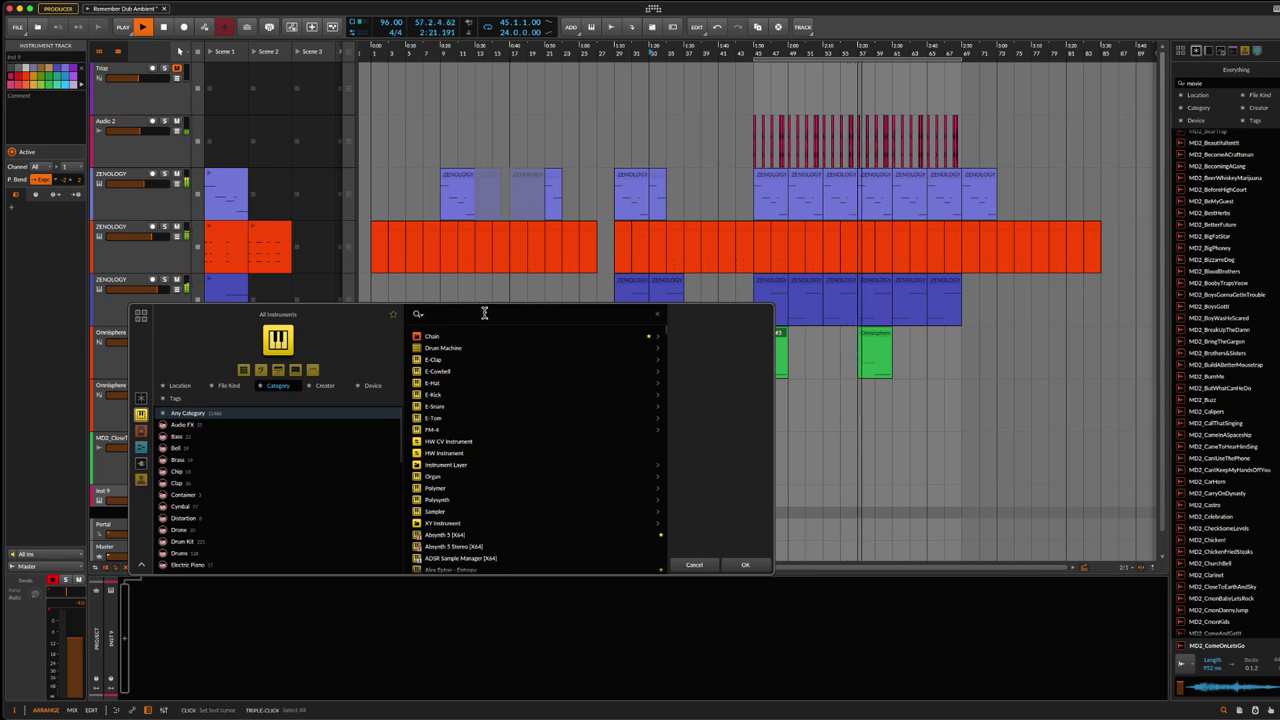
click(692, 566)
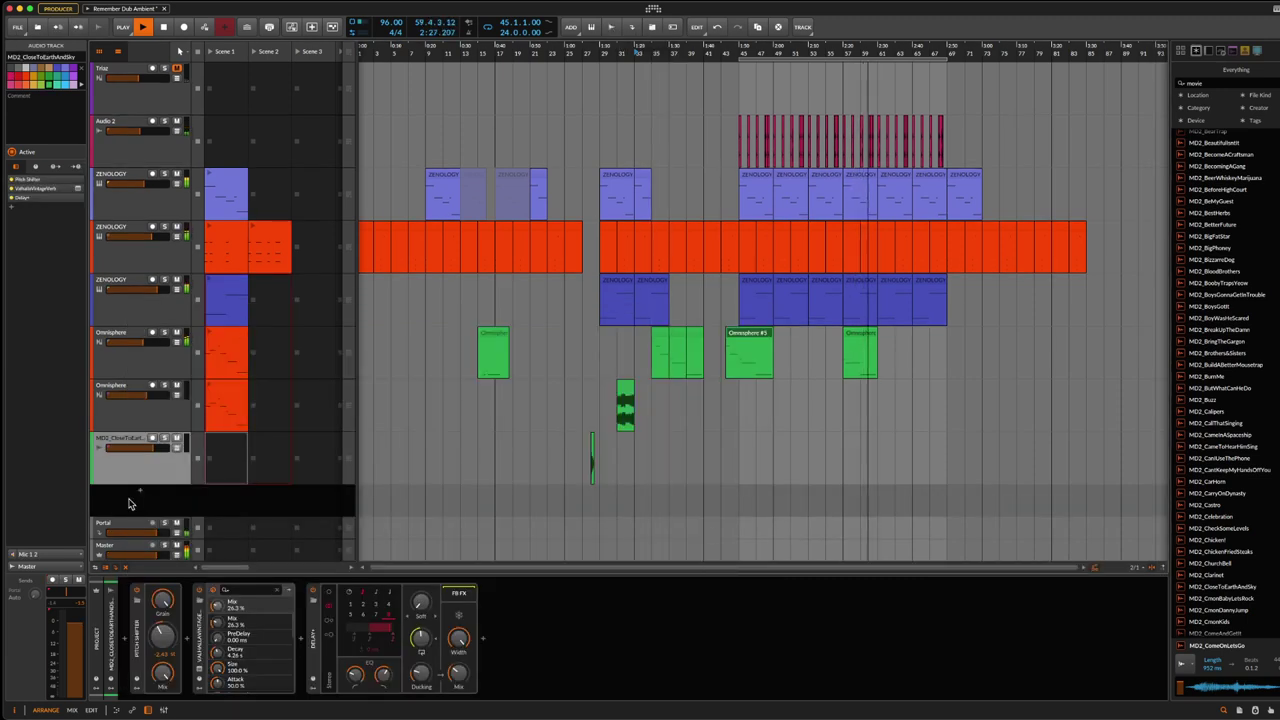
double_click(220, 491)
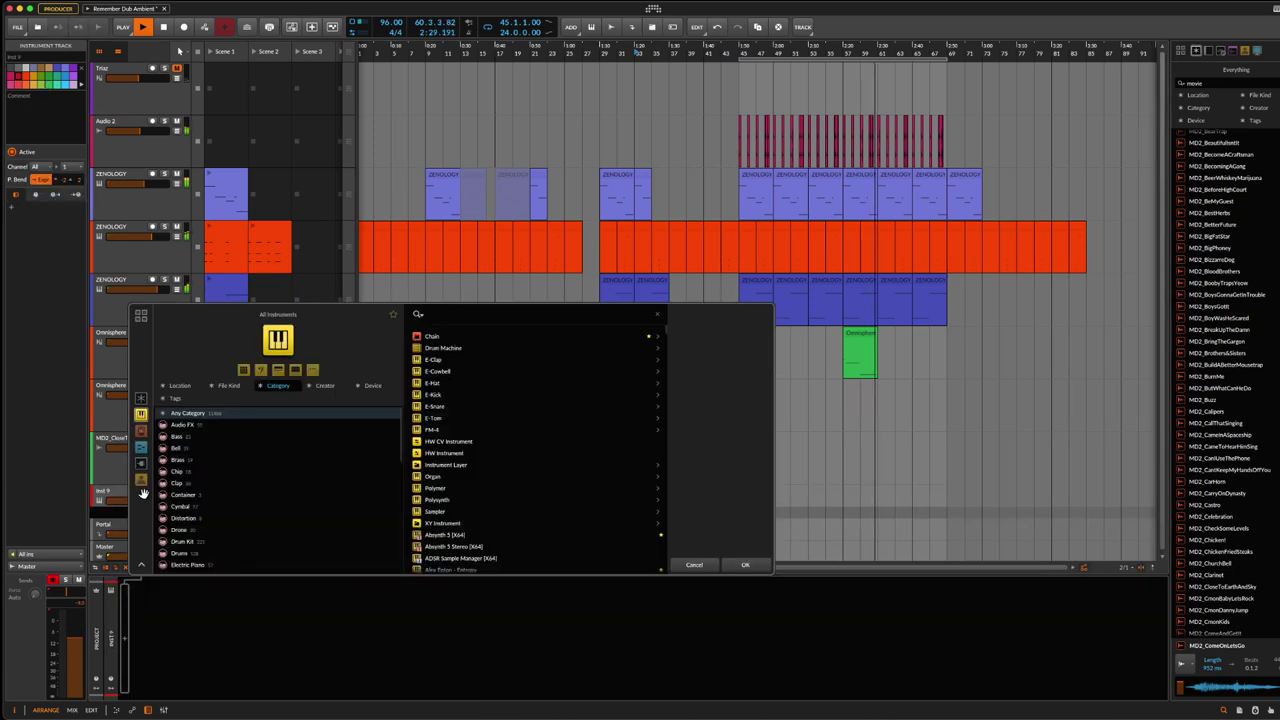
click(692, 566)
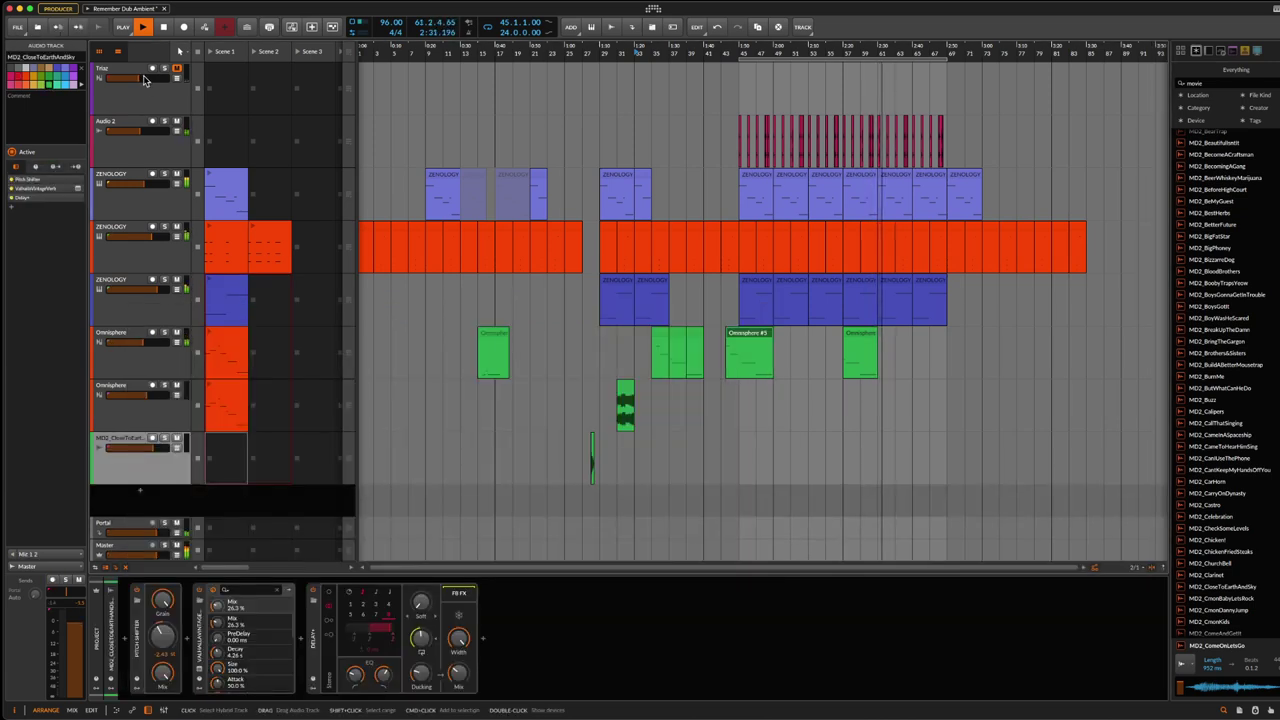
Step: Add a new audio track, then widen the browser and search it for "top loop"
click(613, 29)
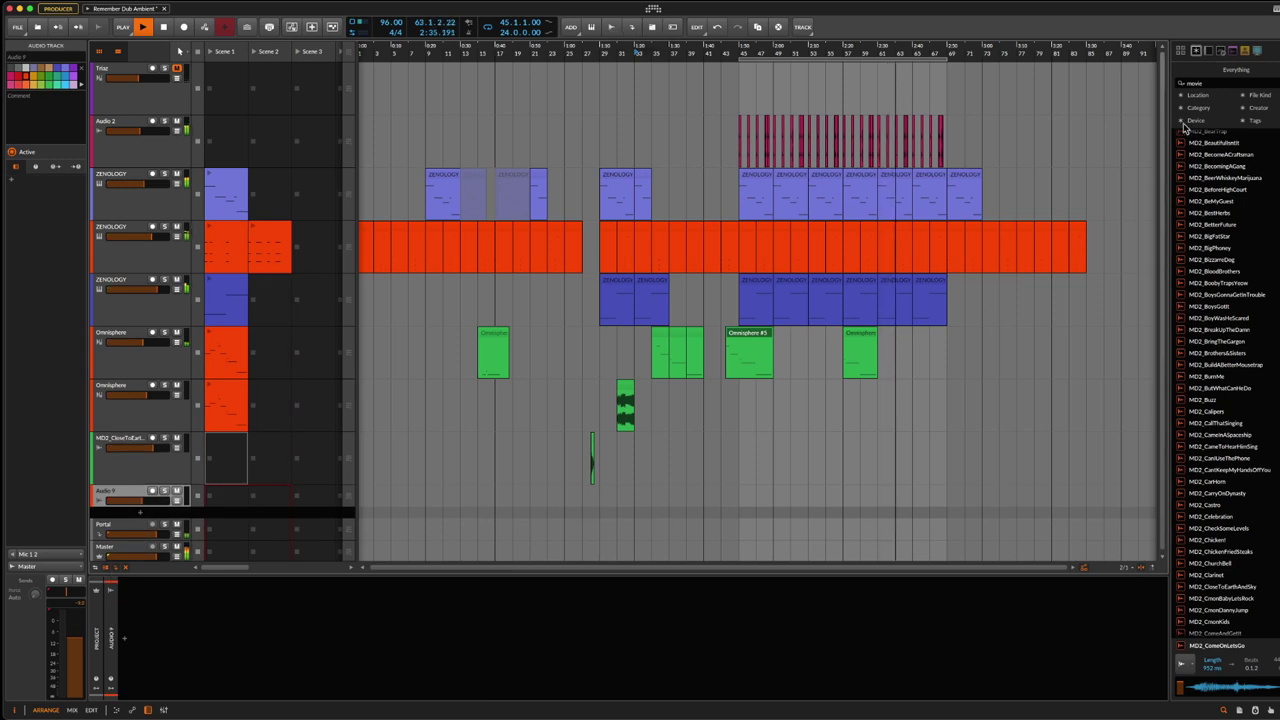
drag(1168, 128, 996, 128)
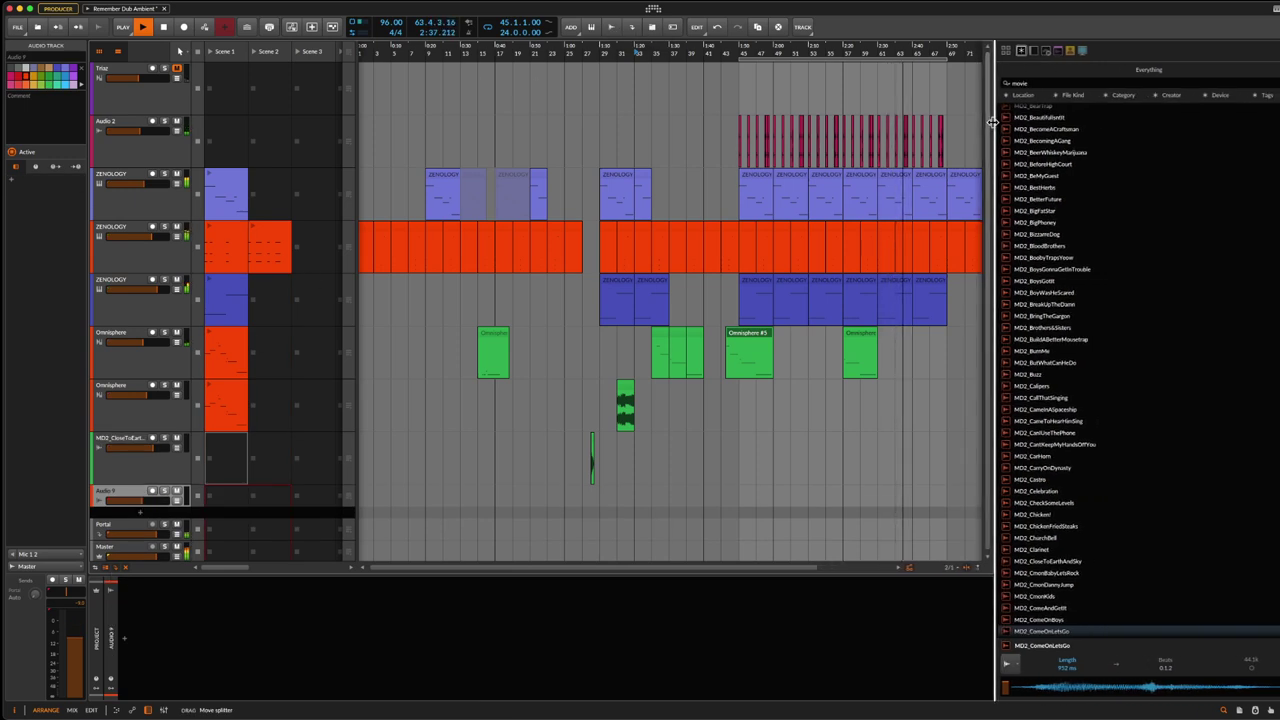
click(1058, 84)
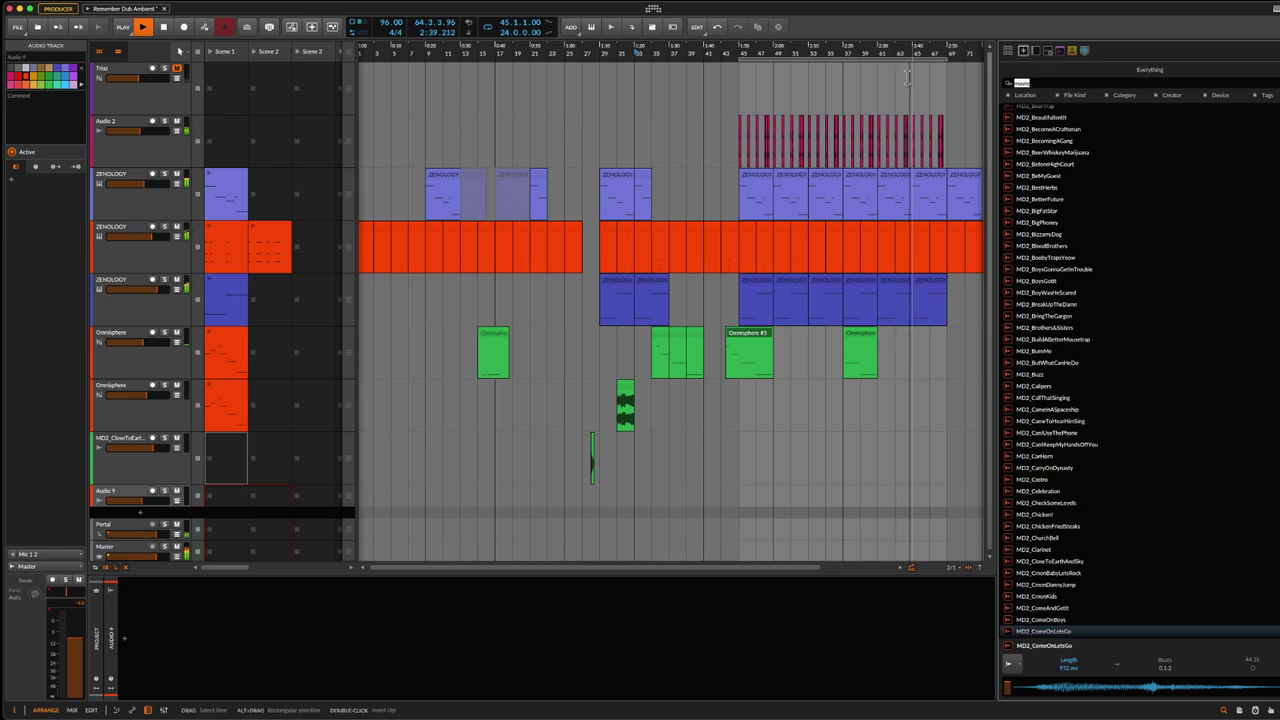
text(top)
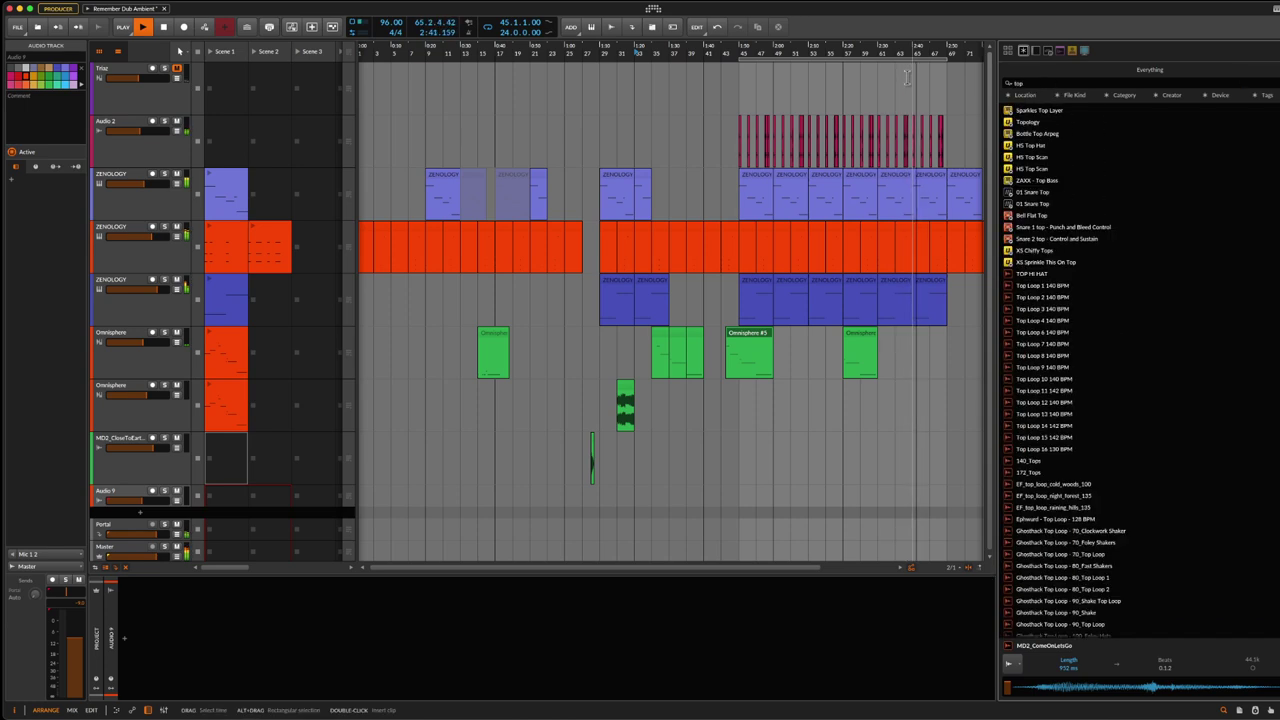
text( loop)
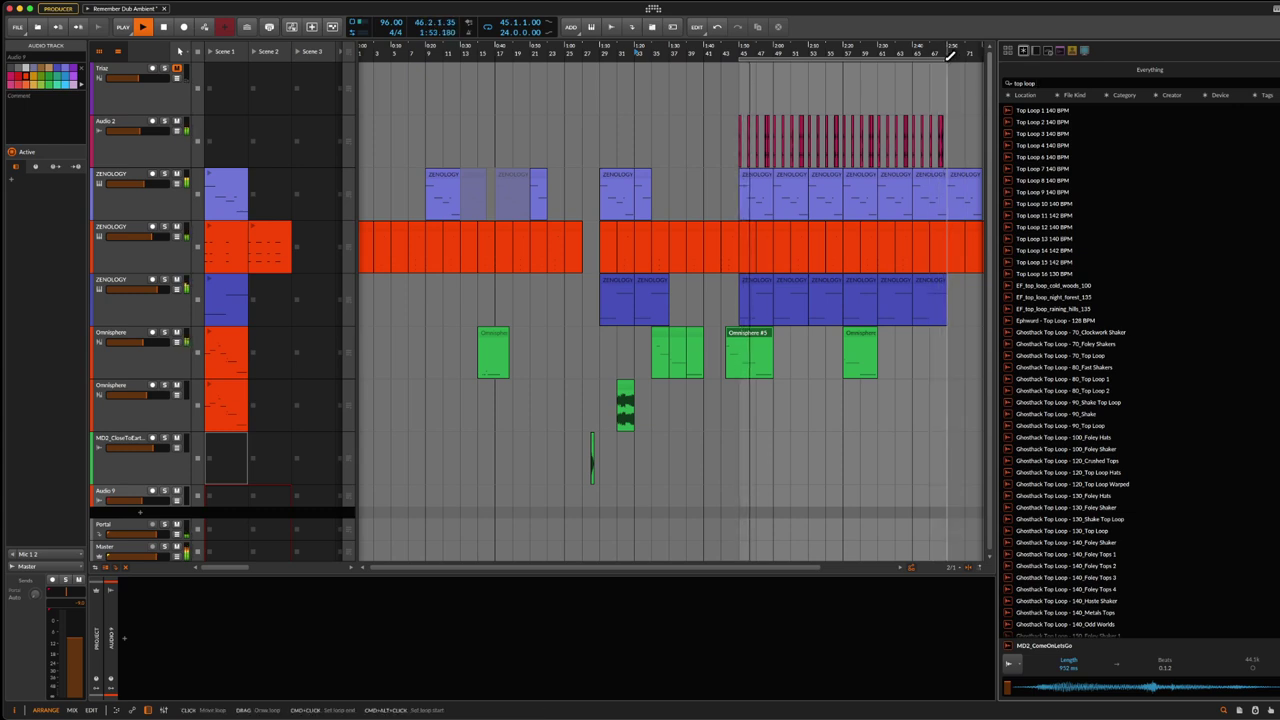
Step: Shorten the loop region at bar 45 to 12 bars and audition the Ghosthack 70_Top Loop and 90_Top Loop samples against it
drag(950, 55, 846, 65)
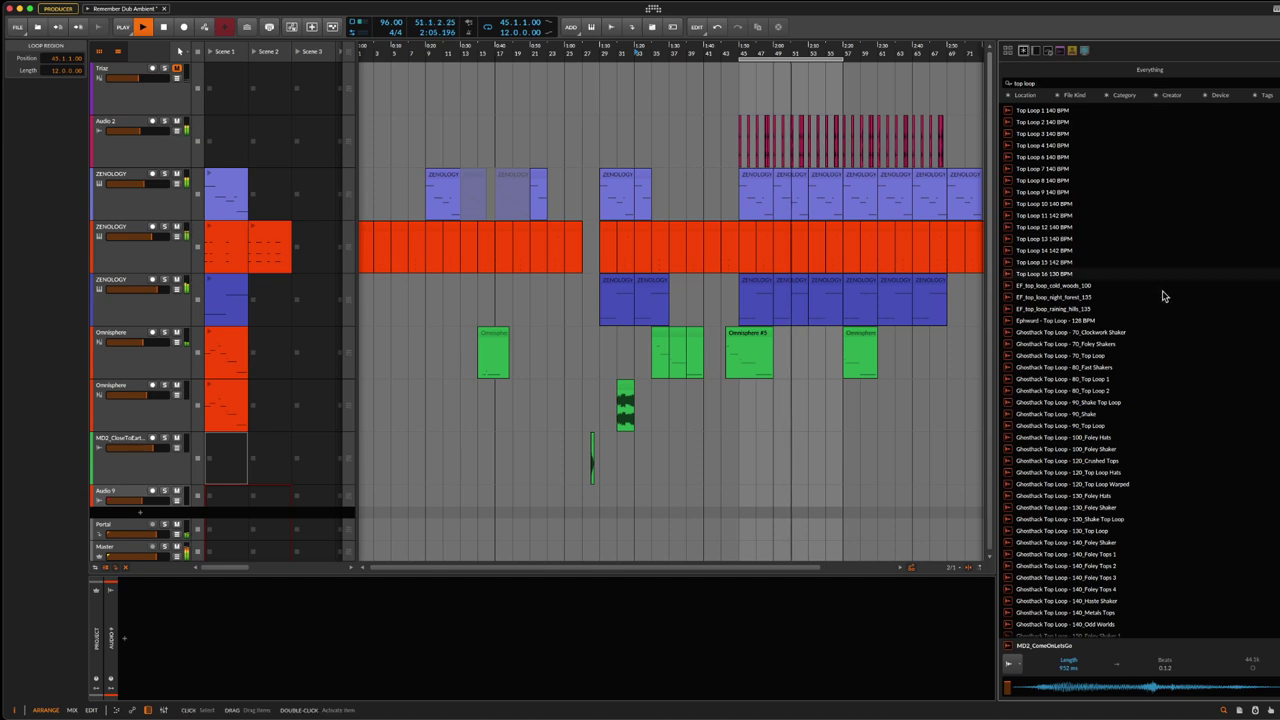
click(1071, 357)
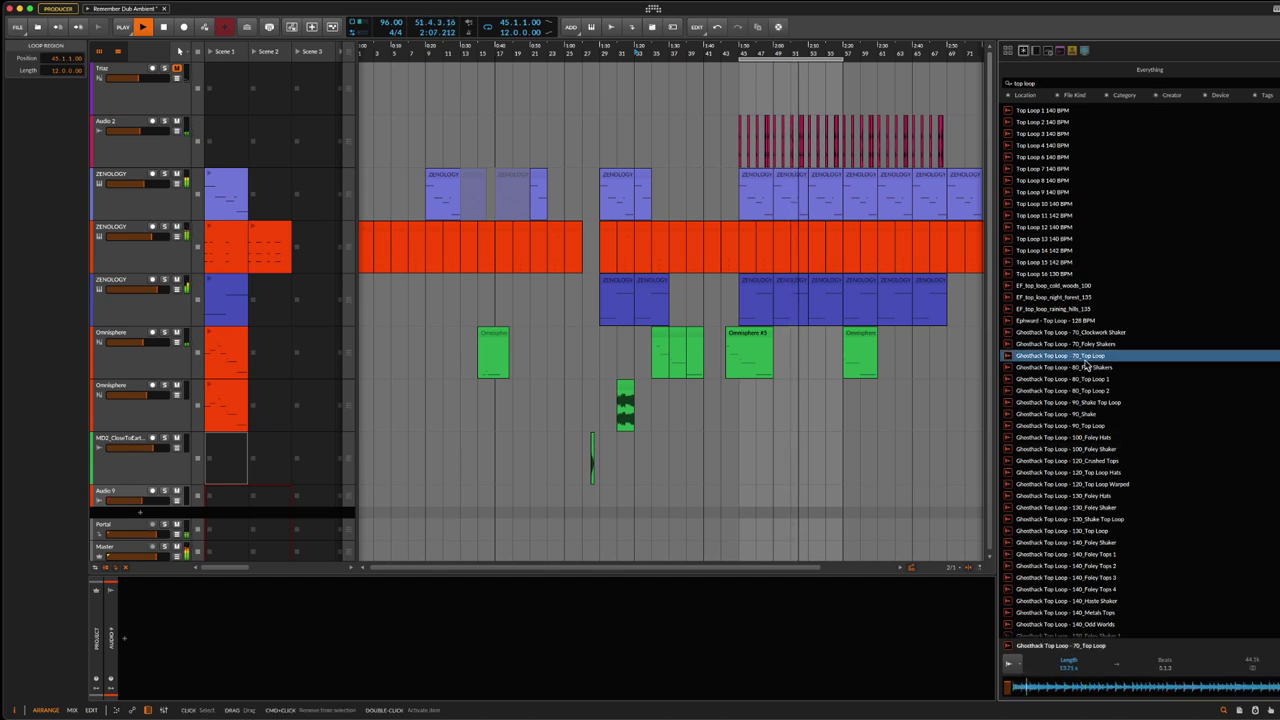
click(1105, 426)
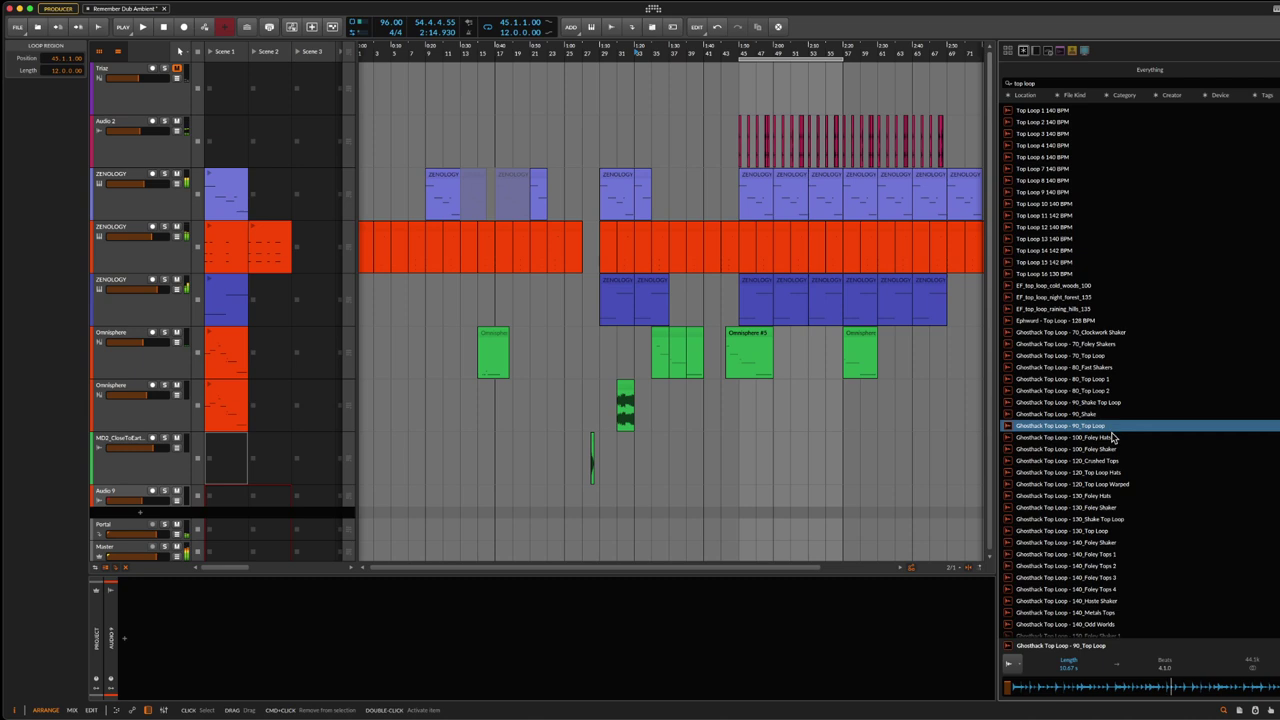
Step: Set the tempo to 90 BPM and place three consecutive Ghosthack 90_Top Loop clips from bar 45 on a new track below Audio 9
double_click(388, 23)
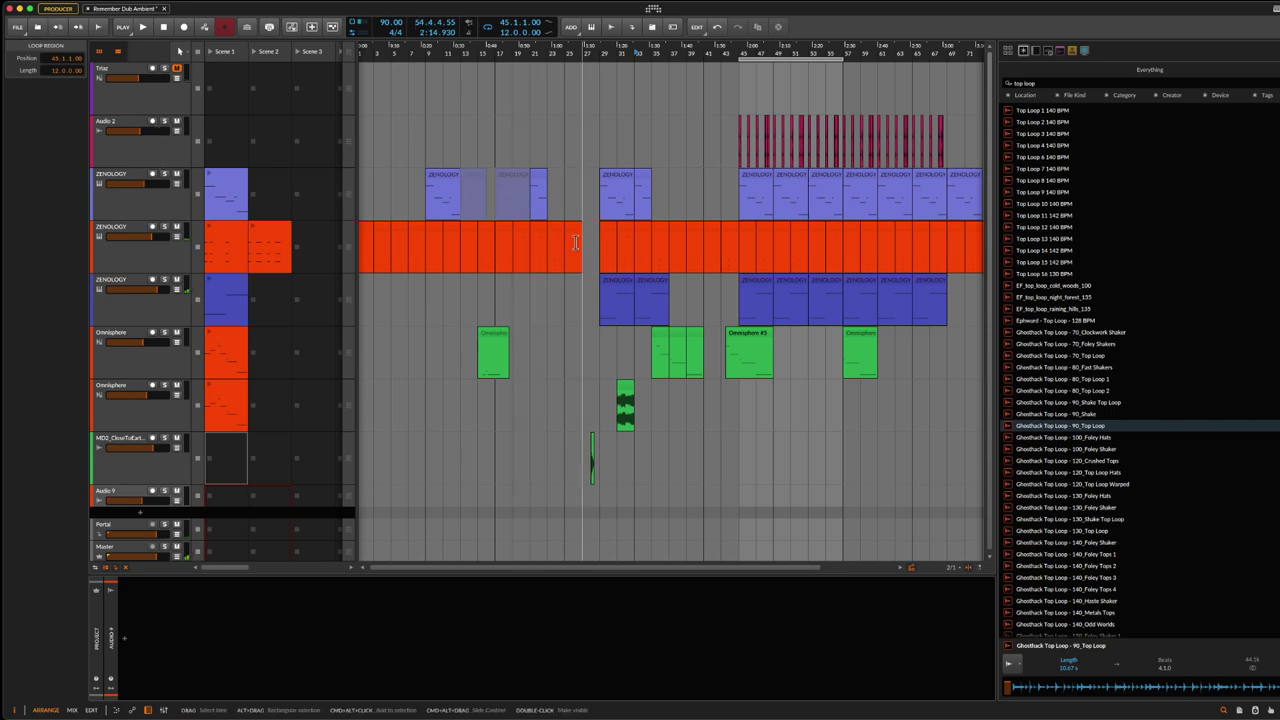
drag(1080, 432, 752, 517)
click(758, 515)
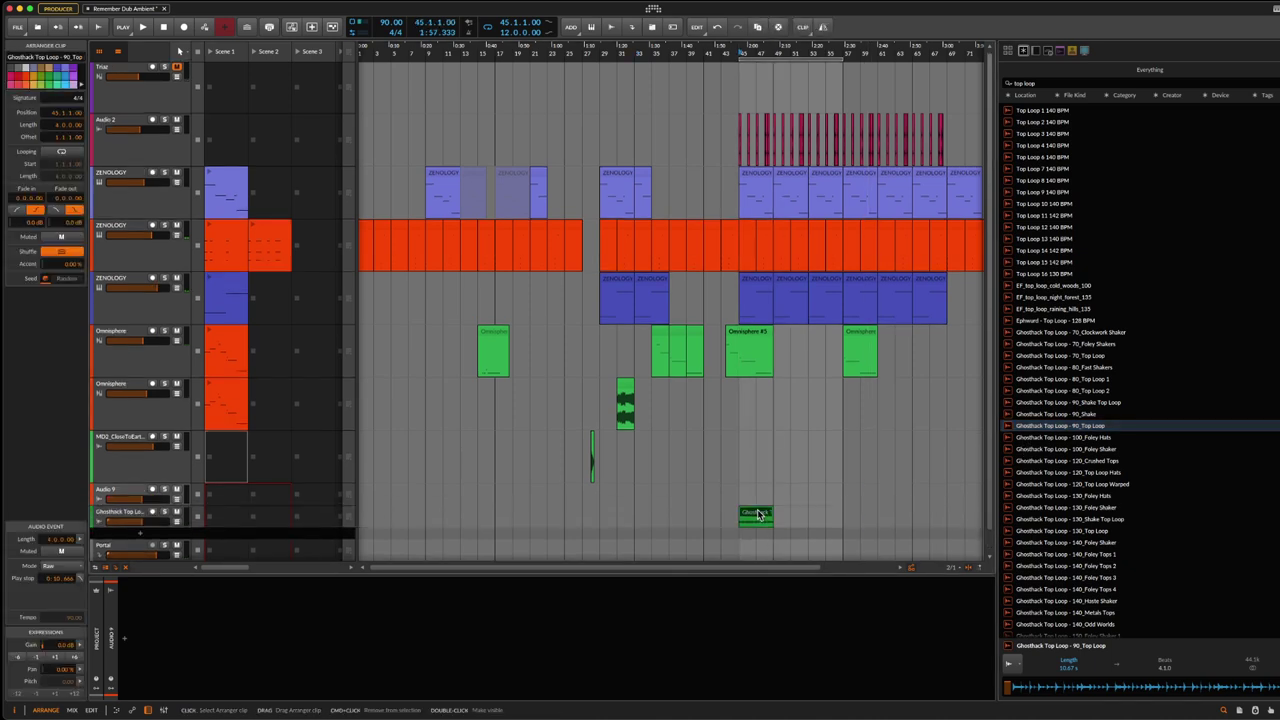
key(ctrl+d)
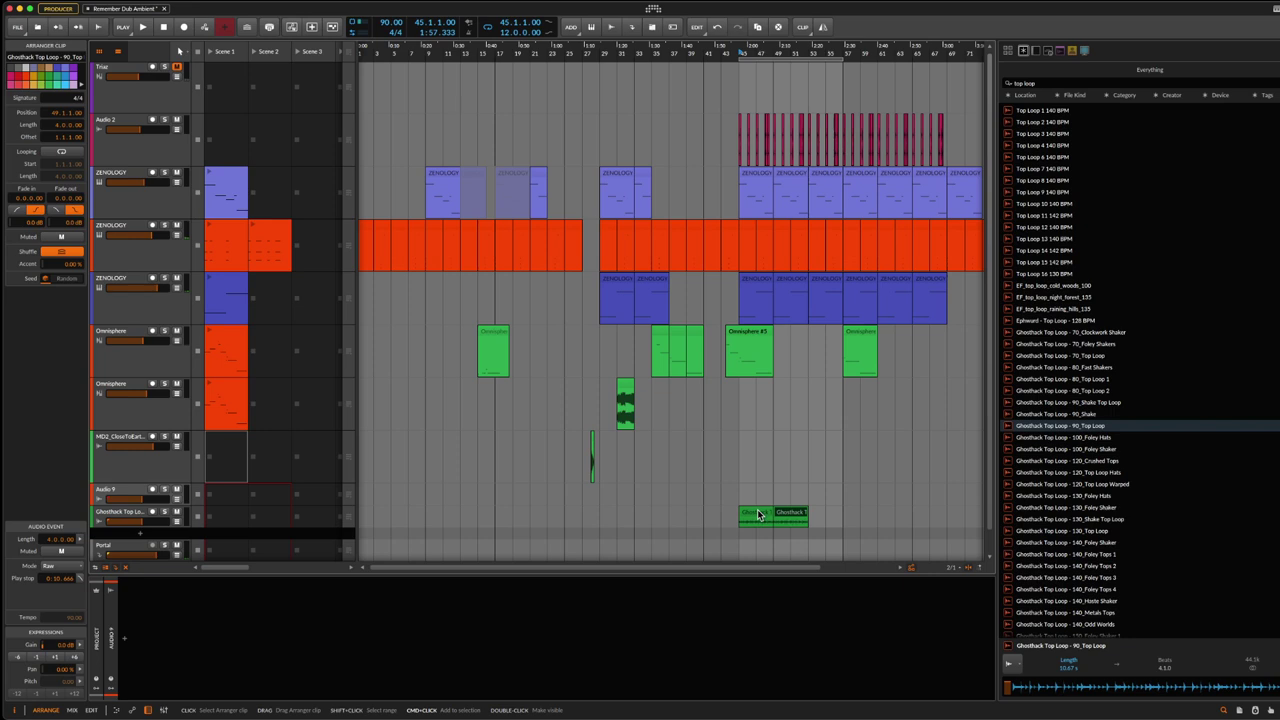
key(ctrl+d)
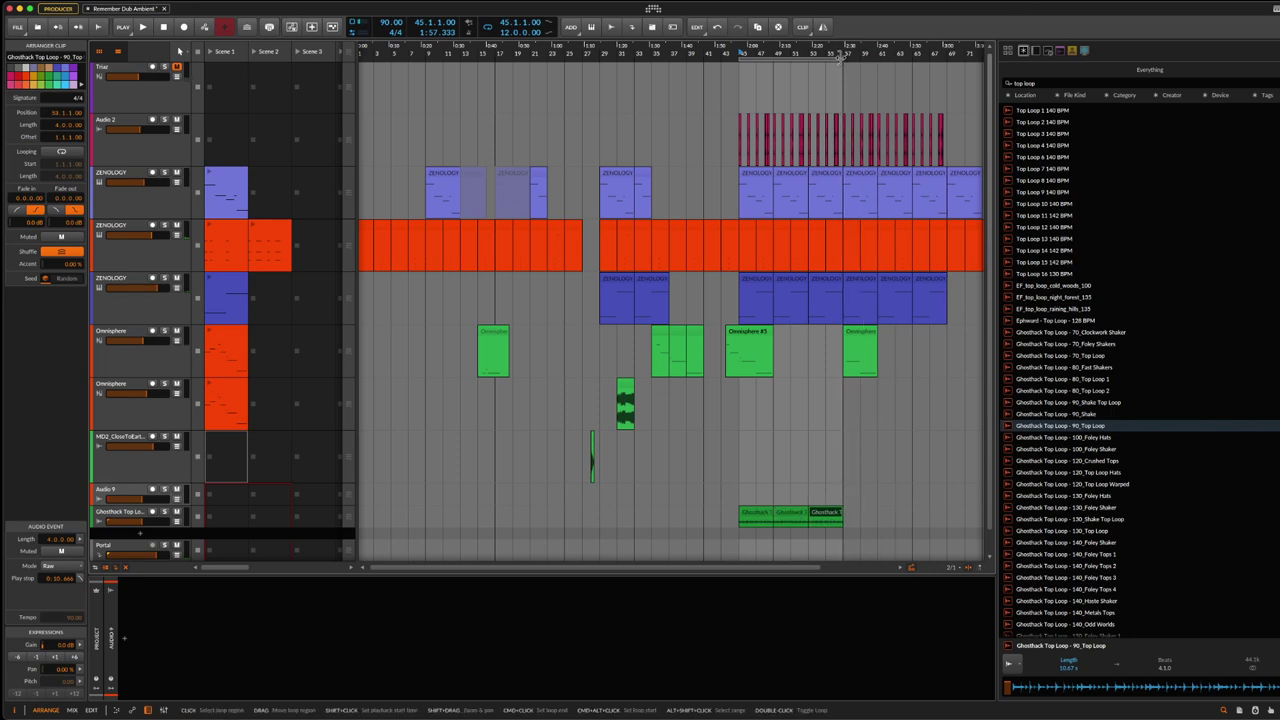
Step: Extend the loop region at bar 45 to 16 bars and duplicate the last top-loop clip to bar 57
drag(840, 58, 878, 60)
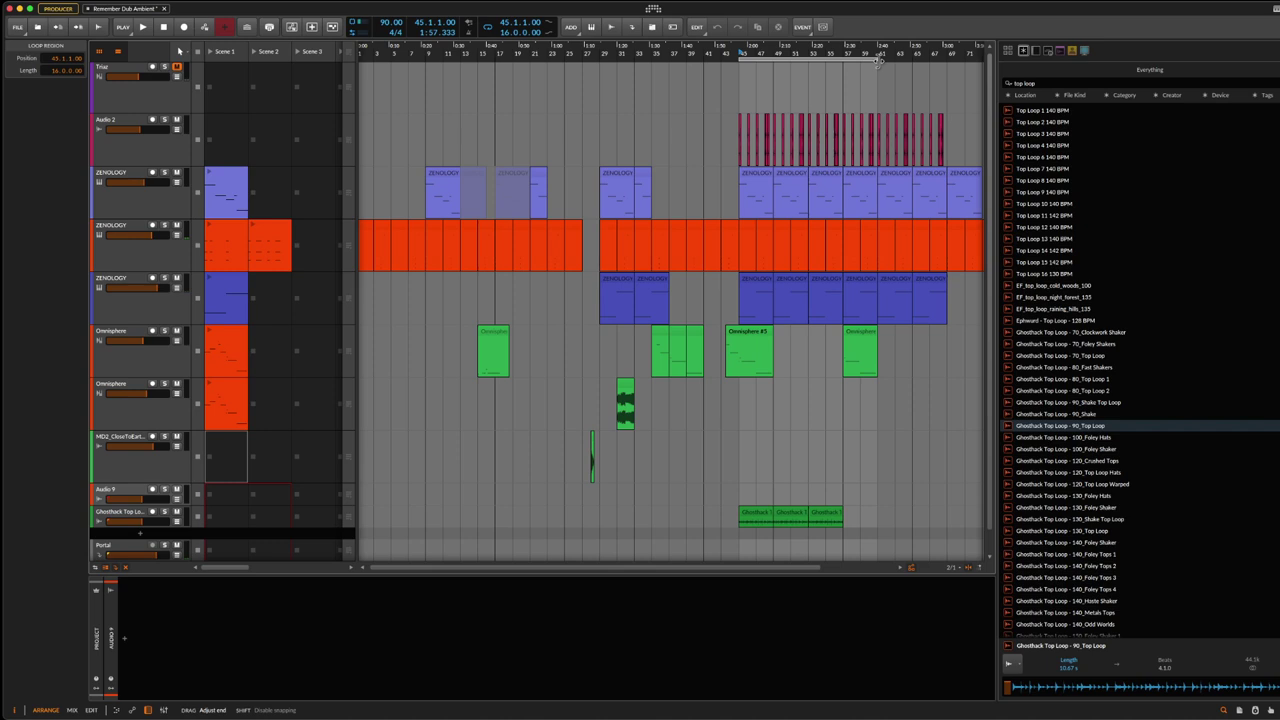
click(824, 515)
key(ctrl+d)
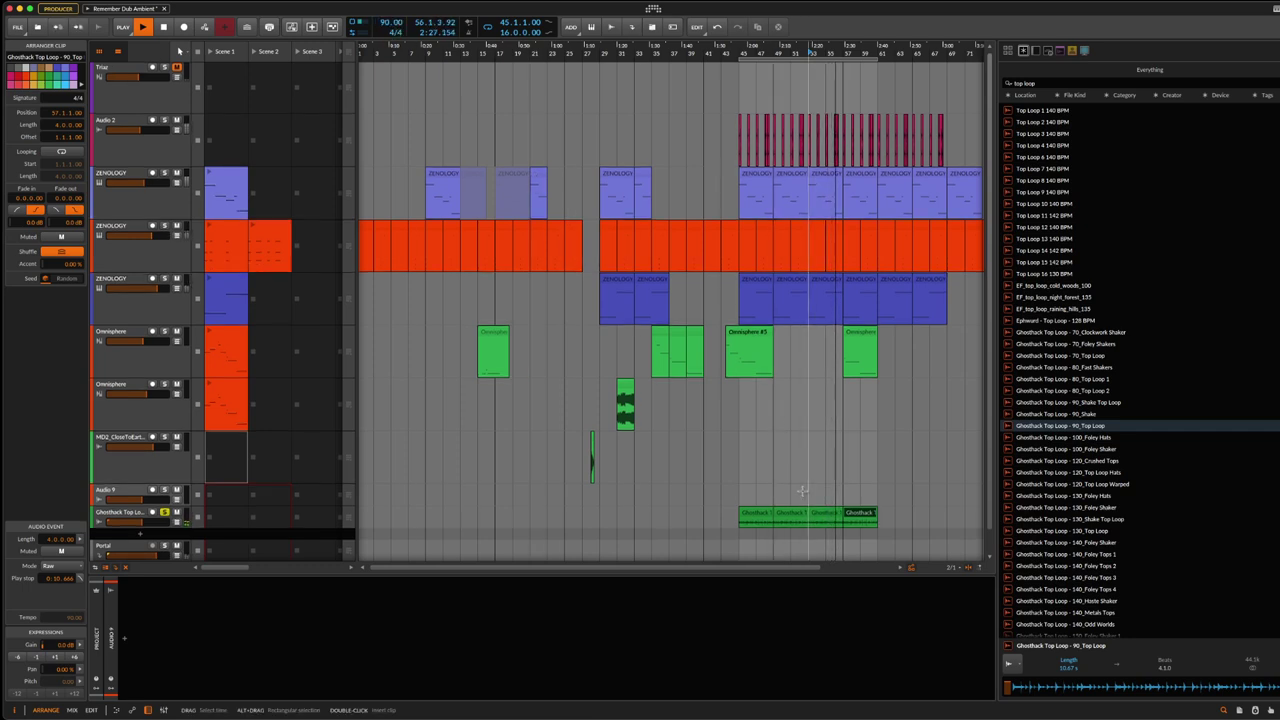
Step: Set the stretch mode of the four top-loop clips to Elastique Pro and set the project tempo to 96 BPM
click(750, 515)
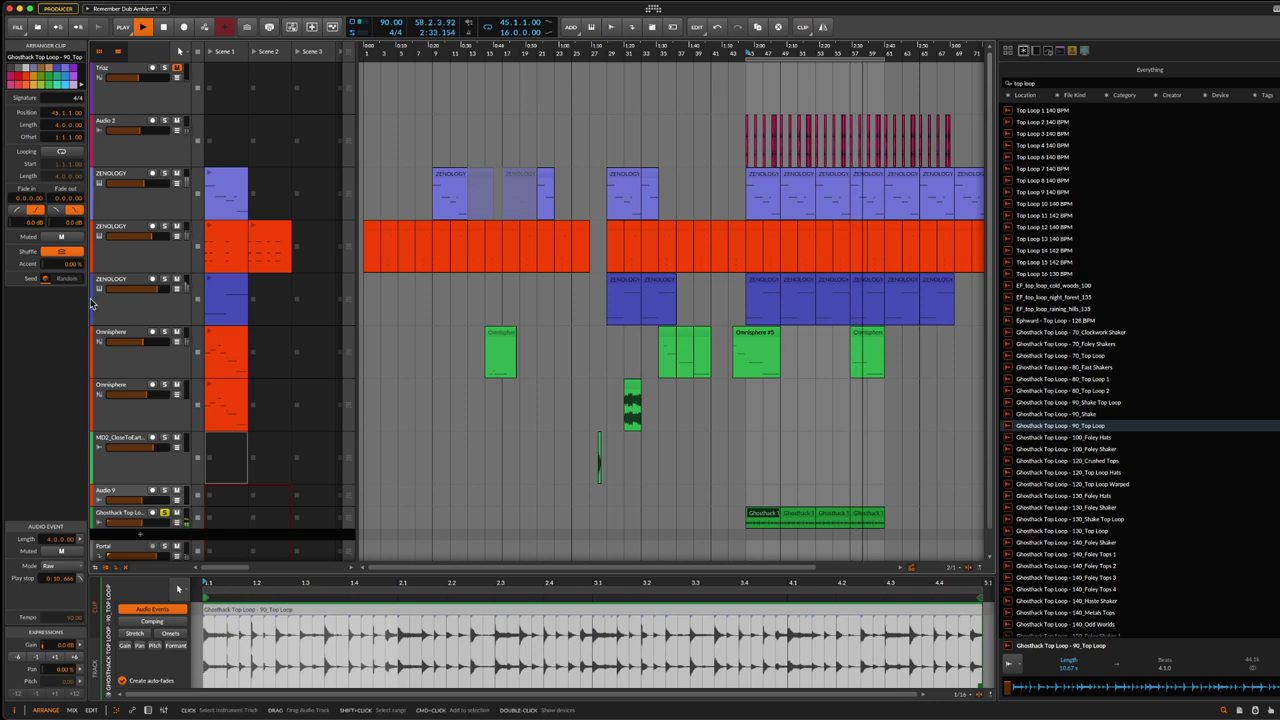
click(60, 566)
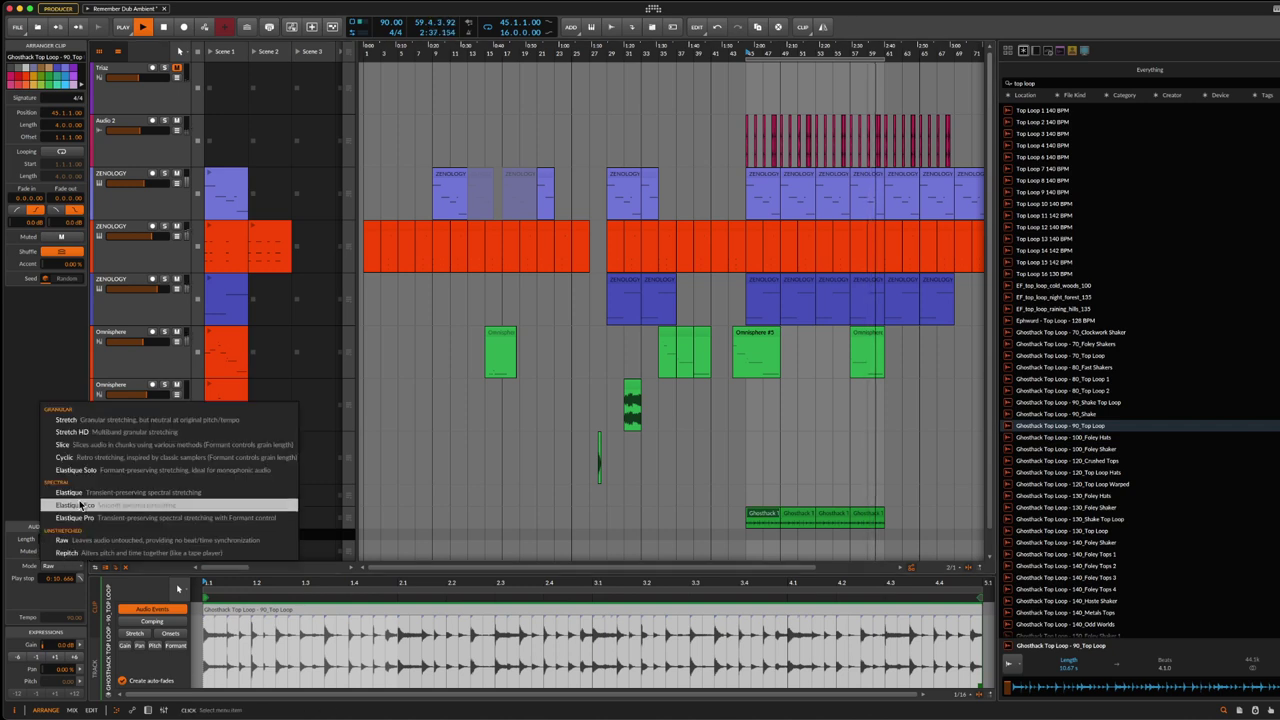
click(90, 518)
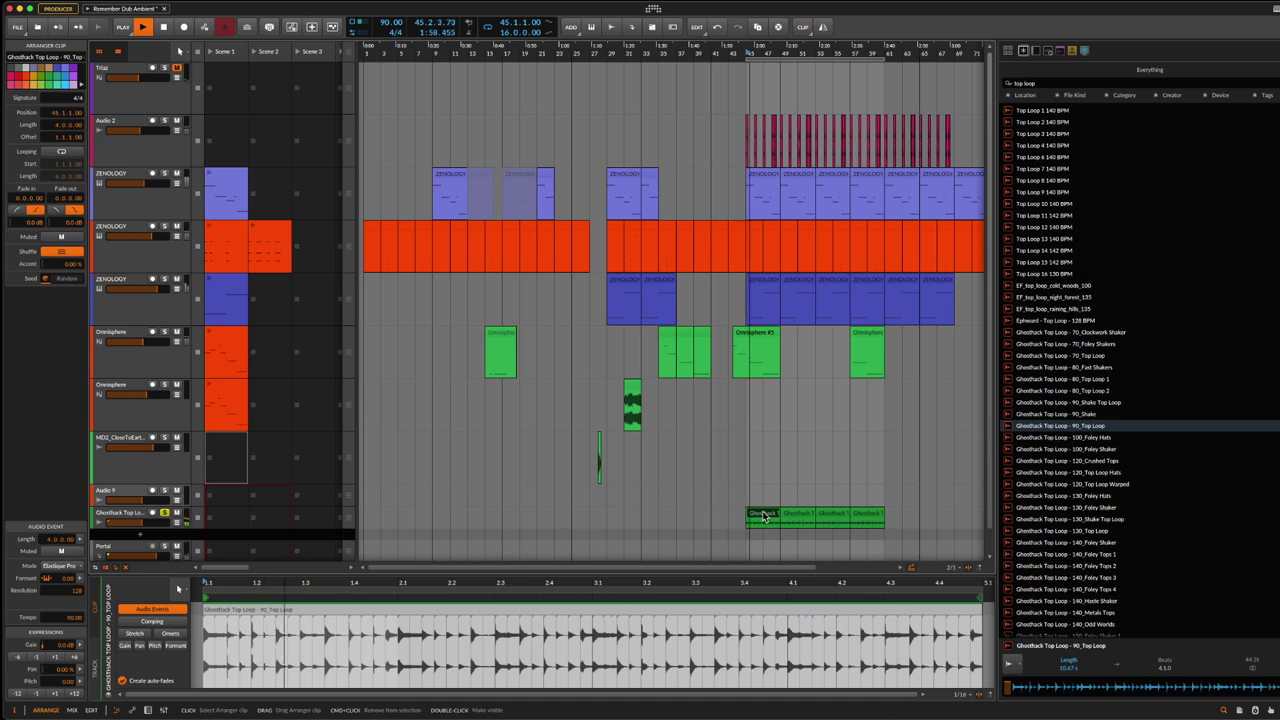
click(795, 515)
key(Right)
key(Right)
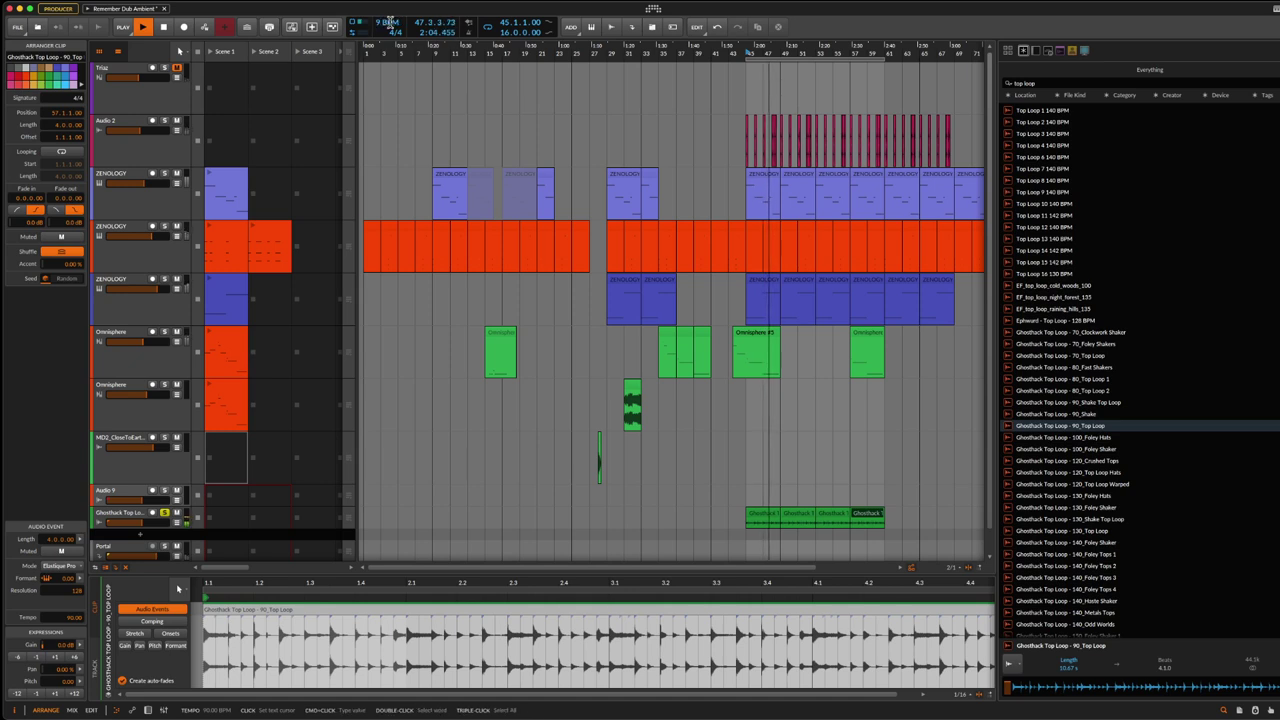
key(Return)
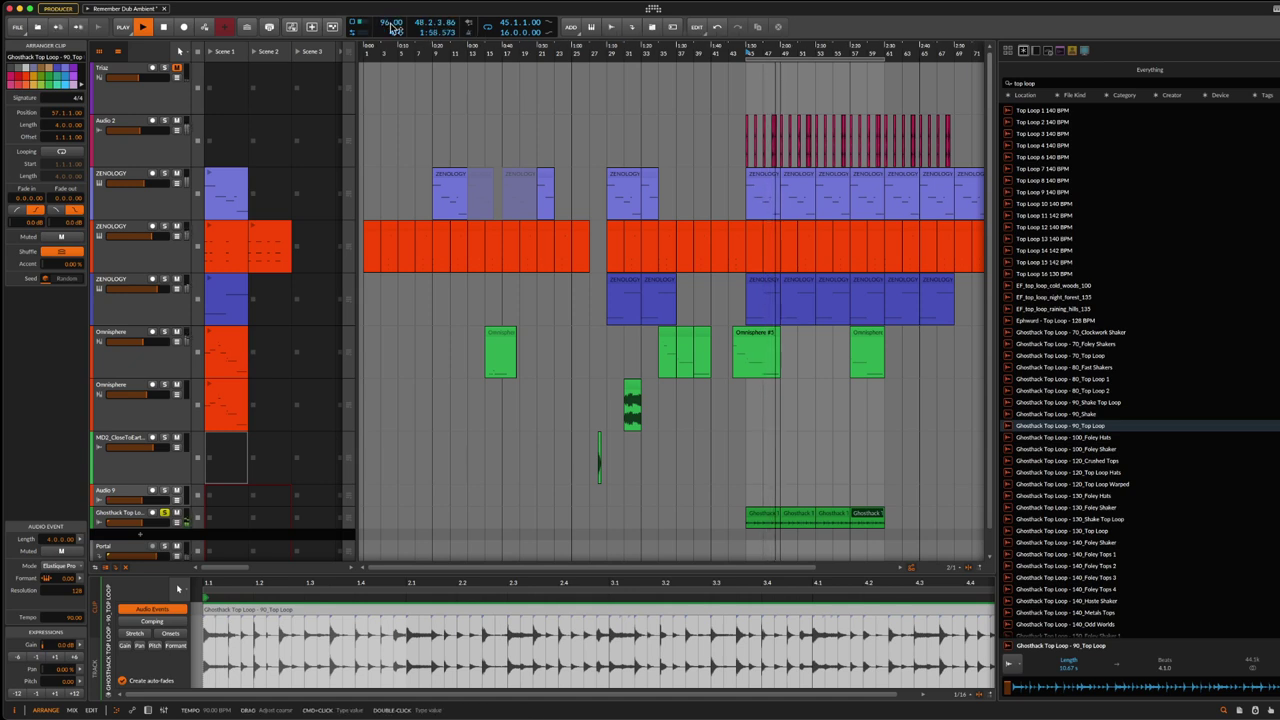
Step: Insert the Portal audio effect on the Audio 9 track
click(115, 492)
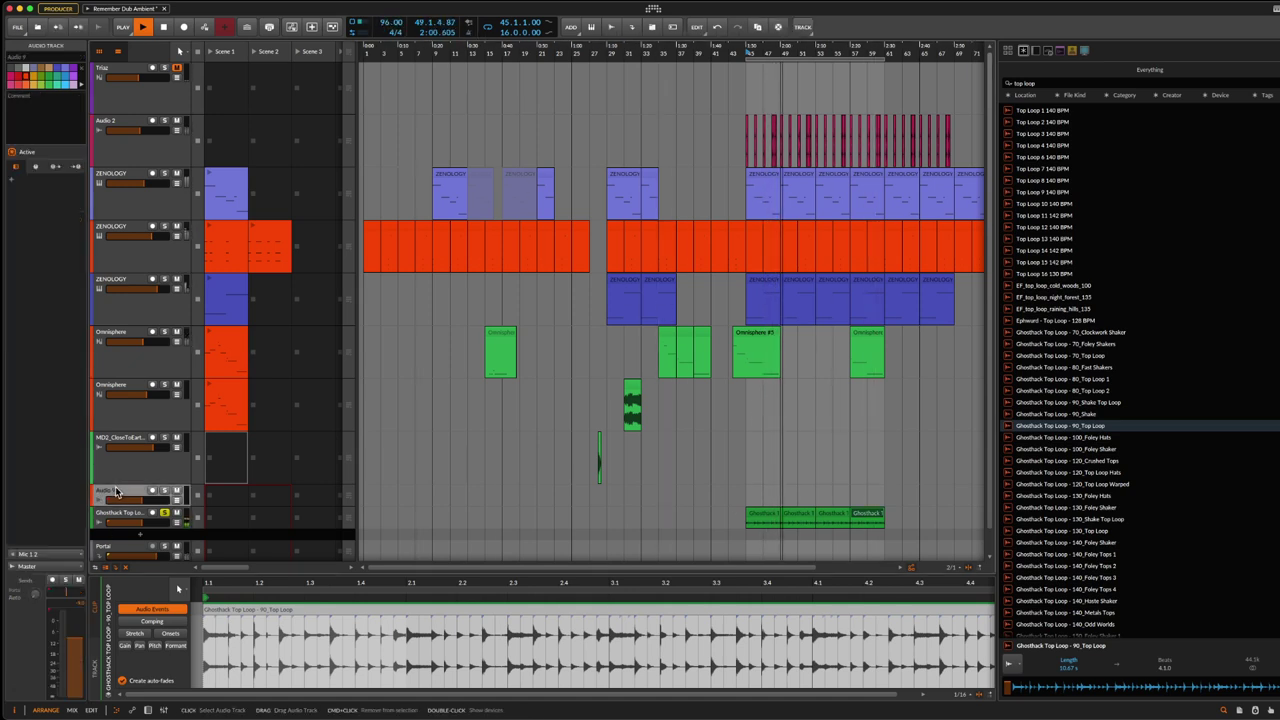
double_click(115, 492)
double_click(227, 635)
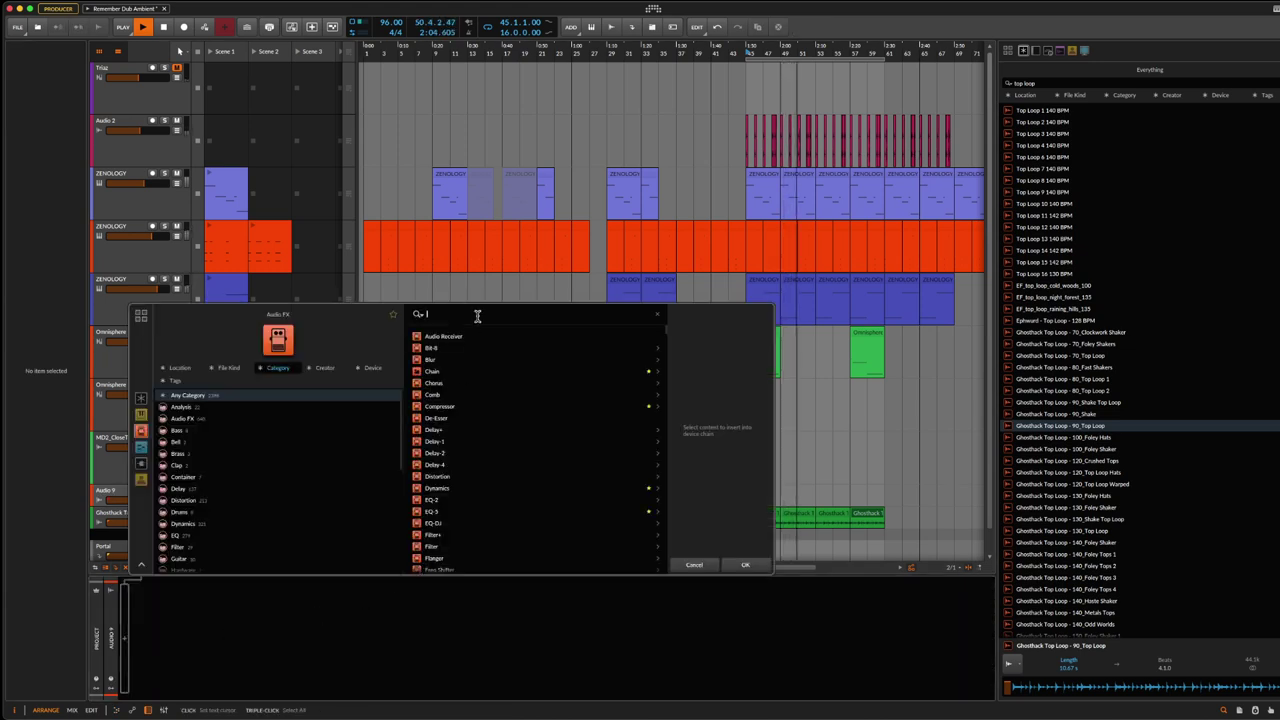
text(portal)
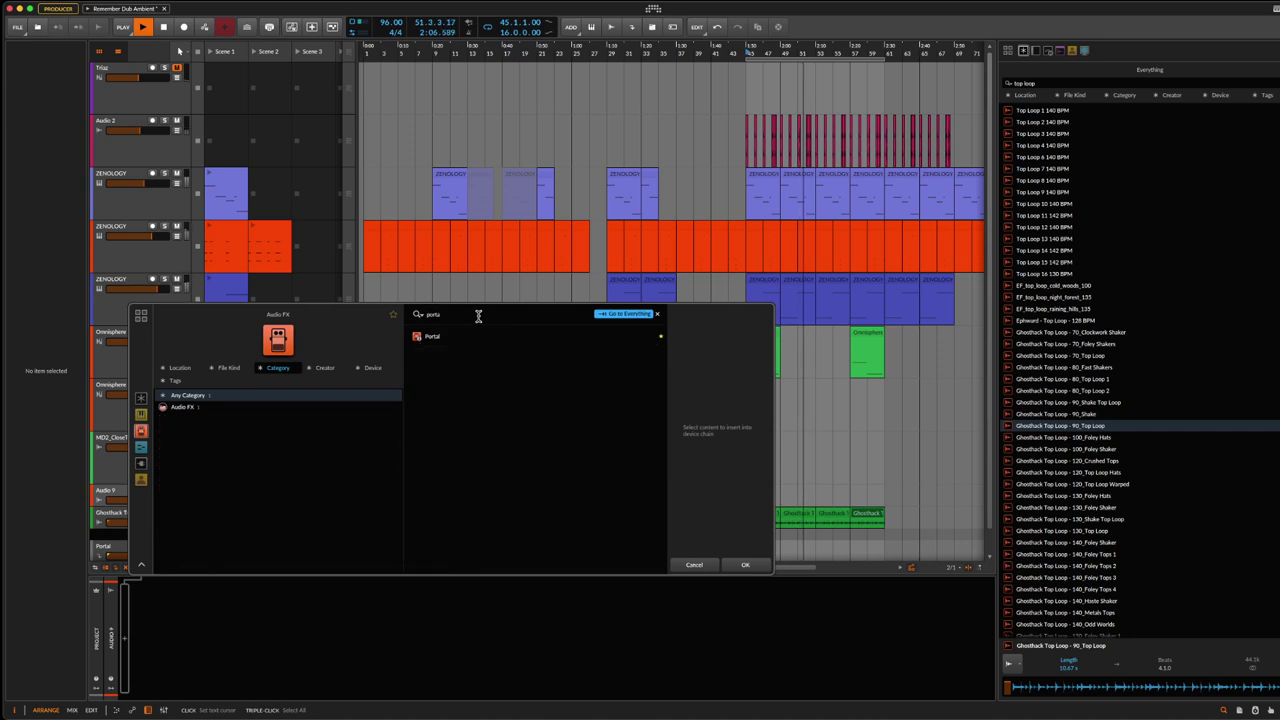
click(459, 339)
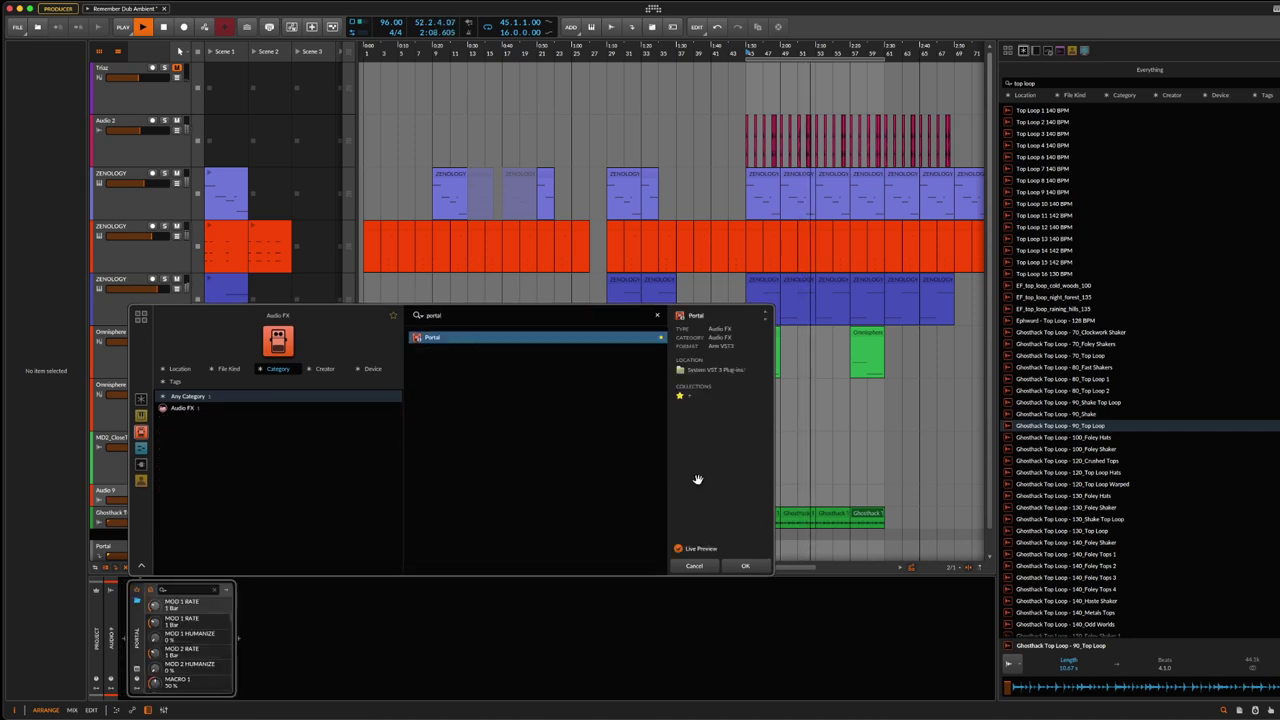
click(748, 565)
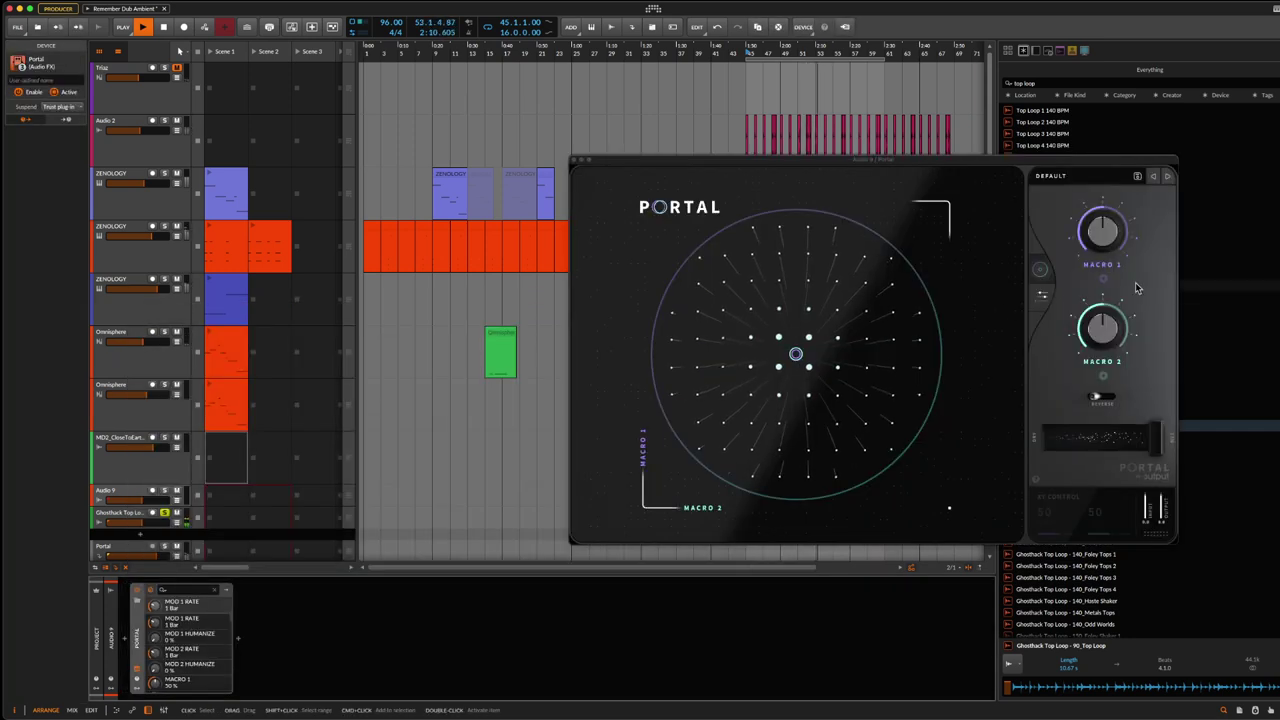
Step: Load the Down the Tube preset from Portal's Stretch & Smear category and close the plug-in window
click(1077, 177)
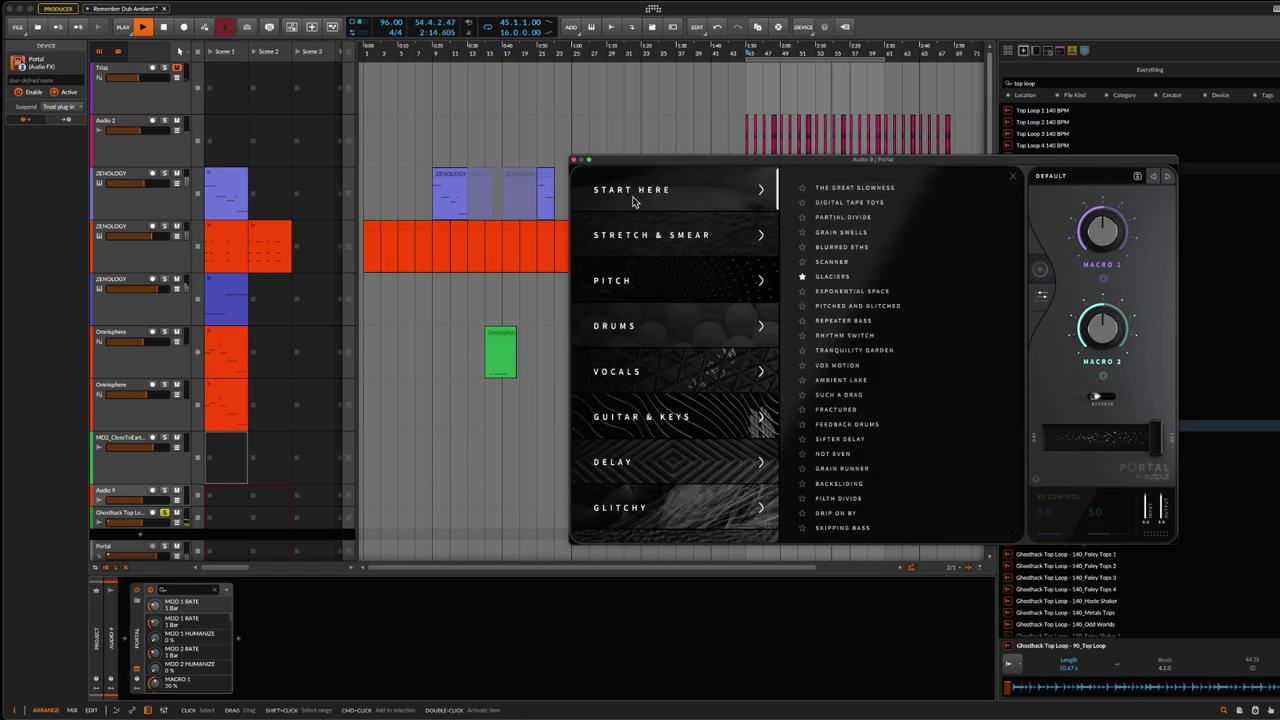
click(636, 238)
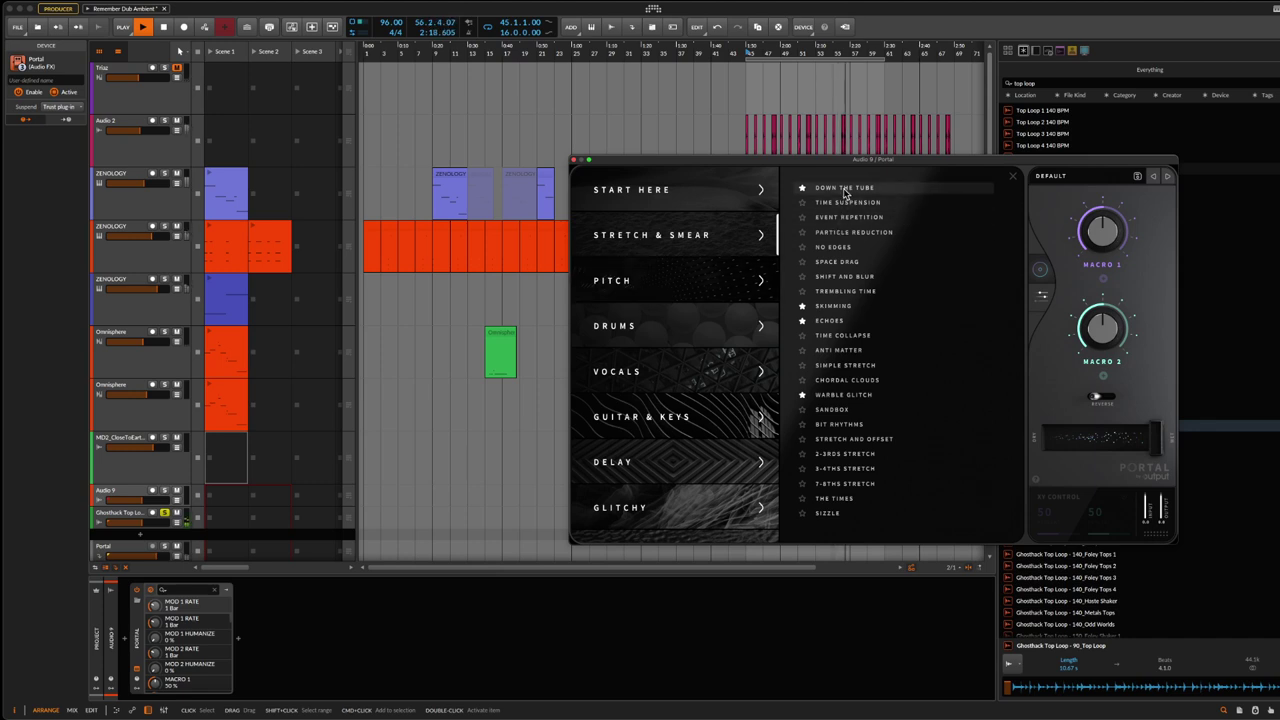
click(845, 188)
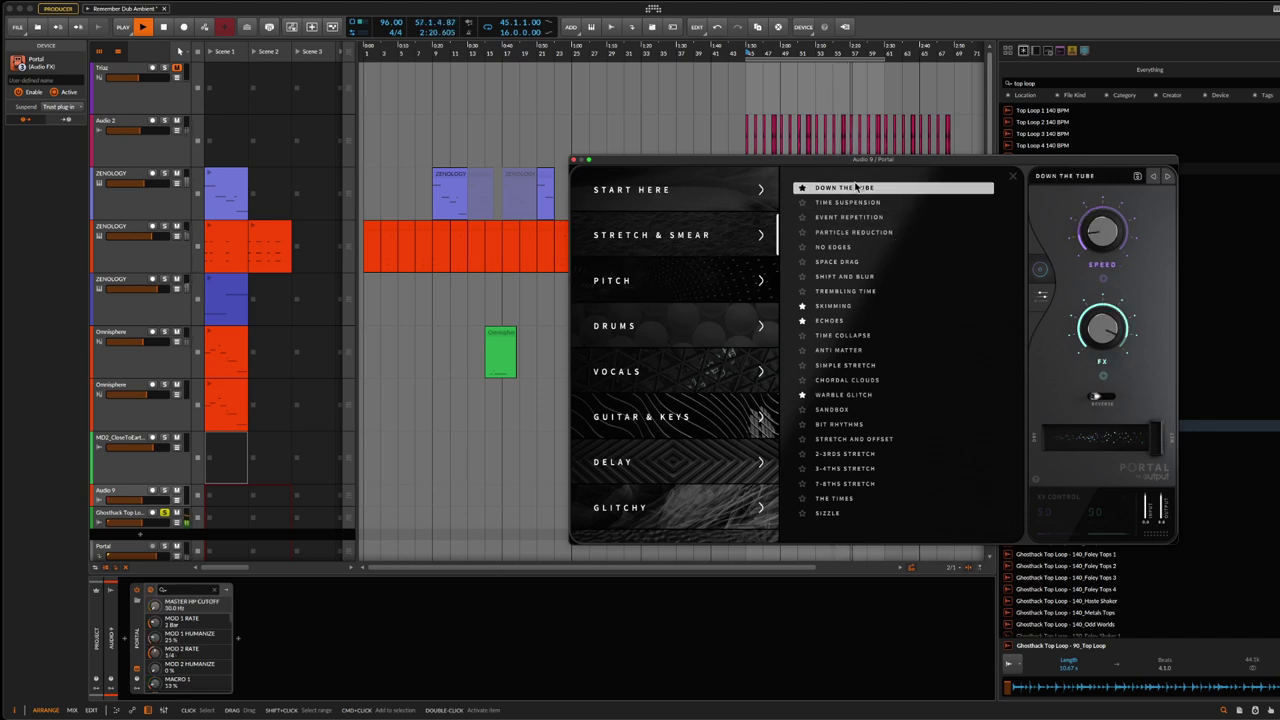
click(574, 159)
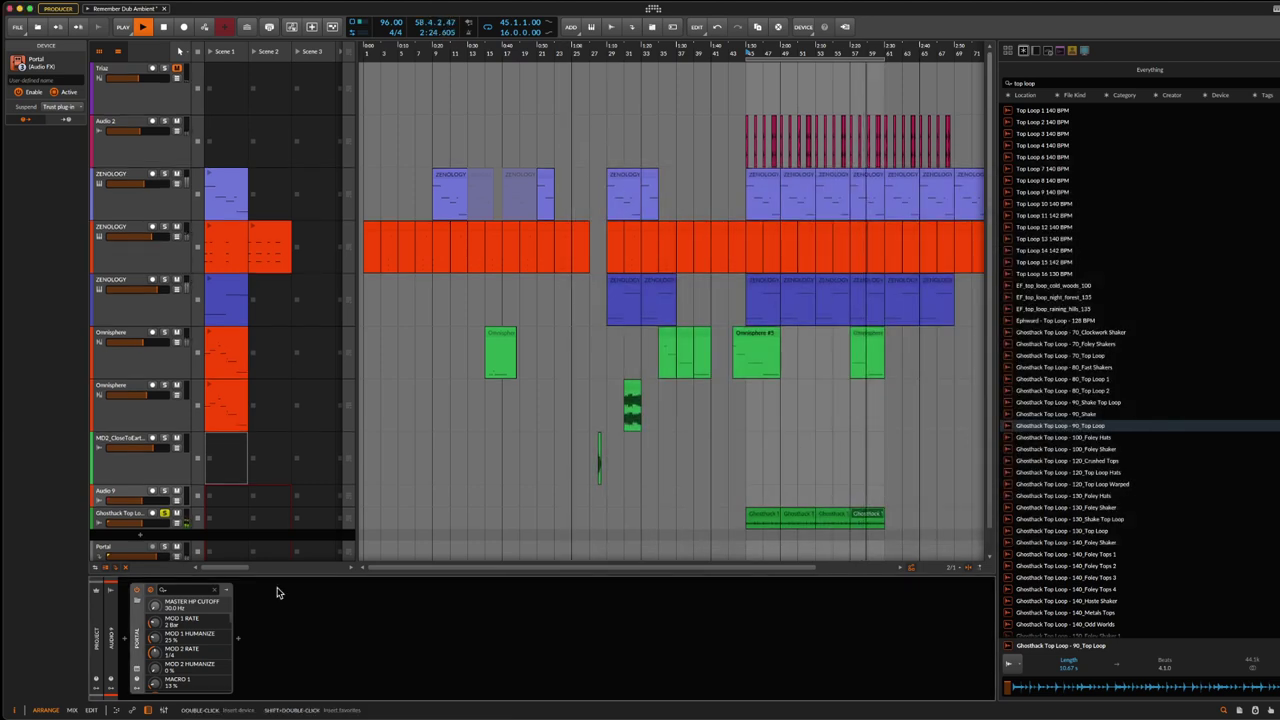
Step: Delete the empty Audio 9 track and select the Ghosthack top-loop track
click(119, 518)
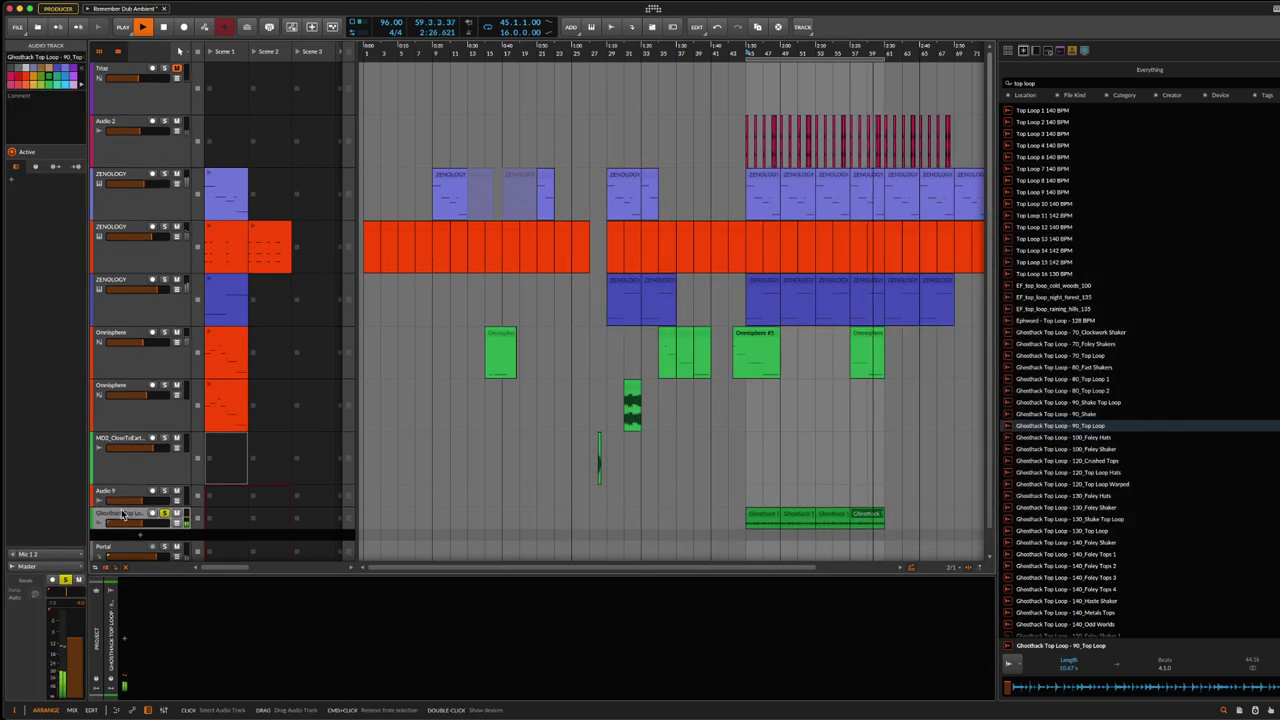
click(112, 495)
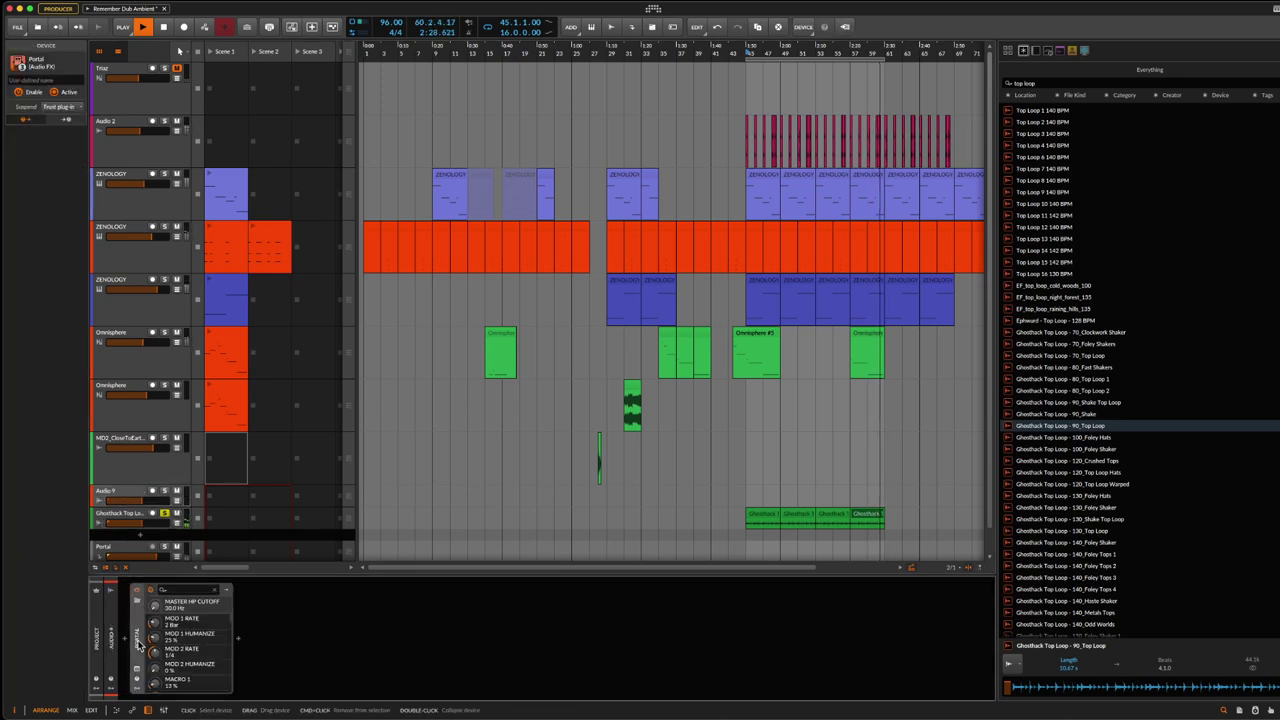
click(119, 494)
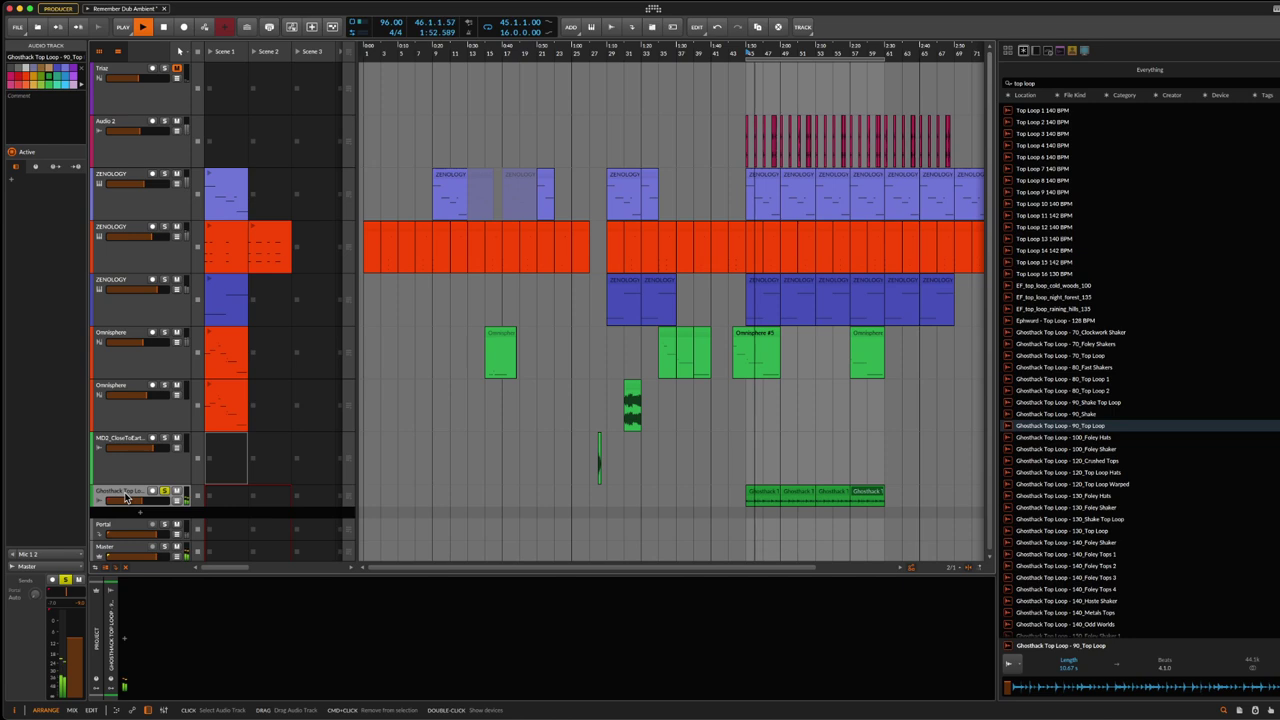
Step: Try a copied Portal device on the Ghosthack top-loop track with its XY control at 36 and 87, and remove it
click(220, 662)
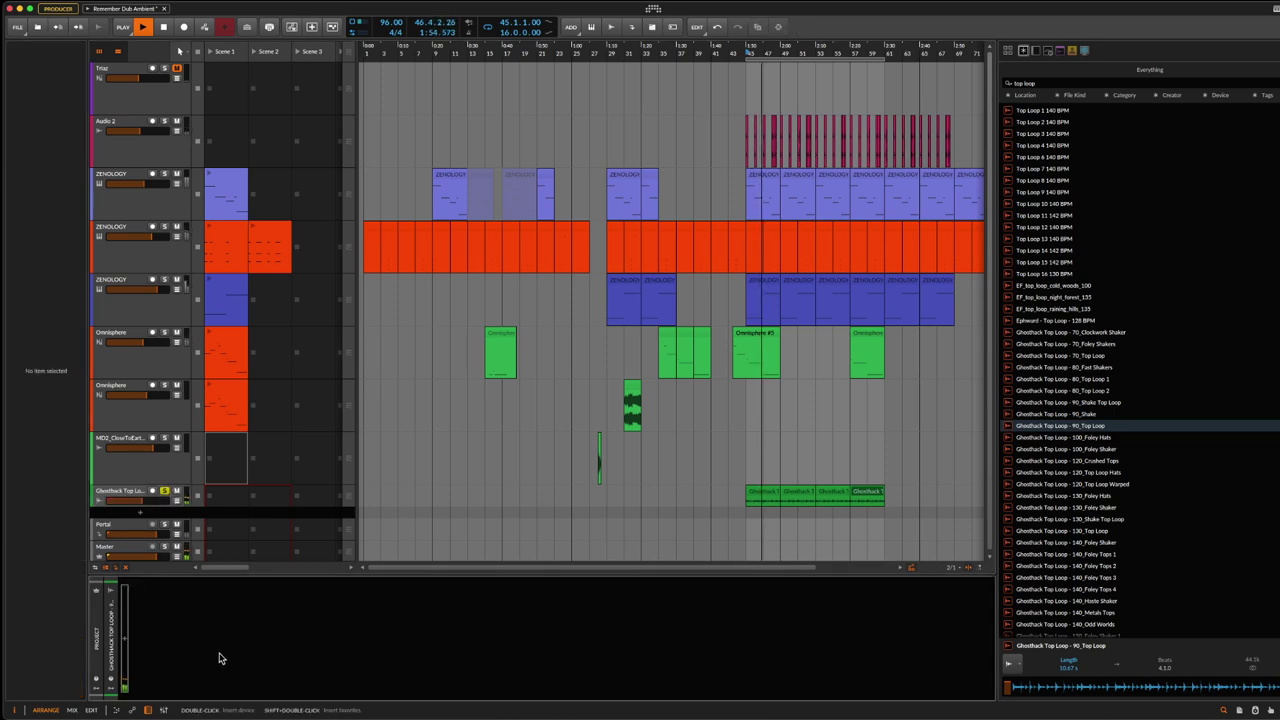
key(ctrl+v)
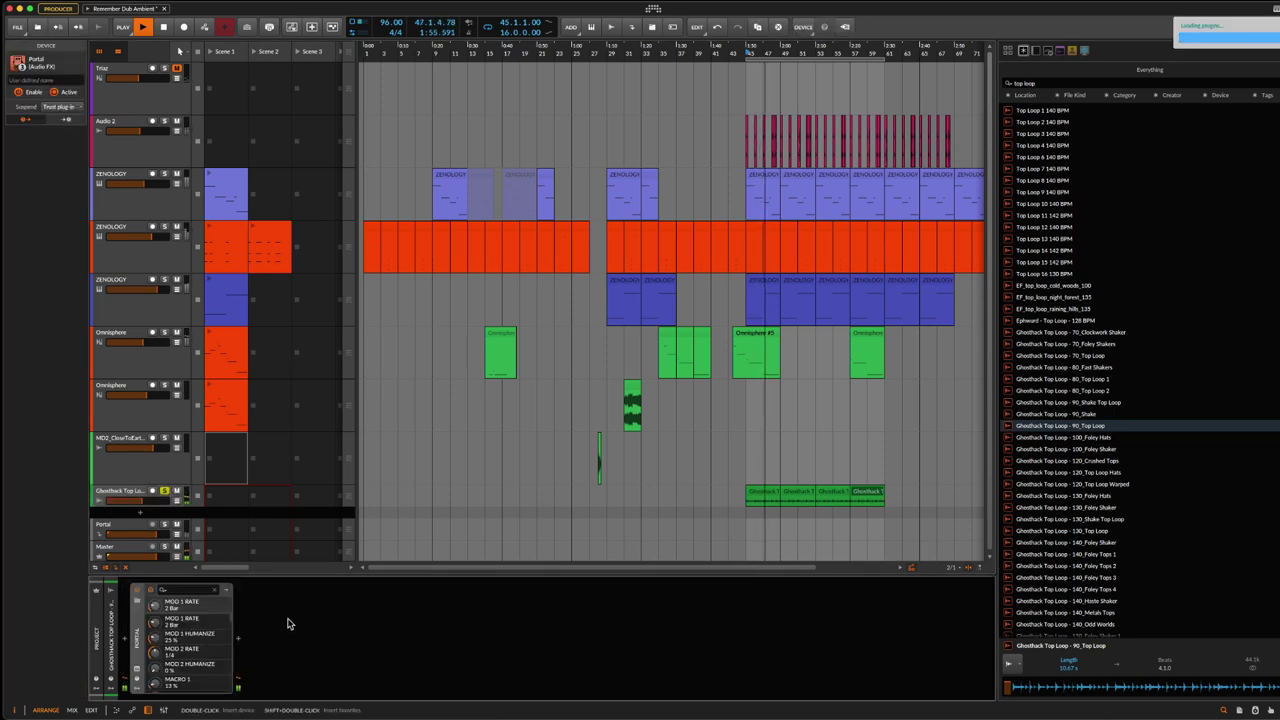
click(137, 675)
drag(885, 435, 885, 384)
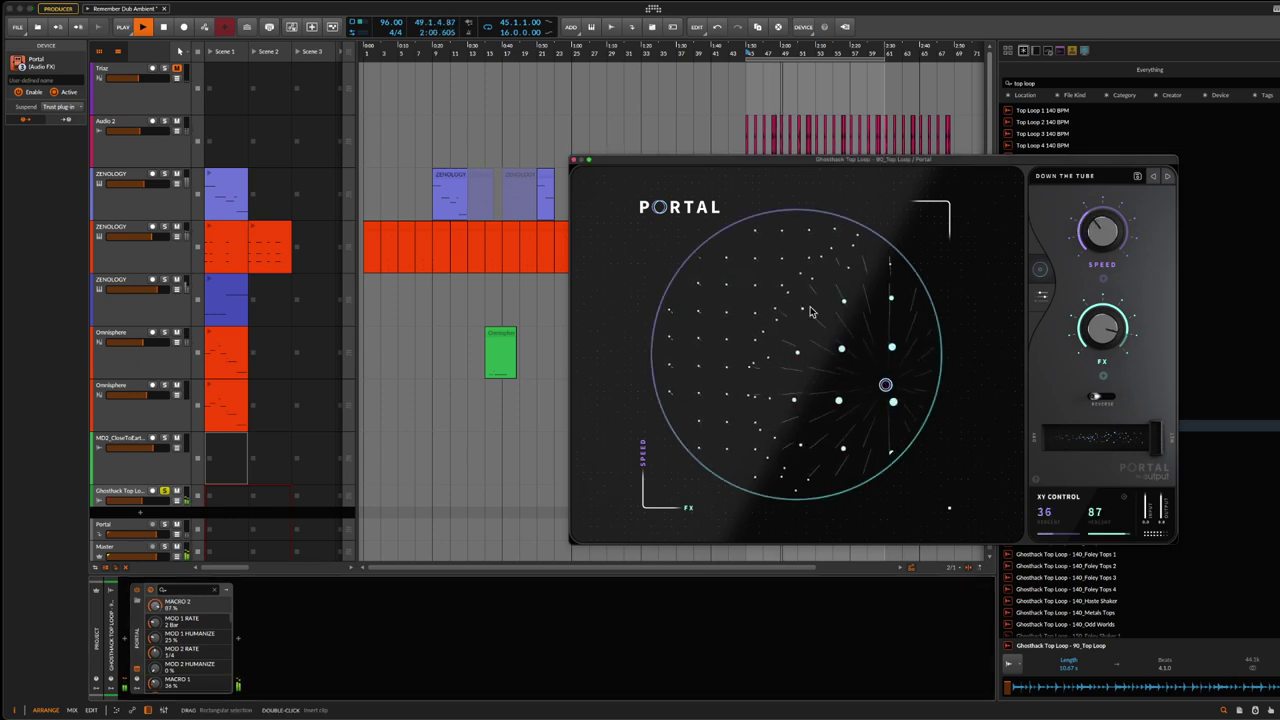
click(545, 283)
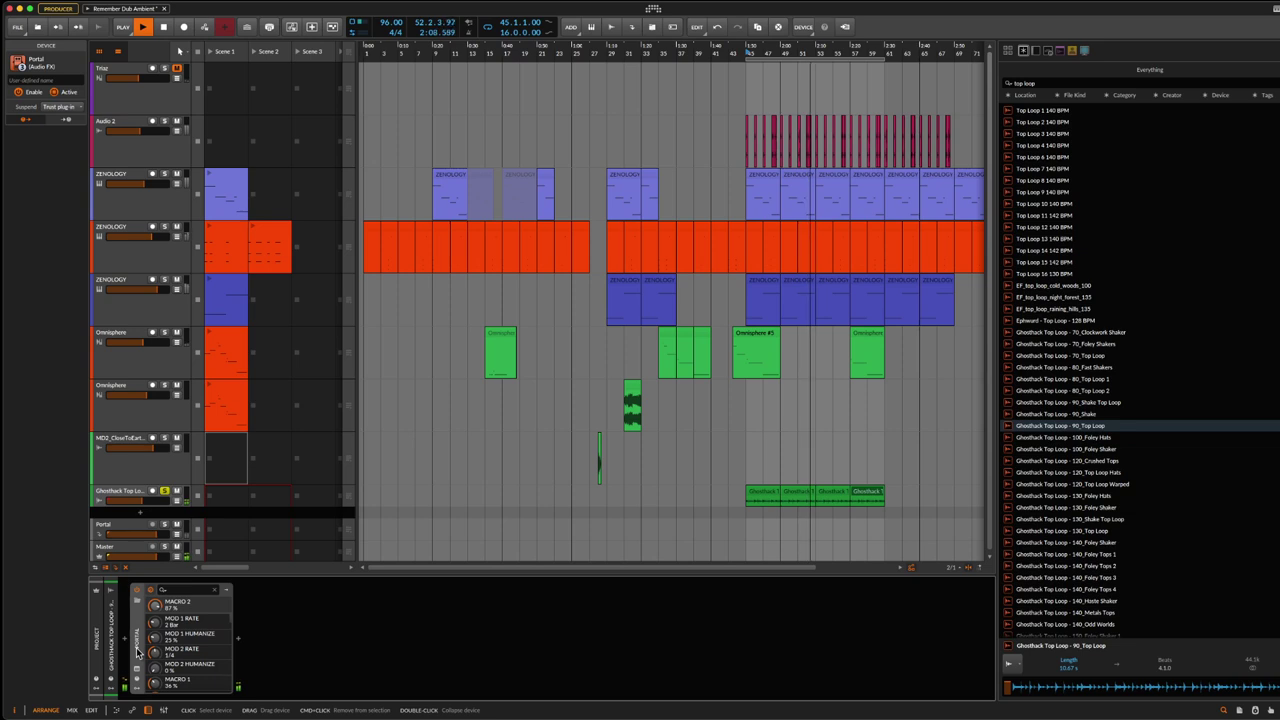
key(Delete)
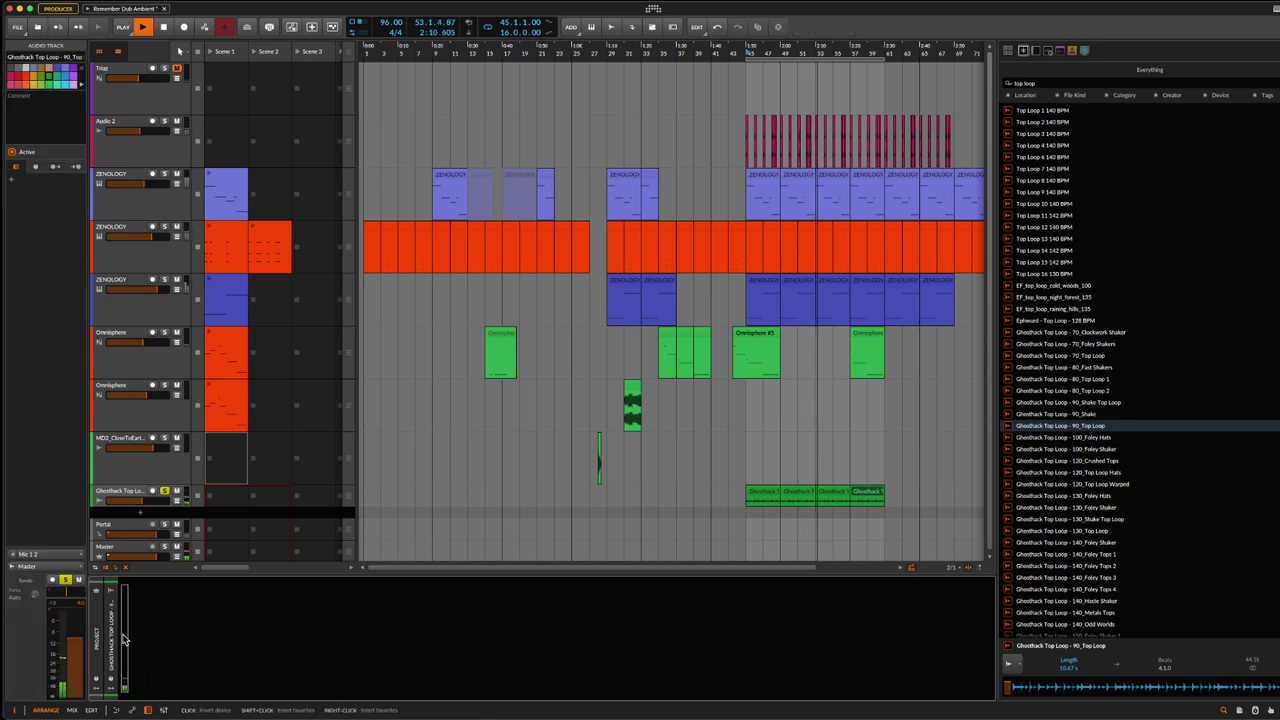
click(125, 640)
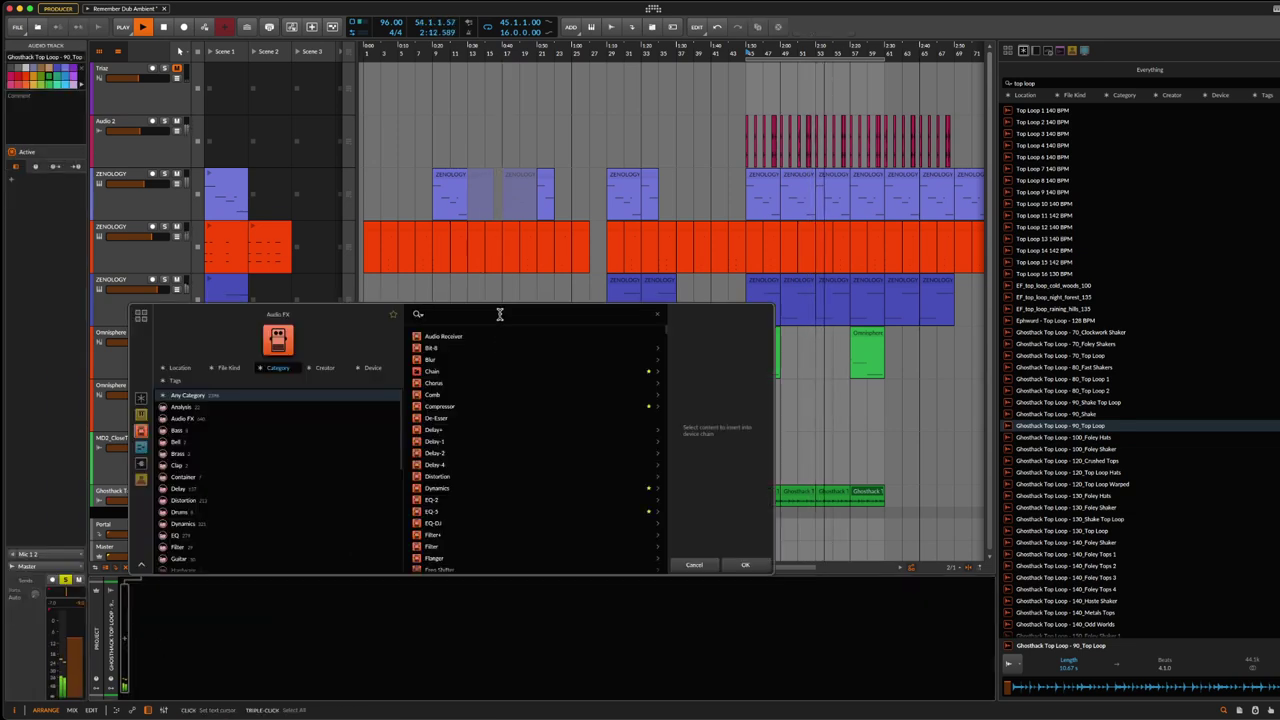
text(gain)
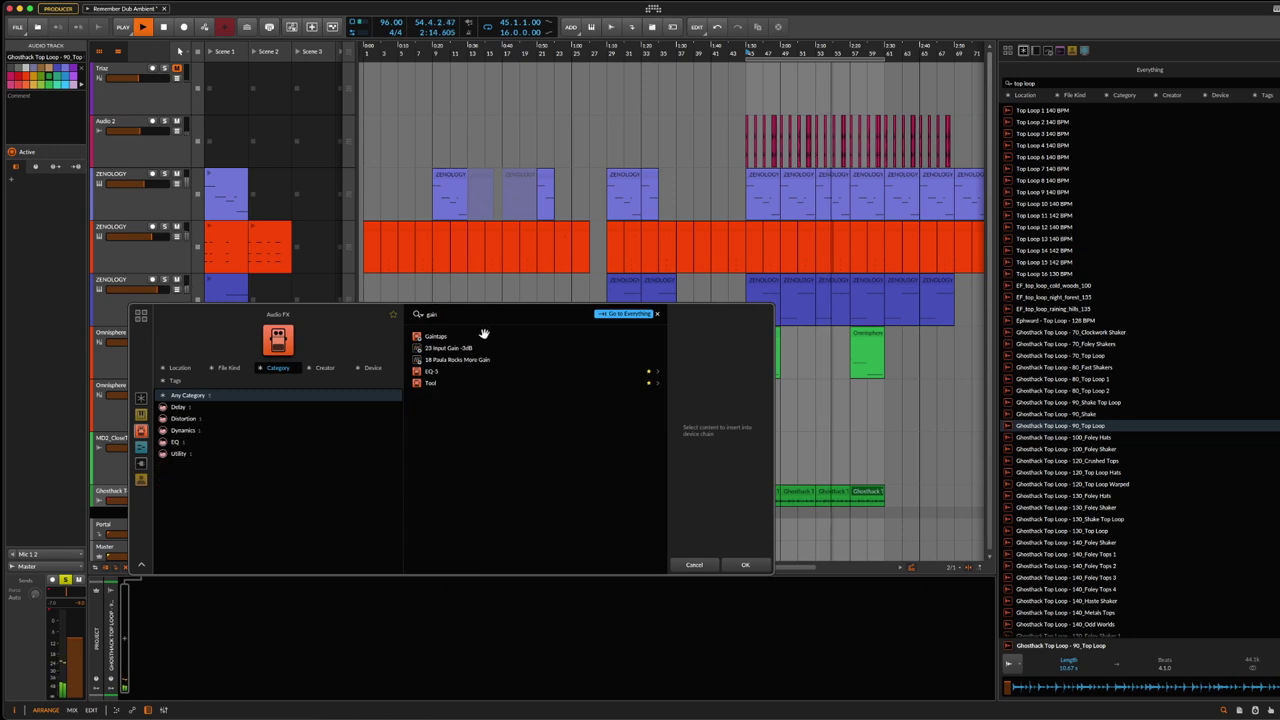
click(694, 565)
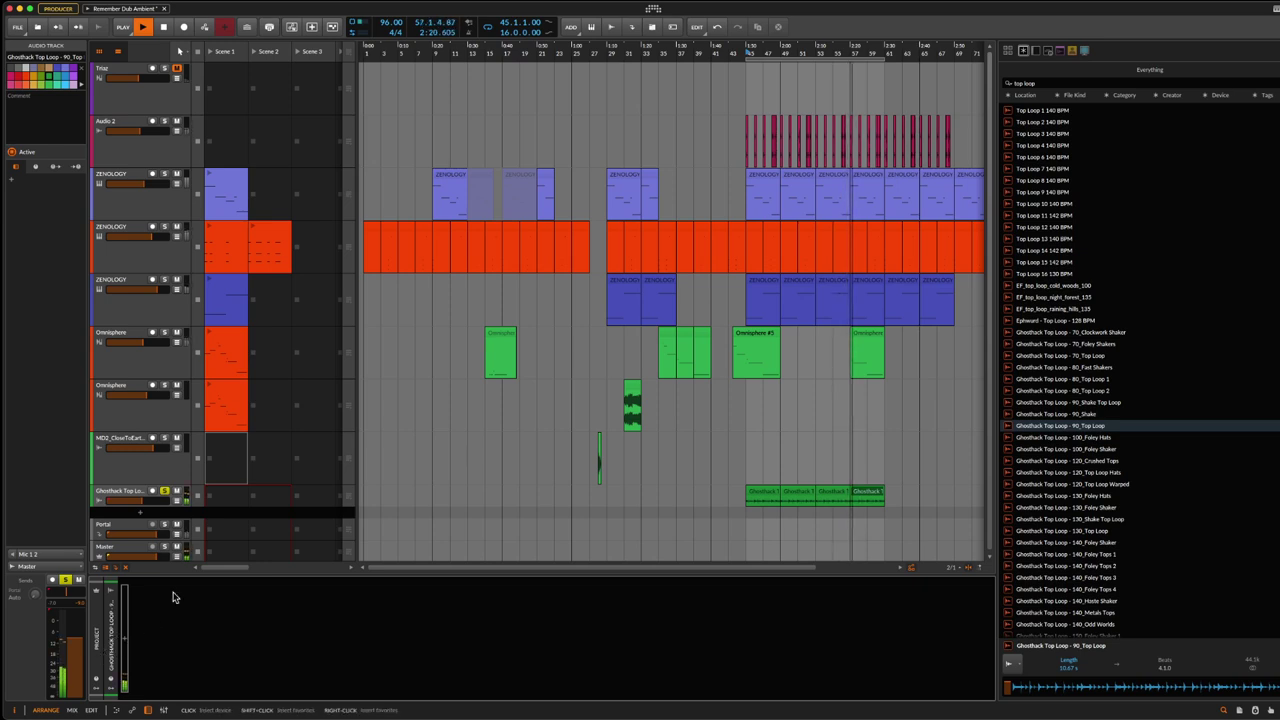
click(144, 496)
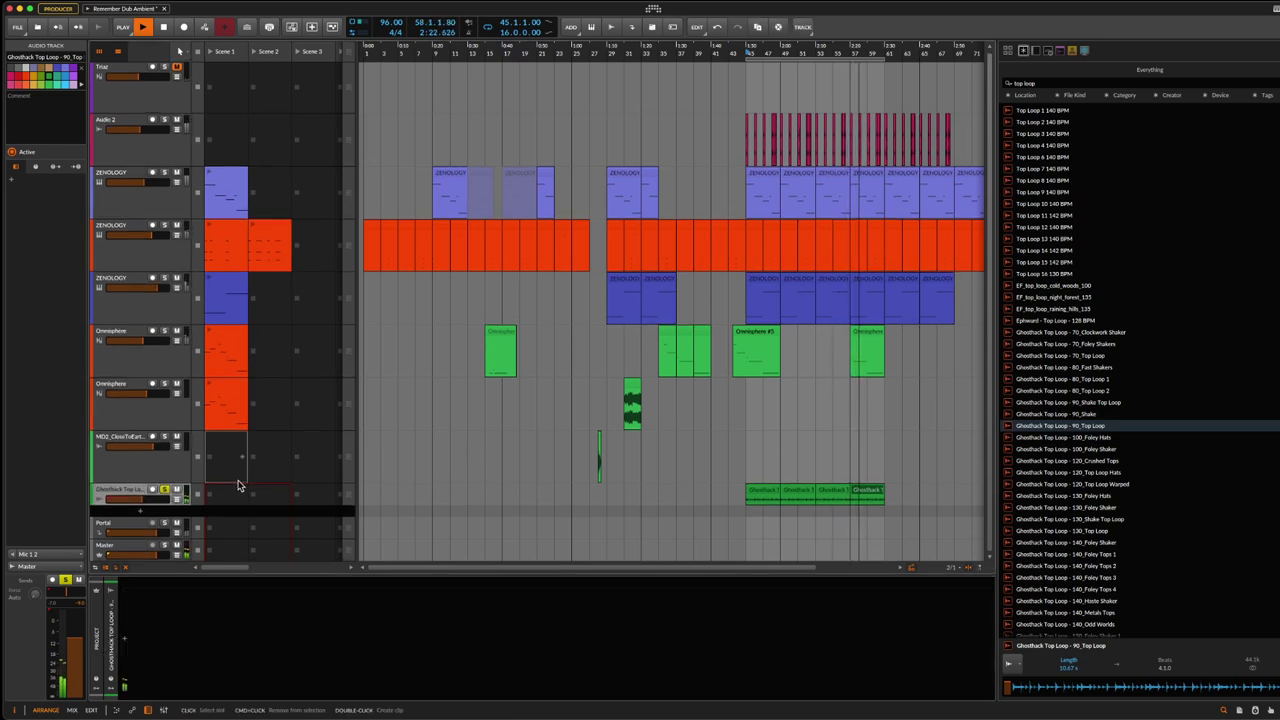
click(124, 639)
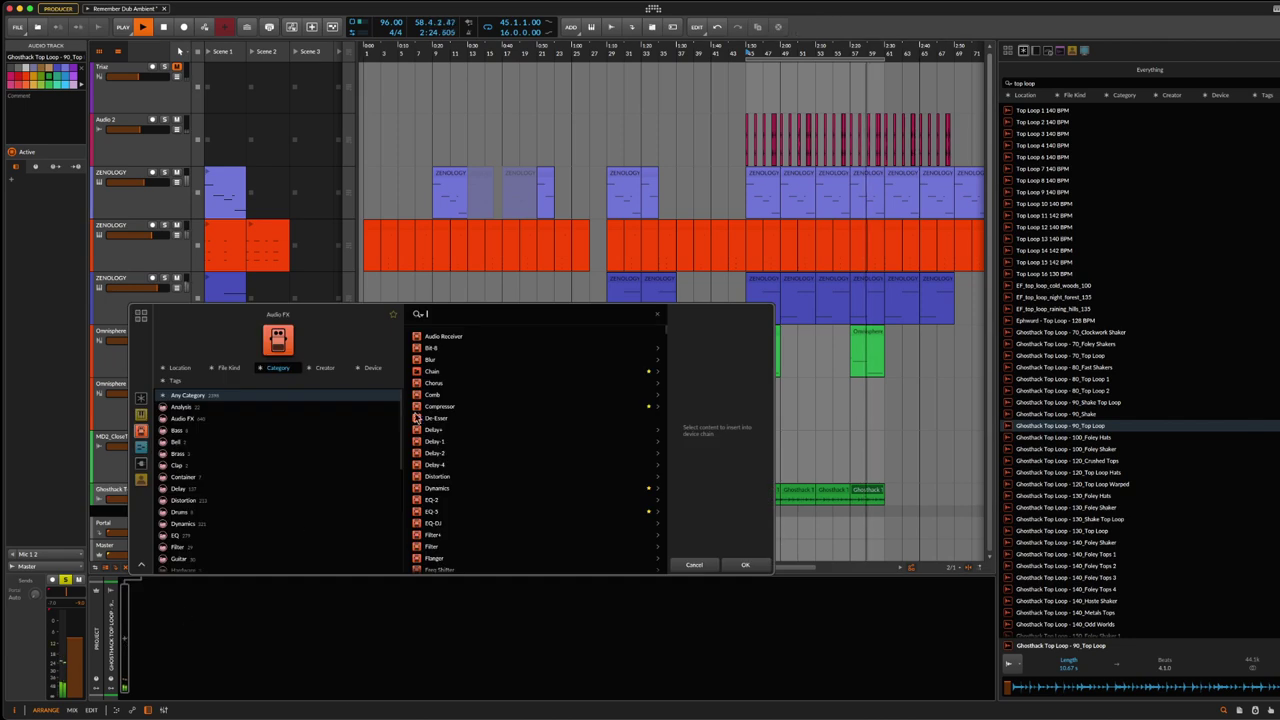
text(gain)
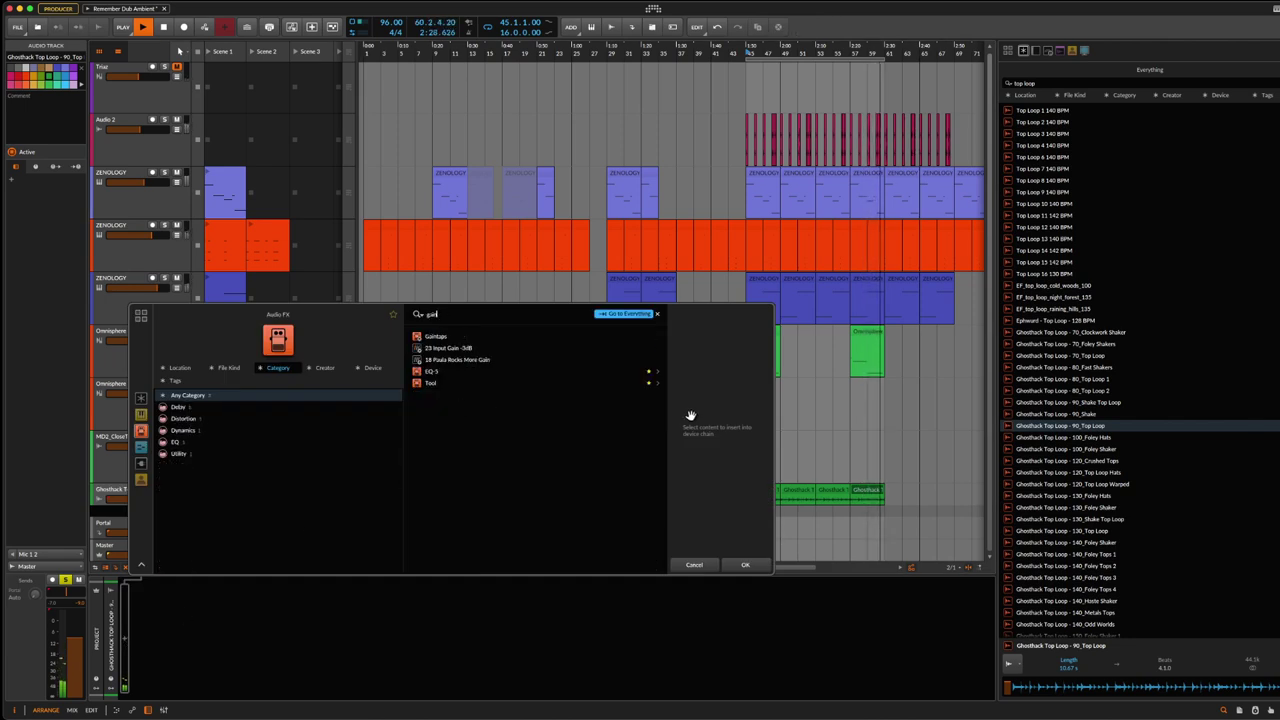
click(700, 565)
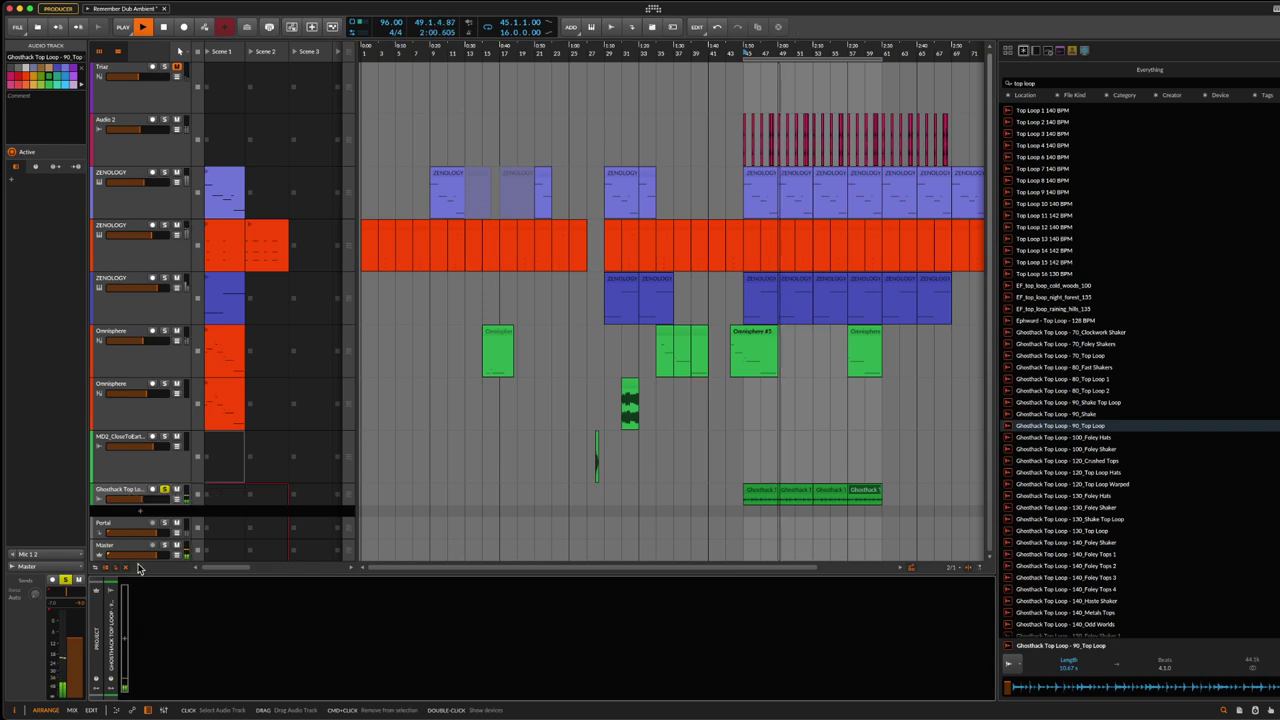
Step: Insert the Chain container from the favourite audio effects on the Ghosthack top-loop track
double_click(126, 641)
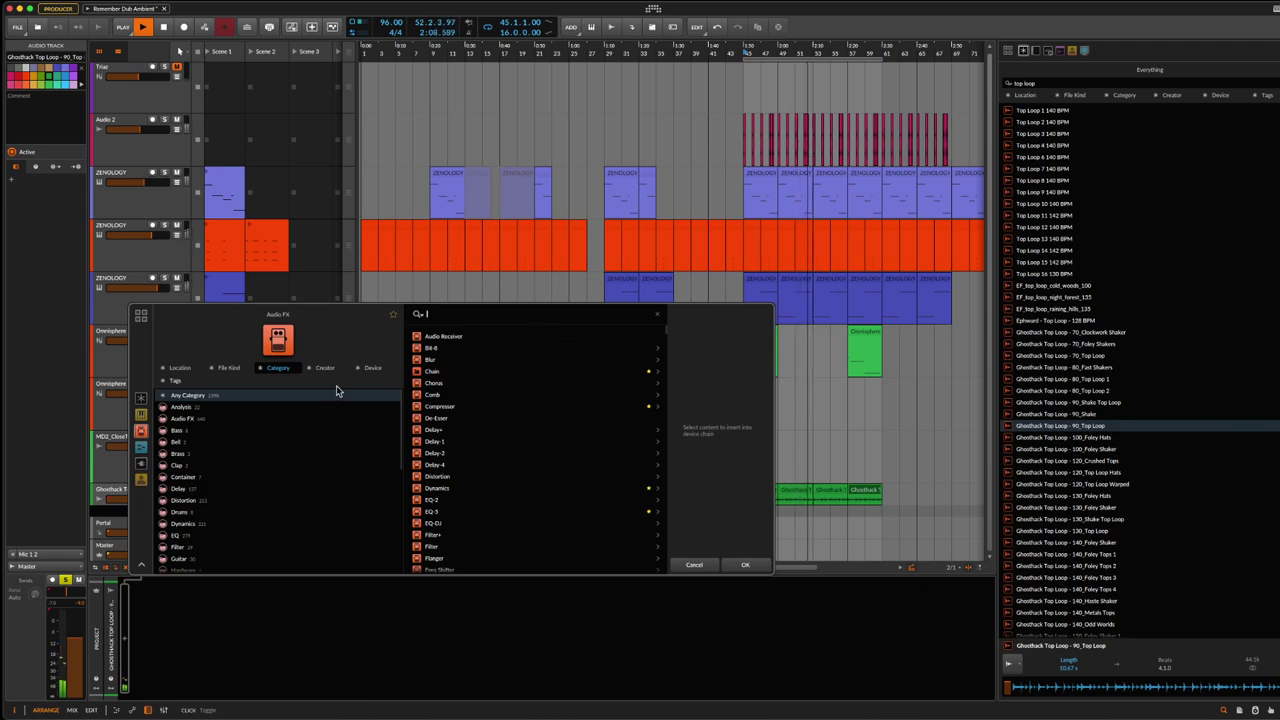
click(392, 314)
click(432, 335)
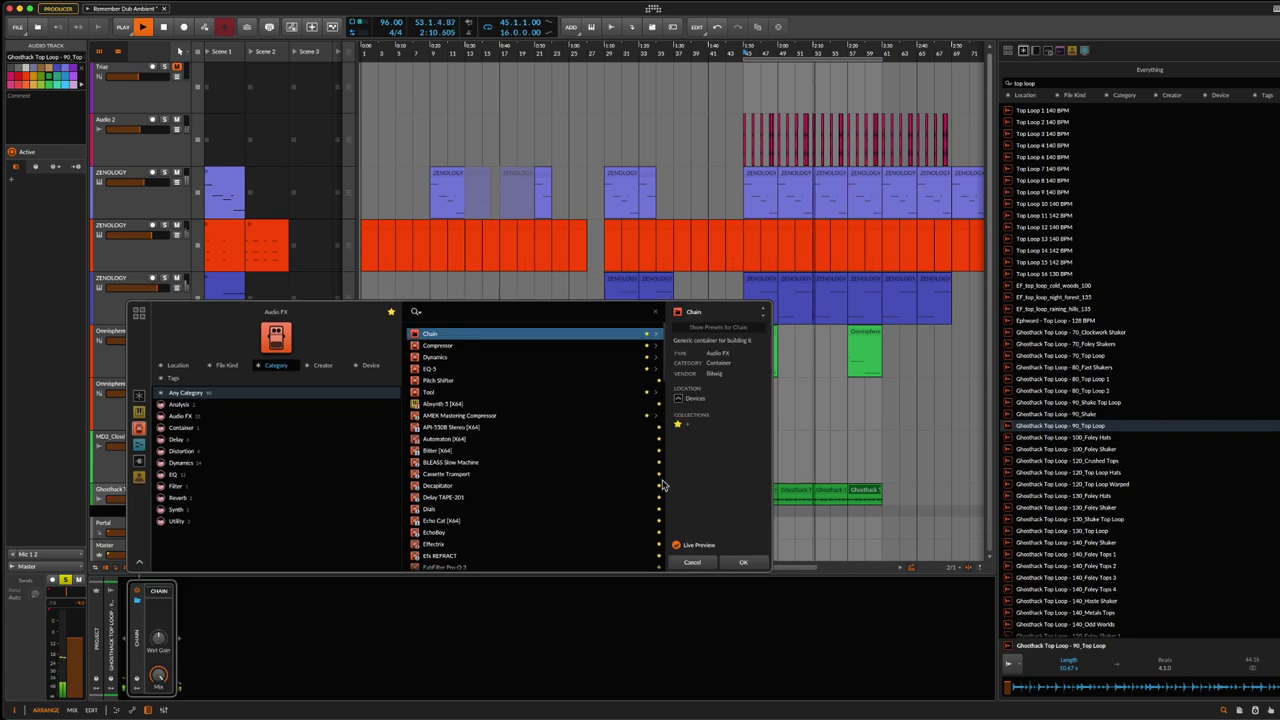
click(740, 562)
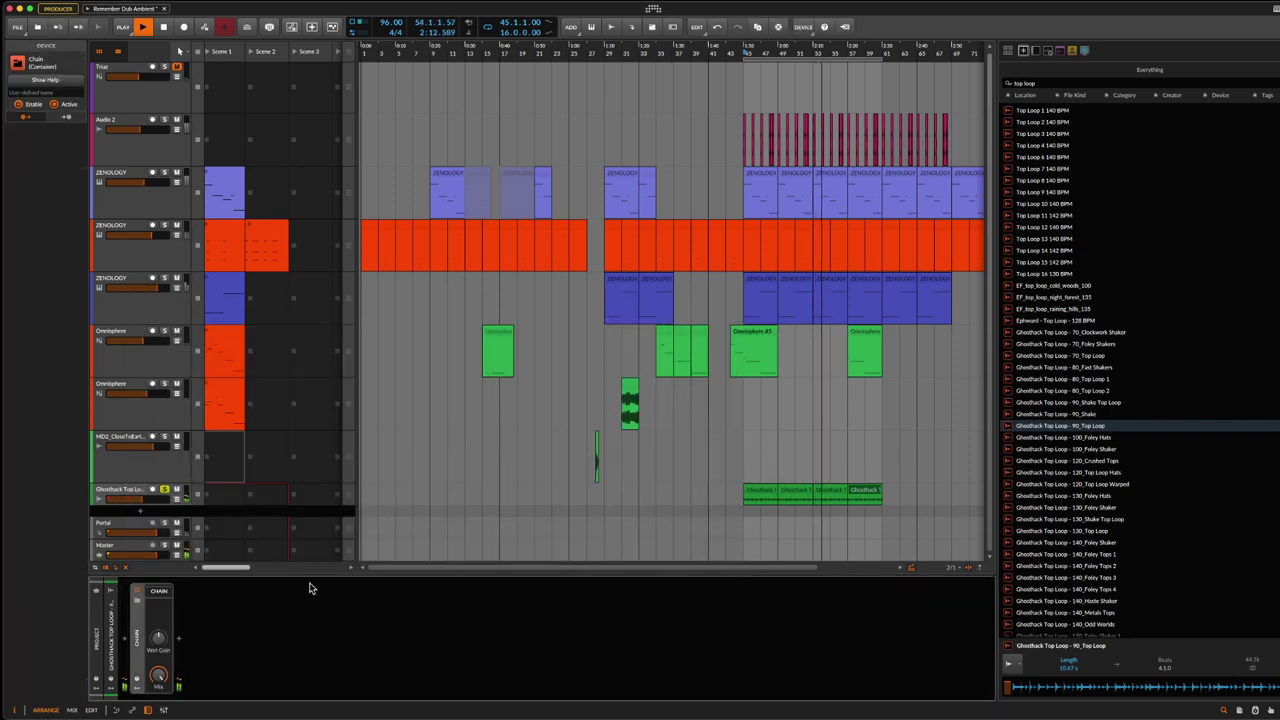
click(184, 658)
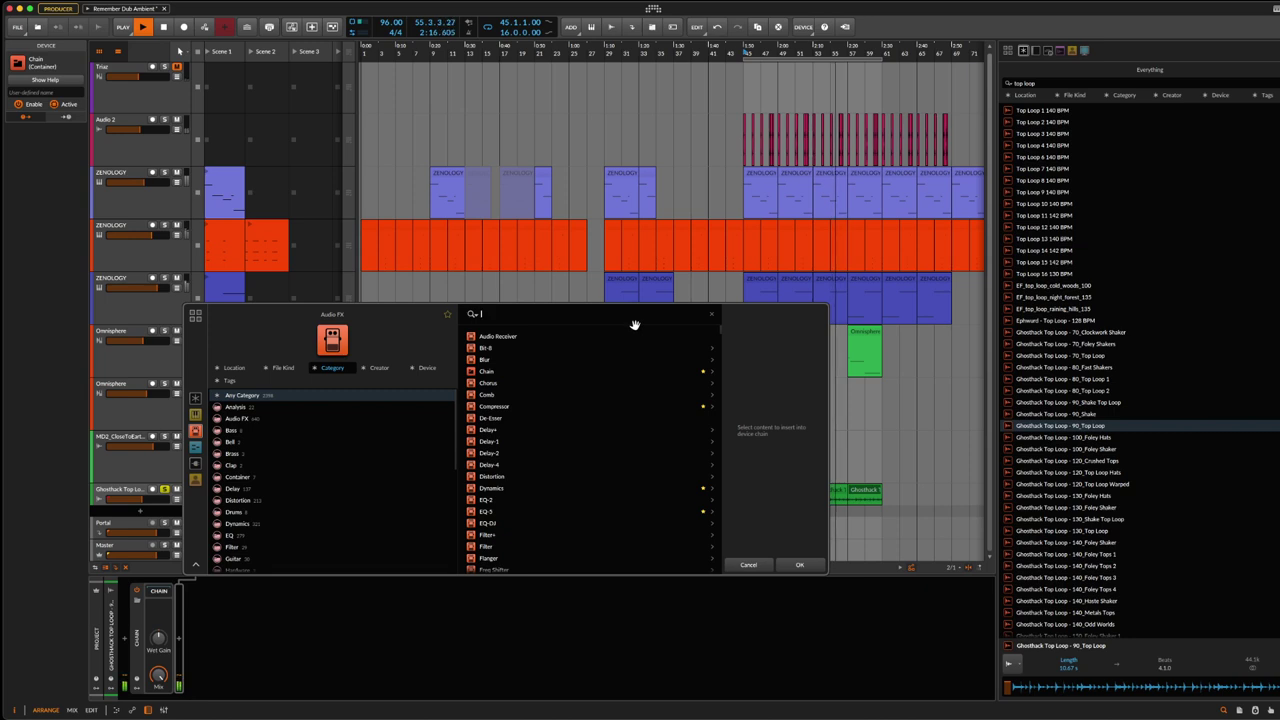
text(port)
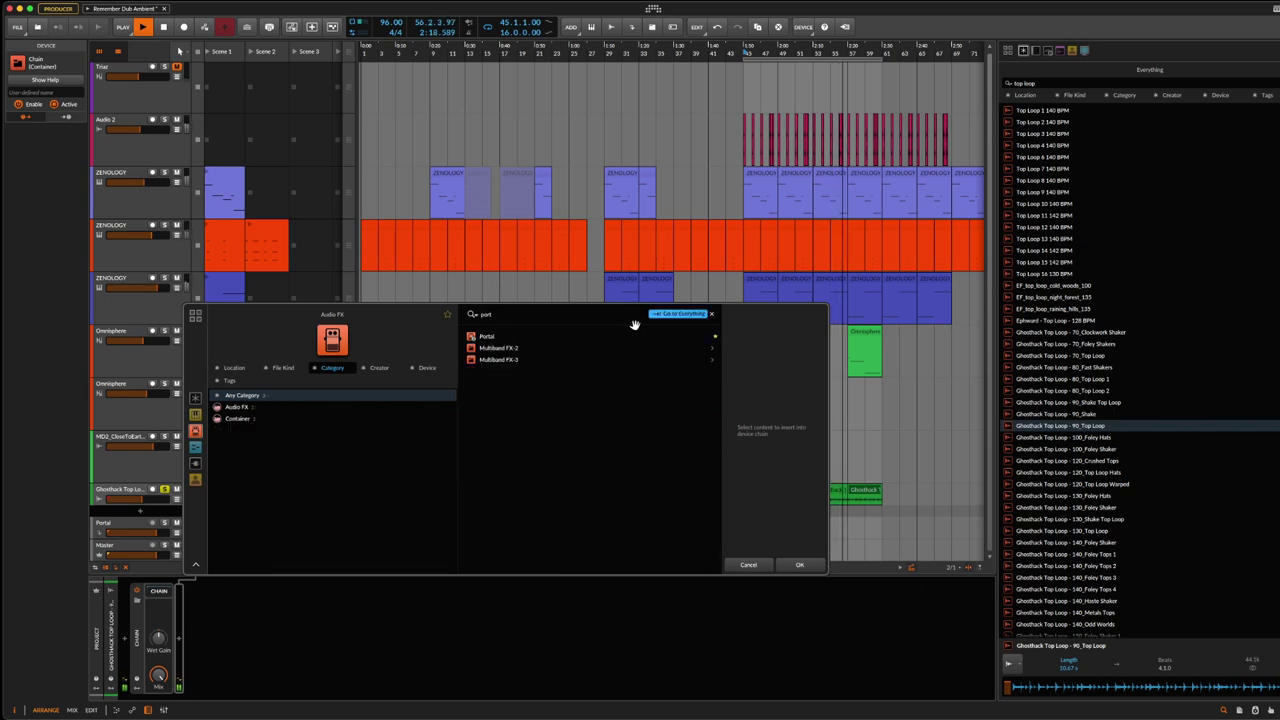
click(608, 334)
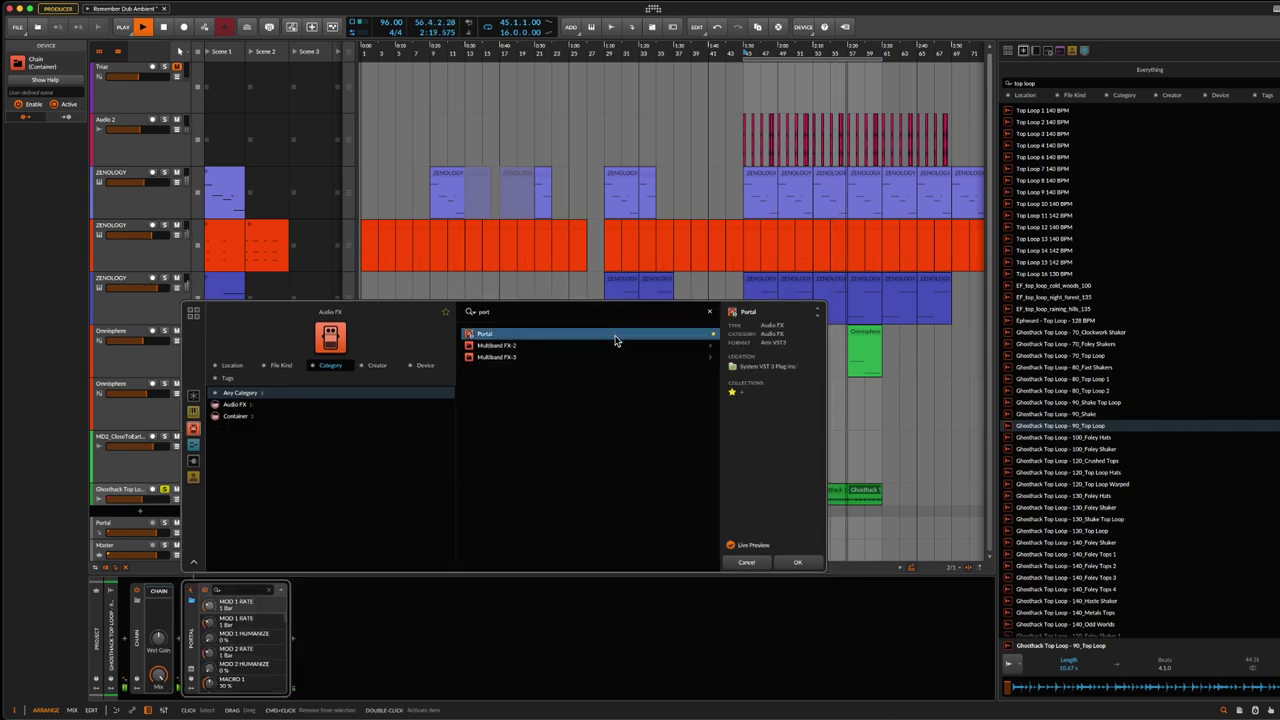
click(806, 563)
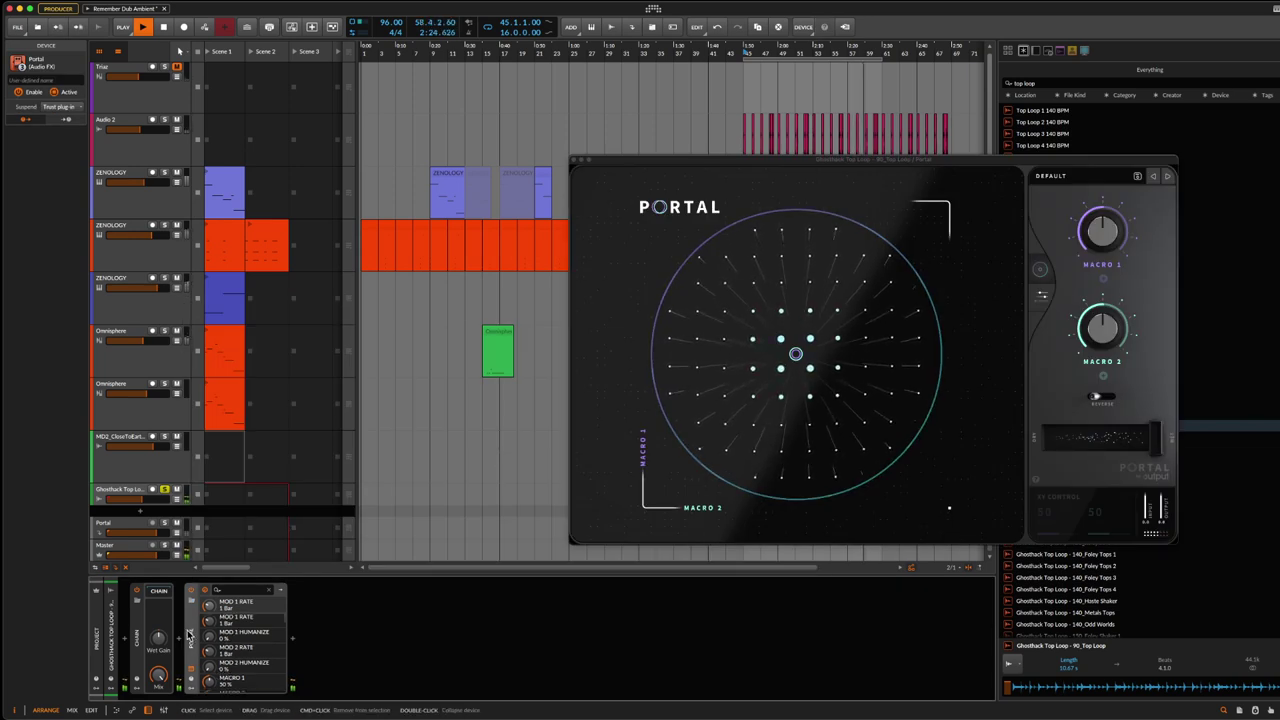
key(Delete)
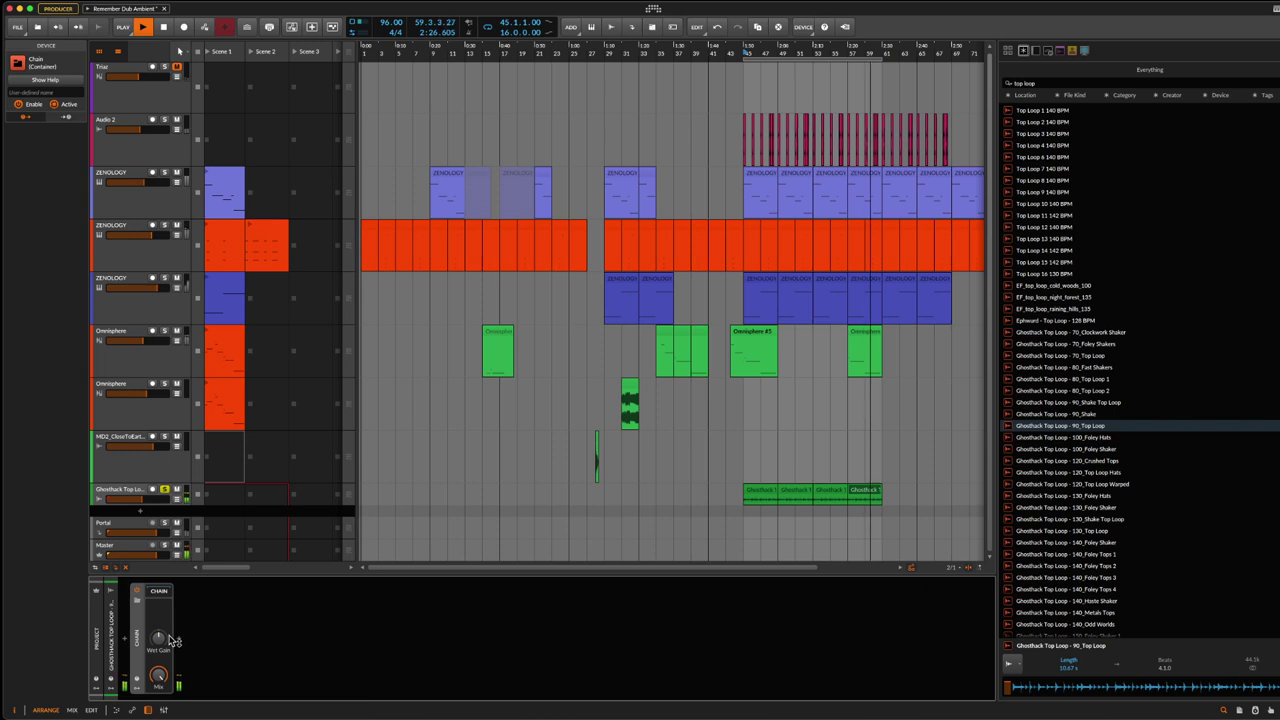
Step: Try inserting Portal directly after the Chain container on the top-loop track
double_click(196, 604)
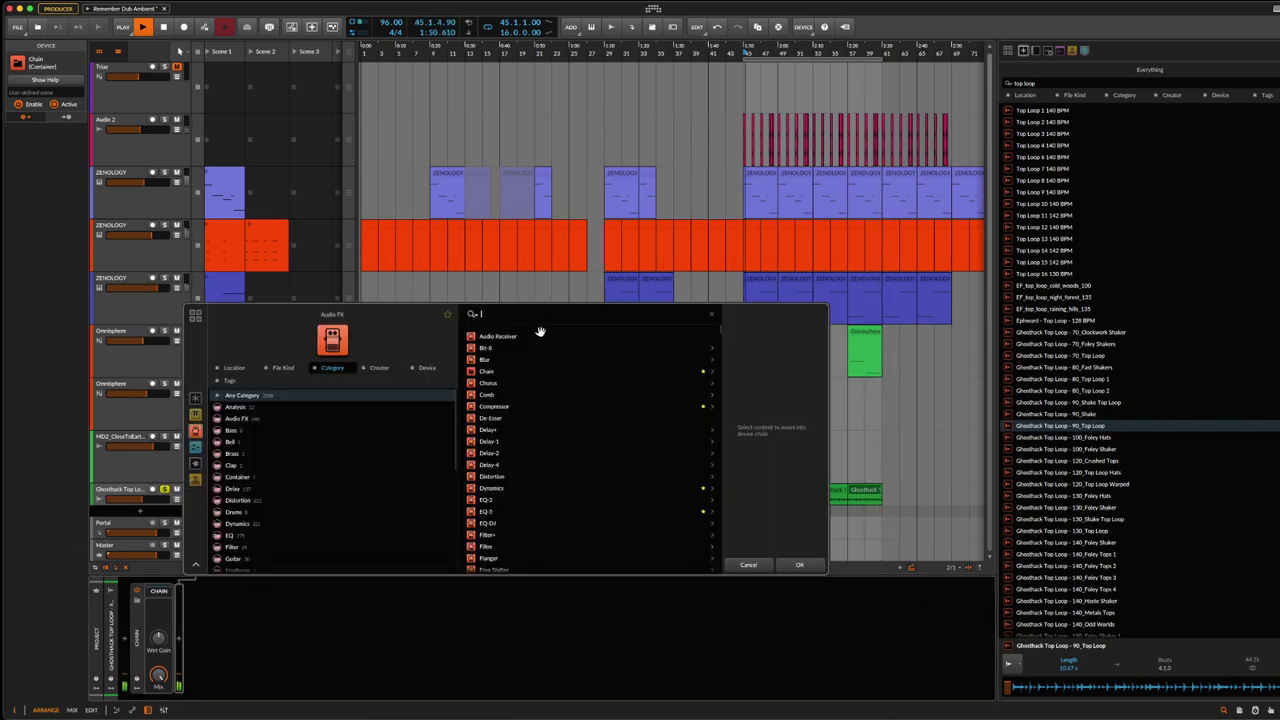
text(por)
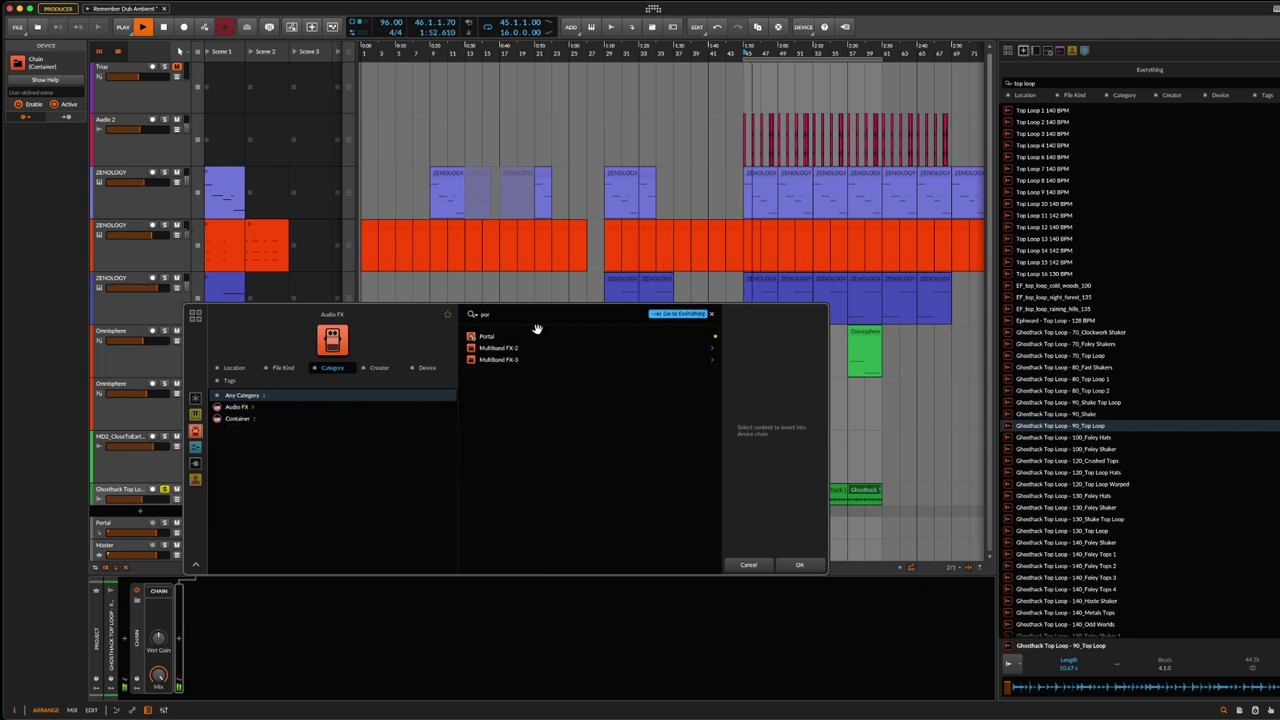
click(530, 339)
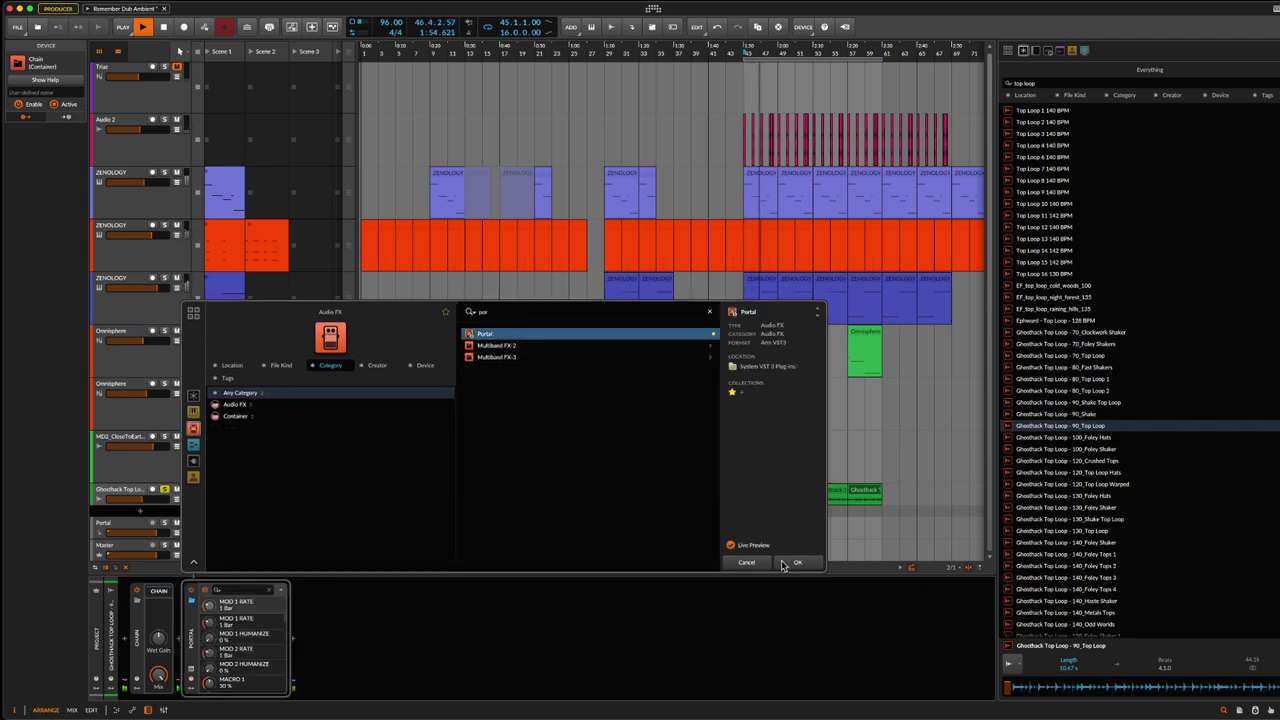
click(796, 563)
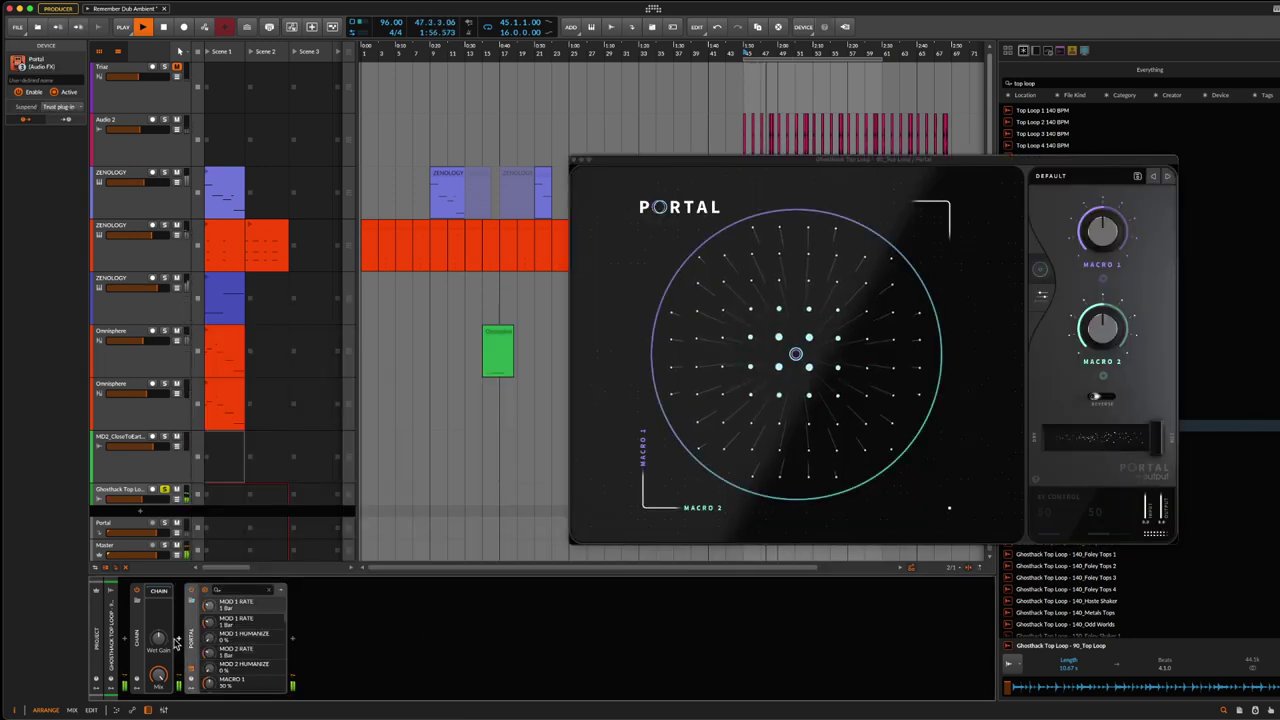
Step: Delete the Portal placed after the Chain container and insert Portal inside the container's nested chain
click(165, 597)
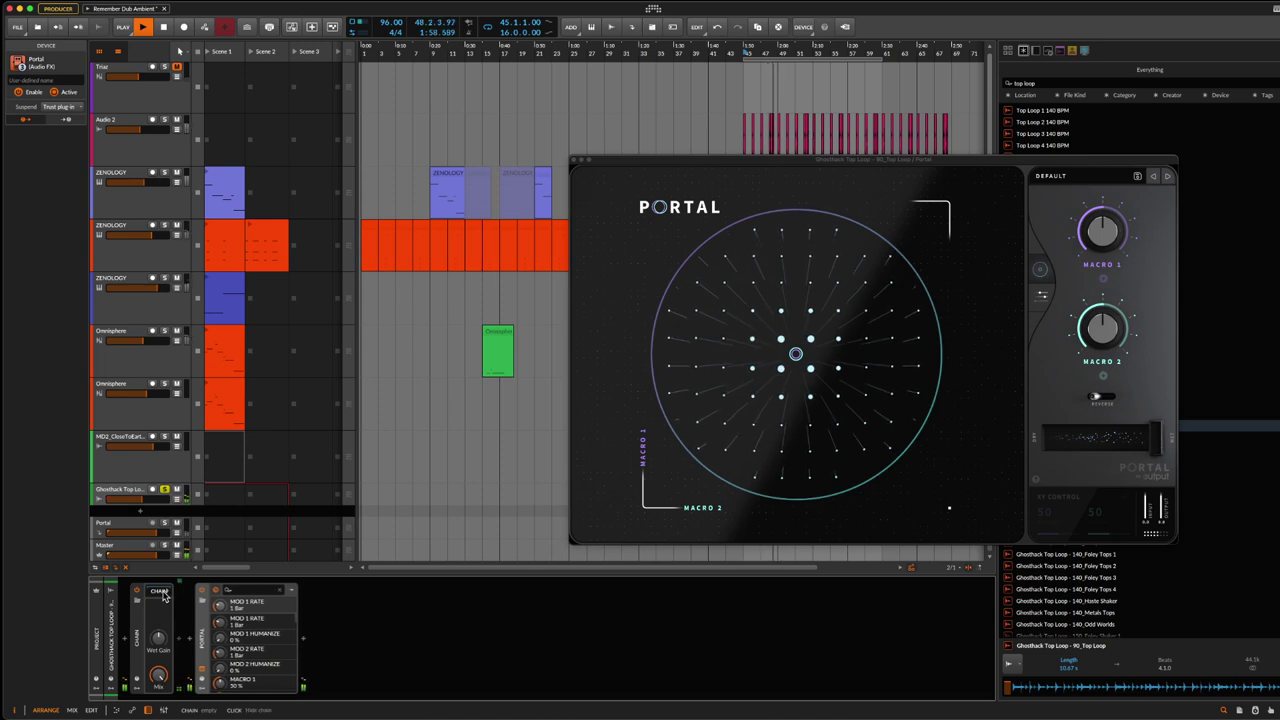
key(Delete)
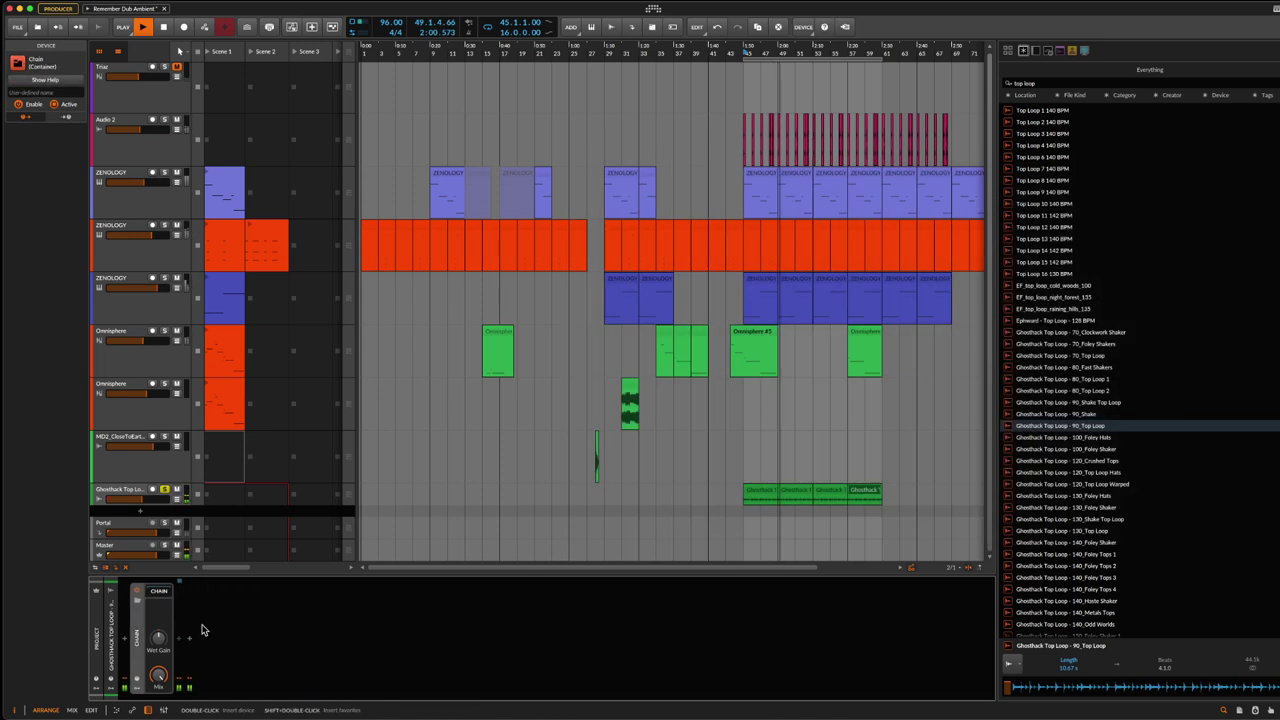
click(178, 645)
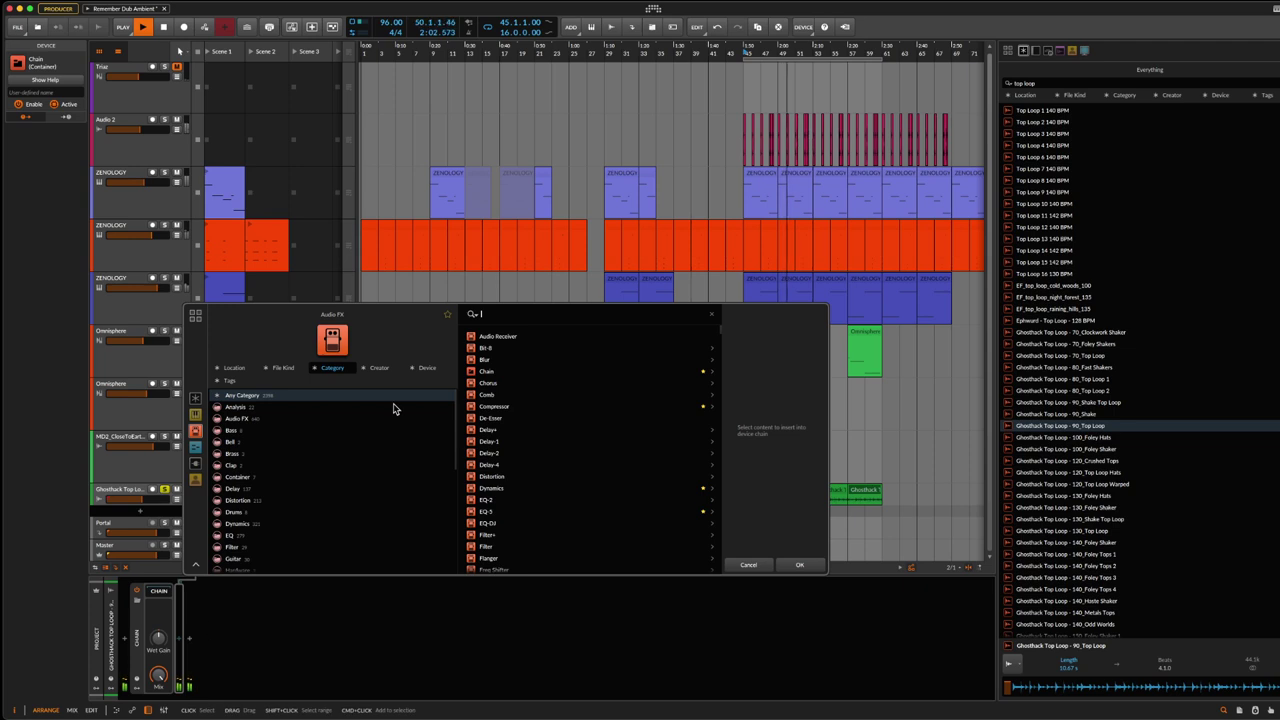
text(port)
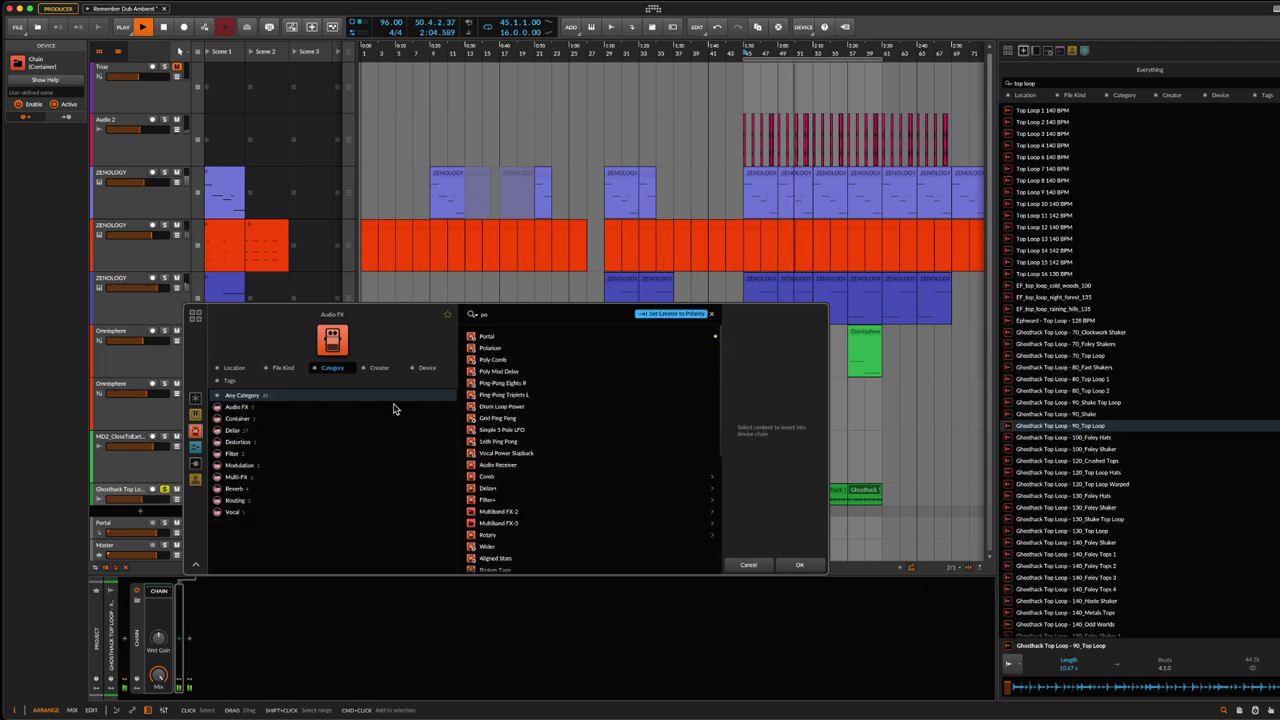
click(530, 336)
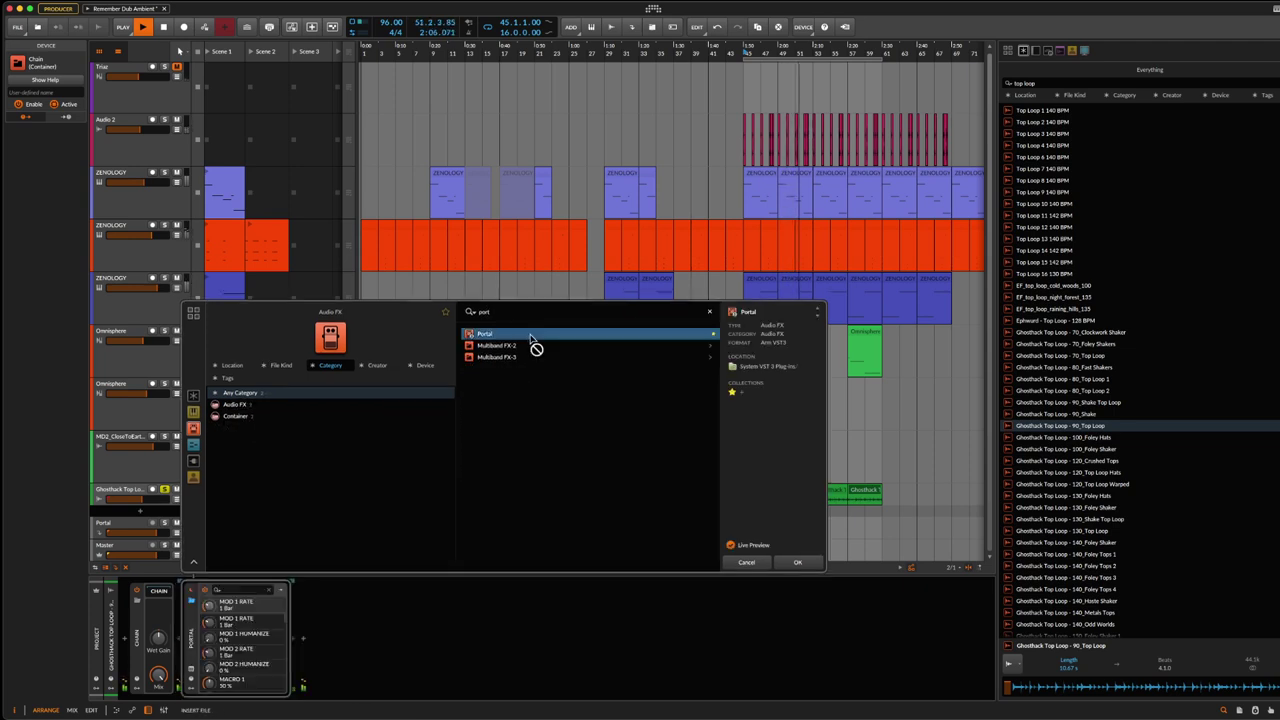
click(798, 563)
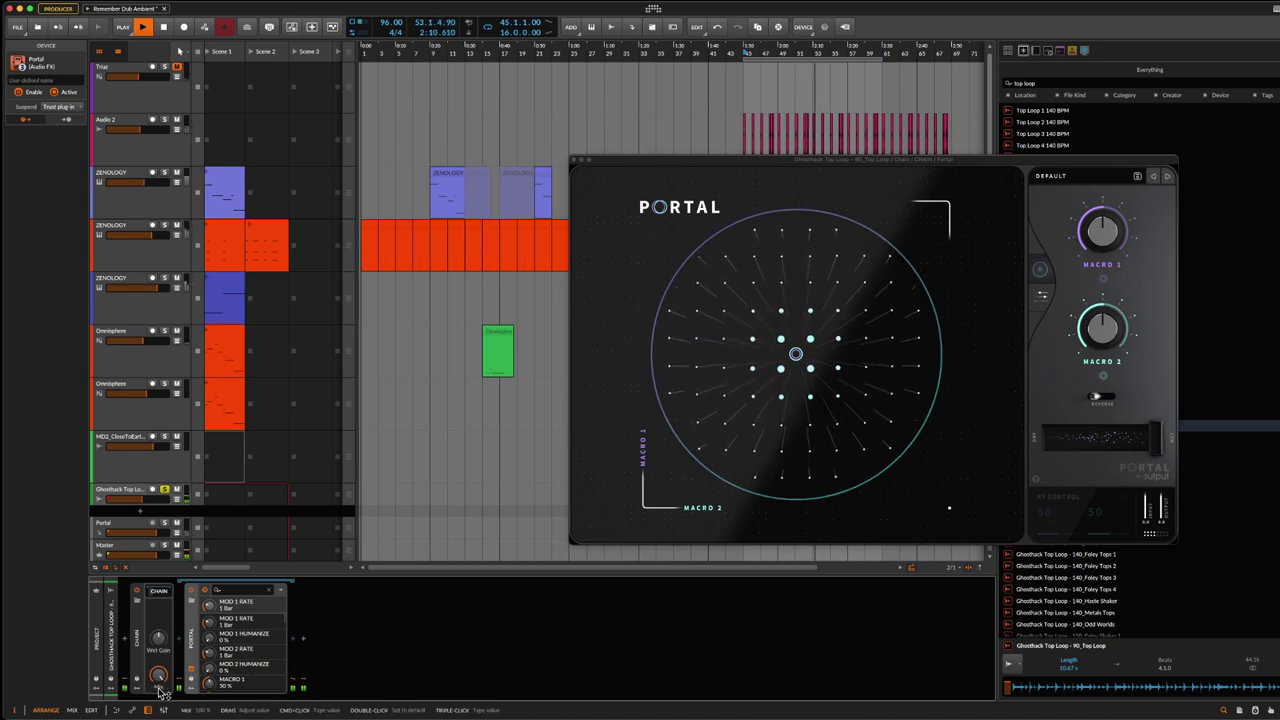
Step: Load the Down the Tube preset from the Stretch & Smear category in the nested Portal
click(1078, 178)
click(648, 244)
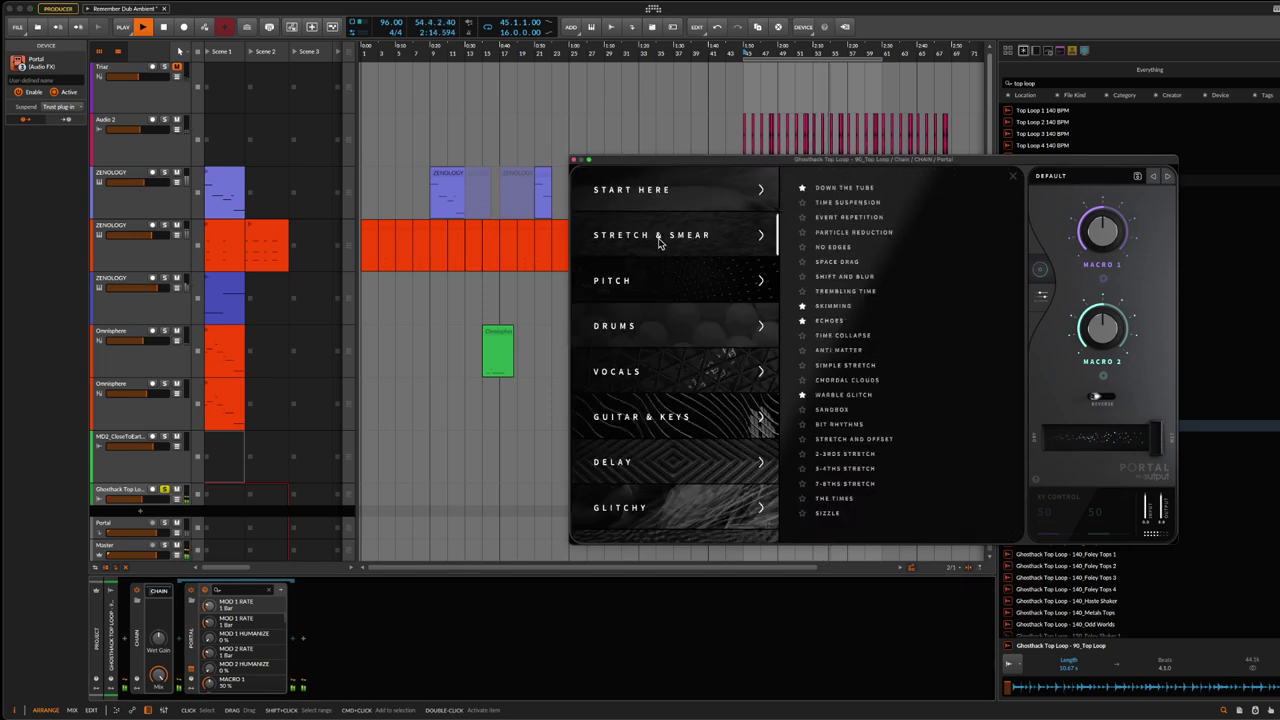
click(863, 187)
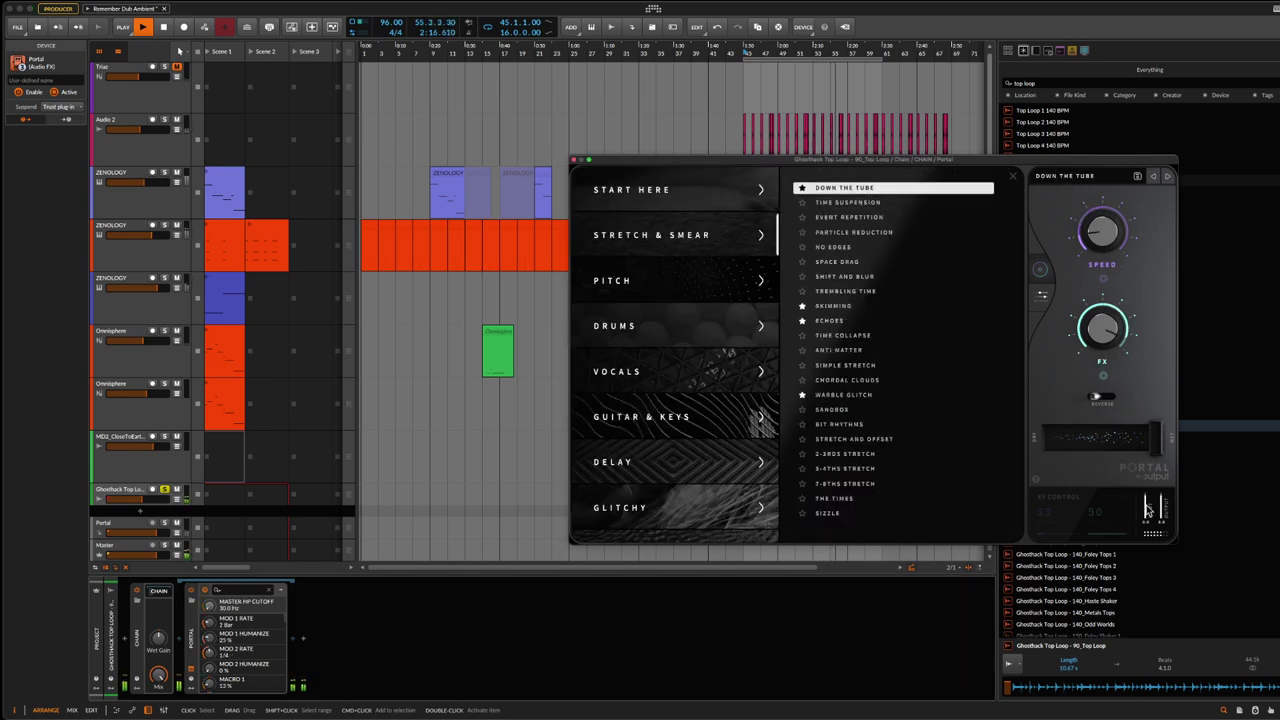
Step: Close the Portal window and lower the Chain container's Mix to blend the effect with the dry top loop
click(575, 161)
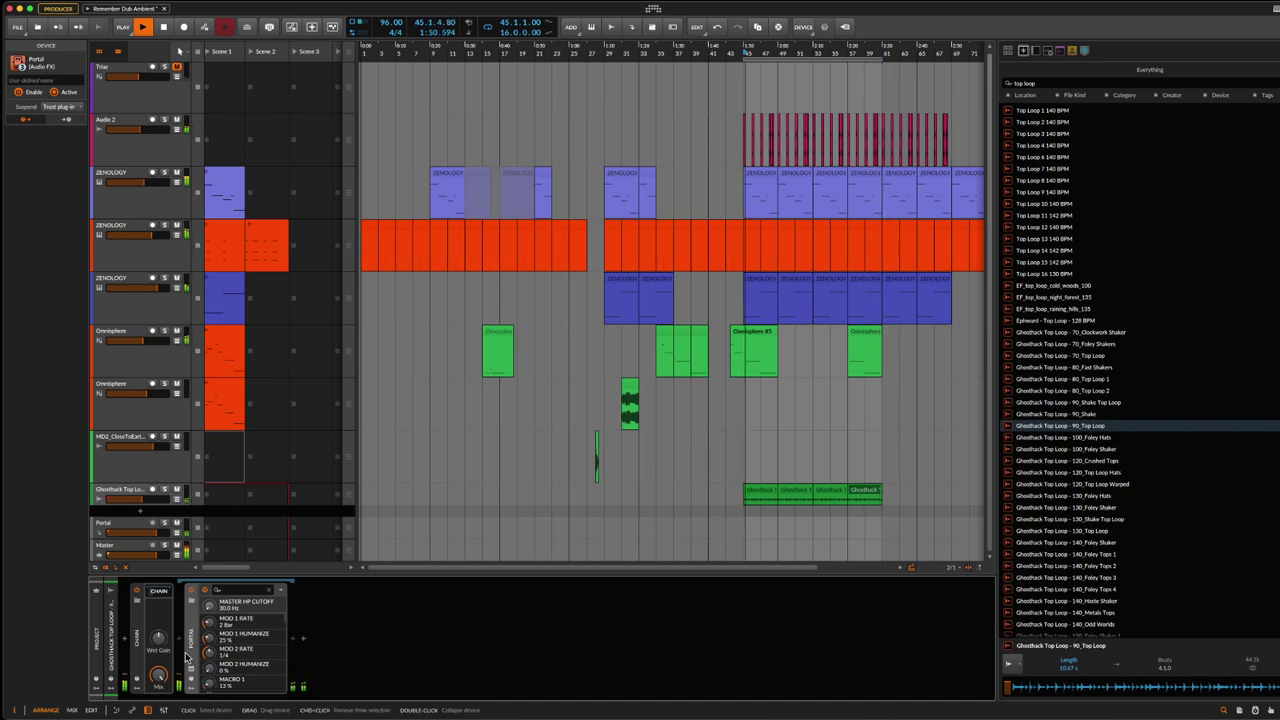
mouse_move(158, 676)
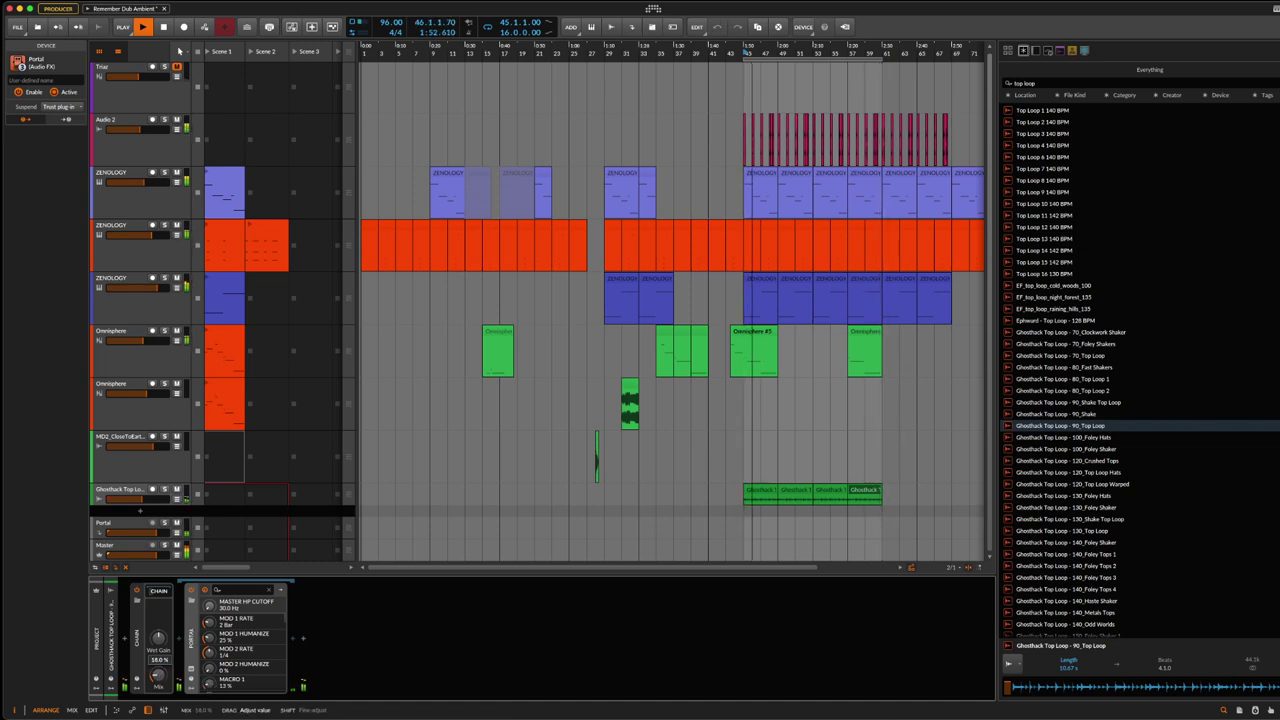
drag(158, 676, 158, 662)
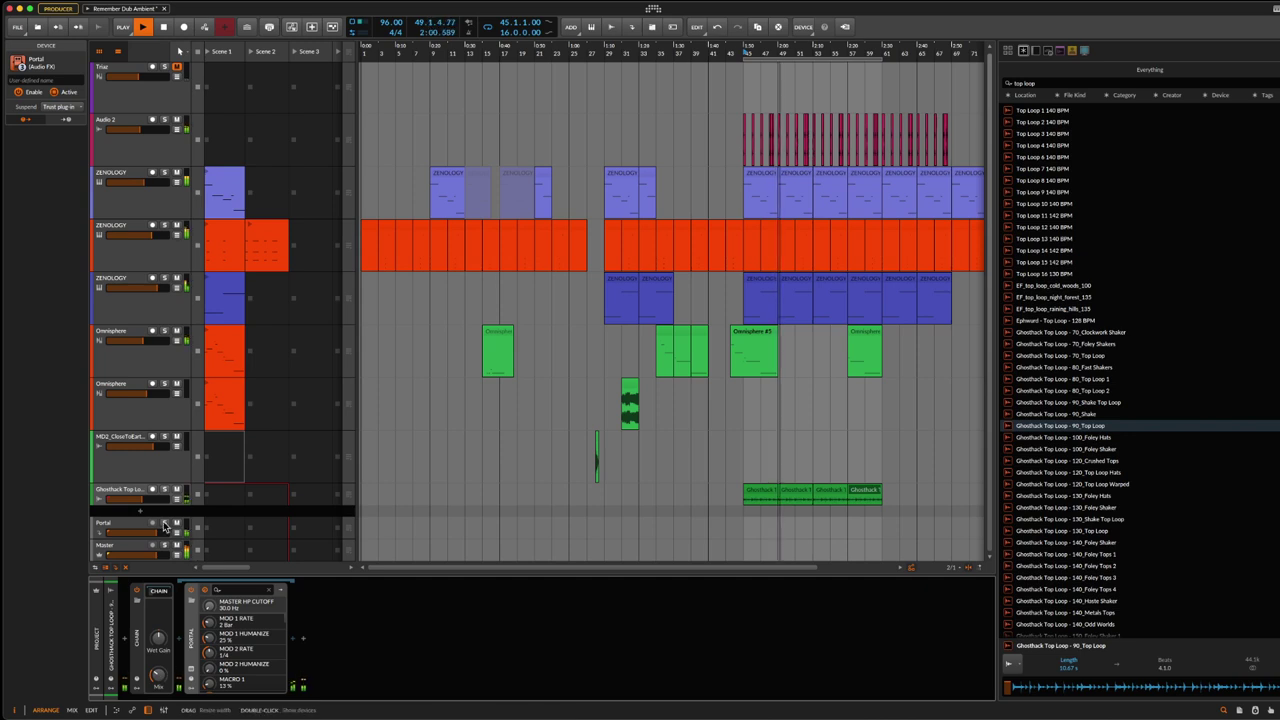
Step: Move the Ghosthack top-loop track directly below Audio 2, save the project and stop playback
mouse_move(141, 510)
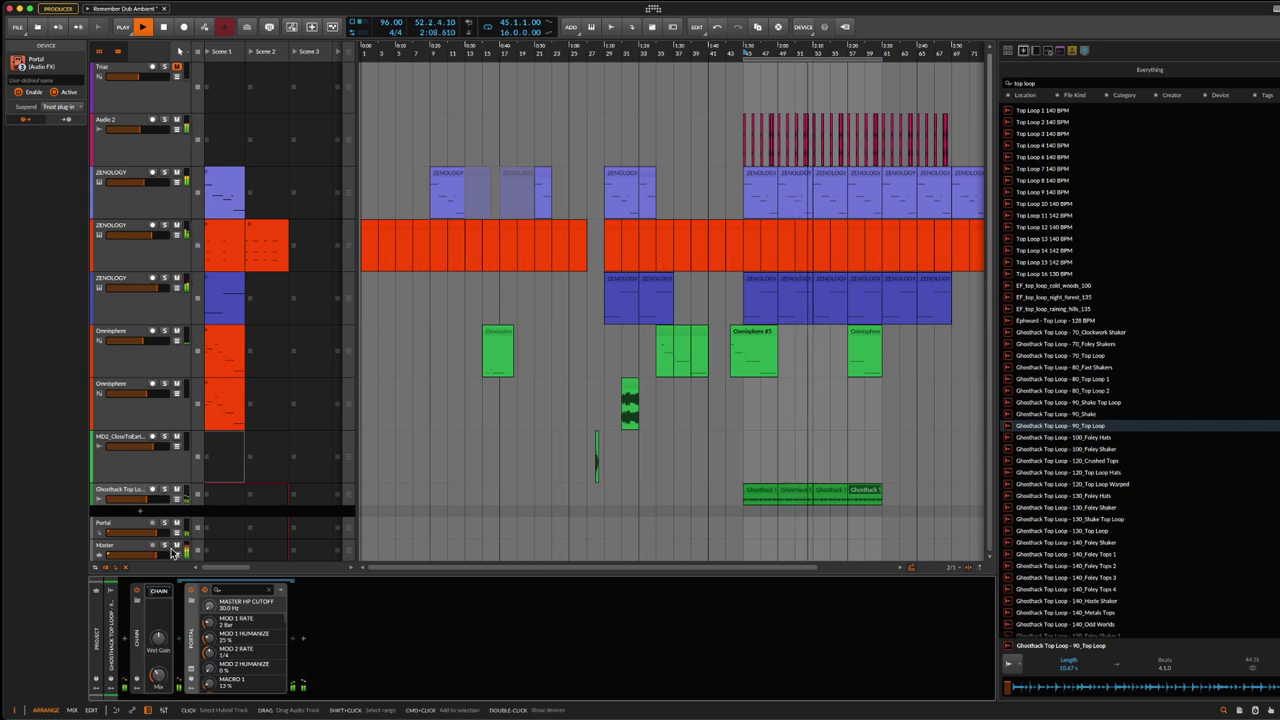
drag(142, 497, 120, 184)
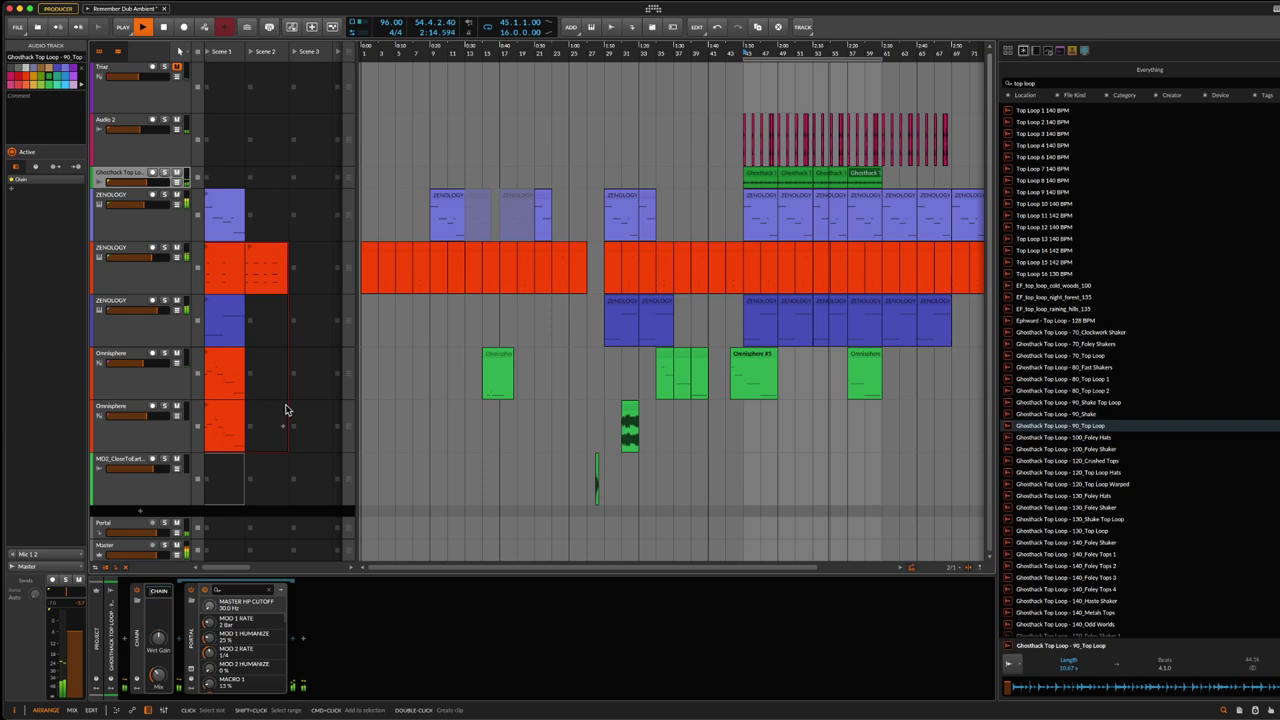
key(ctrl+s)
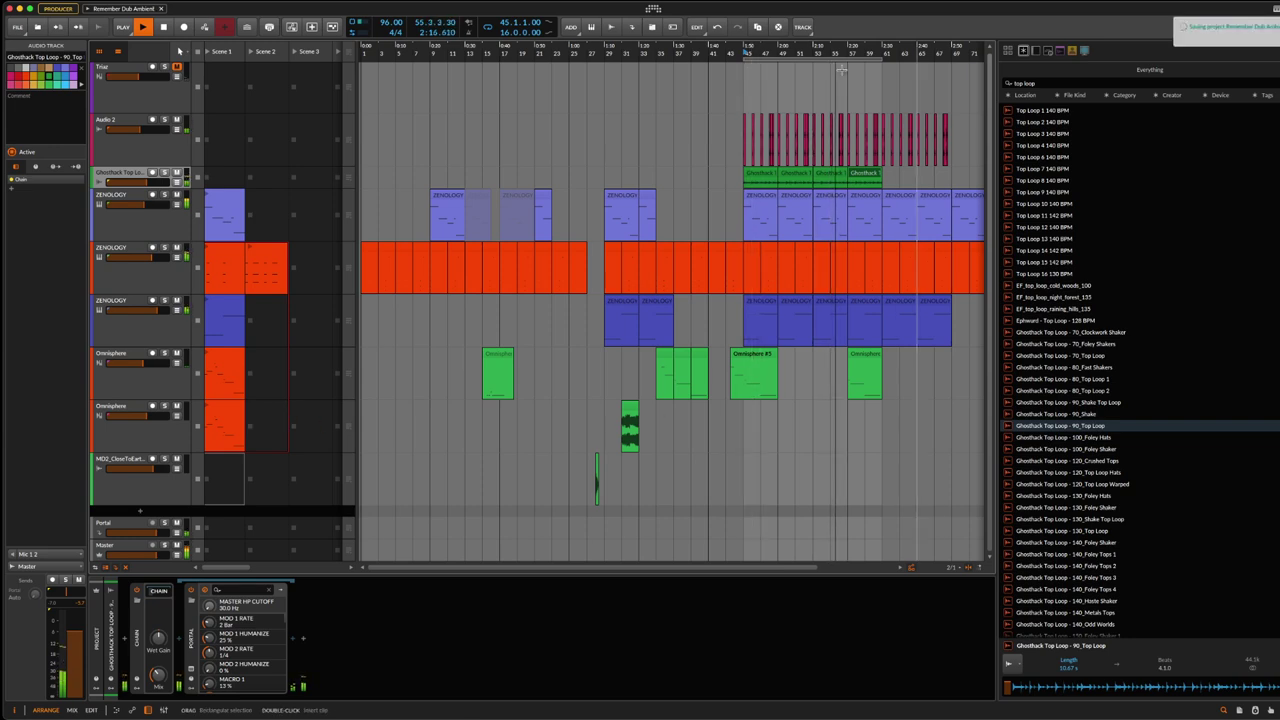
click(164, 27)
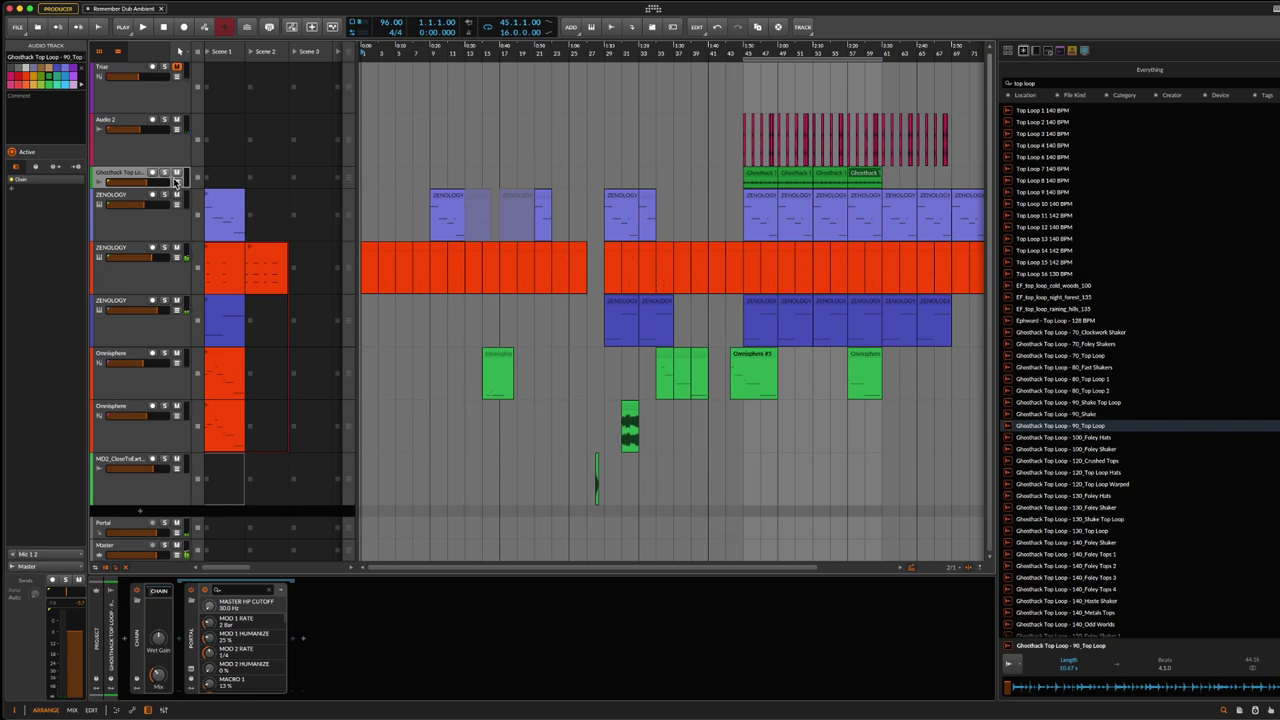
Step: Insert the Tool utility device after the Chain container on the Ghosthack top-loop track
click(305, 643)
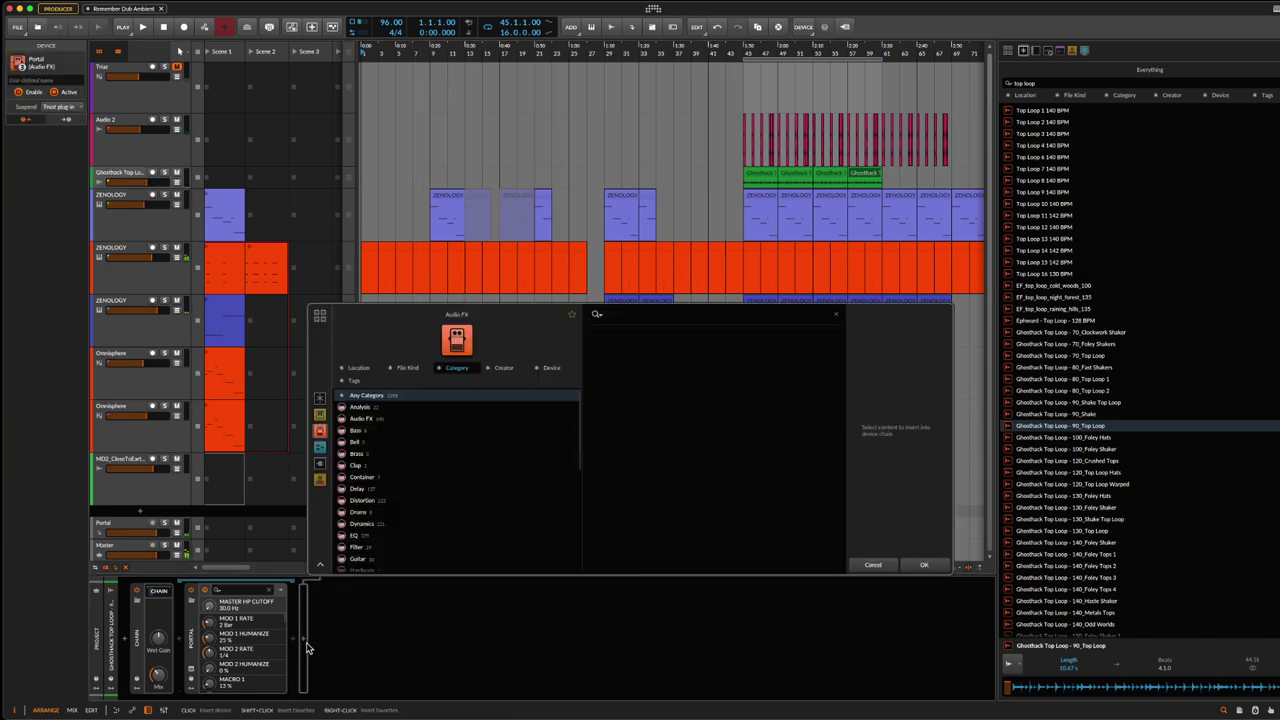
text(tool)
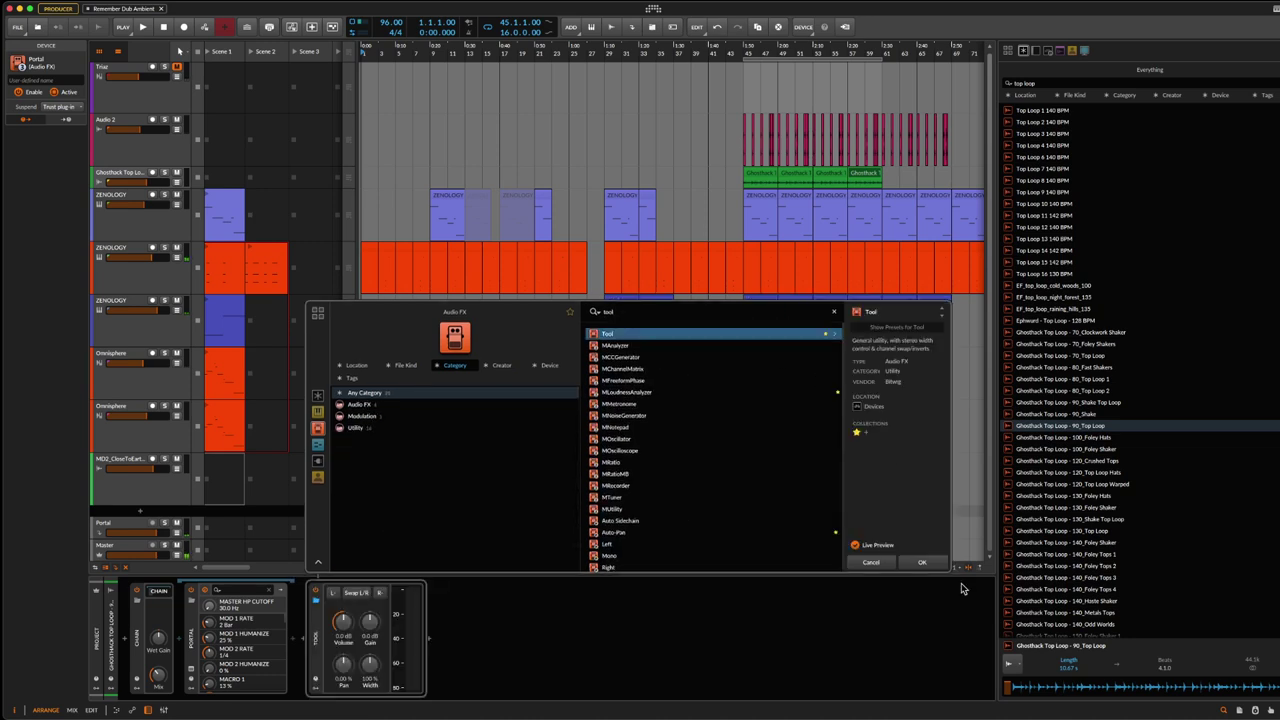
click(923, 564)
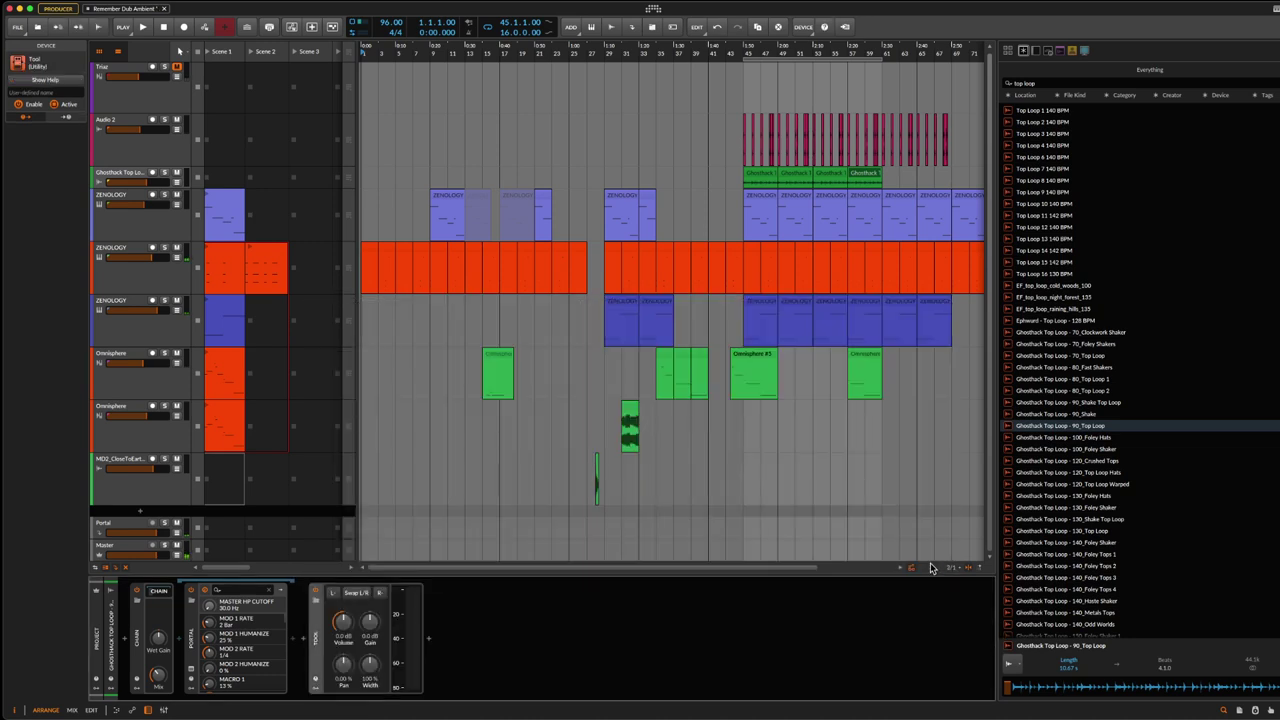
Step: Automate the Tool's volume on the top-loop track to fade from 0.0 dB at bar 57 to -Inf dB at bar 61, and save
click(177, 185)
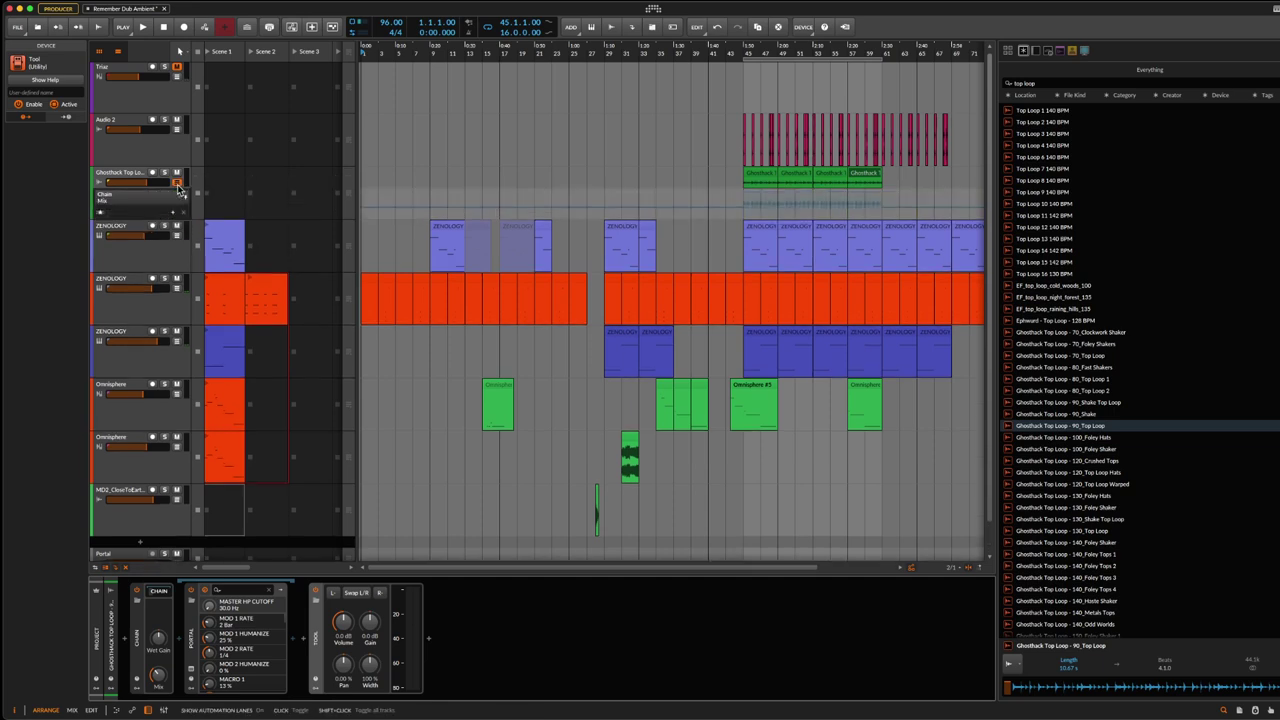
click(343, 623)
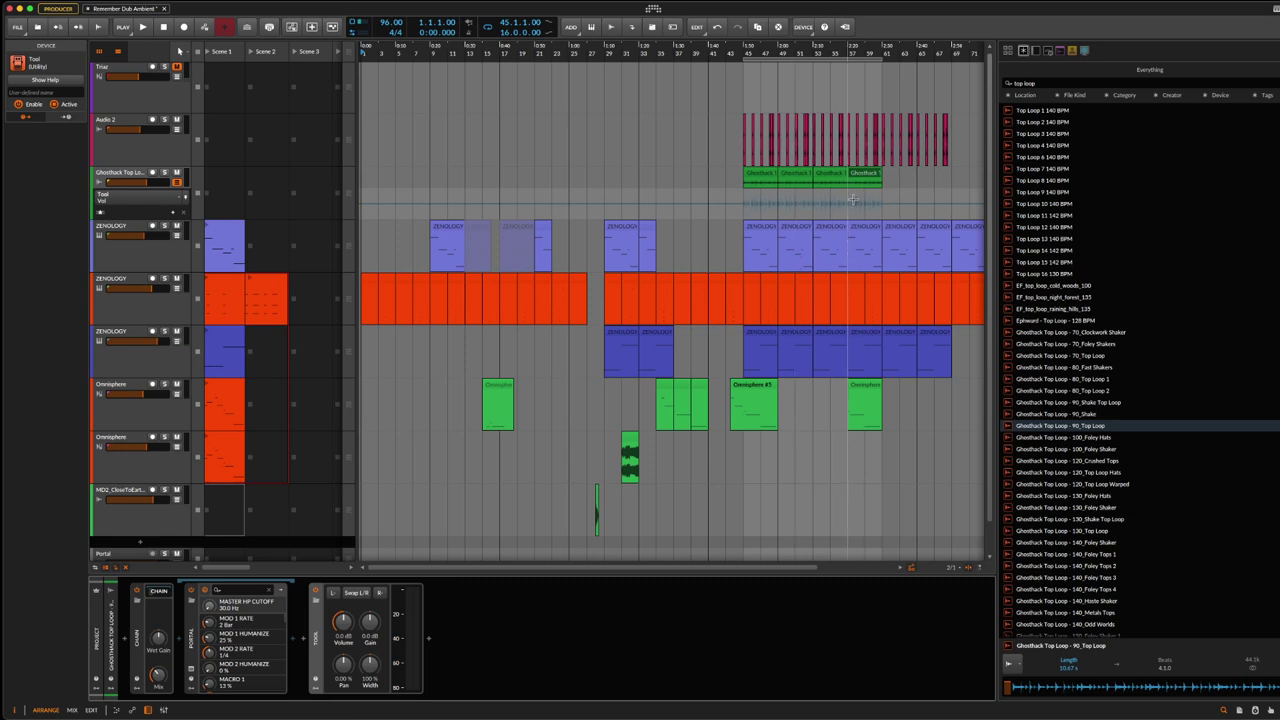
click(849, 206)
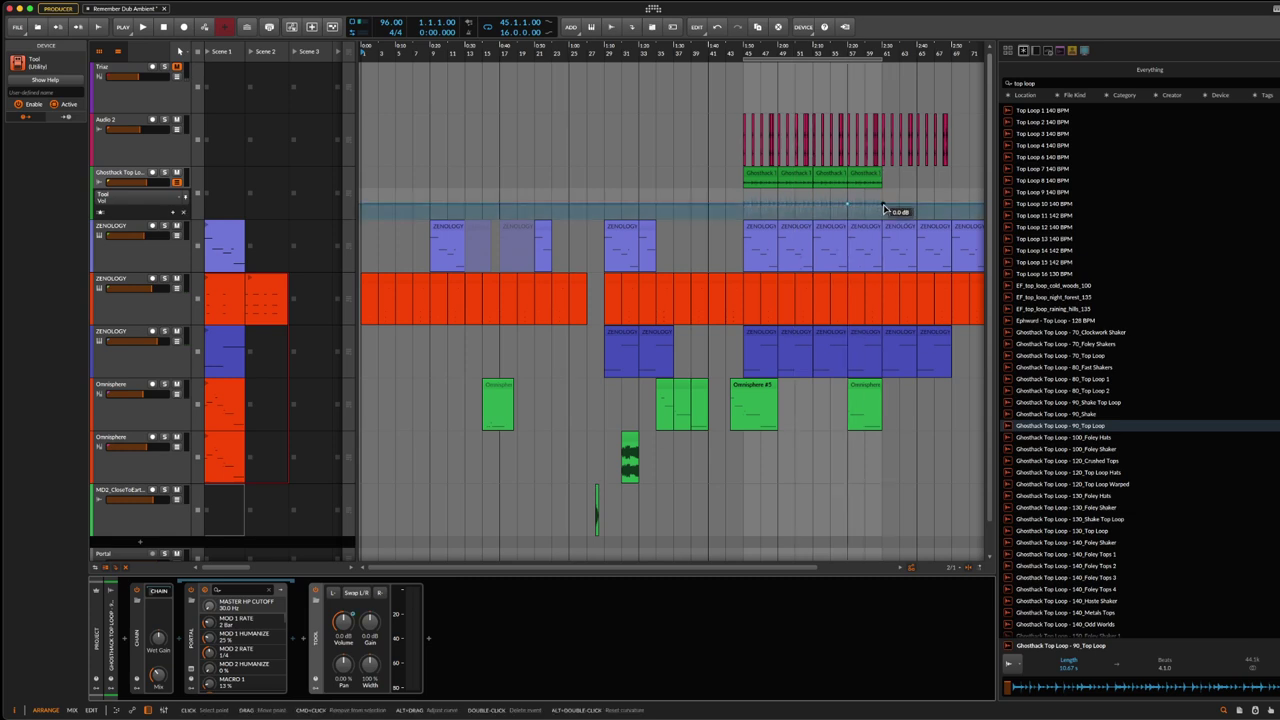
click(884, 211)
click(884, 211)
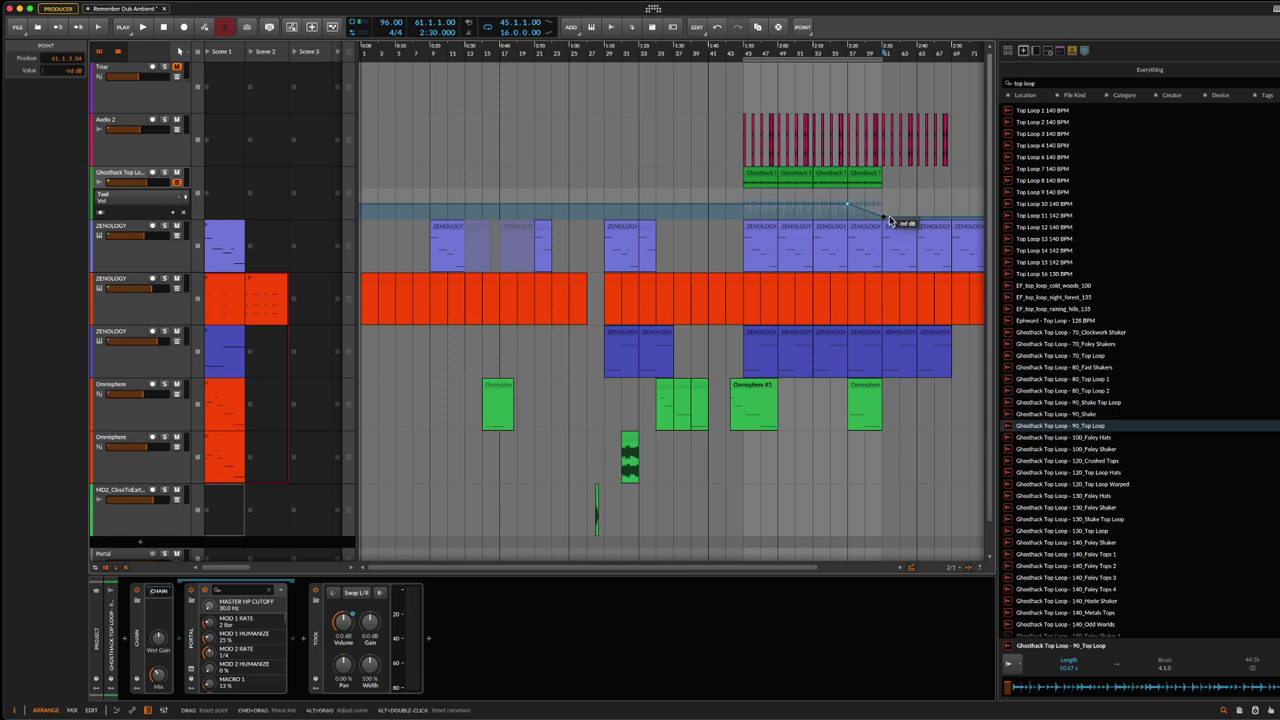
key(super+s)
click(174, 183)
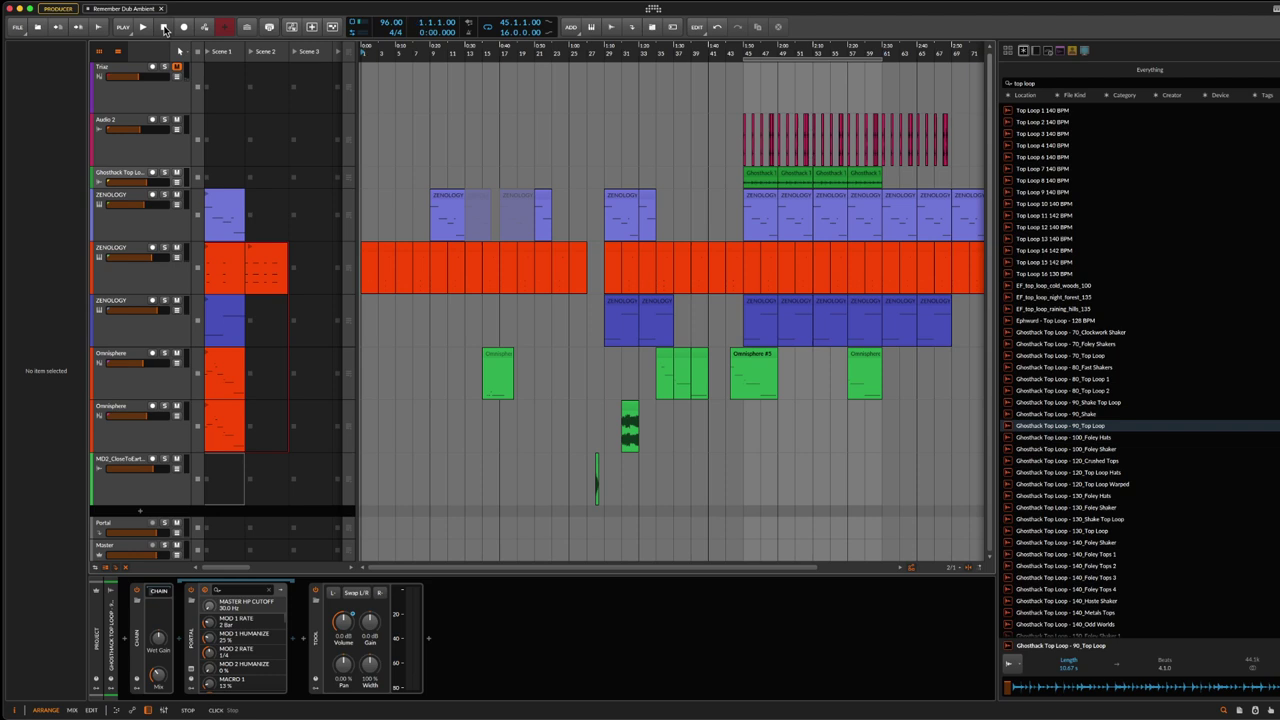
Step: Select the red ZENOLOGY track to show its device chain and narrow the browser to widen the arrangement area
click(113, 256)
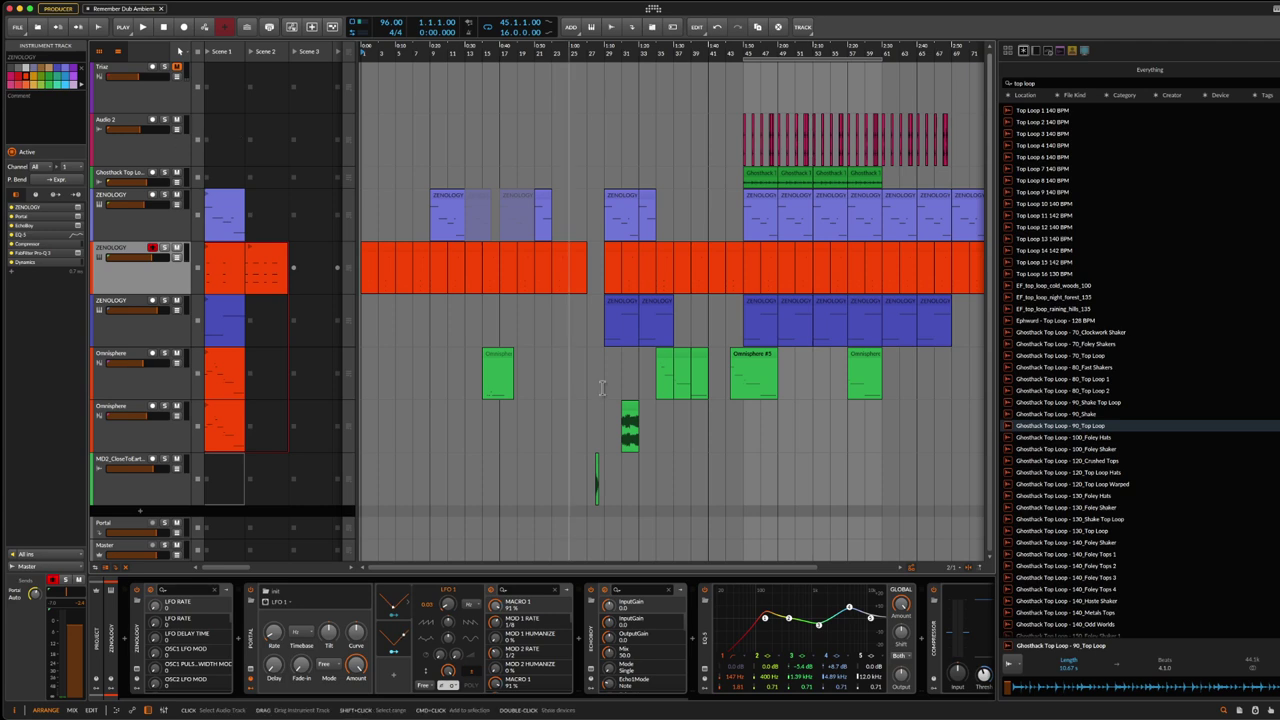
drag(995, 343, 1197, 347)
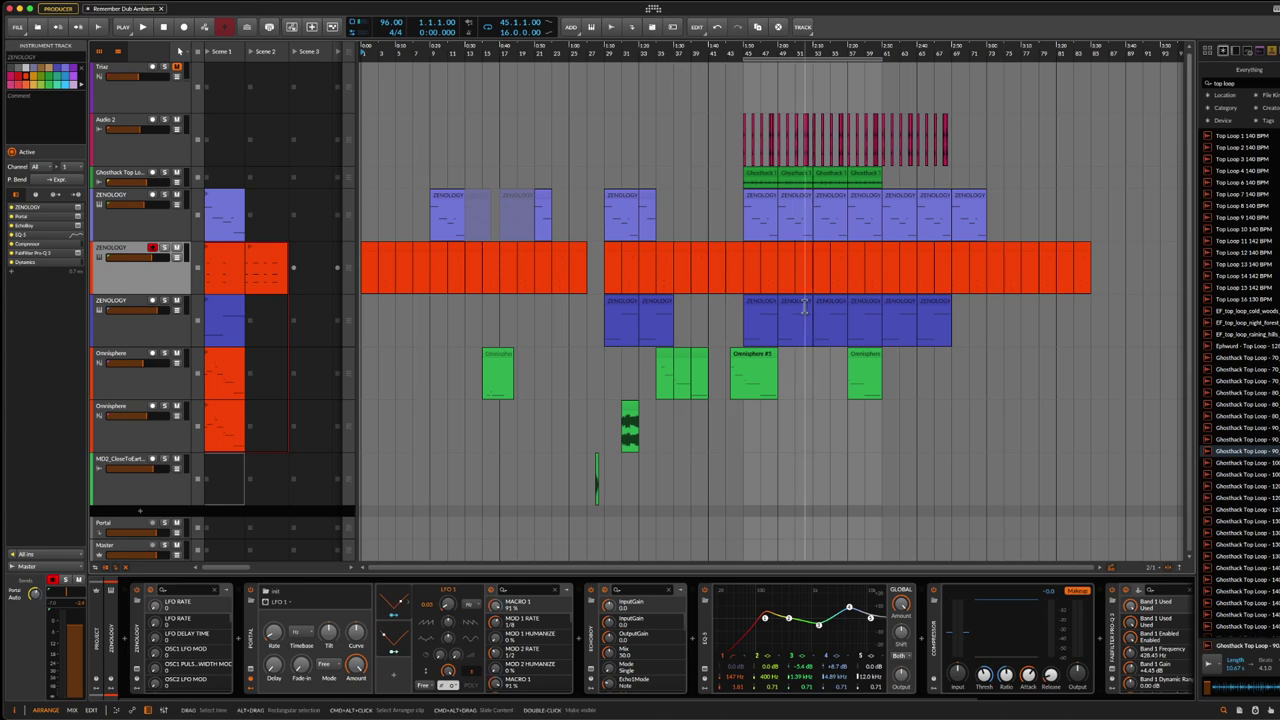
click(800, 256)
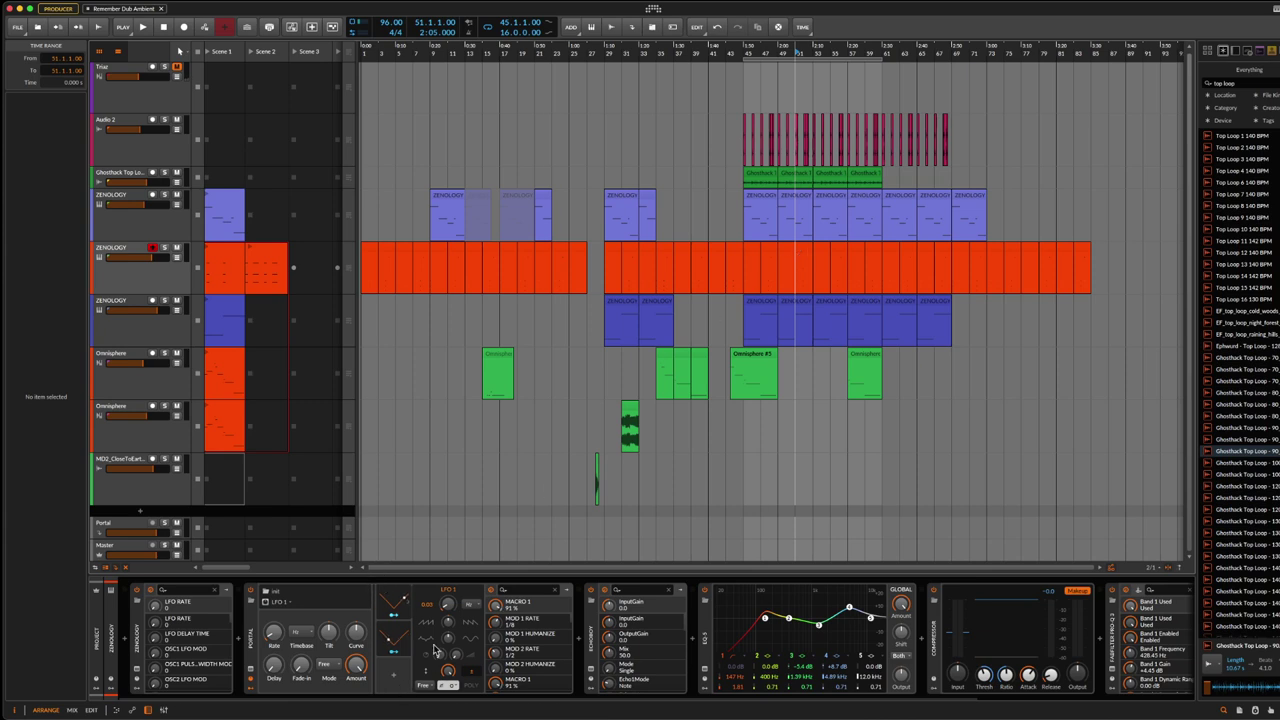
click(370, 608)
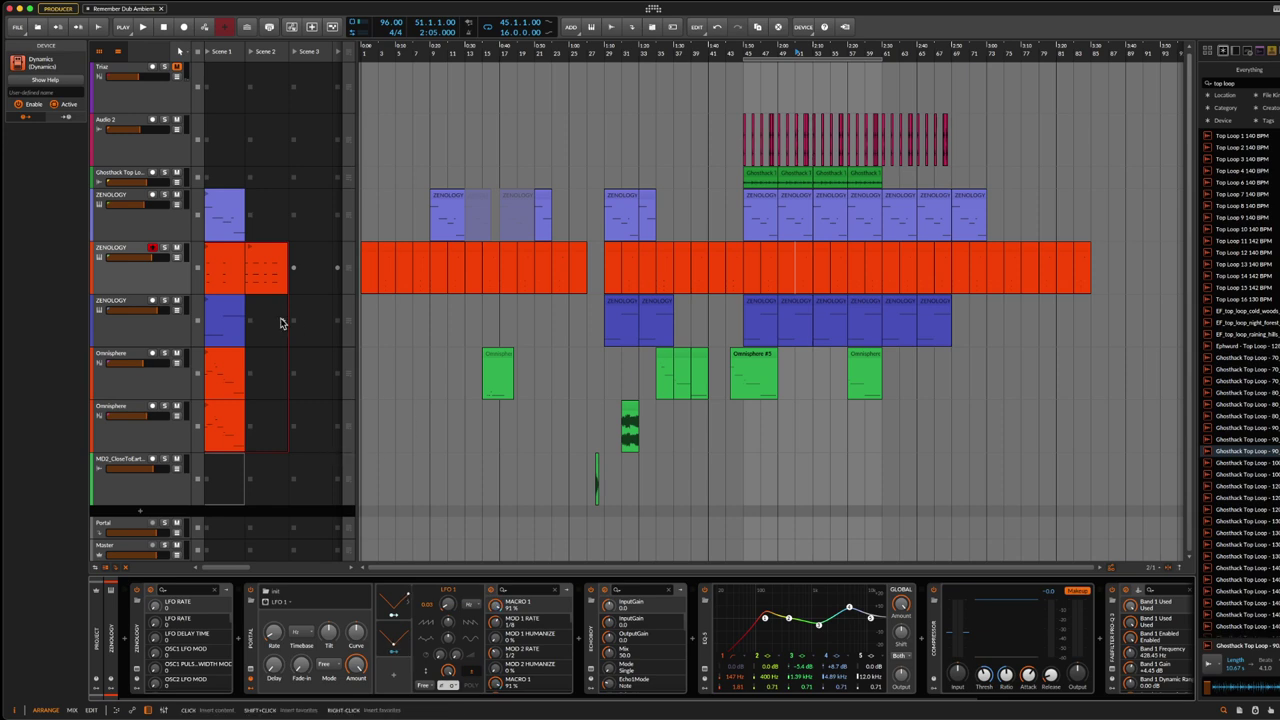
Step: Play the arrangement from the start and save the project
click(266, 266)
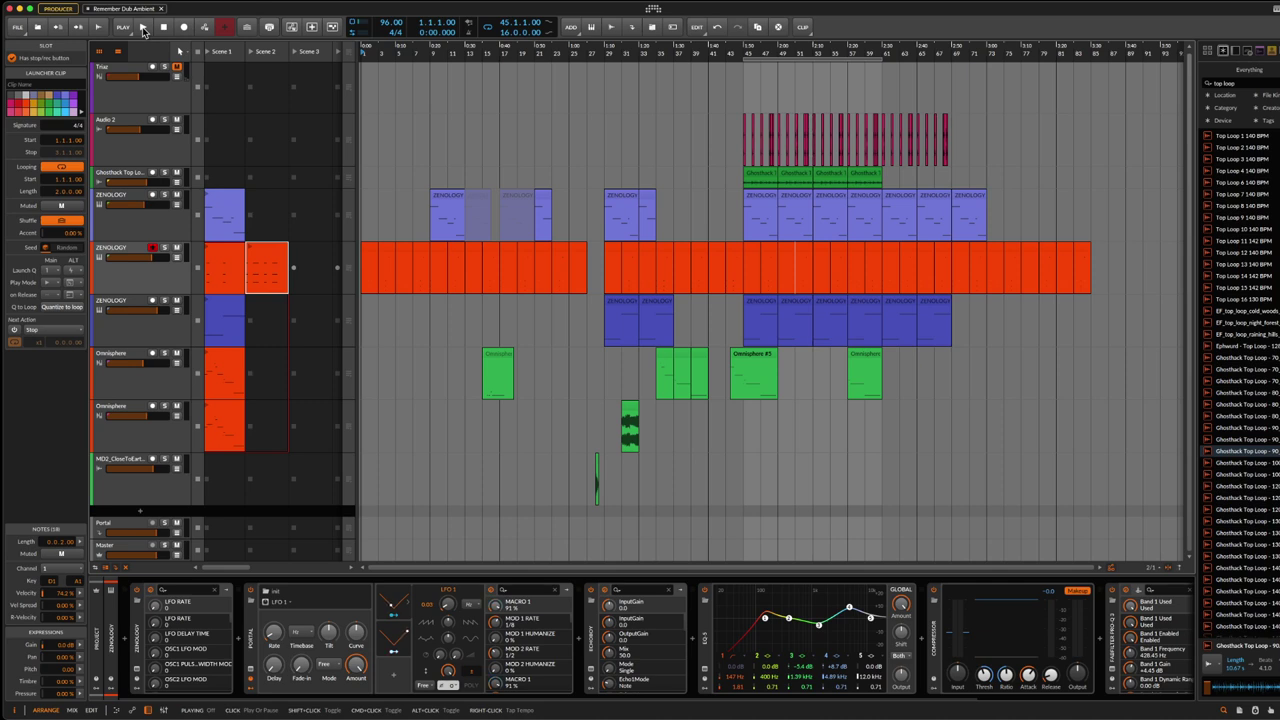
click(143, 28)
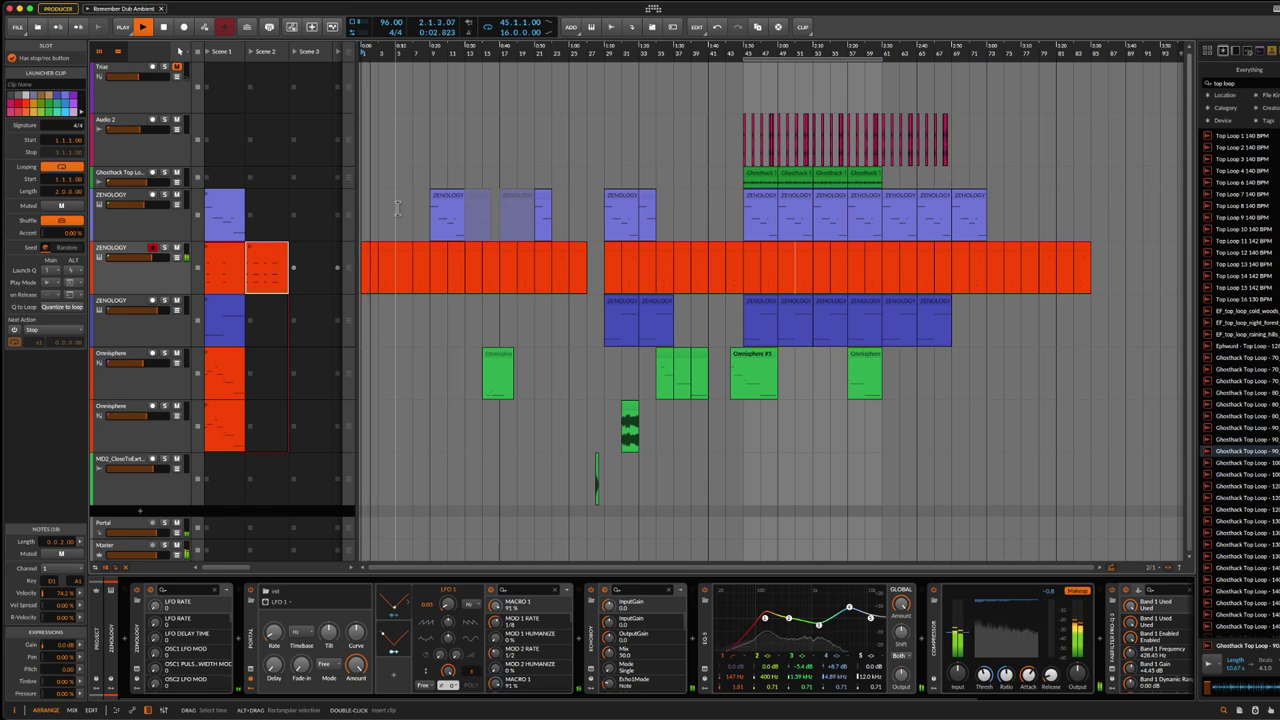
key(super+s)
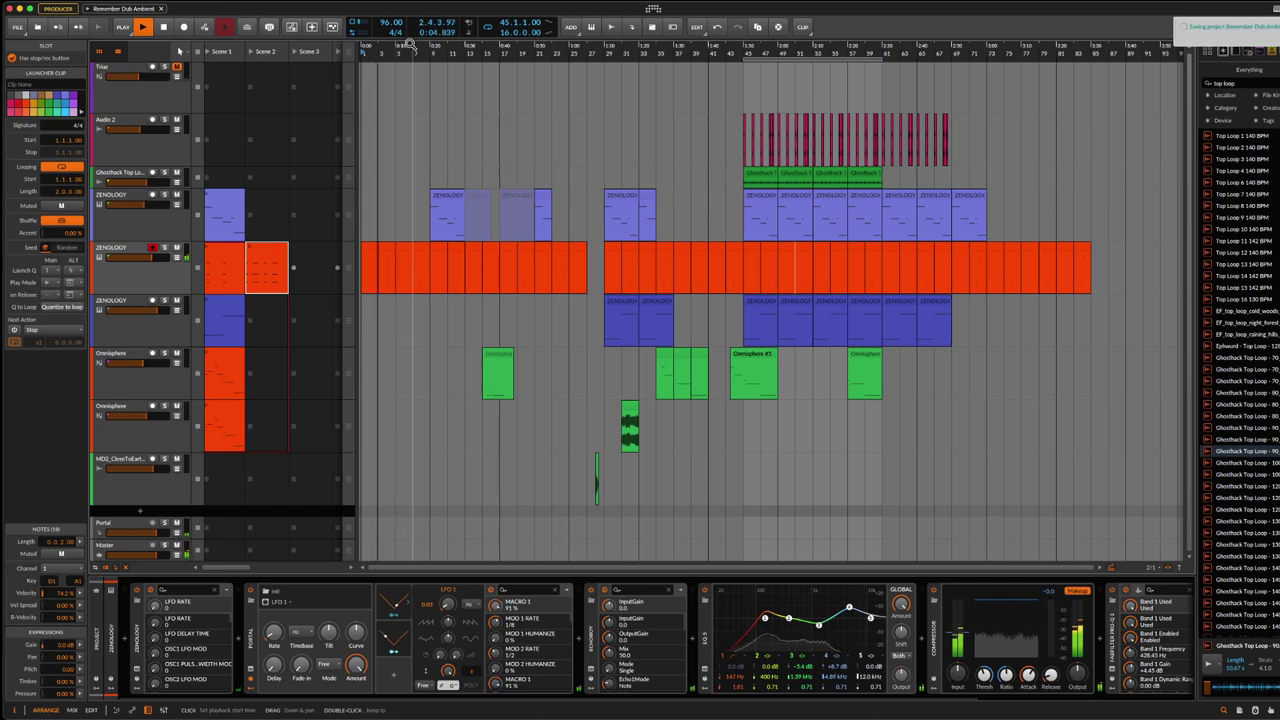
scroll(705, 95, left, 1)
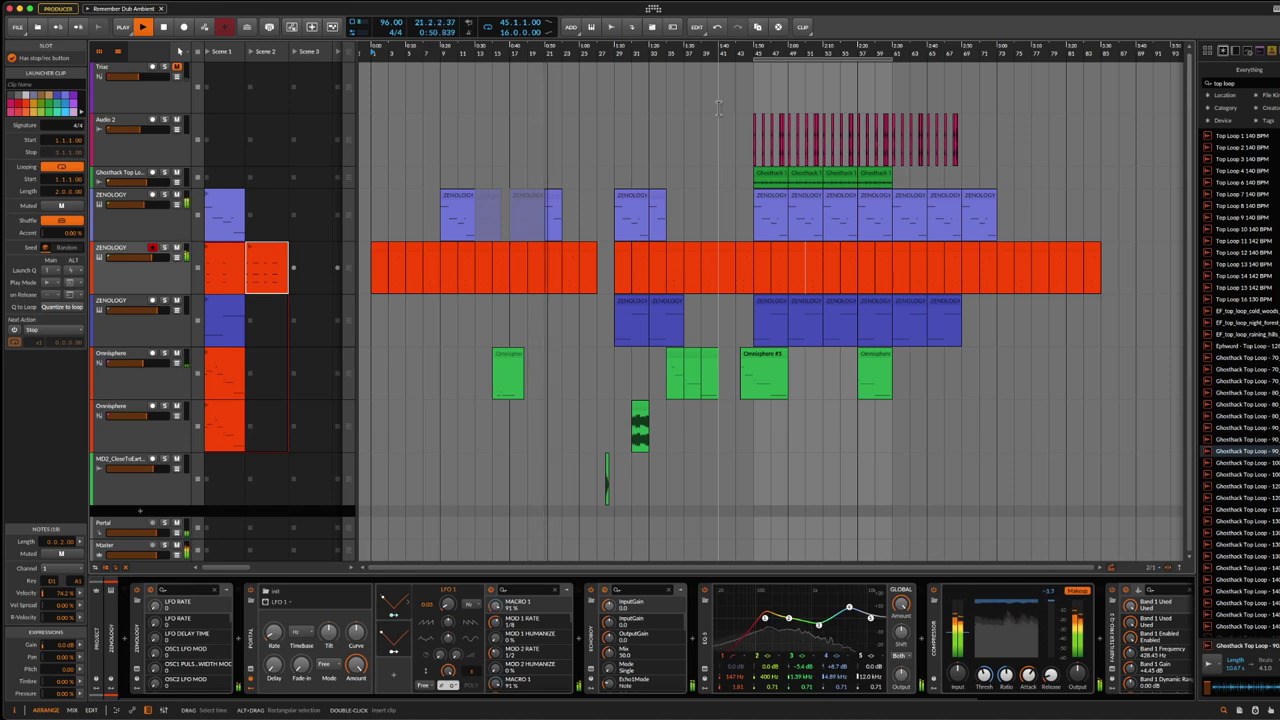
Step: Open the Master track's SSL Bus Compressor 2 and J37 tape plug-in windows and place them apart from each other
click(122, 551)
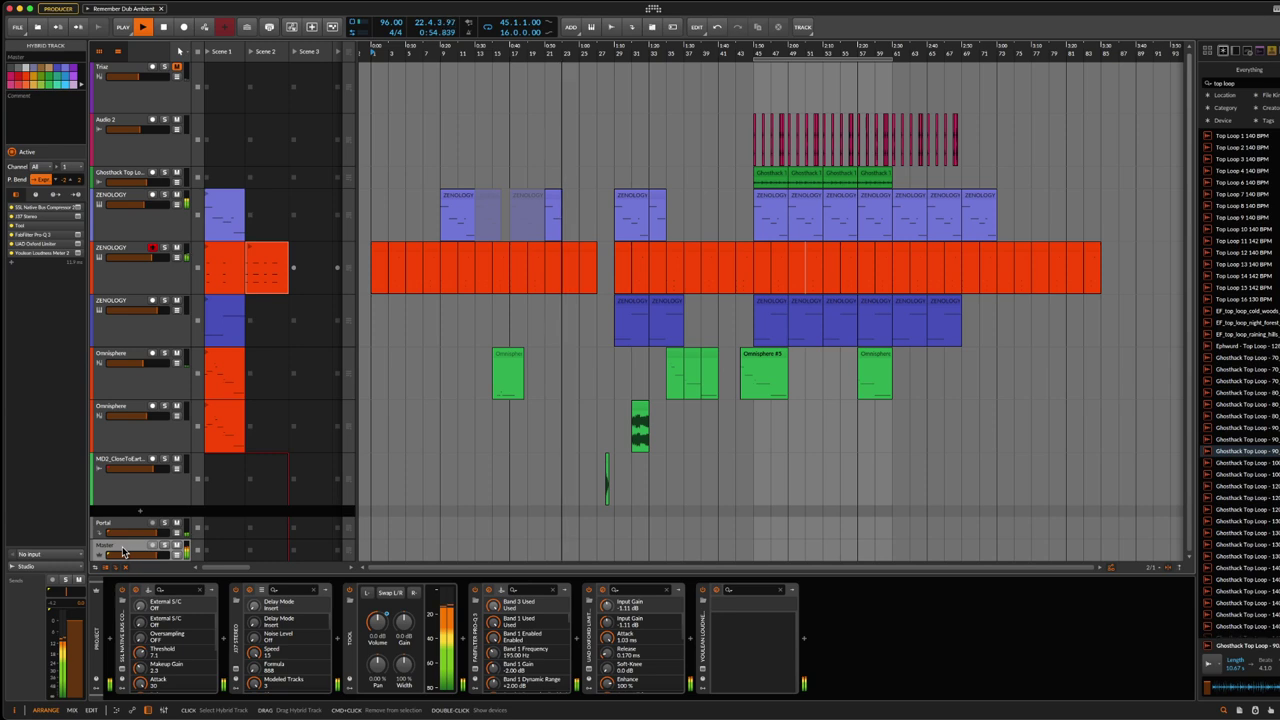
click(124, 677)
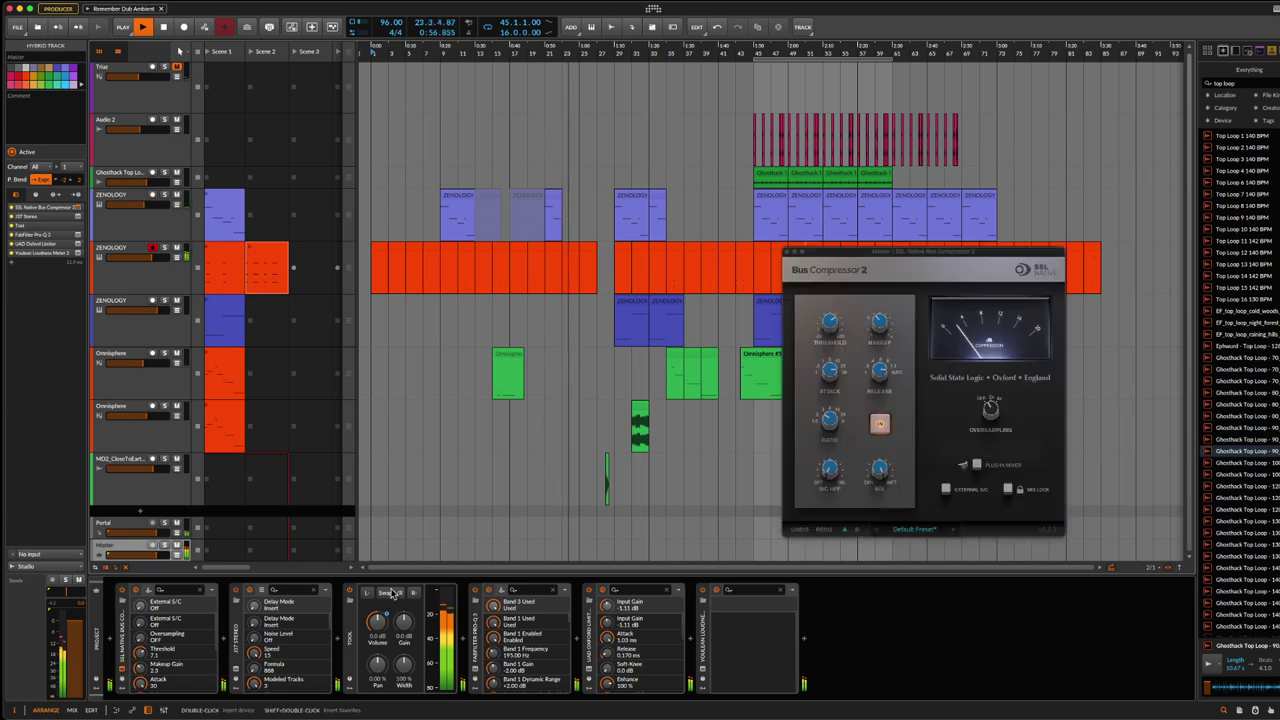
drag(937, 251, 1130, 222)
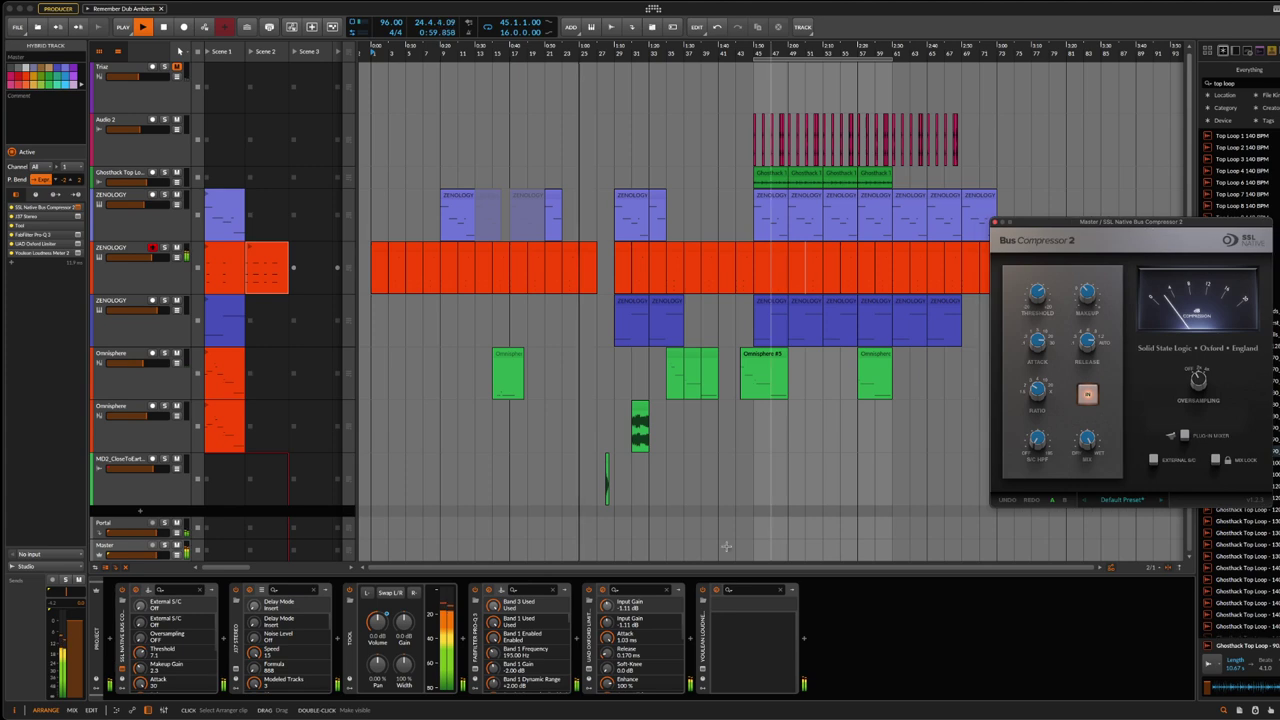
click(236, 682)
drag(505, 256, 772, 100)
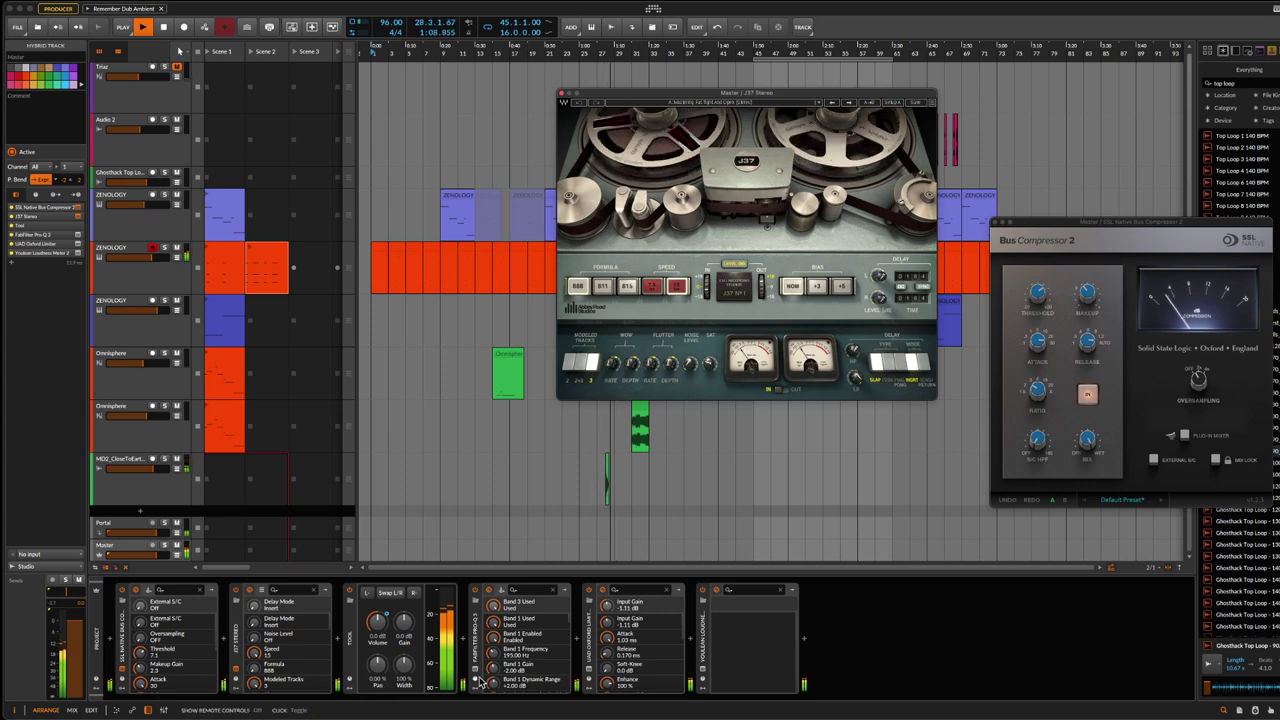
Step: Open the Master track's FabFilter Pro-Q 3 and UAD Oxford Limiter windows and position them beside the other plug-ins
click(489, 590)
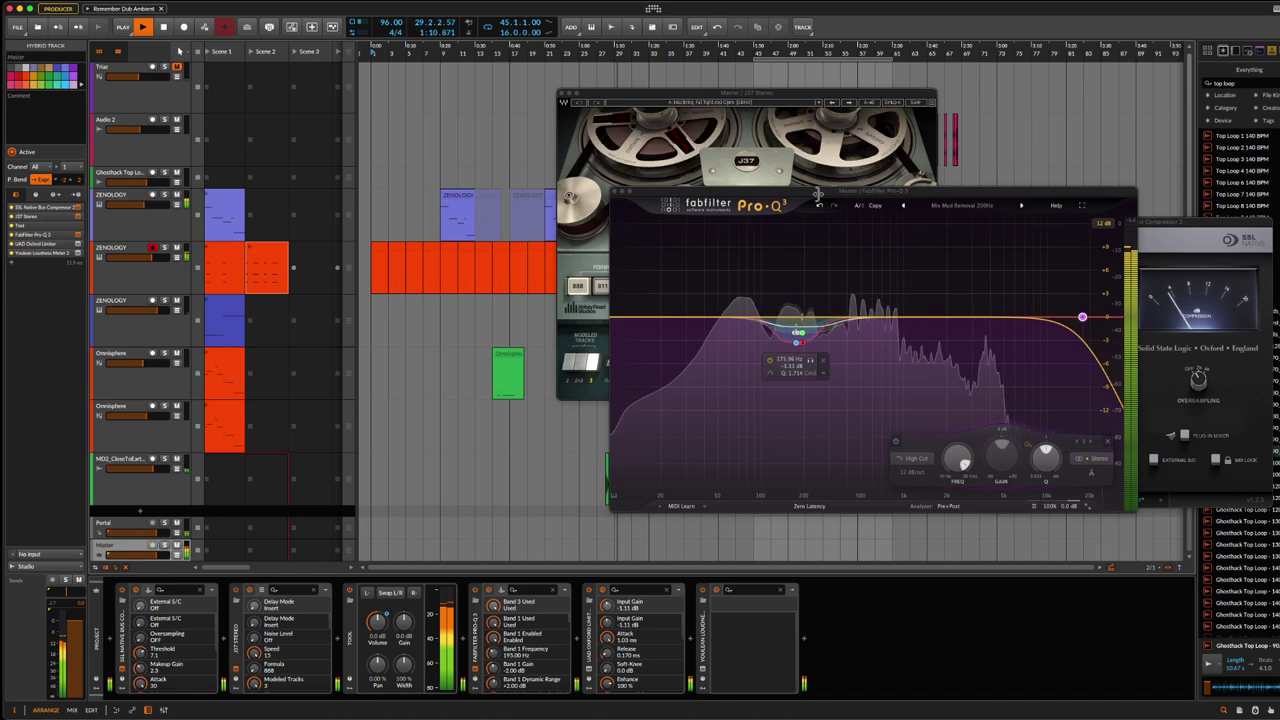
drag(820, 192, 224, 148)
click(603, 590)
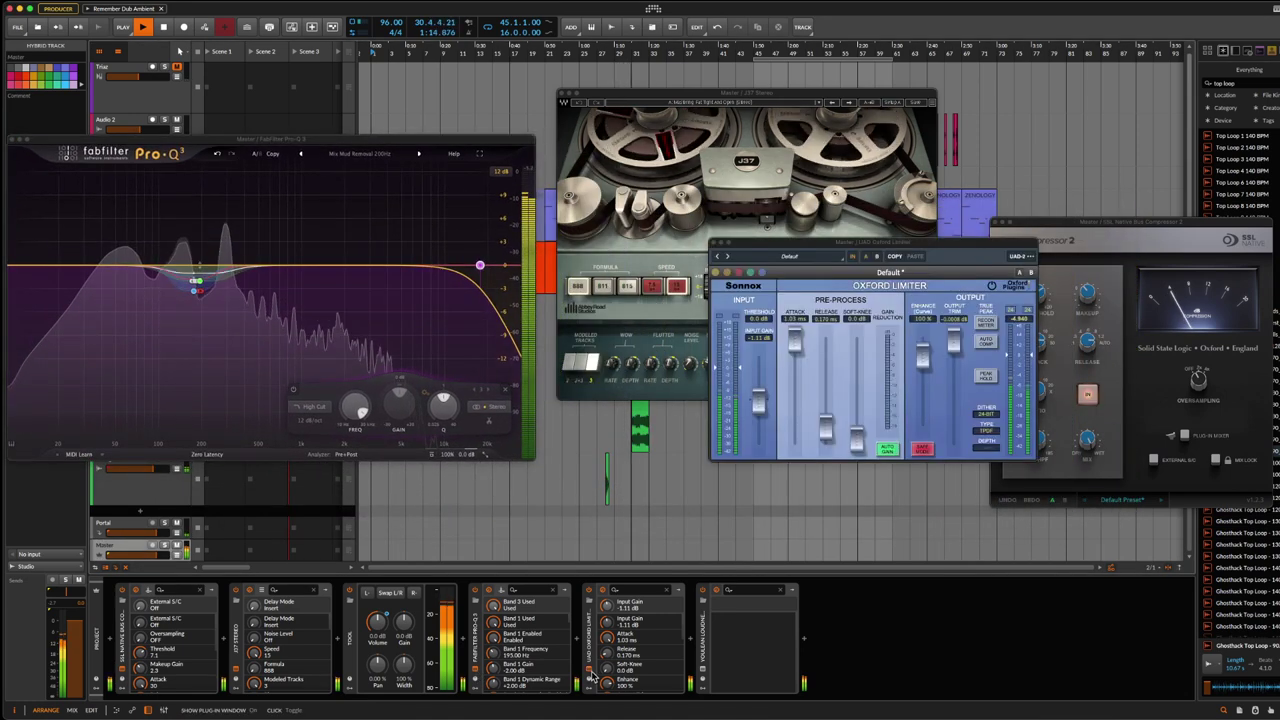
drag(833, 246, 746, 369)
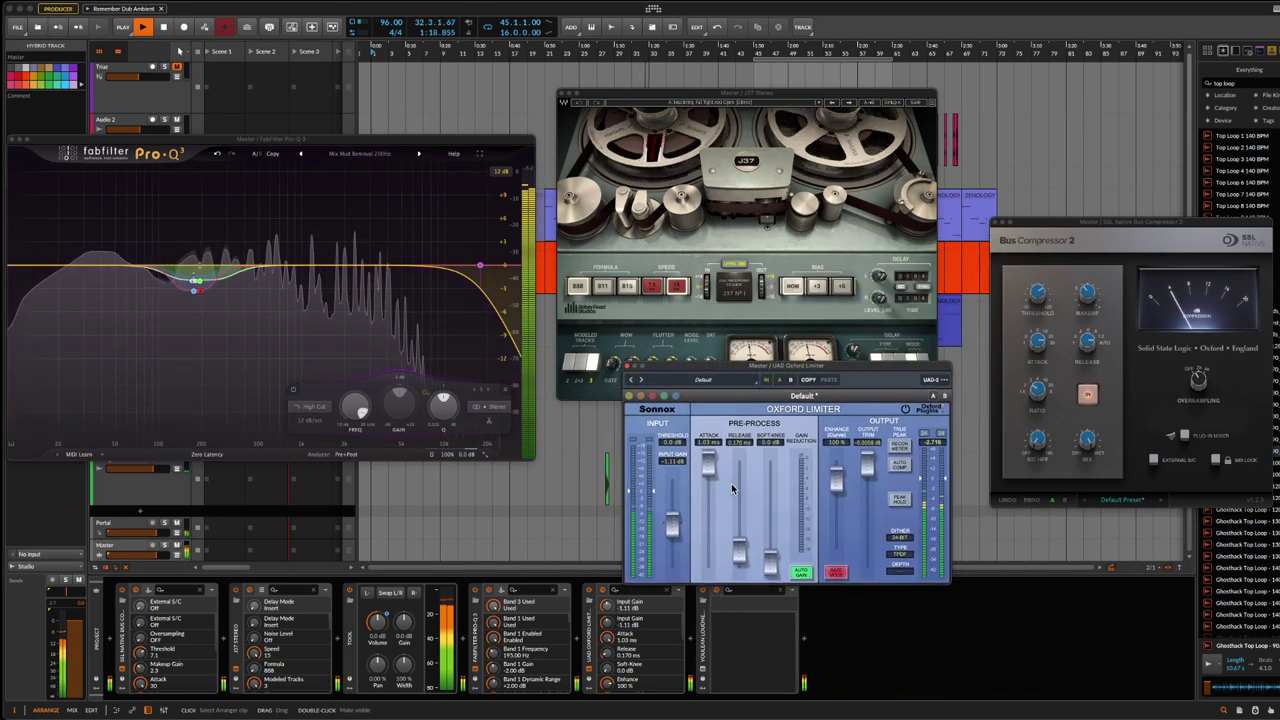
Step: Spread out the Master plug-in windows and set the SSL Bus Compressor 2 oversampling to 4x
drag(428, 139, 428, 89)
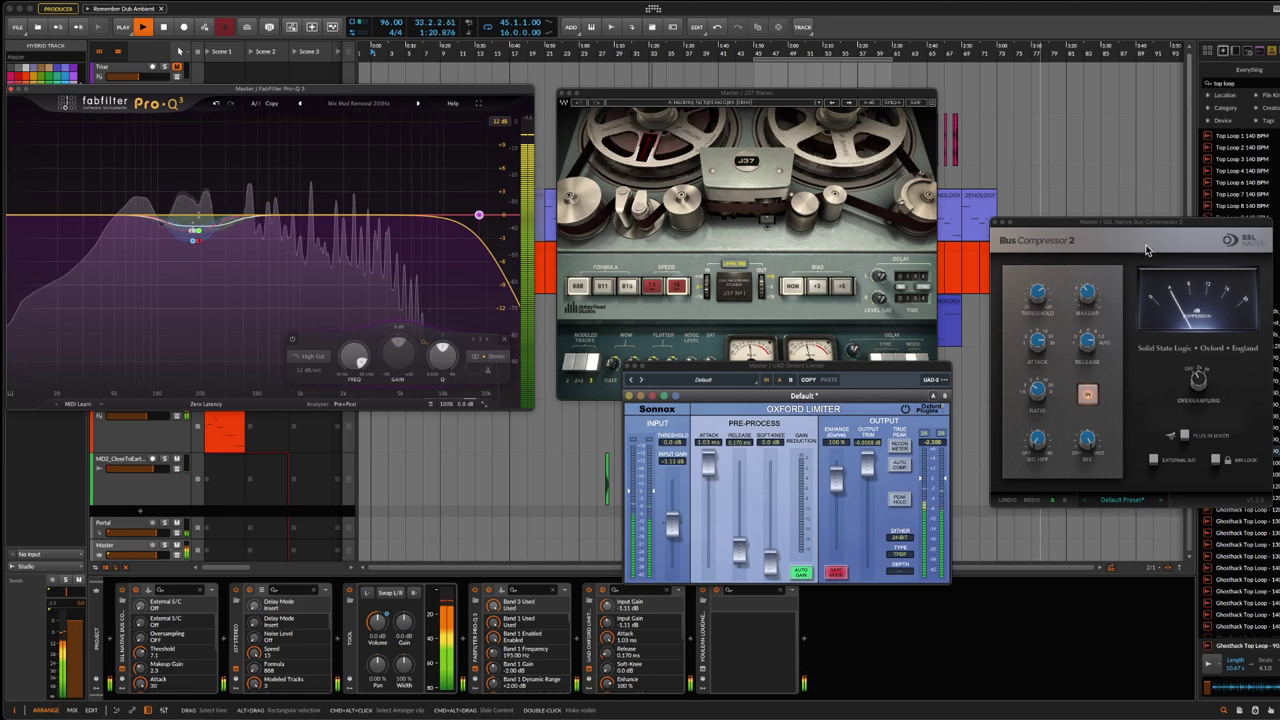
drag(1134, 226, 1124, 136)
drag(887, 371, 980, 427)
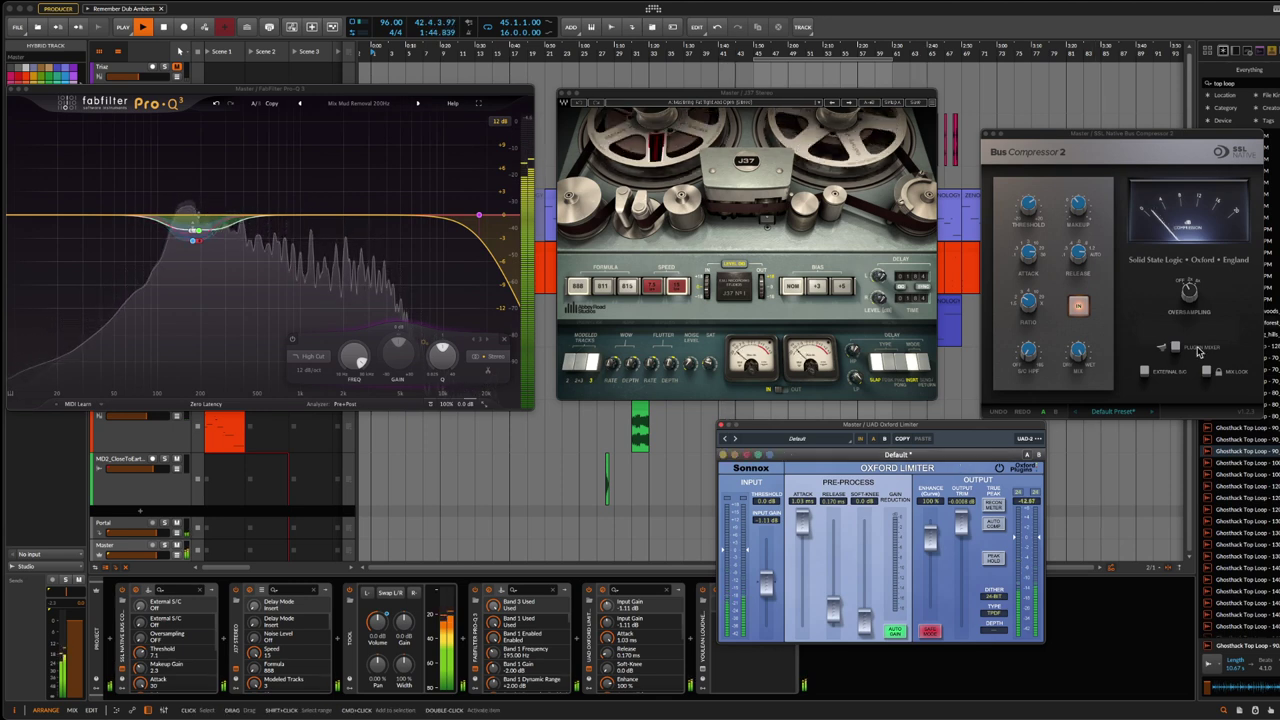
click(1190, 293)
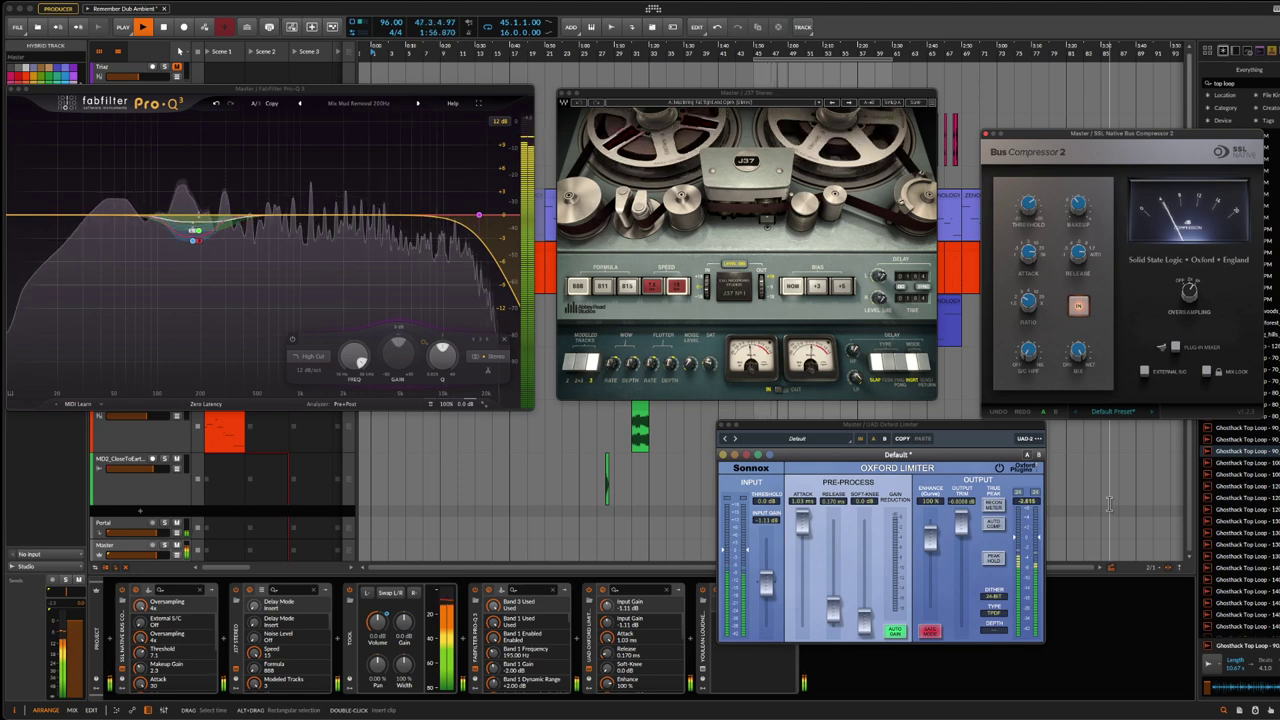
Step: Move the Pro-Q 3 and J37 windows clear of the track list and slightly raise the Ghosthack top-loop track's volume
drag(462, 93, 790, 342)
drag(813, 100, 966, 365)
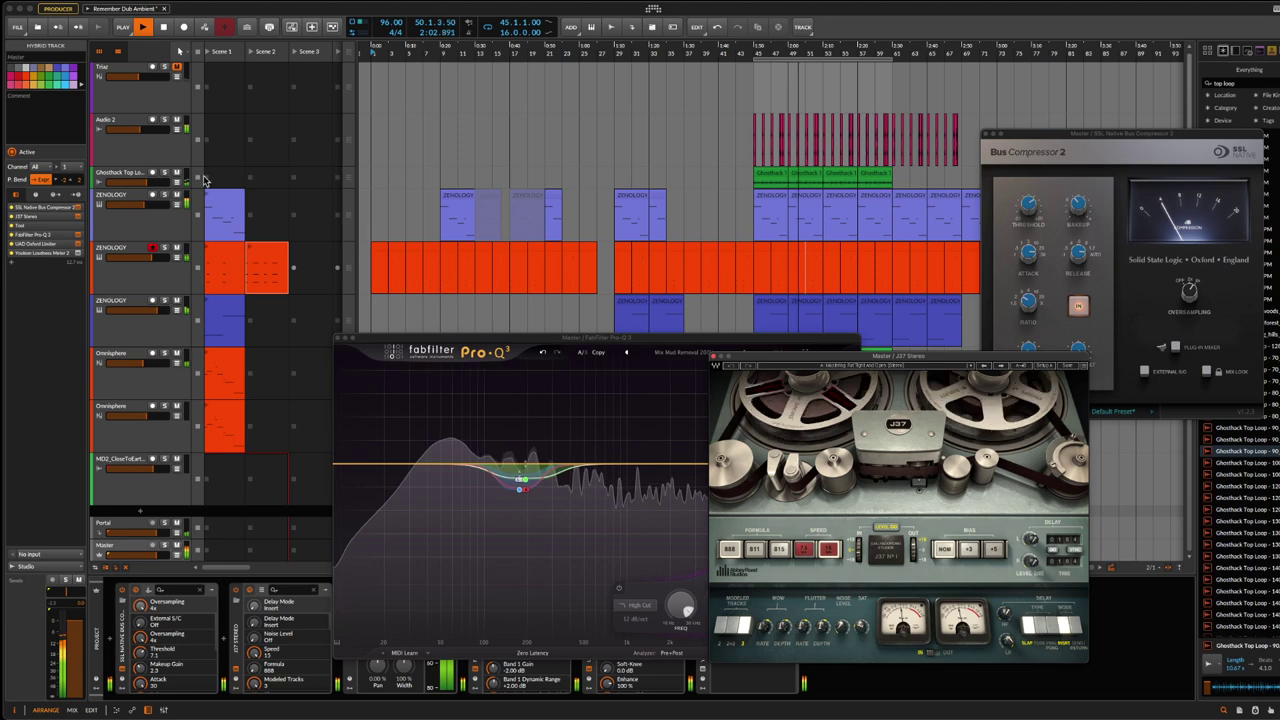
click(134, 129)
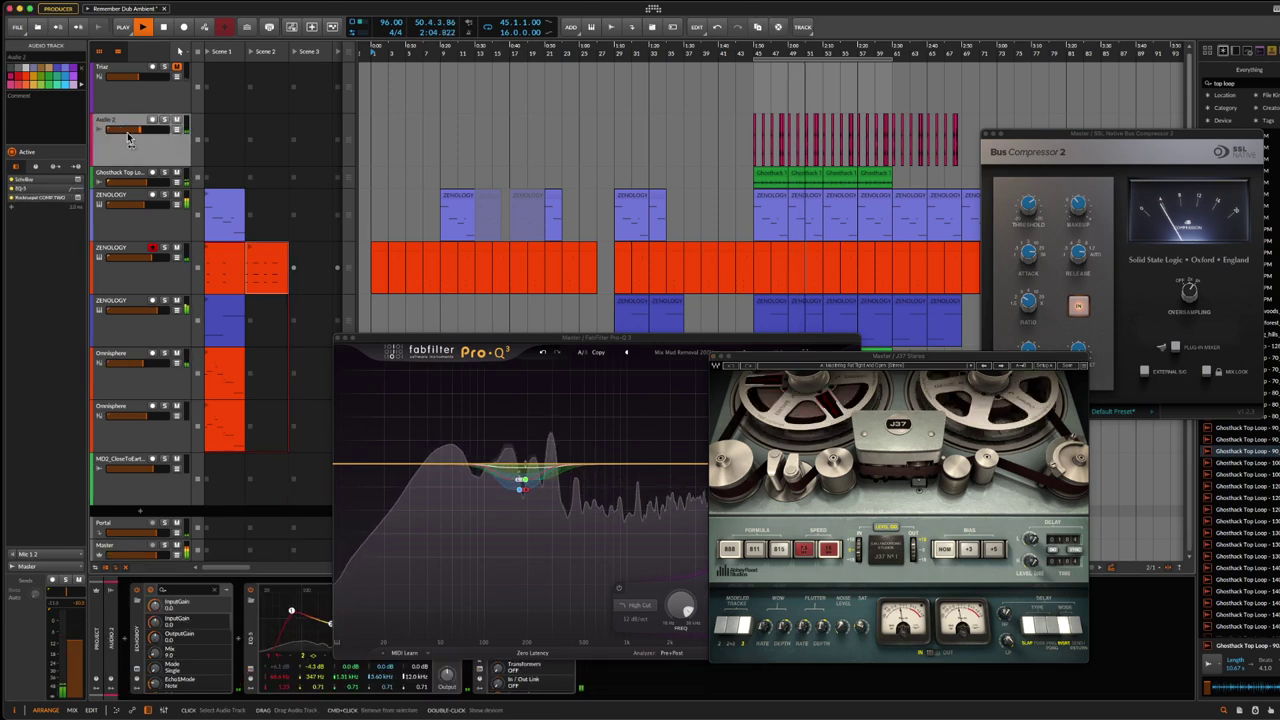
drag(134, 129, 155, 128)
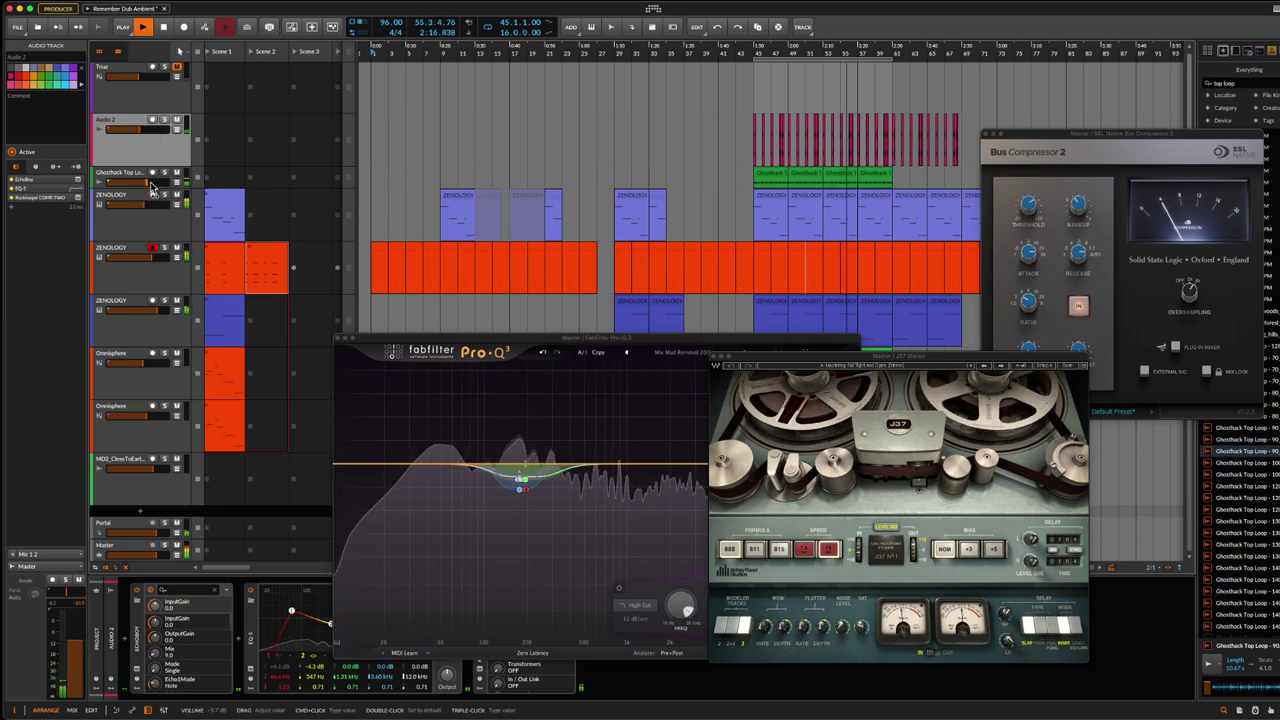
drag(152, 190, 154, 190)
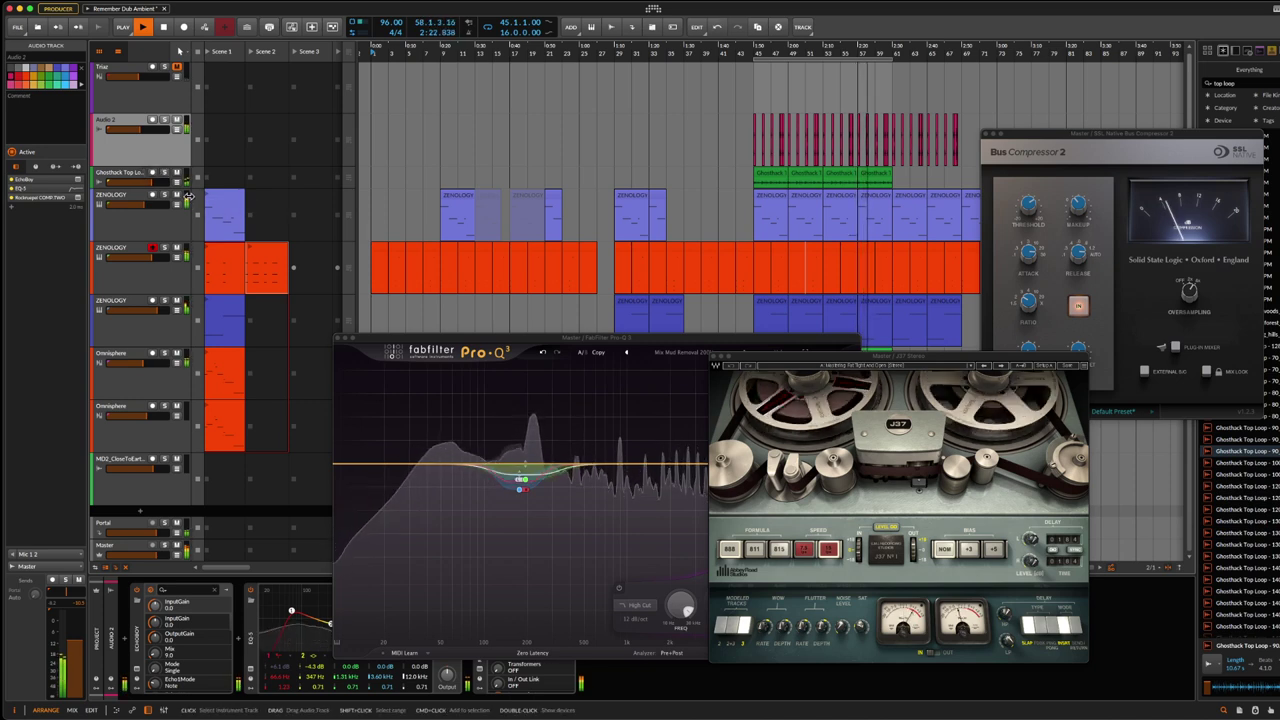
click(150, 180)
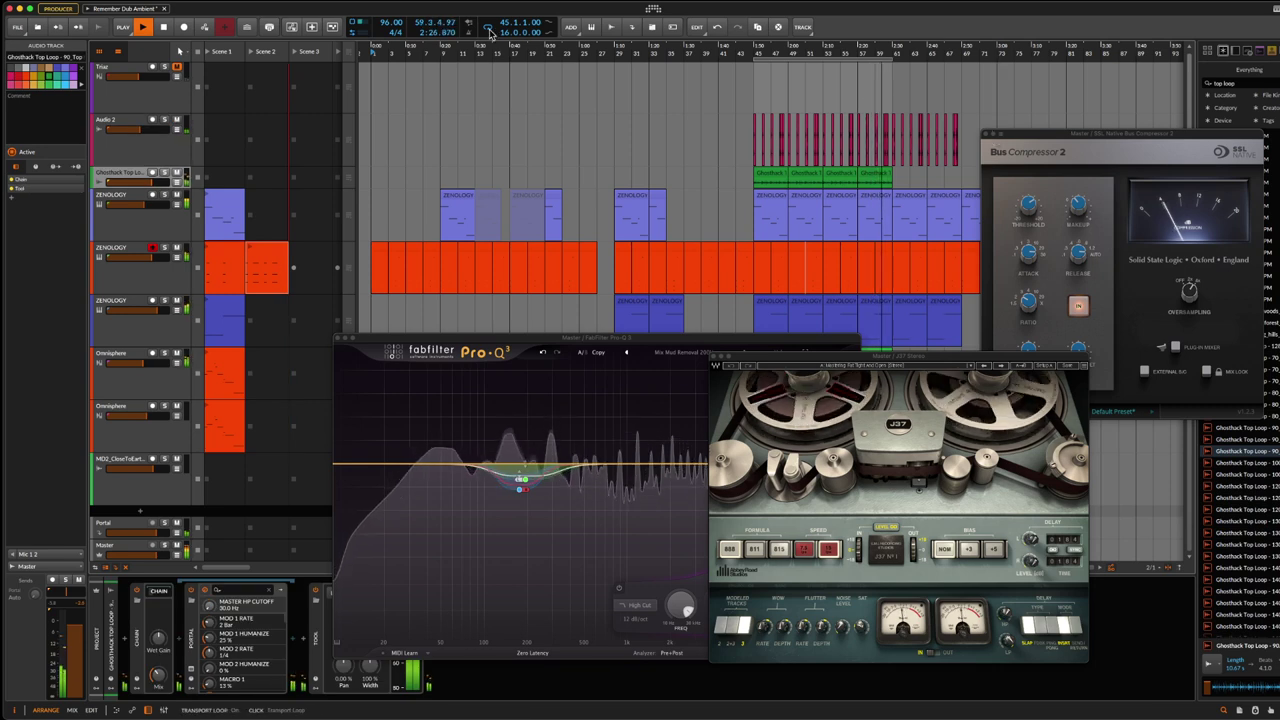
Step: Close the Master track's Bus Compressor 2, J37, Pro-Q 3 and Oxford Limiter plug-in windows
click(987, 133)
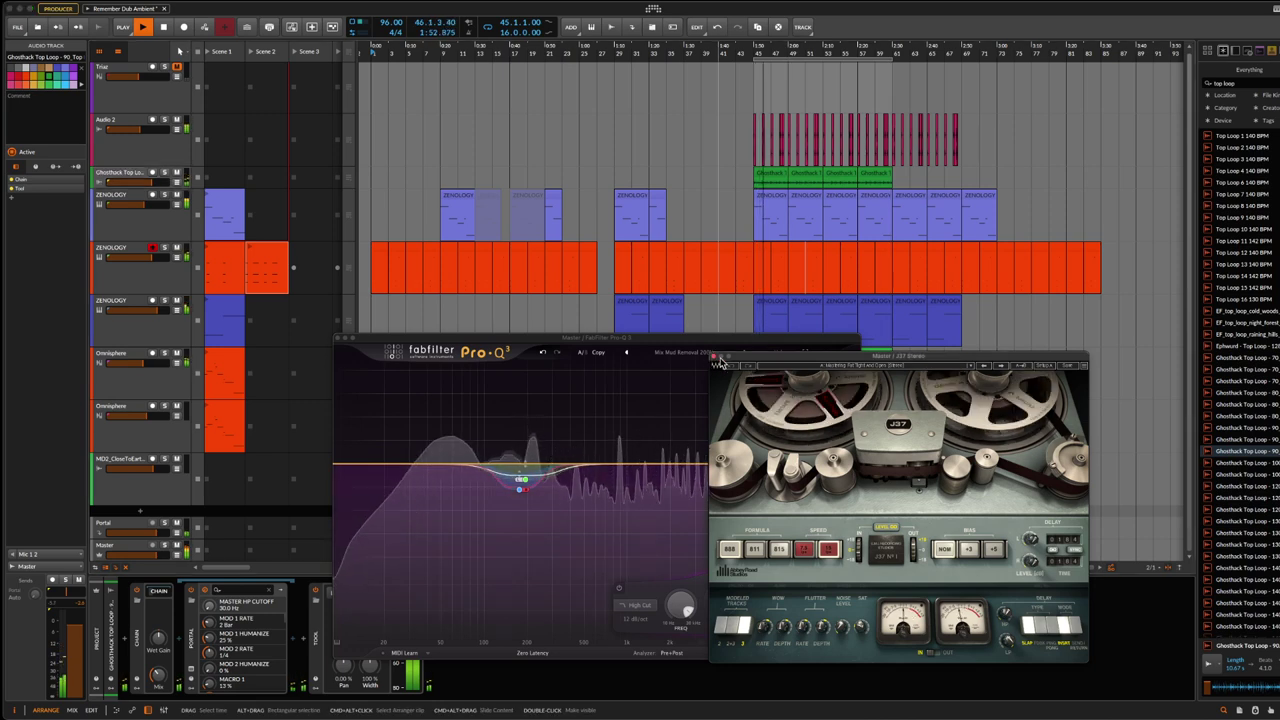
click(716, 357)
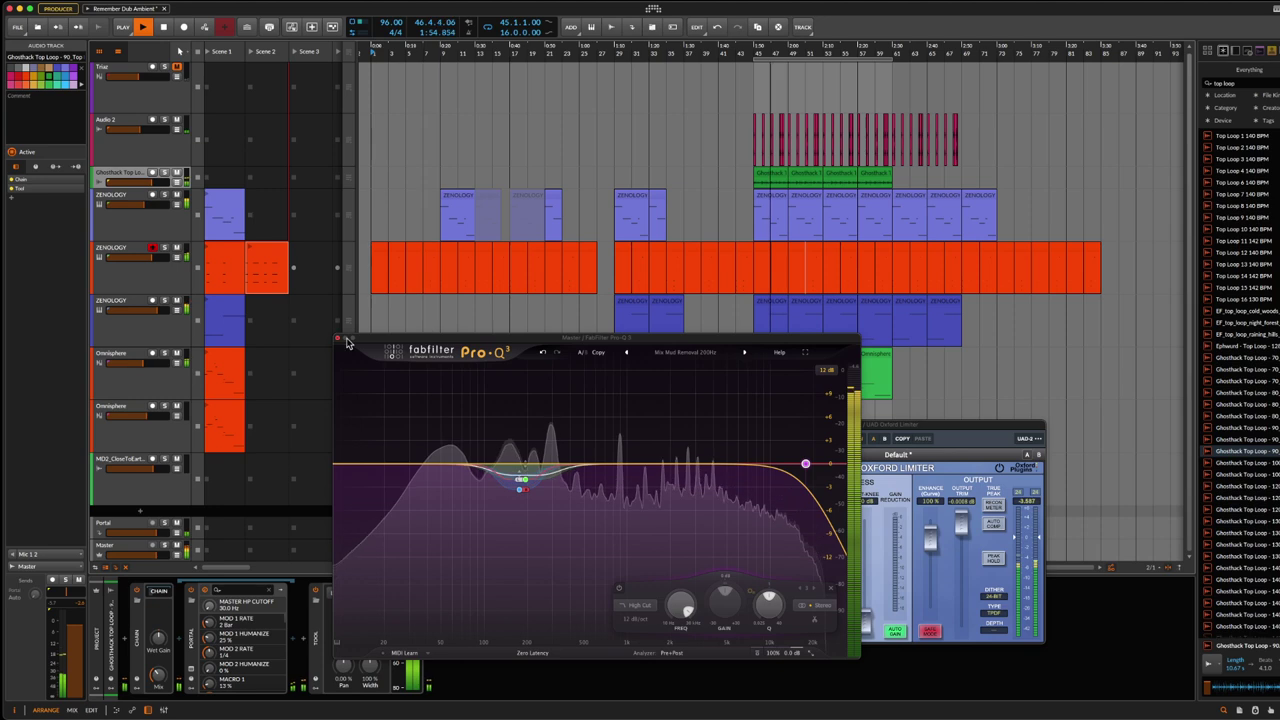
click(338, 343)
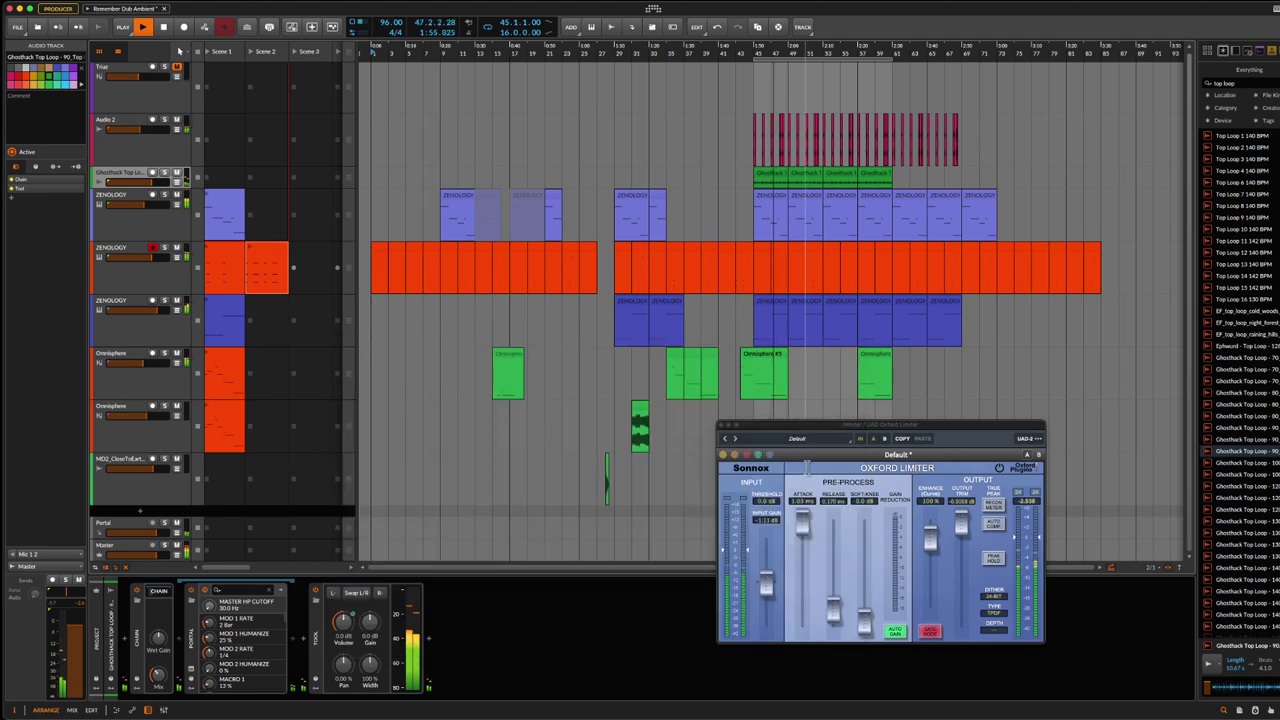
click(721, 426)
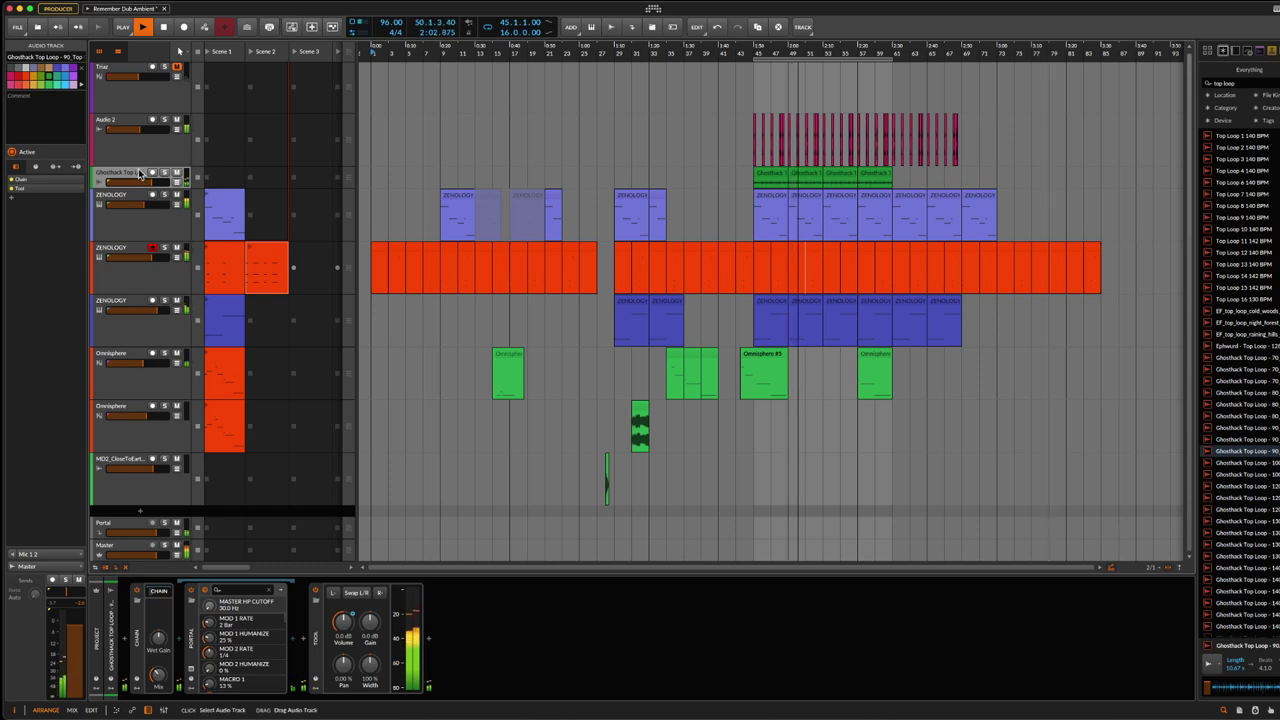
Step: Try Efx REFRACT from the favourite audio effects between Portal and Tool on the Ghosthack top-loop track, and delete it again
click(322, 592)
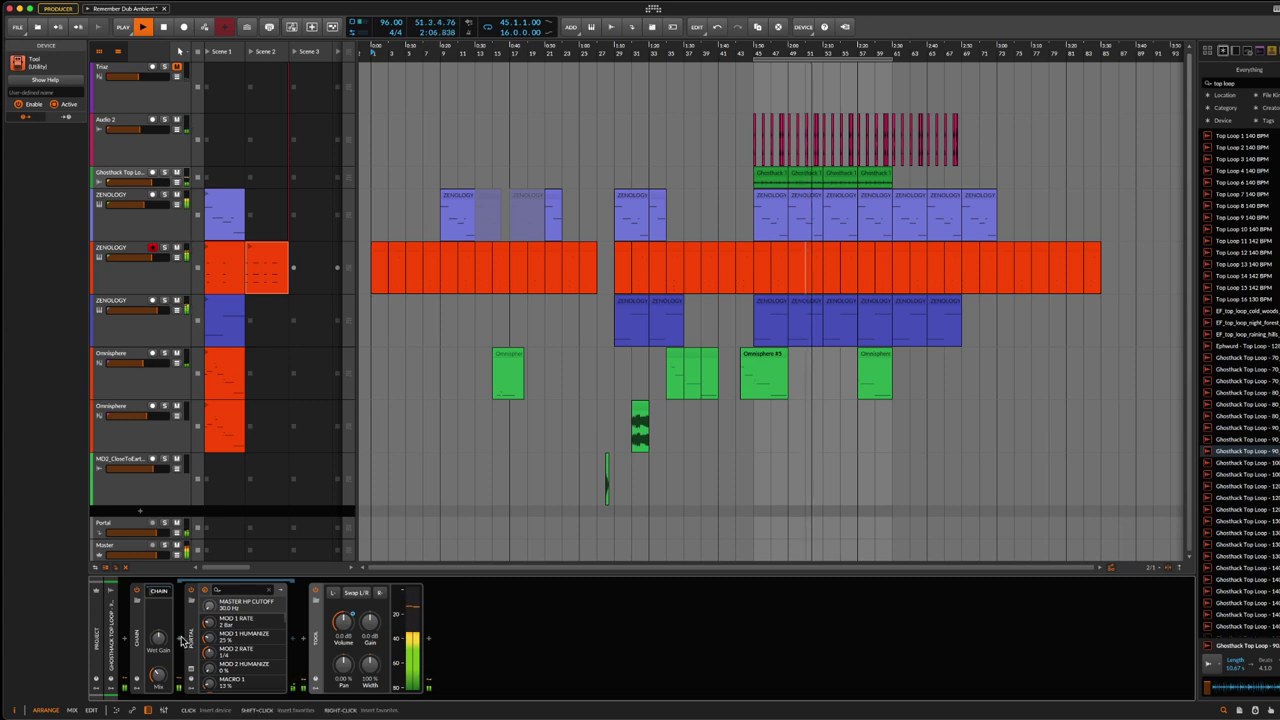
click(297, 643)
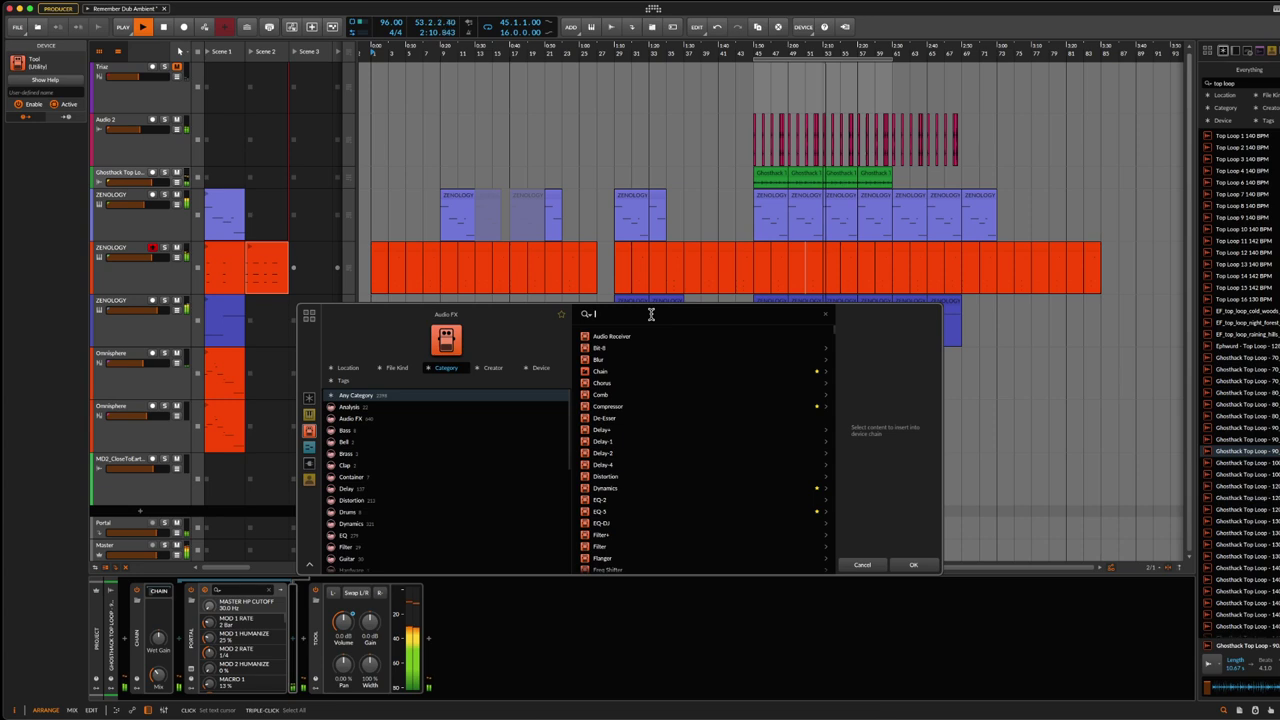
click(563, 316)
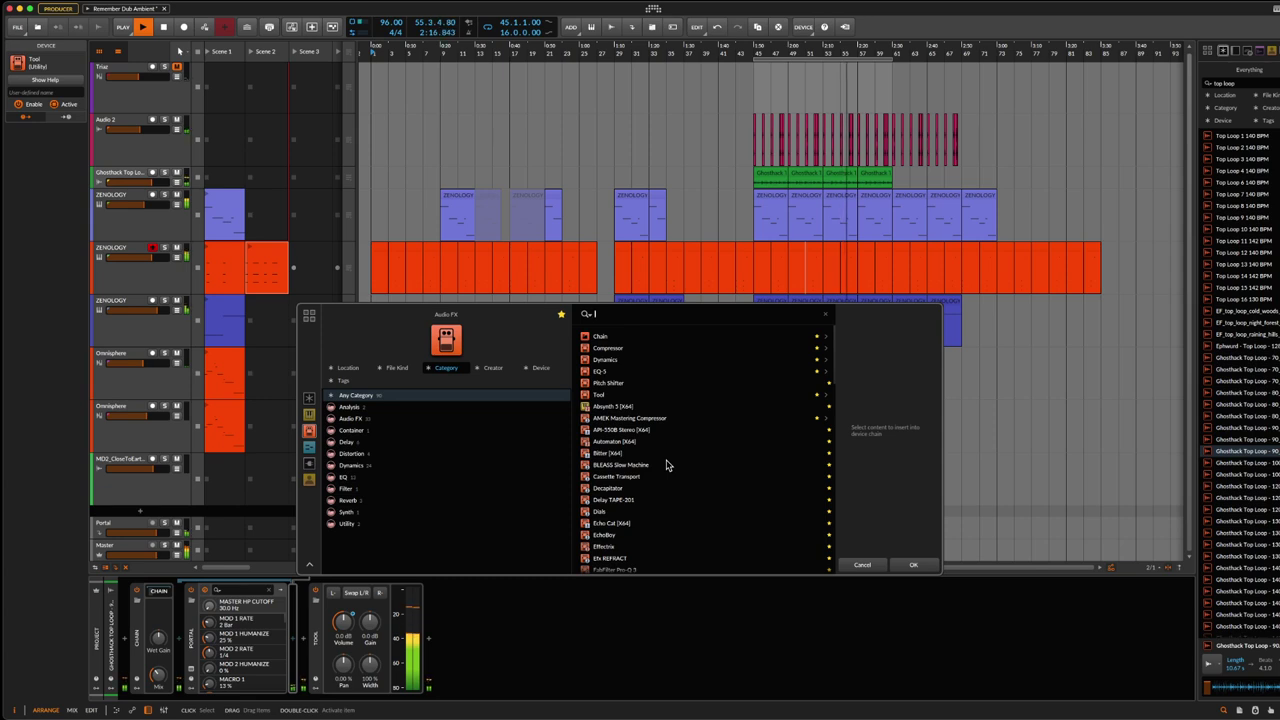
scroll(667, 465, down, 3)
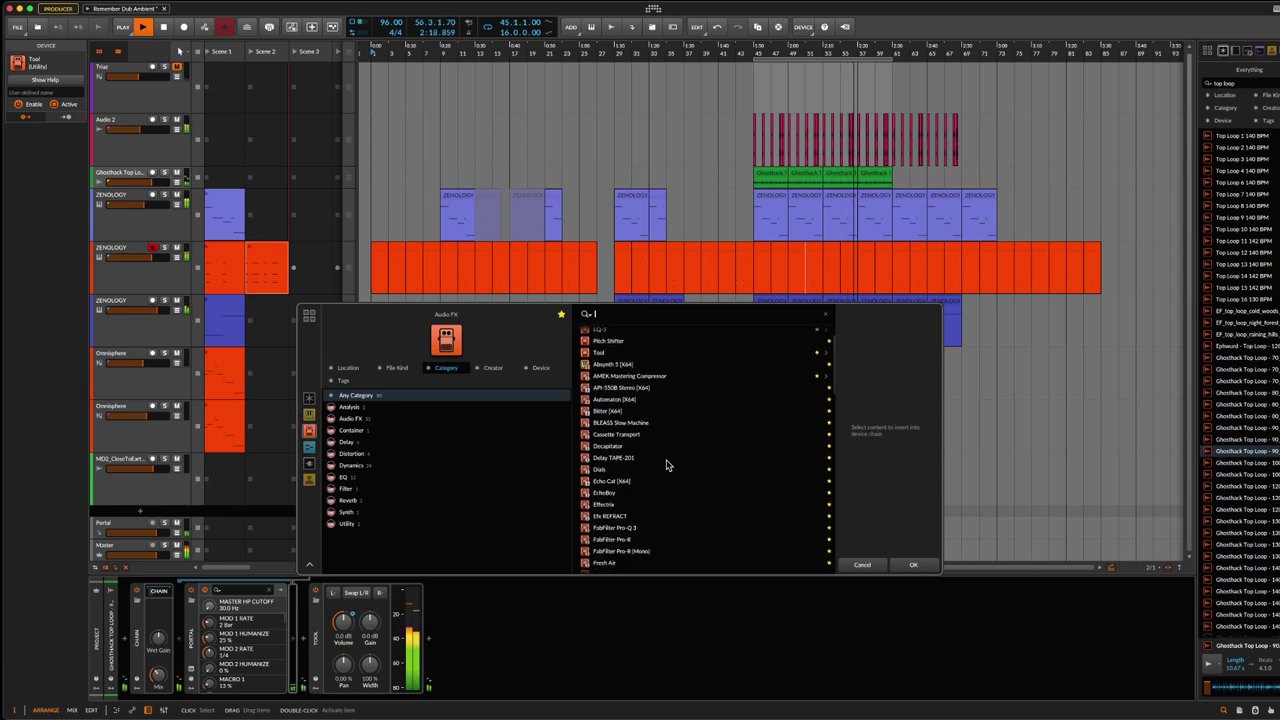
click(610, 485)
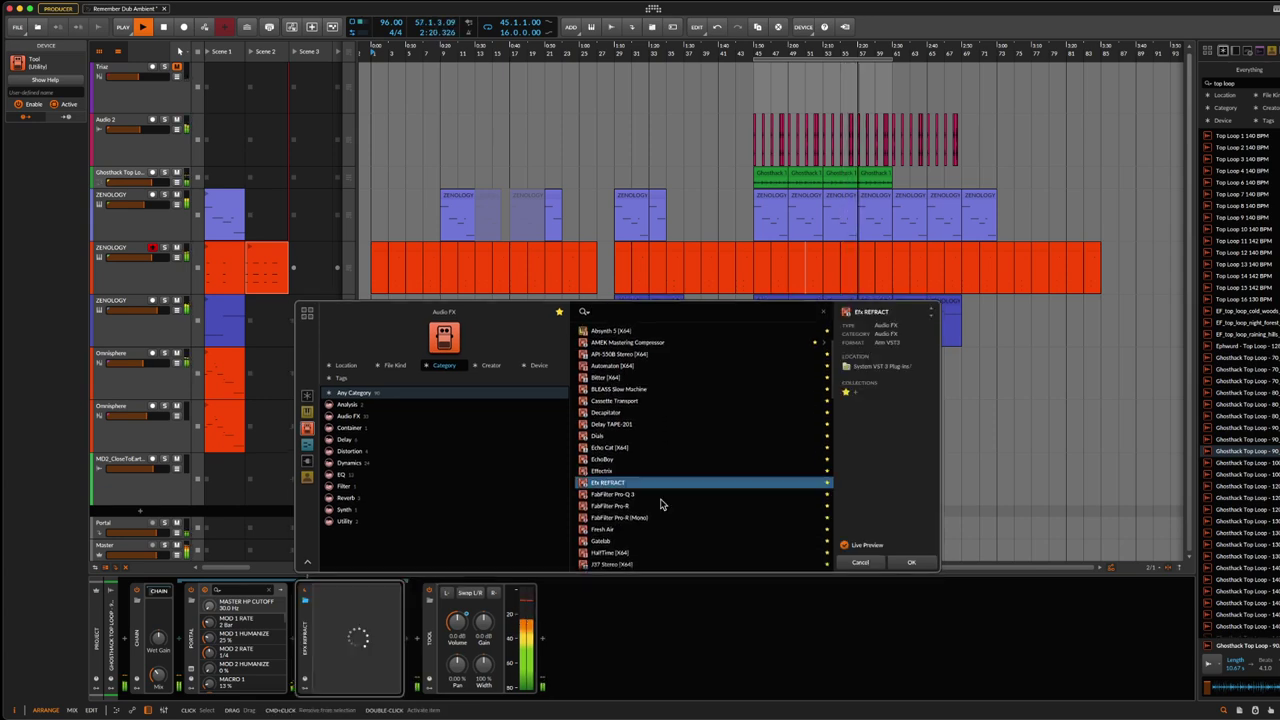
click(912, 565)
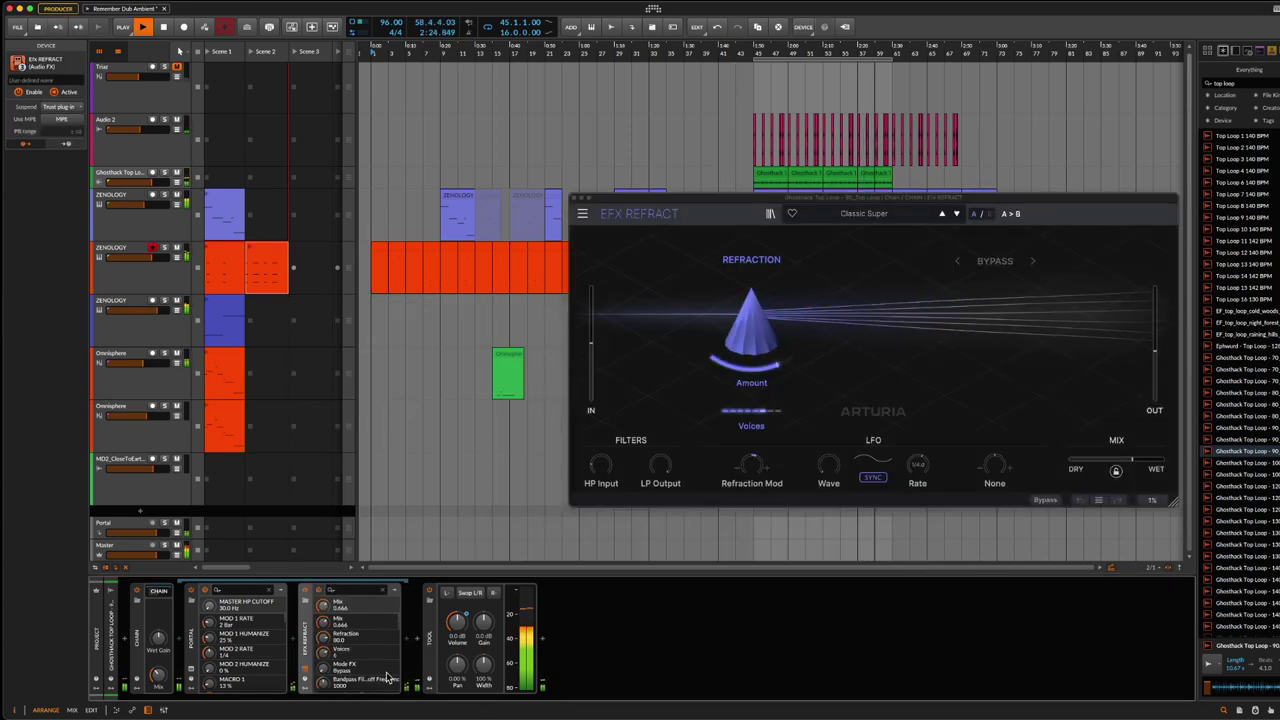
key(Delete)
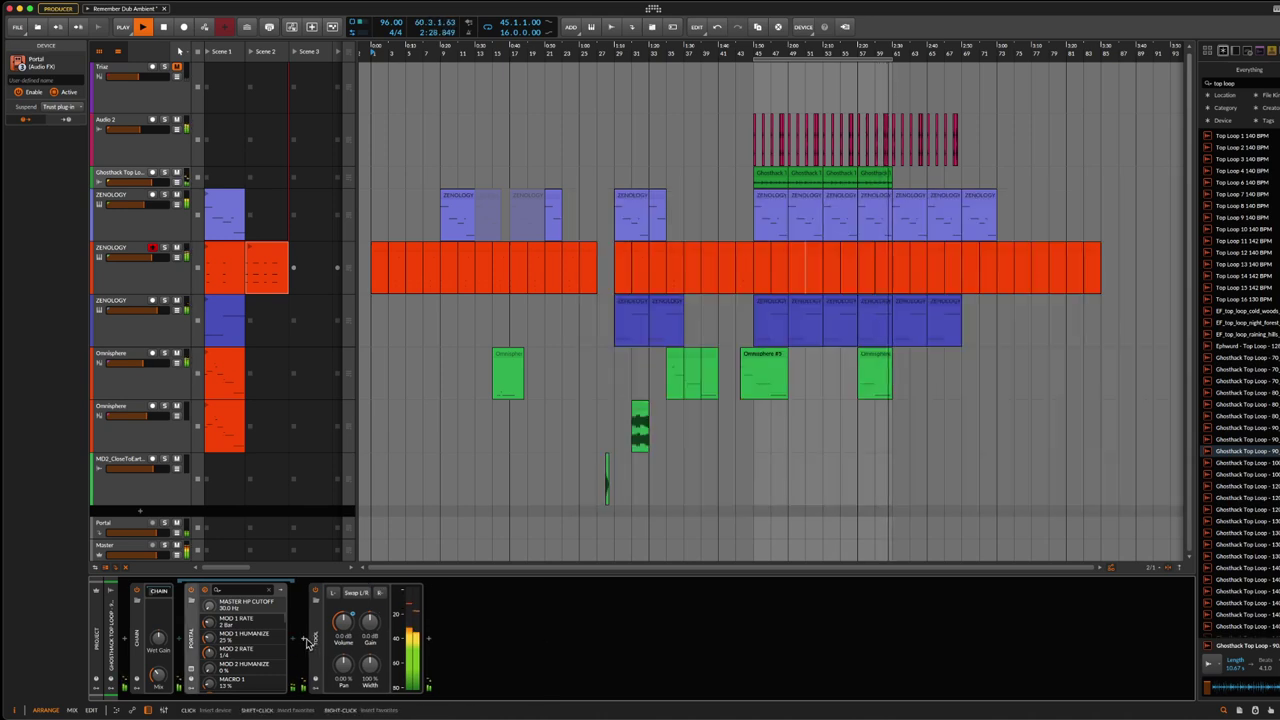
Step: Insert Replicant 3 from the favourite audio effects directly between Portal and Tool on the Ghosthack top-loop track
click(295, 641)
click(596, 315)
click(572, 315)
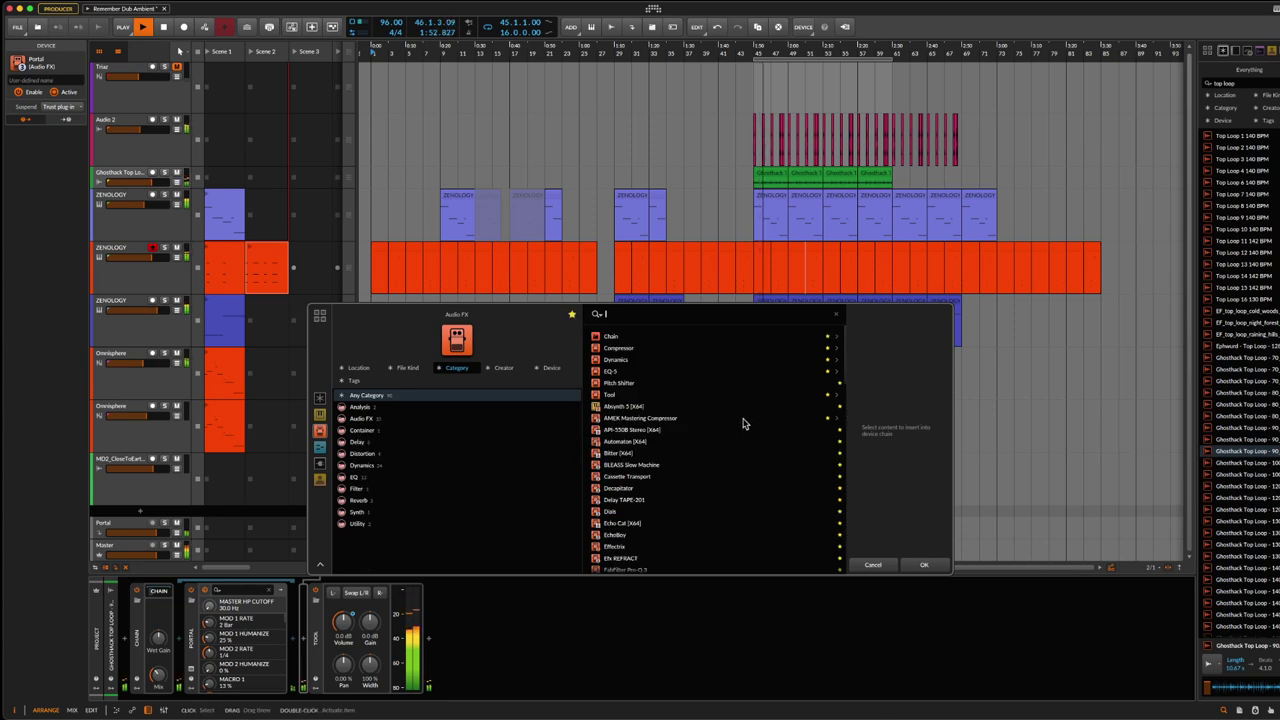
scroll(743, 424, down, 3)
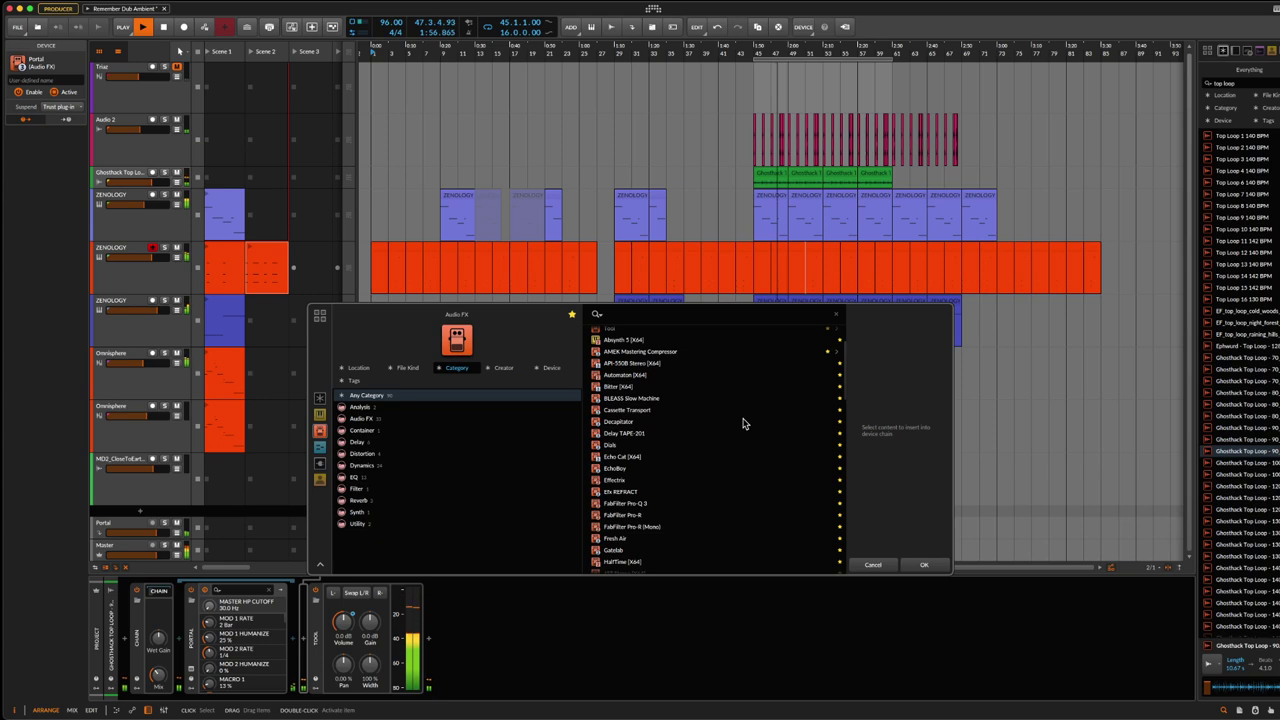
scroll(743, 424, down, 2)
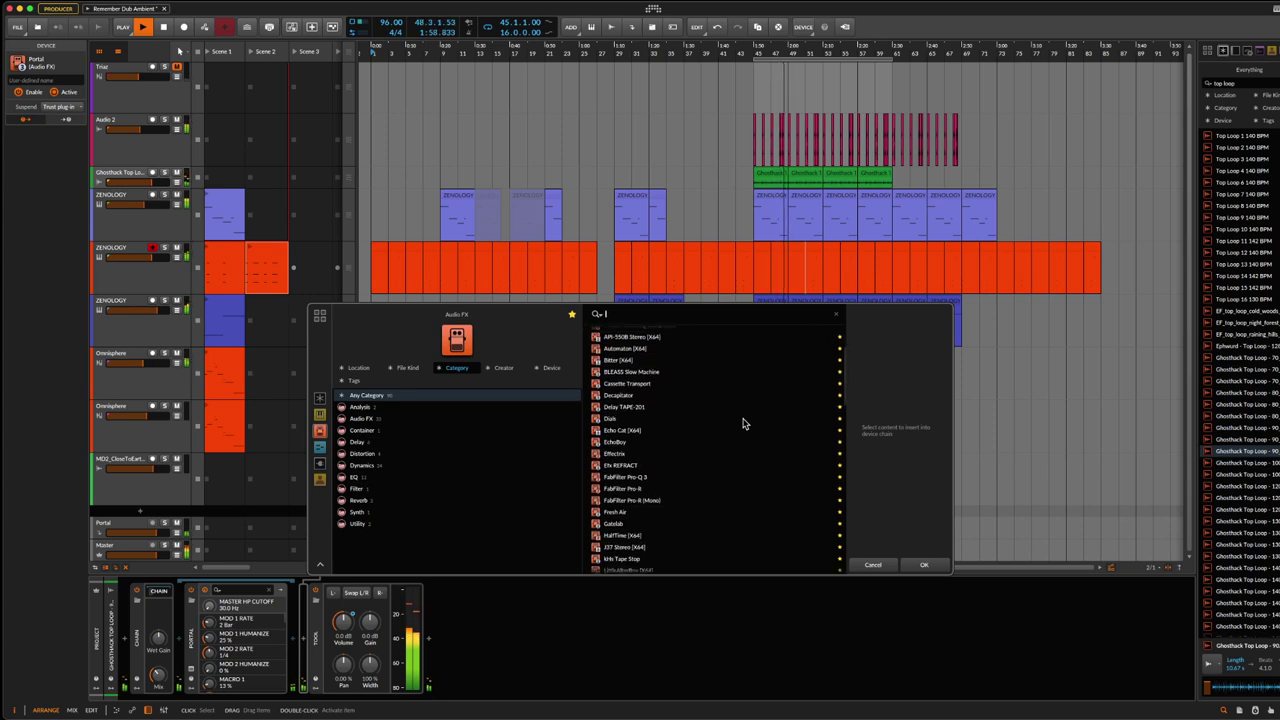
scroll(743, 424, down, 3)
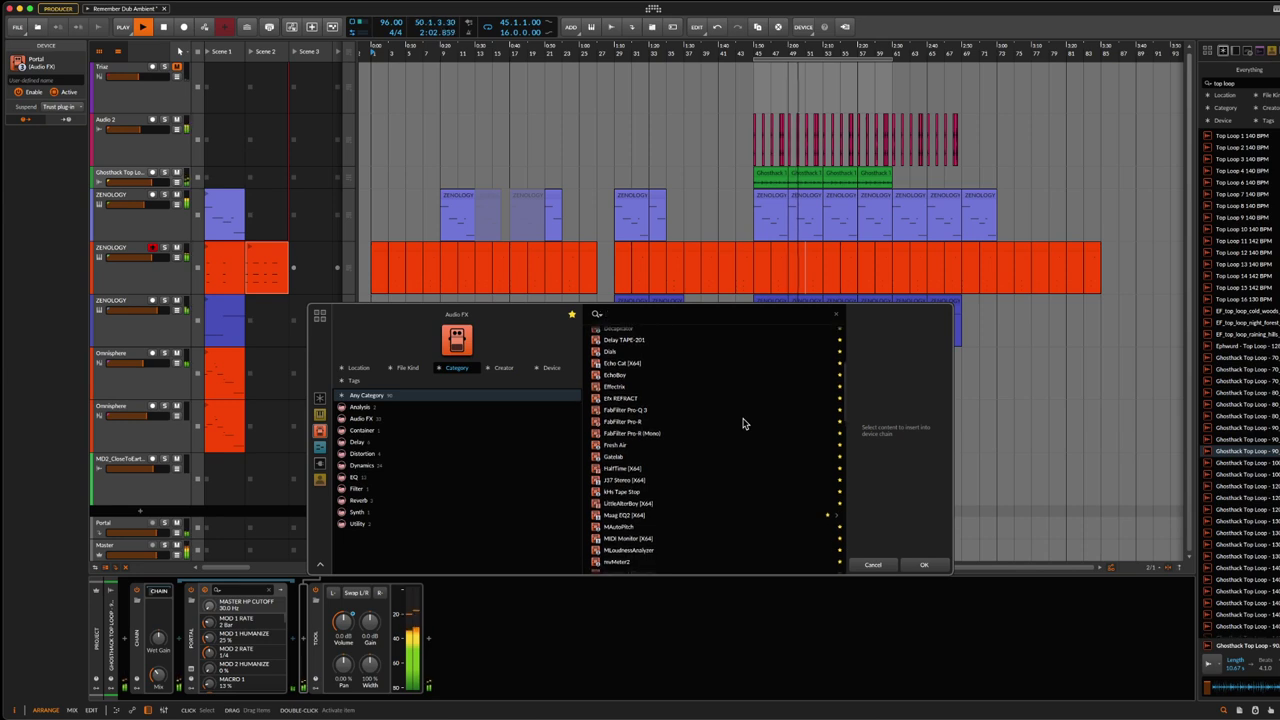
scroll(743, 424, down, 3)
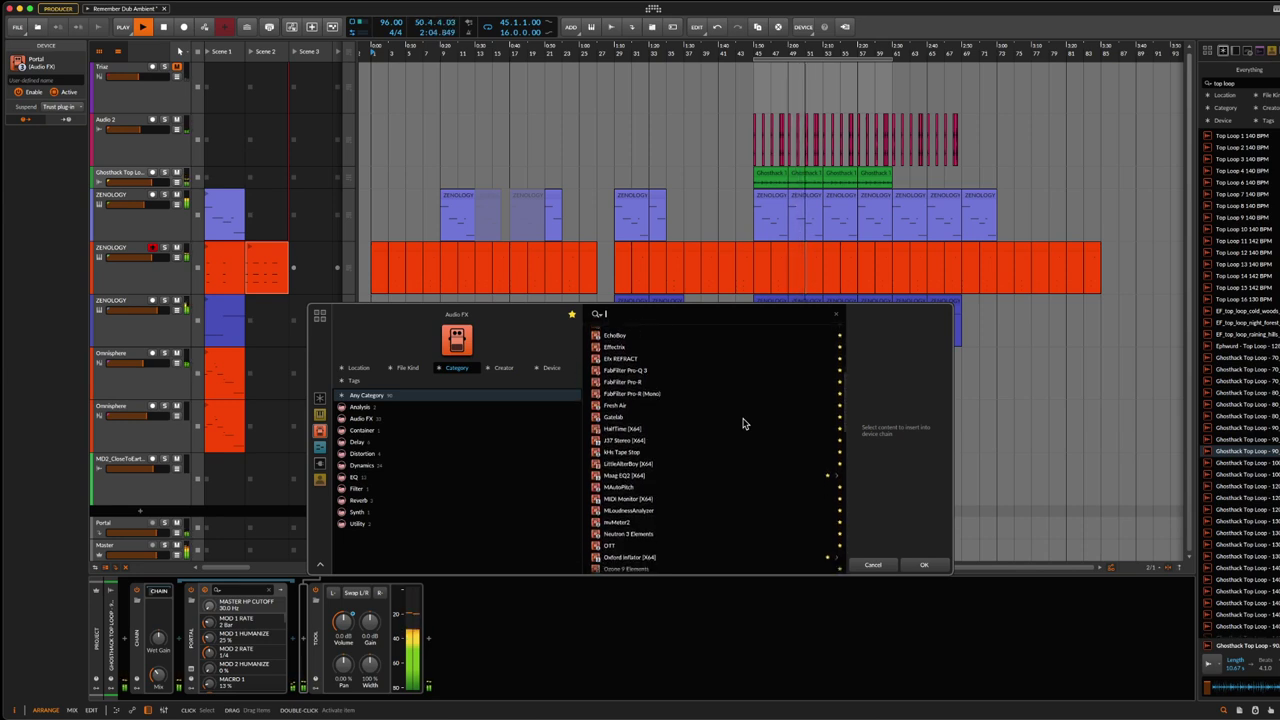
scroll(743, 424, down, 3)
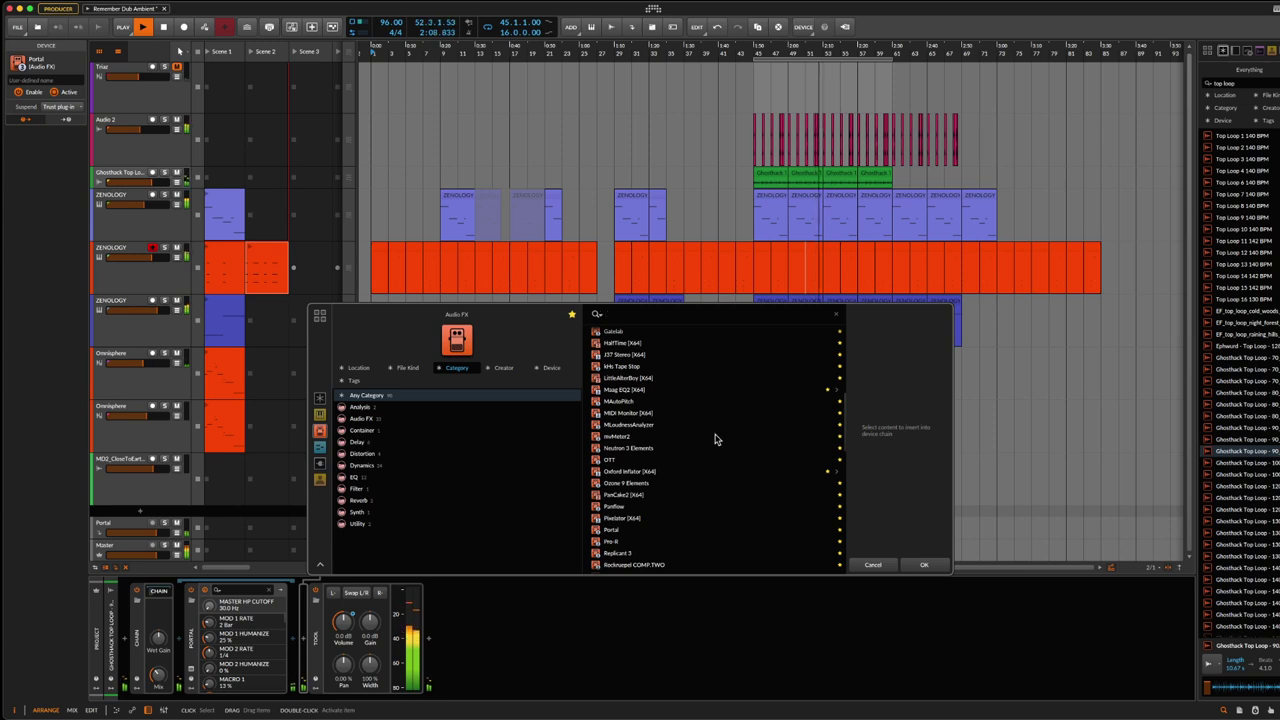
click(616, 552)
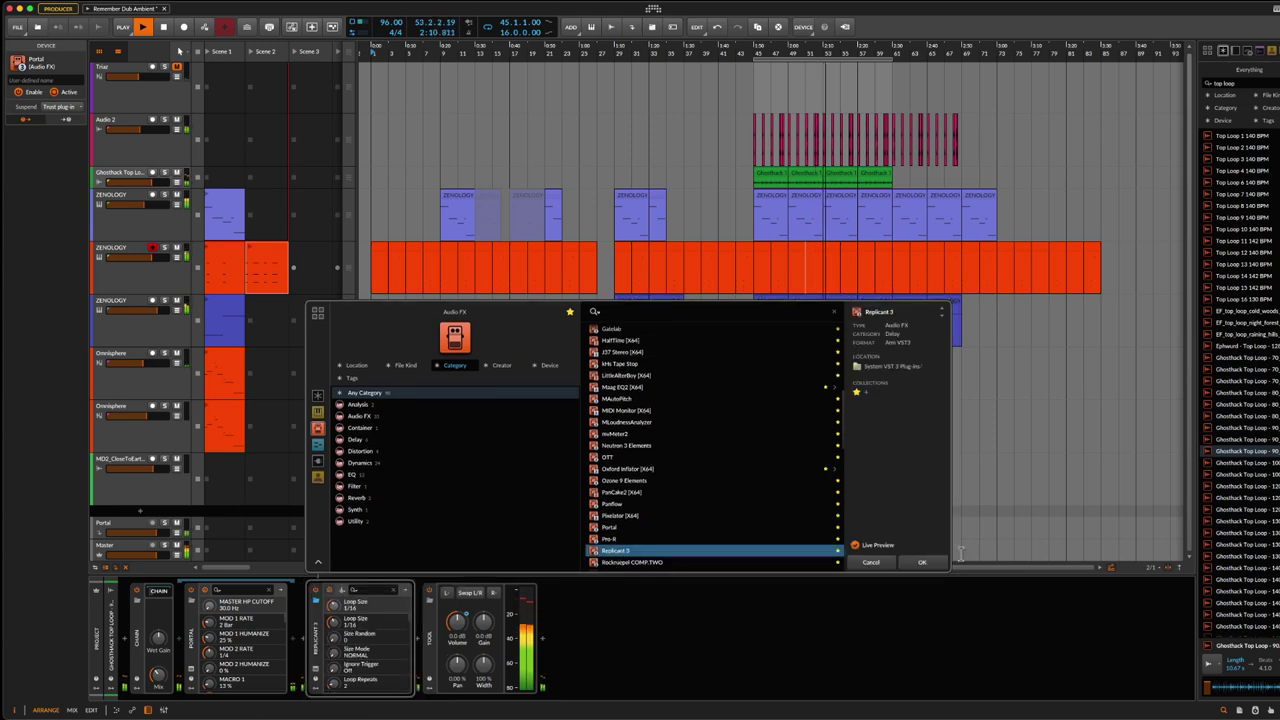
click(923, 563)
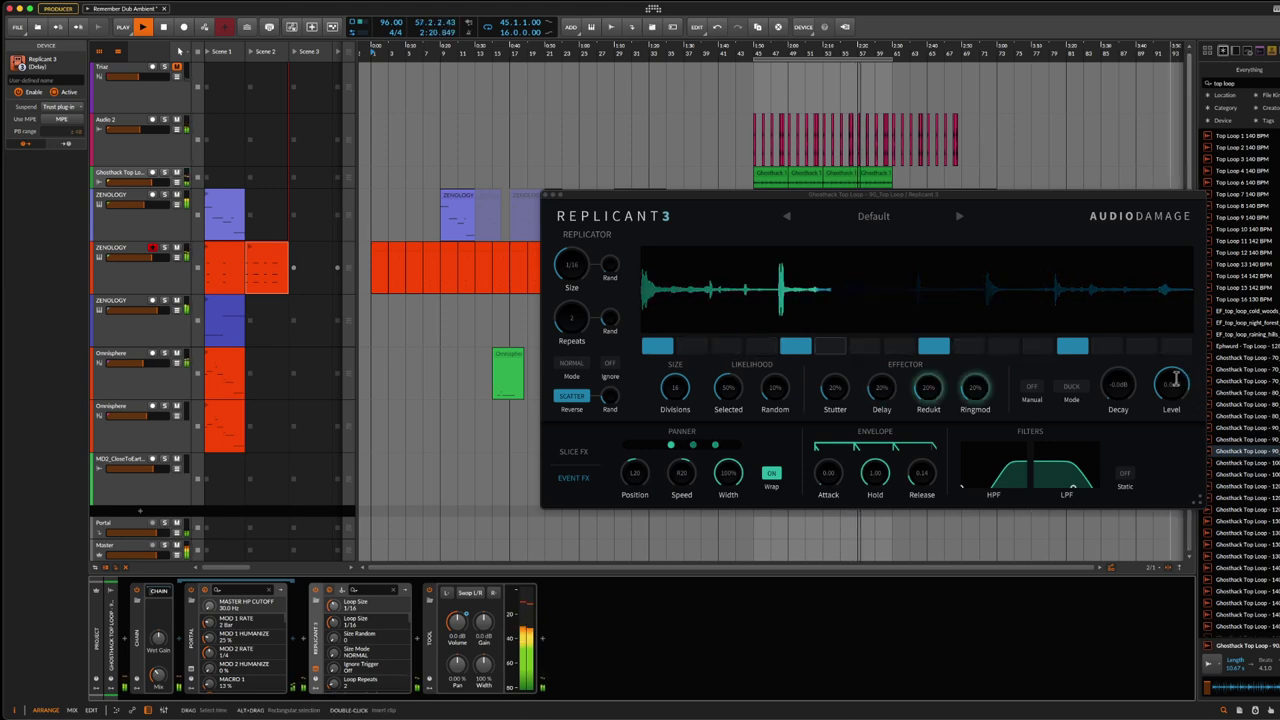
Step: Try Replicant 3 with its effect level lowered to -27.5 dB and delete the device from the top-loop track
drag(1174, 381, 1178, 563)
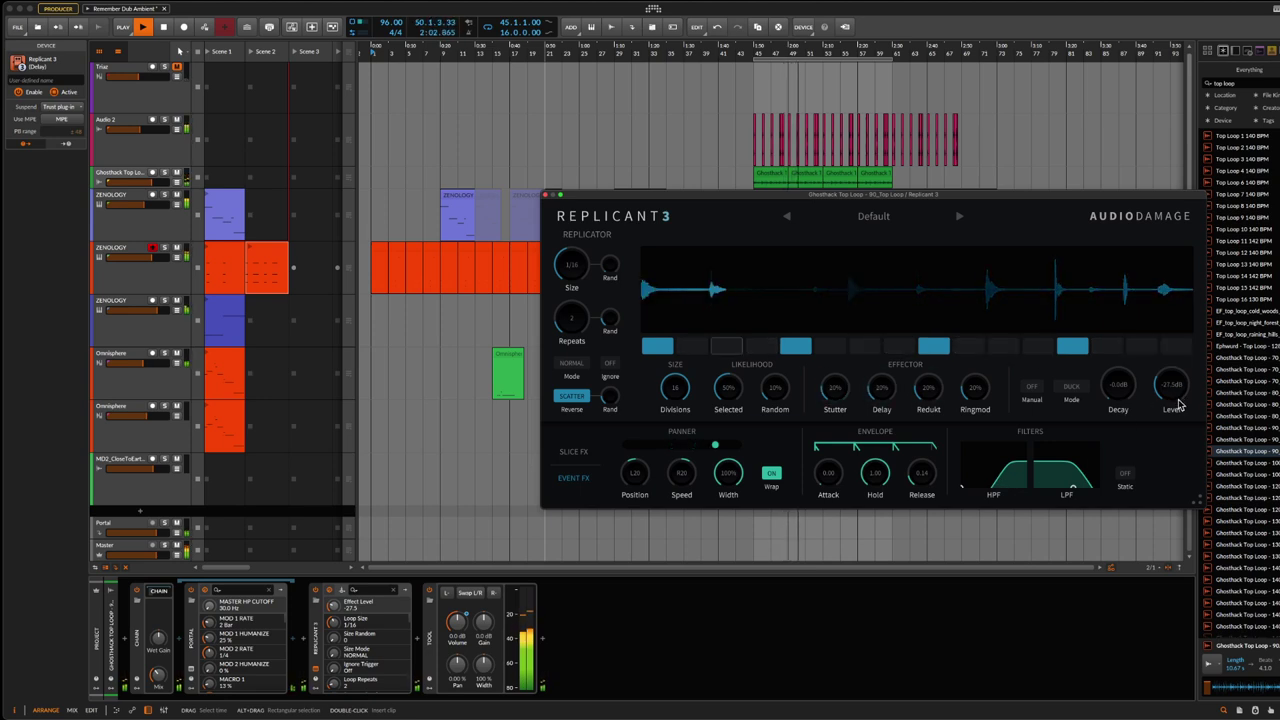
click(316, 647)
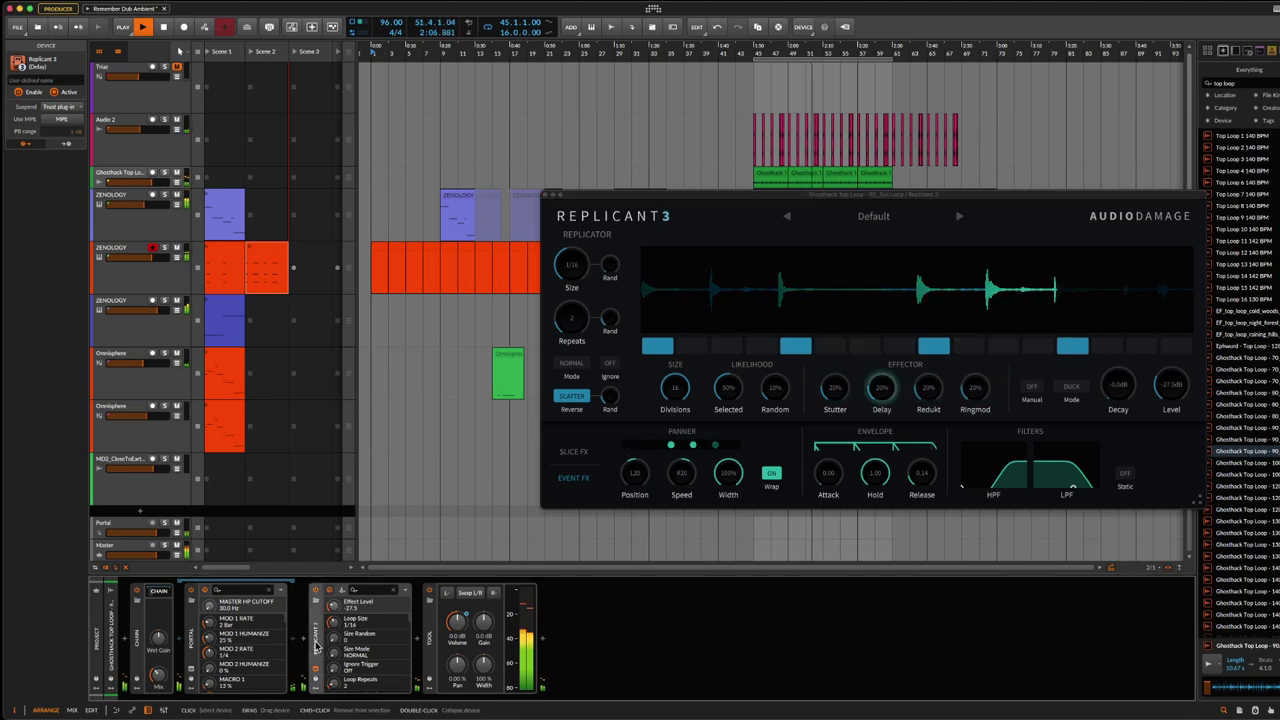
key(Delete)
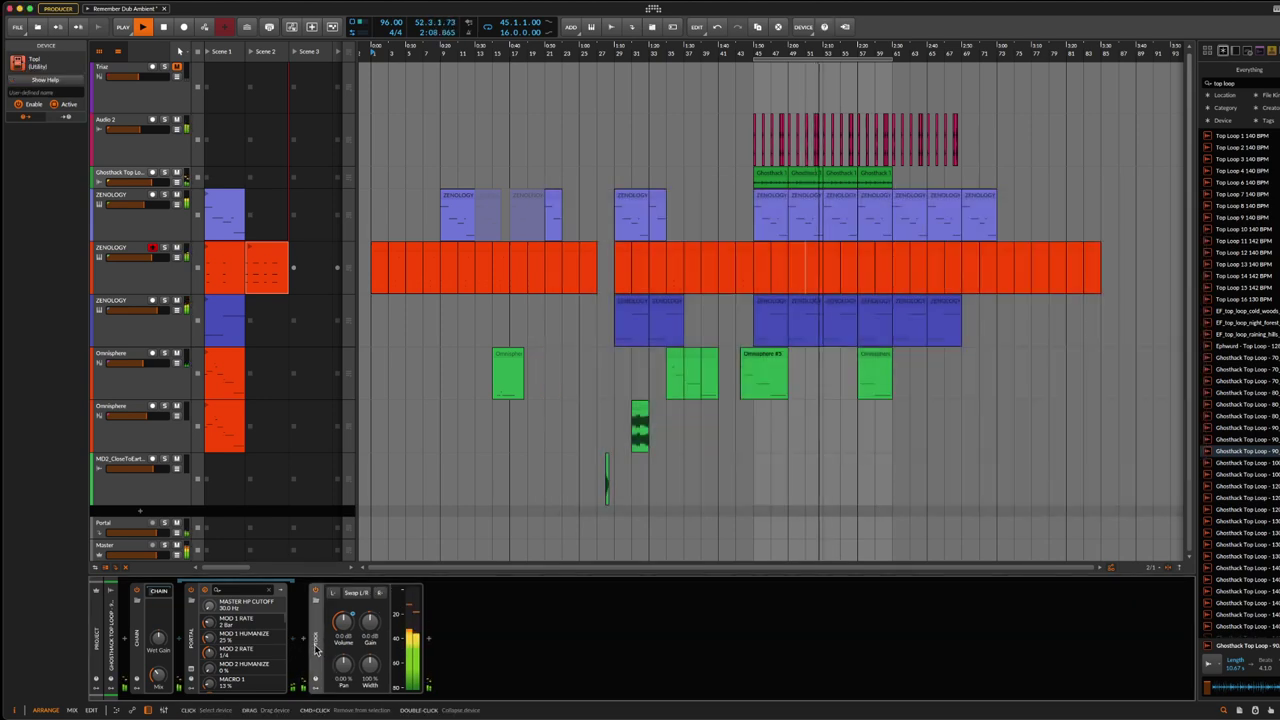
Step: Insert a Chain container between Portal and Tool on the Ghosthack top-loop track
click(326, 644)
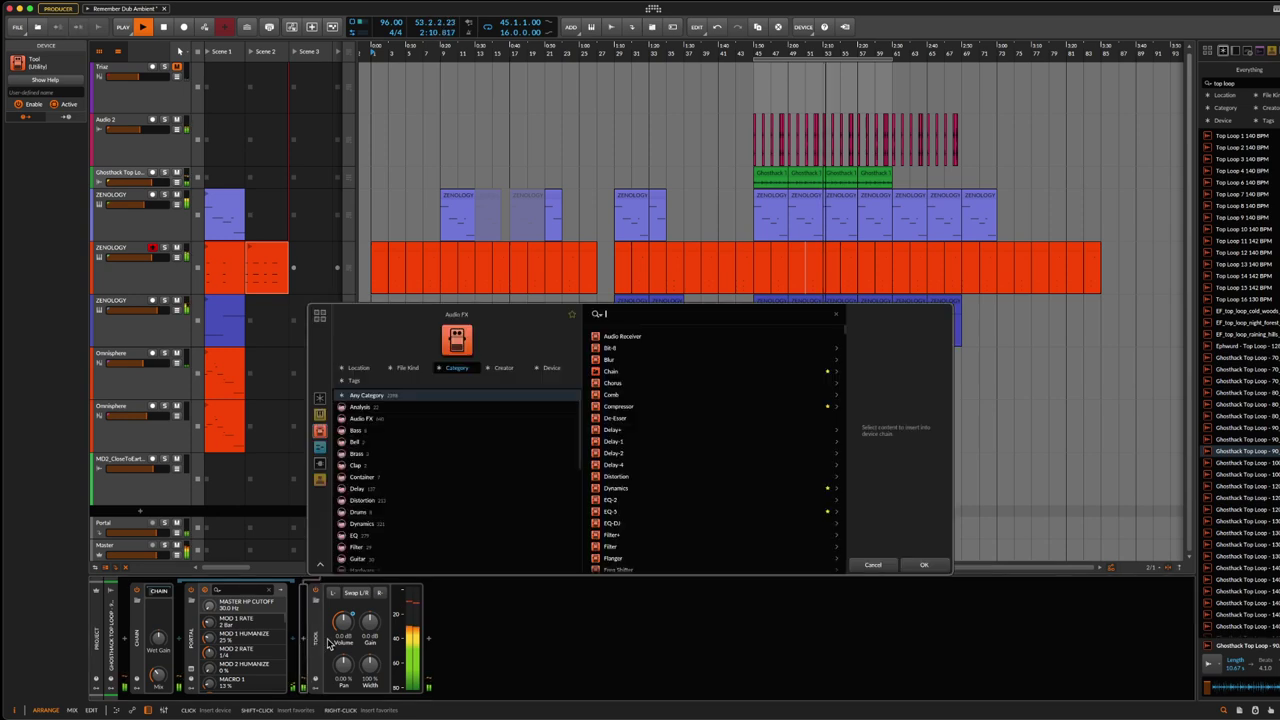
text(chain)
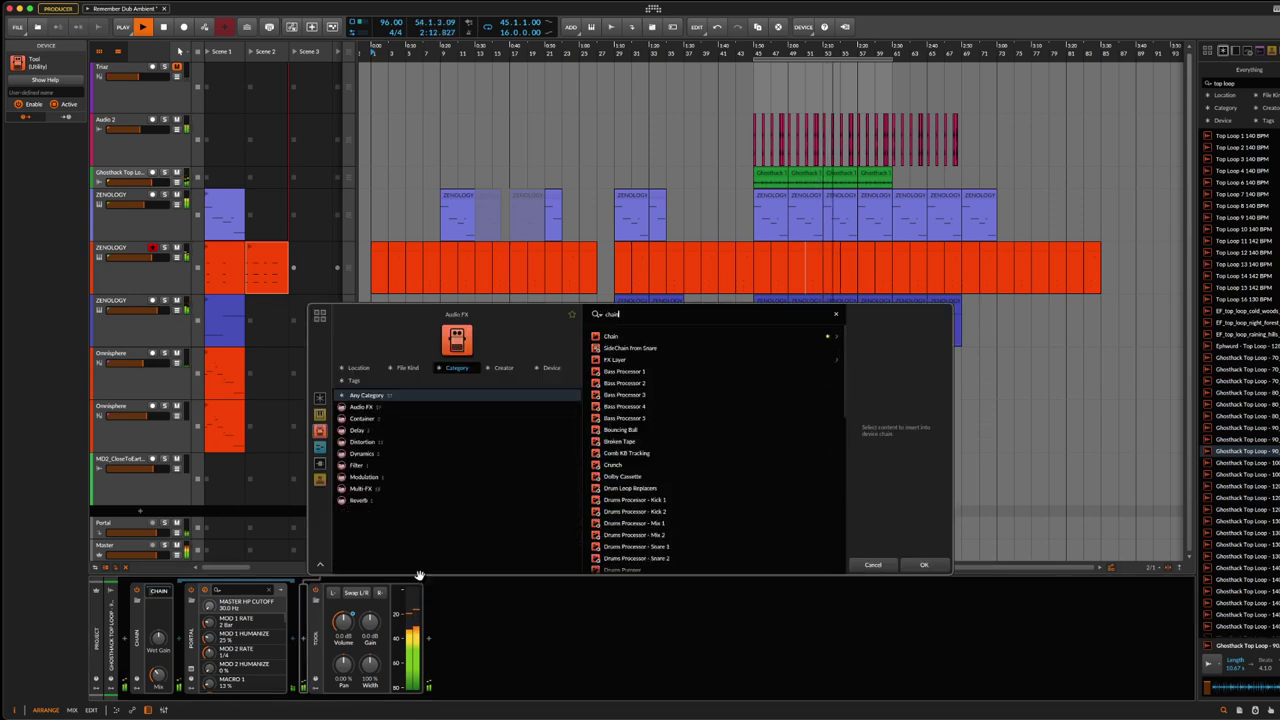
click(626, 334)
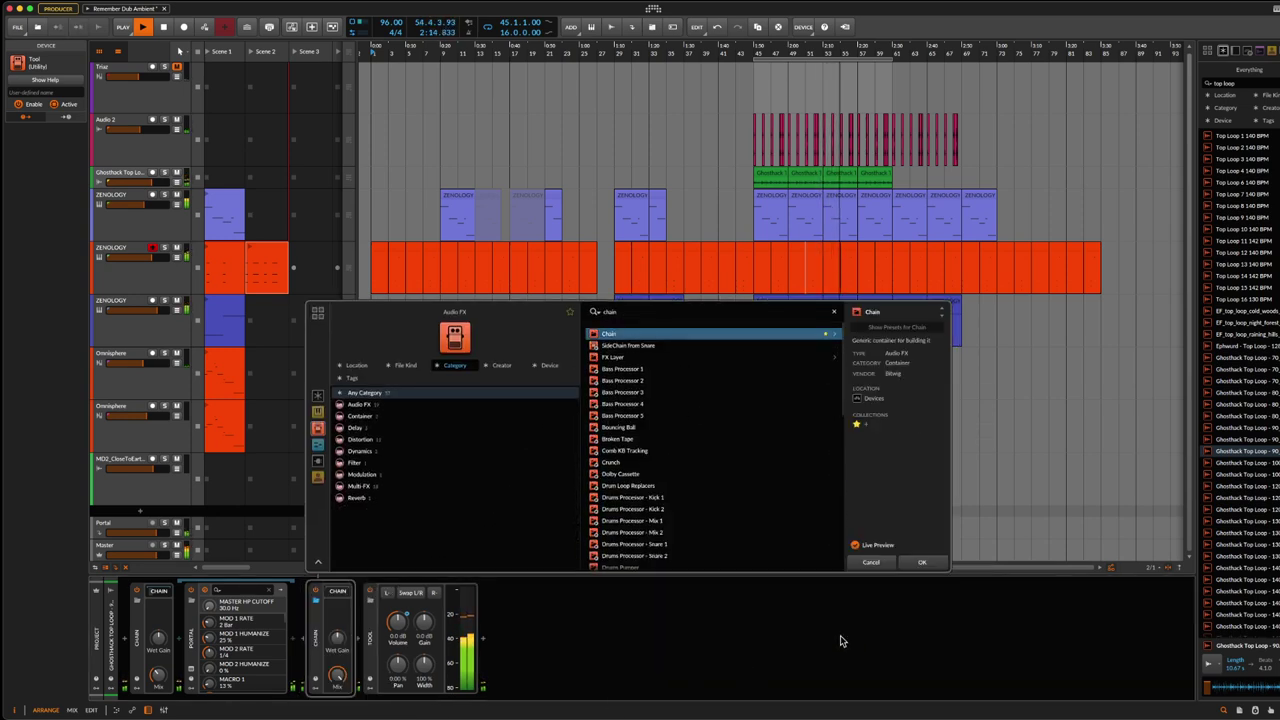
click(918, 562)
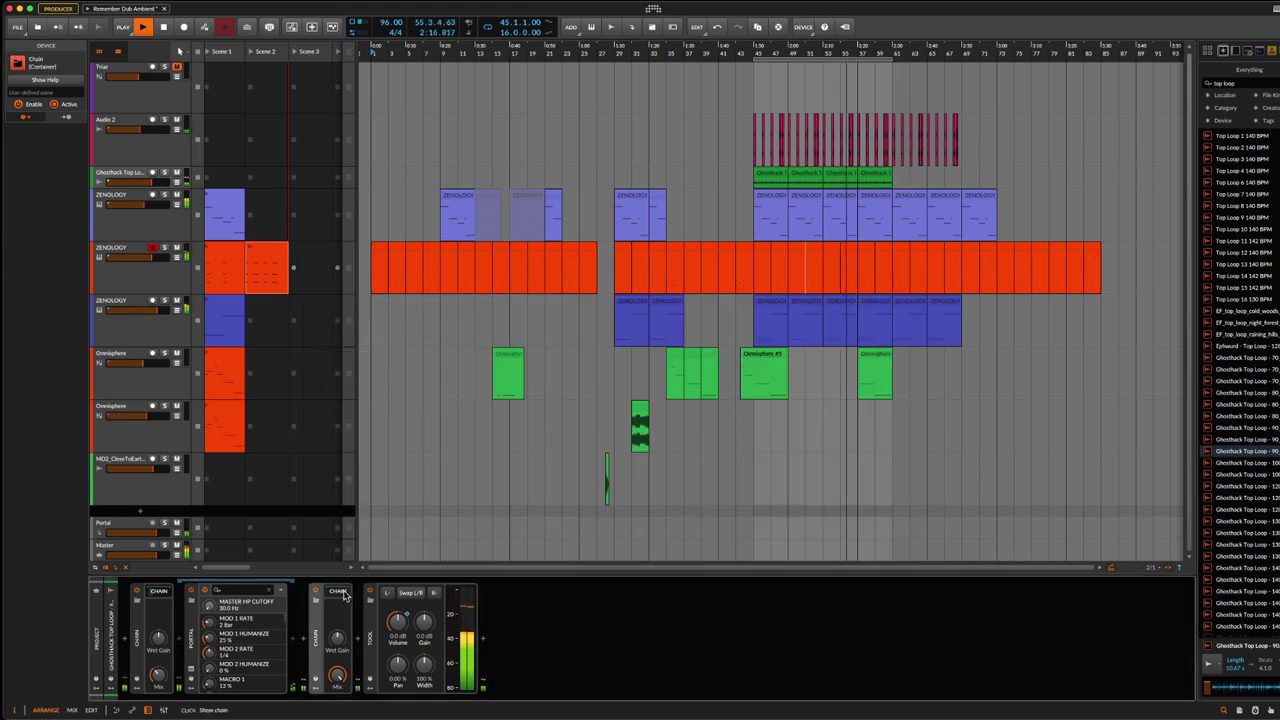
Step: Add Replicant 3 inside the new Chain container, choosing it over Replika from a search for "re"
double_click(362, 637)
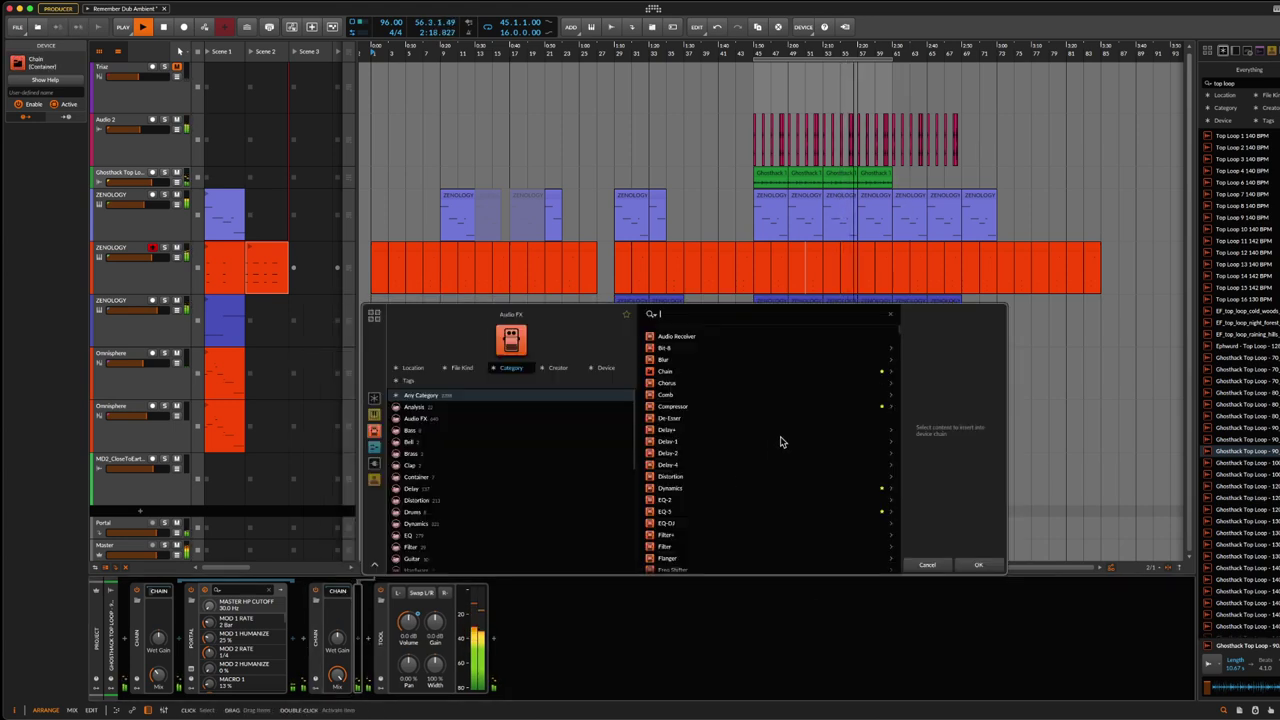
text(re)
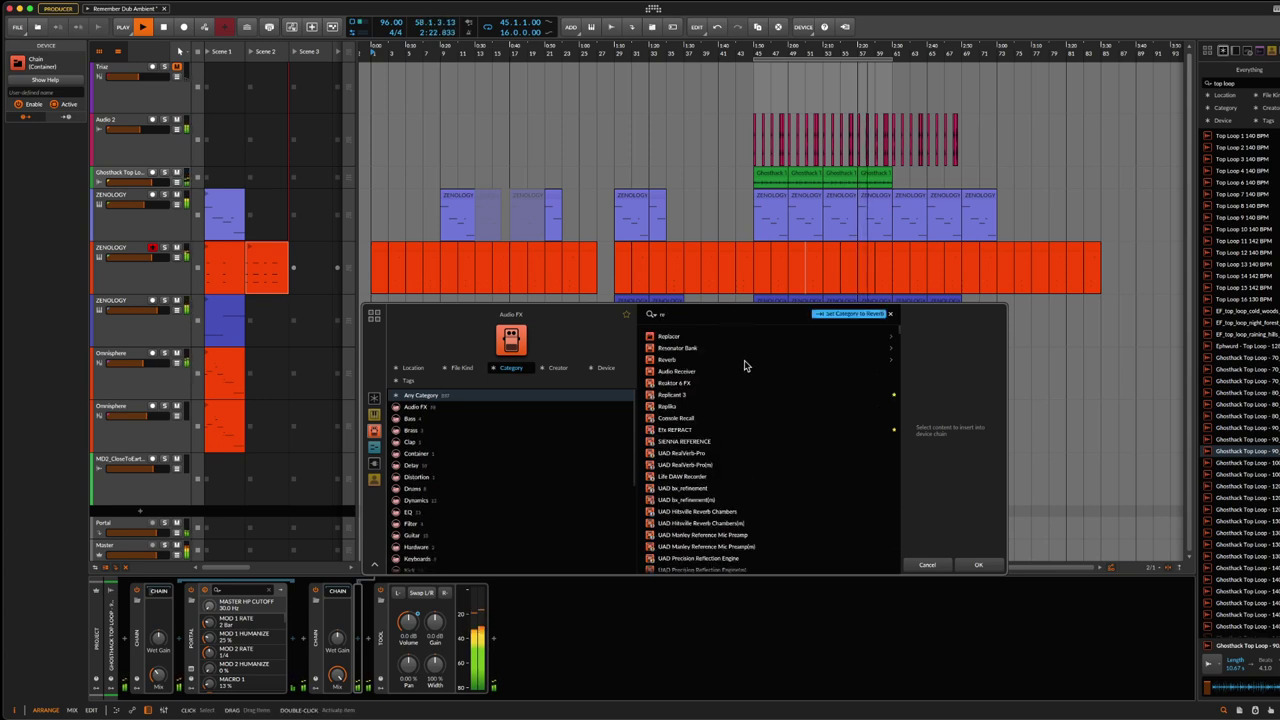
click(732, 407)
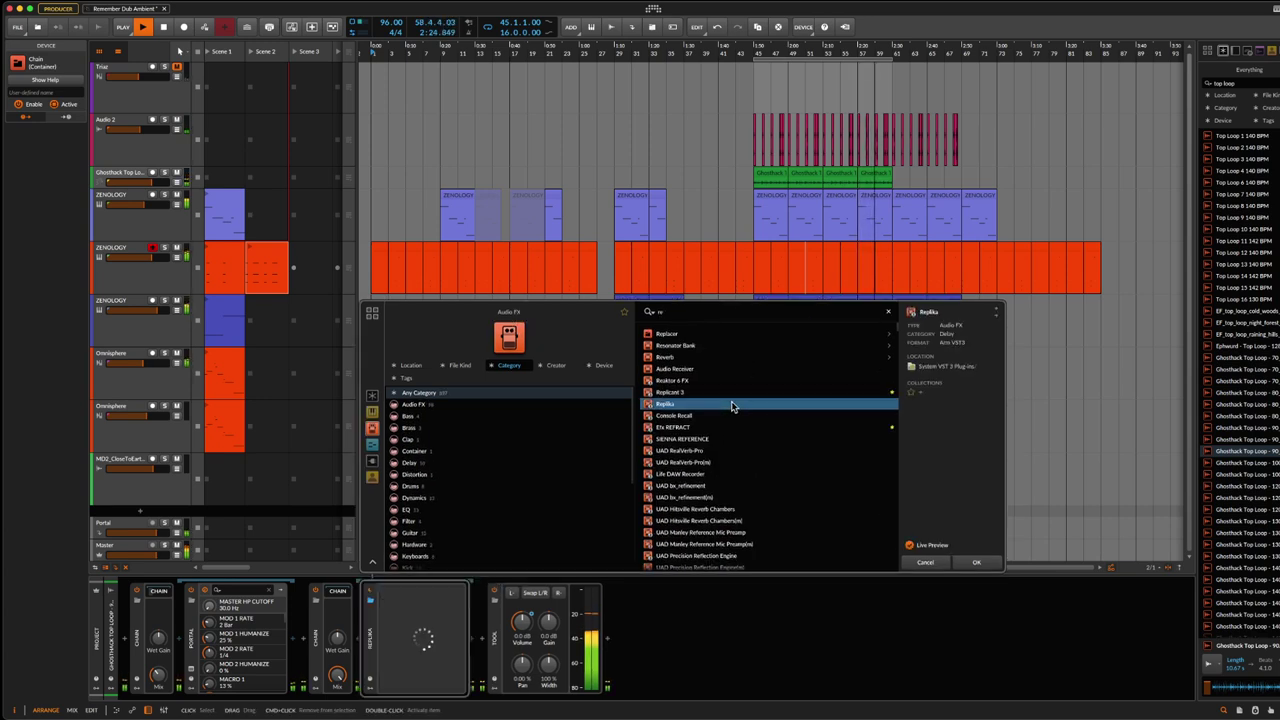
click(732, 391)
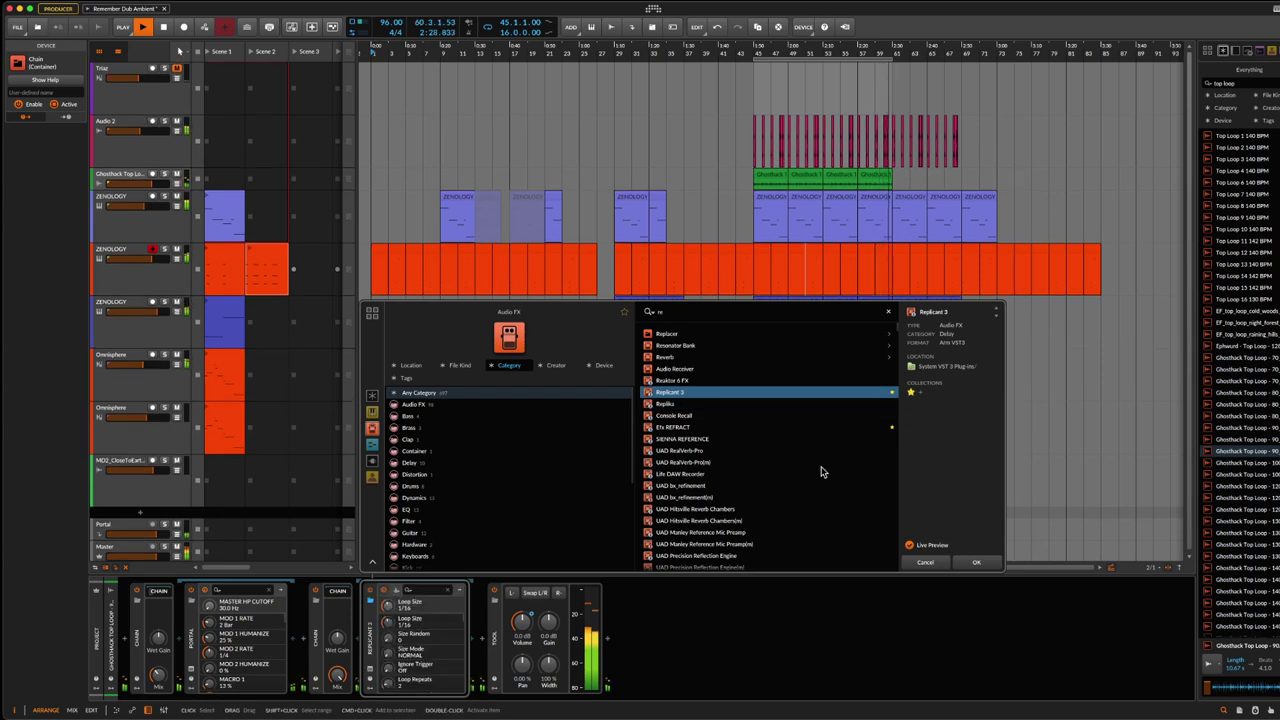
click(371, 671)
click(371, 671)
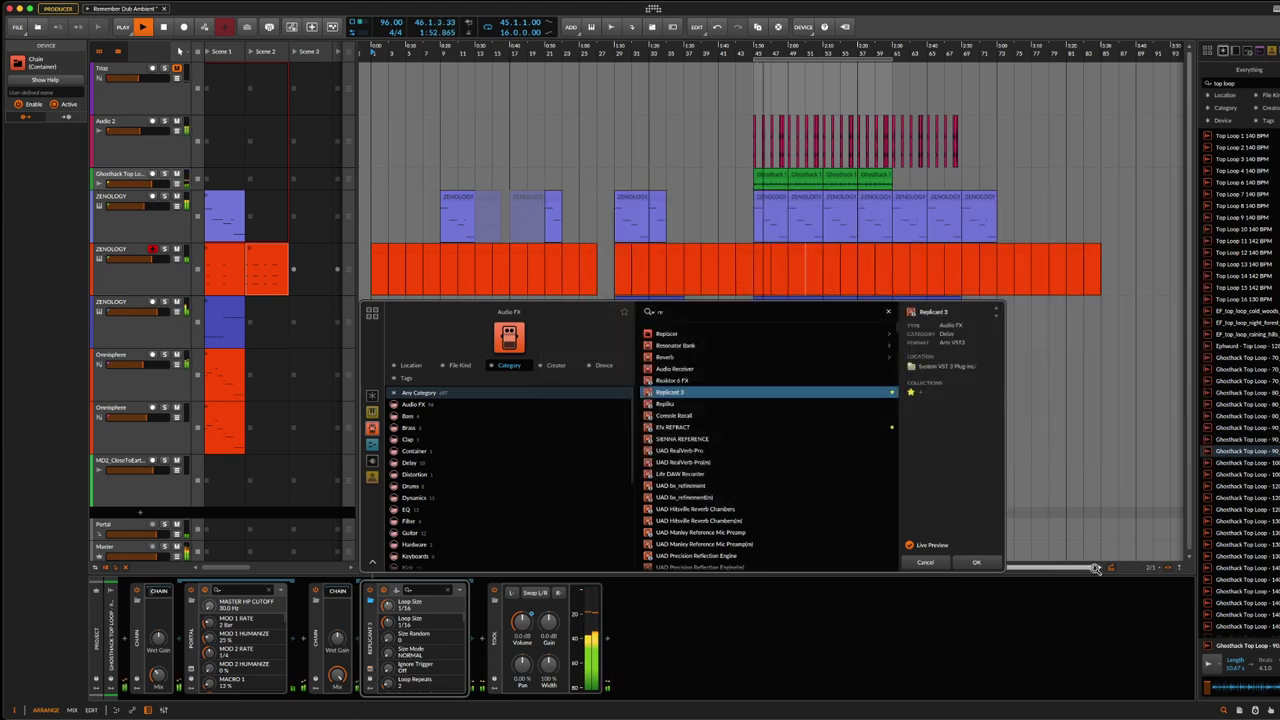
click(979, 563)
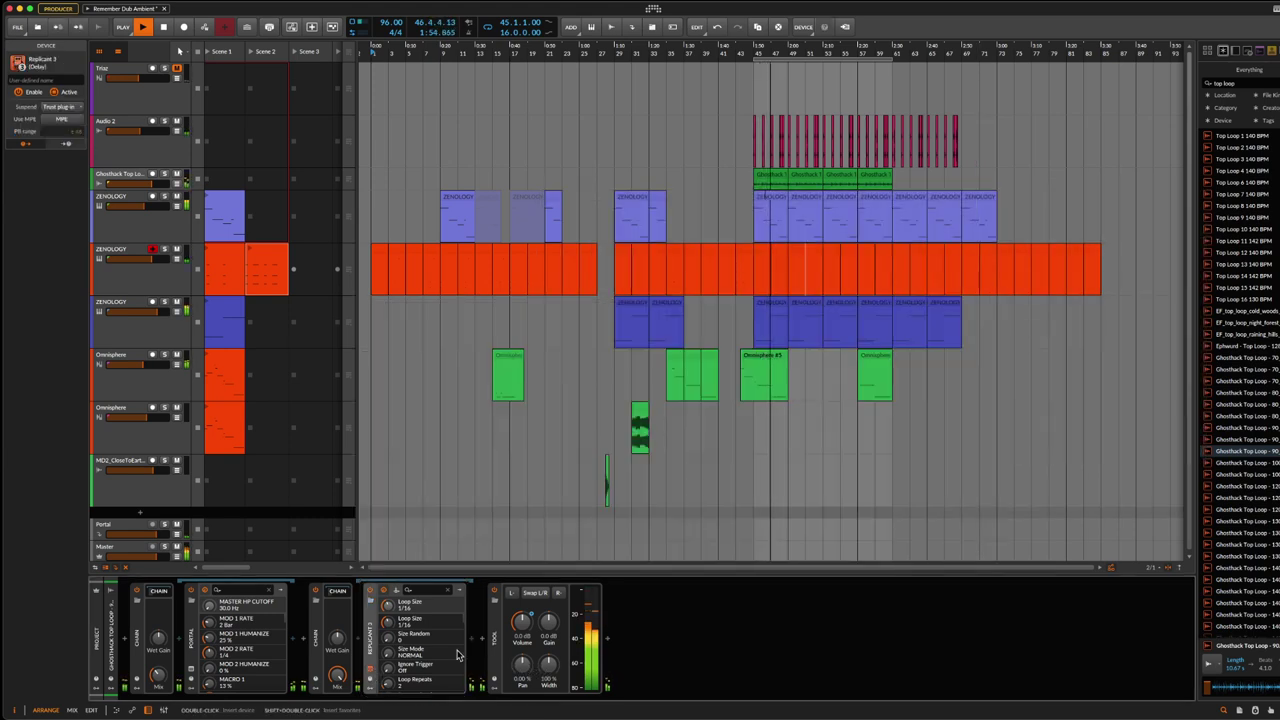
Step: Open the Replicant 3 window, set its panner position to R97 and close the window
click(371, 671)
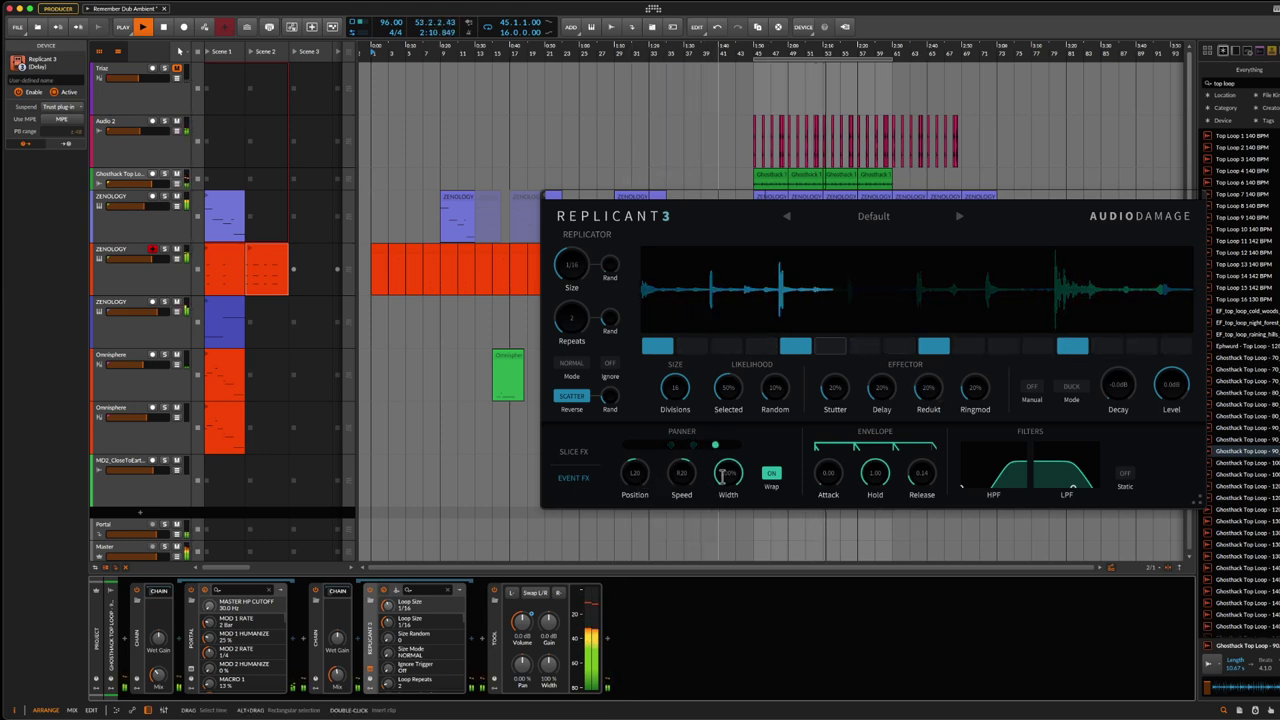
drag(676, 467, 626, 409)
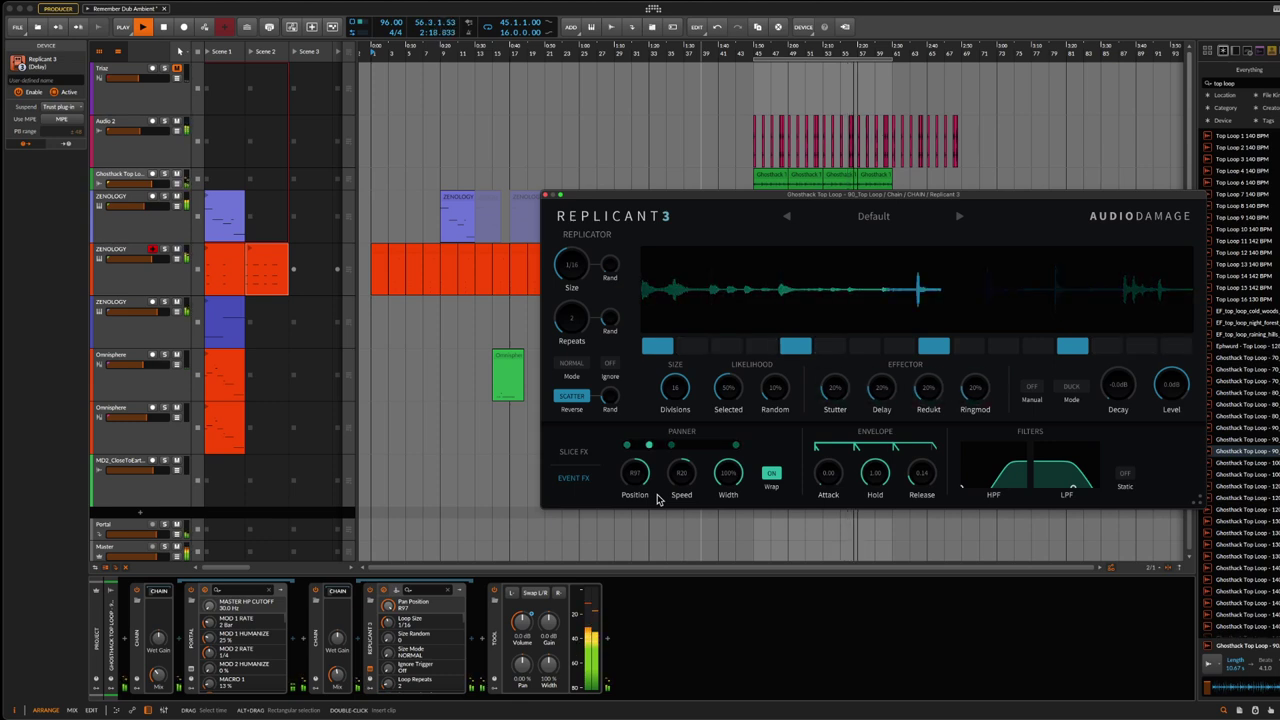
click(546, 195)
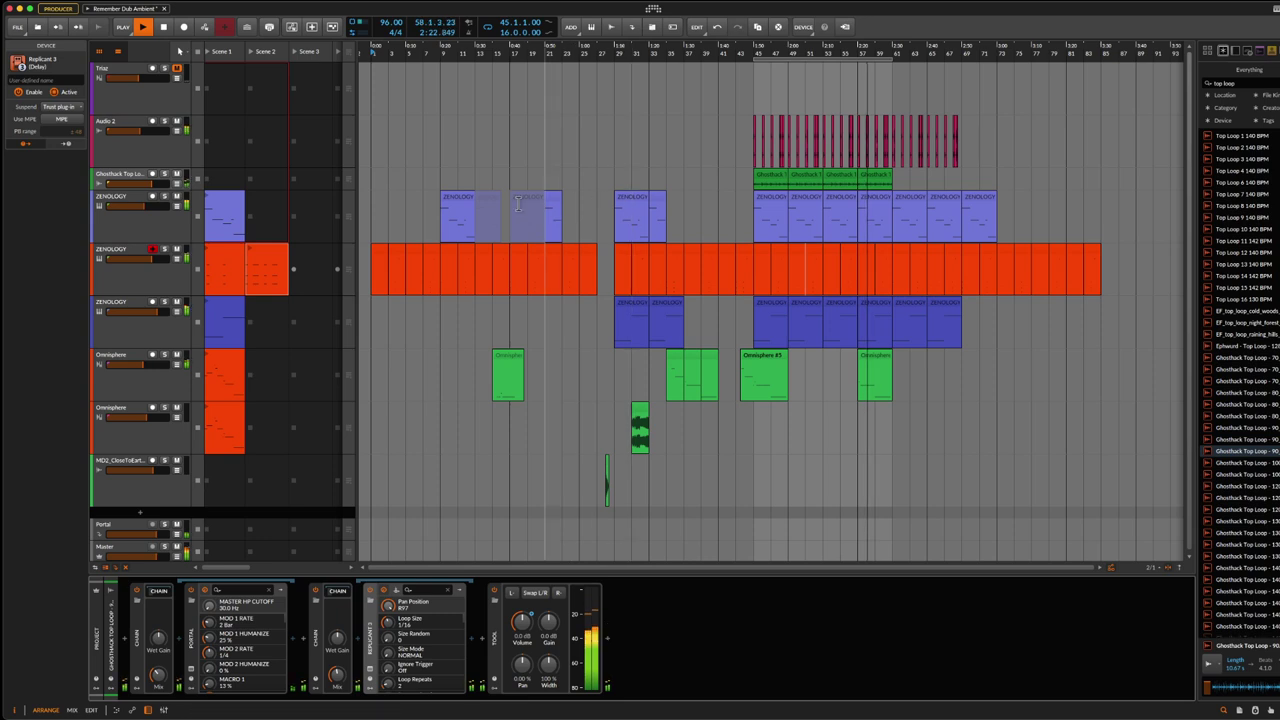
Step: Raise the gain of the Tool device on the Ghosthack top-loop track to about +5.4 dB and save the project
click(128, 177)
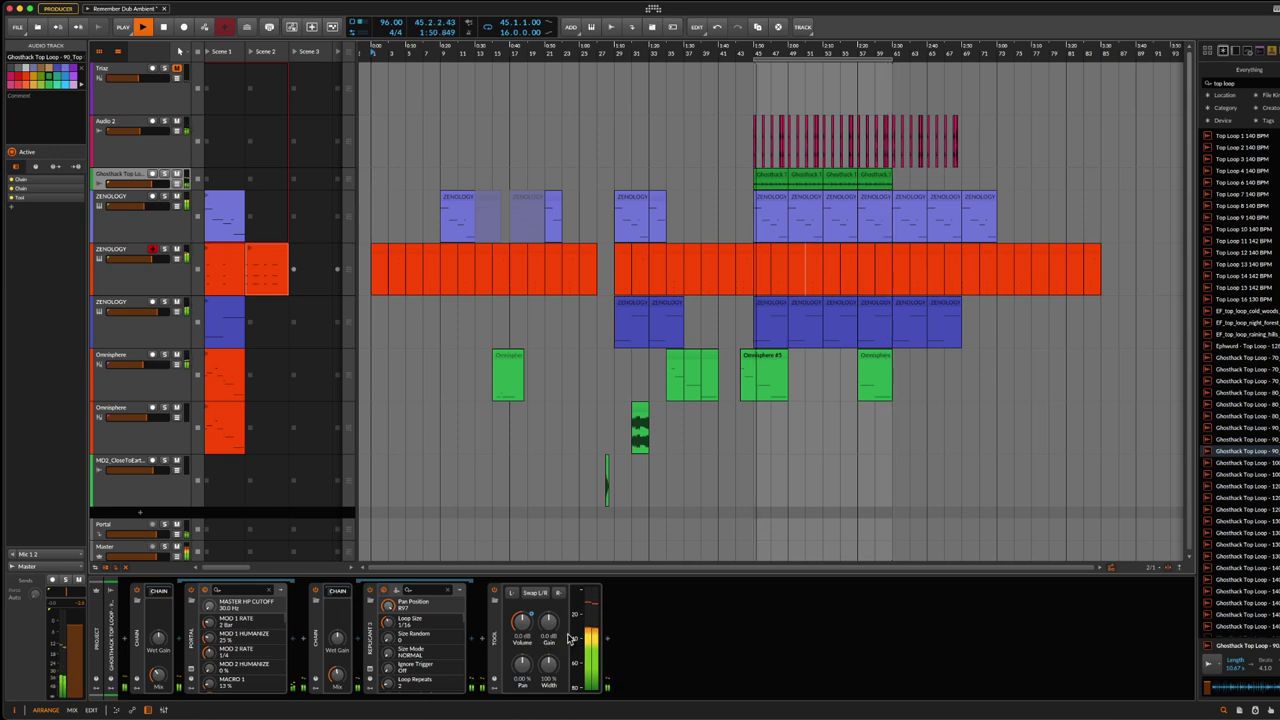
mouse_move(548, 622)
mouse_down()
mouse_move(548, 636)
mouse_move(548, 602)
mouse_up()
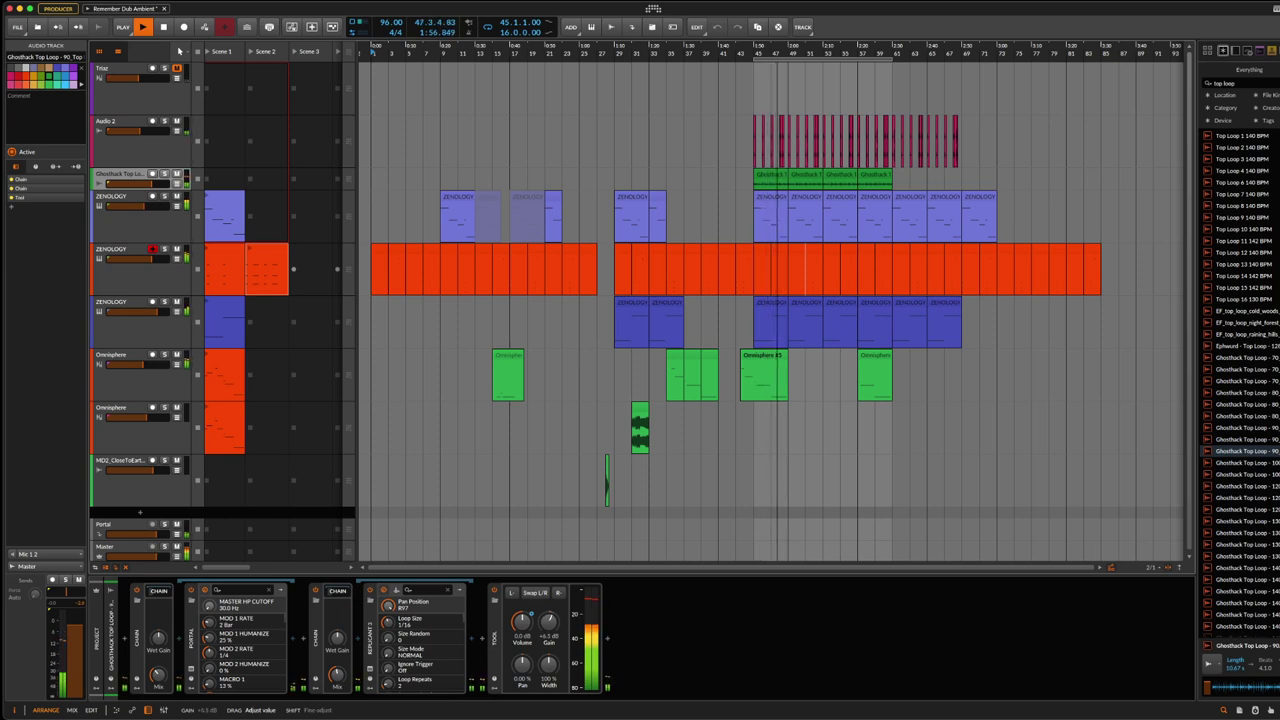
drag(548, 622, 543, 652)
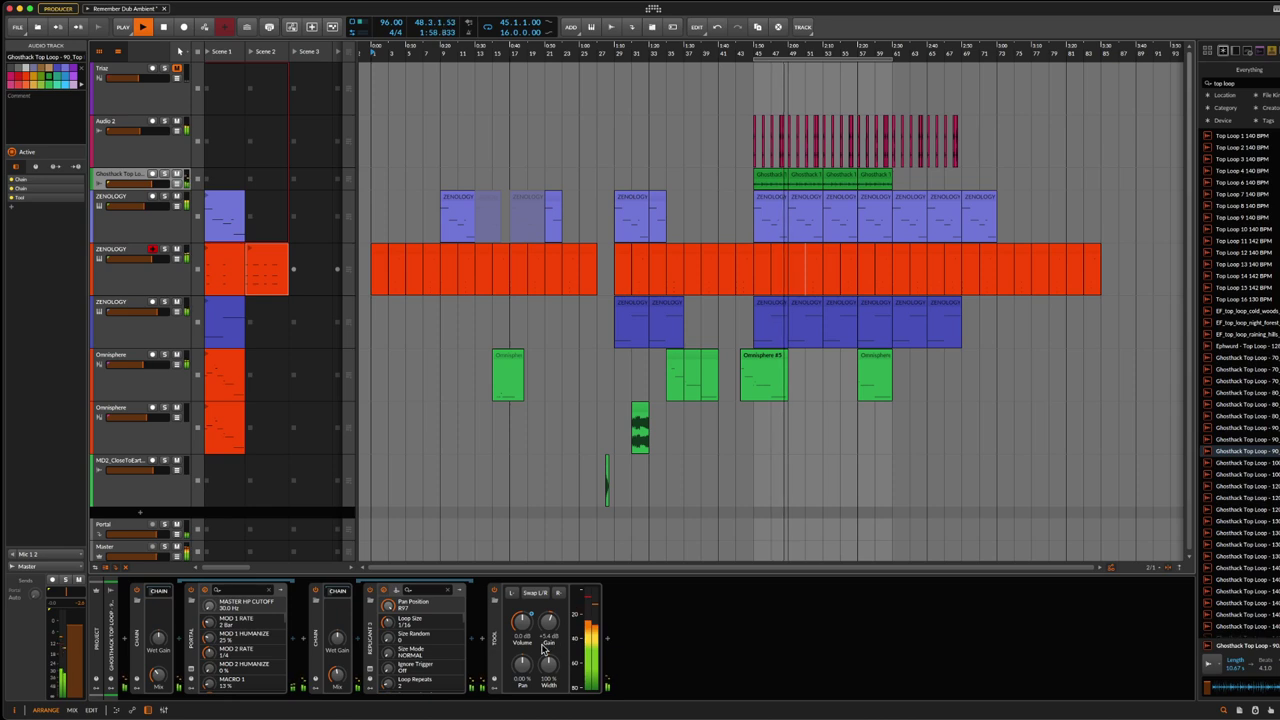
key(super+s)
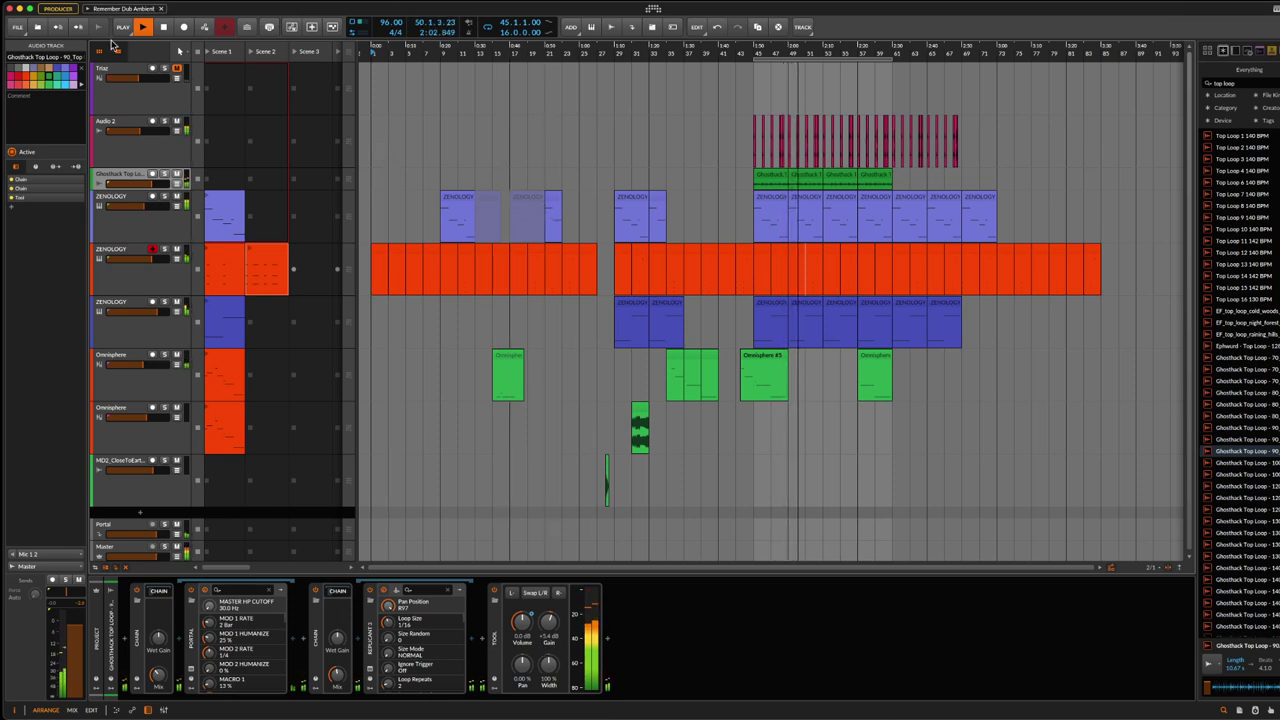
Step: Turn off arranger looping and play the whole arrangement from the beginning
click(164, 28)
click(790, 95)
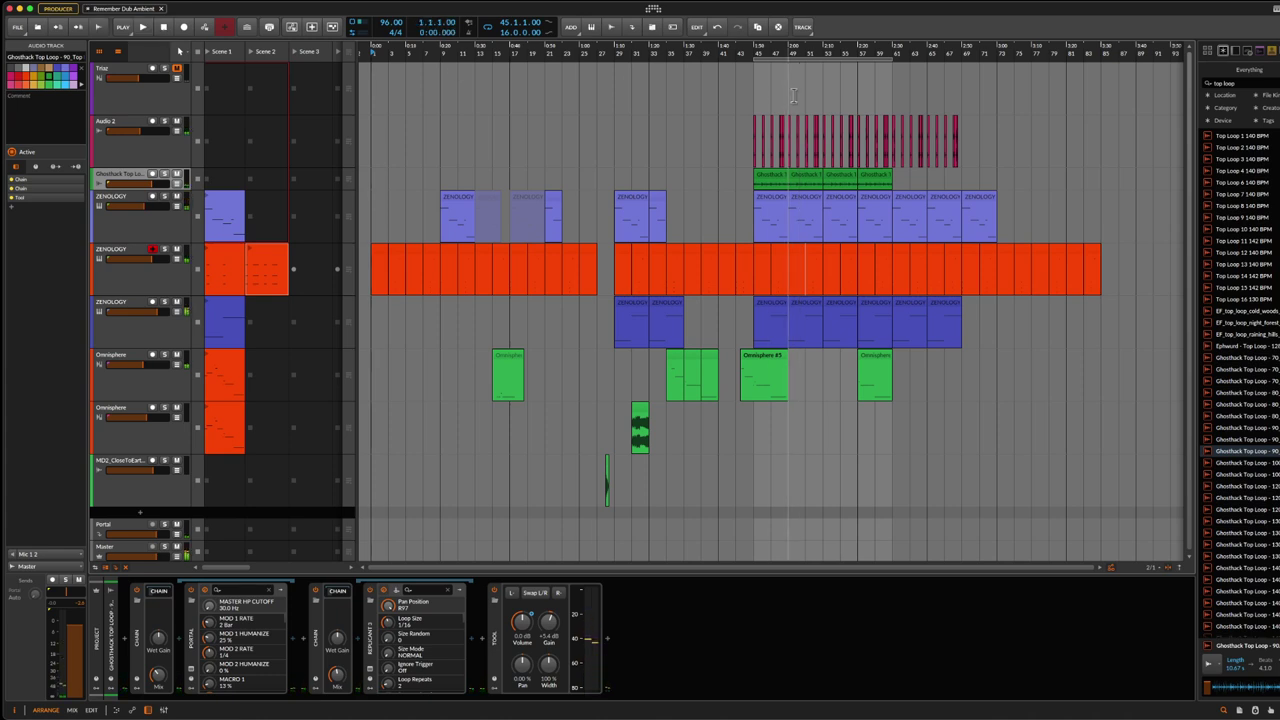
click(845, 48)
click(490, 31)
click(121, 254)
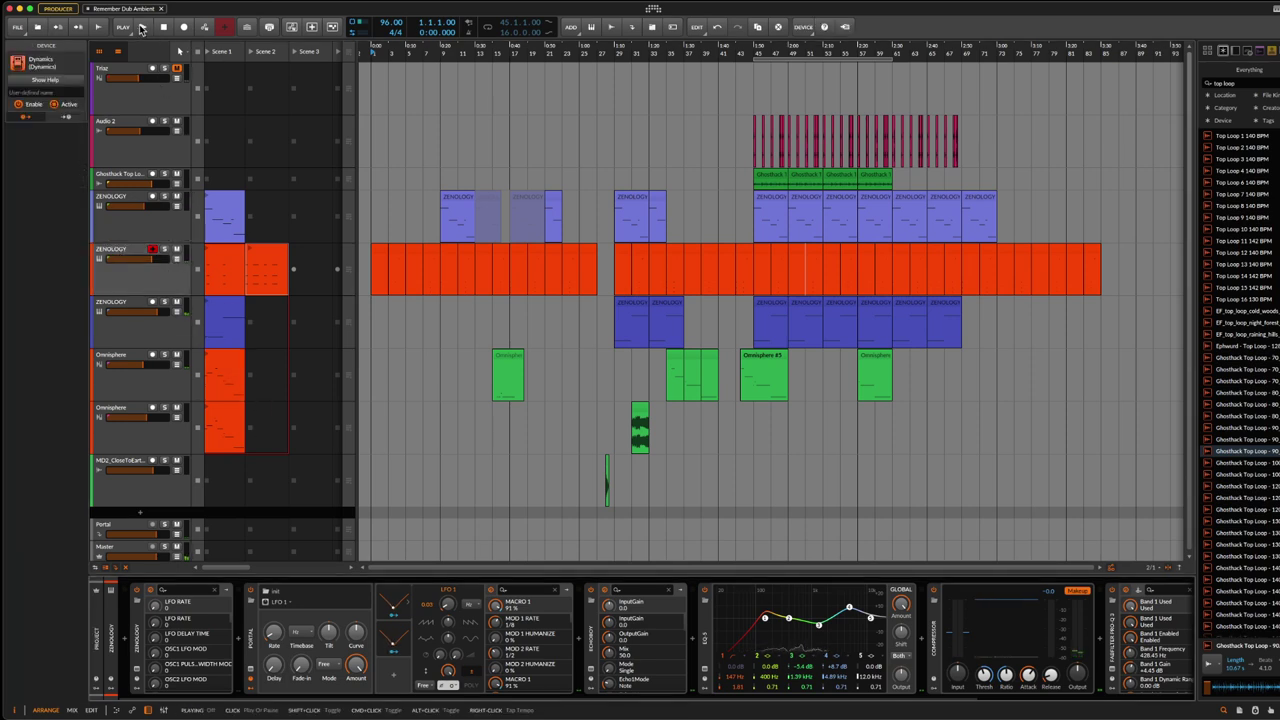
click(142, 28)
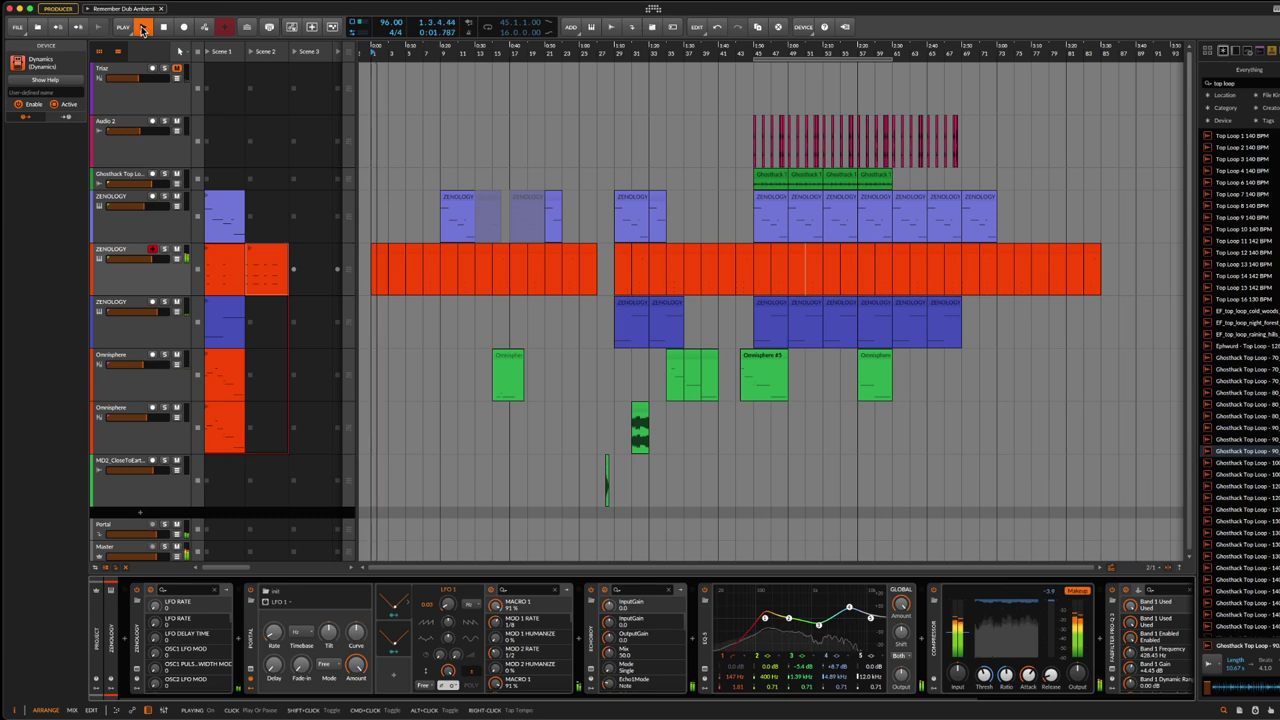
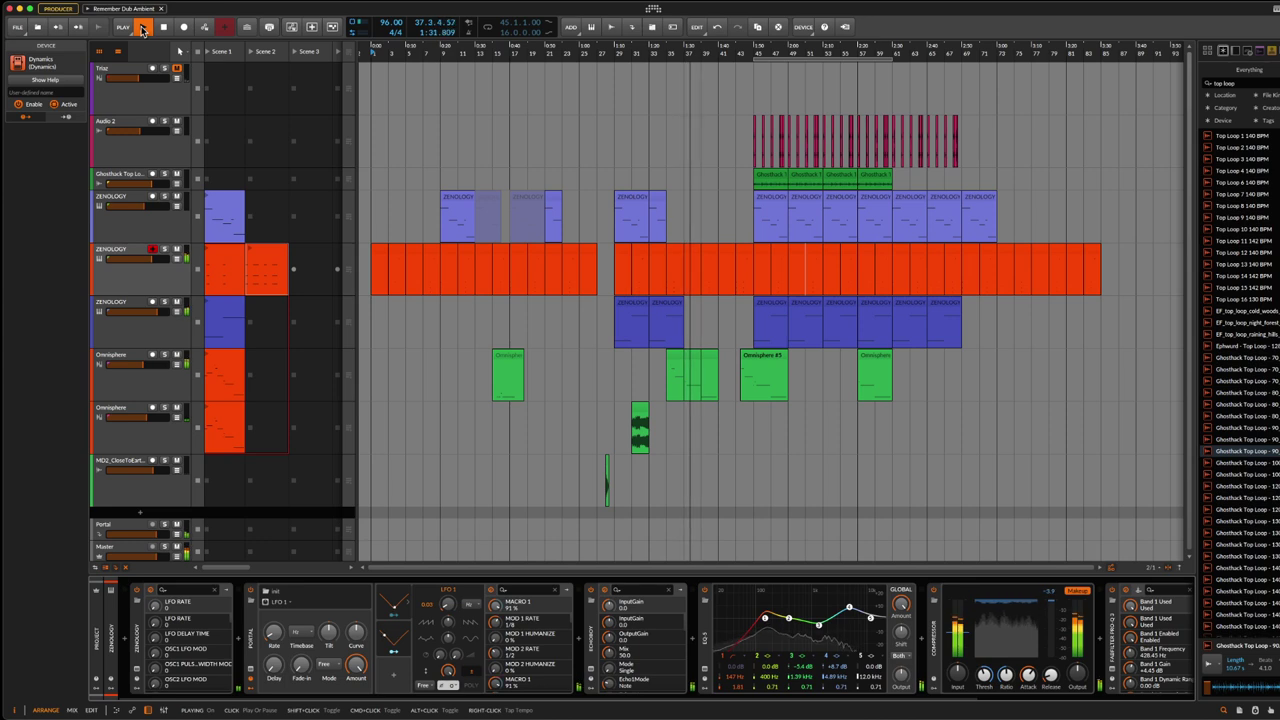
Step: Insert a second FabFilter Pro-Q 3 on the Master track directly before the UAD Oxford Limiter, using a search for "fab"
click(120, 553)
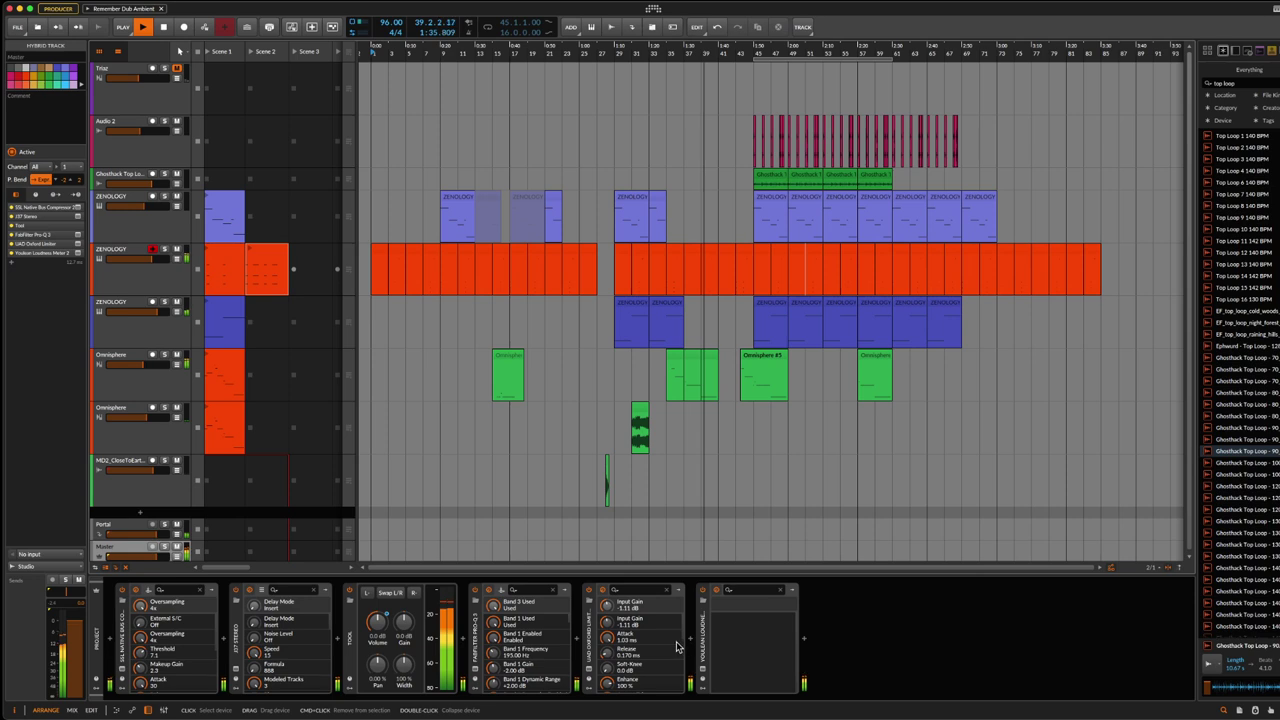
click(803, 638)
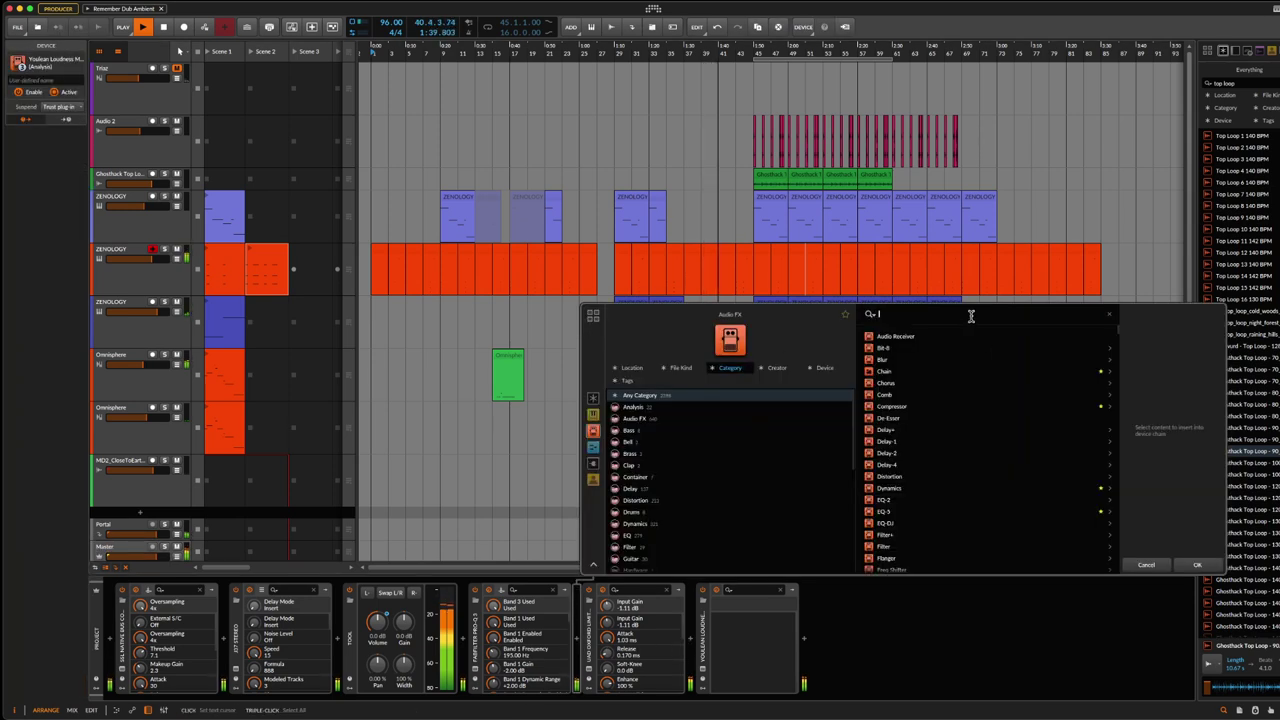
text(fab)
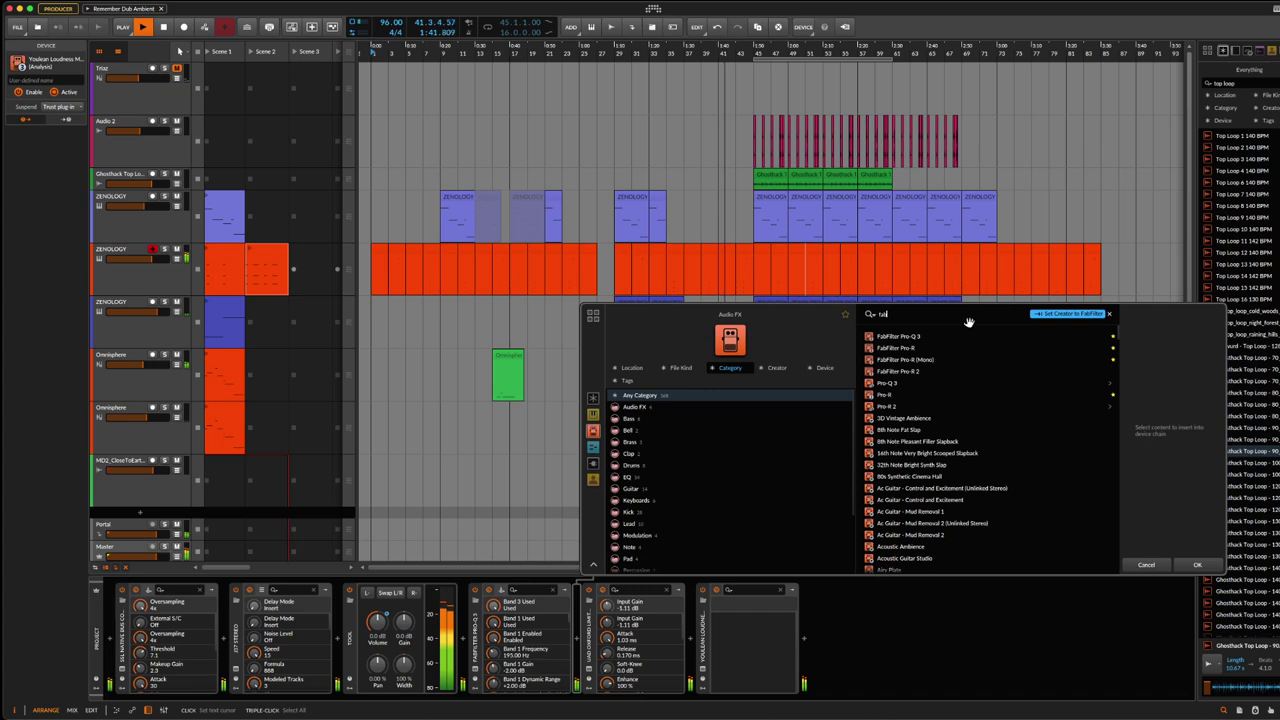
click(972, 337)
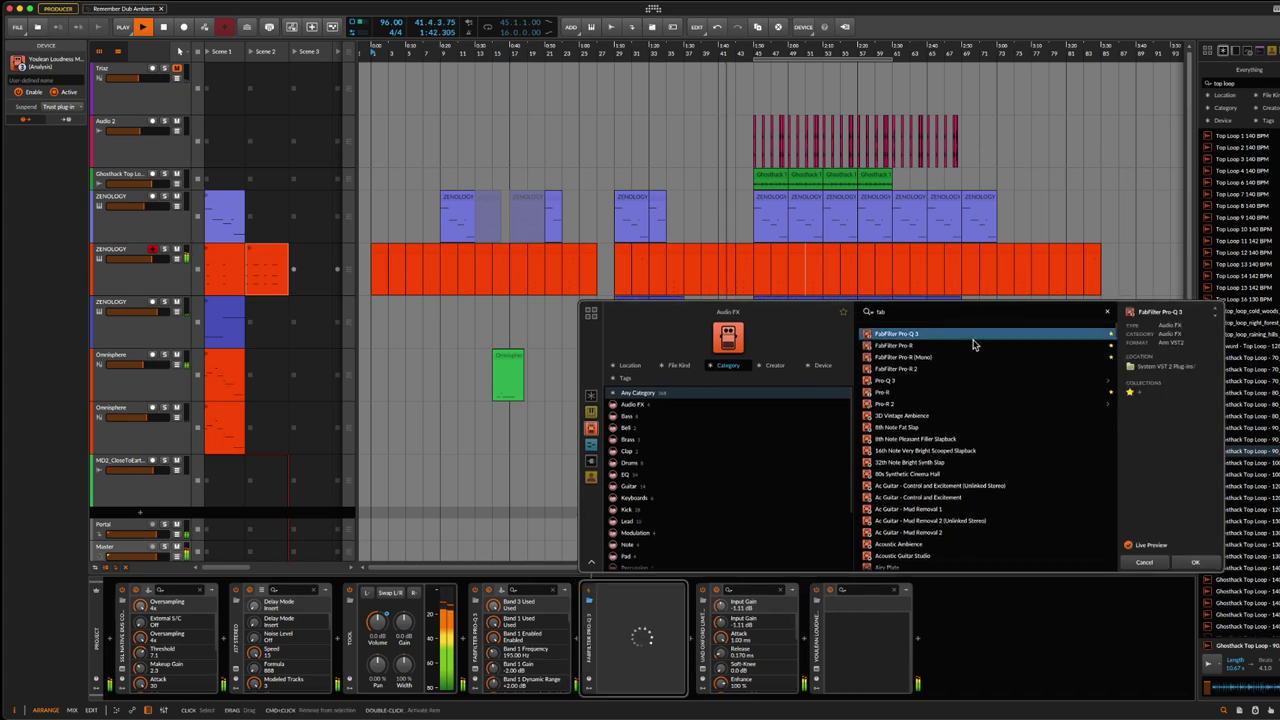
click(1203, 563)
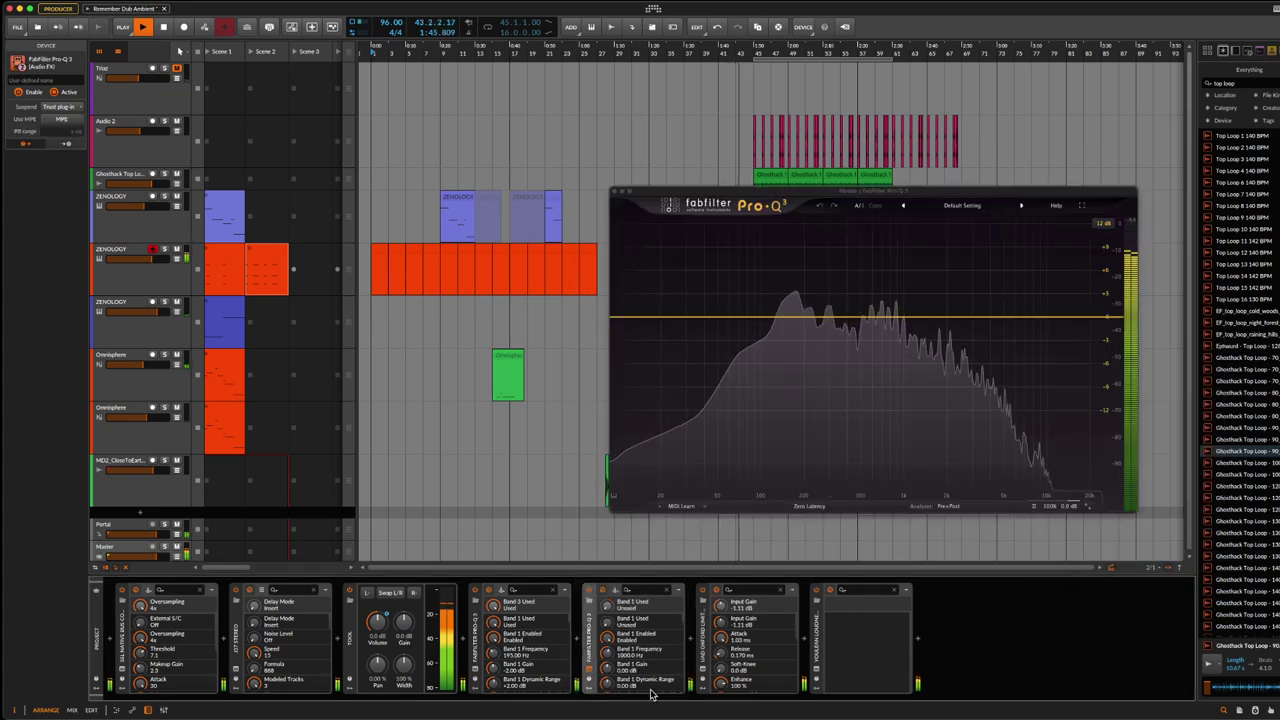
Step: Check the new Pro-Q 3 and the limiter in their plug-in windows, keeping the Pro-Q 3 spectrum open
click(590, 676)
click(590, 676)
click(703, 676)
click(703, 676)
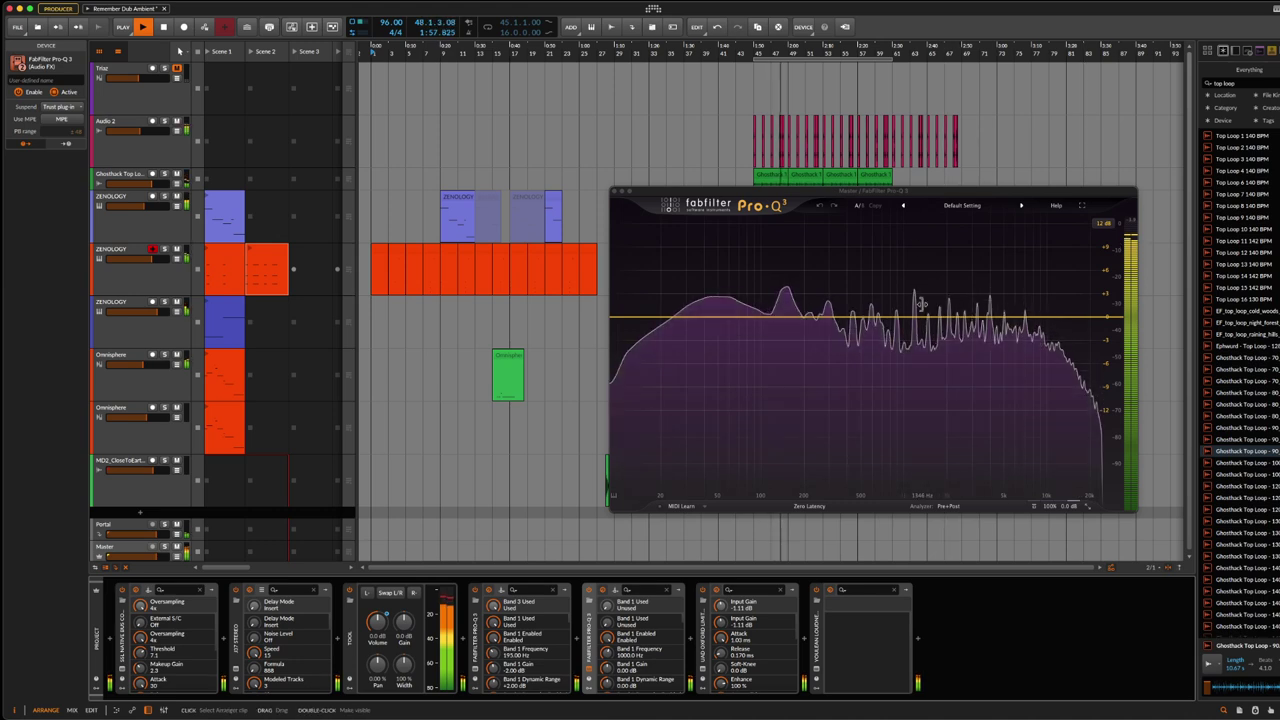
drag(891, 192, 876, 197)
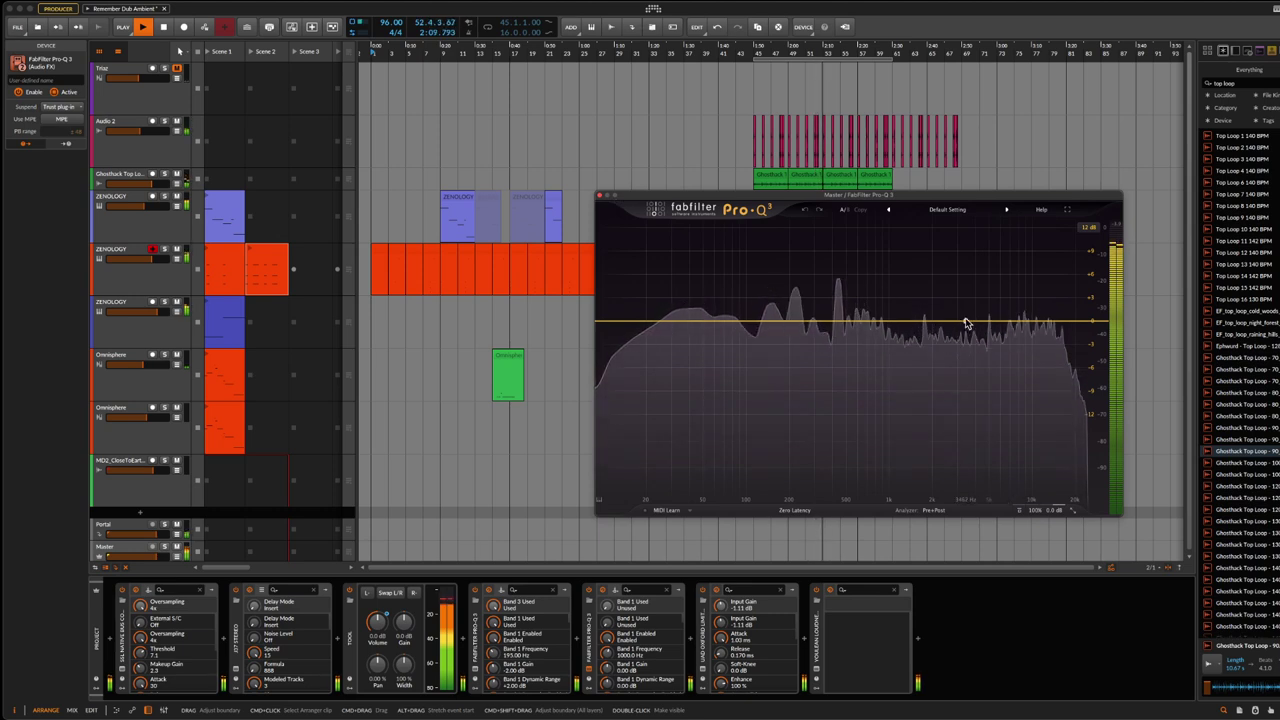
click(931, 324)
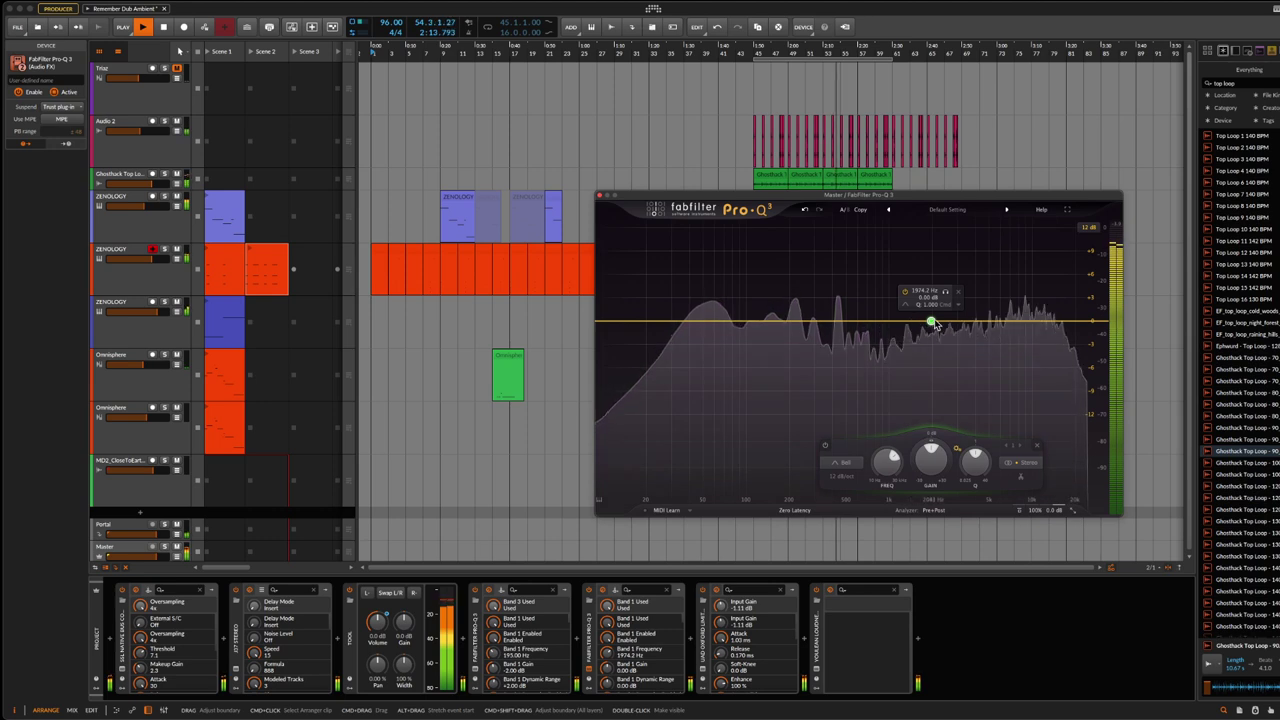
right_click(931, 323)
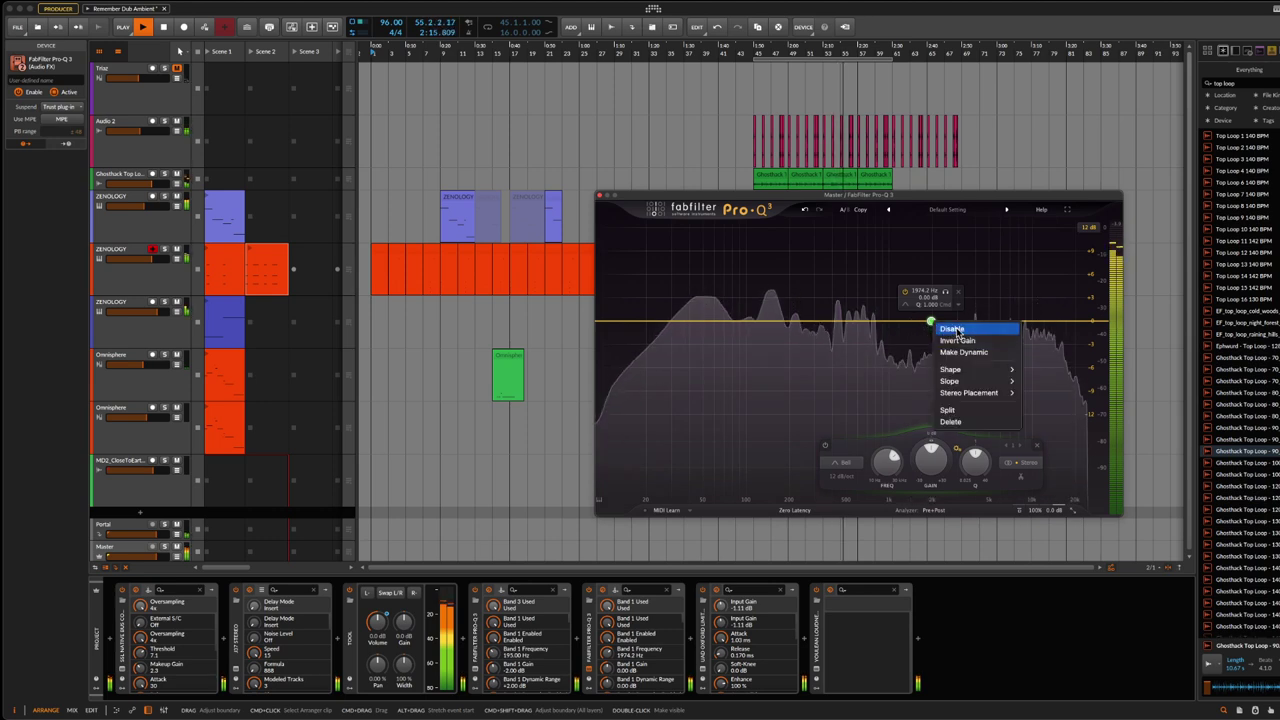
click(952, 421)
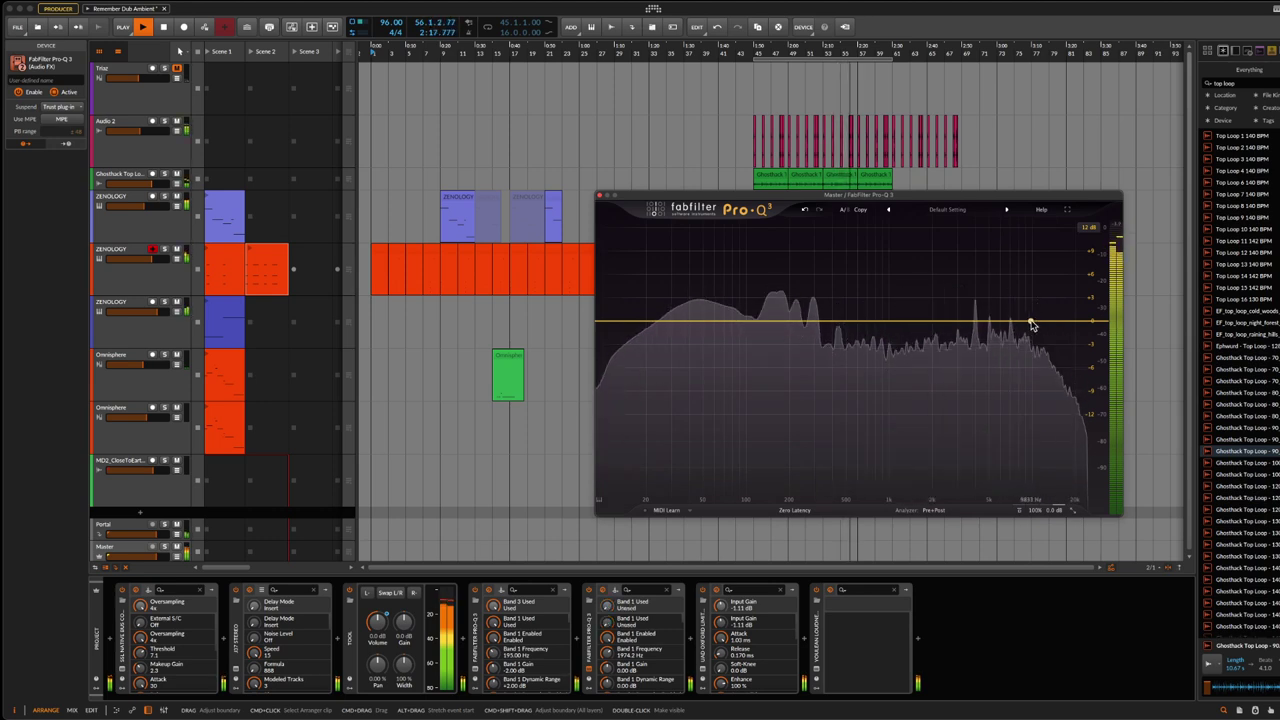
Step: Add a high-shelf band at about 1217 Hz with +3.29 dB gain, and loop playback from the first top-loop clip
click(1035, 324)
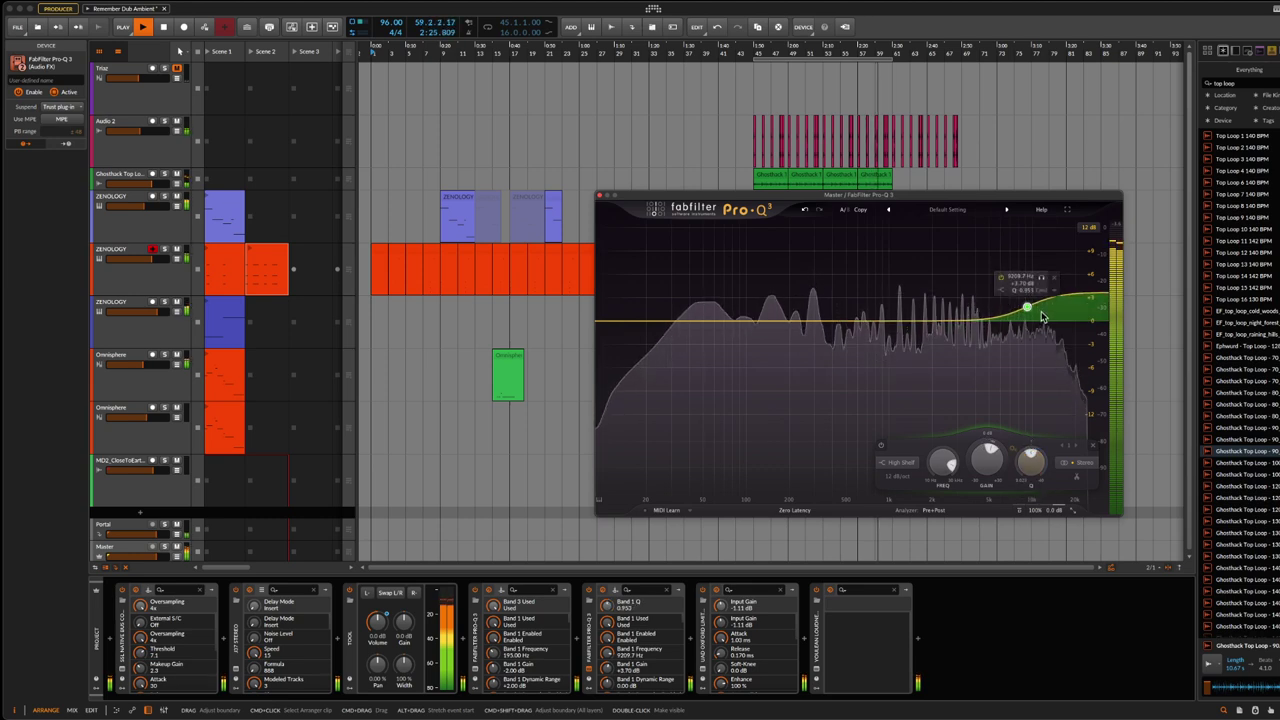
drag(1027, 311, 901, 308)
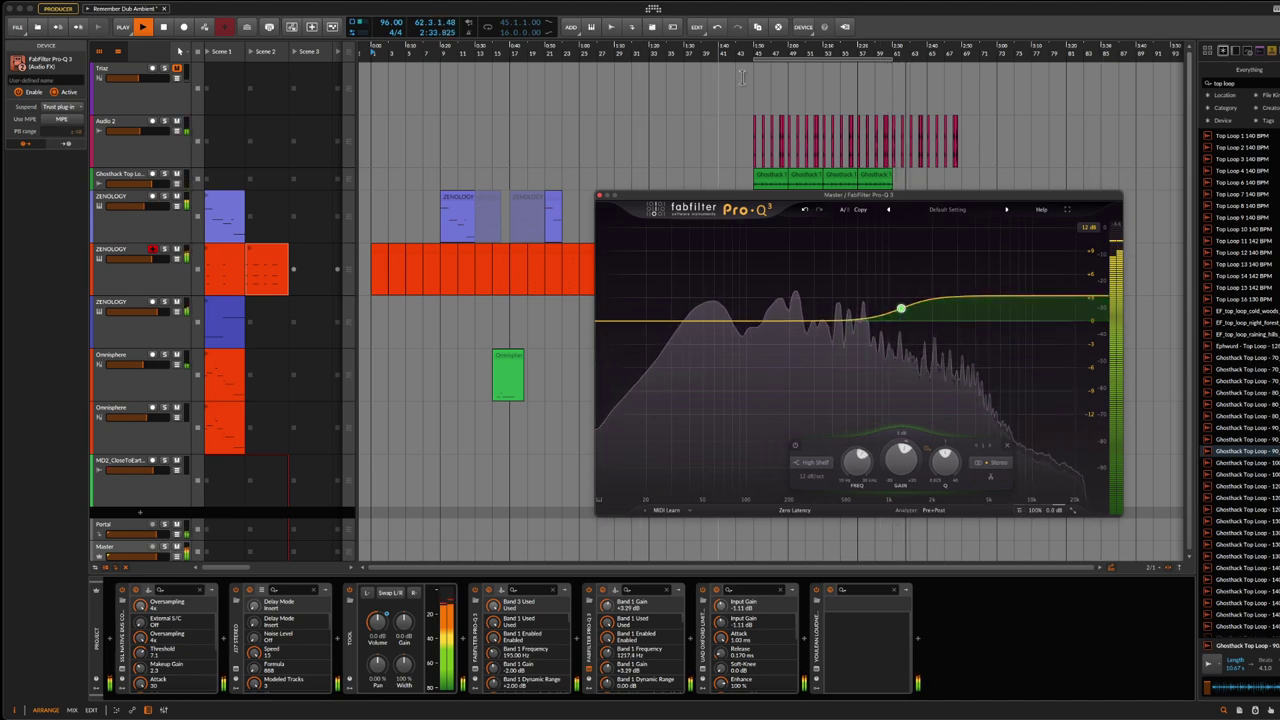
click(768, 177)
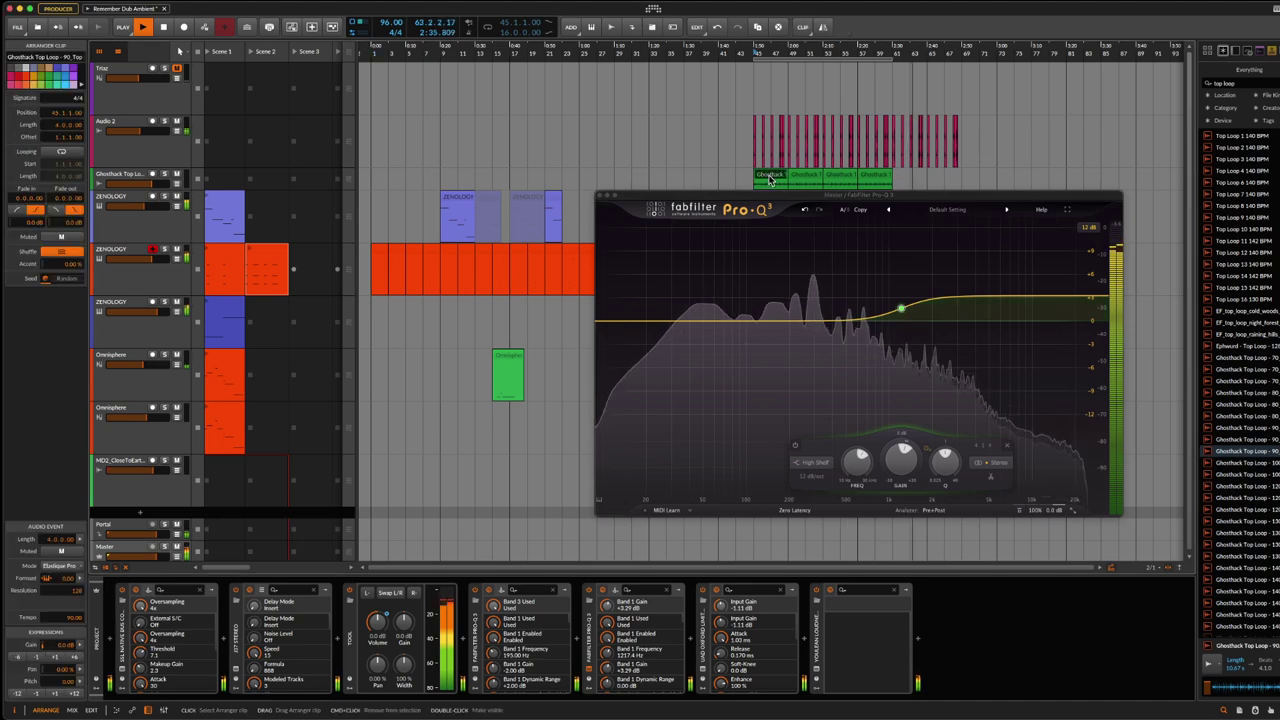
click(486, 27)
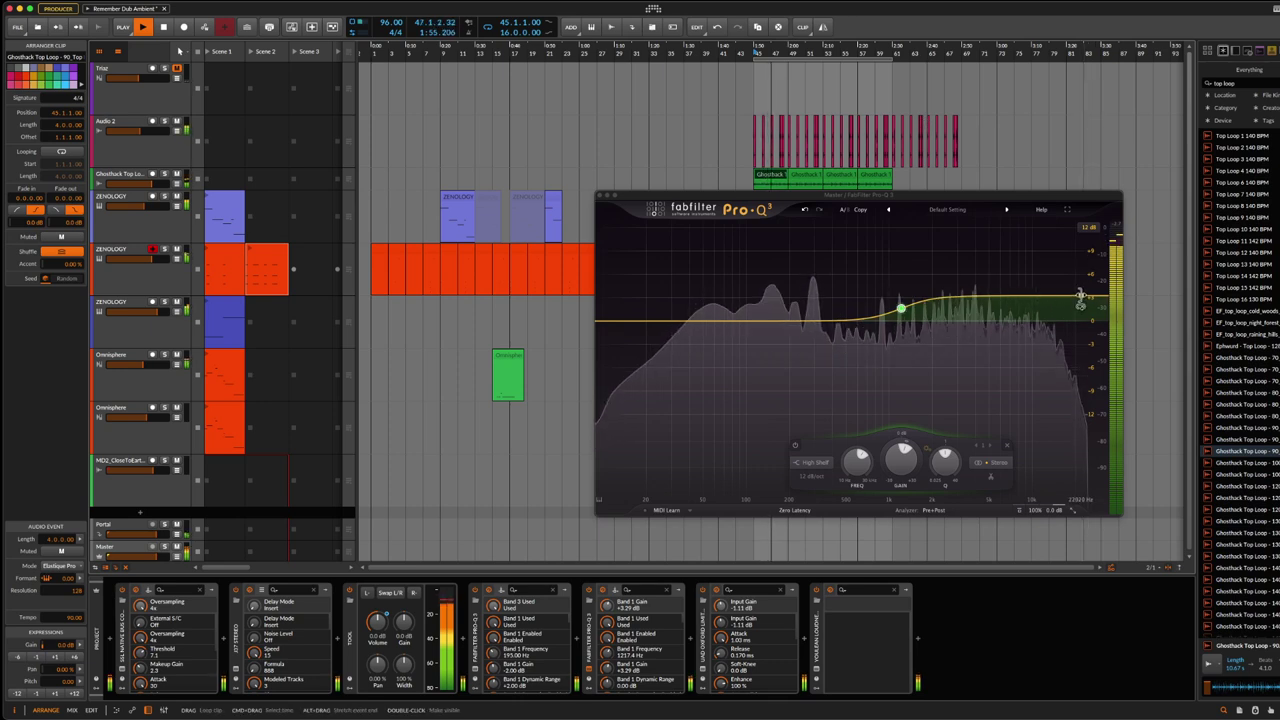
Step: Restrict the high-shelf band to the Side signal and set it to about 406 Hz, +2.6 dB gain and Q 1.84
click(998, 464)
click(997, 451)
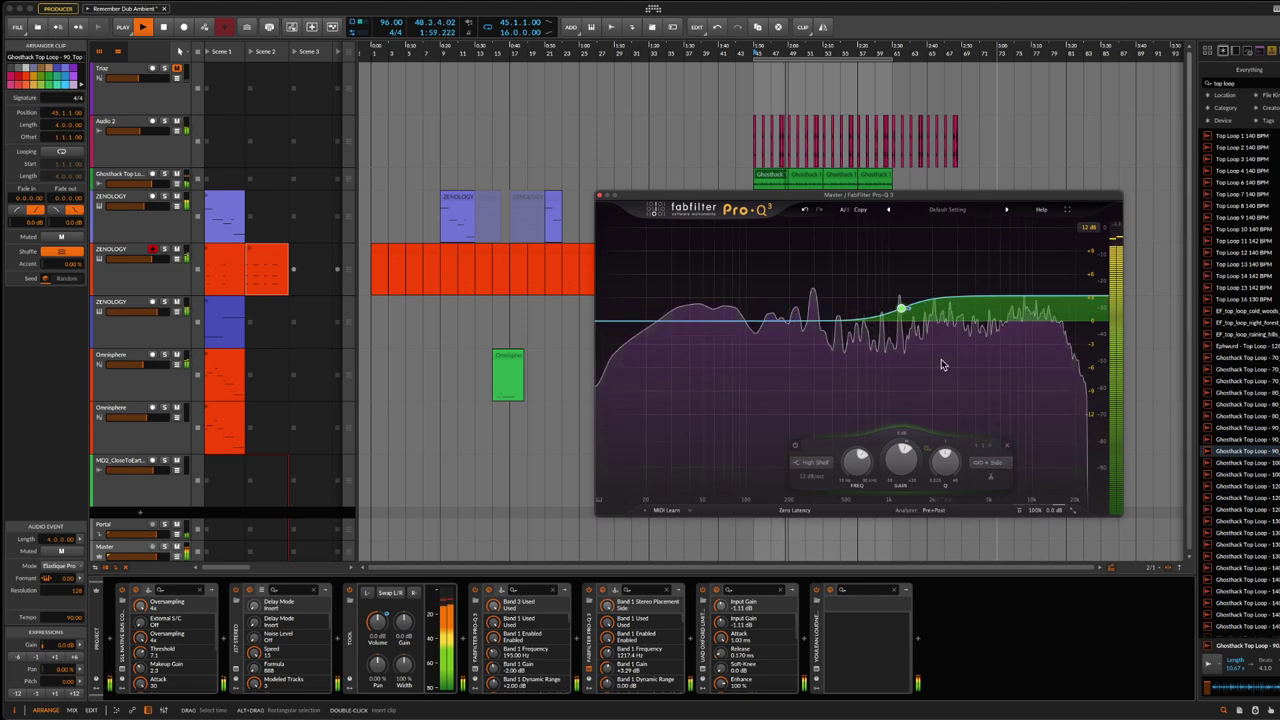
drag(903, 310, 843, 336)
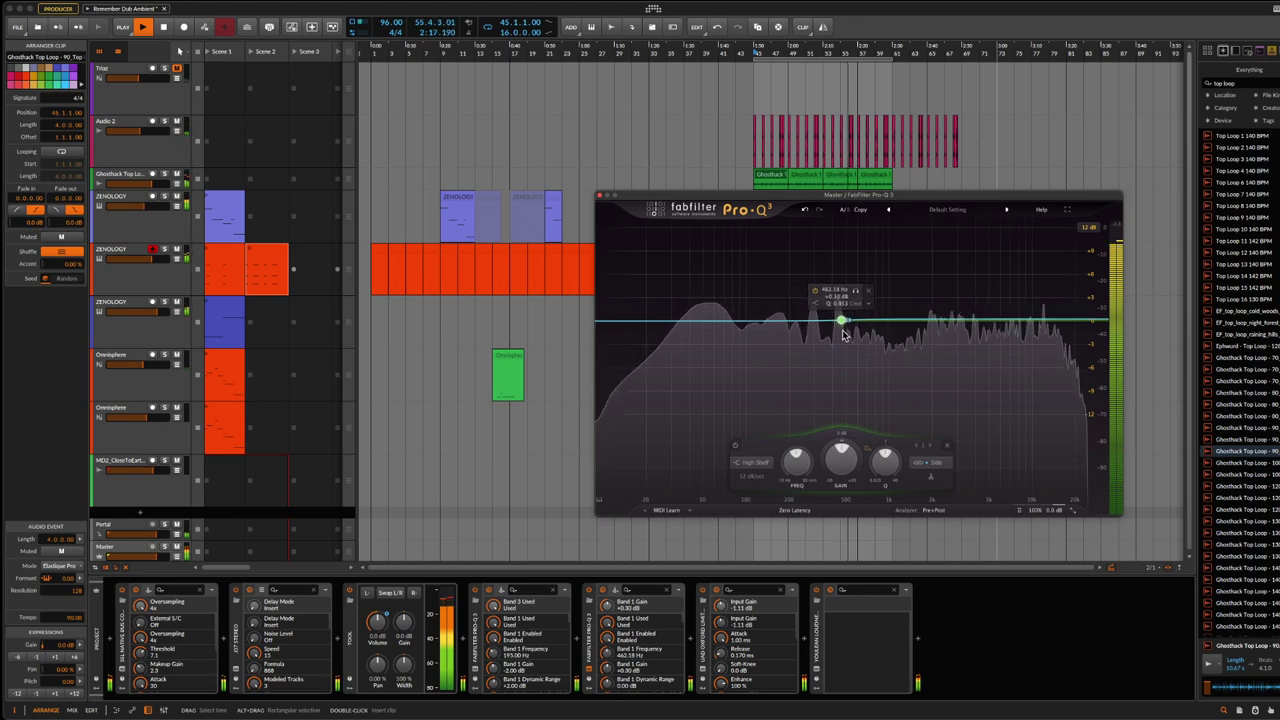
mouse_move(841, 320)
mouse_down()
mouse_move(815, 300)
mouse_move(811, 224)
mouse_move(799, 320)
mouse_move(838, 346)
mouse_move(834, 322)
mouse_up()
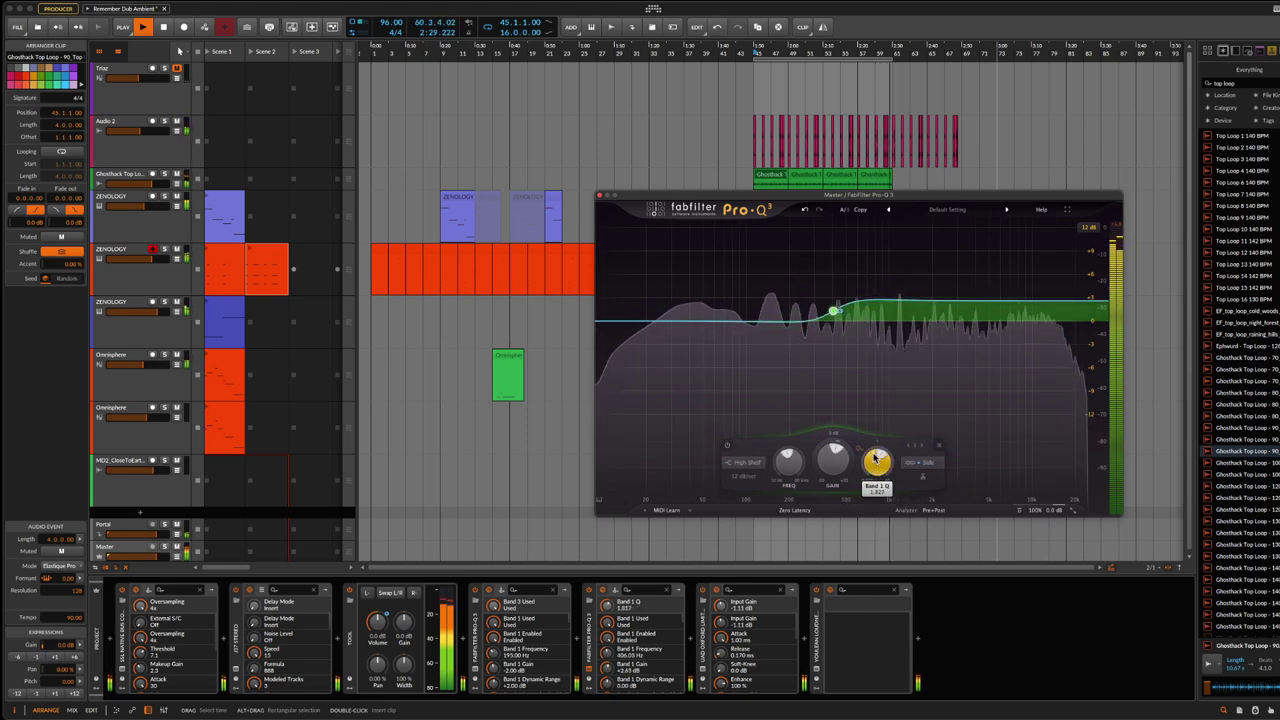
scroll(835, 318, up, 5)
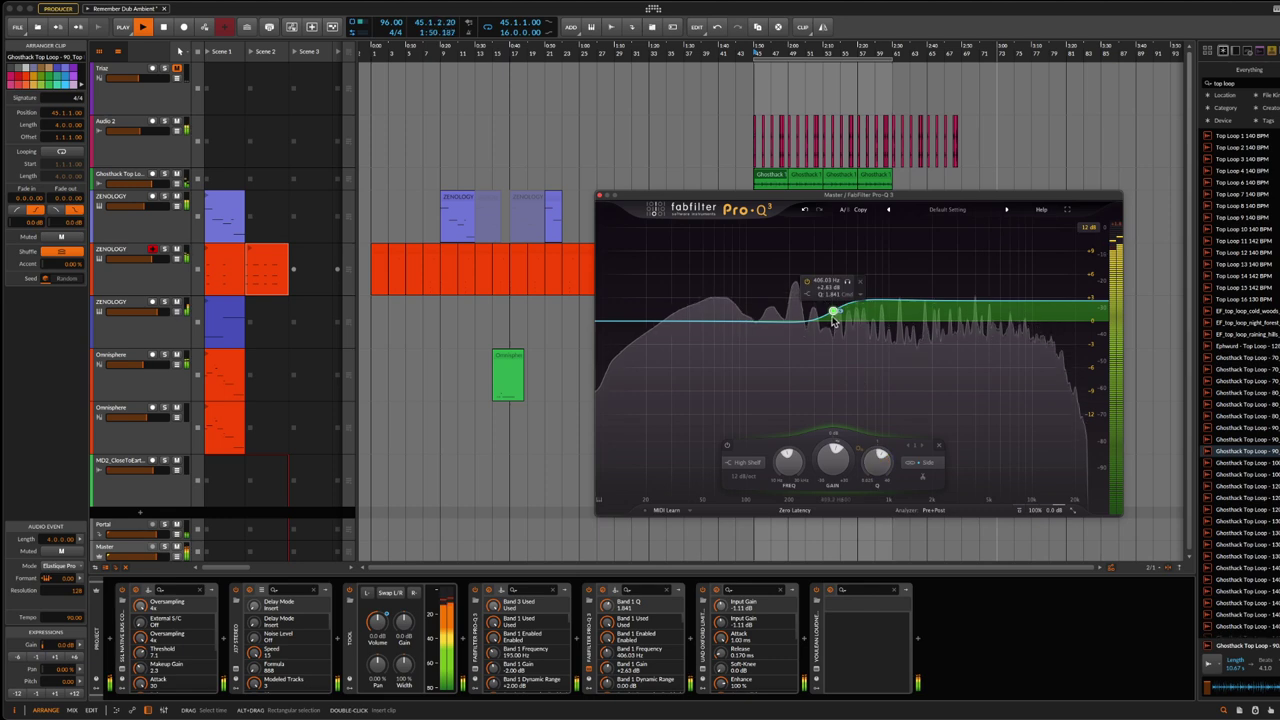
Step: Add a Side-only low-cut band between 50 and 100 Hz in the Master's new Pro-Q 3, save the project and close the plug-in window
double_click(608, 323)
drag(608, 323, 728, 318)
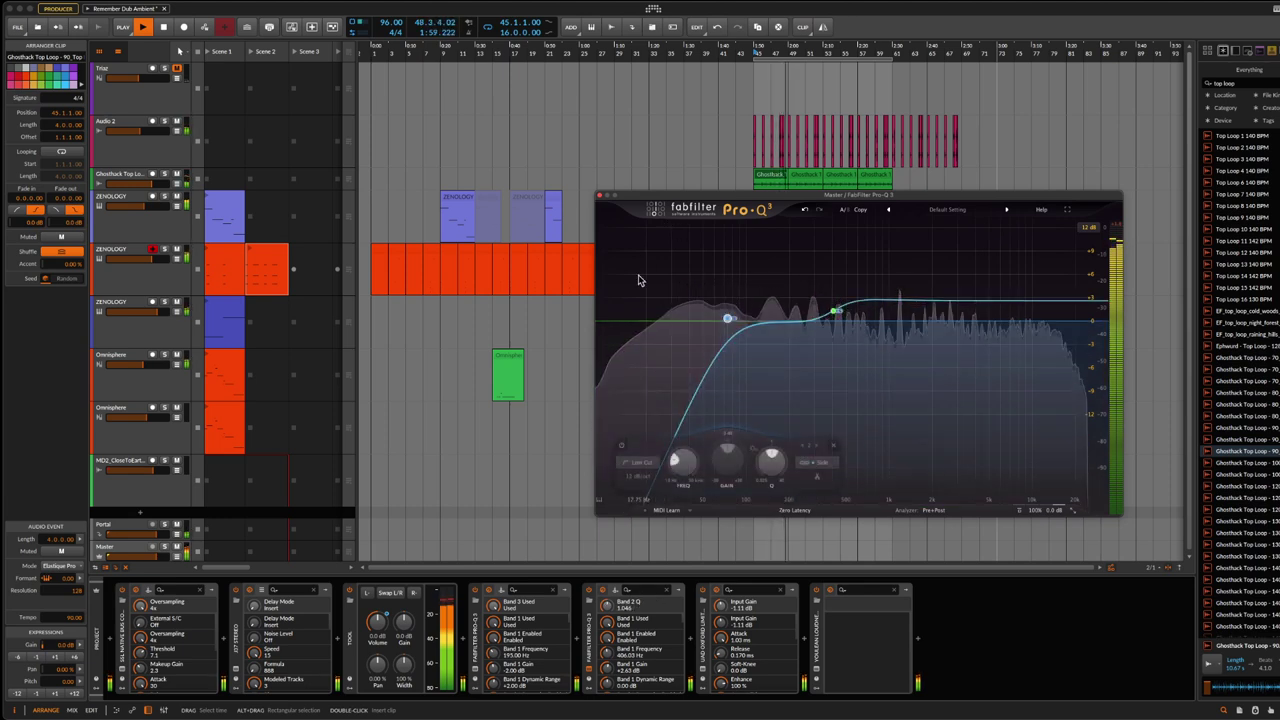
key(ctrl+s)
click(601, 195)
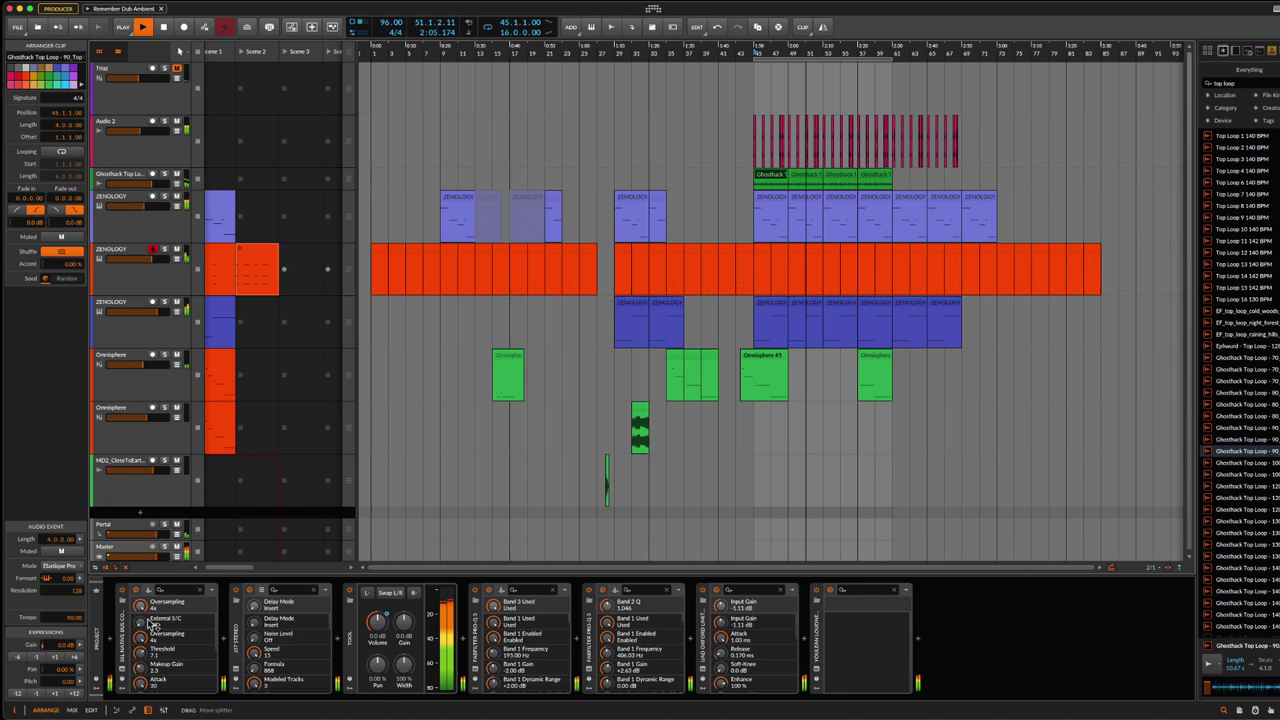
Step: Check the Youlean Loudness Meter and the UAD Oxford Limiter windows on the Master track
click(121, 648)
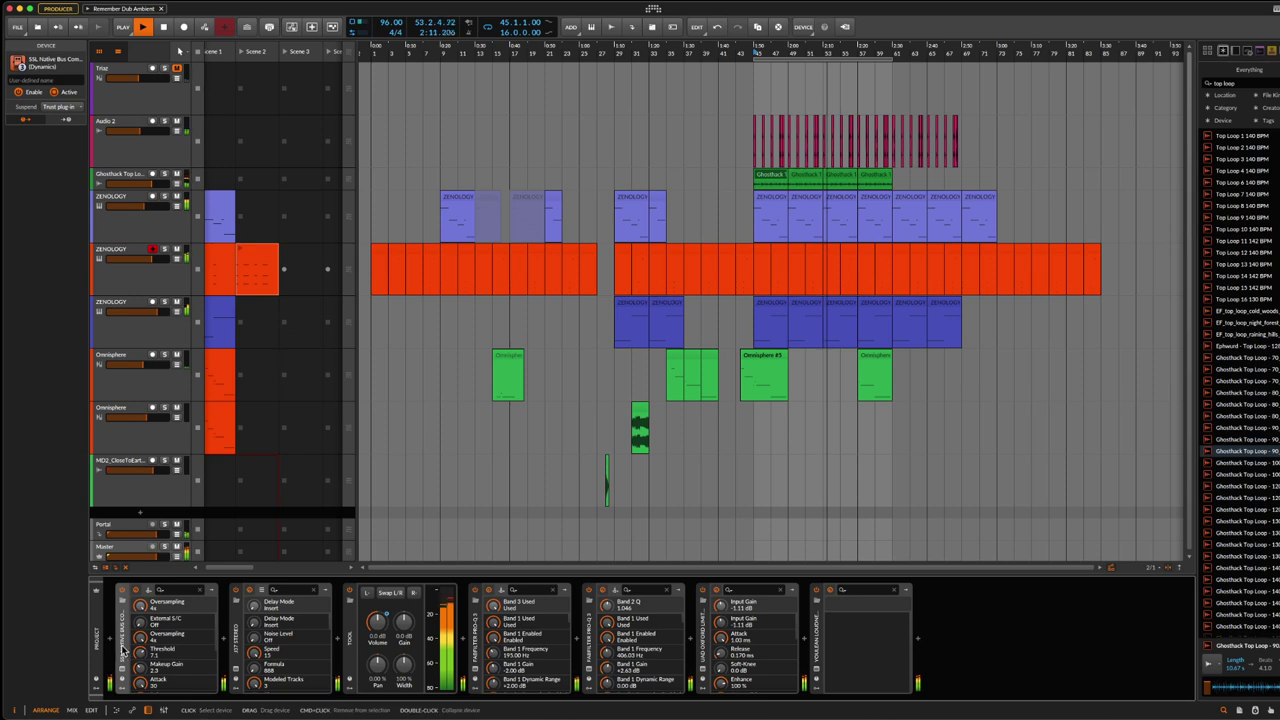
click(816, 673)
click(816, 673)
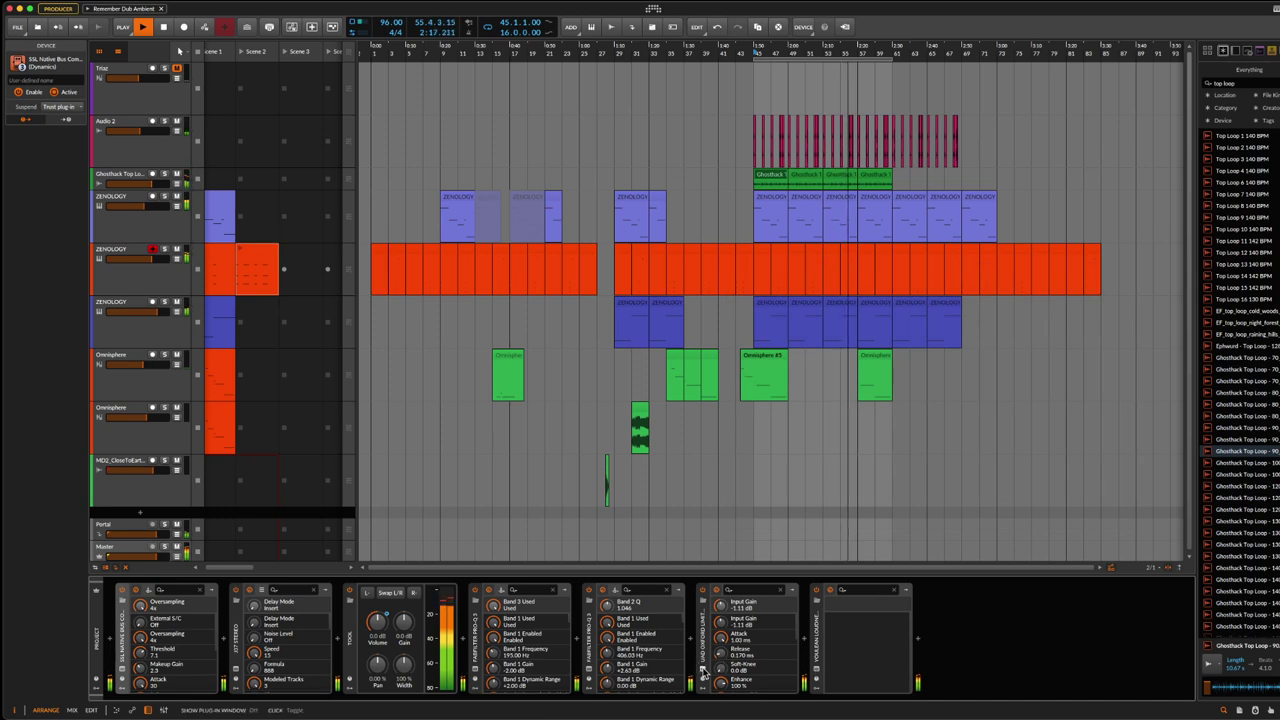
click(703, 673)
click(703, 673)
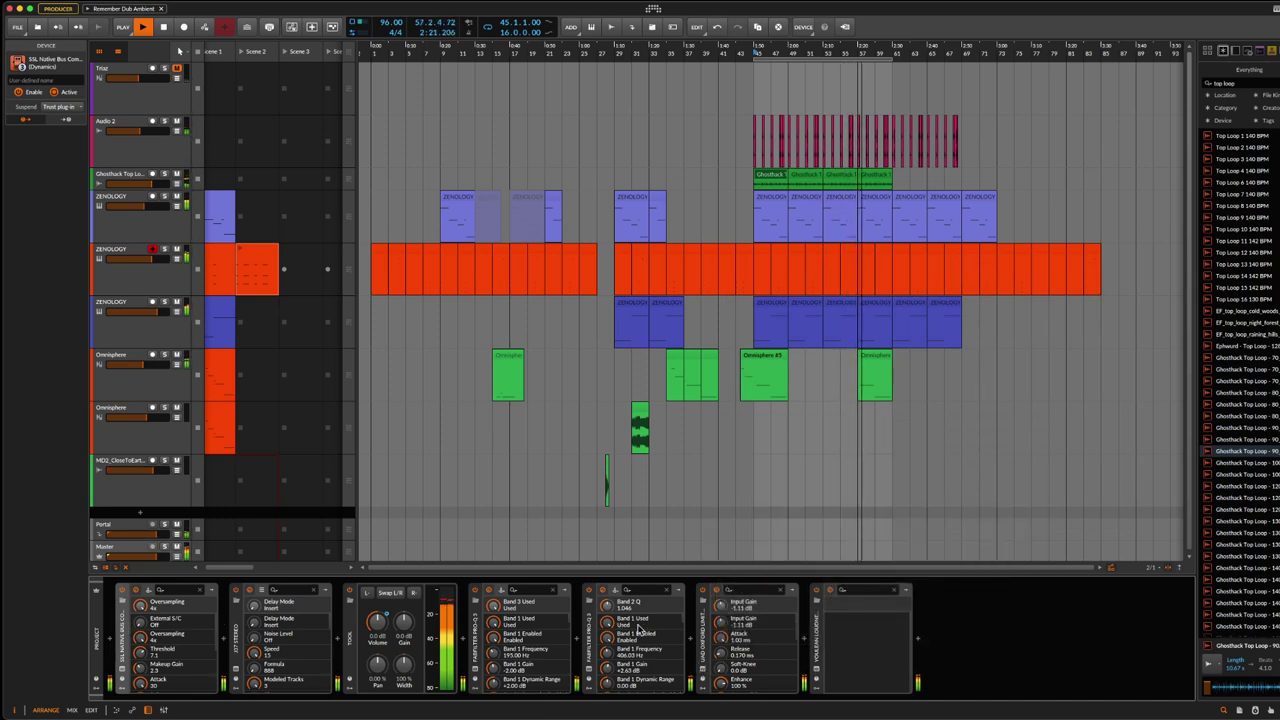
Step: Group the Master devices from SSL Native Bus Compressor through UAD Oxford Limiter into an FX Layer, disable the layer and stop playback
right_click(731, 601)
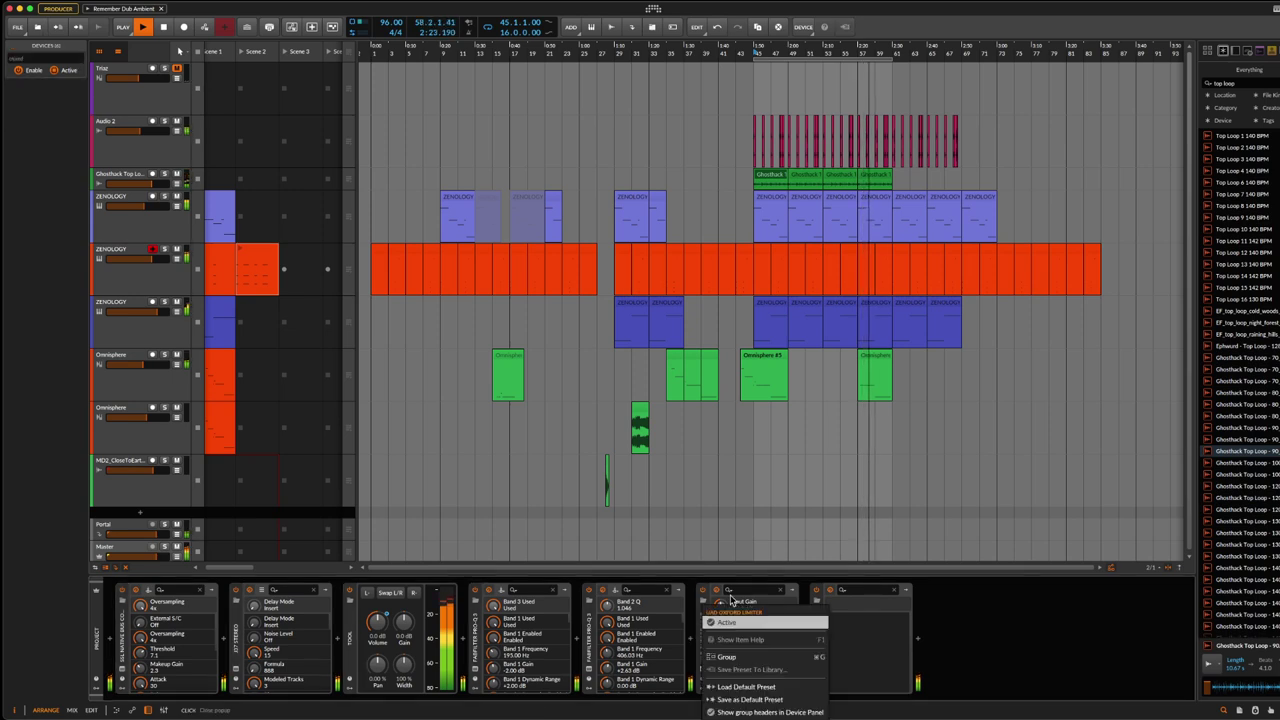
click(727, 656)
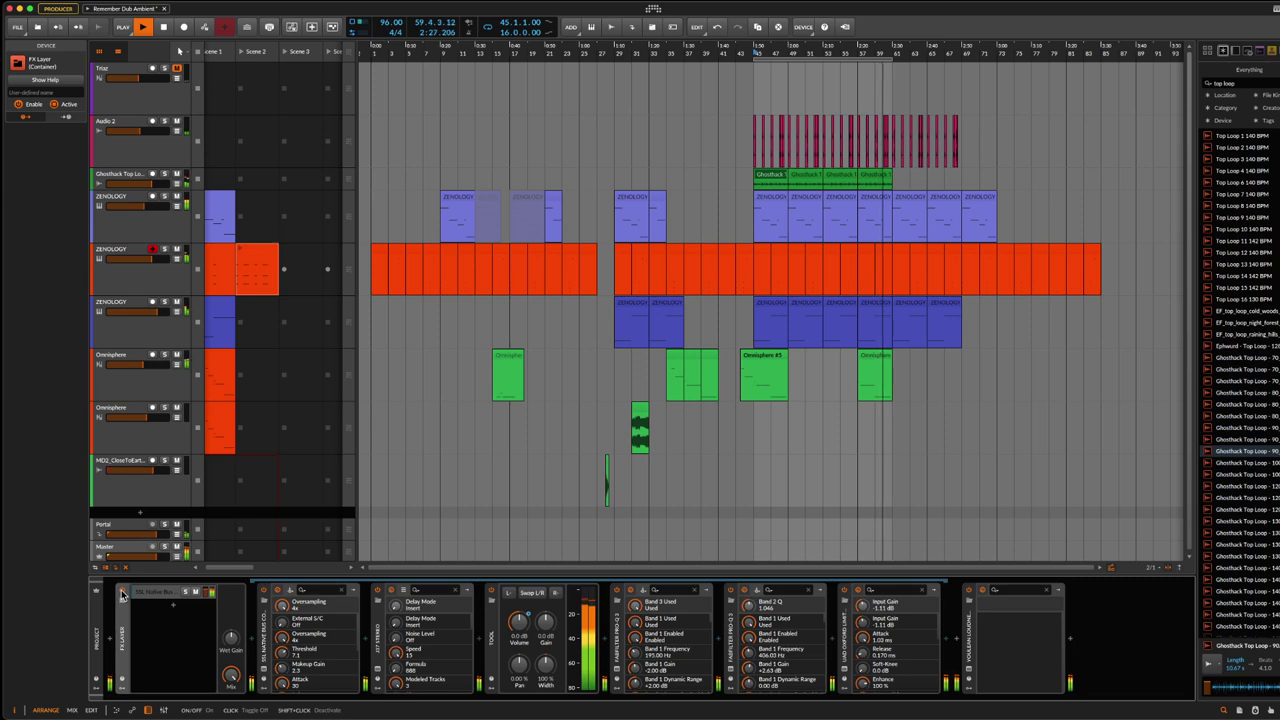
click(122, 593)
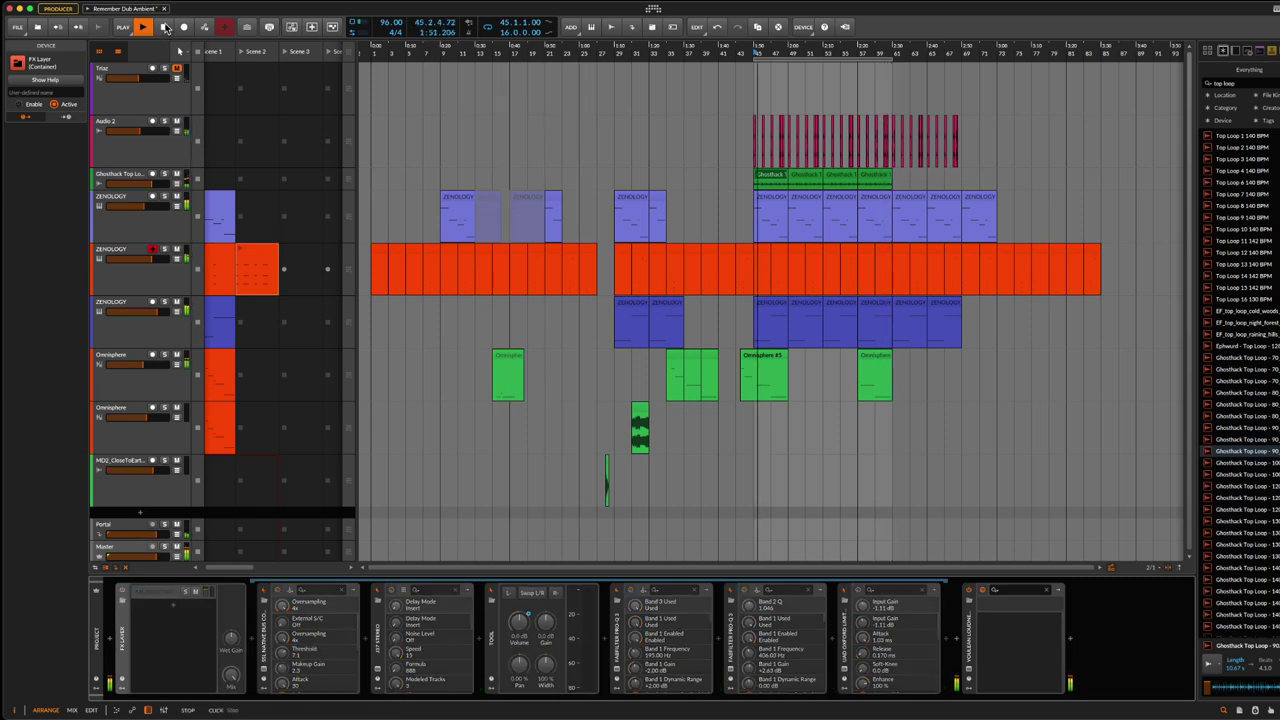
click(164, 29)
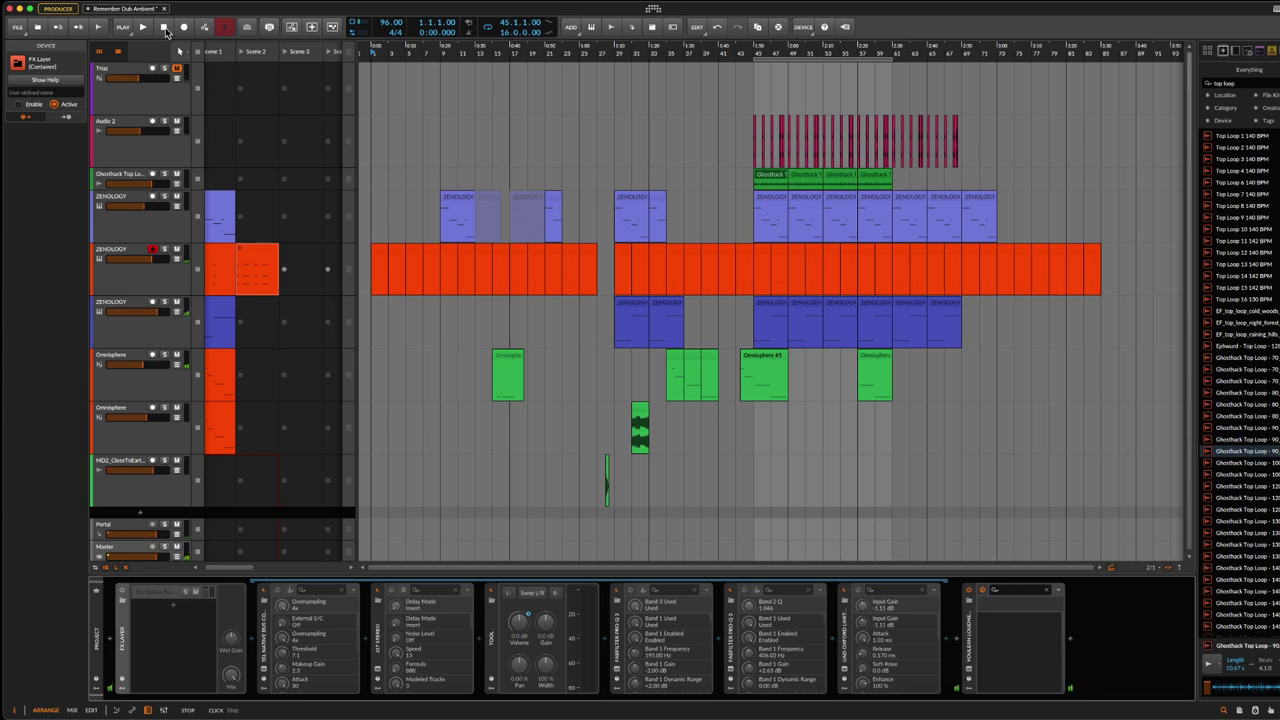
Step: Save the project and play the arrangement from the start with the orange ZENOLOGY track selected
key(ctrl+s)
click(112, 258)
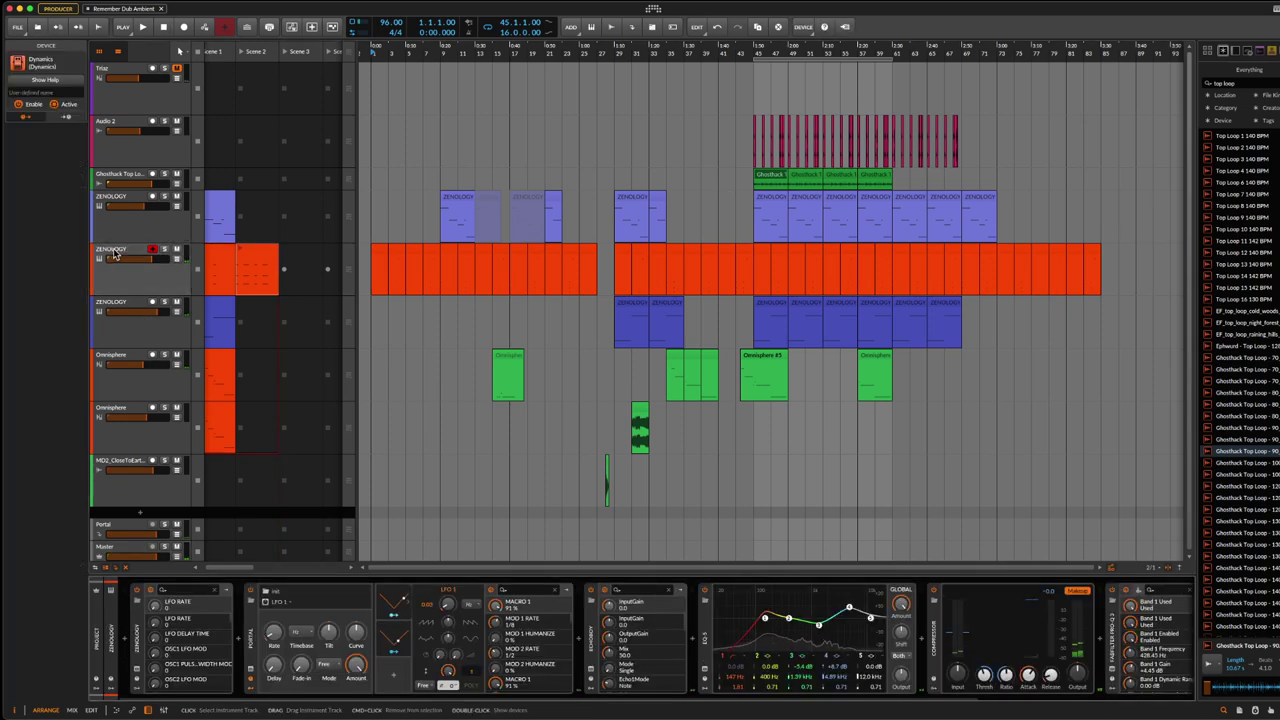
click(145, 28)
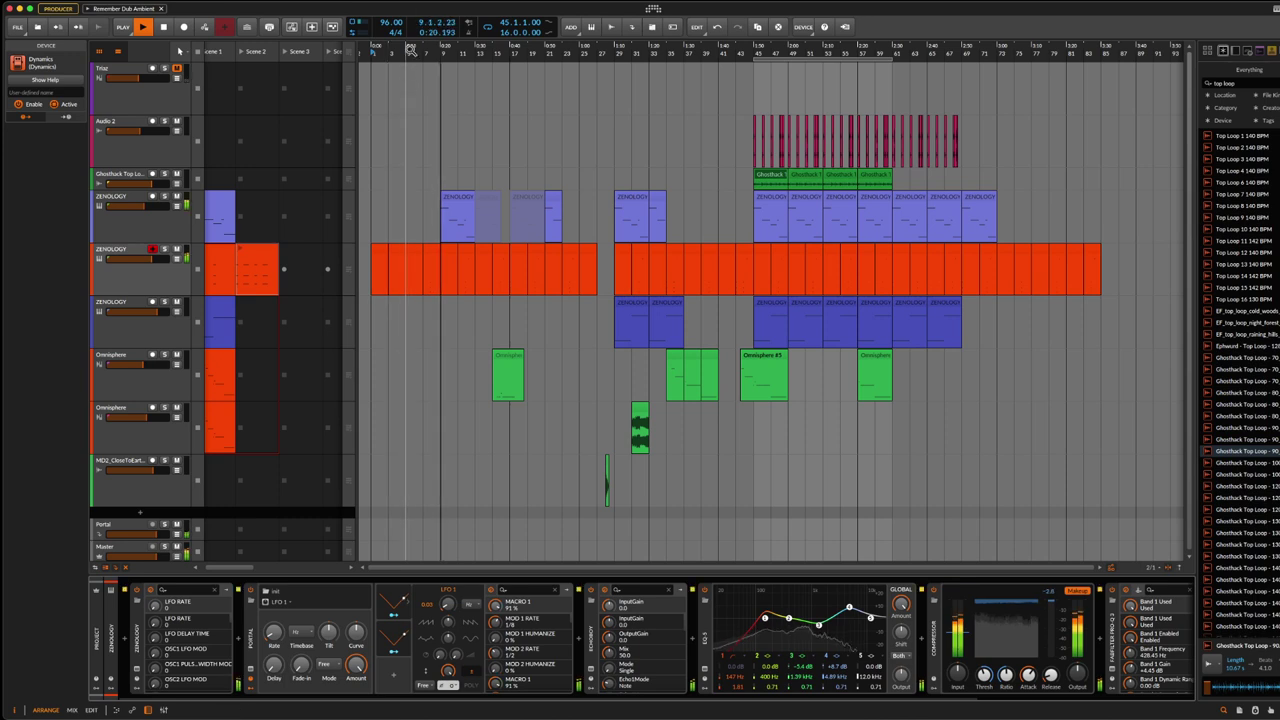
Step: Move the arranger loop region to start at 67.4.2.49 and give it a length of 8 bars
drag(410, 52, 508, 75)
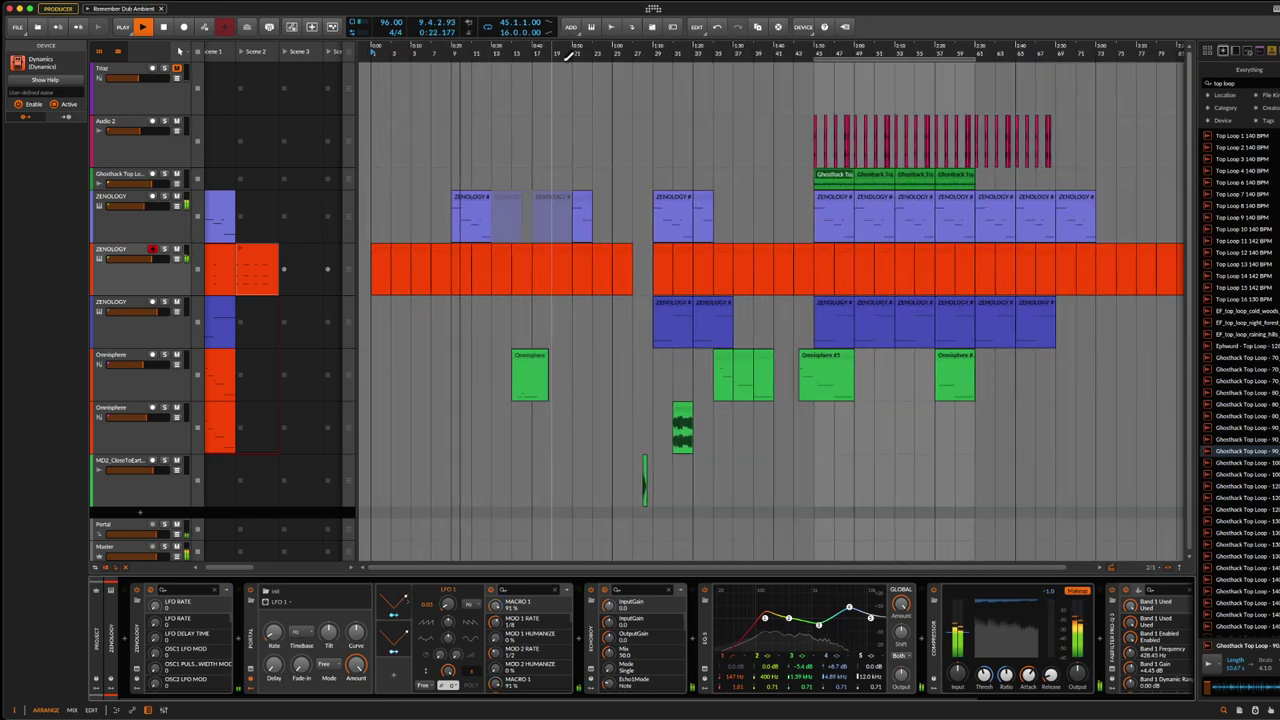
click(928, 62)
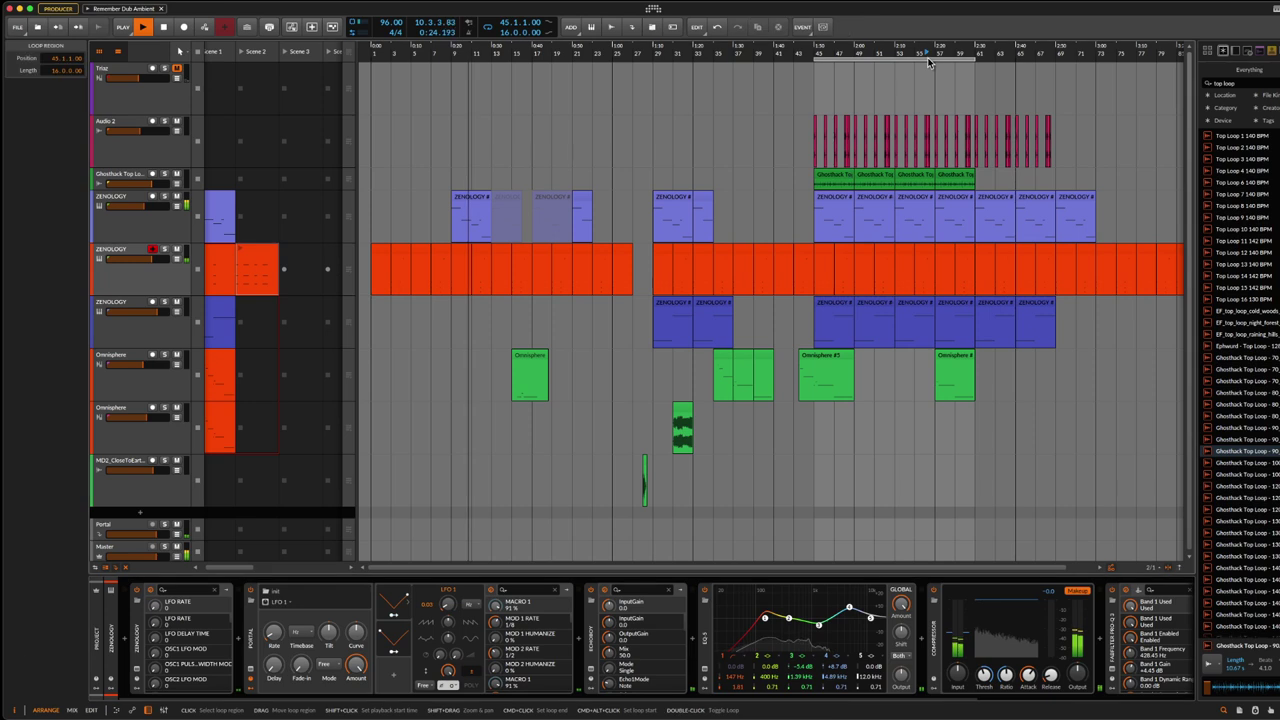
drag(928, 62, 1023, 78)
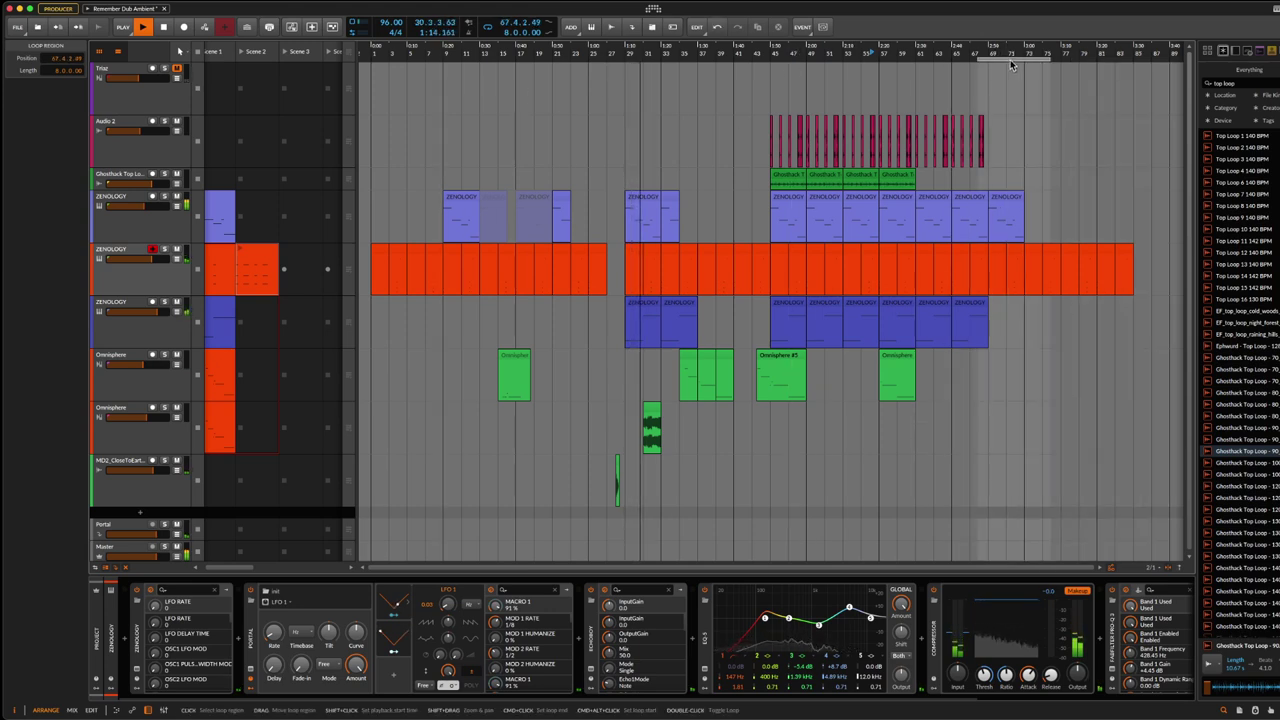
drag(1010, 65, 895, 48)
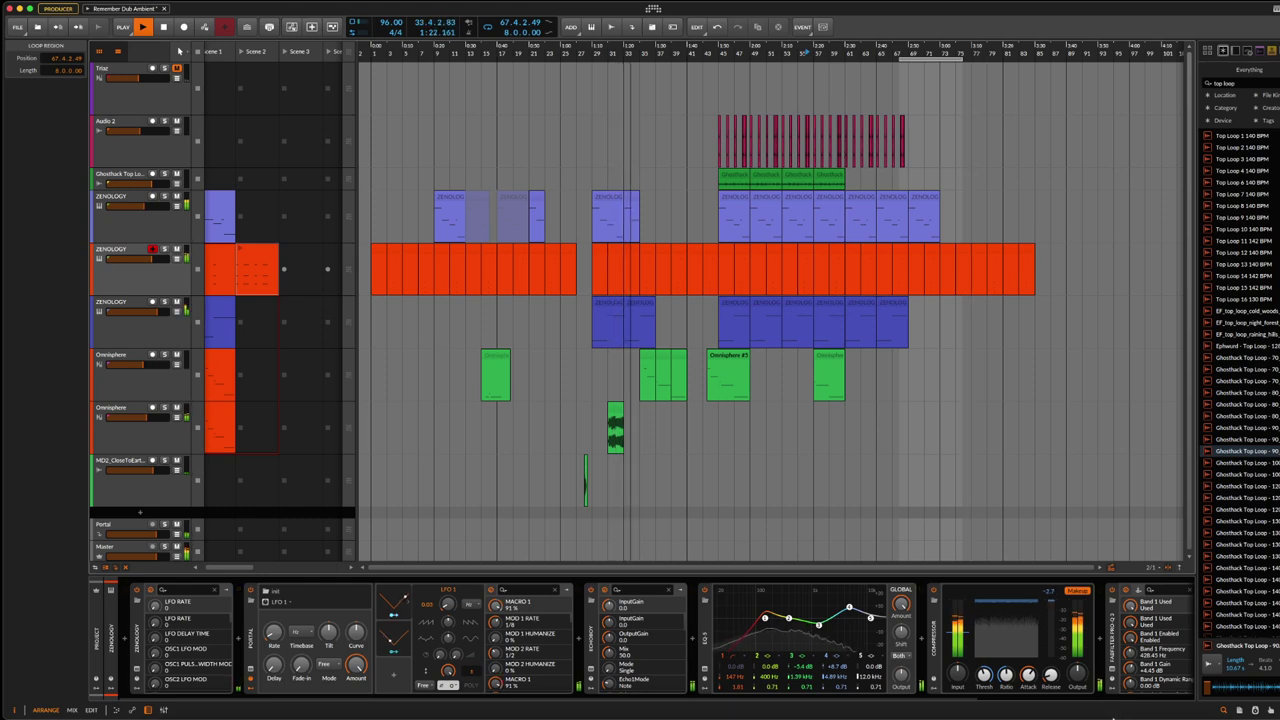
mouse_move(1178, 704)
click(1178, 704)
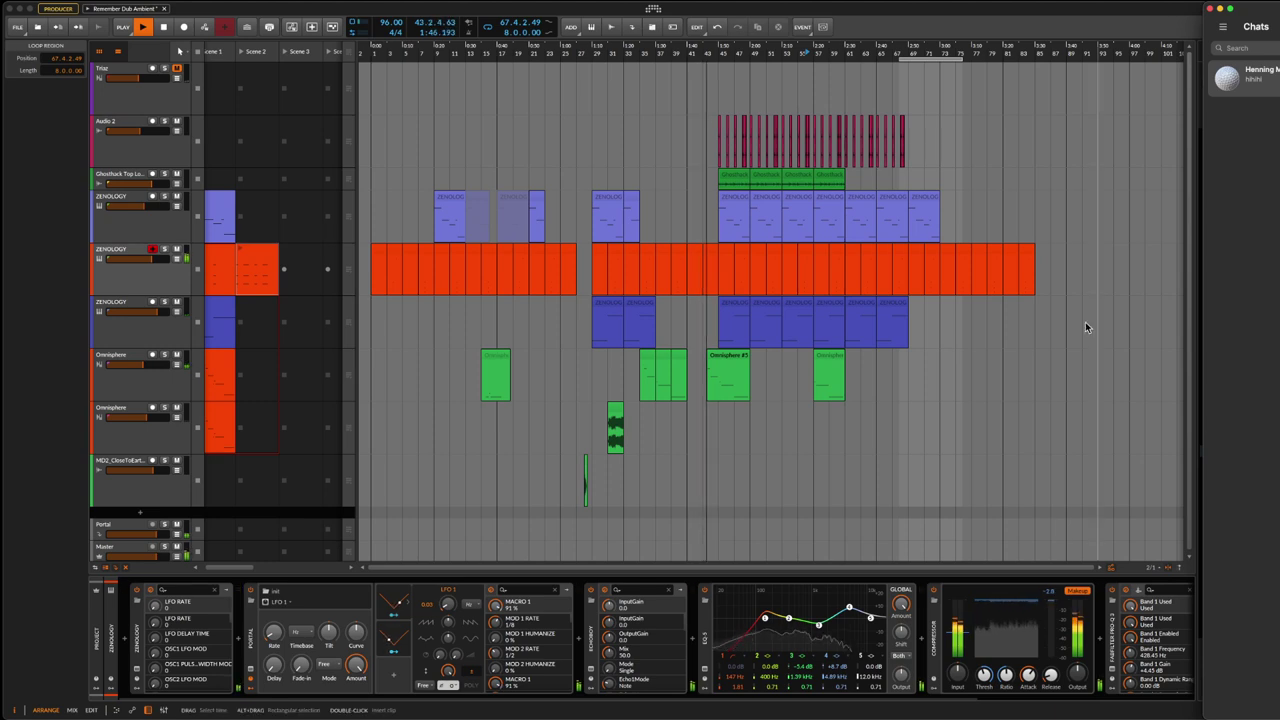
click(1005, 10)
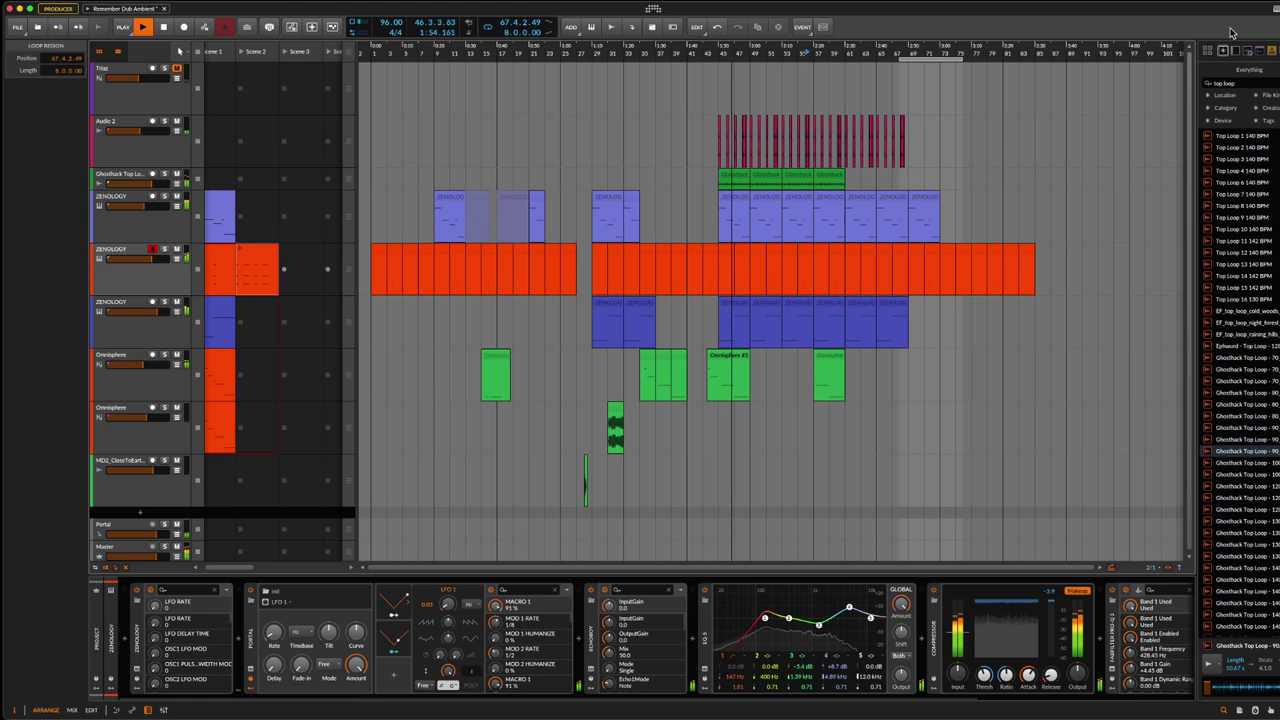
Step: Save the project and delete the light-purple ZENOLOGY clip between bars 53 and 57
key(ctrl+s)
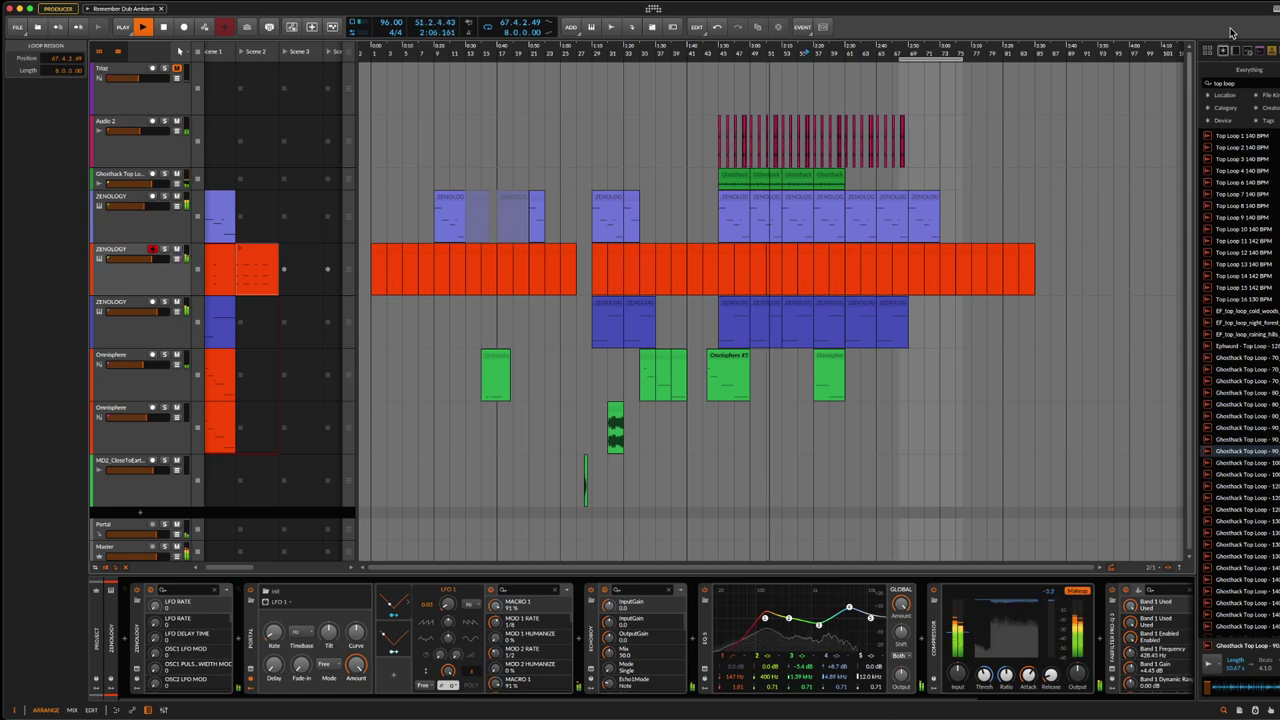
click(800, 200)
key(Delete)
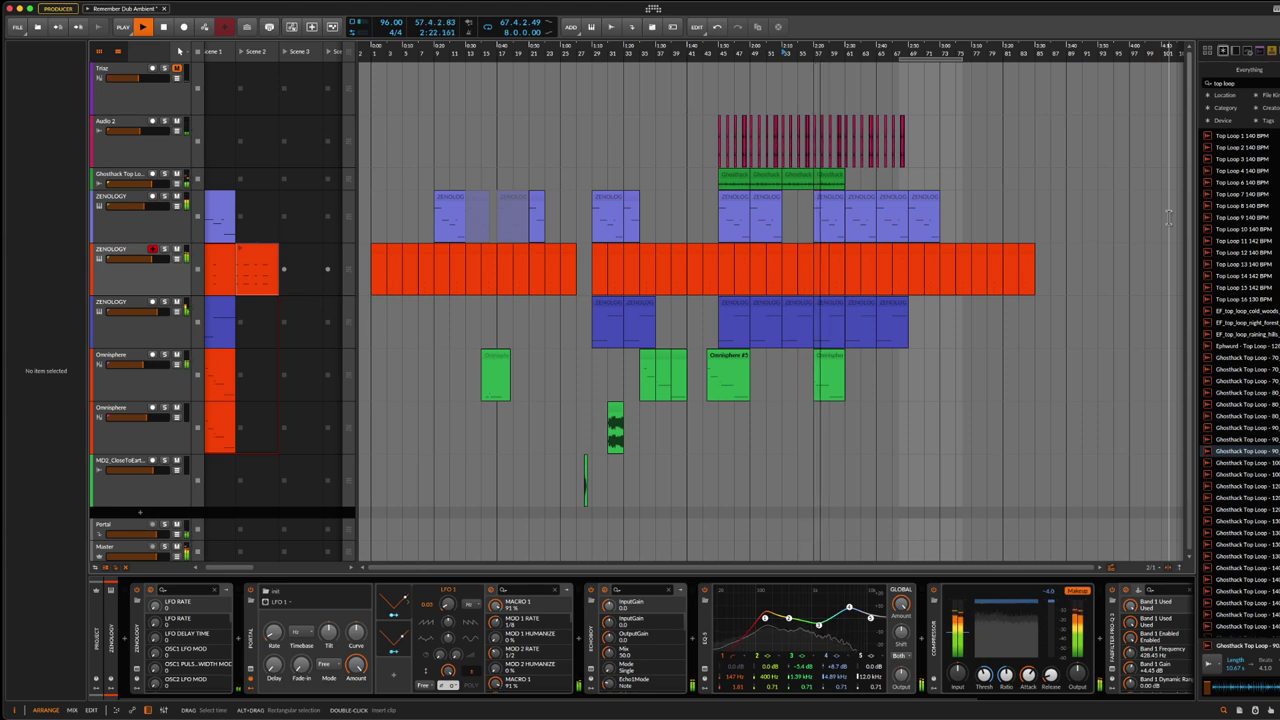
Step: Mute the Omnisphere clip at bar 57, stop playback and save the project
click(817, 362)
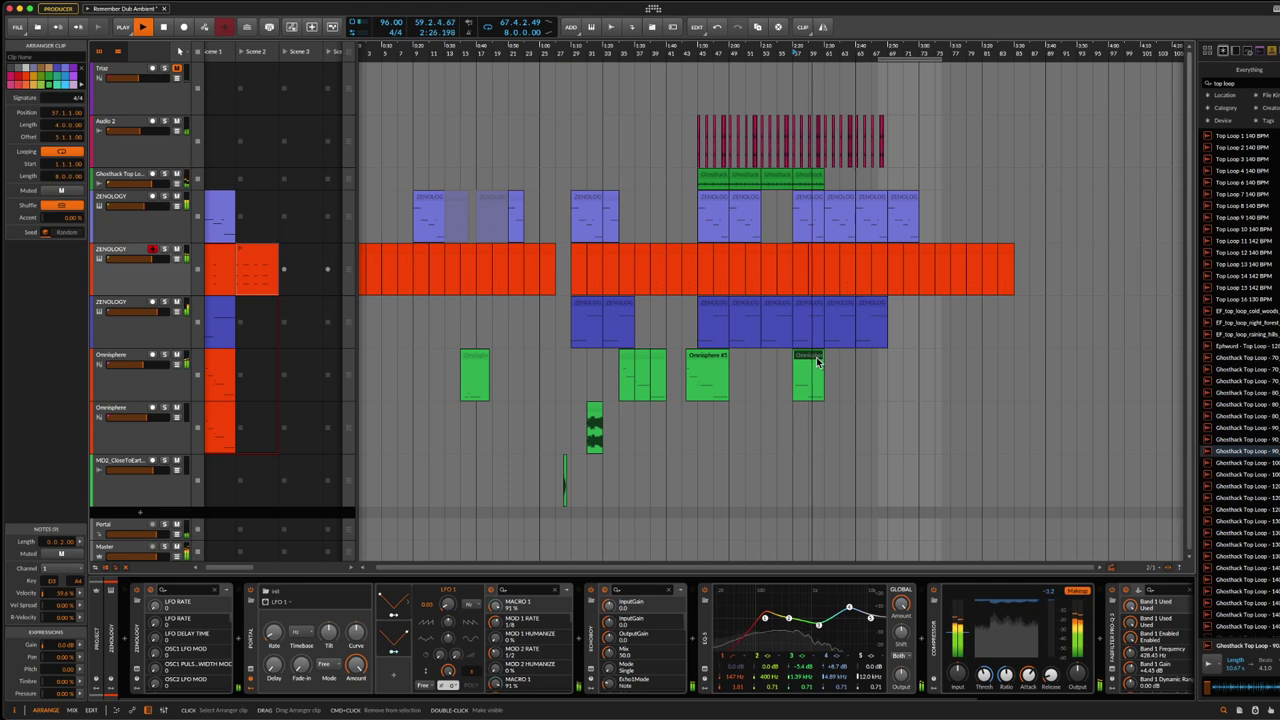
right_click(815, 359)
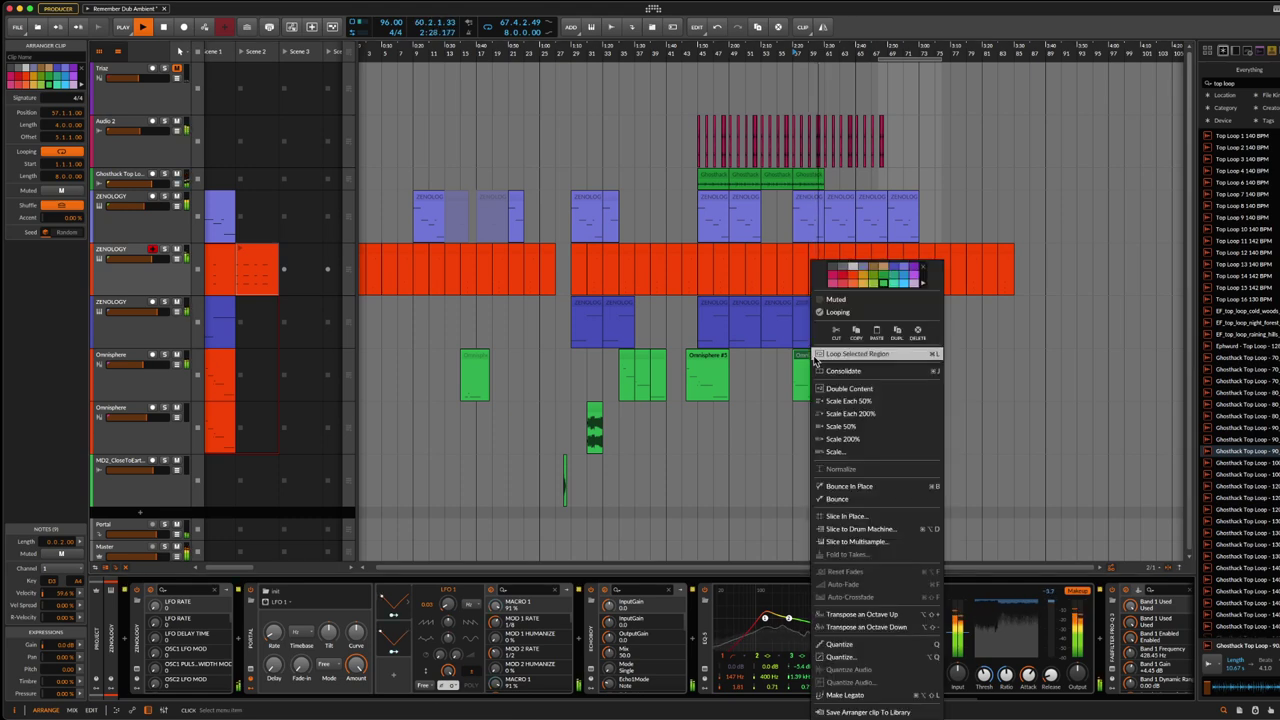
click(834, 299)
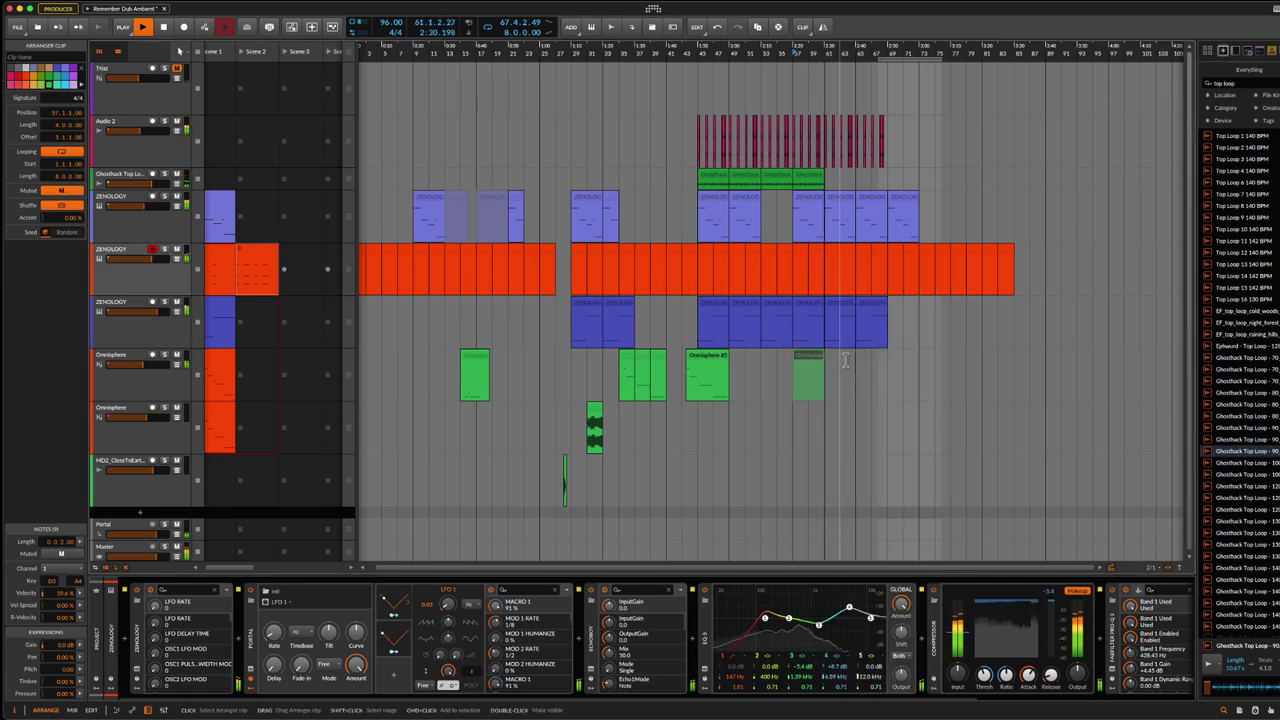
click(803, 372)
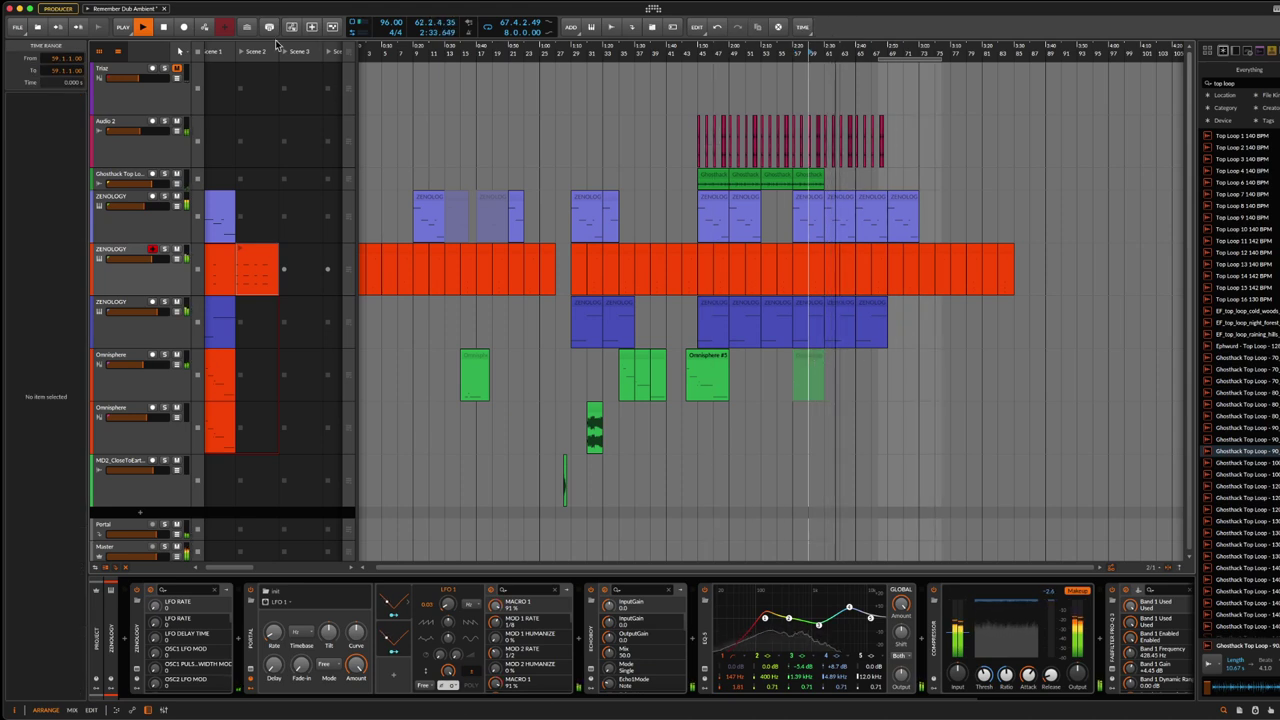
click(163, 28)
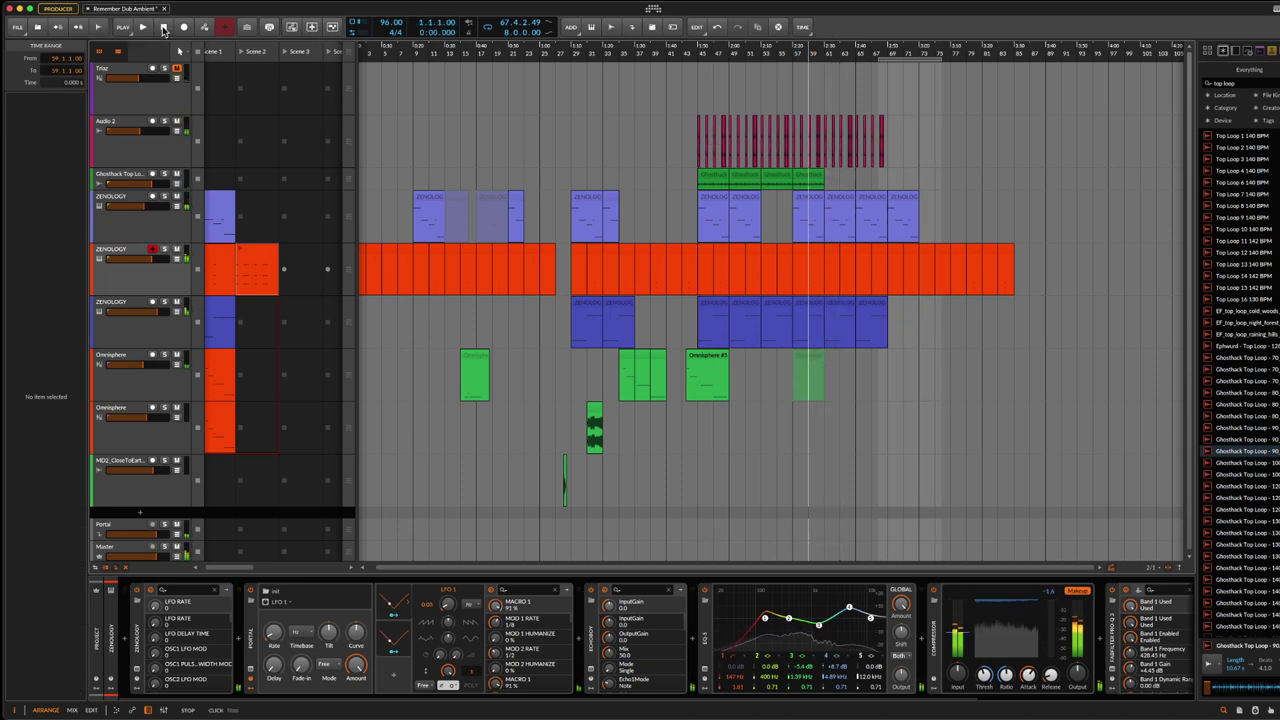
key(super+s)
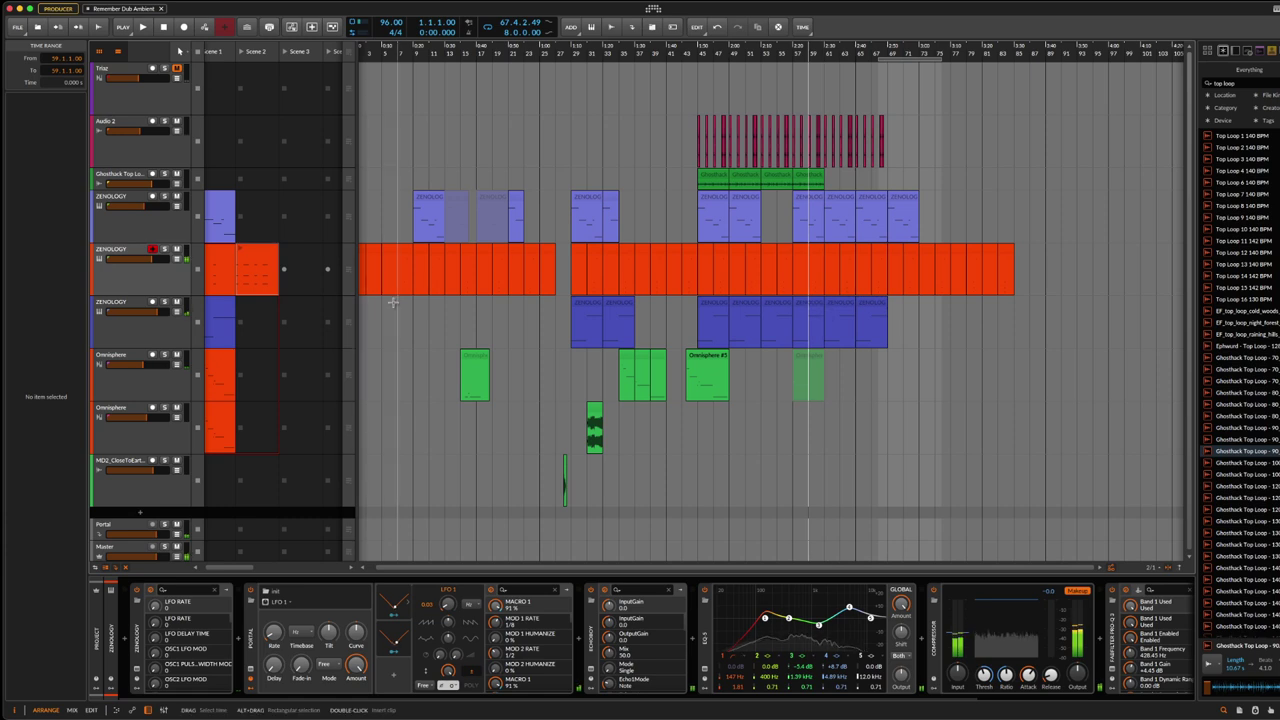
Step: Play the arrangement from the start with the orange ZENOLOGY track selected and save the project
click(115, 256)
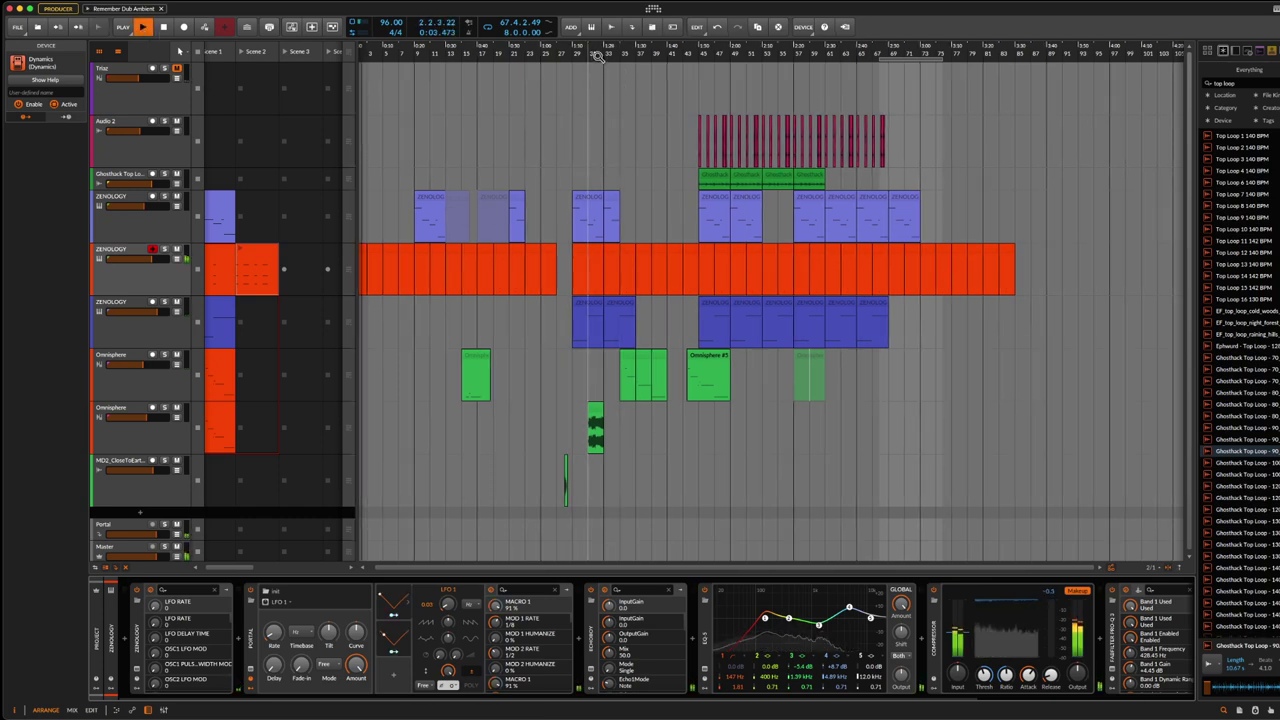
scroll(700, 75, left, 2)
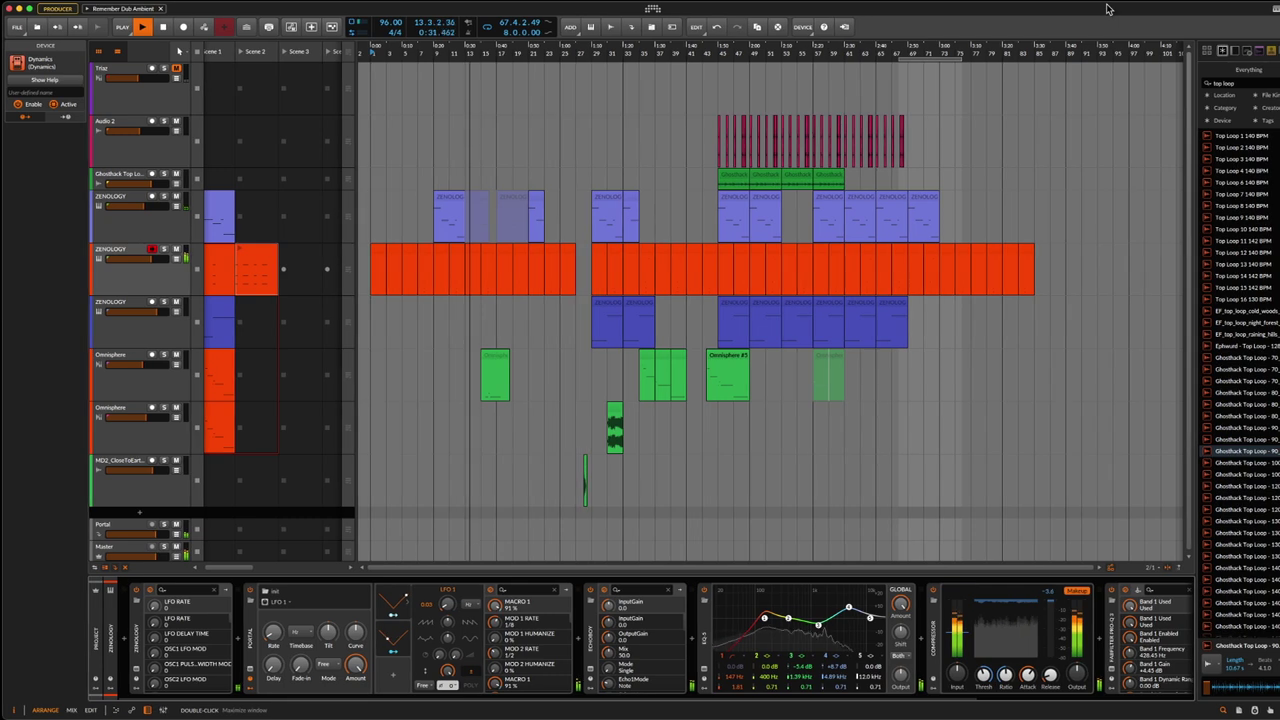
key(super+s)
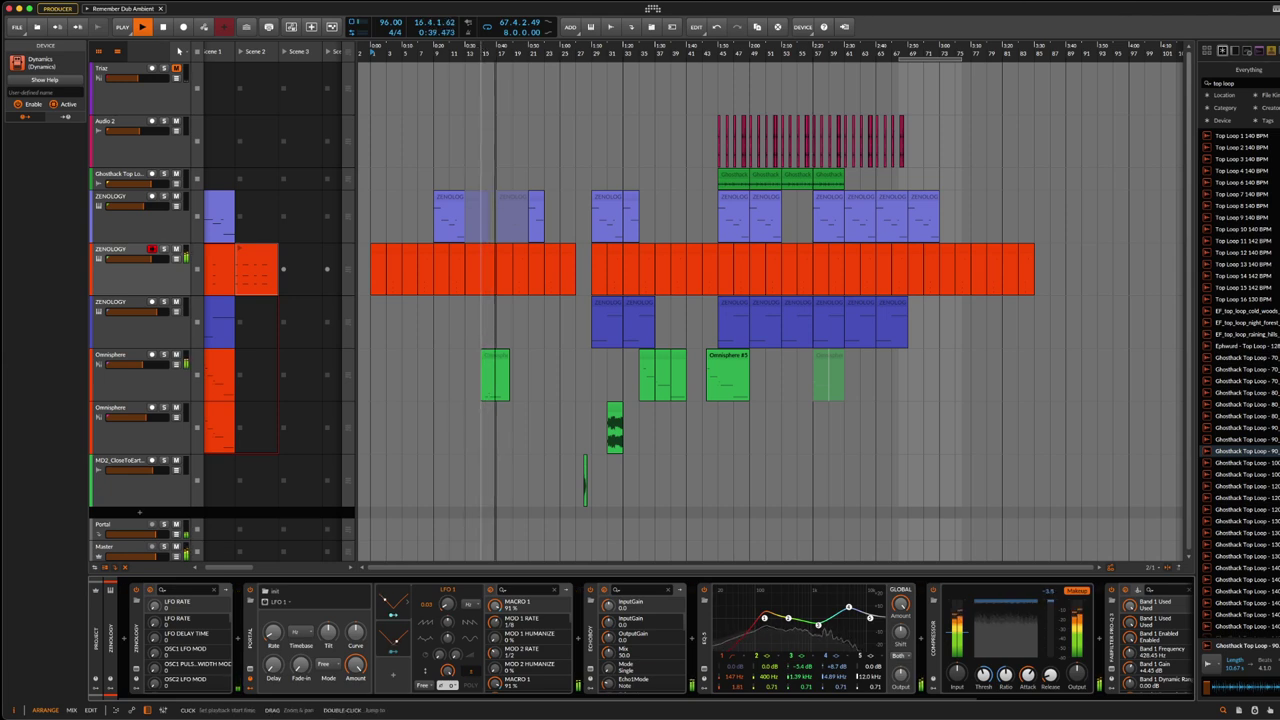
Step: Stop playback and open the Omnisphere #1 clip at bar 15 in an enlarged note editor
drag(485, 48, 485, 110)
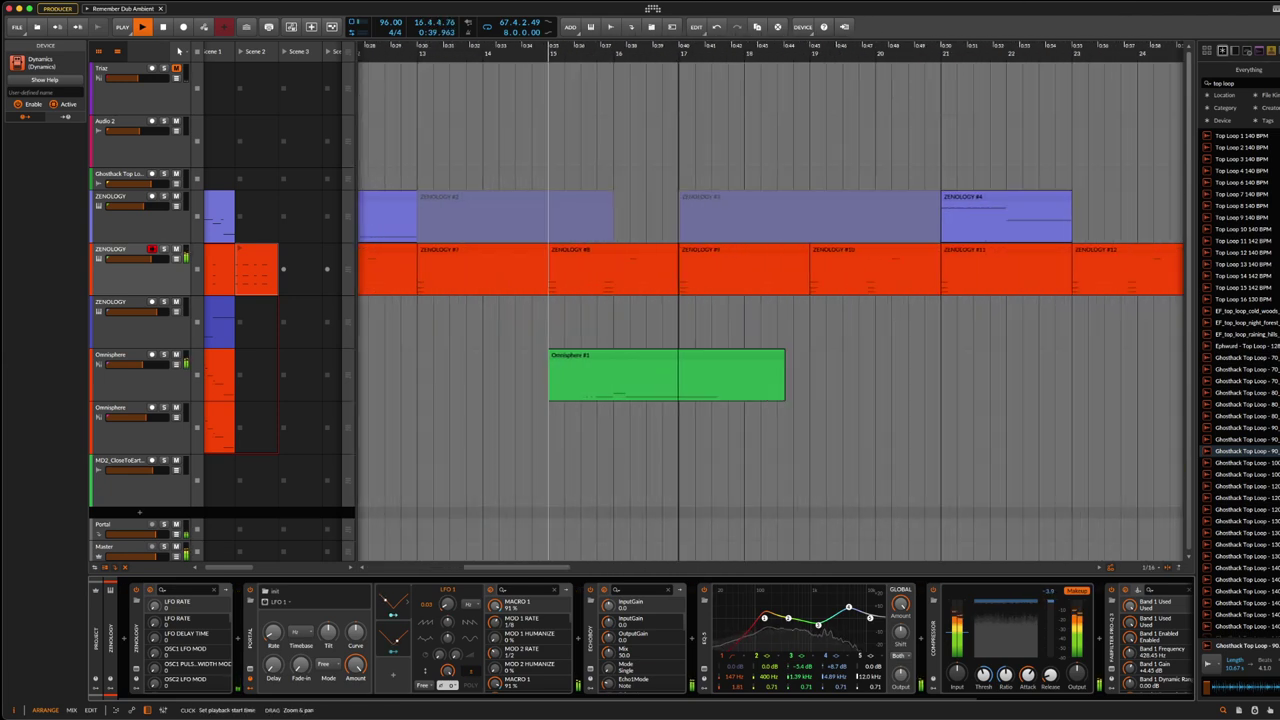
click(600, 359)
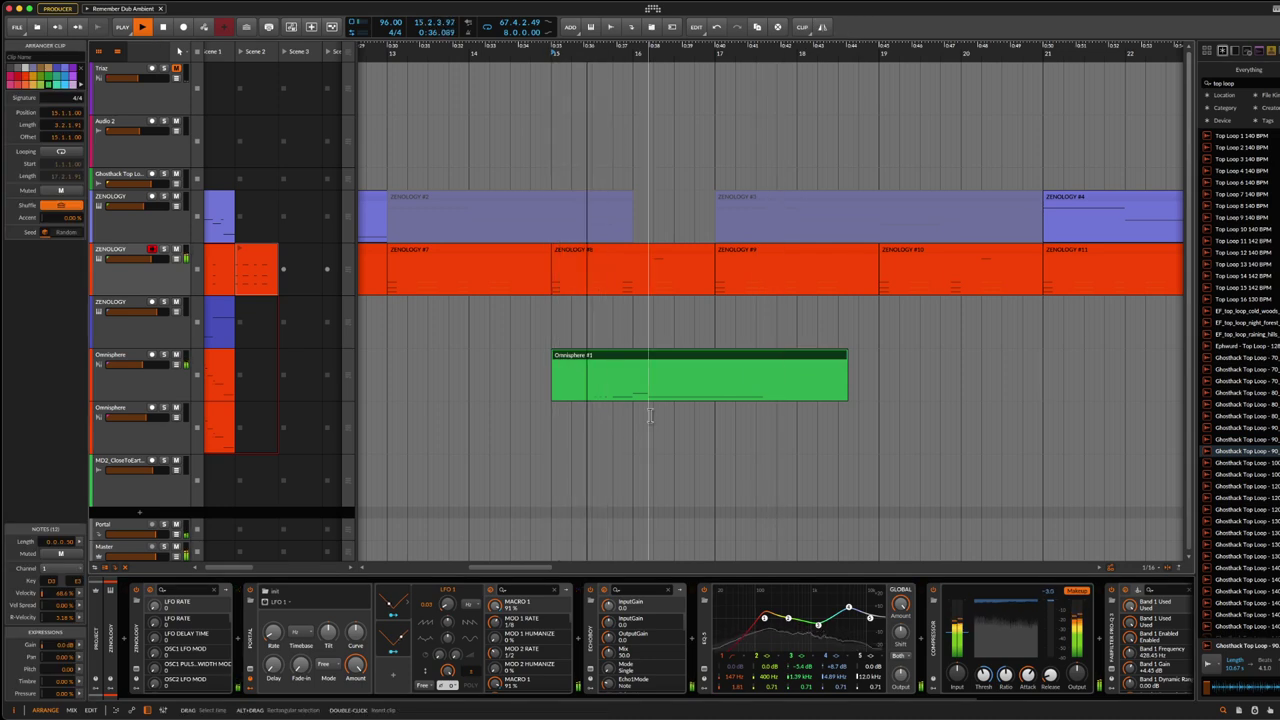
key(space)
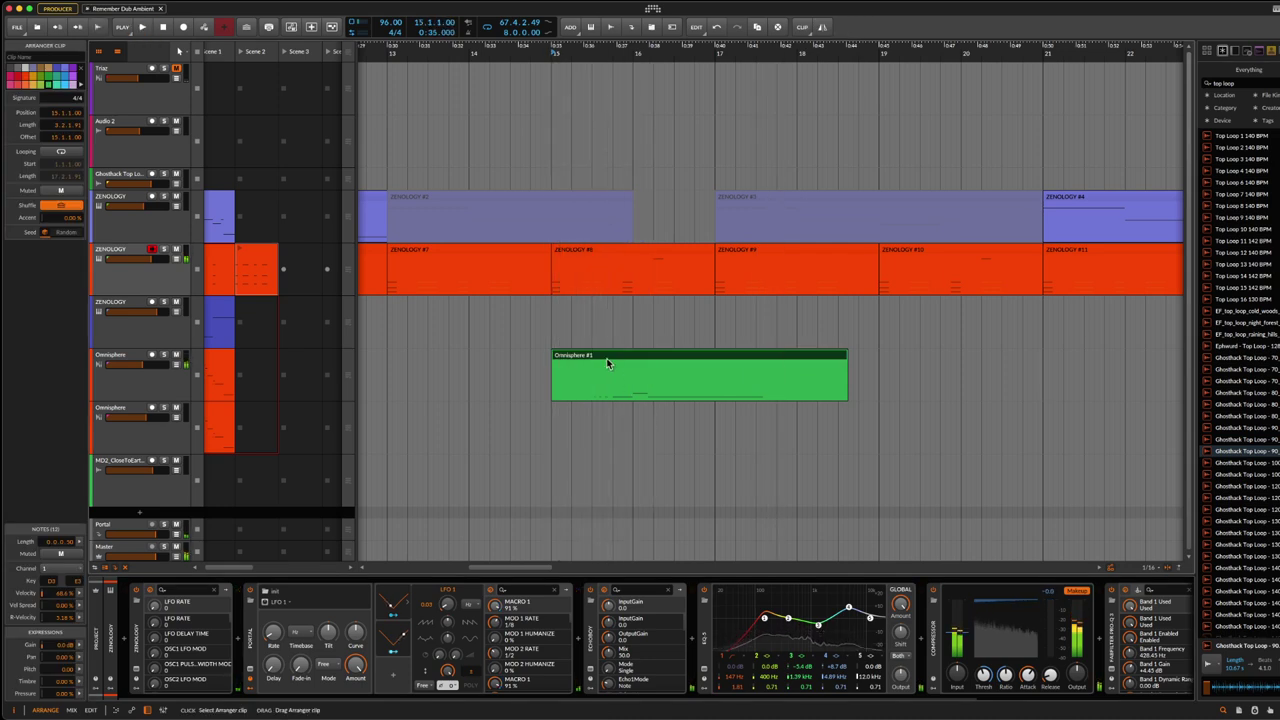
double_click(606, 363)
drag(665, 575, 660, 406)
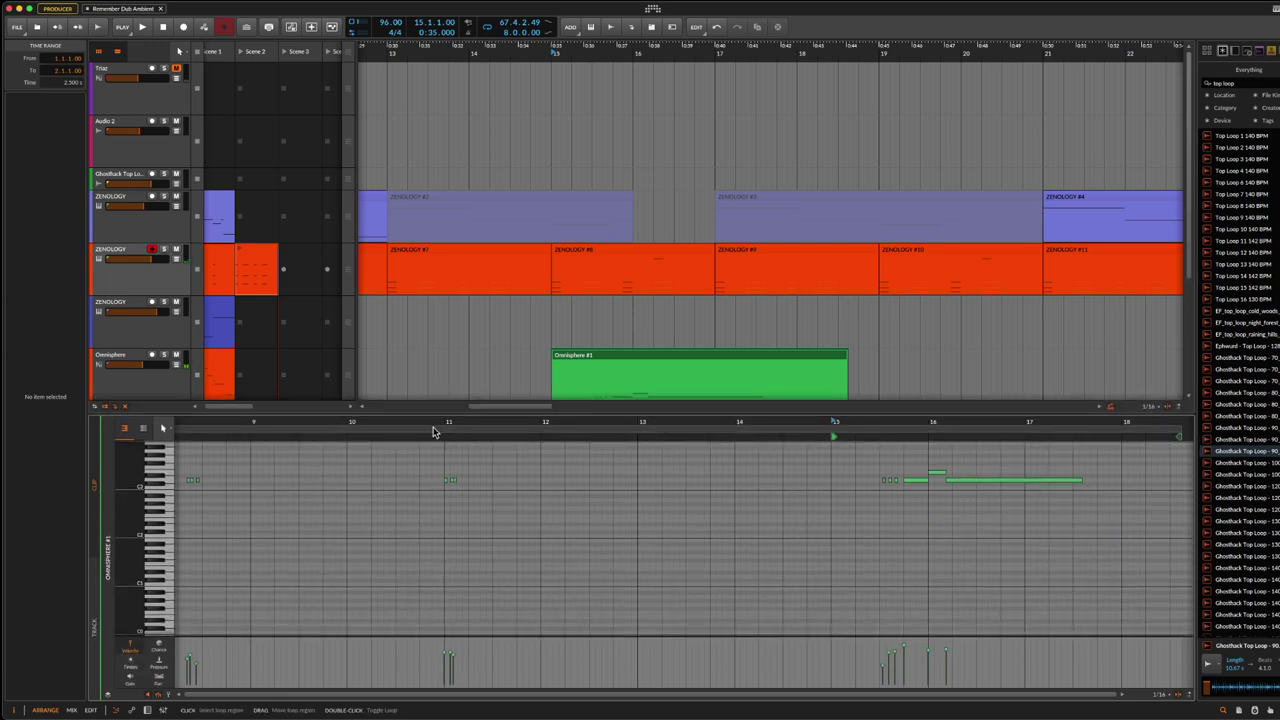
scroll(640, 540, up, 5)
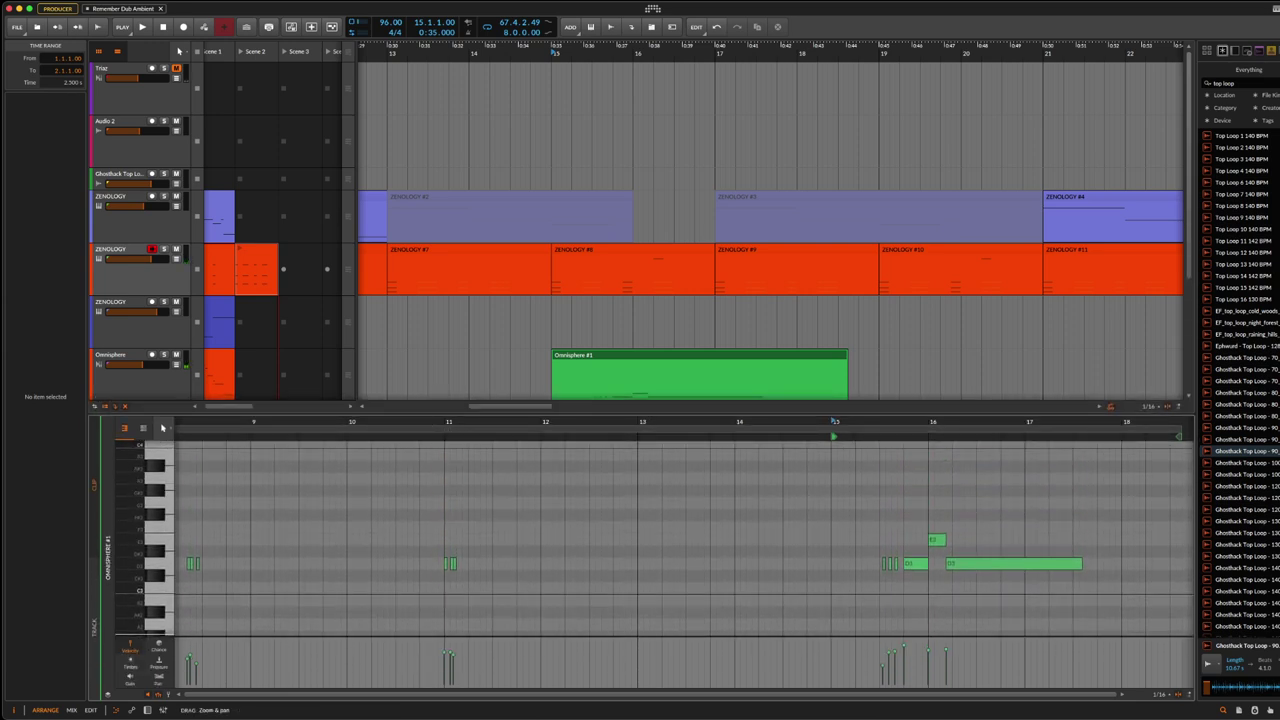
scroll(430, 423, up, 6)
Step: Play the Omnisphere #1 clip repeatedly from bar 15 and examine its short opening notes in the note editor
key(space)
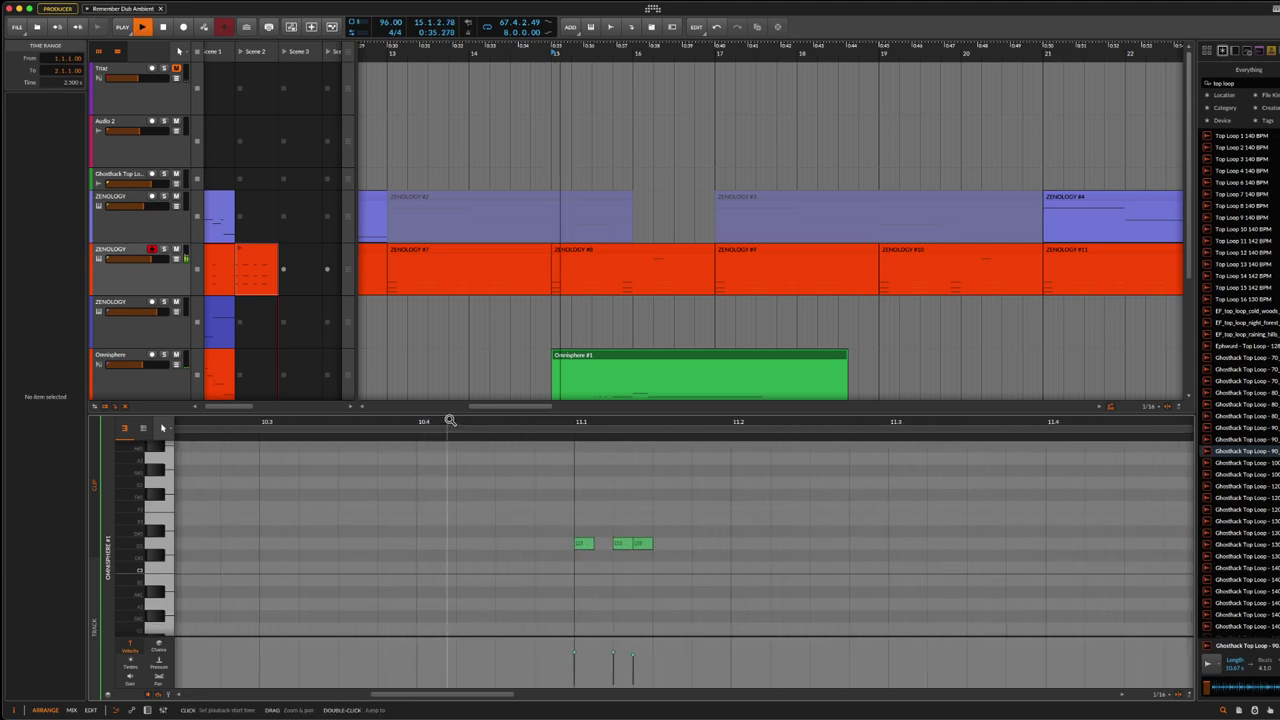
key(space)
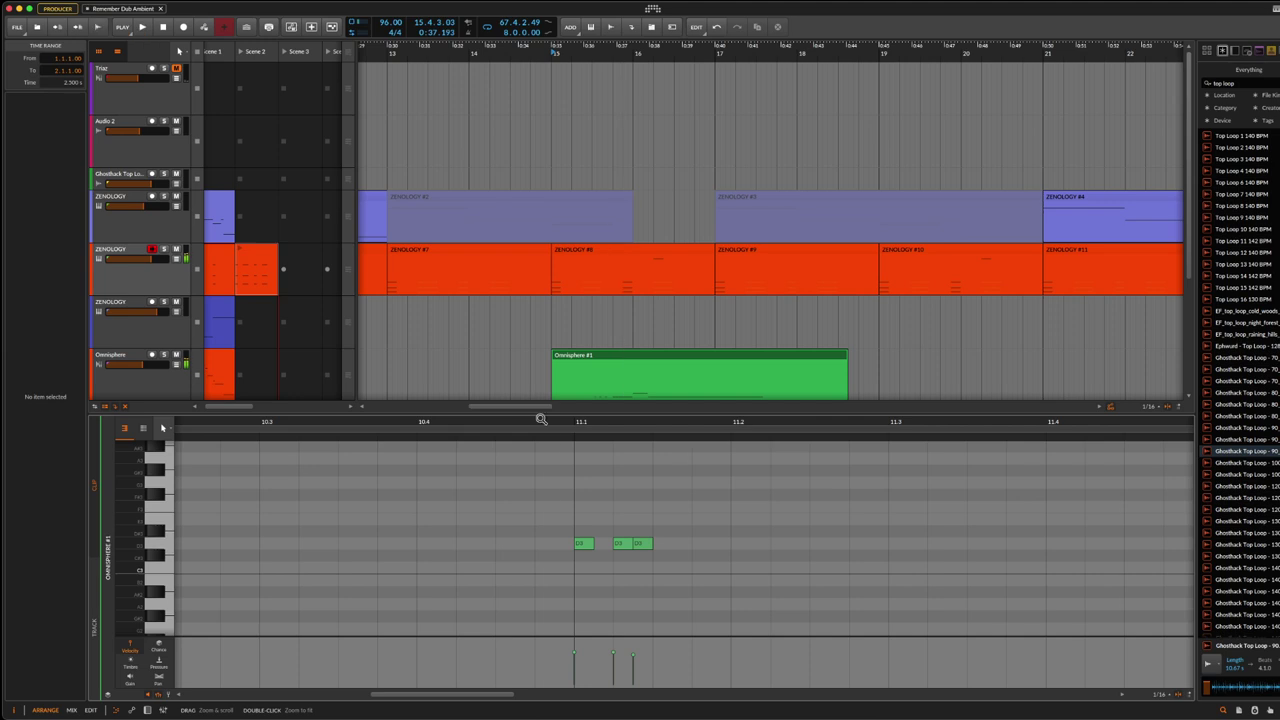
click(630, 357)
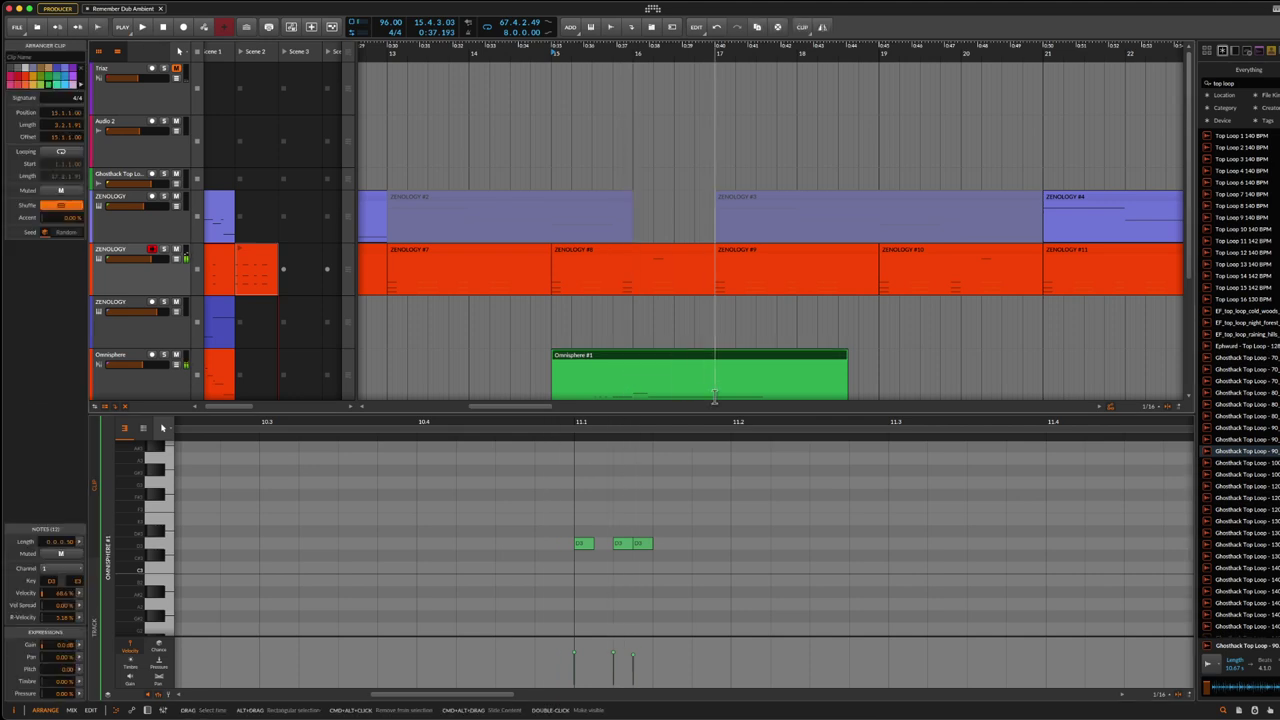
drag(719, 421, 684, 421)
key(space)
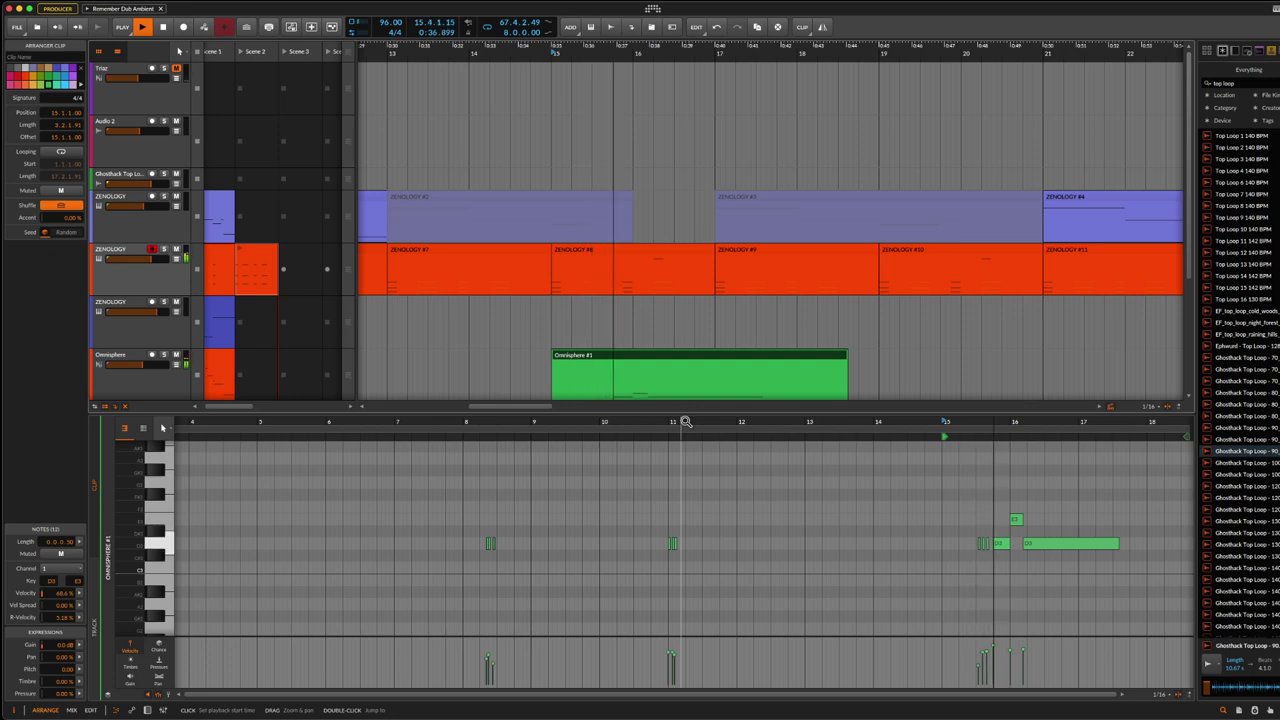
key(space)
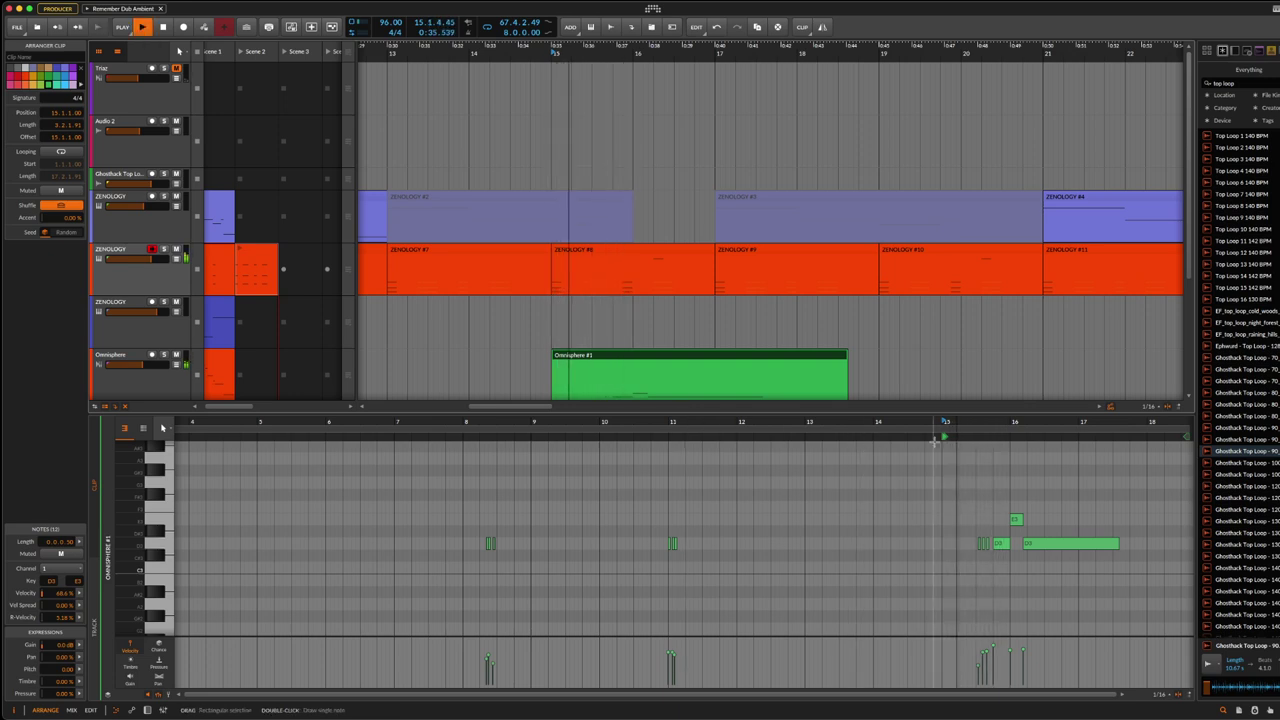
key(space)
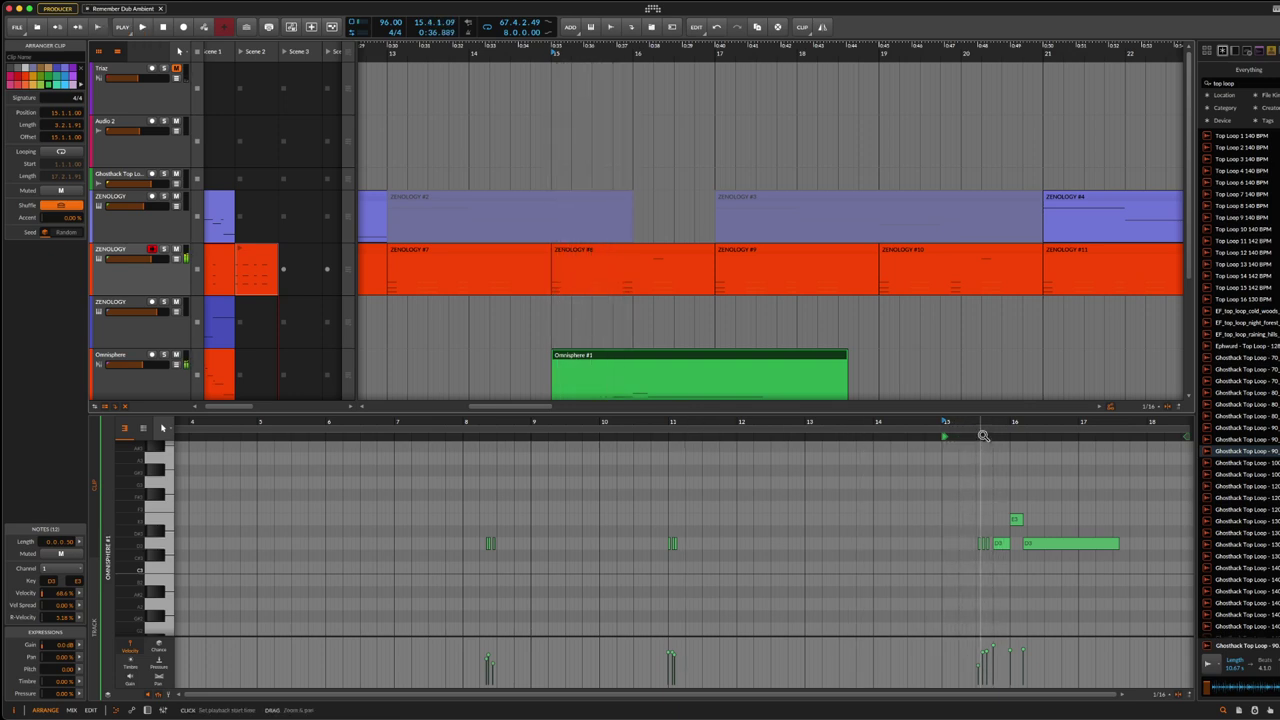
drag(984, 422, 661, 422)
key(space)
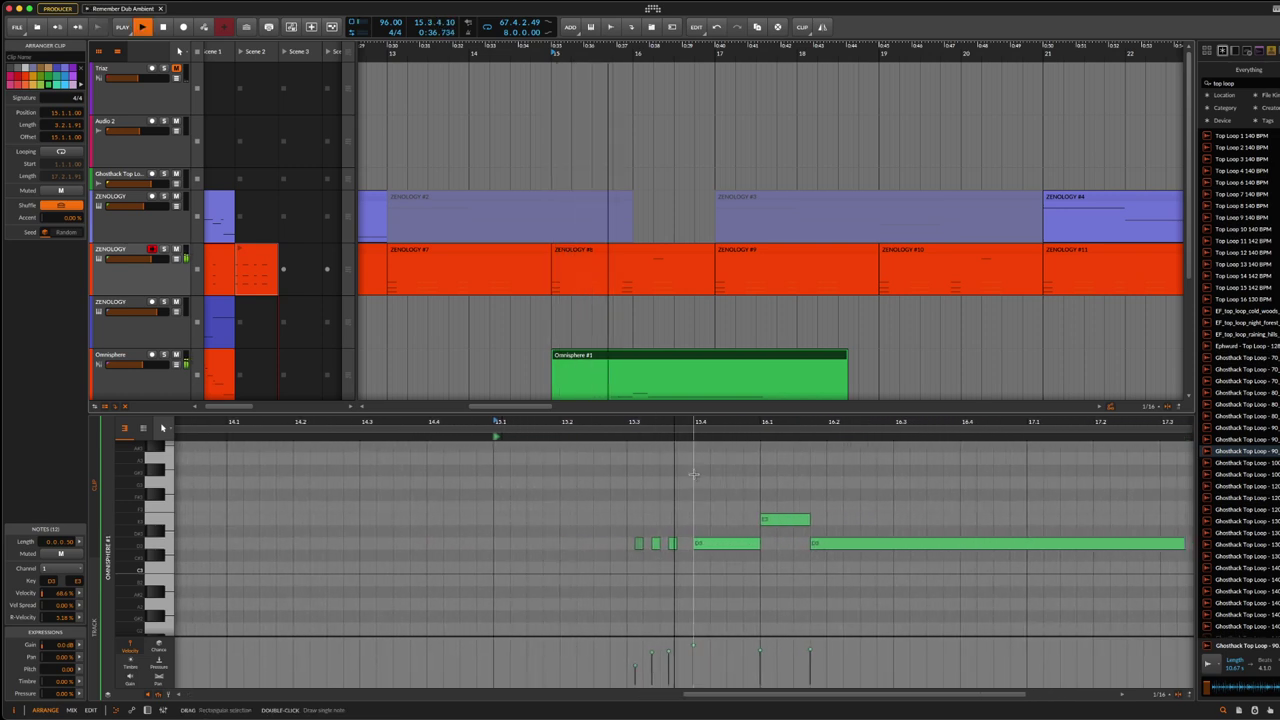
Step: Try muting the second short D3 note in the Omnisphere #1 clip and listen to the phrase
click(656, 543)
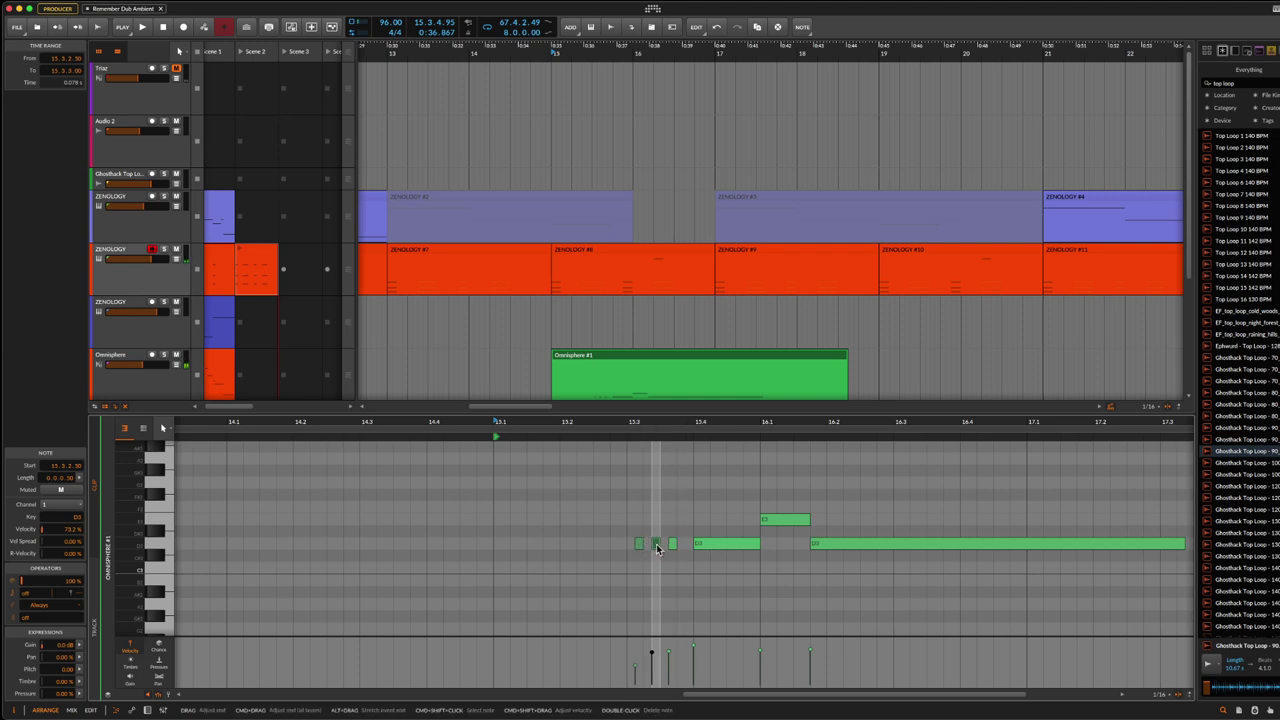
right_click(657, 545)
click(679, 510)
key(space)
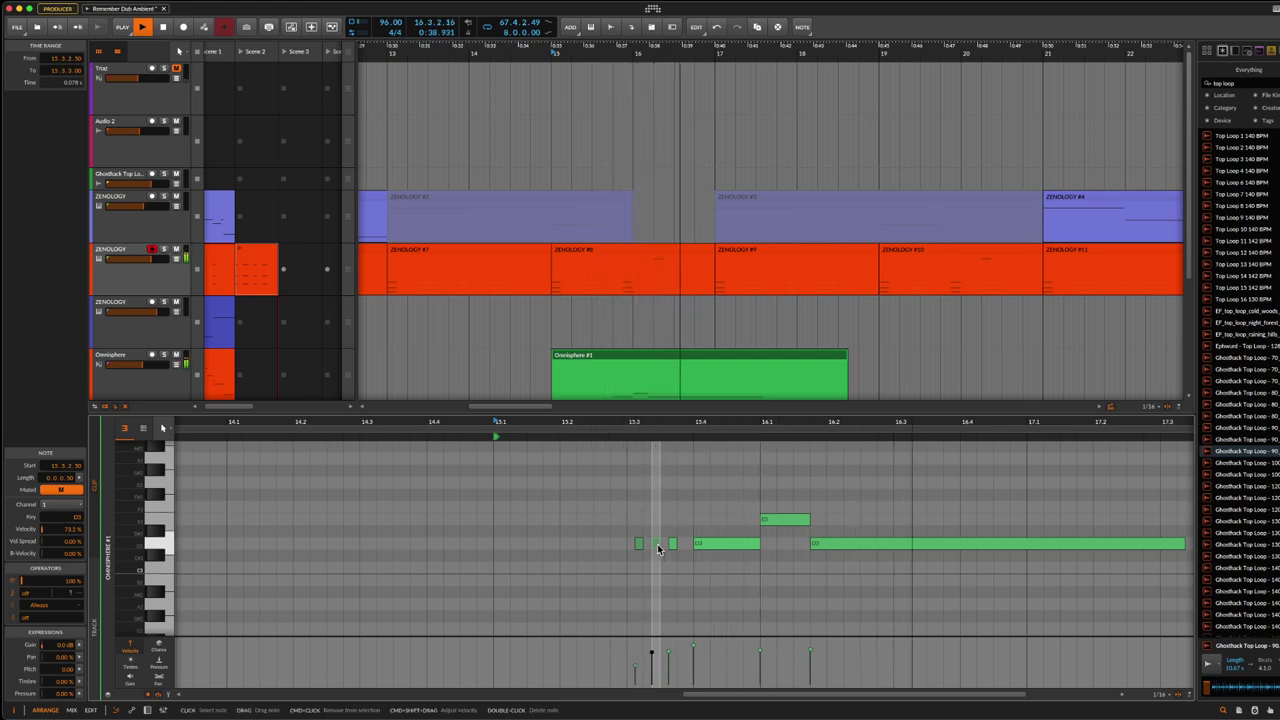
key(space)
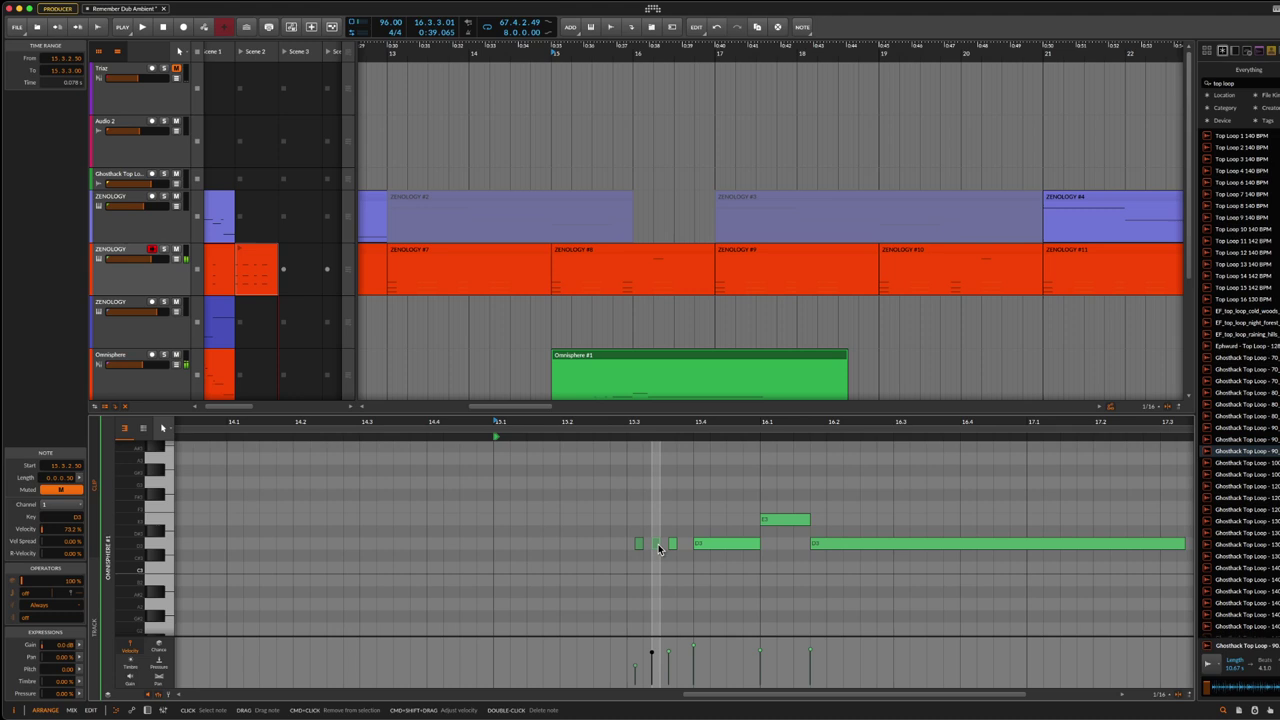
Step: Unmute the second short D3 note and play the phrase again from bar 15
right_click(657, 545)
click(668, 504)
key(space)
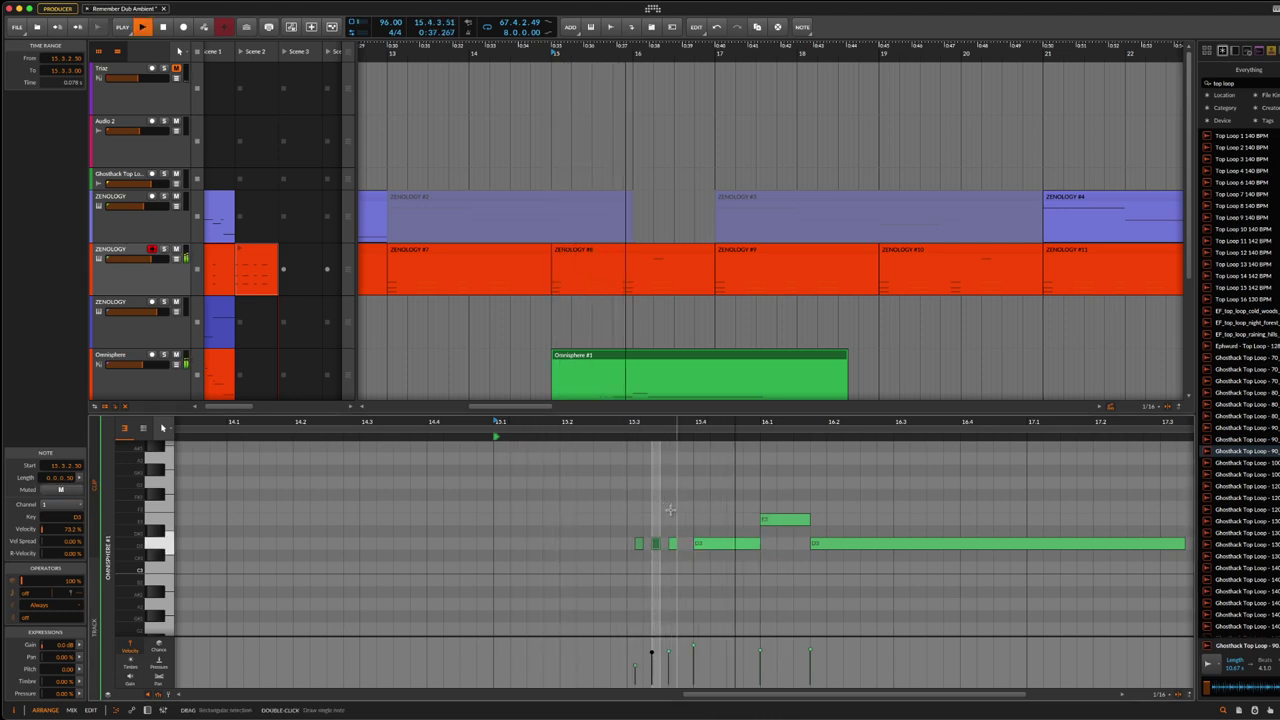
Step: Try muting the third short D3 note in the Omnisphere #1 clip and listen to the phrase
click(672, 544)
right_click(672, 546)
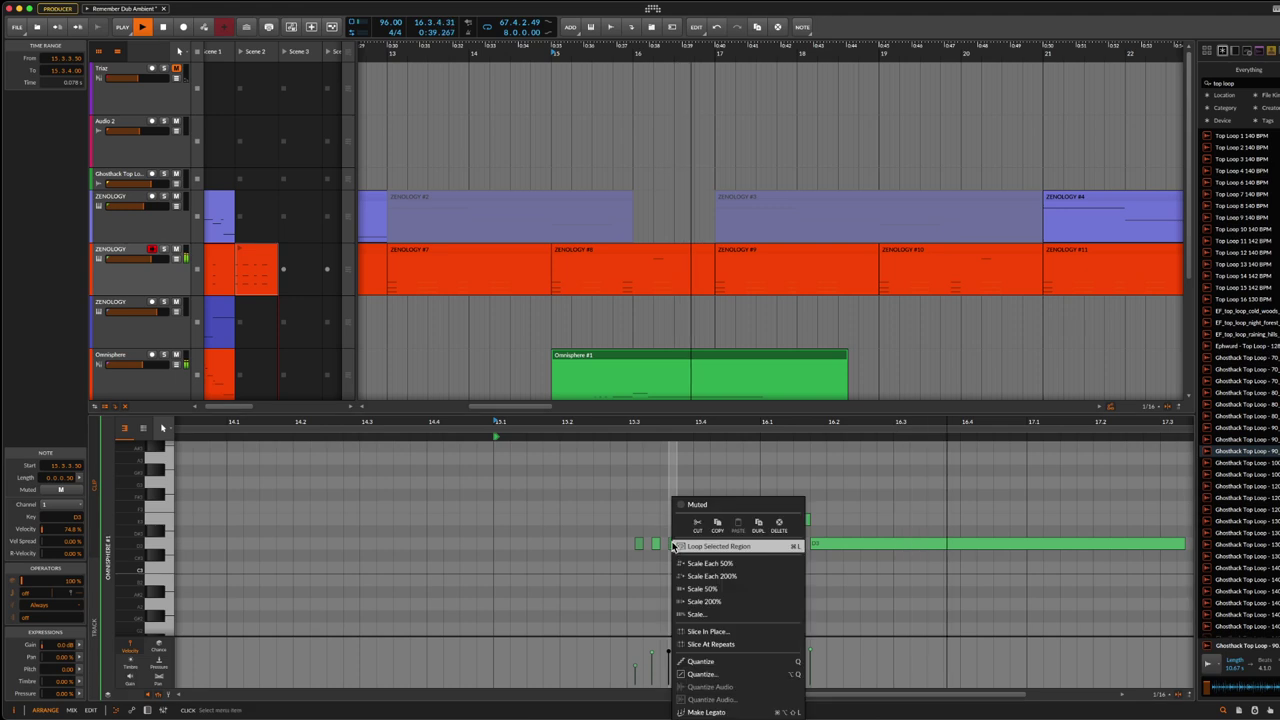
click(686, 508)
key(space)
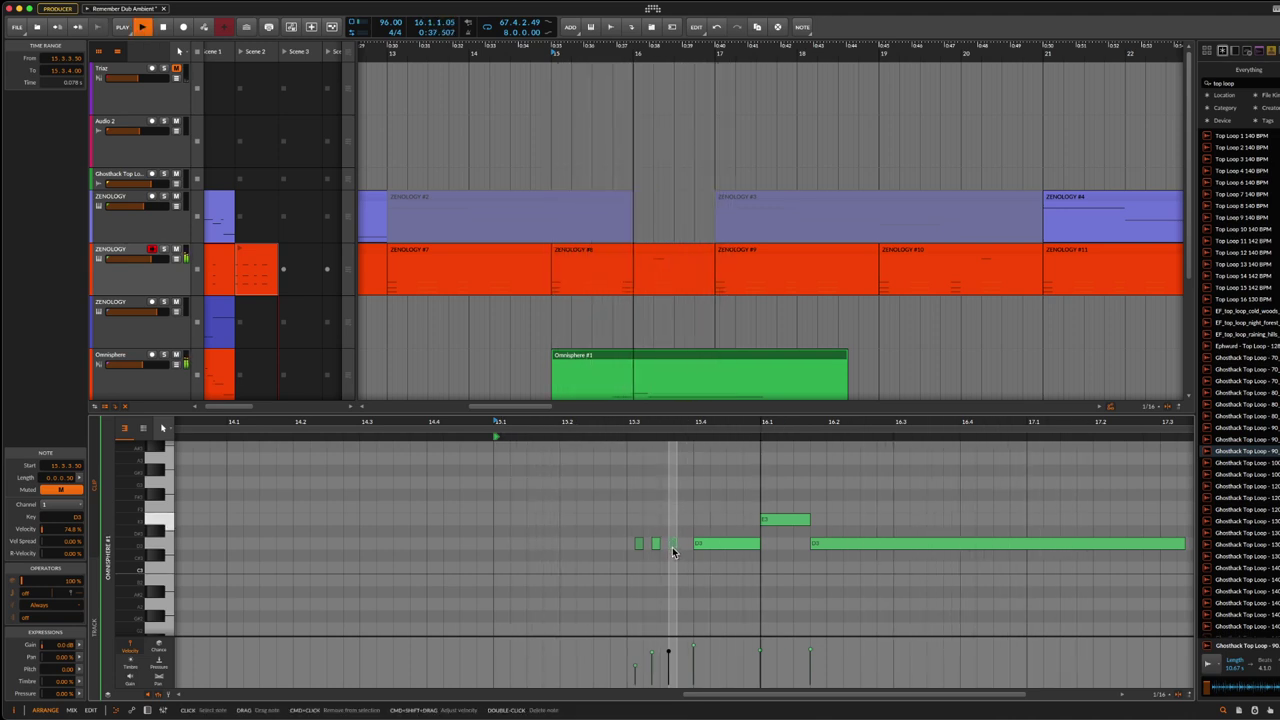
right_click(672, 550)
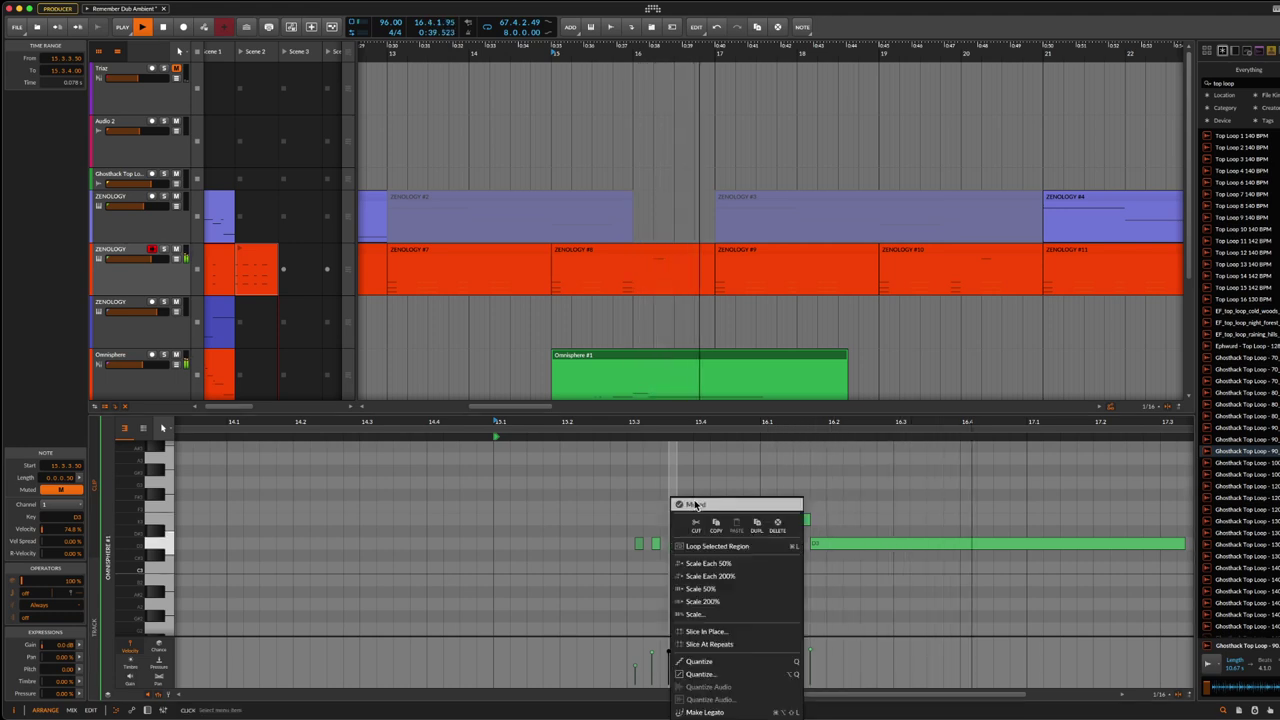
click(695, 505)
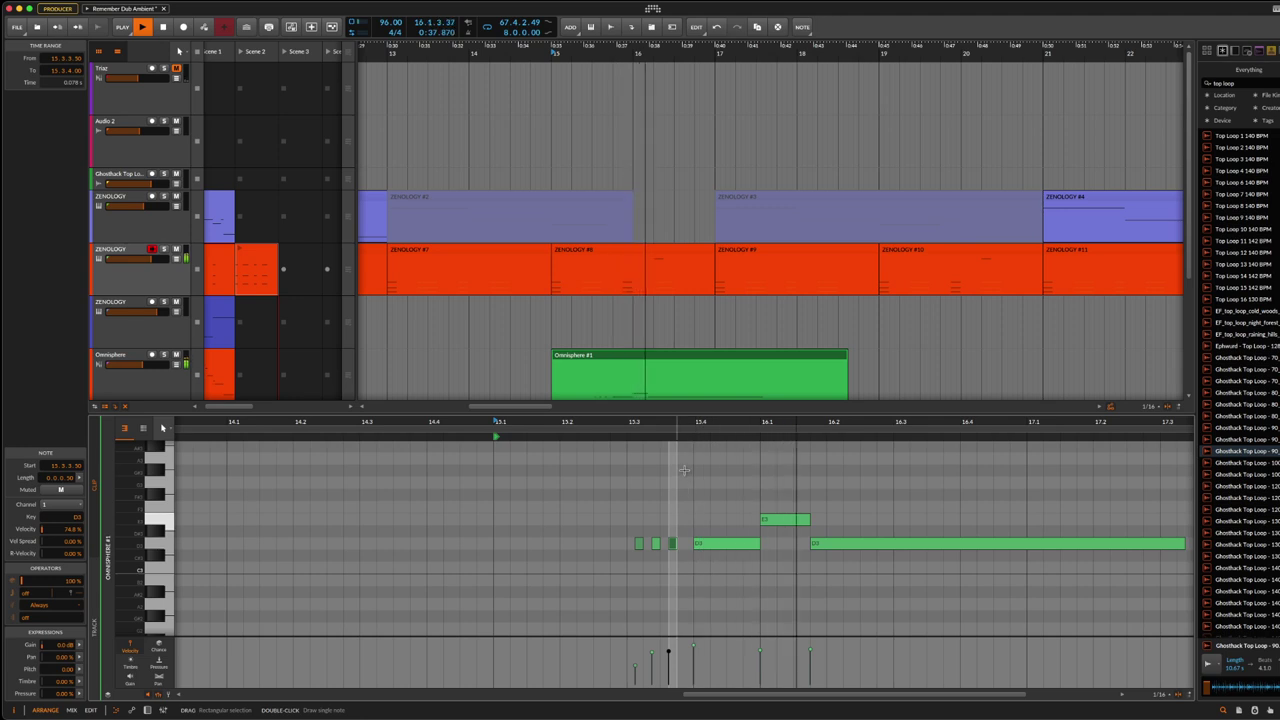
Step: Move the third short D3 note to start at 15.3.3.00, lengthen it to 0.0.1.50, and listen to the phrase
drag(674, 427, 686, 425)
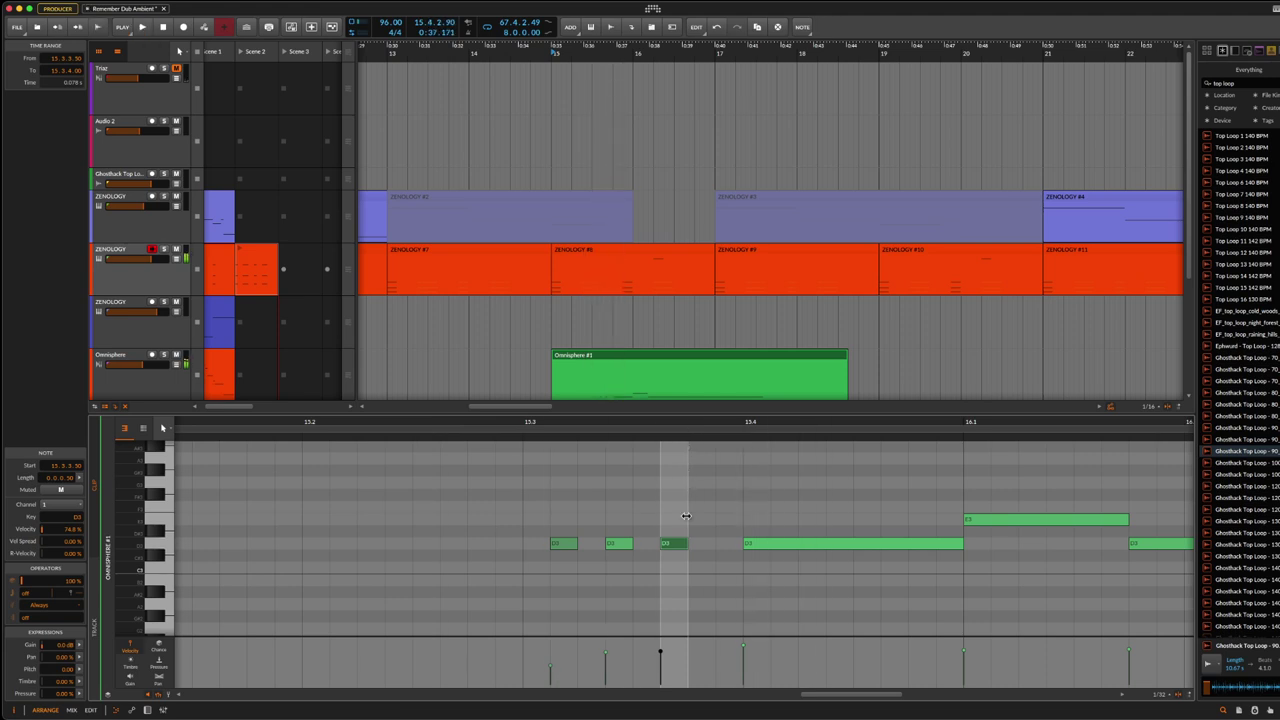
drag(674, 548, 643, 545)
key(space)
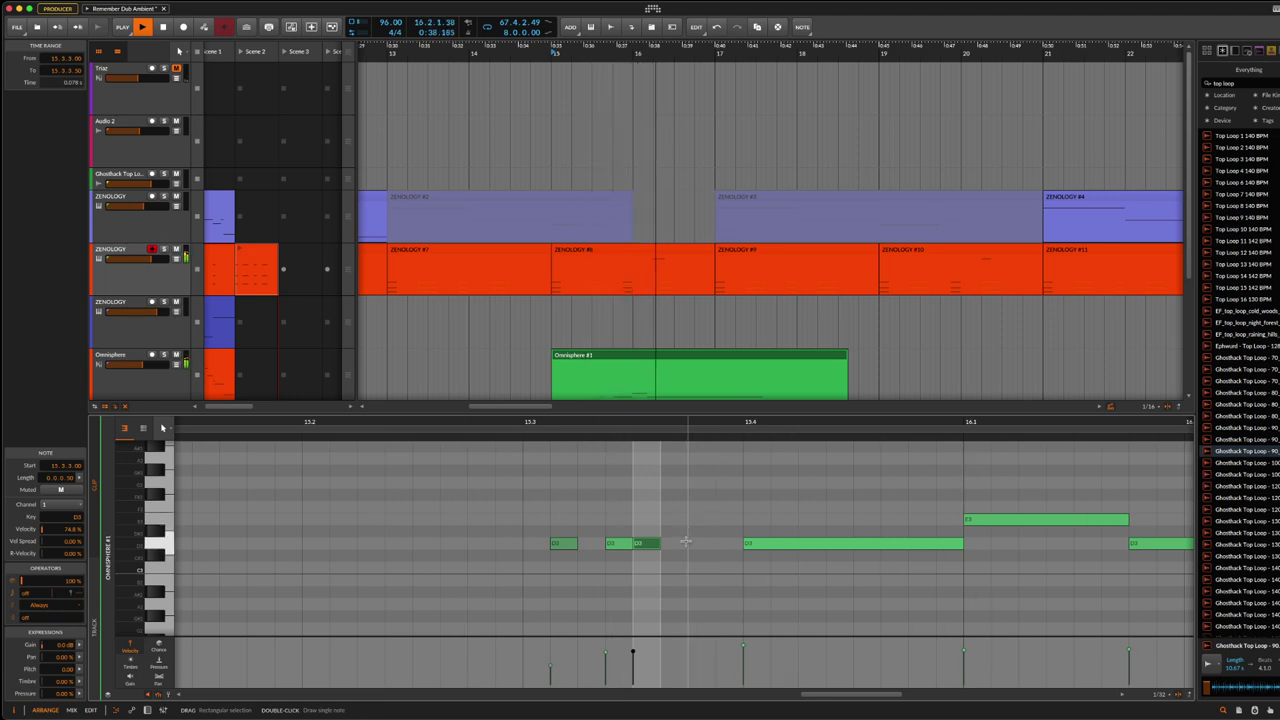
drag(660, 543, 713, 541)
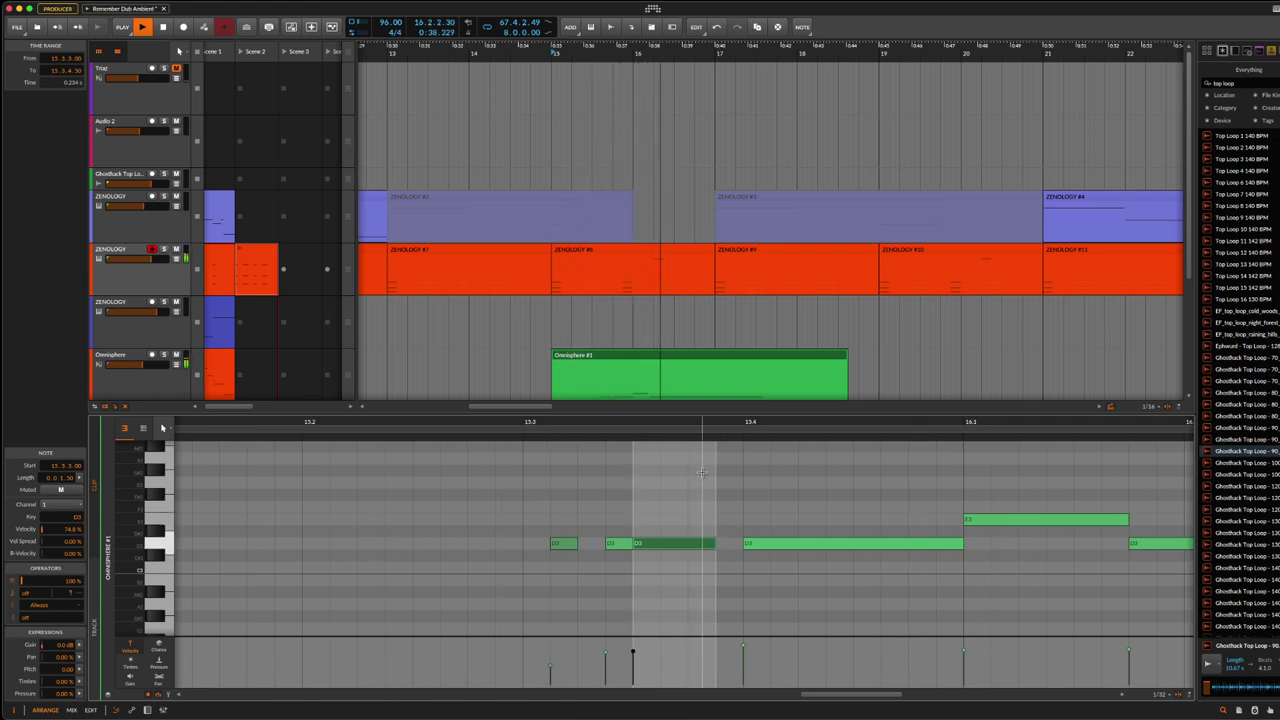
key(space)
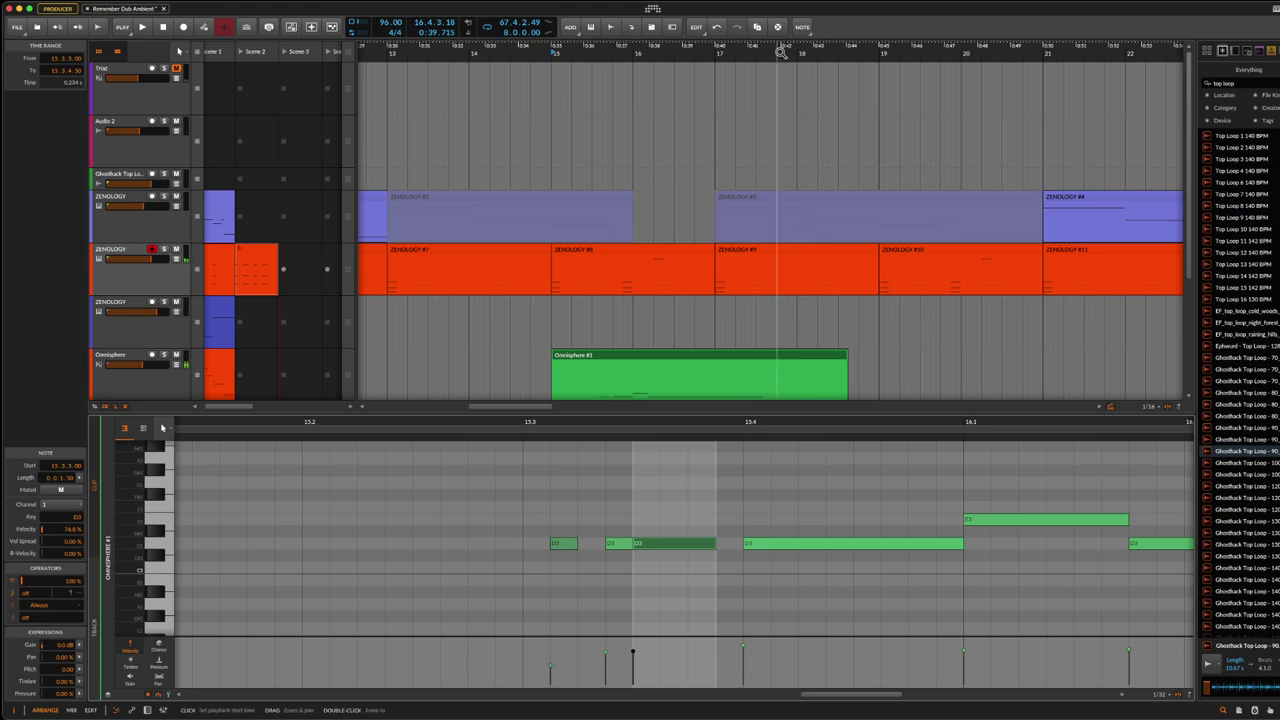
Step: Close the note editor to show the whole arrangement and open the device chain of the red ZENOLOGY track
drag(743, 416, 689, 594)
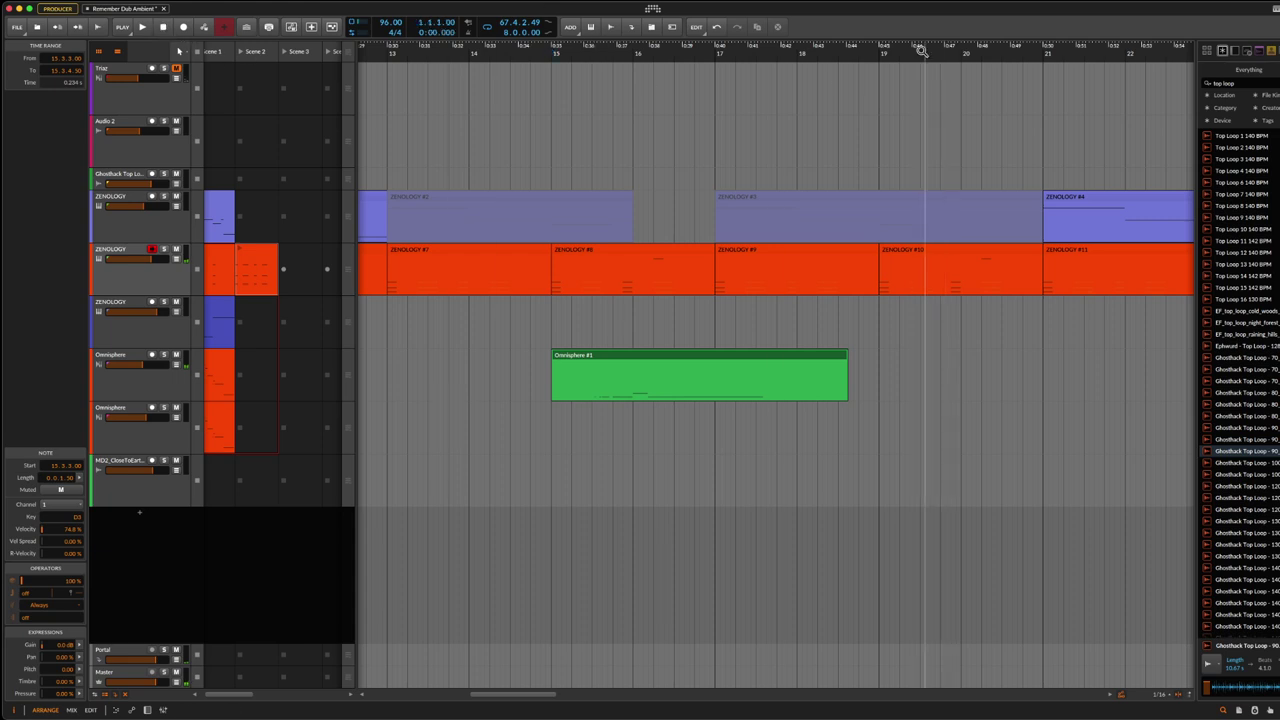
drag(908, 52, 505, 50)
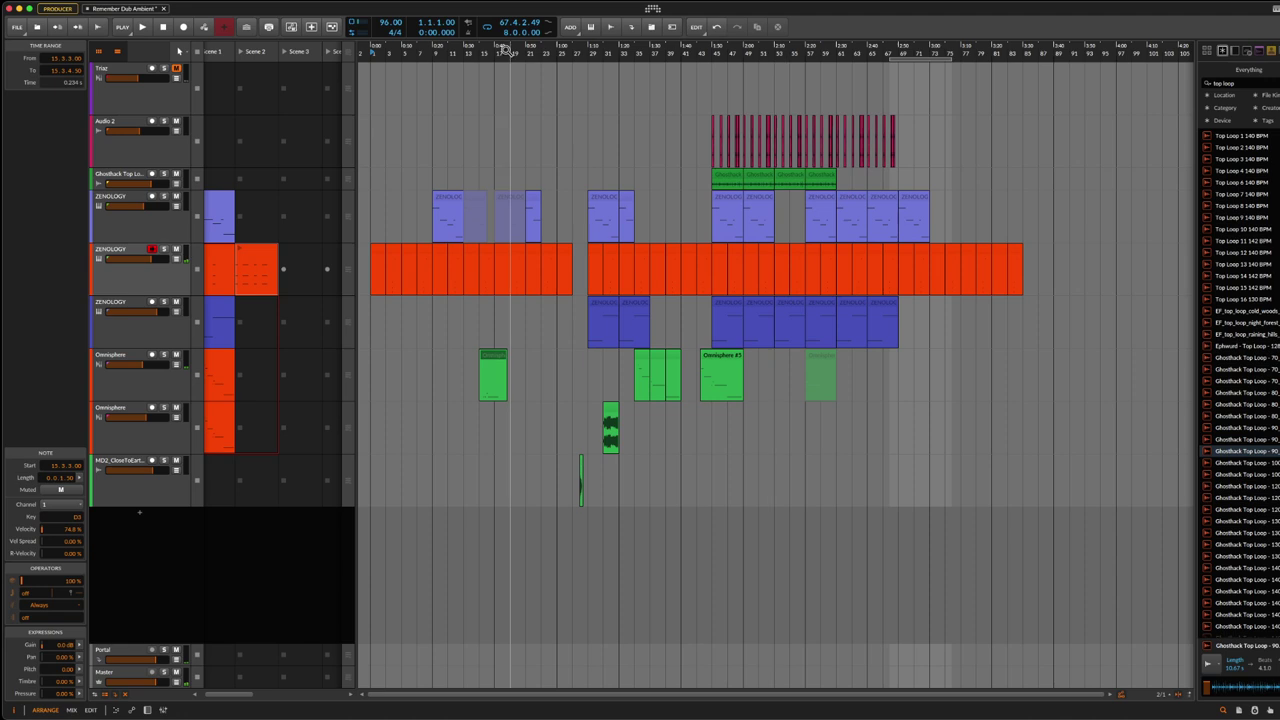
click(115, 279)
double_click(122, 254)
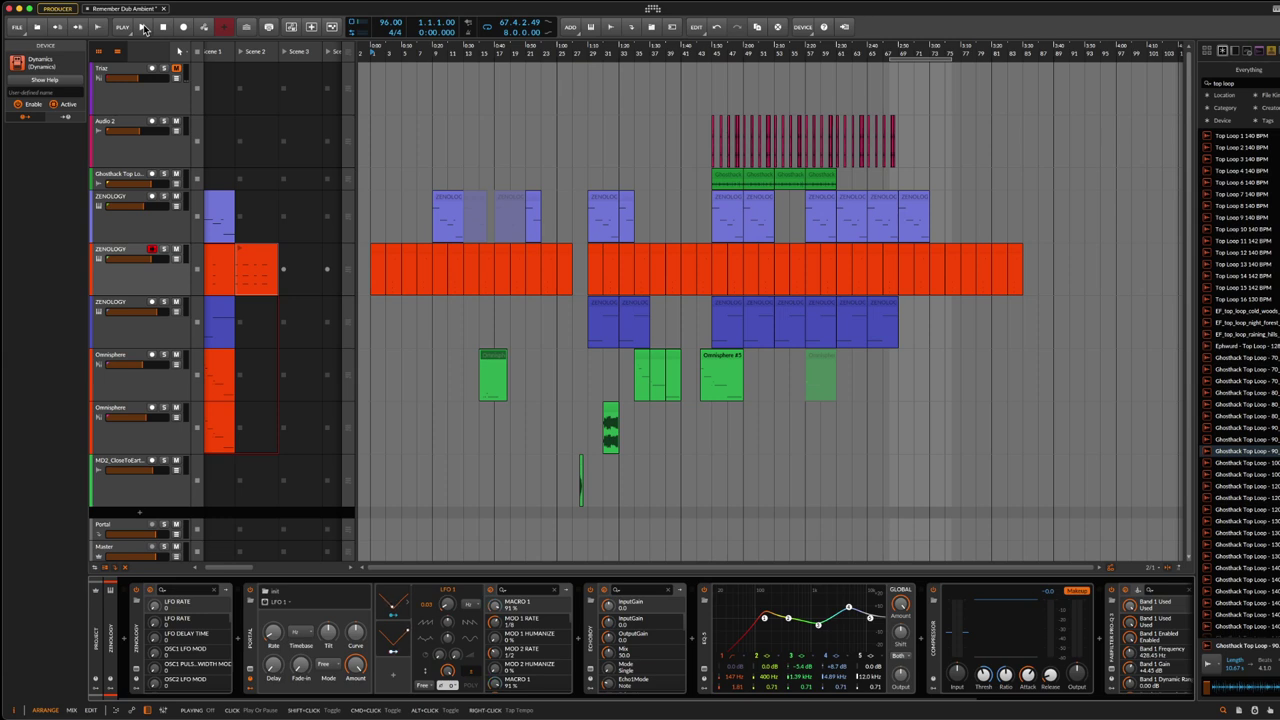
Step: Play the arrangement from bar 1 and listen through to the end section, dismissing the chat window
click(143, 28)
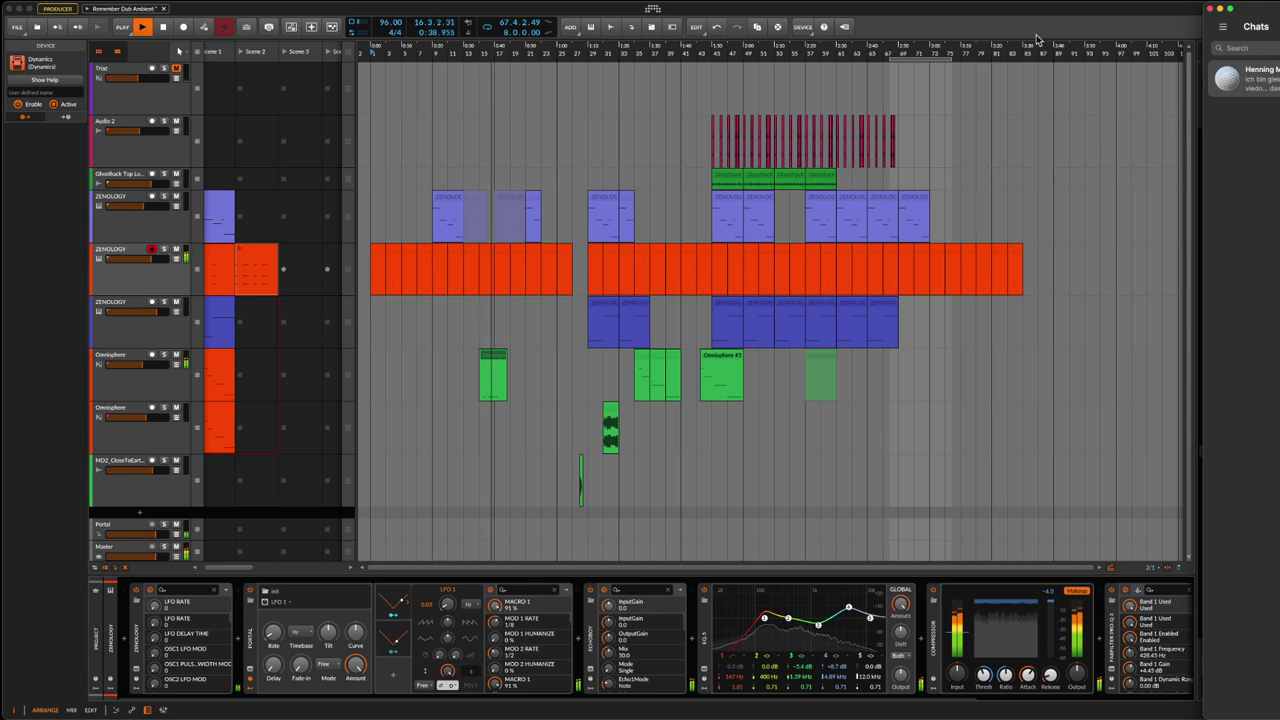
click(1115, 72)
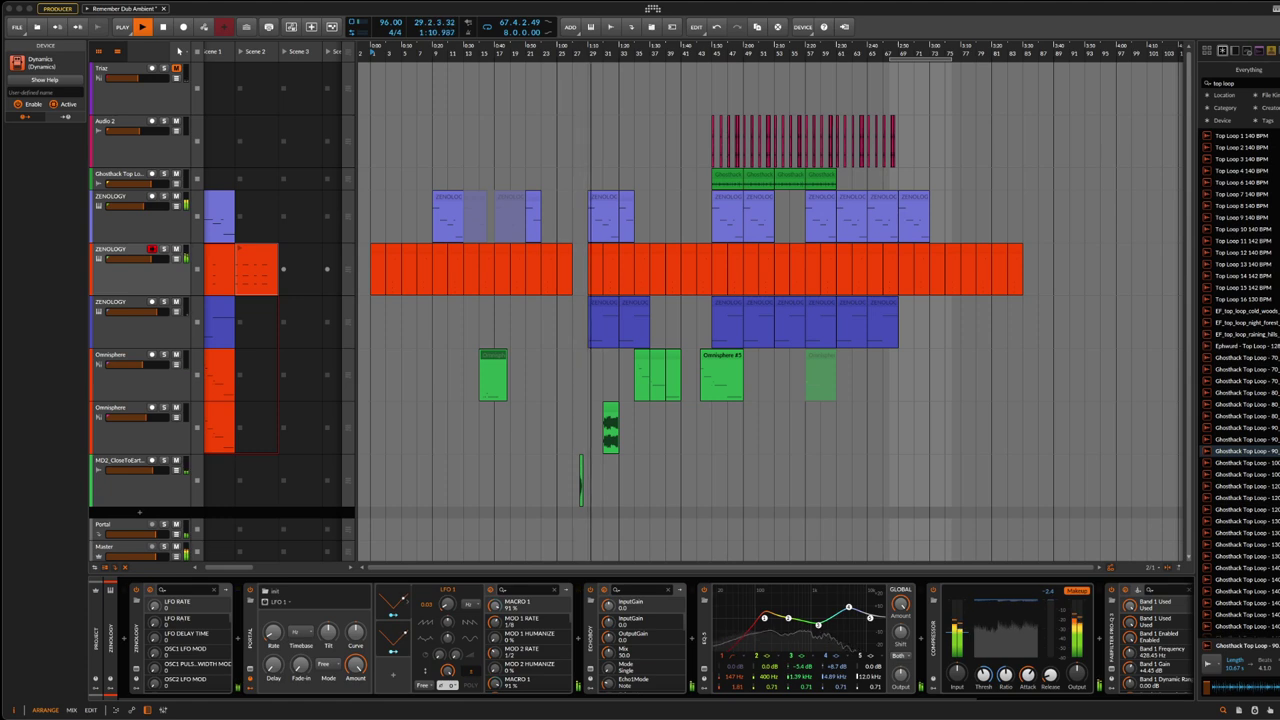
mouse_move(640, 715)
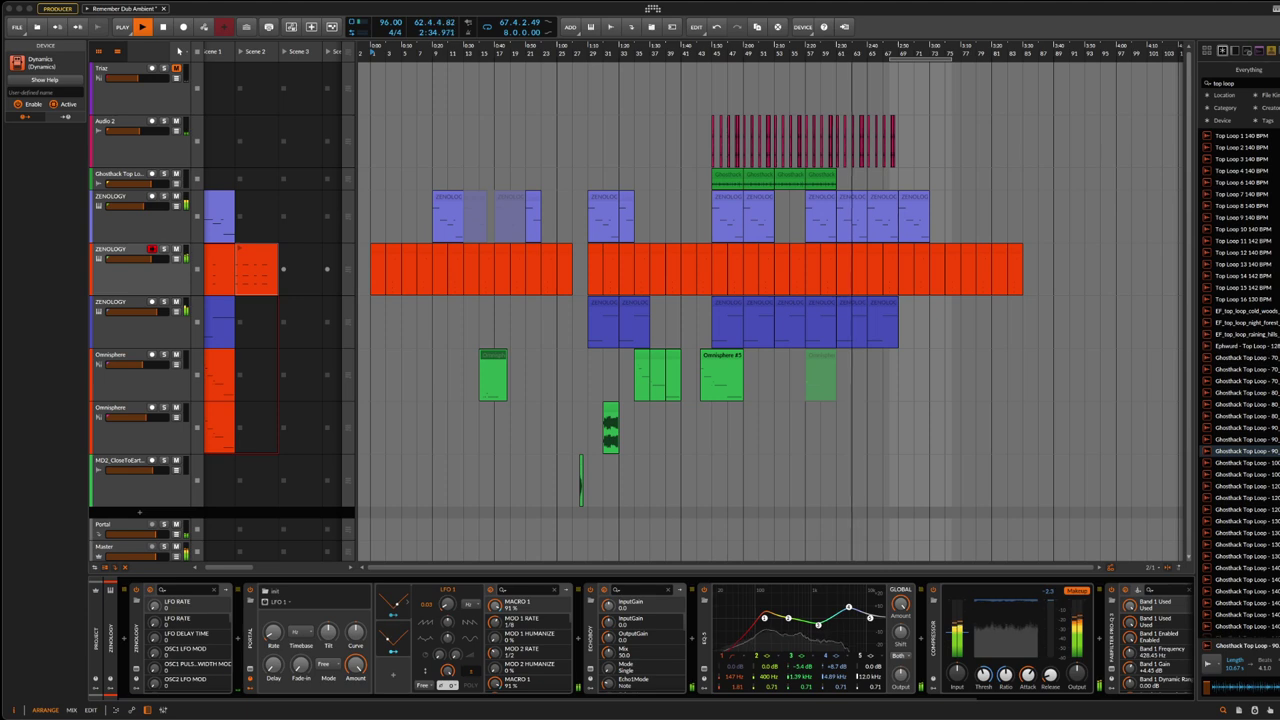
Step: Delete the Audio 2 clips between bar 61 and bar 69
scroll(912, 143, right, 1)
drag(900, 139, 836, 137)
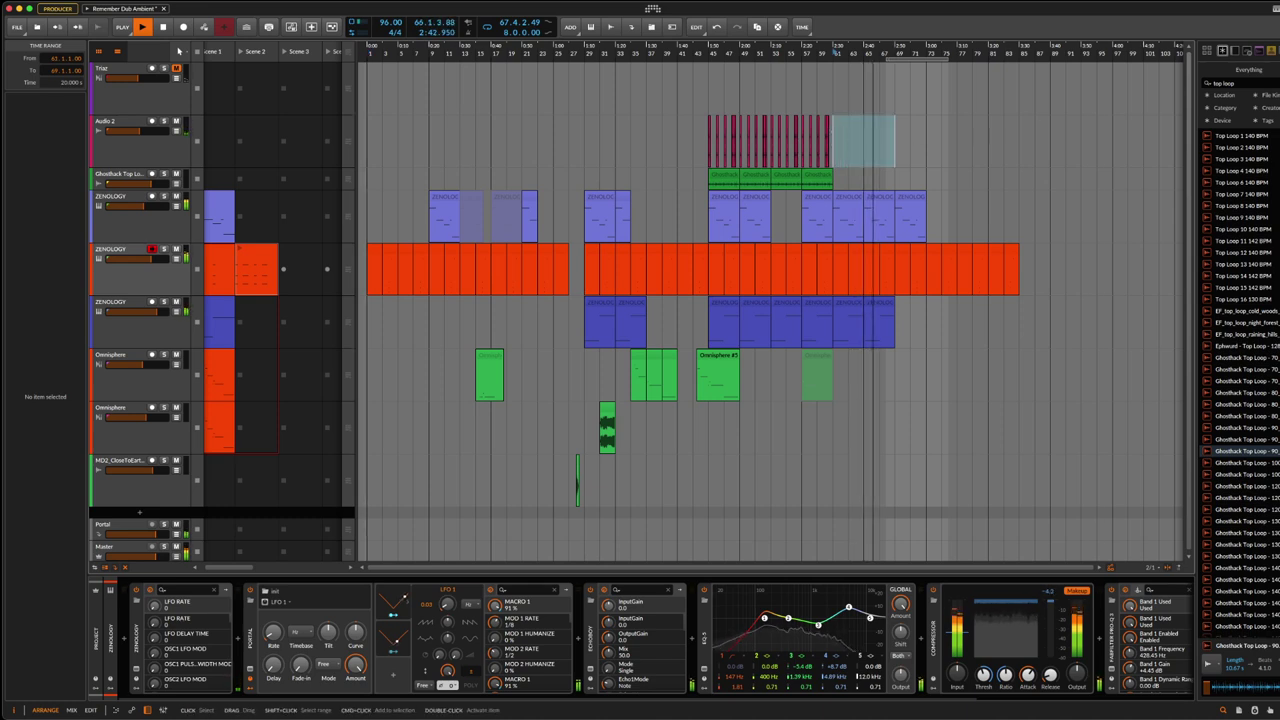
Step: Shorten the last light-blue ZENOLOGY clip at bar 69 to 2 bars and save the project
click(915, 199)
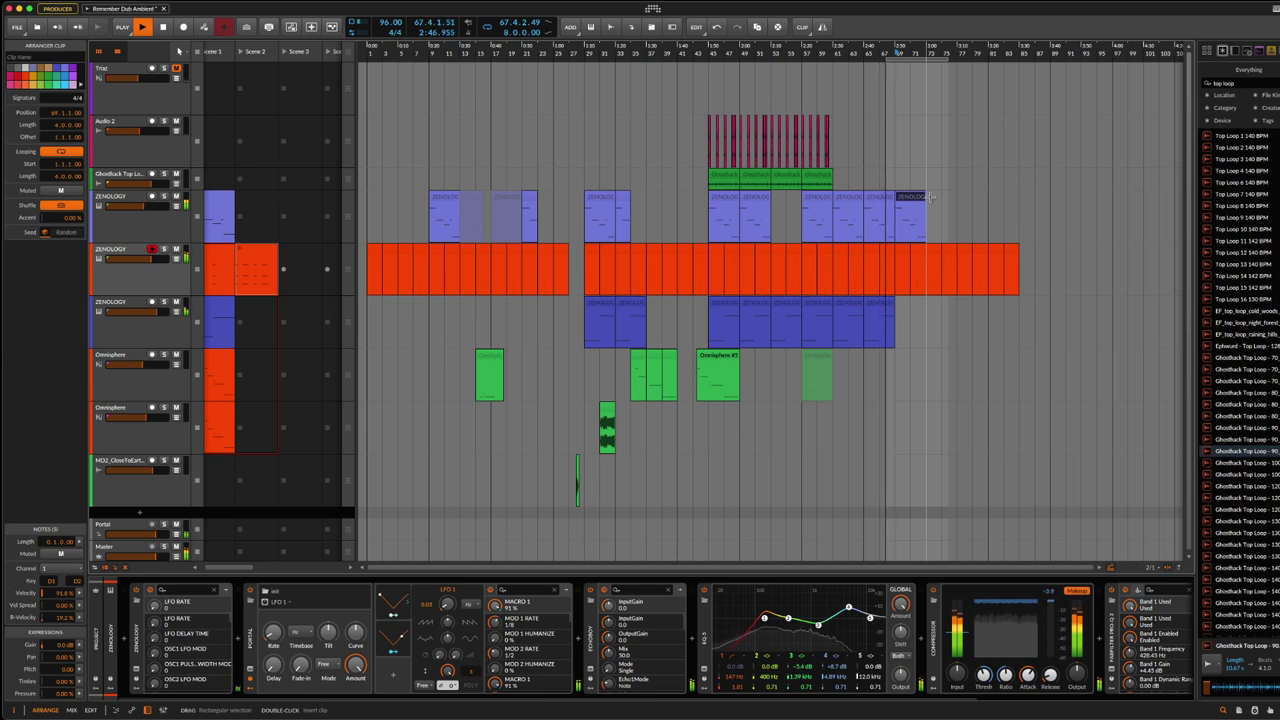
drag(929, 197, 906, 204)
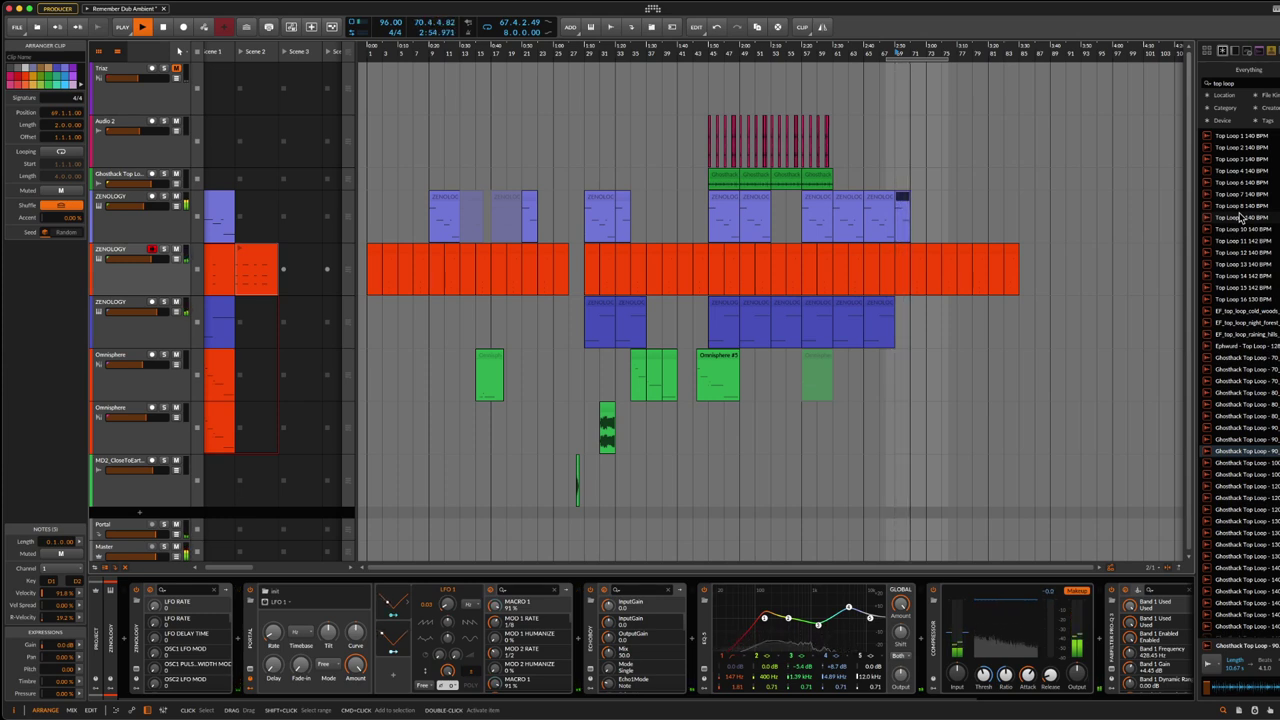
key(super+s)
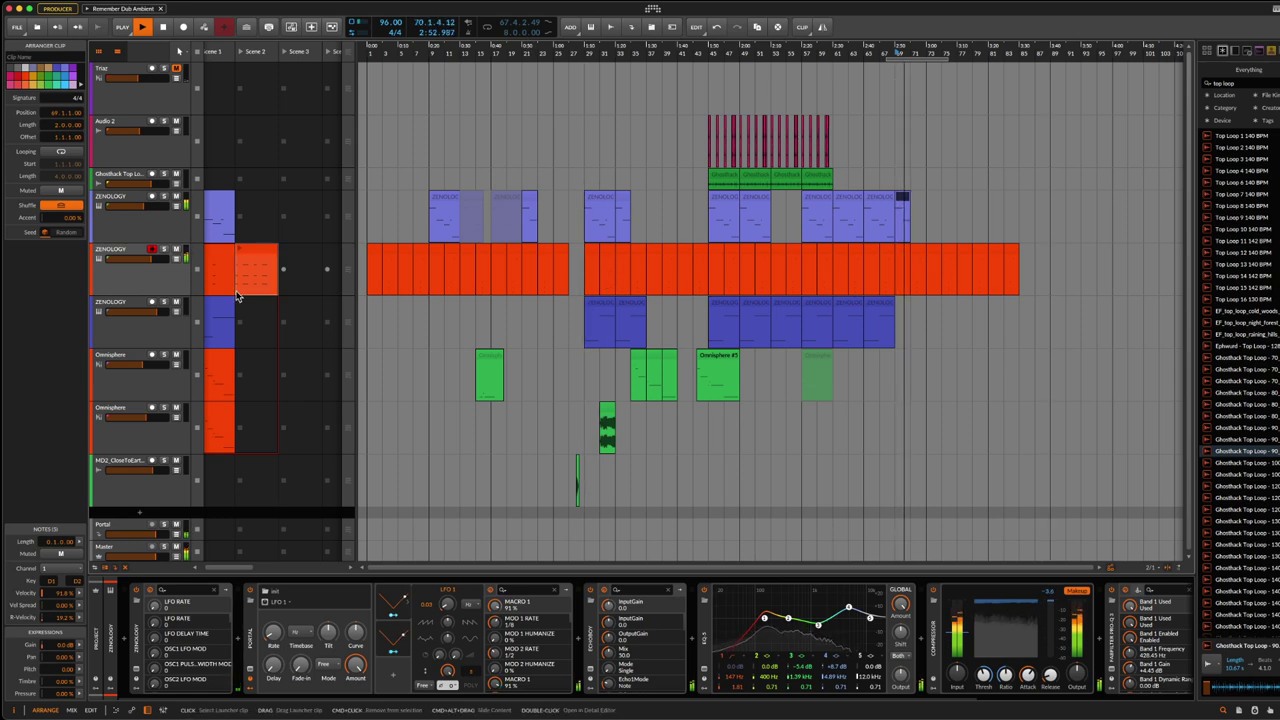
Step: Select the Master track and switch its automation lane from the FX Layer to the mixer Volume
click(119, 551)
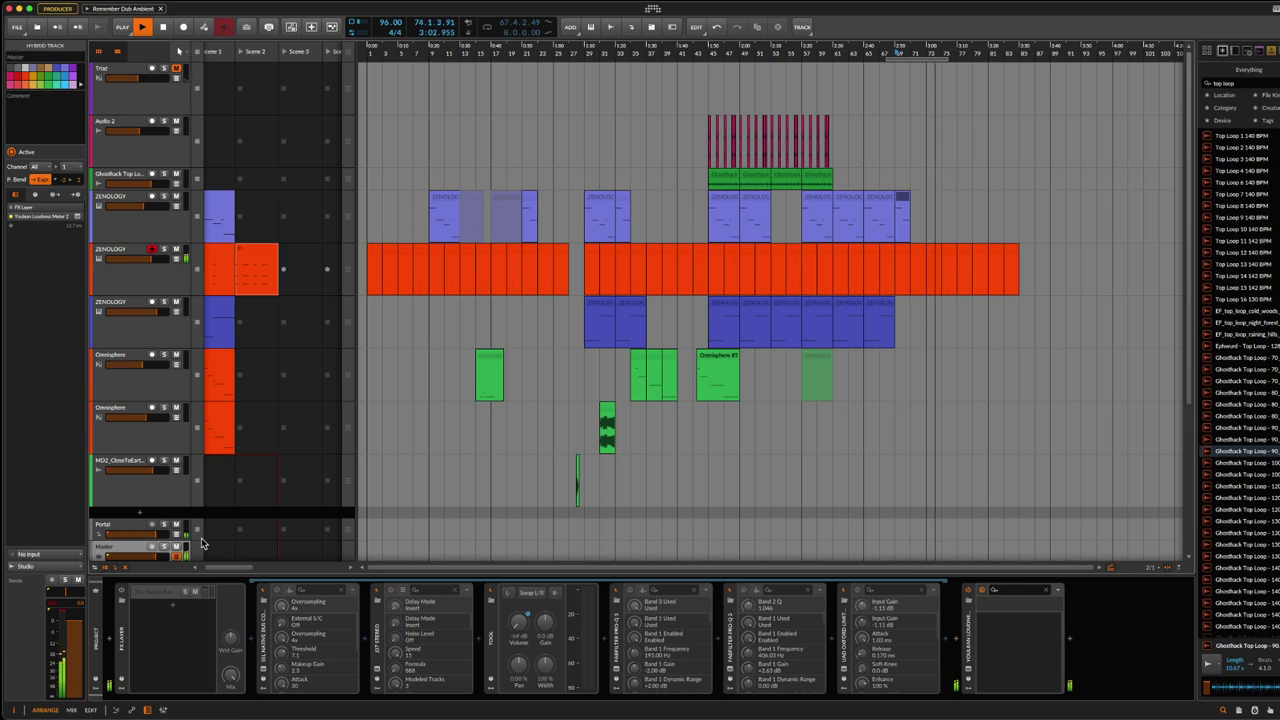
scroll(595, 407, down, 4)
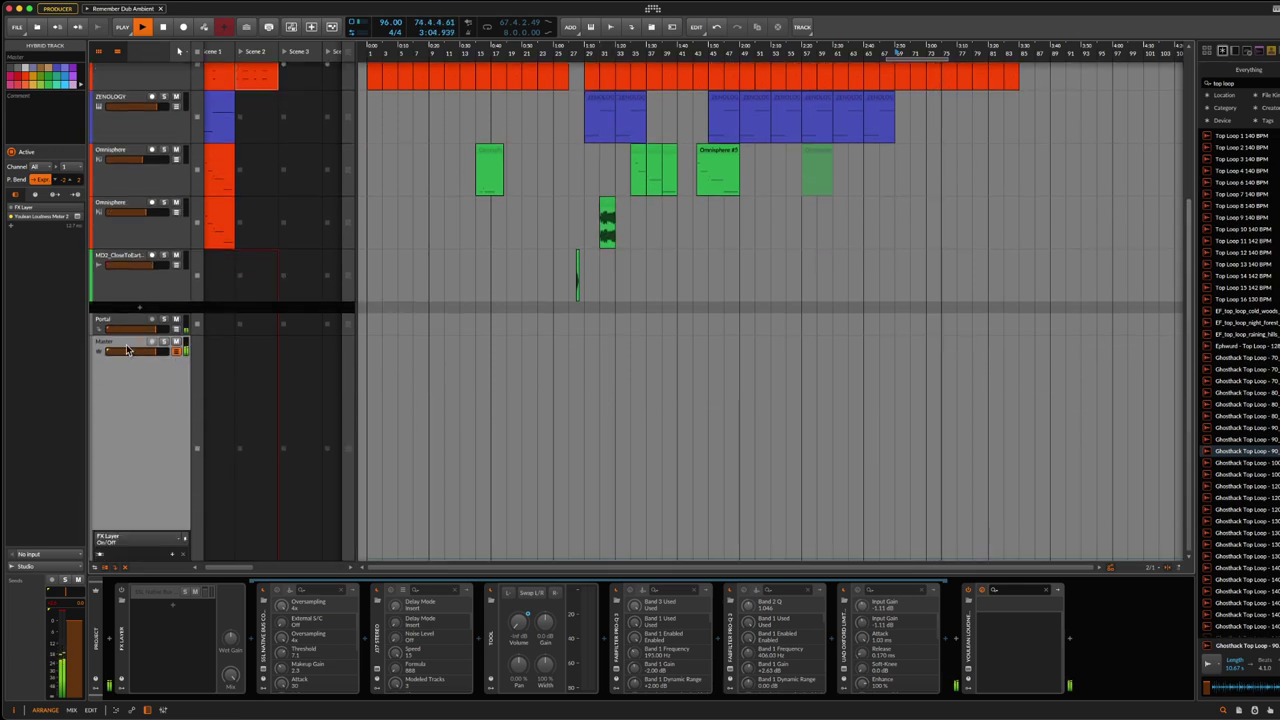
click(162, 545)
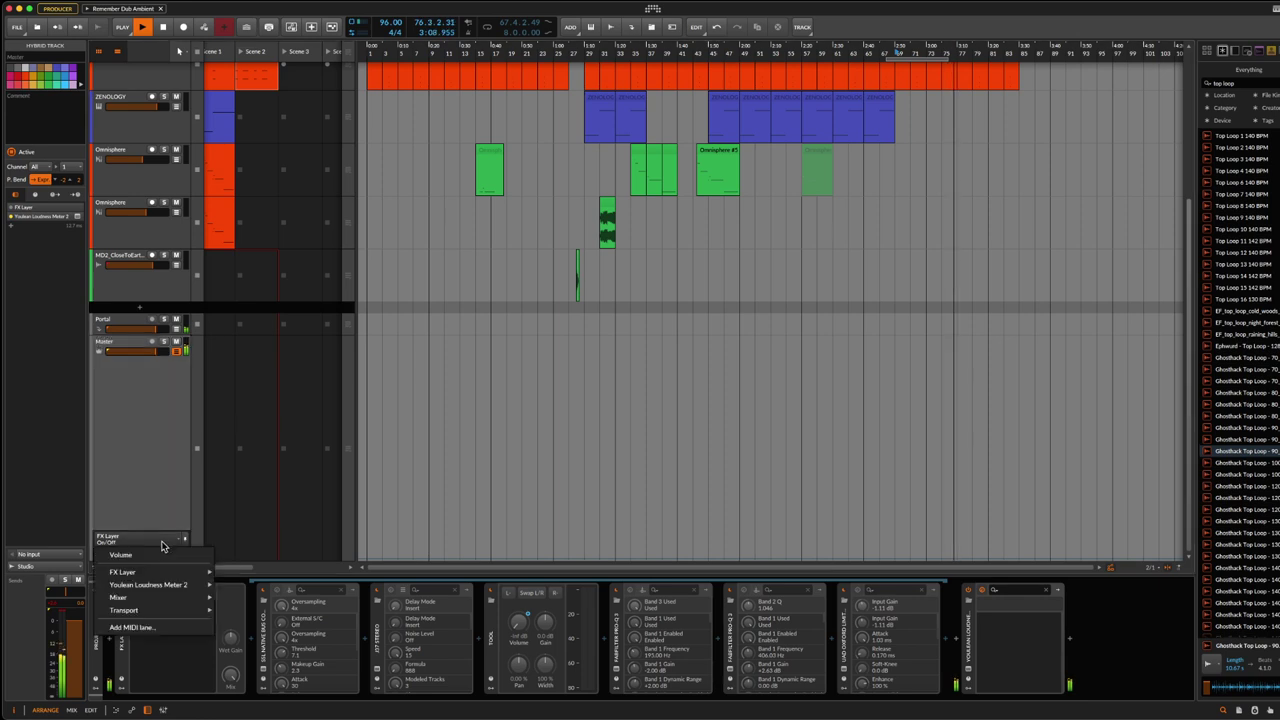
mouse_move(170, 603)
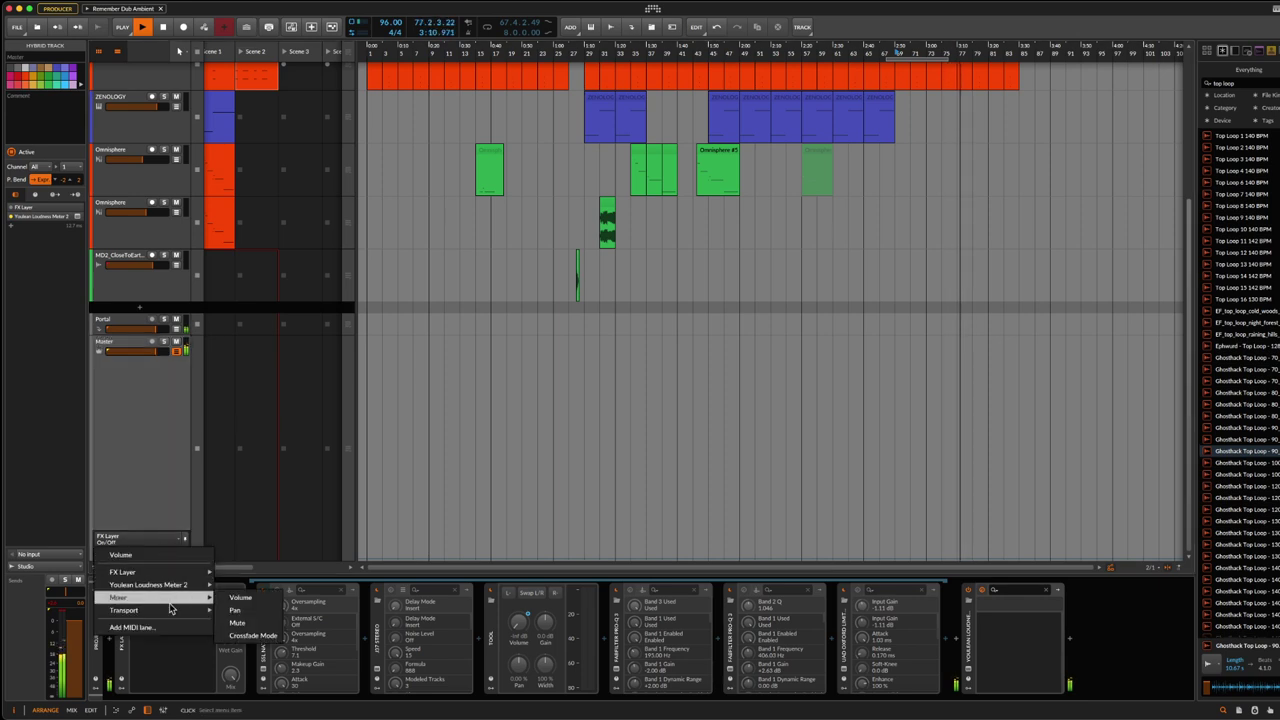
click(248, 599)
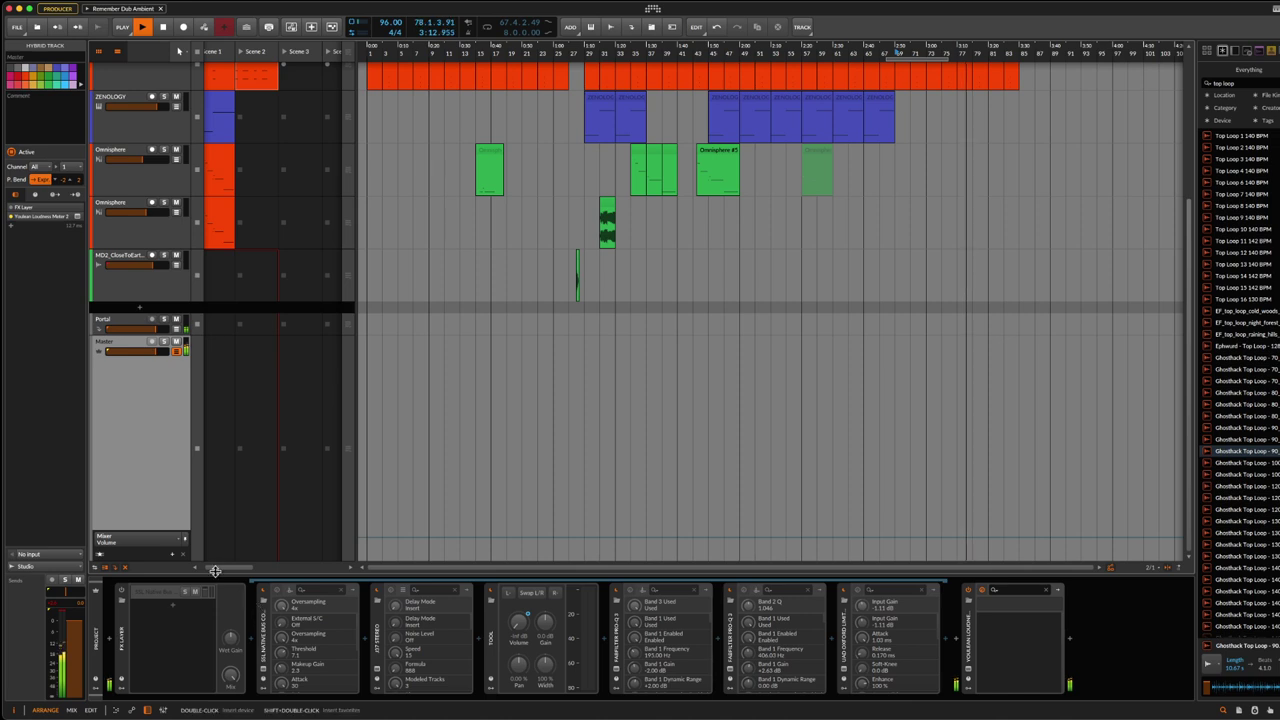
click(129, 544)
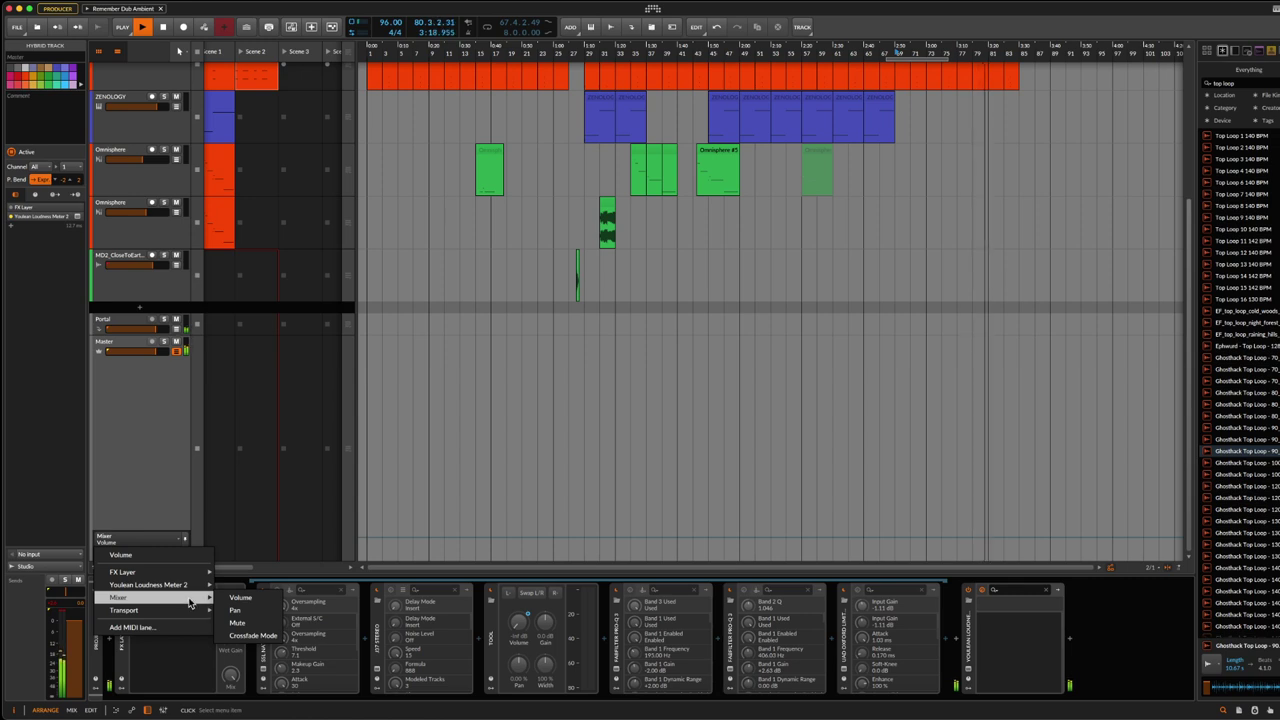
click(167, 375)
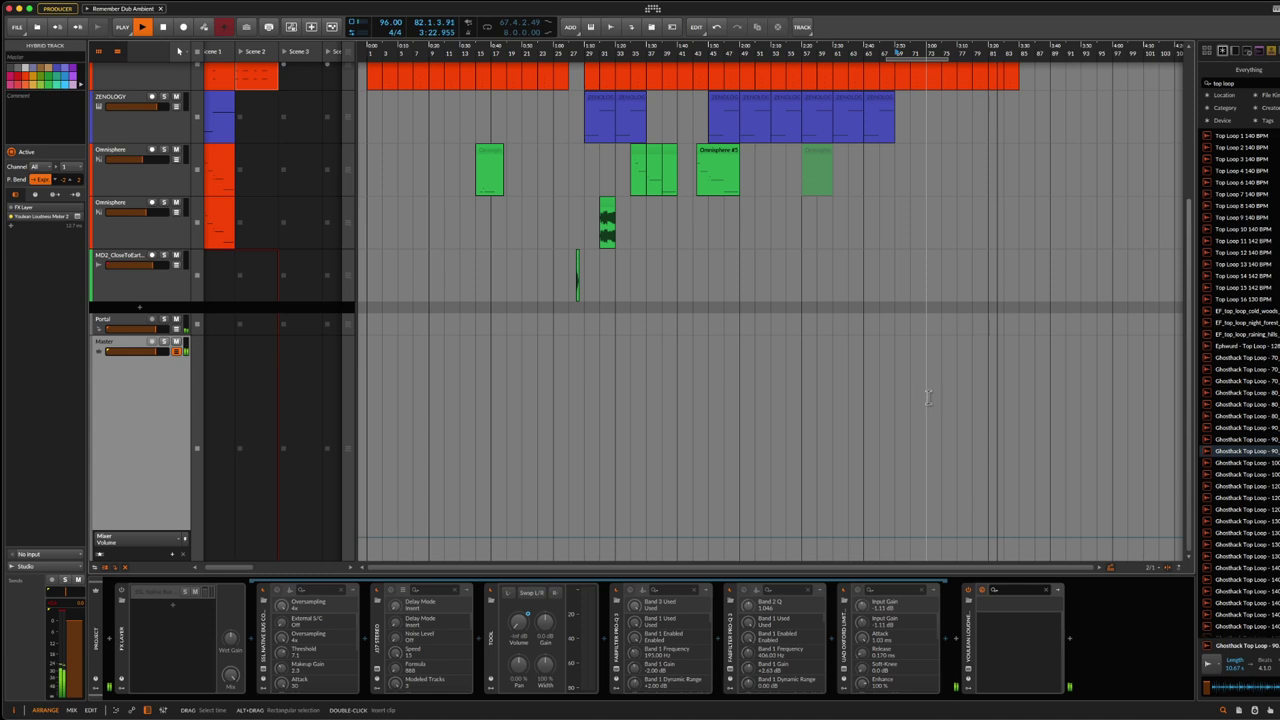
Step: Delete the red ZENOLOGY clips between bar 81 and bar 85 at the end of the arrangement
scroll(928, 398, up, 5)
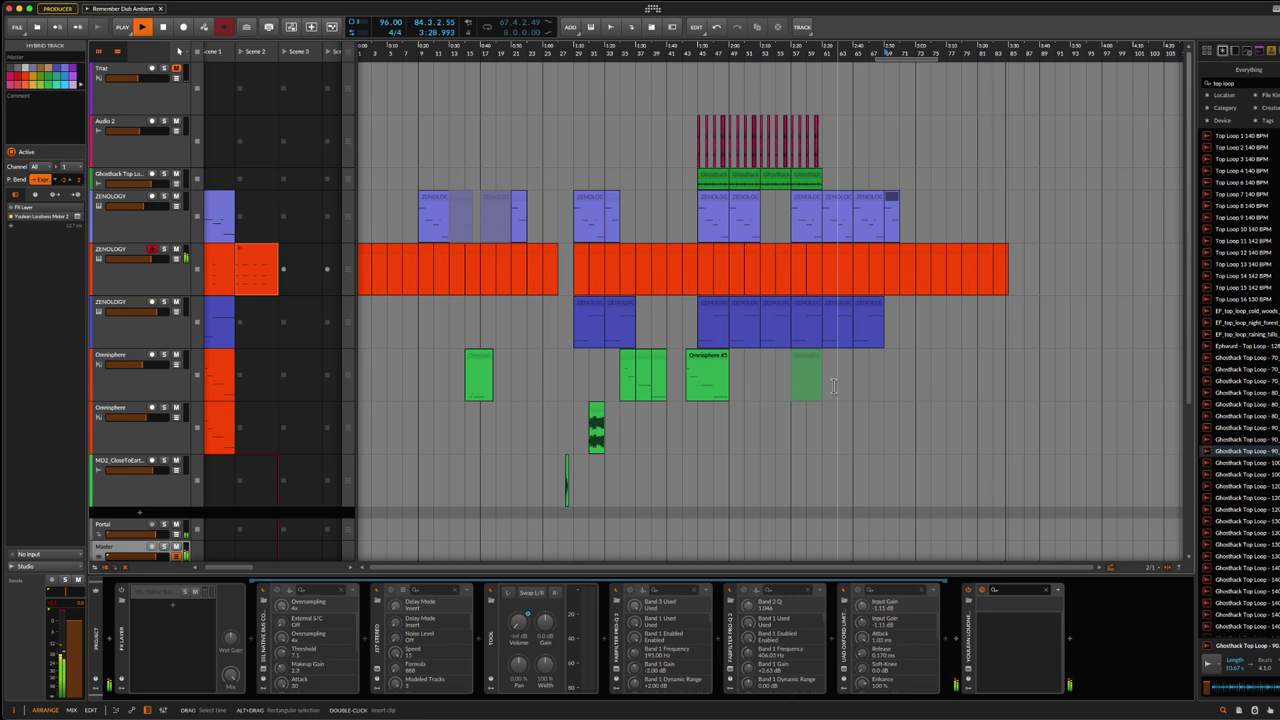
key(ctrl+a)
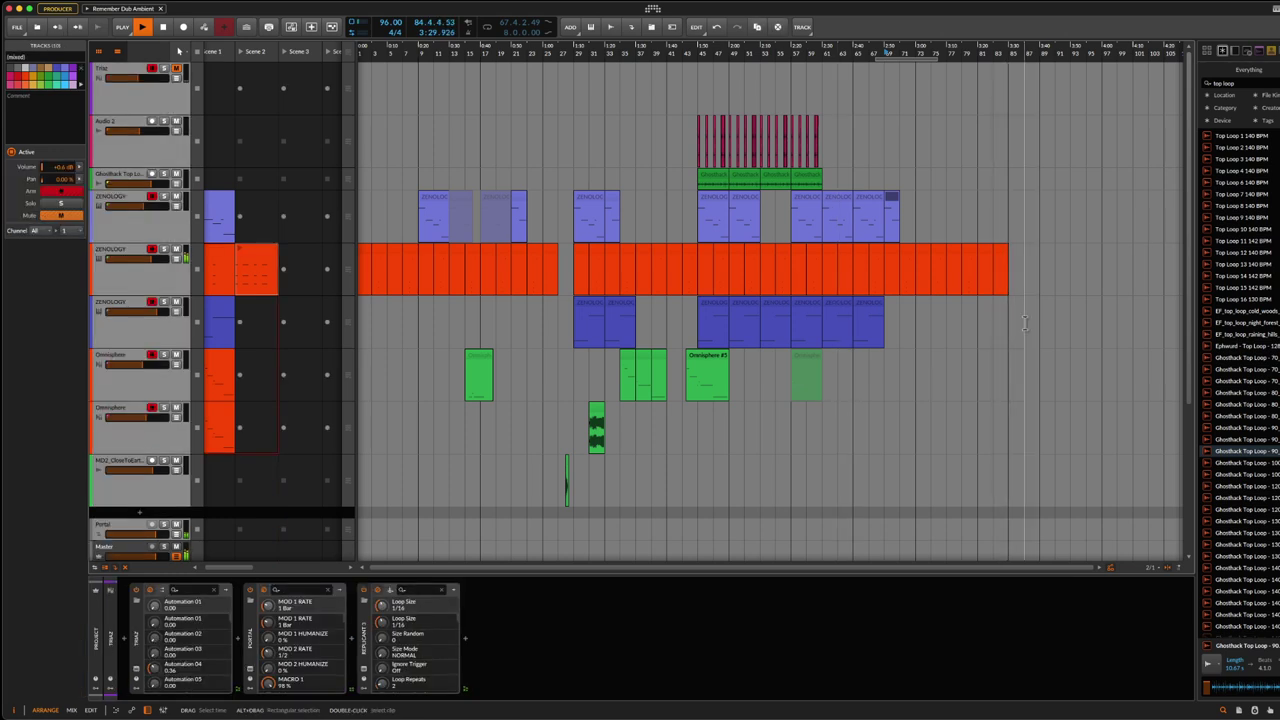
click(984, 259)
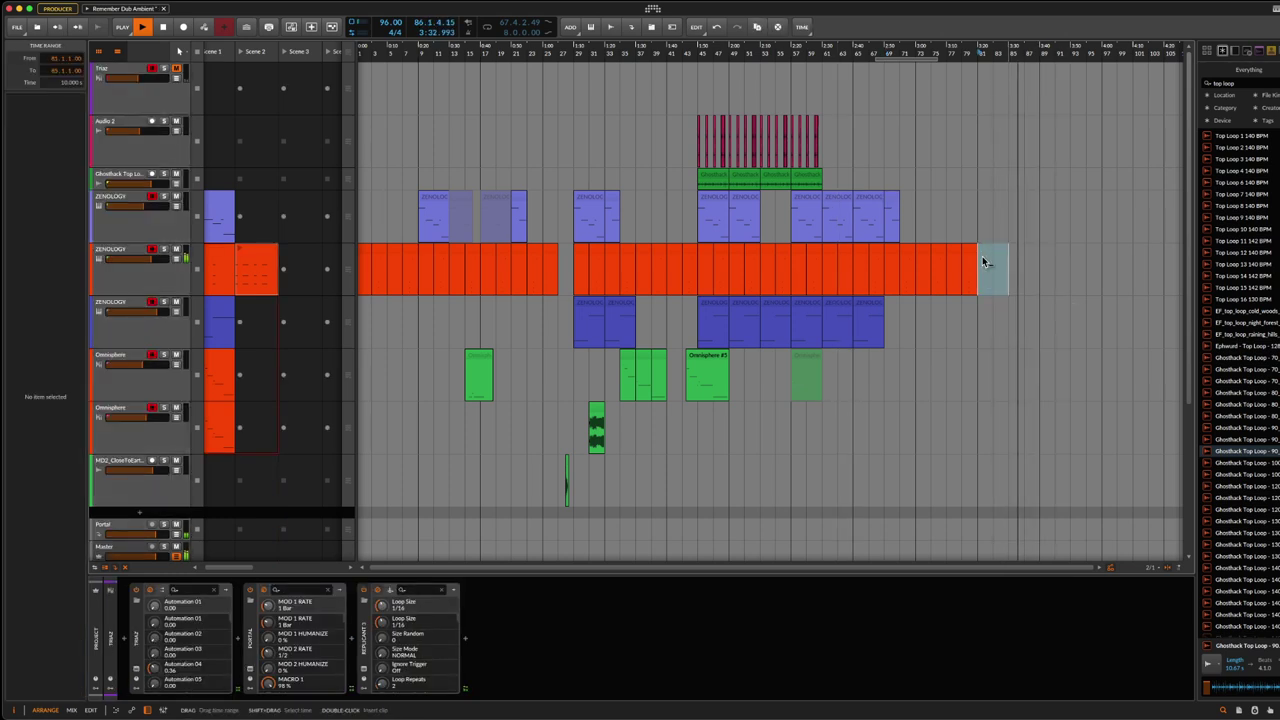
Step: Save the project and stop playback, returning the playhead to bar 1
key(ctrl+s)
key(space)
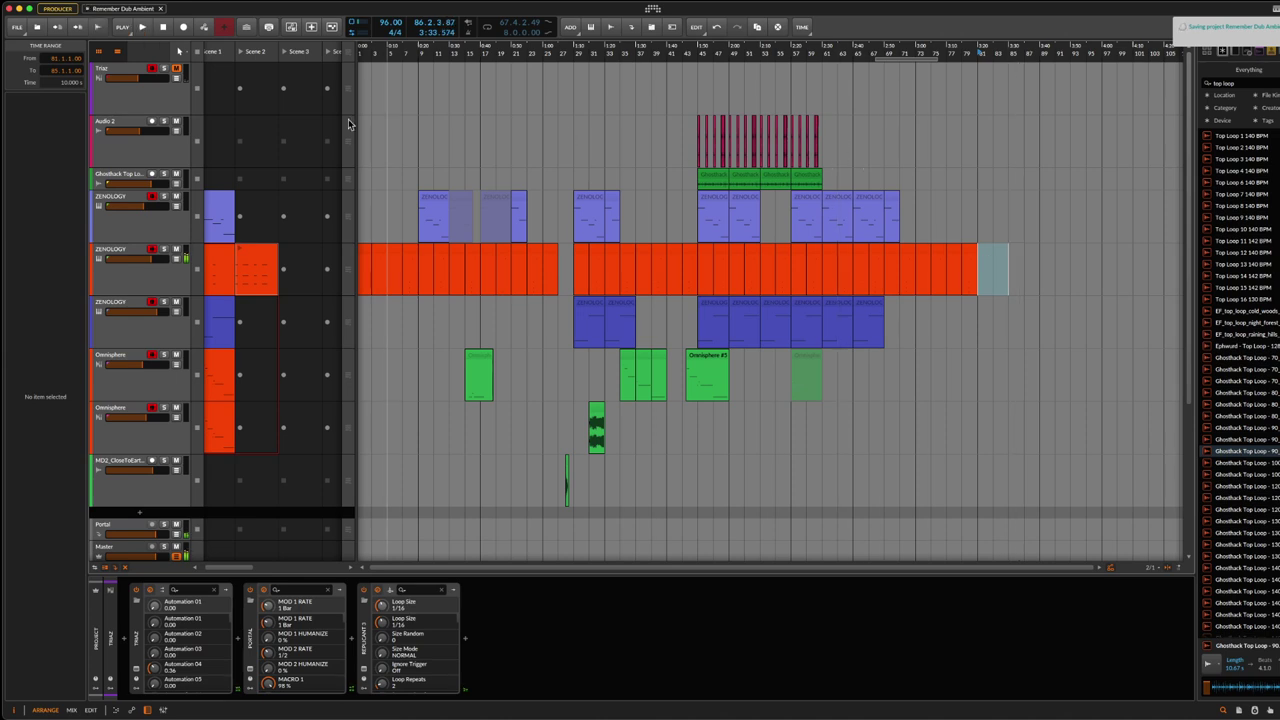
click(165, 29)
key(ctrl+s)
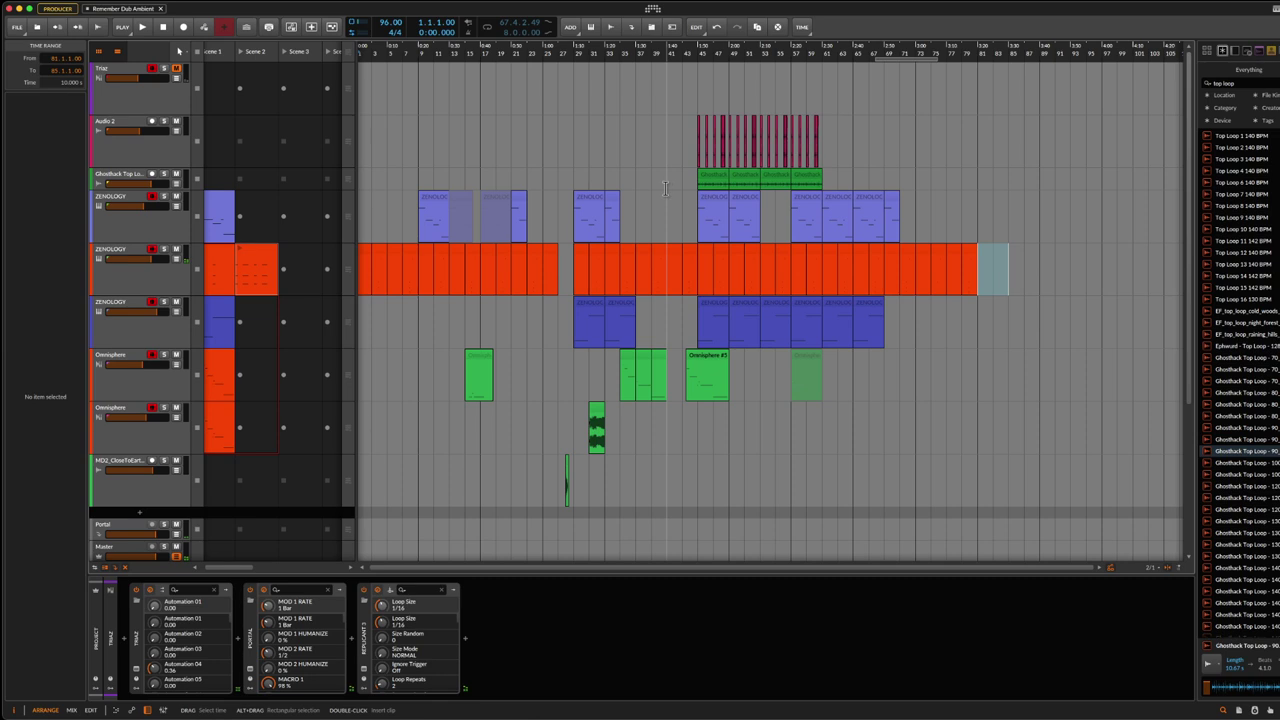
Step: Select all tracks with the red ZENOLOGY track's devices shown and play the whole arrangement from bar 1
scroll(668, 189, right, 1)
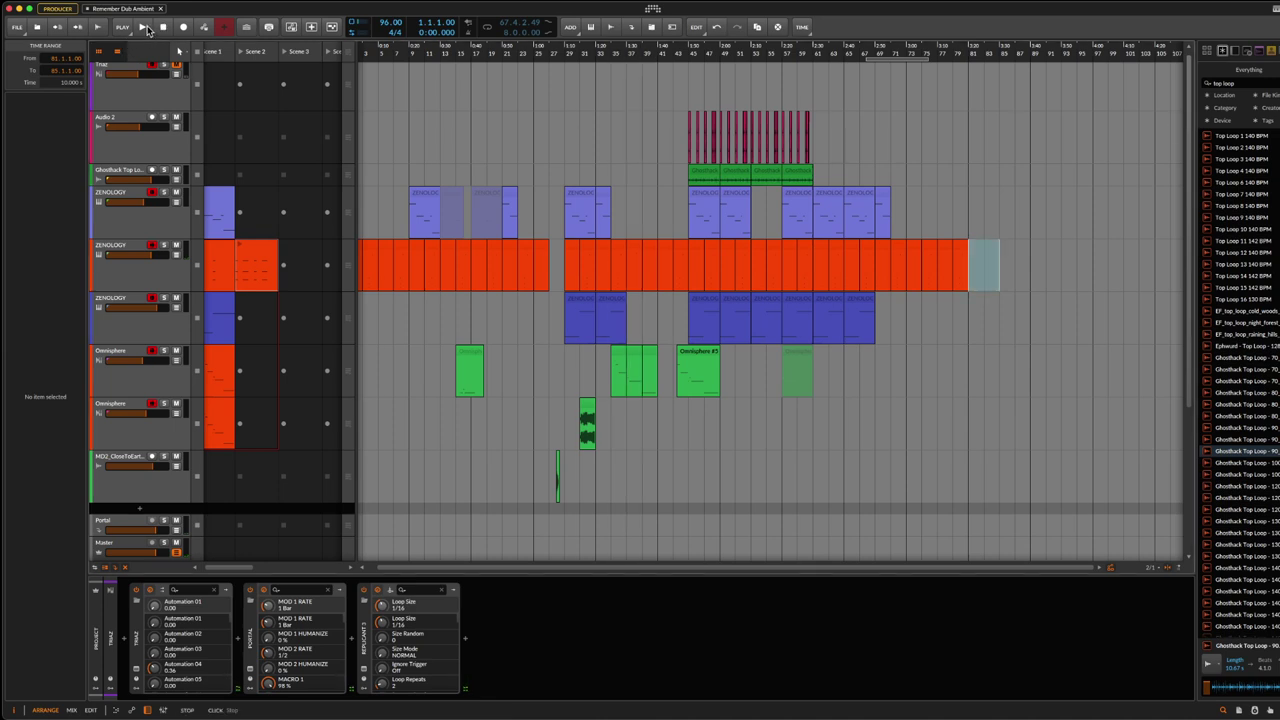
click(120, 252)
key(super+a)
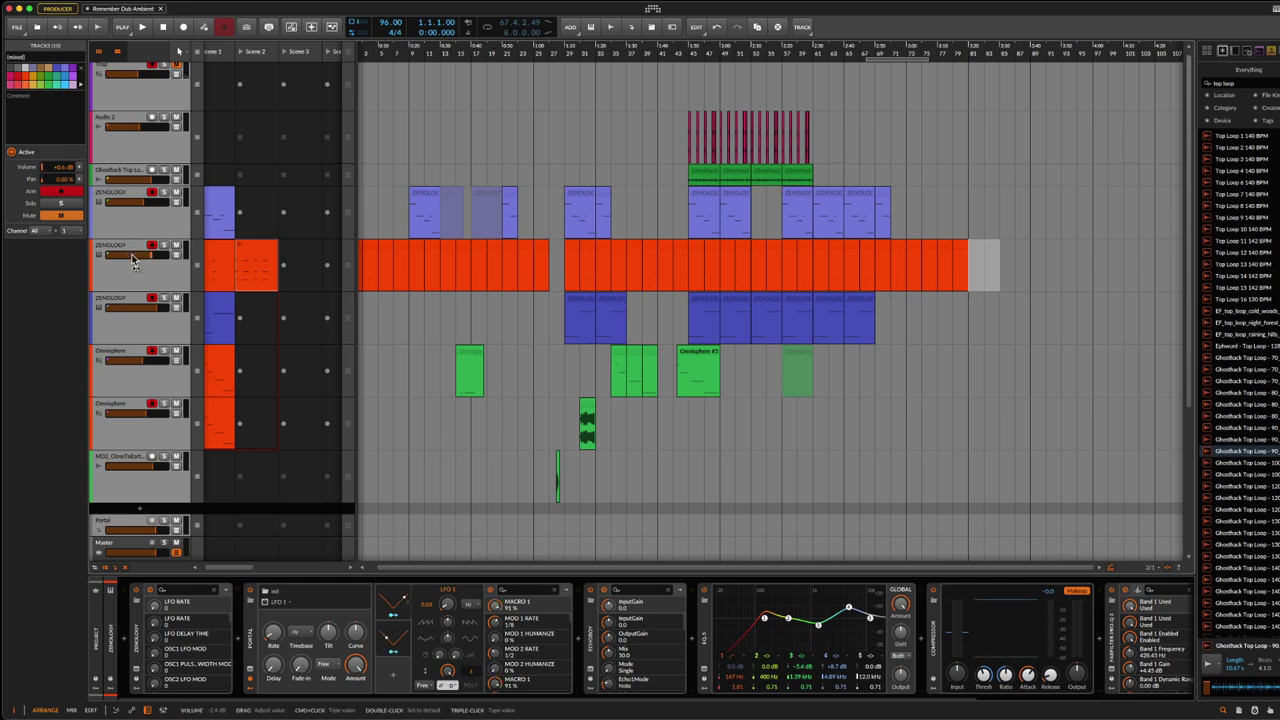
click(143, 27)
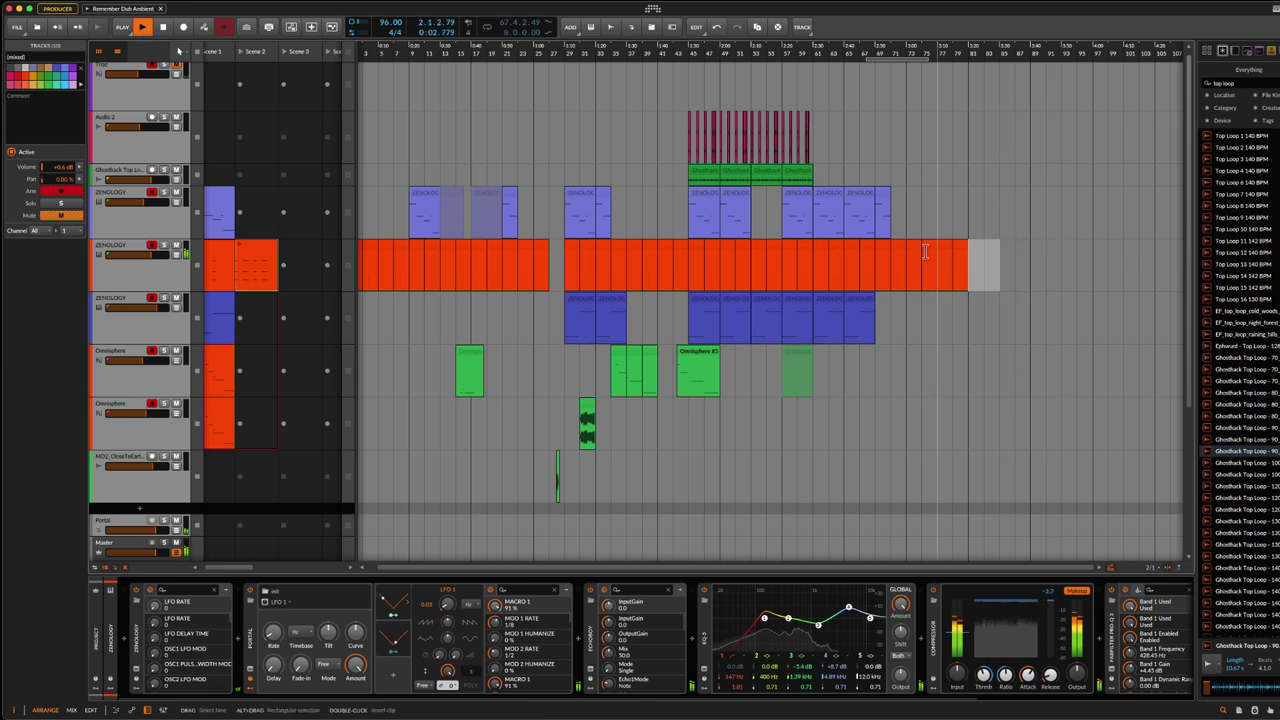
scroll(1000, 310, left, 1)
scroll(1000, 310, right, 1)
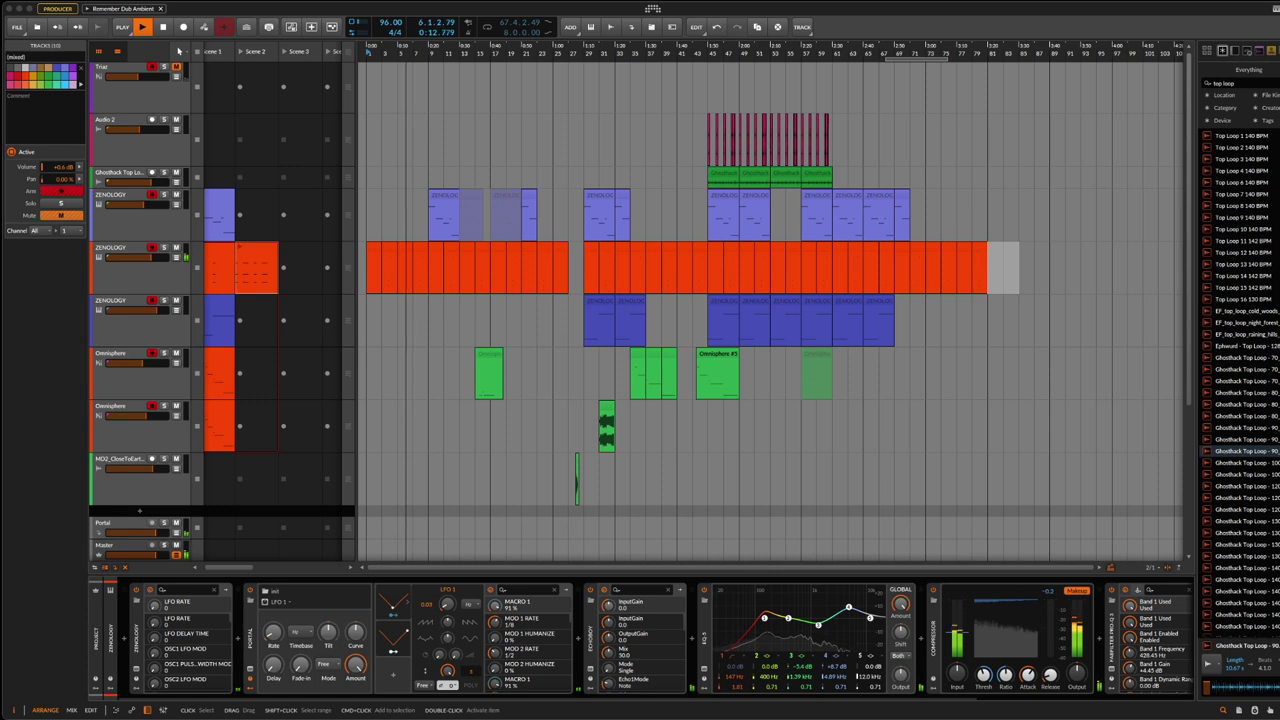
mouse_move(926, 712)
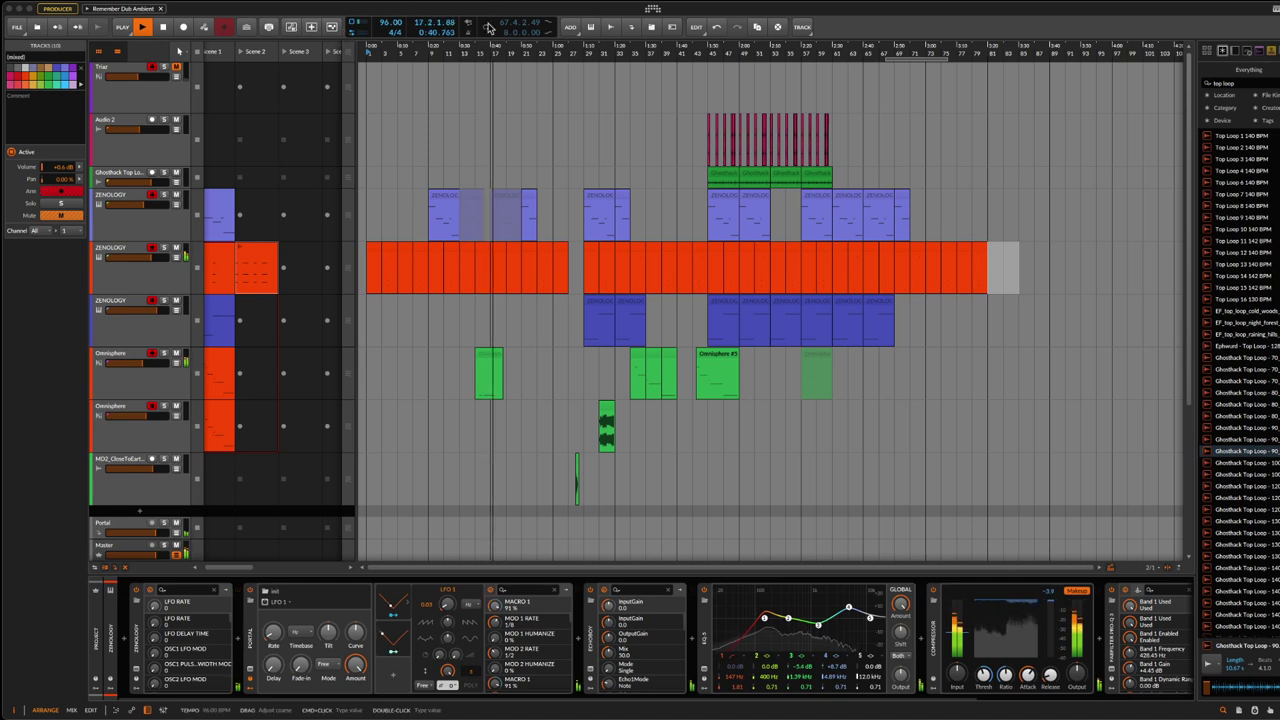
Step: Consolidate the short Audio 2 clips between bar 45 and bar 61 into a single audio clip
scroll(1019, 83, down, 1)
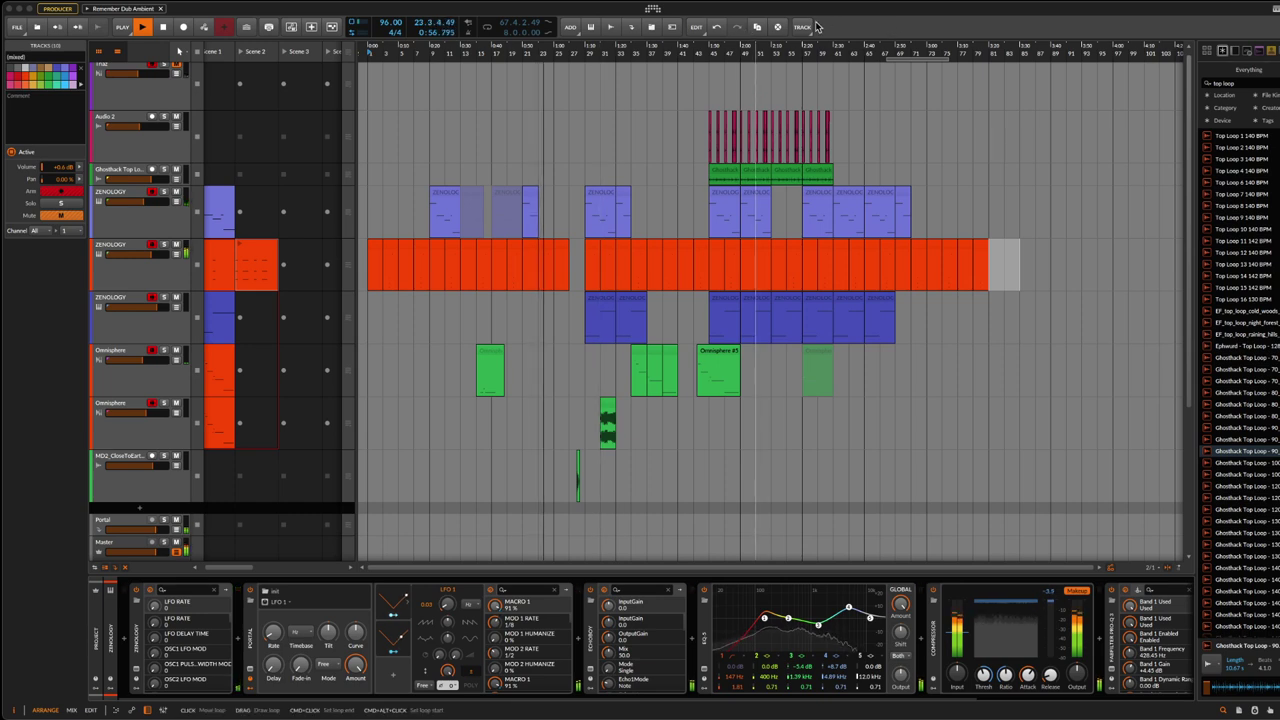
click(891, 62)
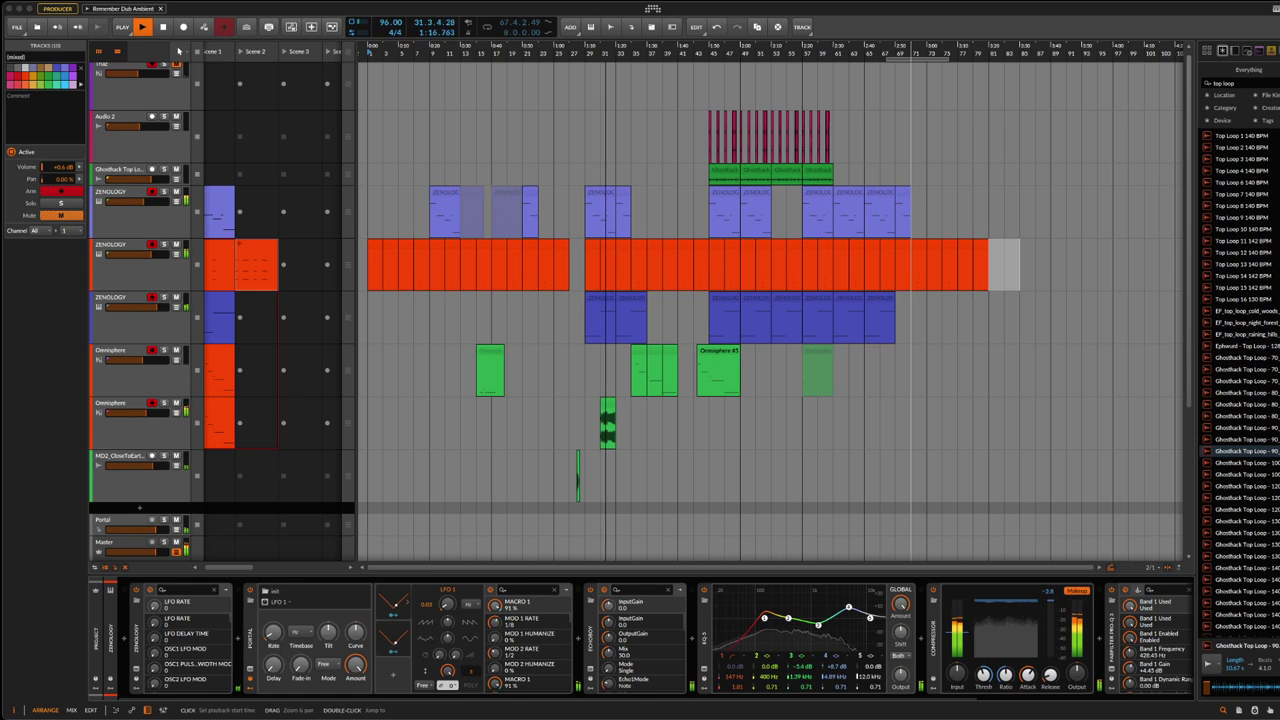
mouse_move(660, 712)
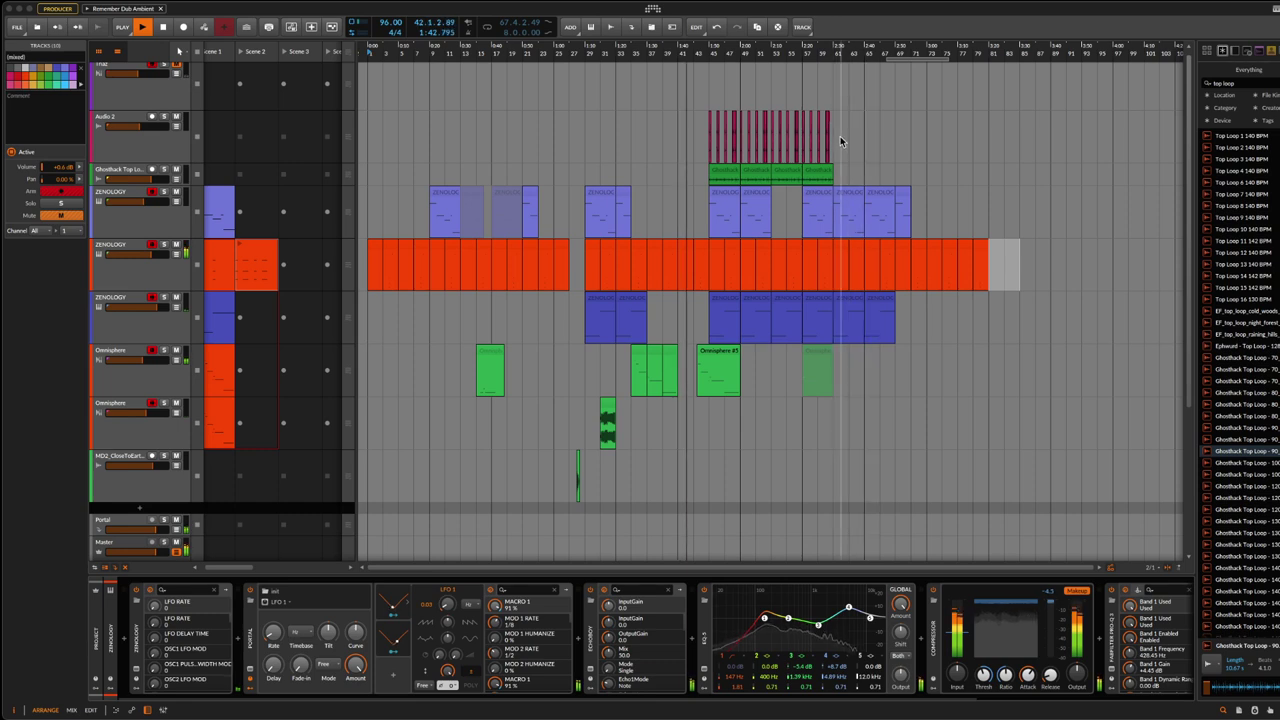
drag(830, 140, 707, 135)
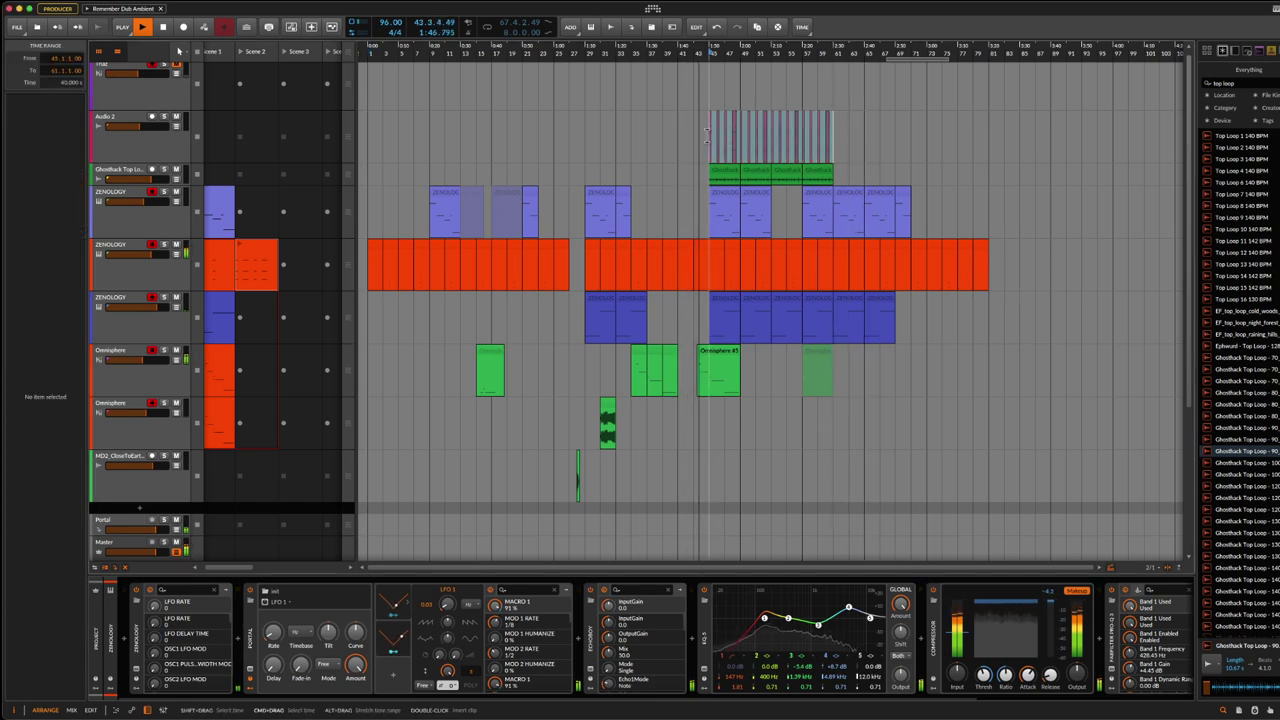
click(795, 116)
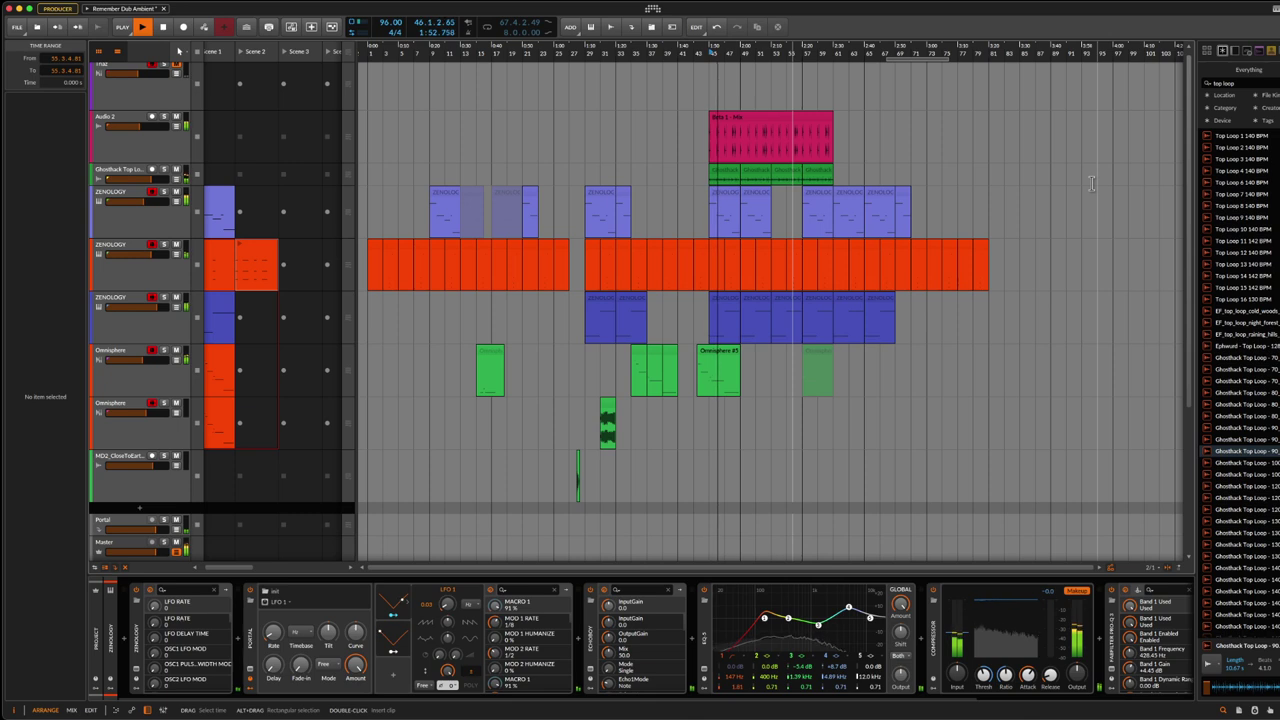
scroll(883, 243, down, 1)
scroll(883, 243, up, 1)
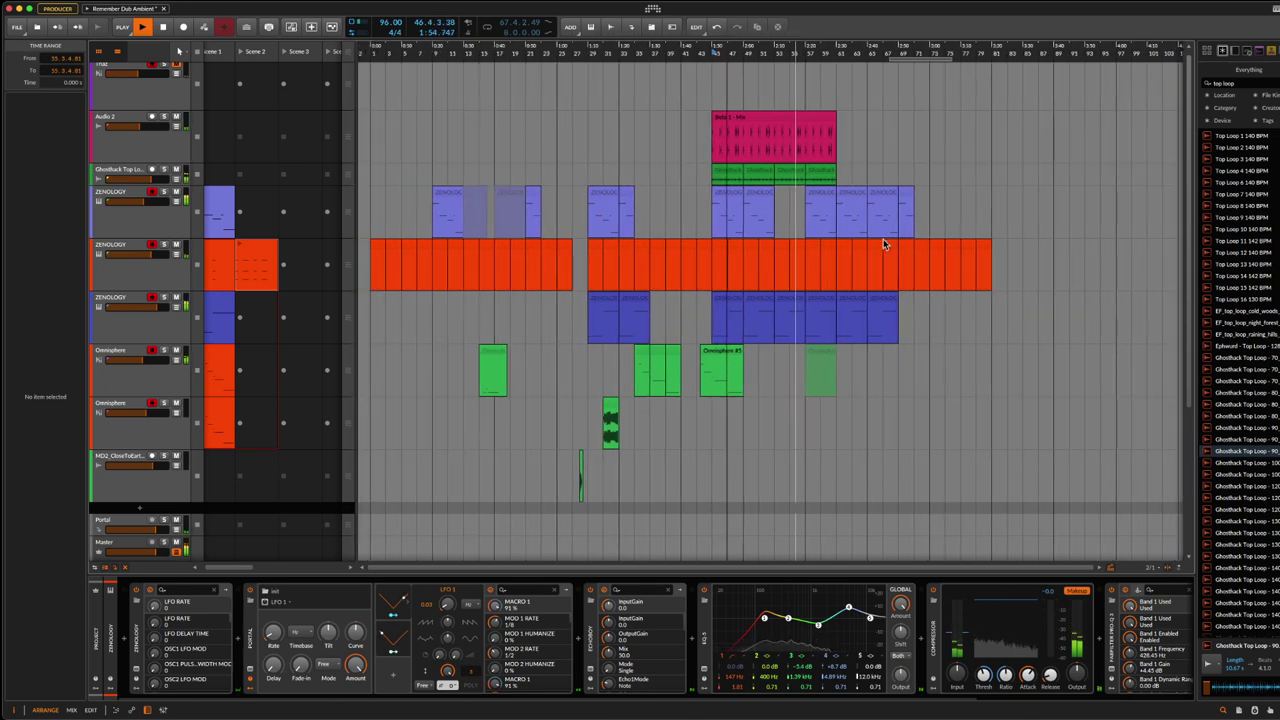
Step: Select the Audio 2 track and disarm recording on the ZENOLOGY and Omnisphere tracks
click(153, 182)
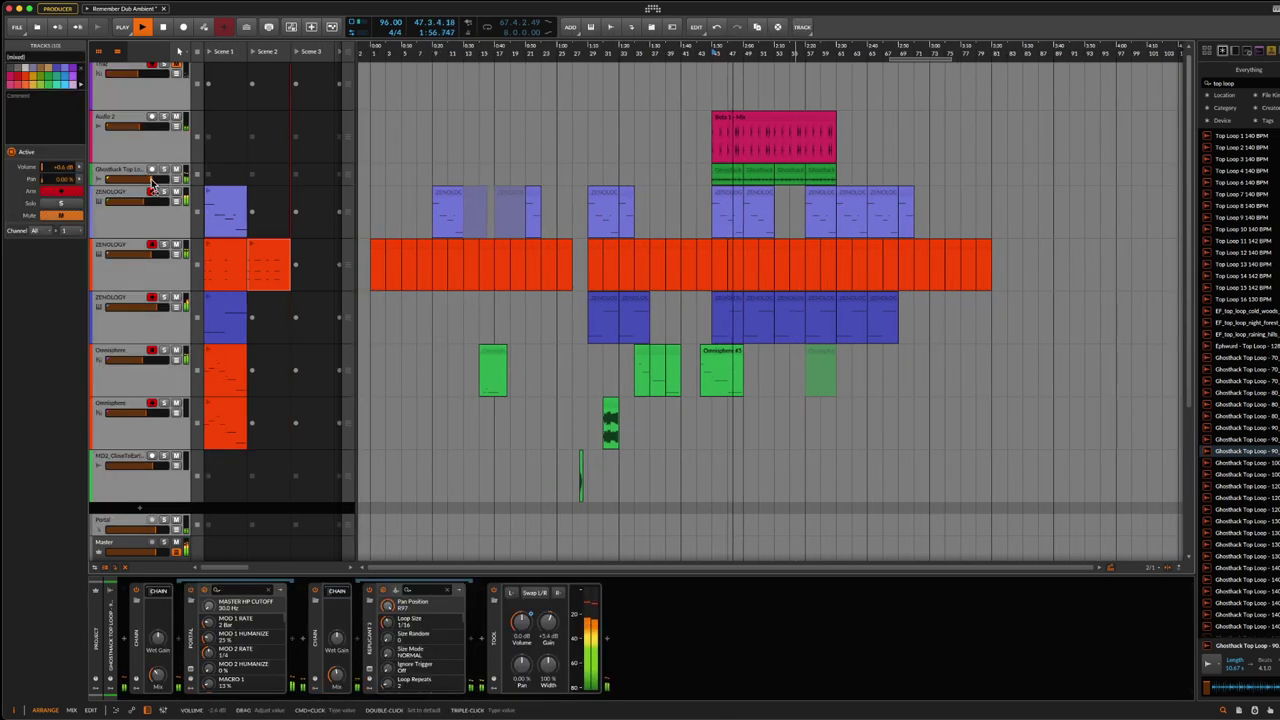
click(150, 140)
scroll(155, 87, up, 1)
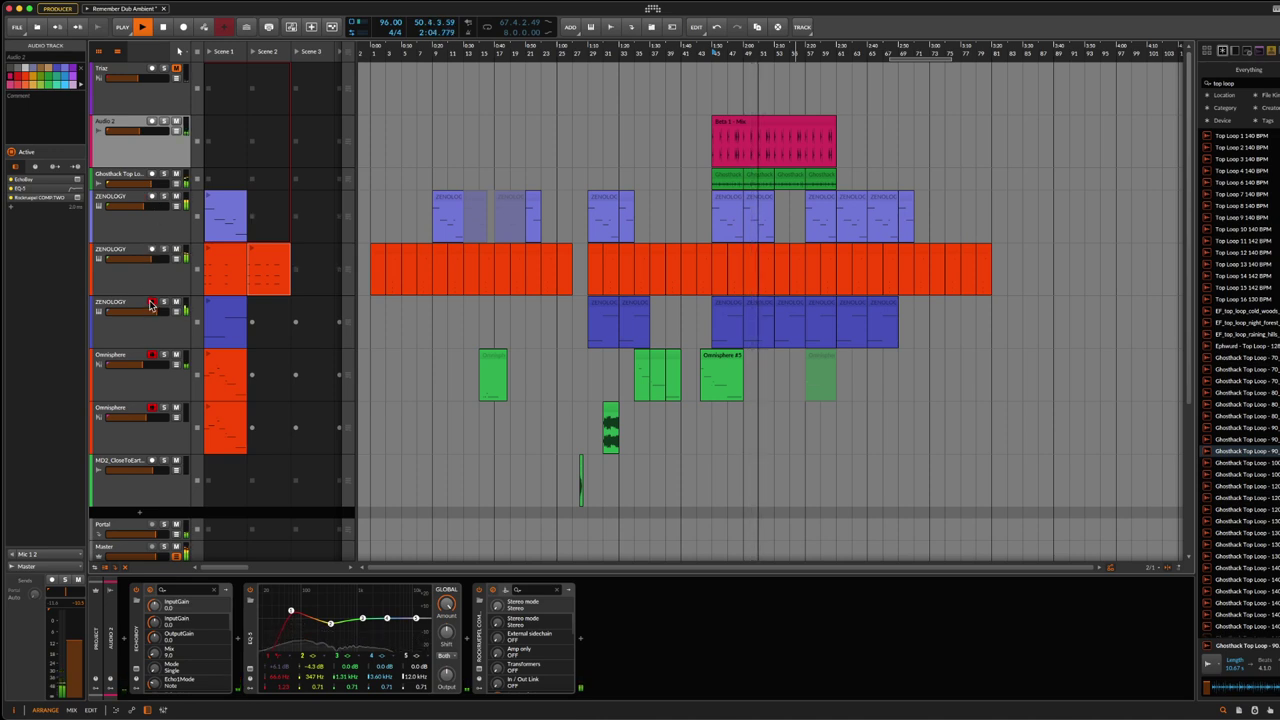
click(152, 408)
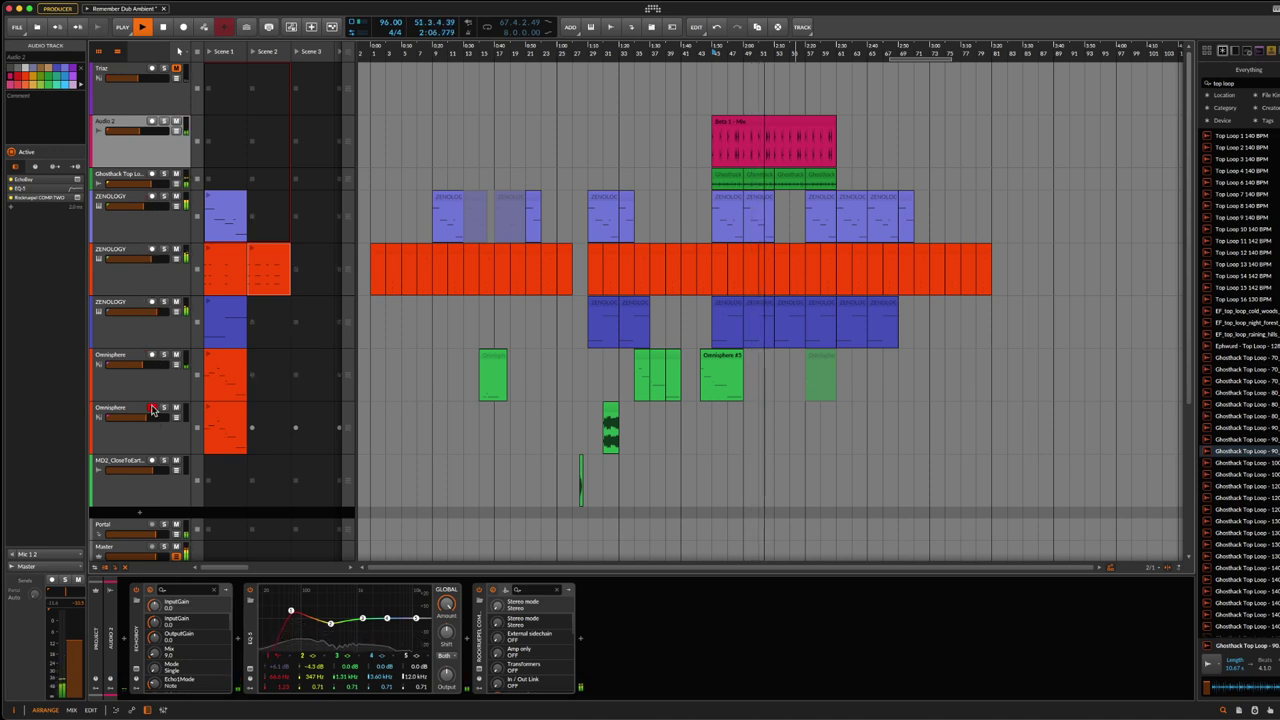
Step: Select the Ghosthack Top Loop track and lower its volume to about -7.6 dB during playback
click(133, 204)
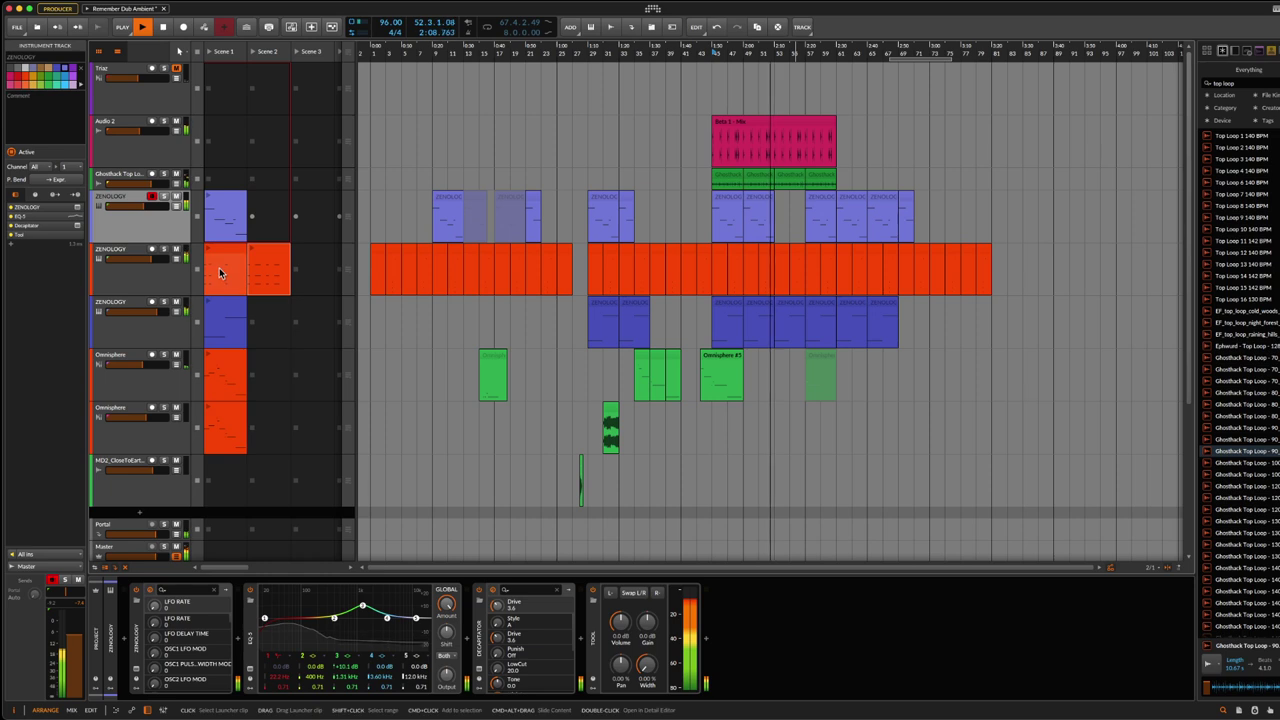
click(140, 181)
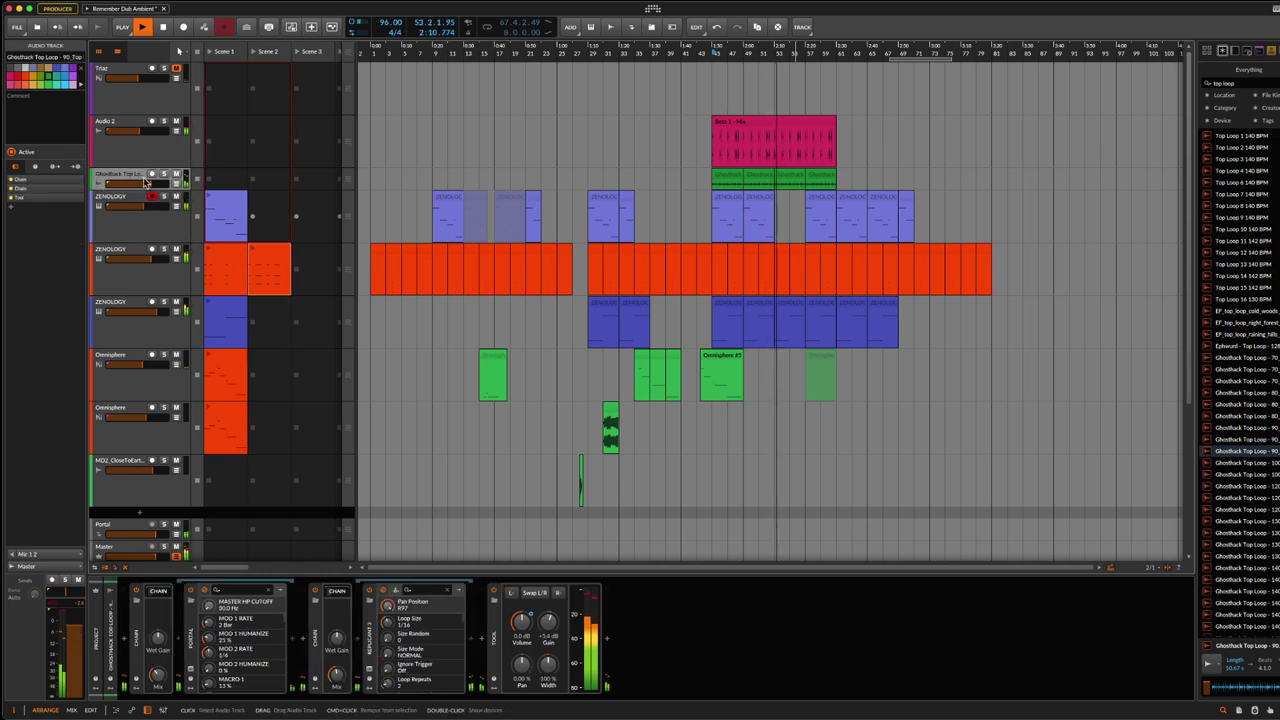
drag(160, 191, 144, 191)
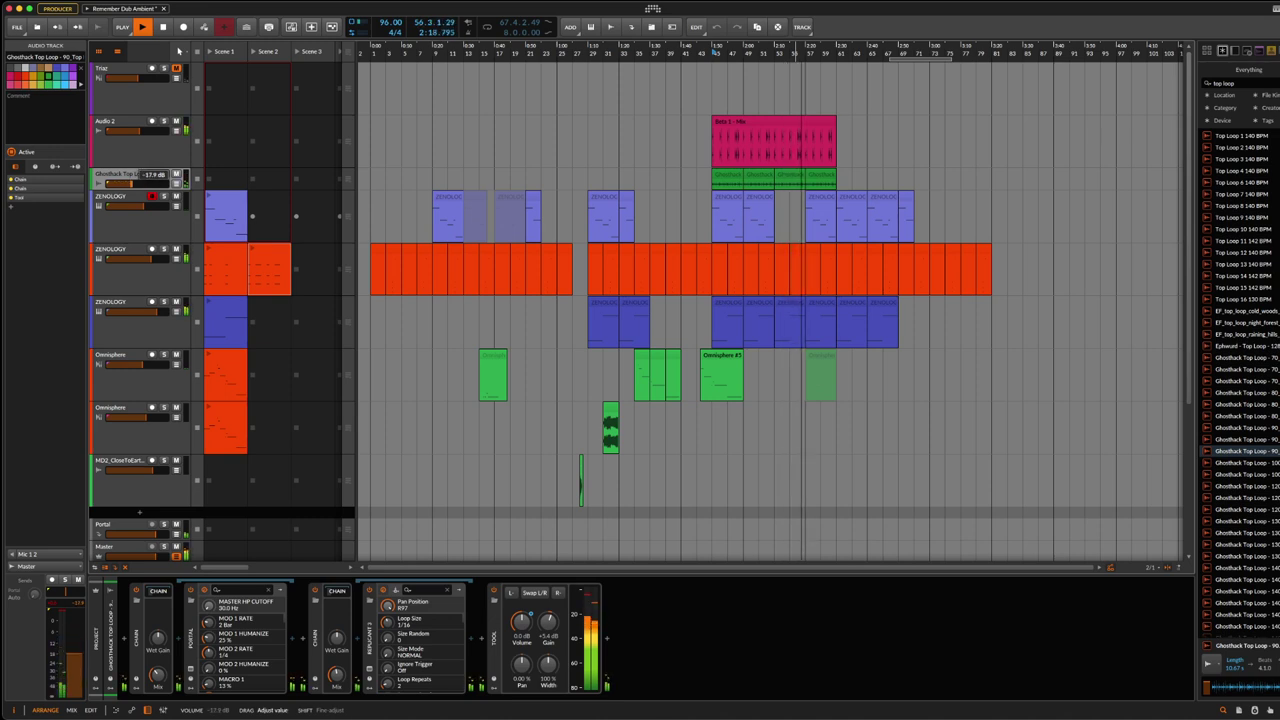
drag(144, 191, 147, 191)
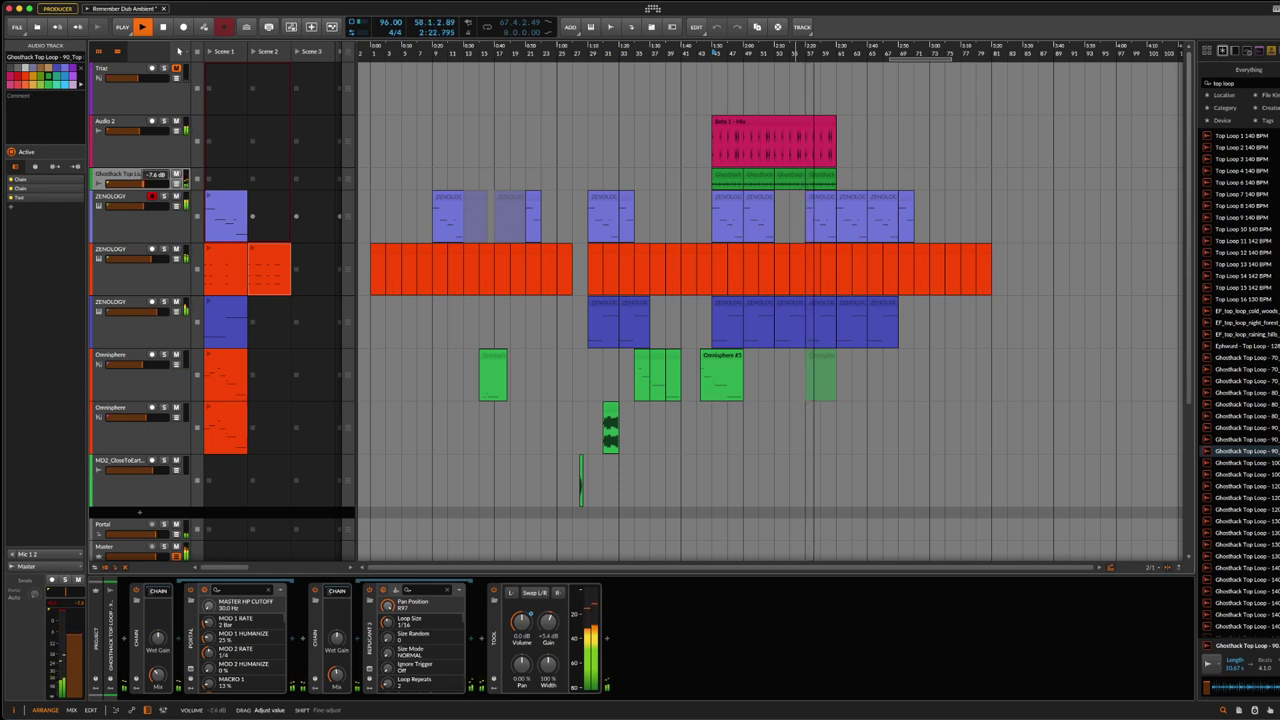
Step: Save the project while the ending of the arrangement keeps playing
key(super+s)
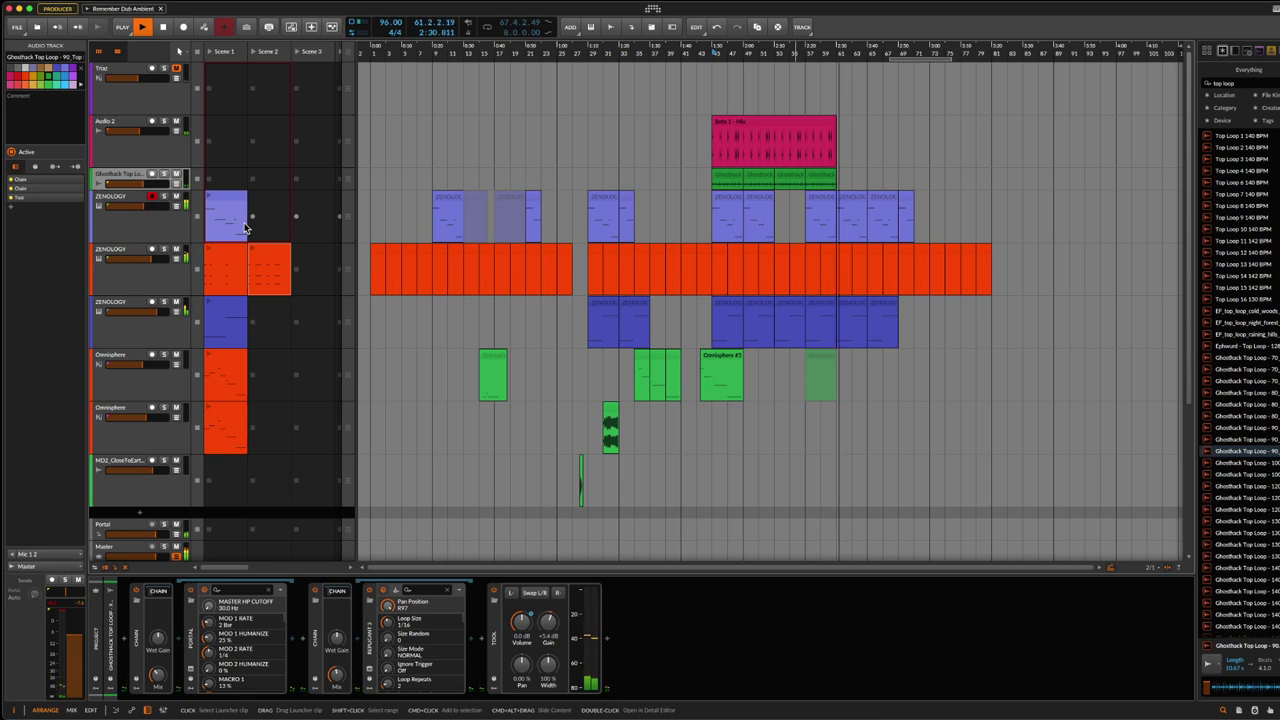
scroll(245, 227, down, 1)
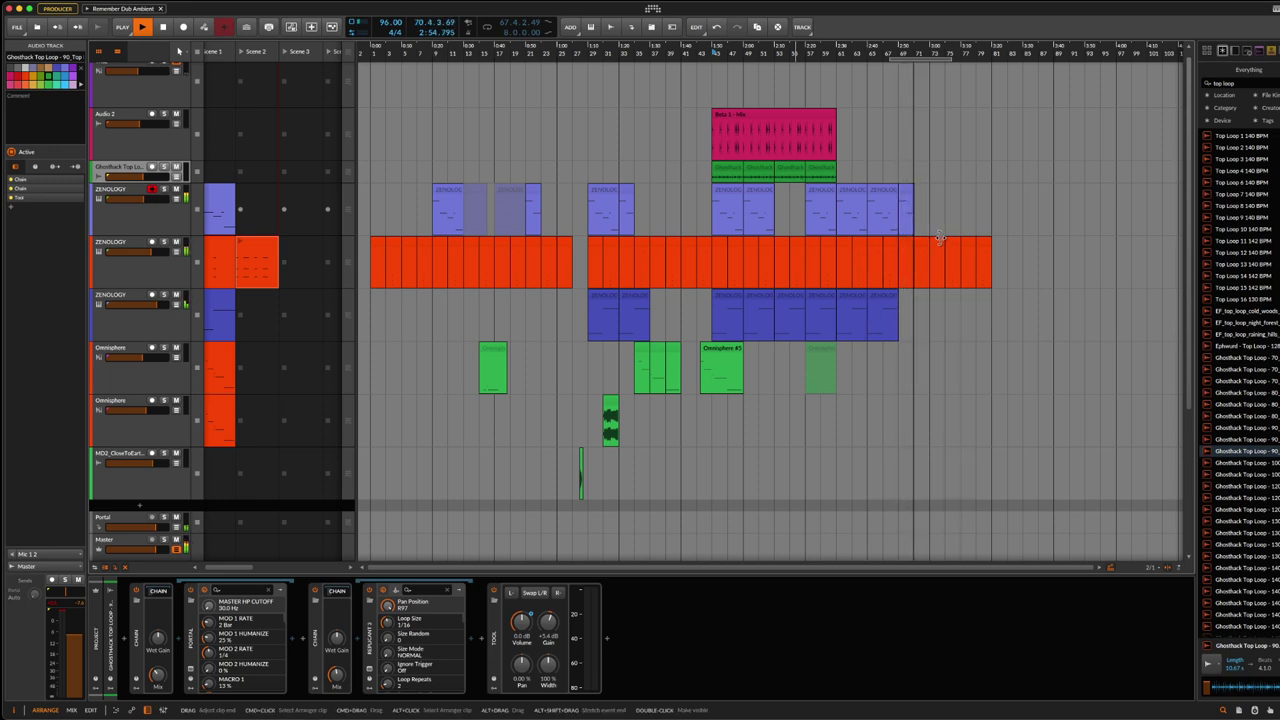
key(super+s)
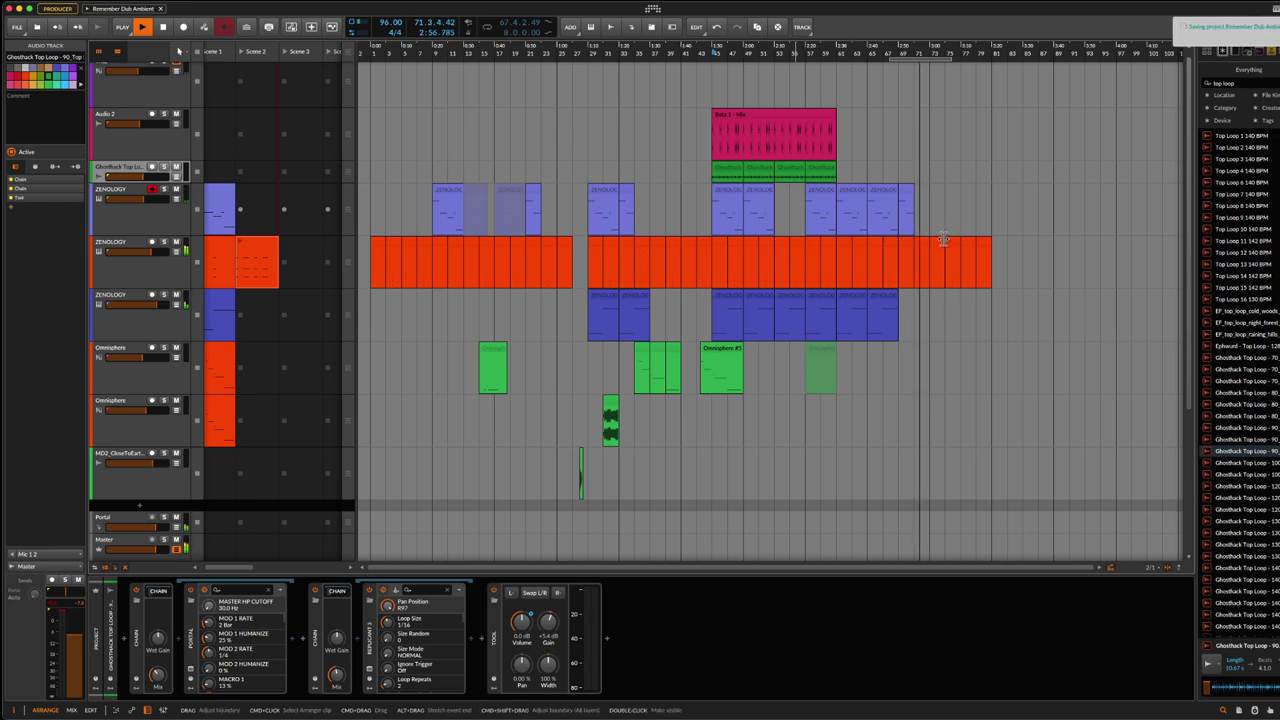
scroll(850, 236, up, 1)
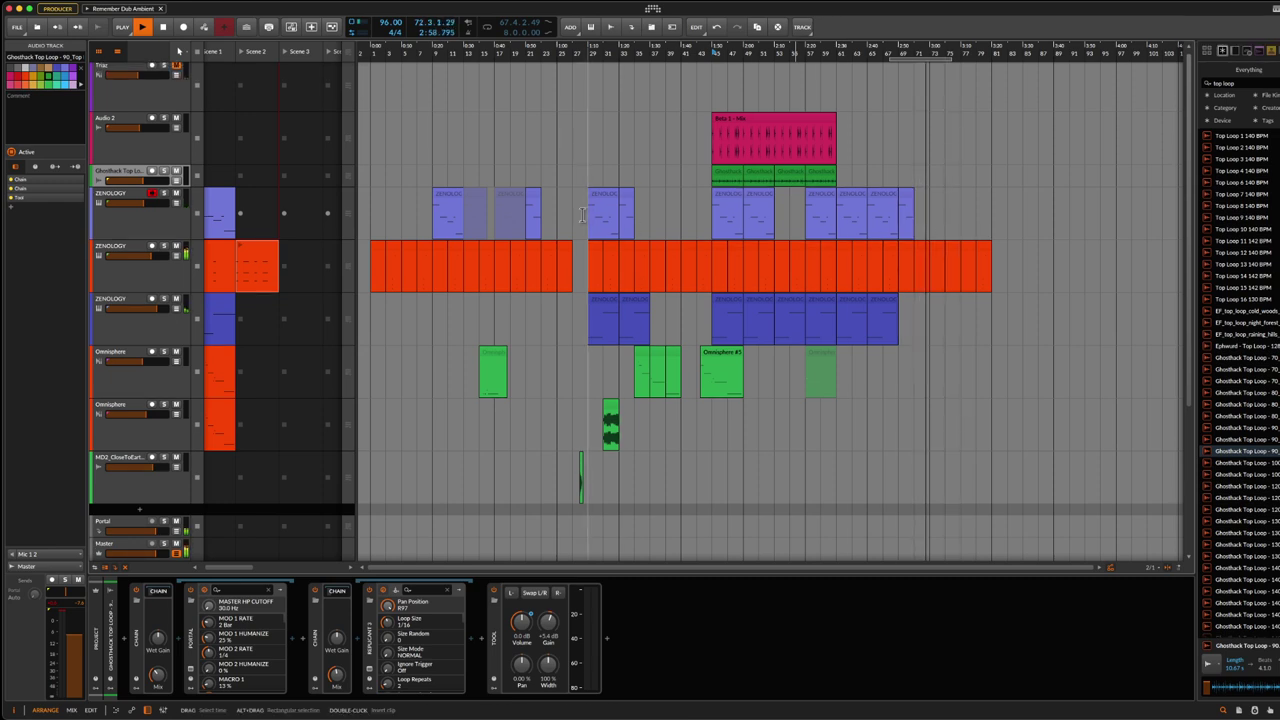